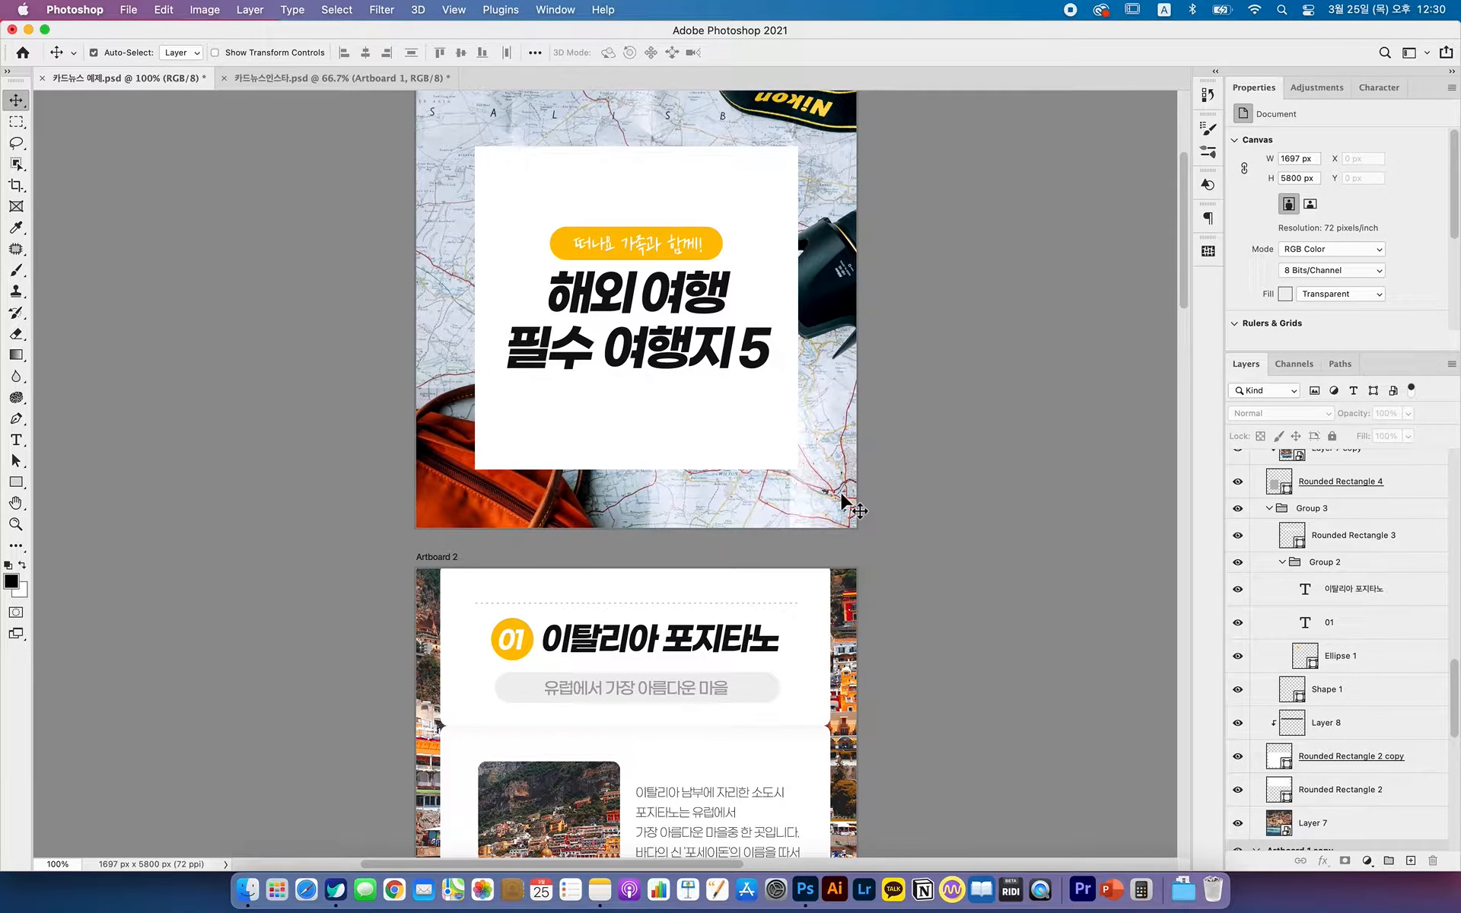
# - Examine the finished travel card-news artboards in the example document, from the cover through the destination cards to the closing card
pyautogui.scroll(-5, 841, 495)
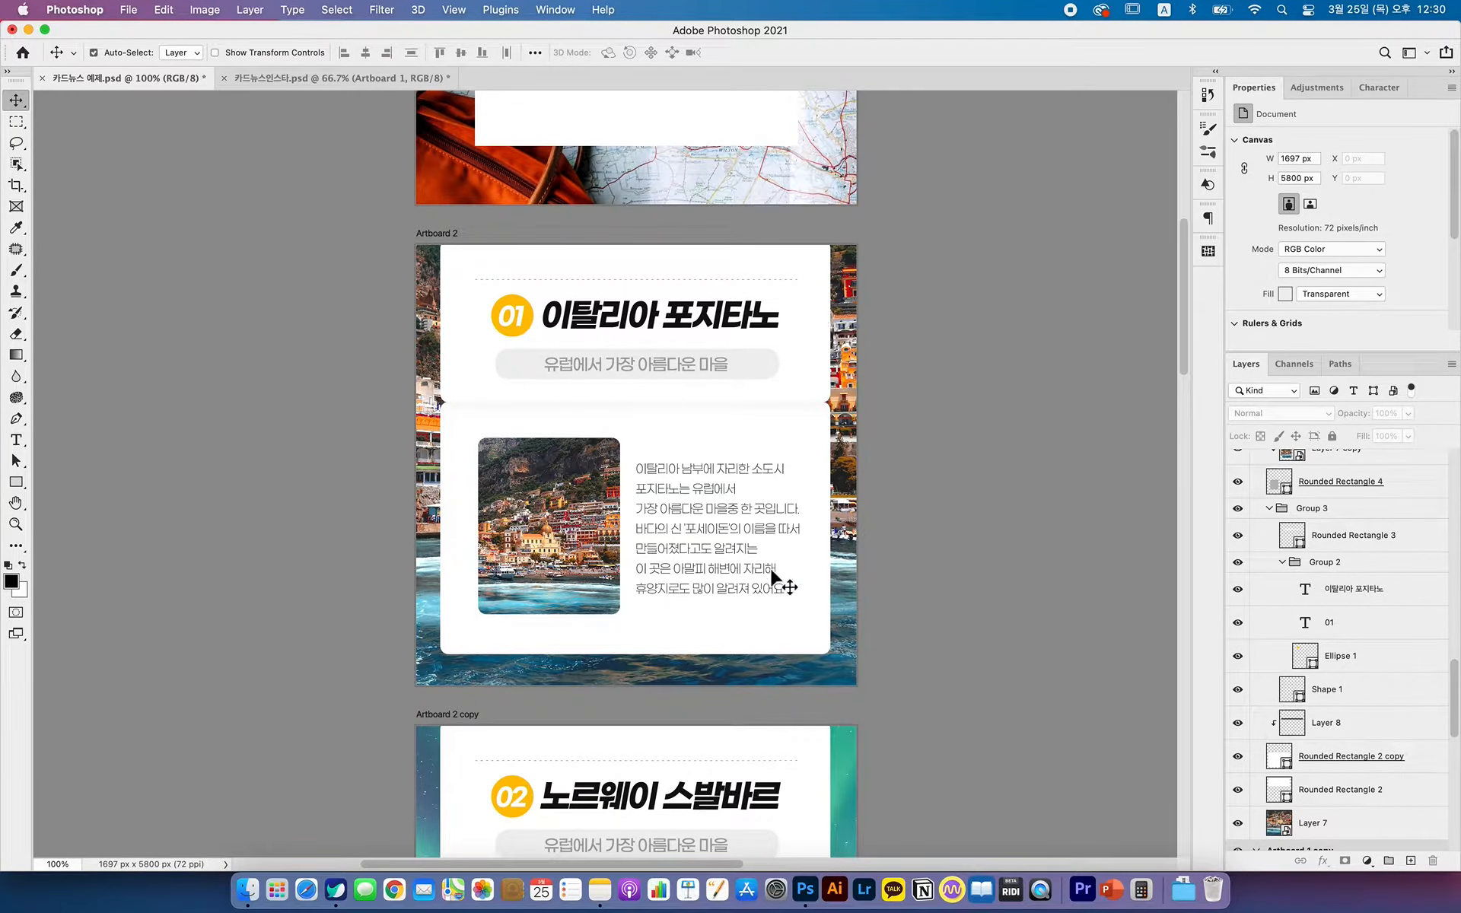
pyautogui.scroll(-6, 891, 499)
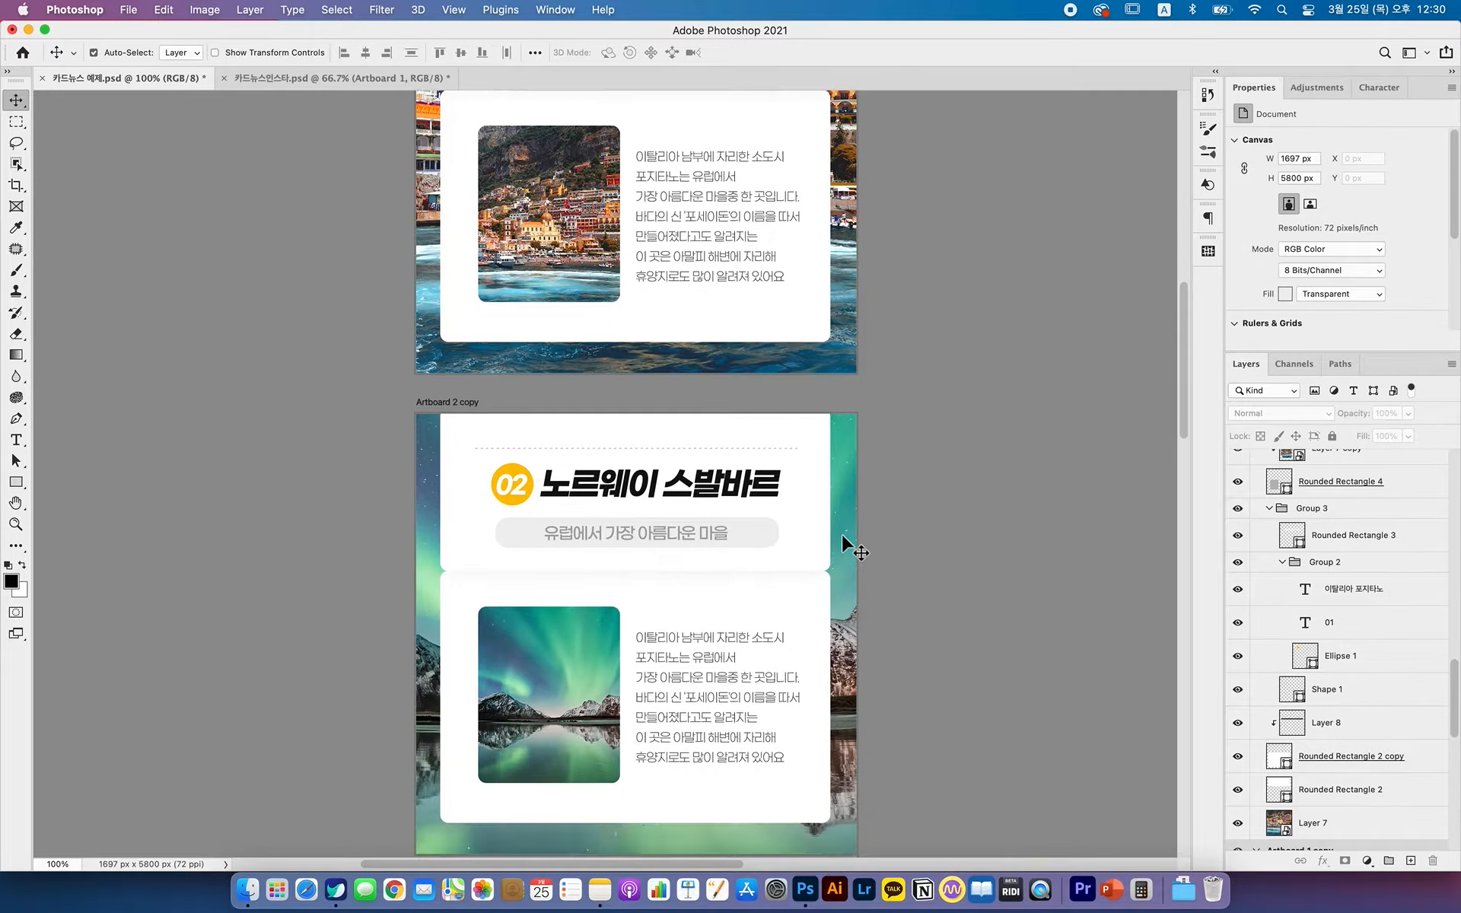
pyautogui.scroll(-2, 736, 538)
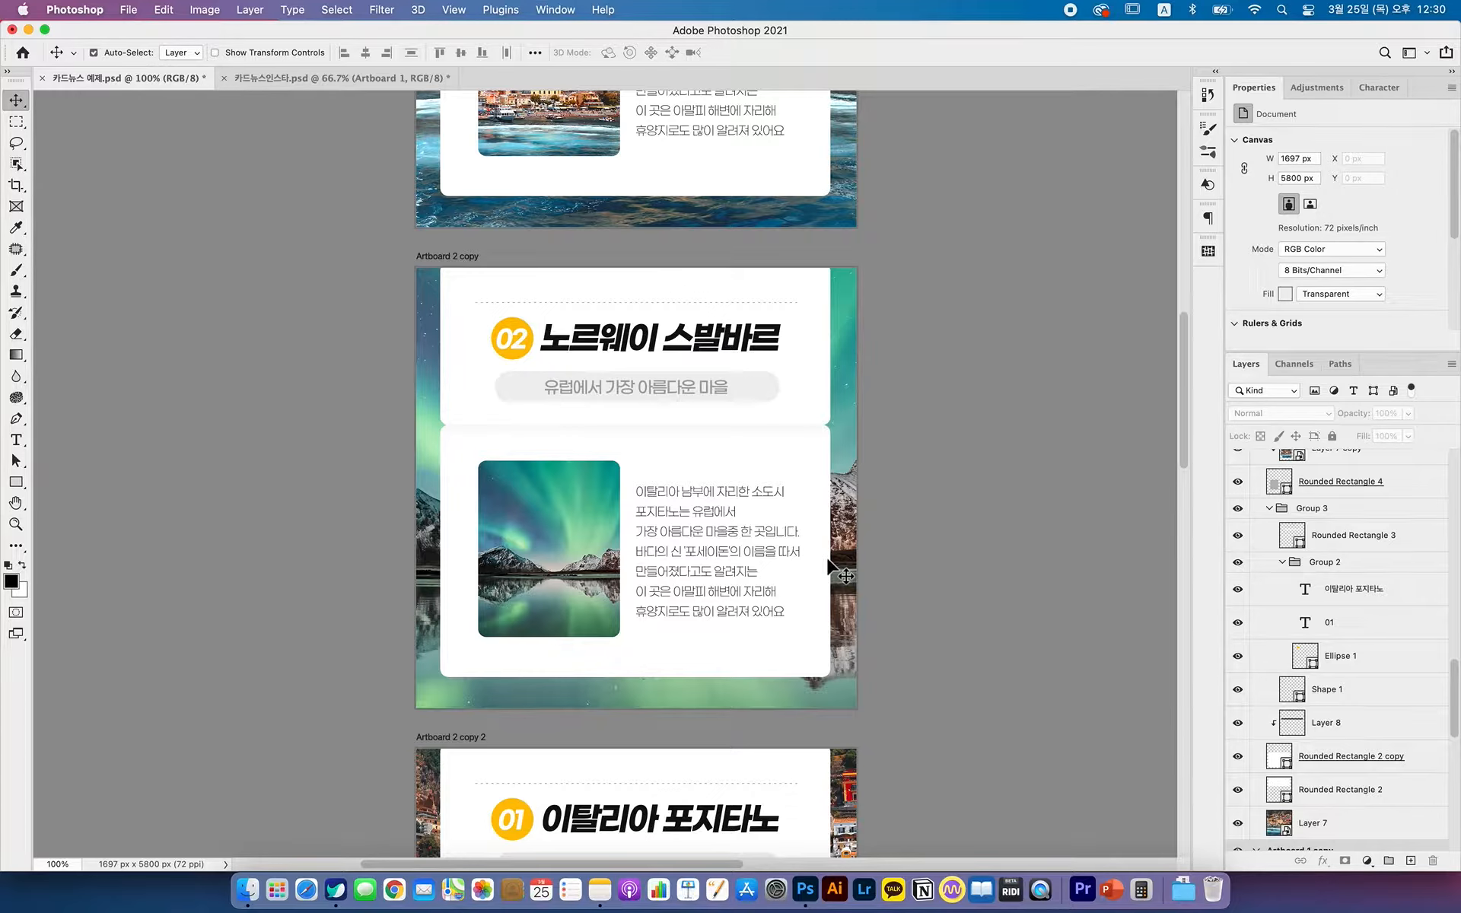
pyautogui.scroll(6, 856, 468)
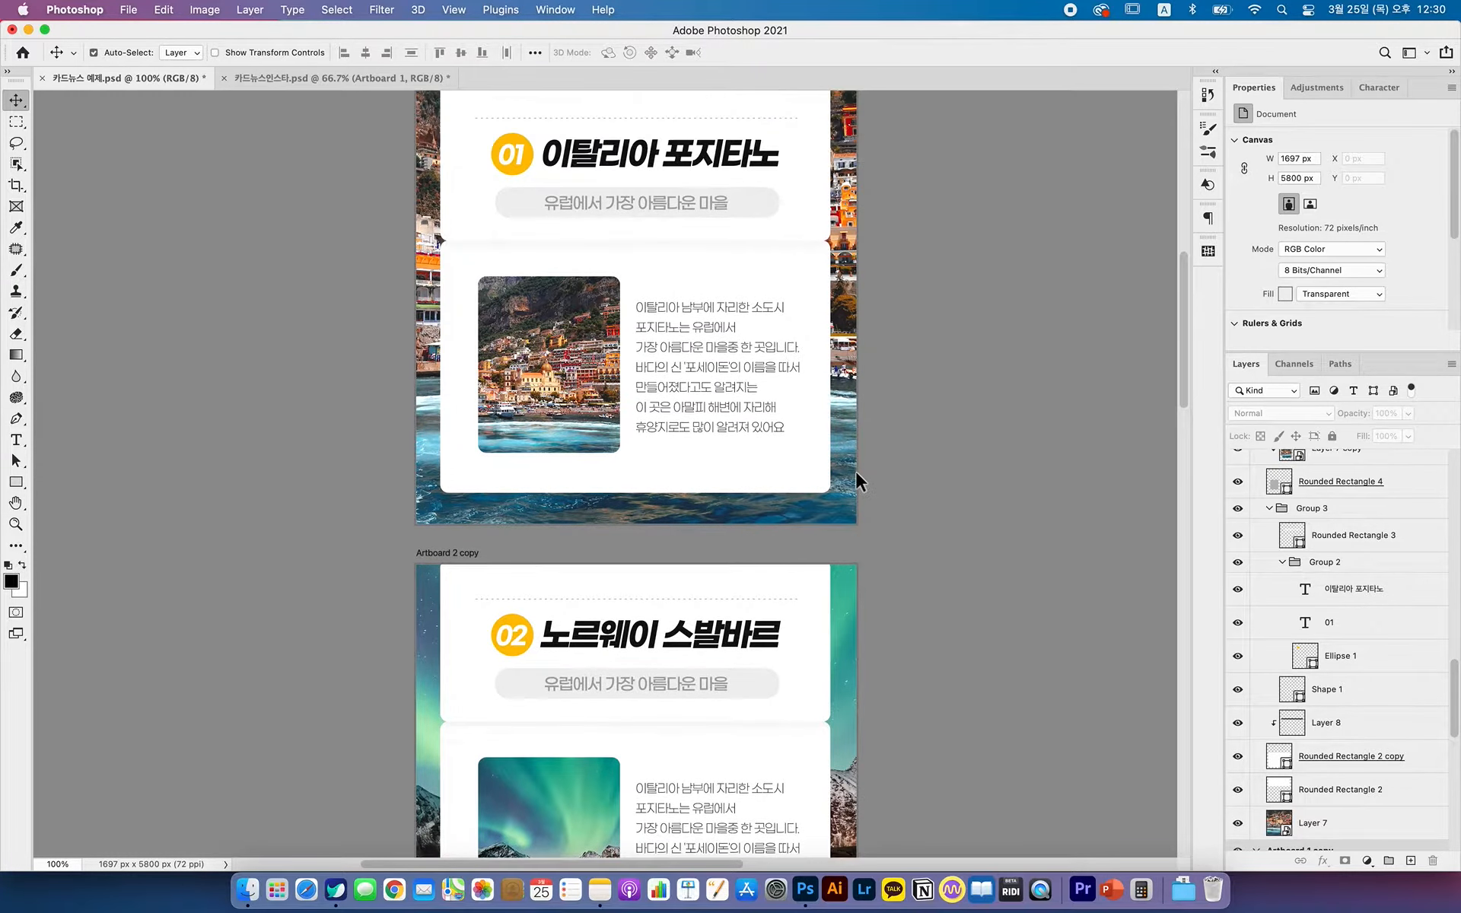
pyautogui.scroll(3, 855, 470)
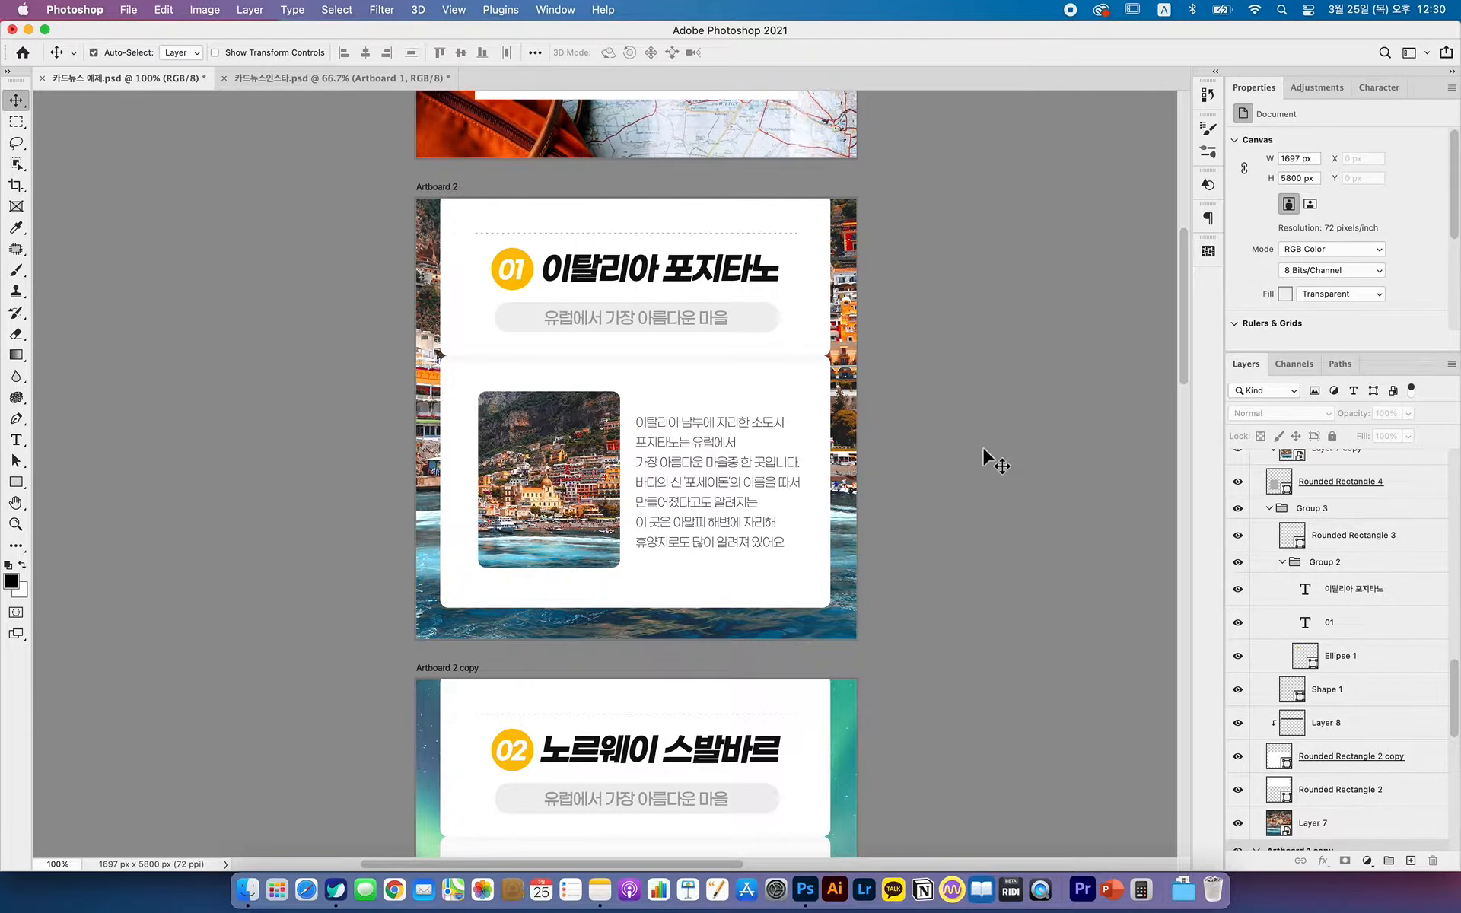
pyautogui.scroll(-20, 984, 446)
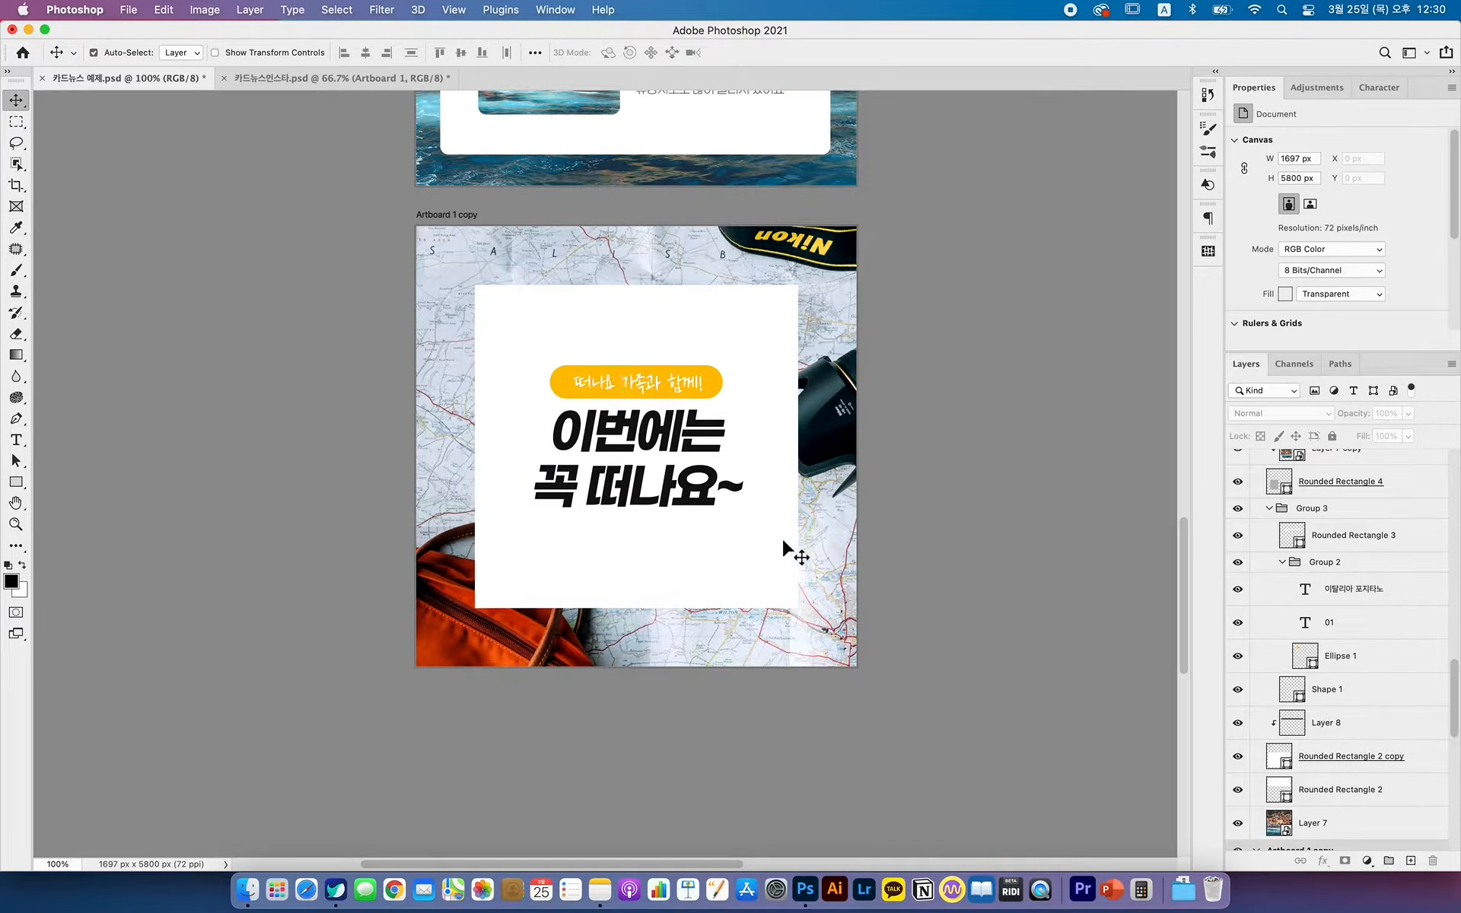
pyautogui.scroll(2, 738, 541)
pyautogui.scroll(20, 738, 540)
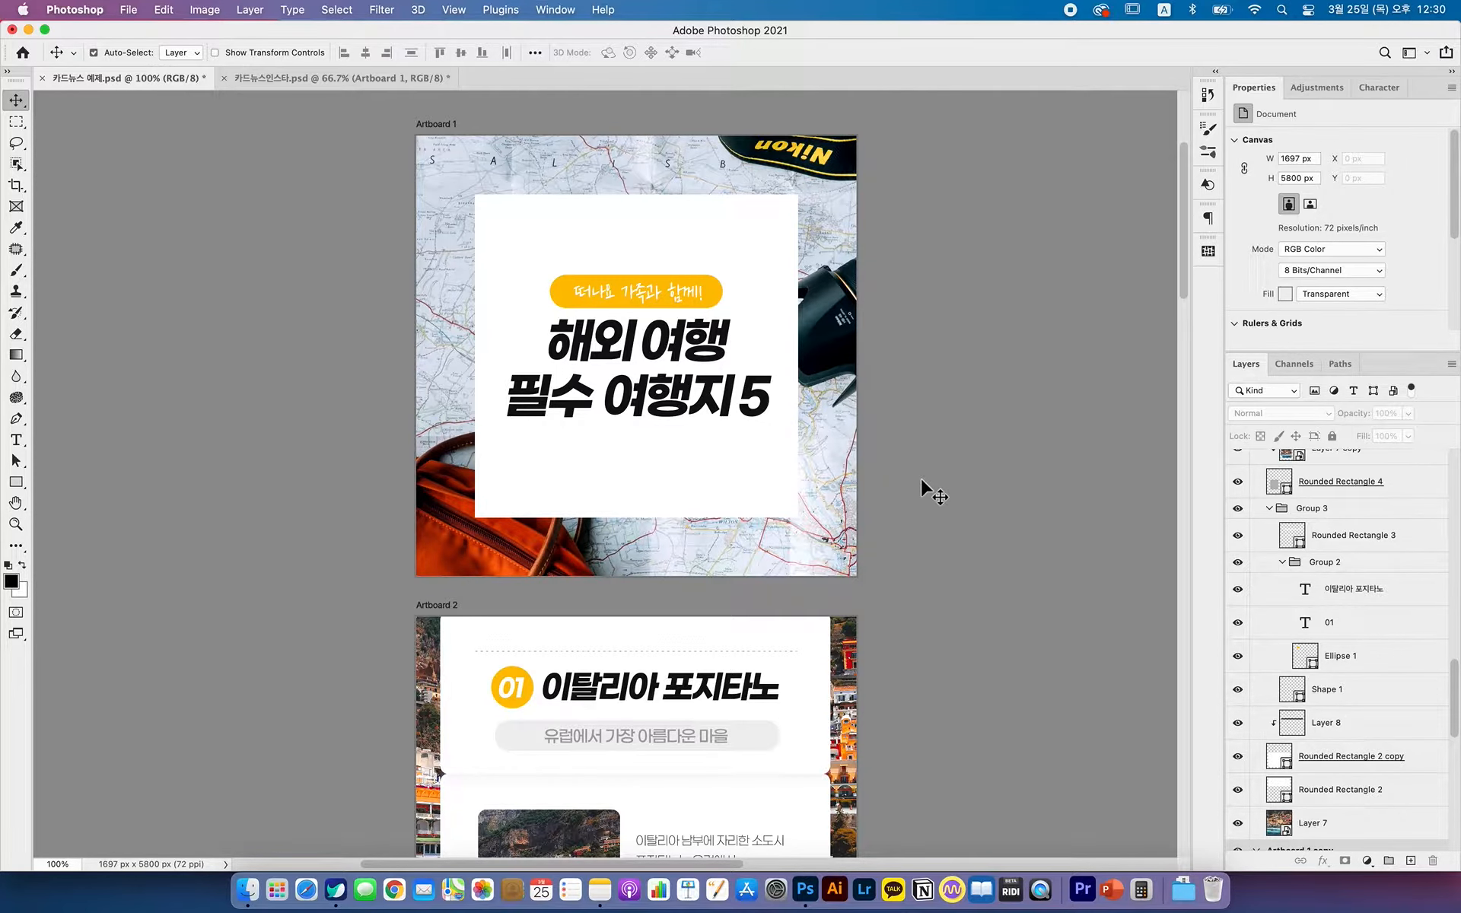
pyautogui.scroll(-20, 962, 487)
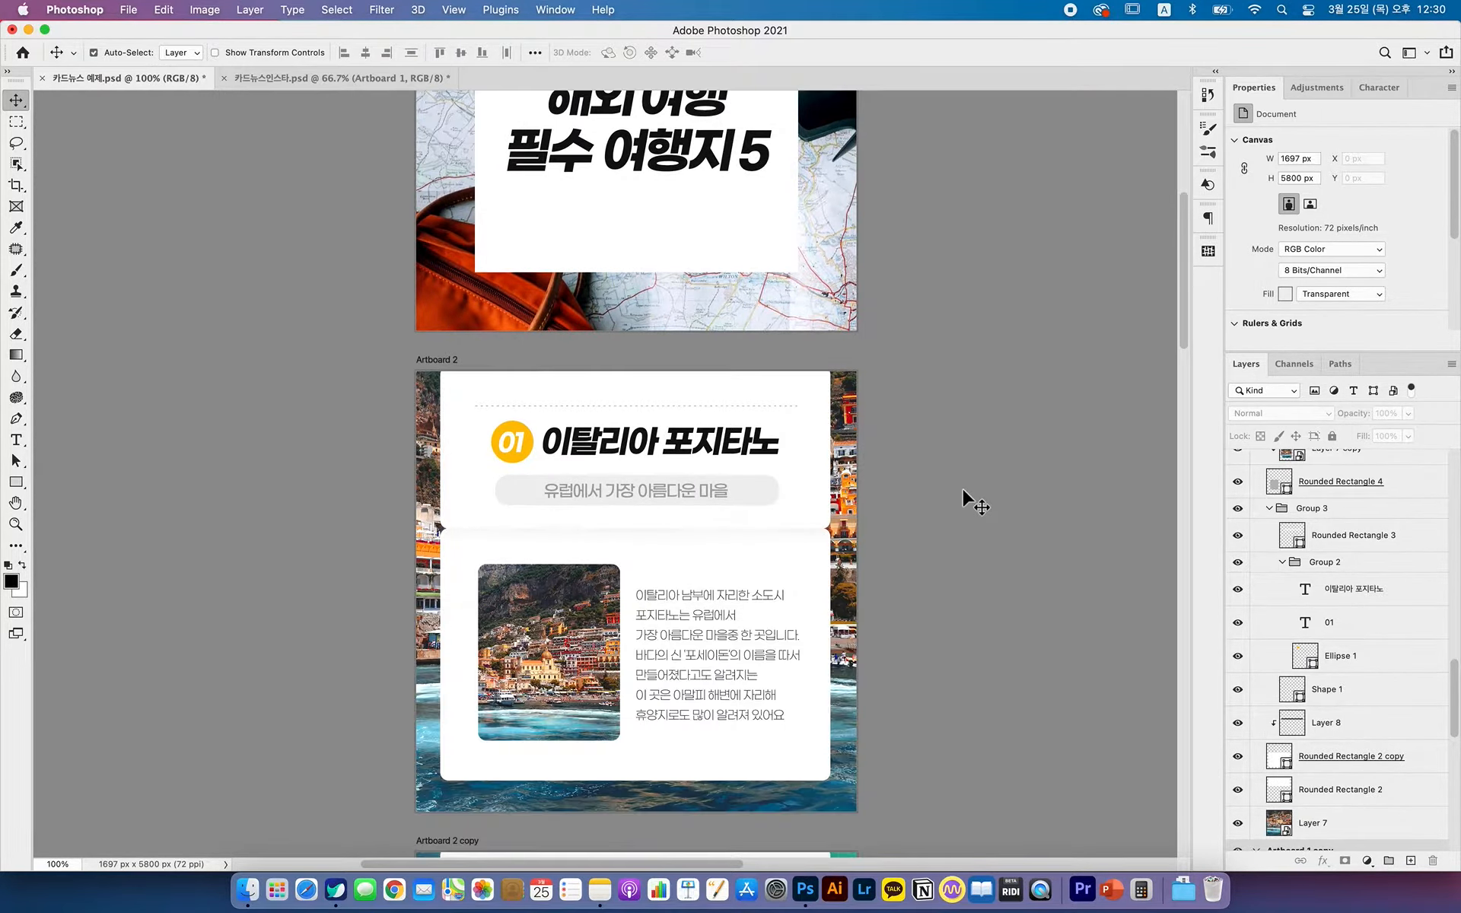
pyautogui.scroll(-5, 963, 499)
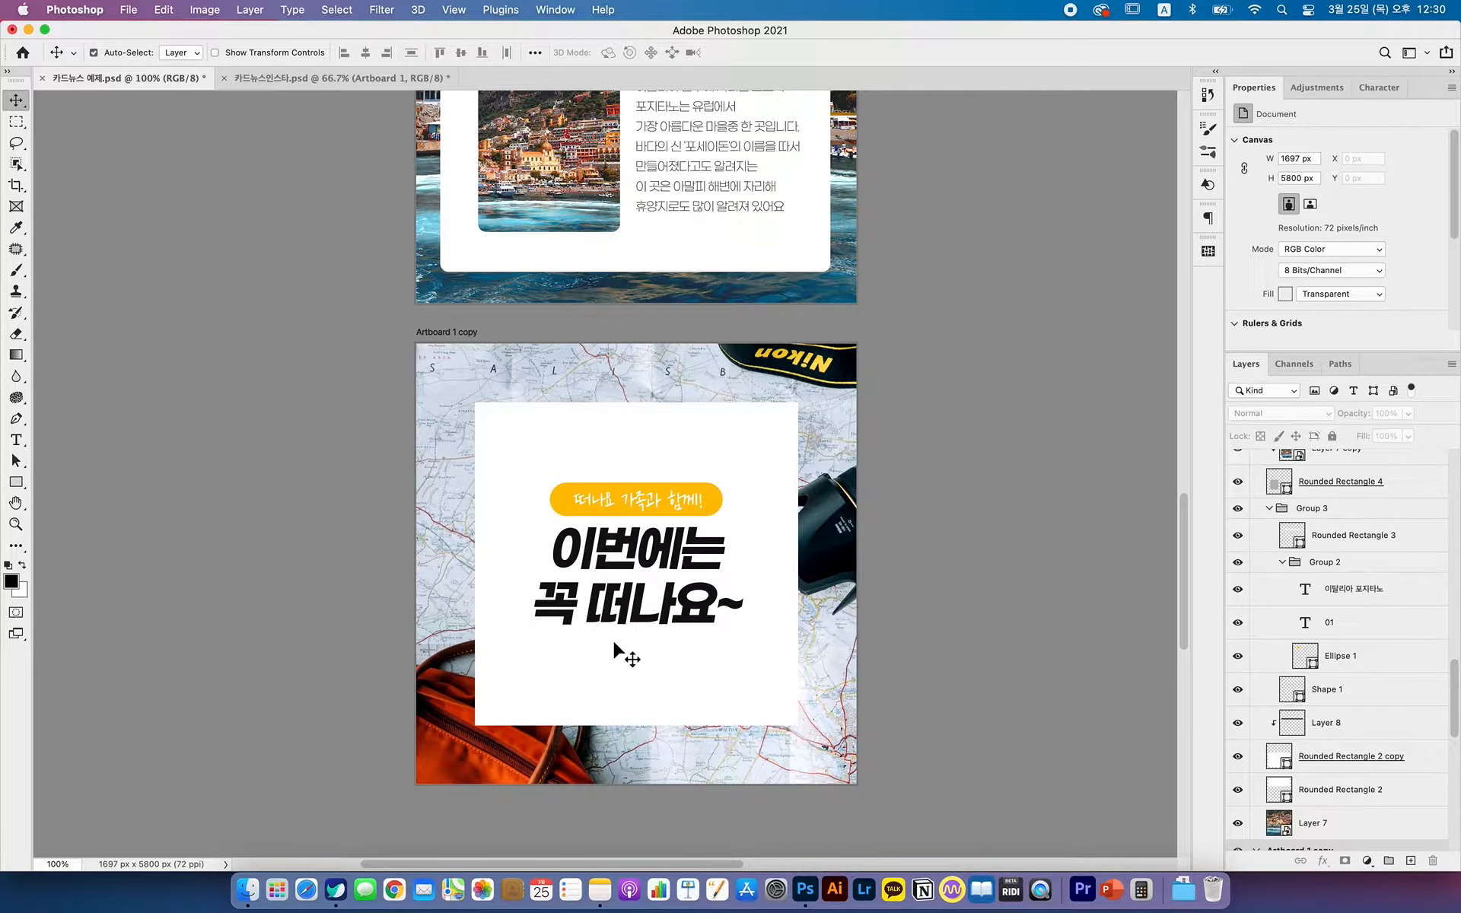
pyautogui.scroll(12, 615, 645)
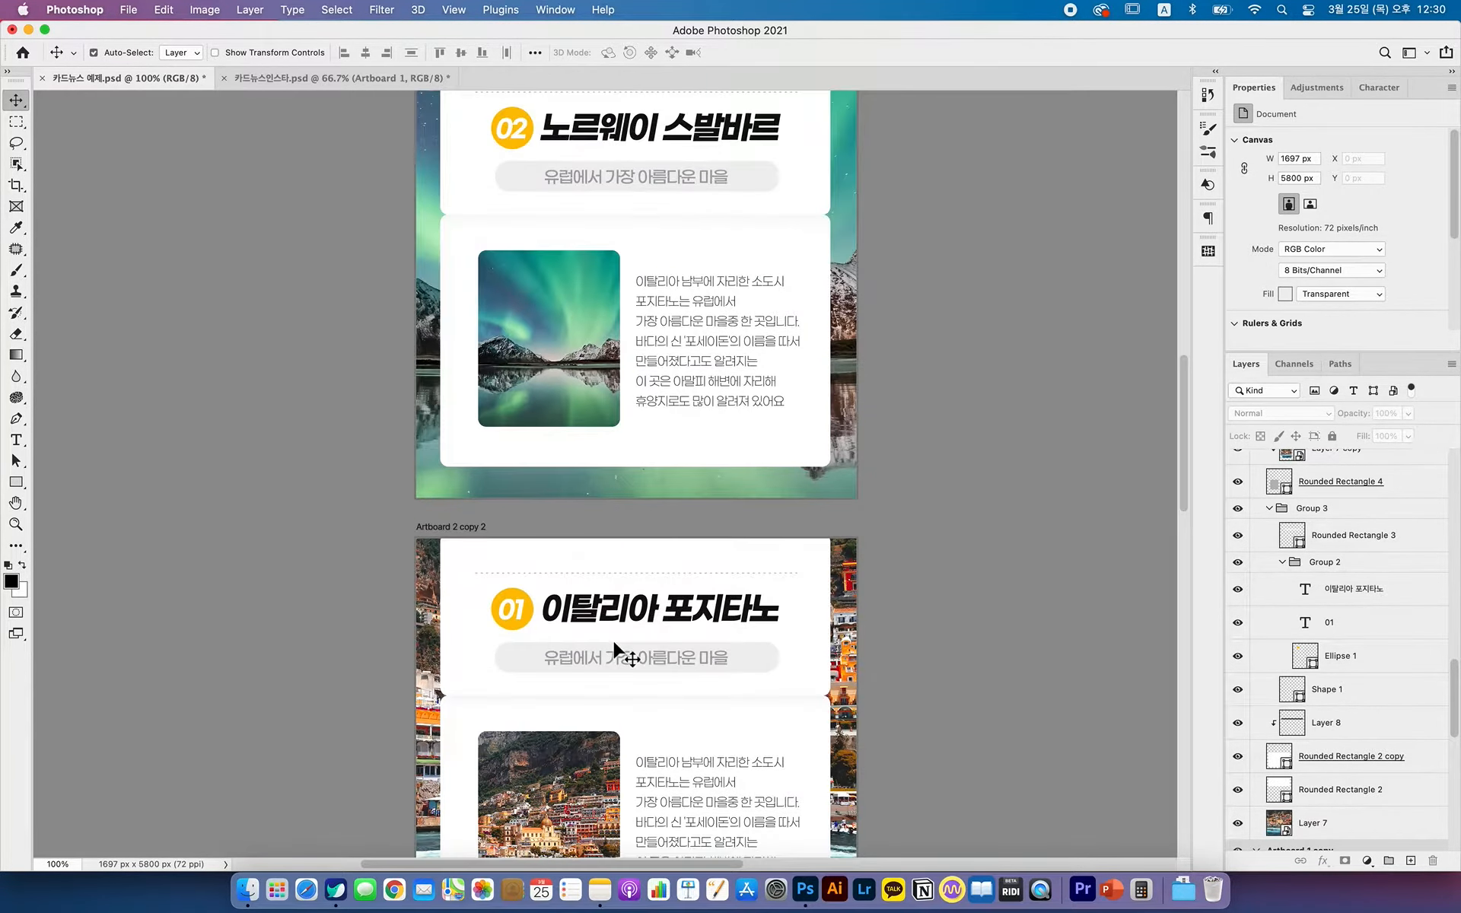
pyautogui.scroll(5, 614, 641)
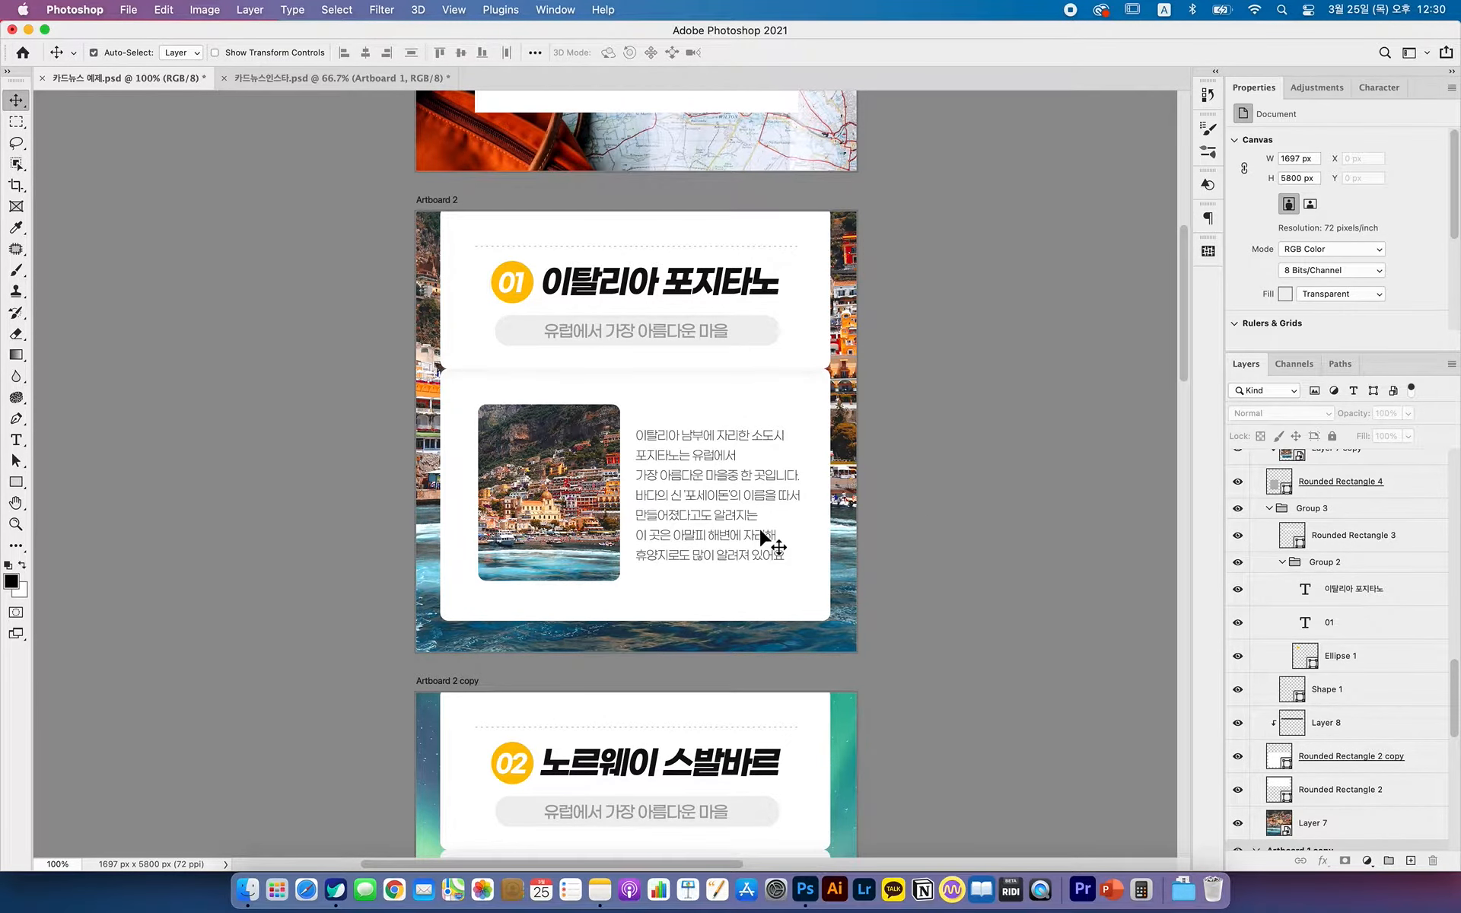
pyautogui.scroll(4, 906, 536)
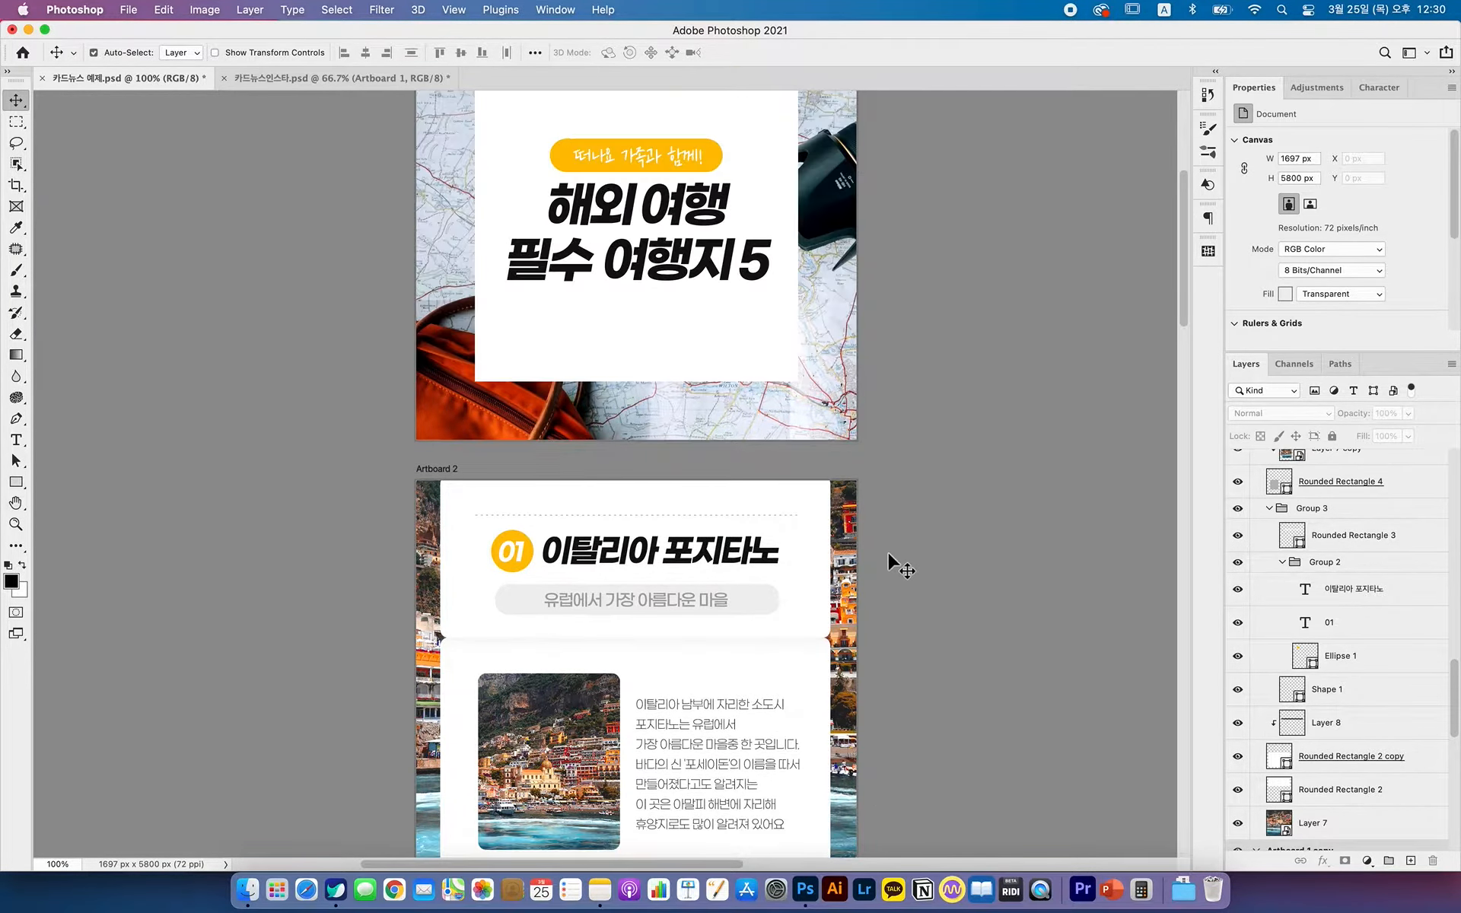
# - Switch to the 카드뉴스인스타.psd document and add a new 1080 x 1080 px artboard directly below Artboard 1
pyautogui.click(414, 76)
pyautogui.press('z')
pyautogui.moveTo(695, 375); pyautogui.dragTo(800, 410)
pyautogui.press('space')
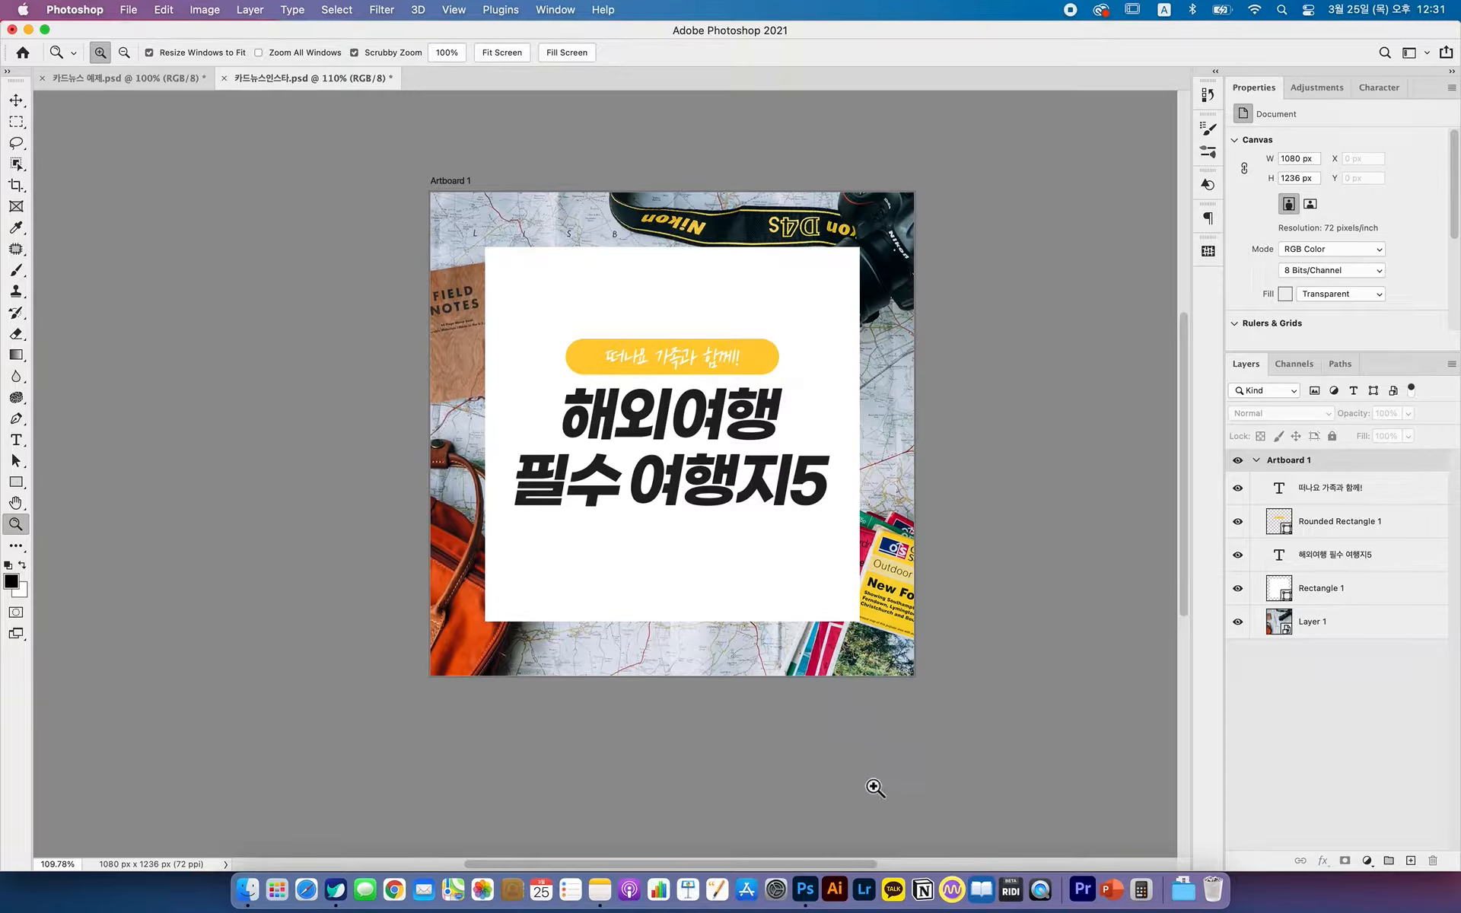
pyautogui.click(16, 100)
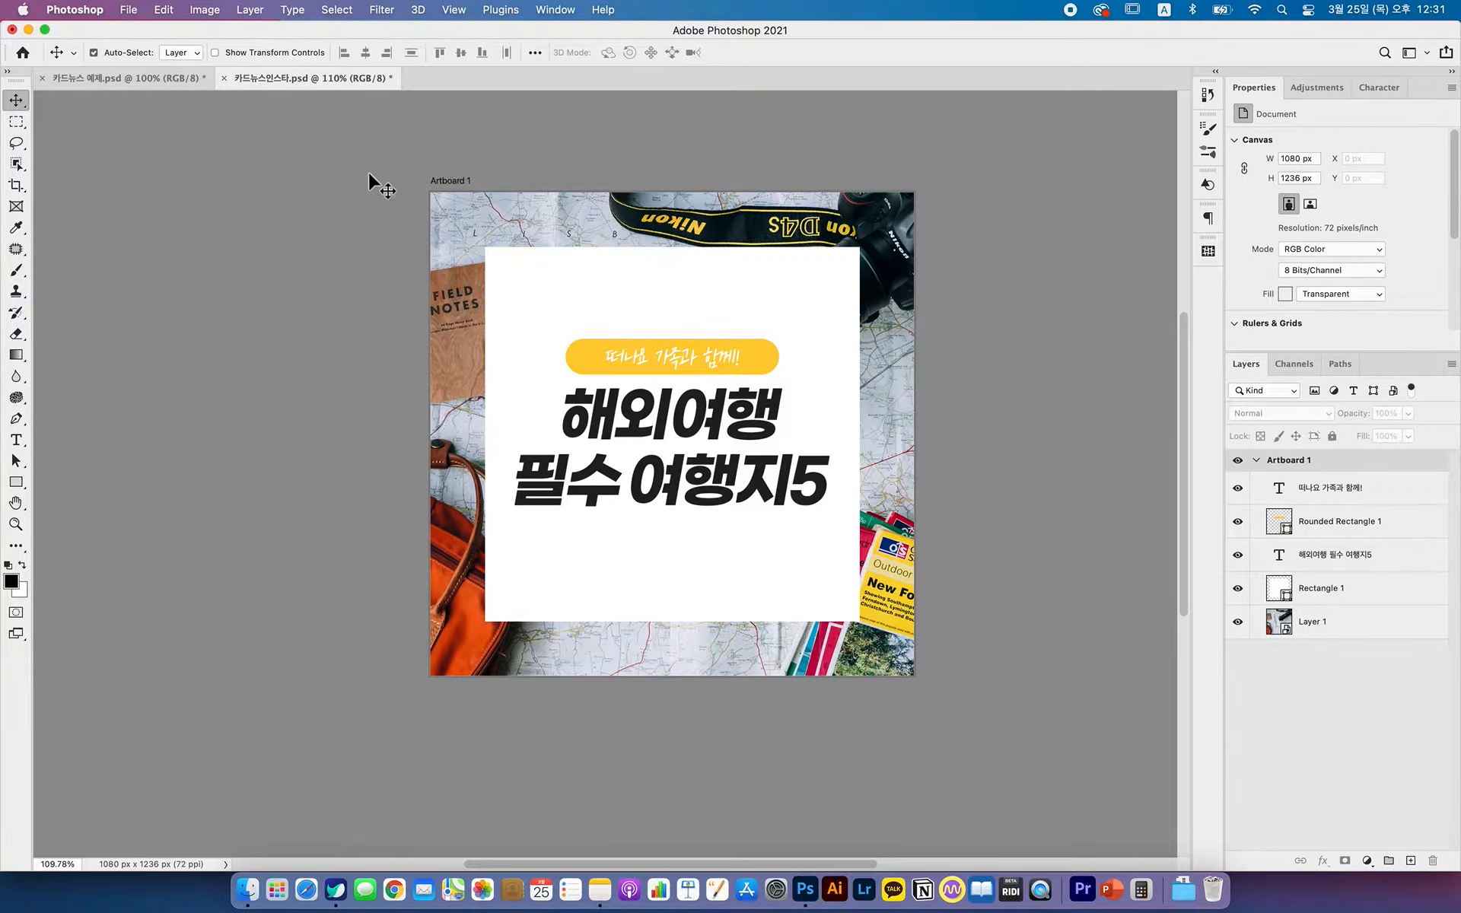
pyautogui.click(453, 181)
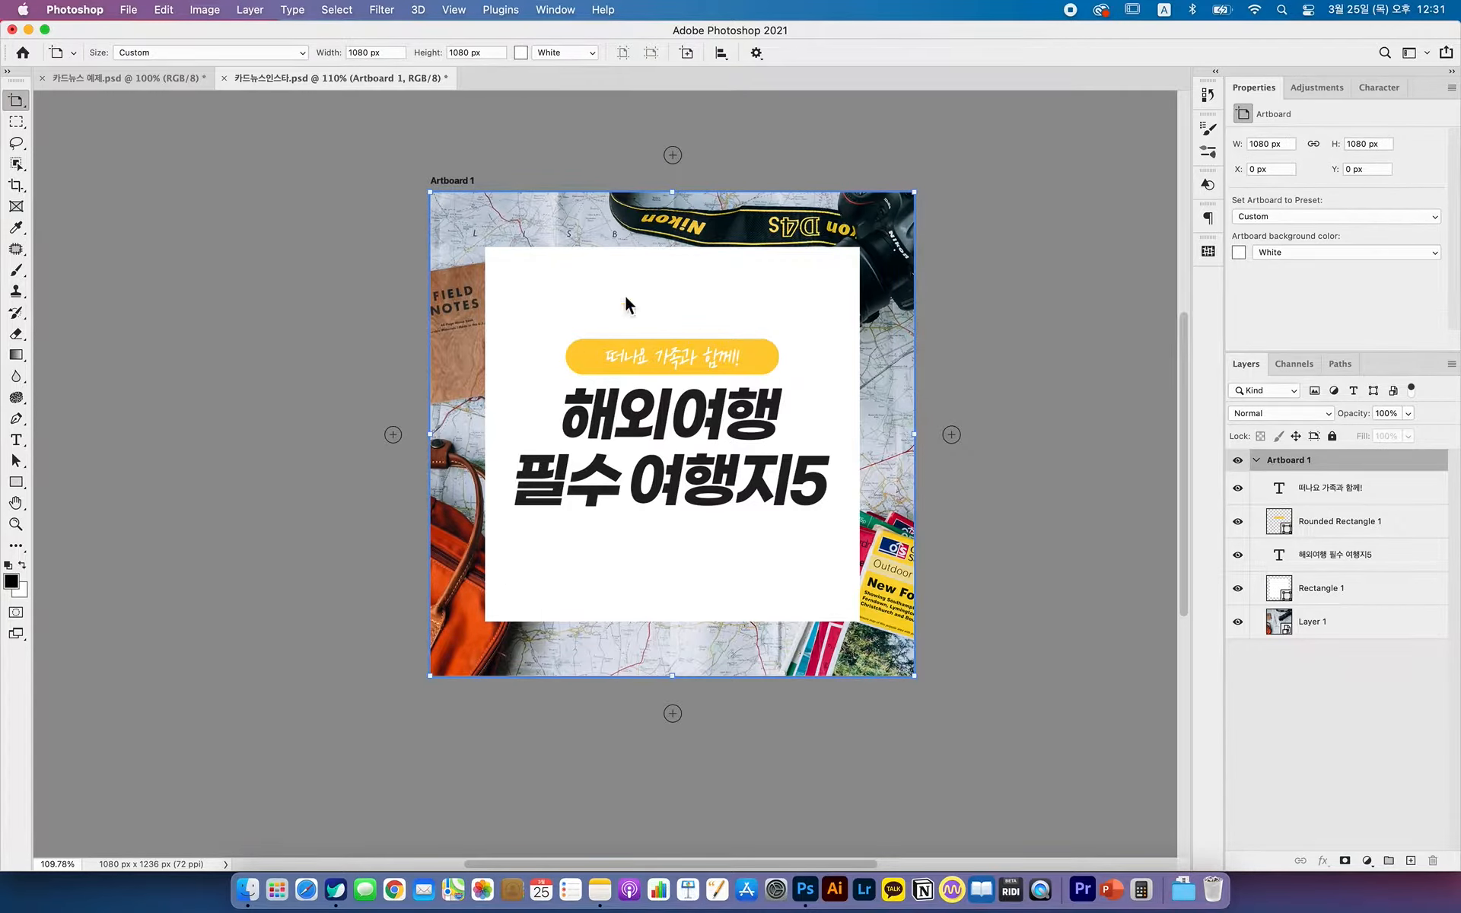
pyautogui.scroll(-5, 685, 441)
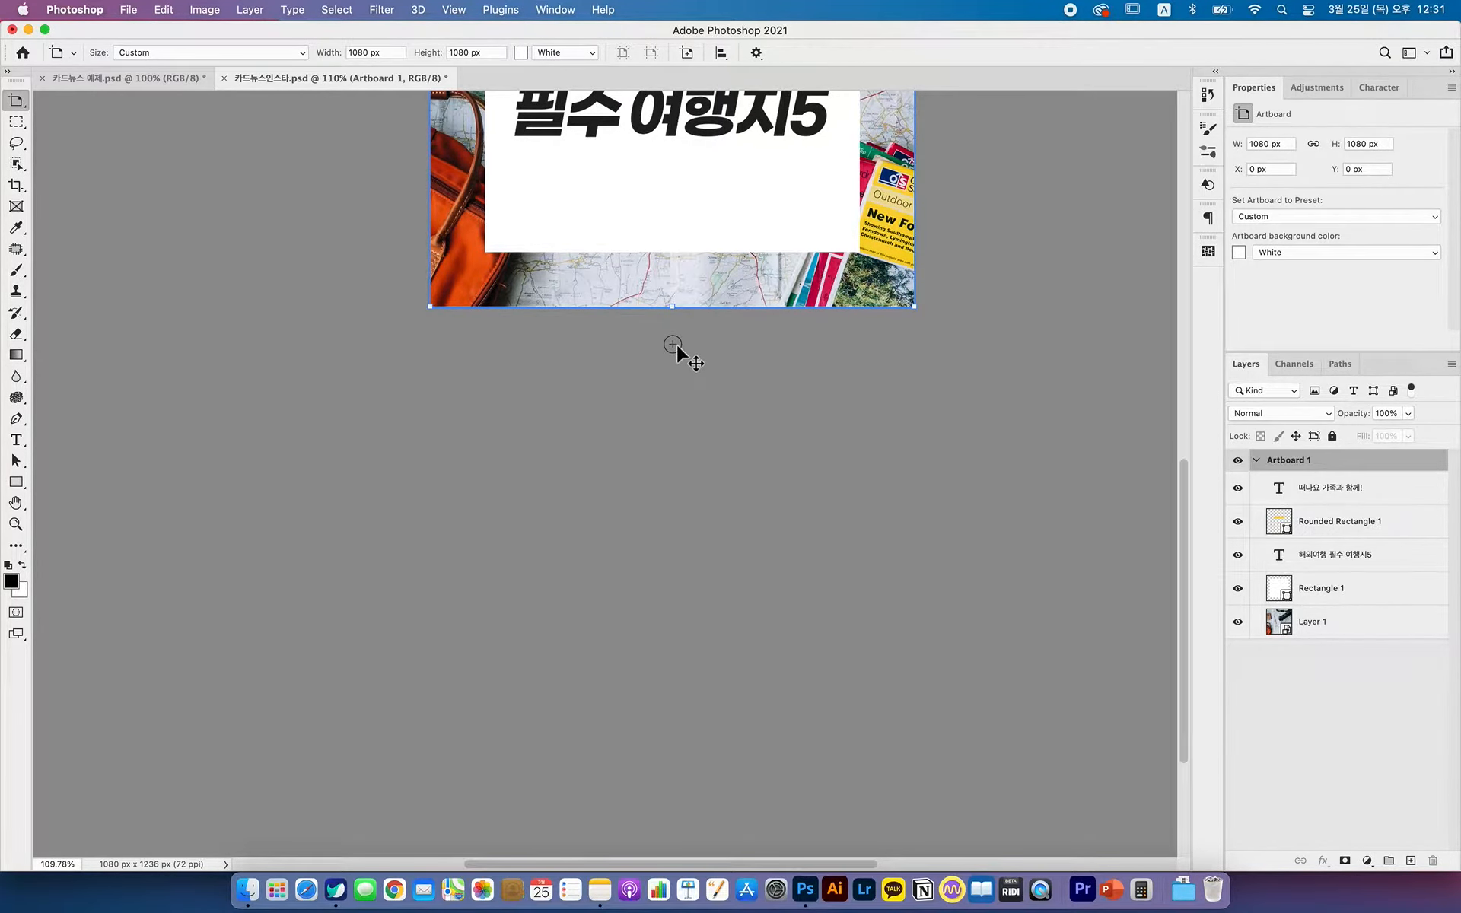
pyautogui.click(674, 345)
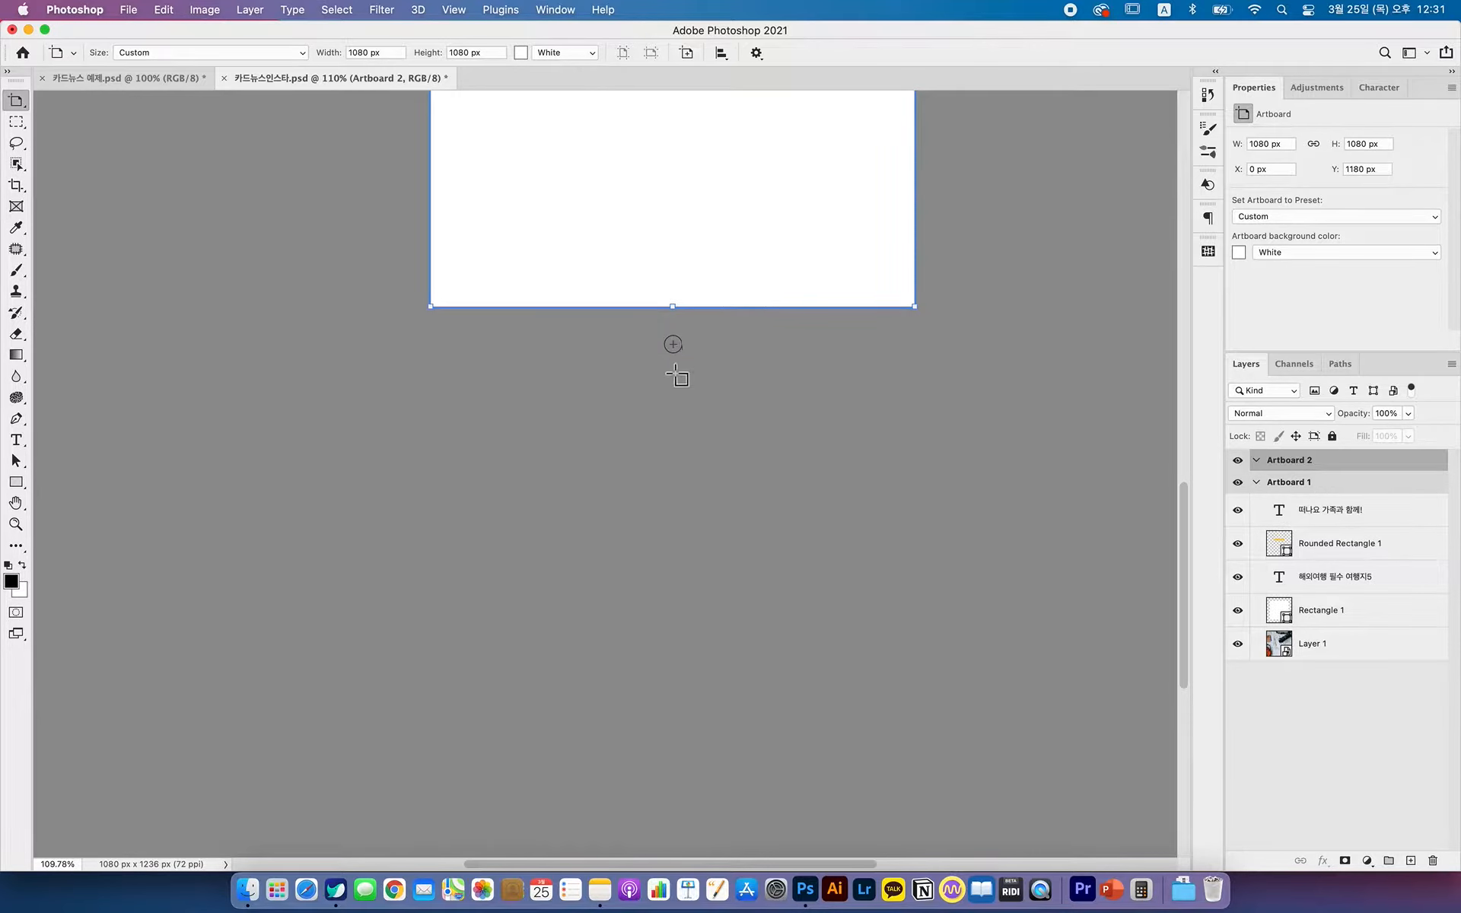
pyautogui.scroll(5, 675, 380)
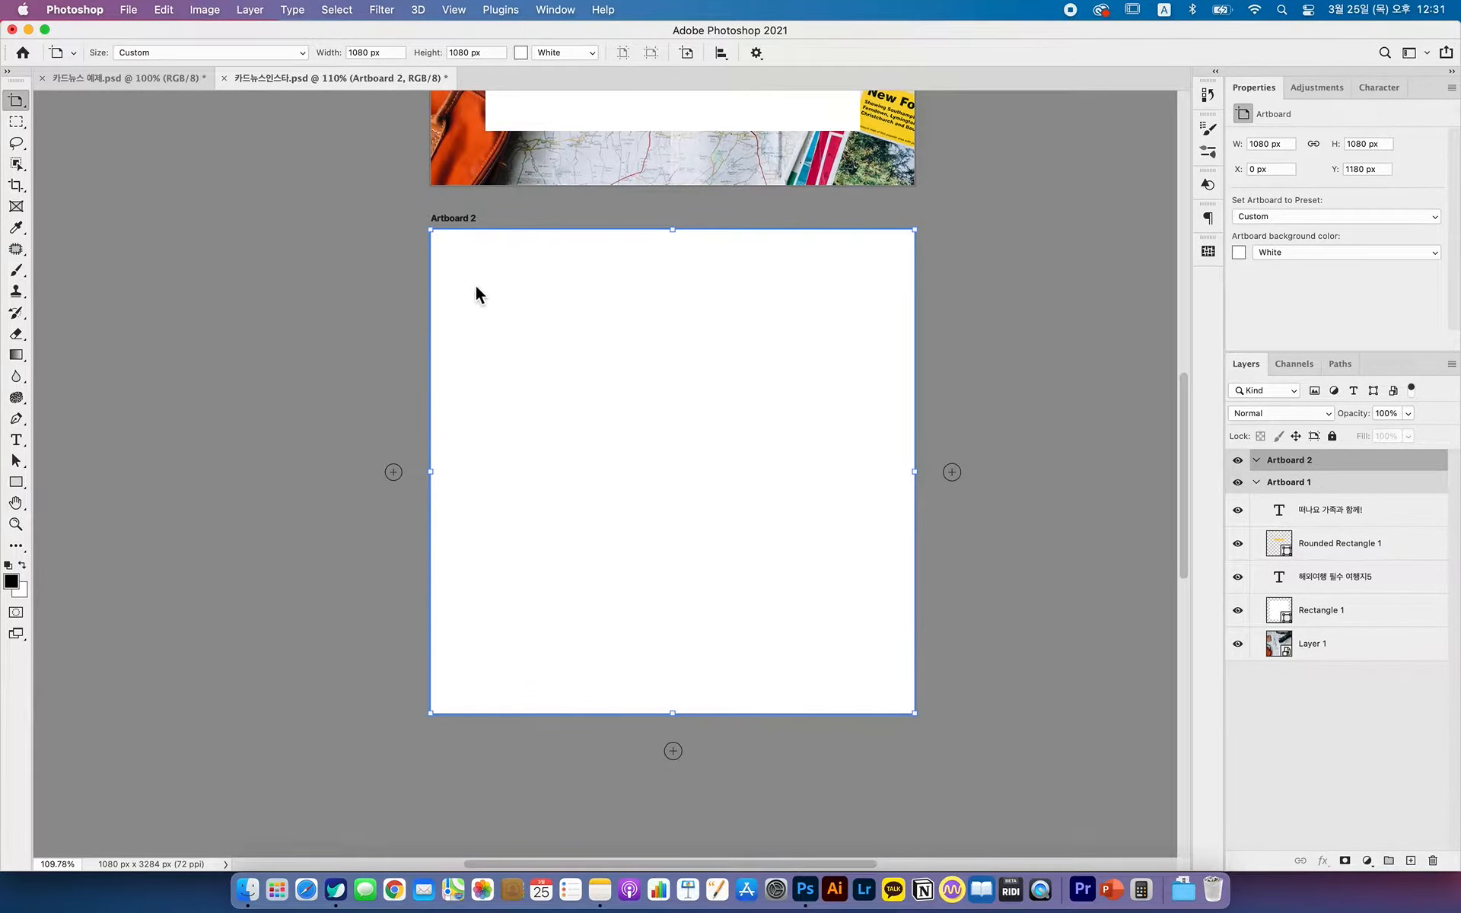
pyautogui.press('v')
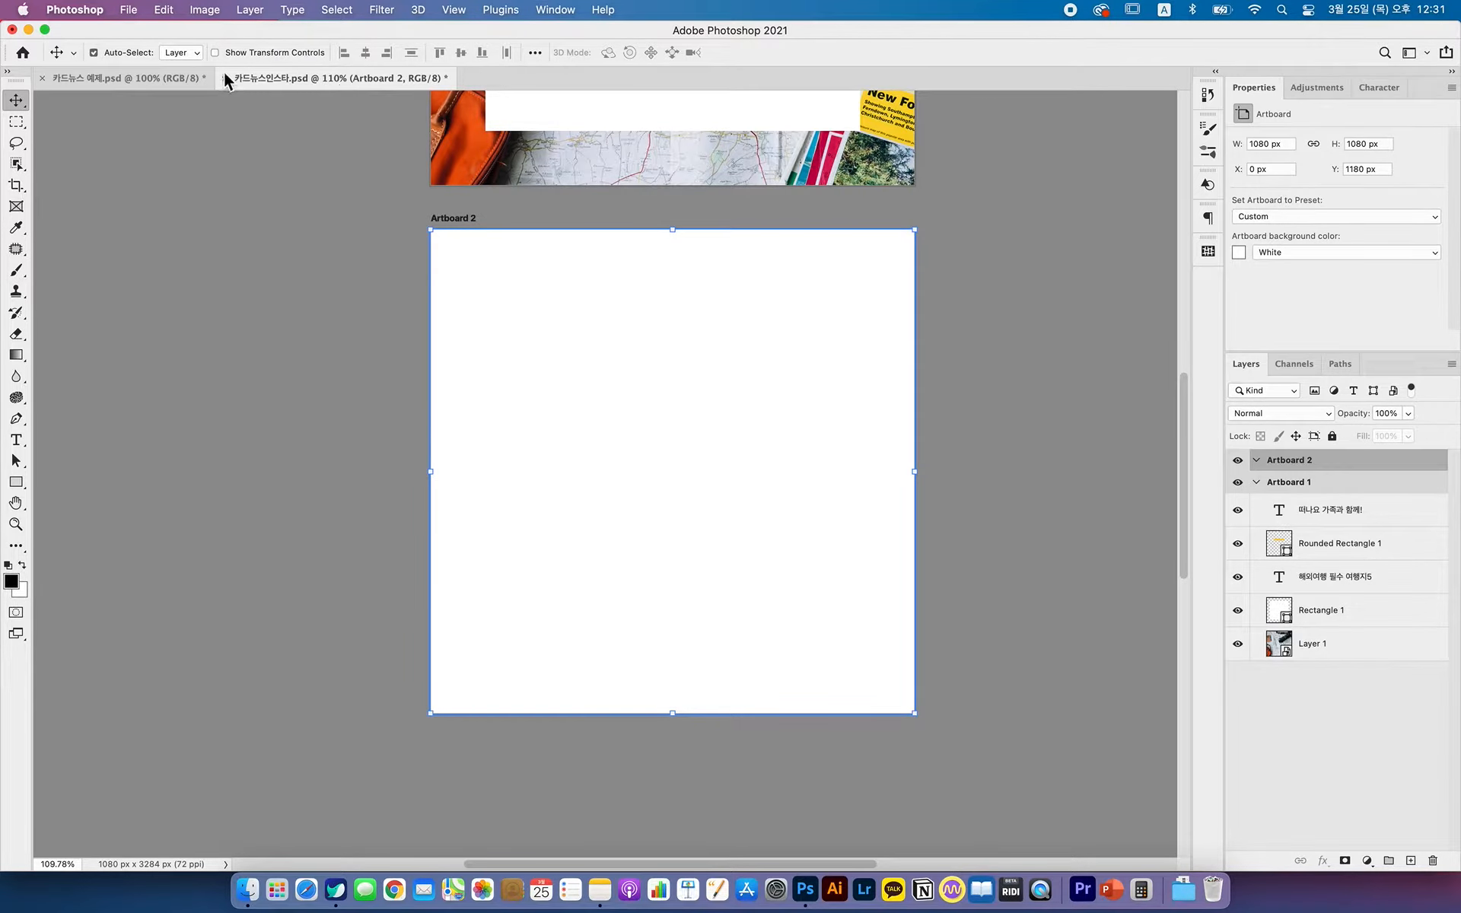
# - Return to the 카드뉴스 예제.psd document and select the upper white Rounded Rectangle 2 panel on Artboard 2
pyautogui.click(179, 79)
pyautogui.moveTo(646, 576); pyautogui.dragTo(603, 336)
pyautogui.press('z')
pyautogui.scroll(-2, 617, 345)
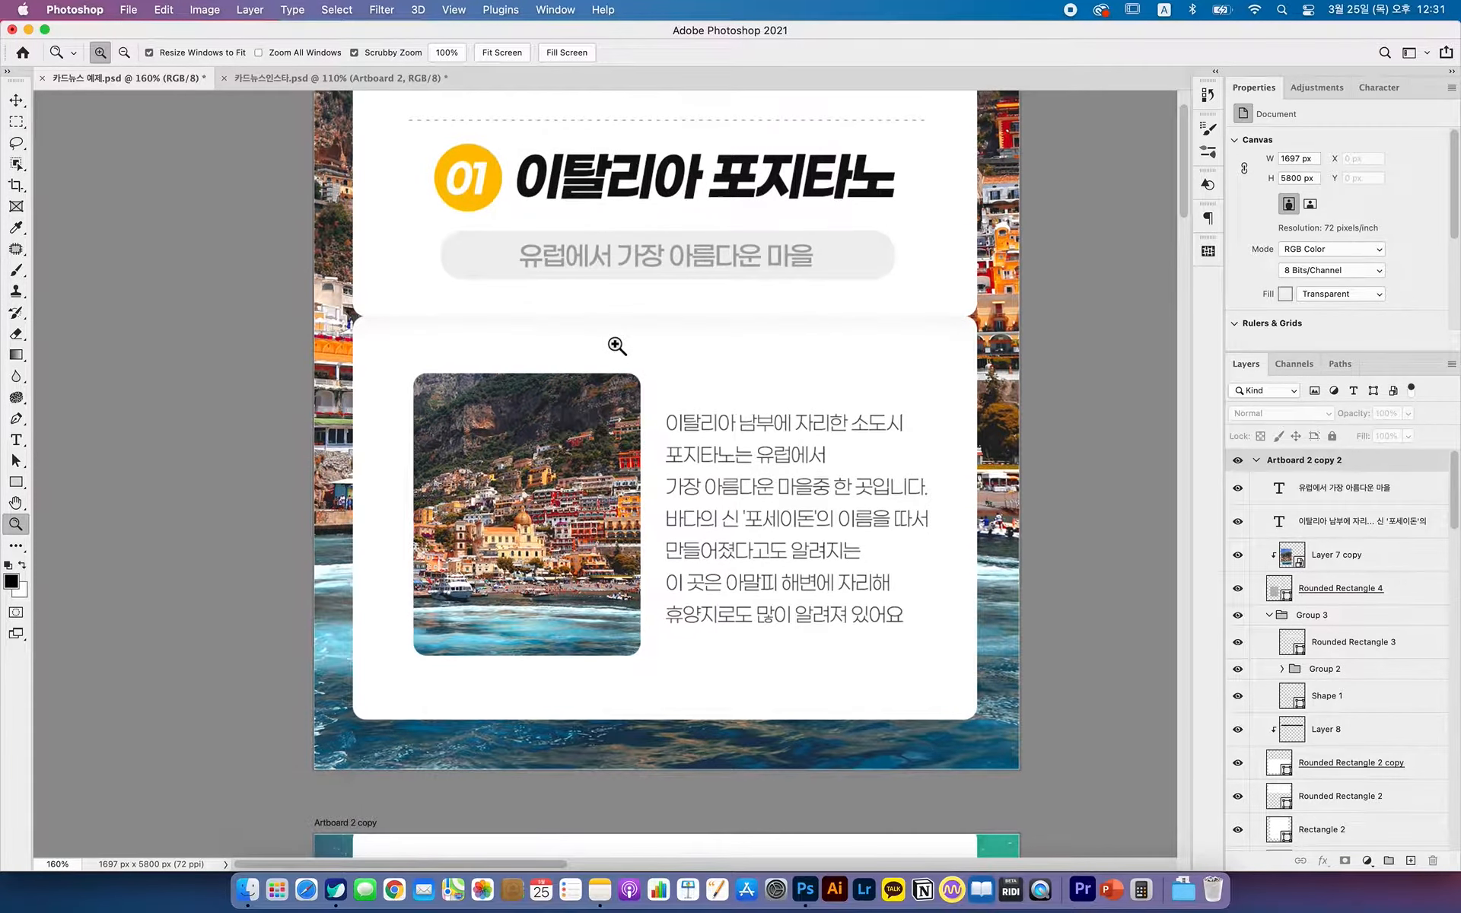
pyautogui.scroll(2, 616, 345)
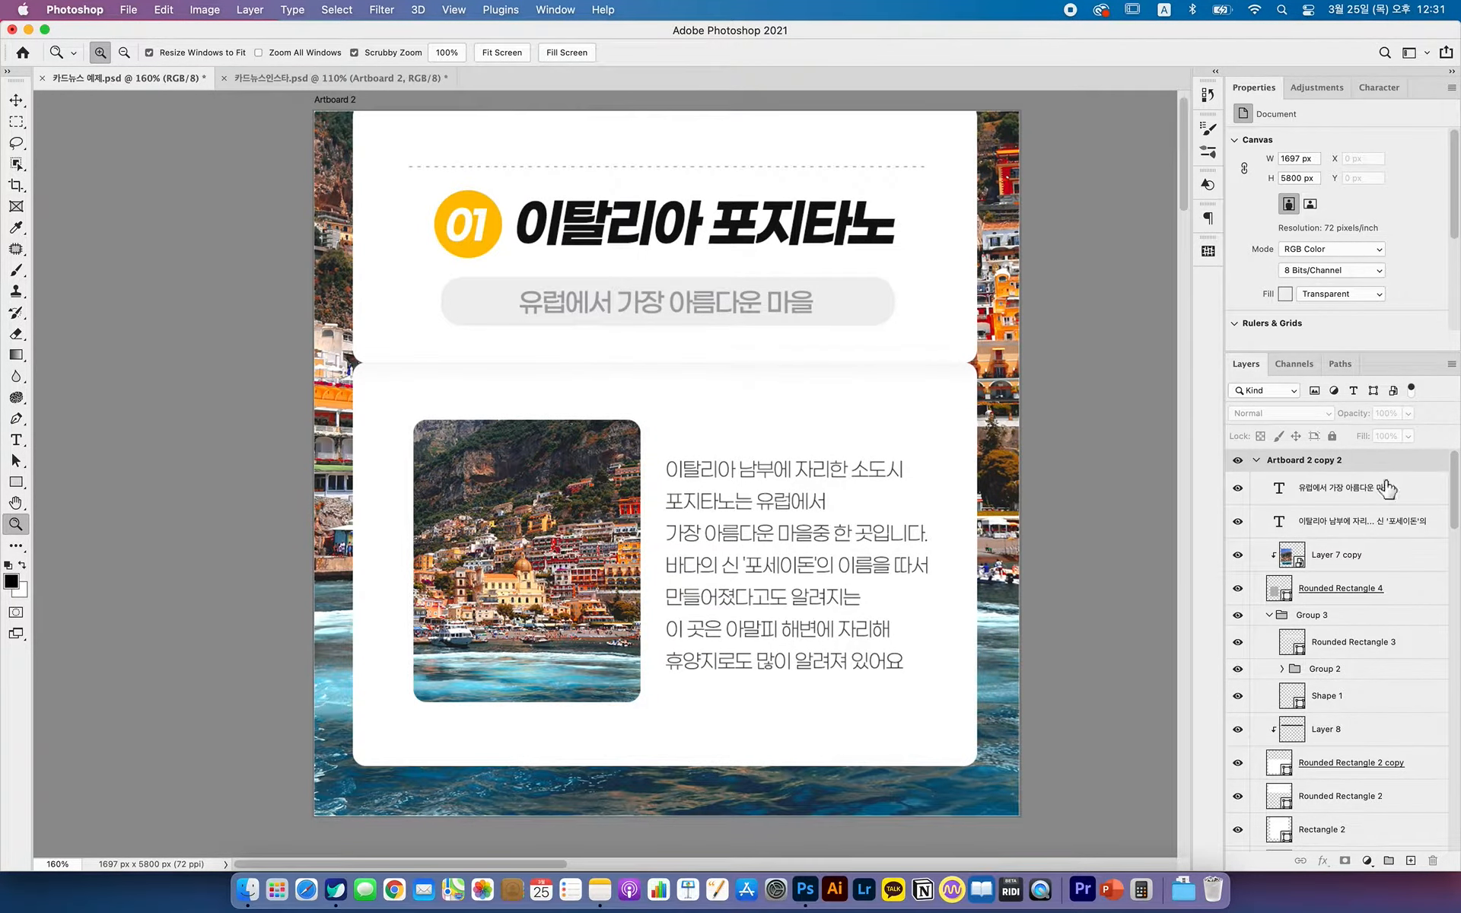
pyautogui.click(14, 102)
pyautogui.click(414, 155)
# - Hide all layers of Artboard 2, including the Layer 7 background photo, leaving a blank card
pyautogui.scroll(-5, 1358, 670)
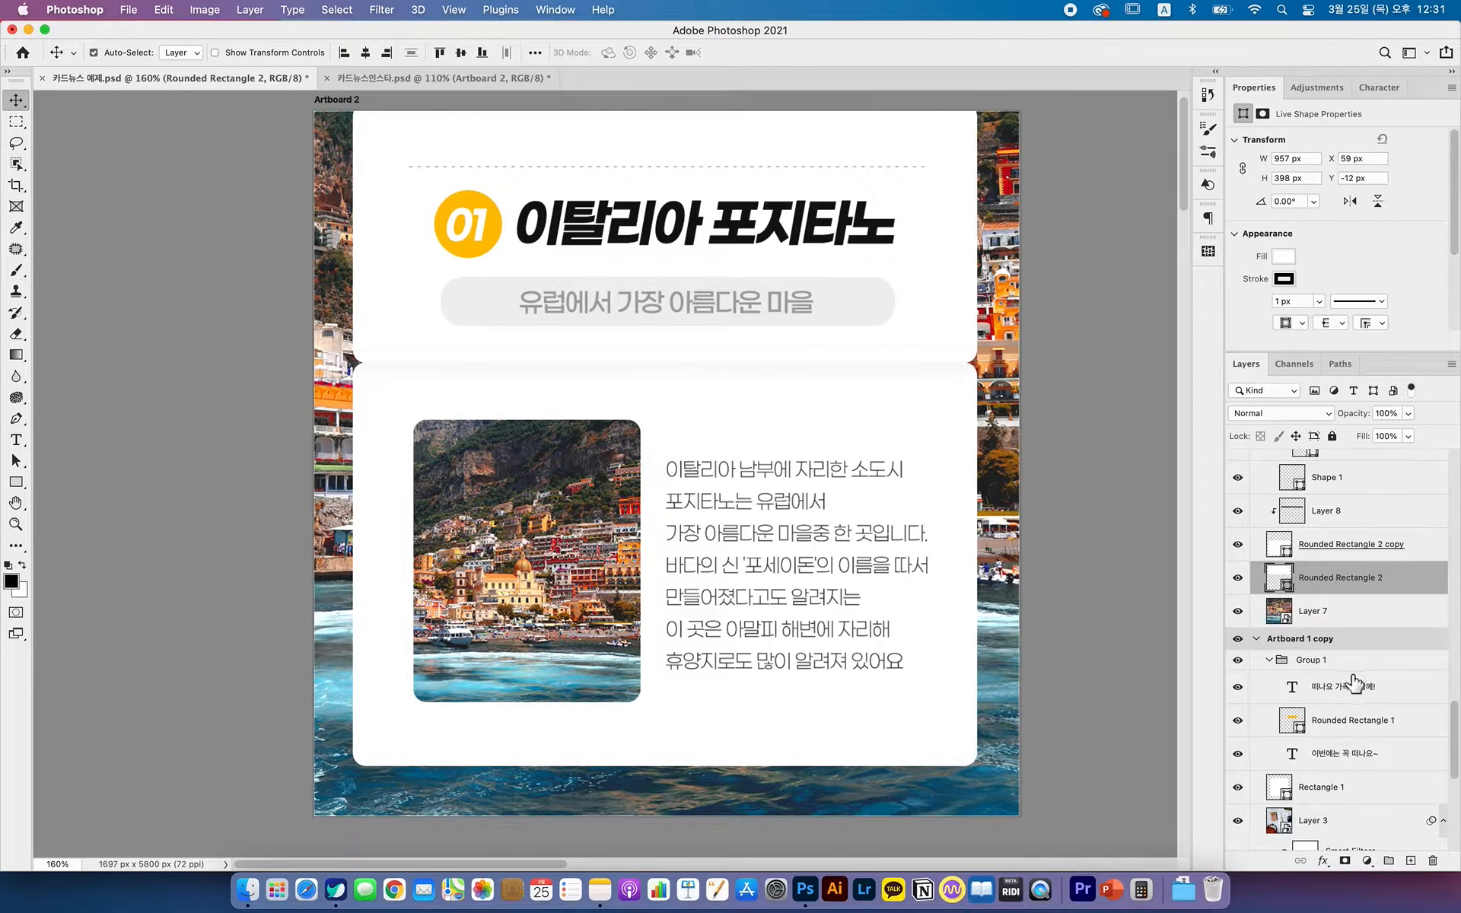
pyautogui.scroll(5, 1353, 684)
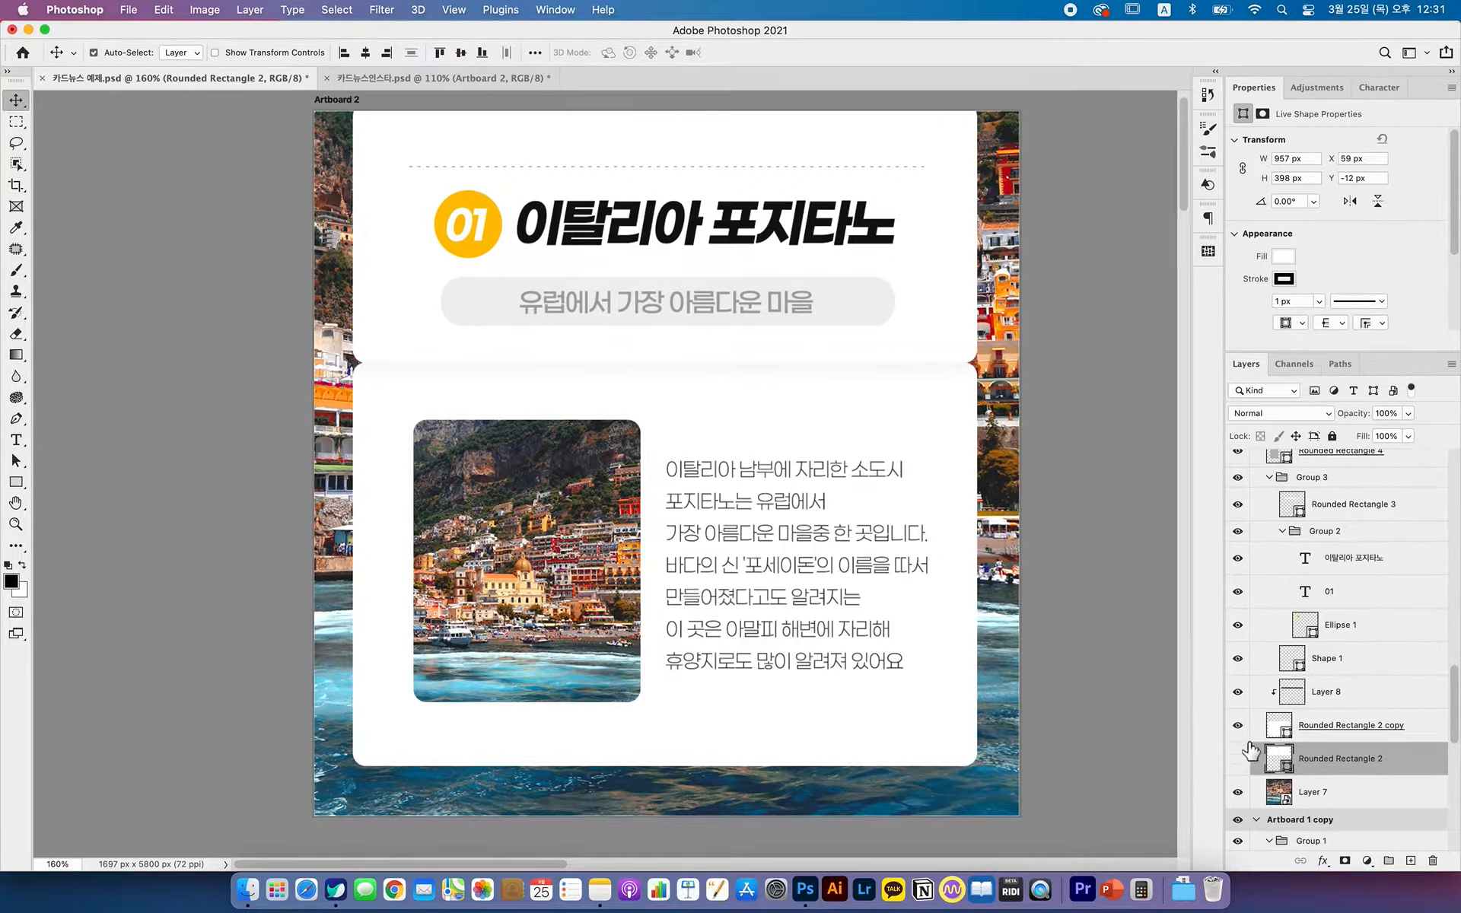
pyautogui.click(1237, 477)
pyautogui.scroll(4, 1256, 594)
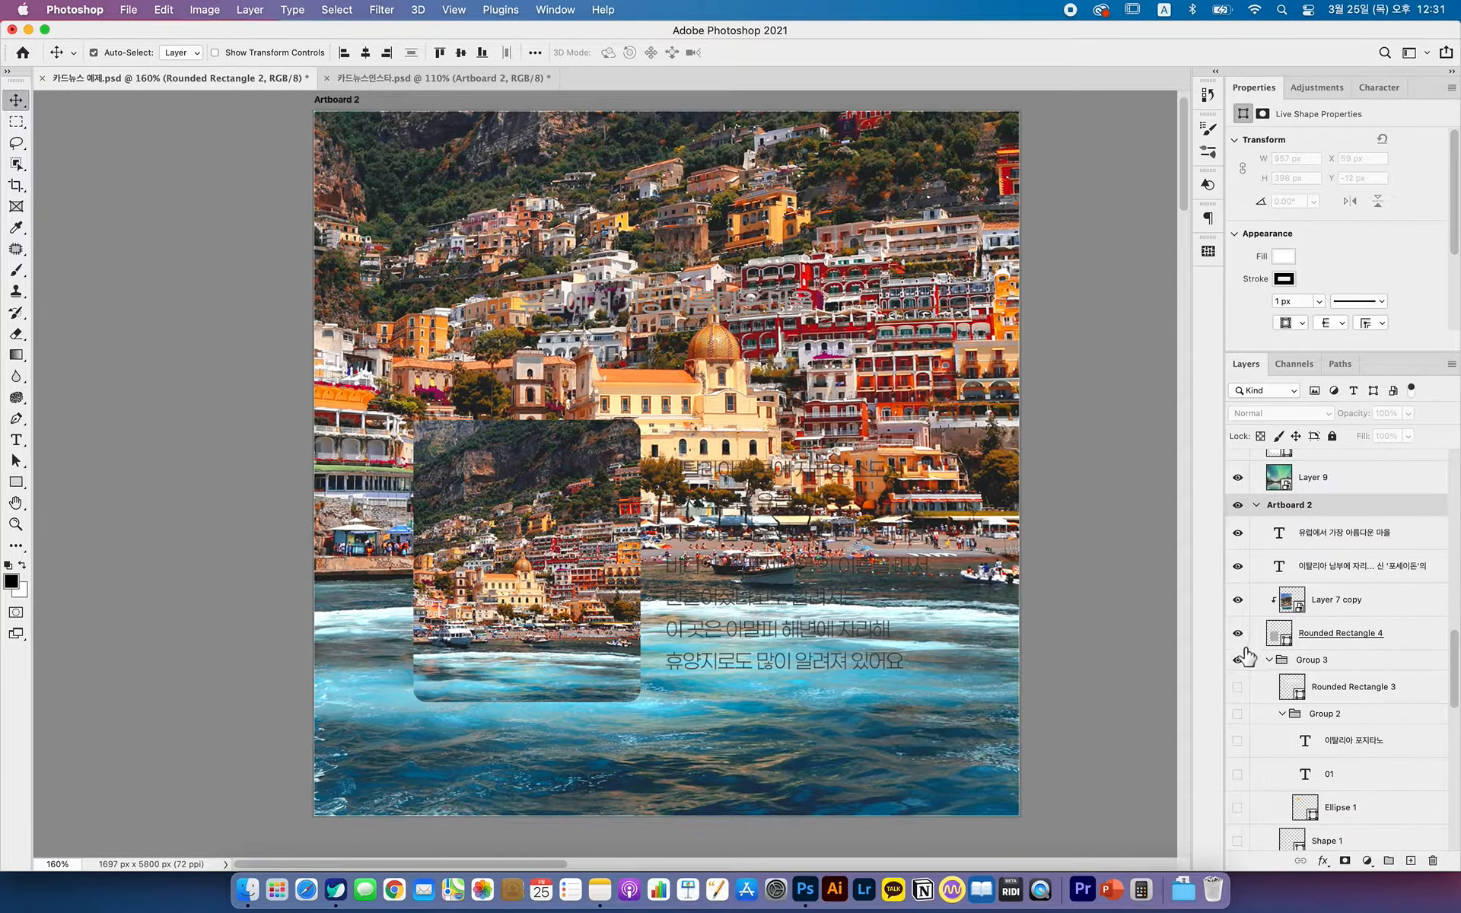
pyautogui.moveTo(1237, 535); pyautogui.dragTo(1239, 662)
pyautogui.scroll(-5, 1311, 685)
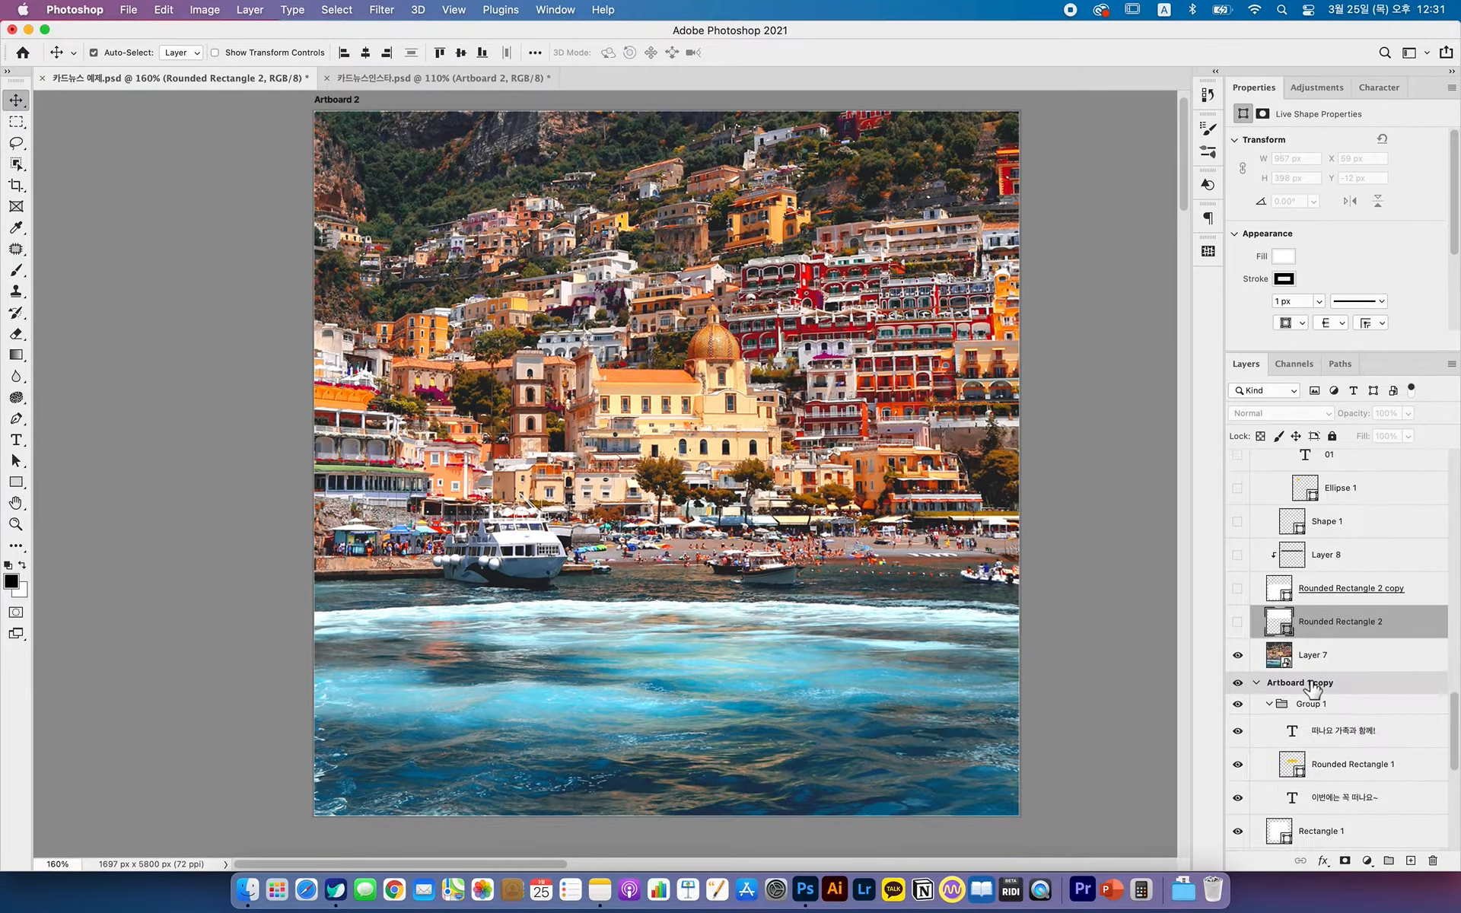
pyautogui.click(1239, 656)
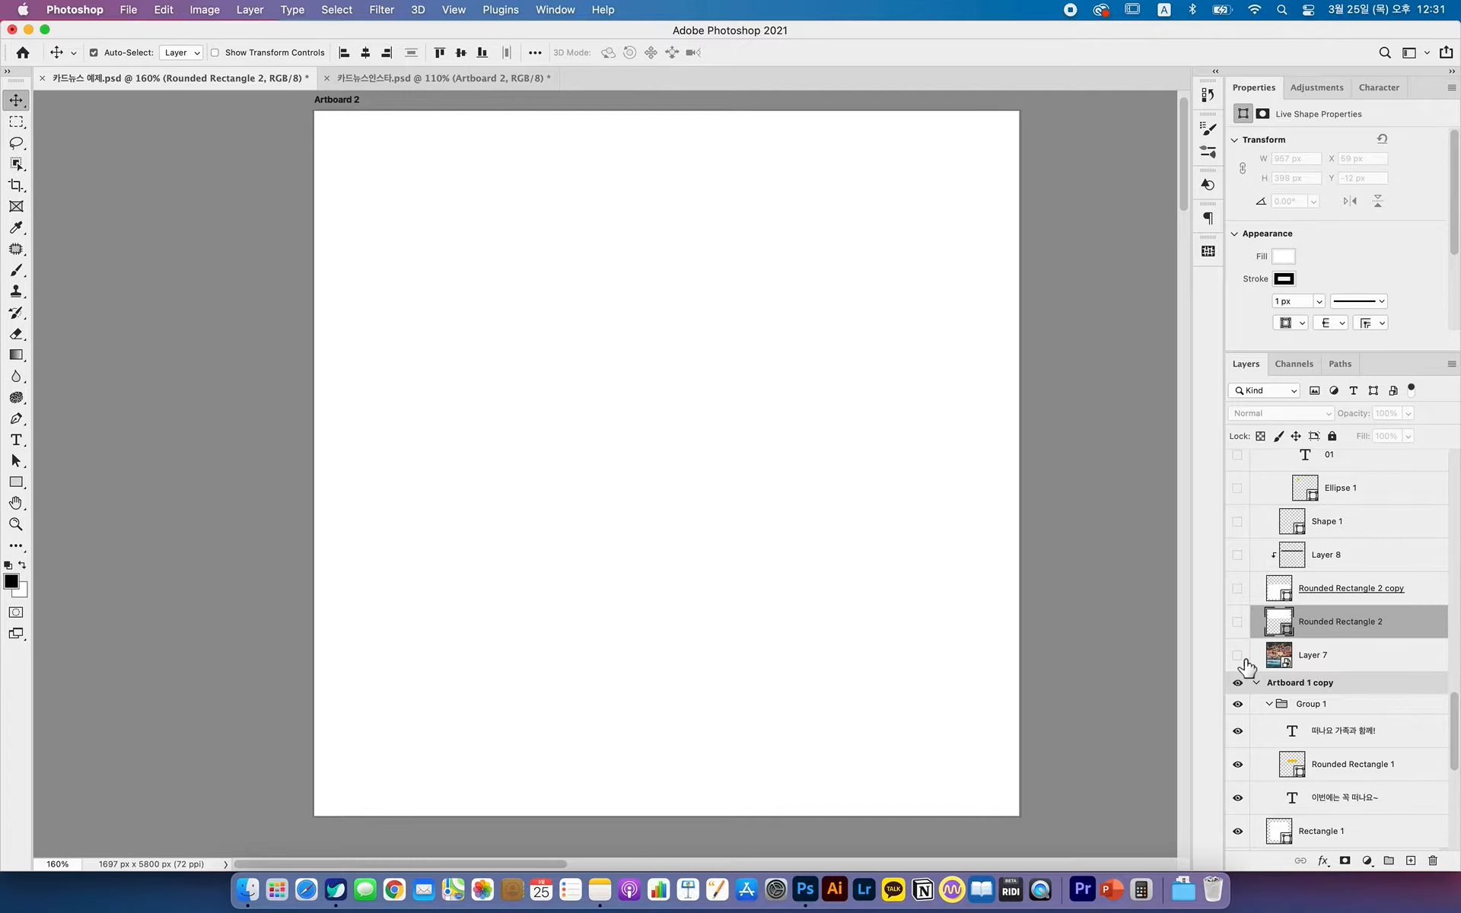
# - Show the Layer 7 background photo, both white rounded panels and the clipped Layer 8 shadow on Artboard 2 again
pyautogui.click(1238, 655)
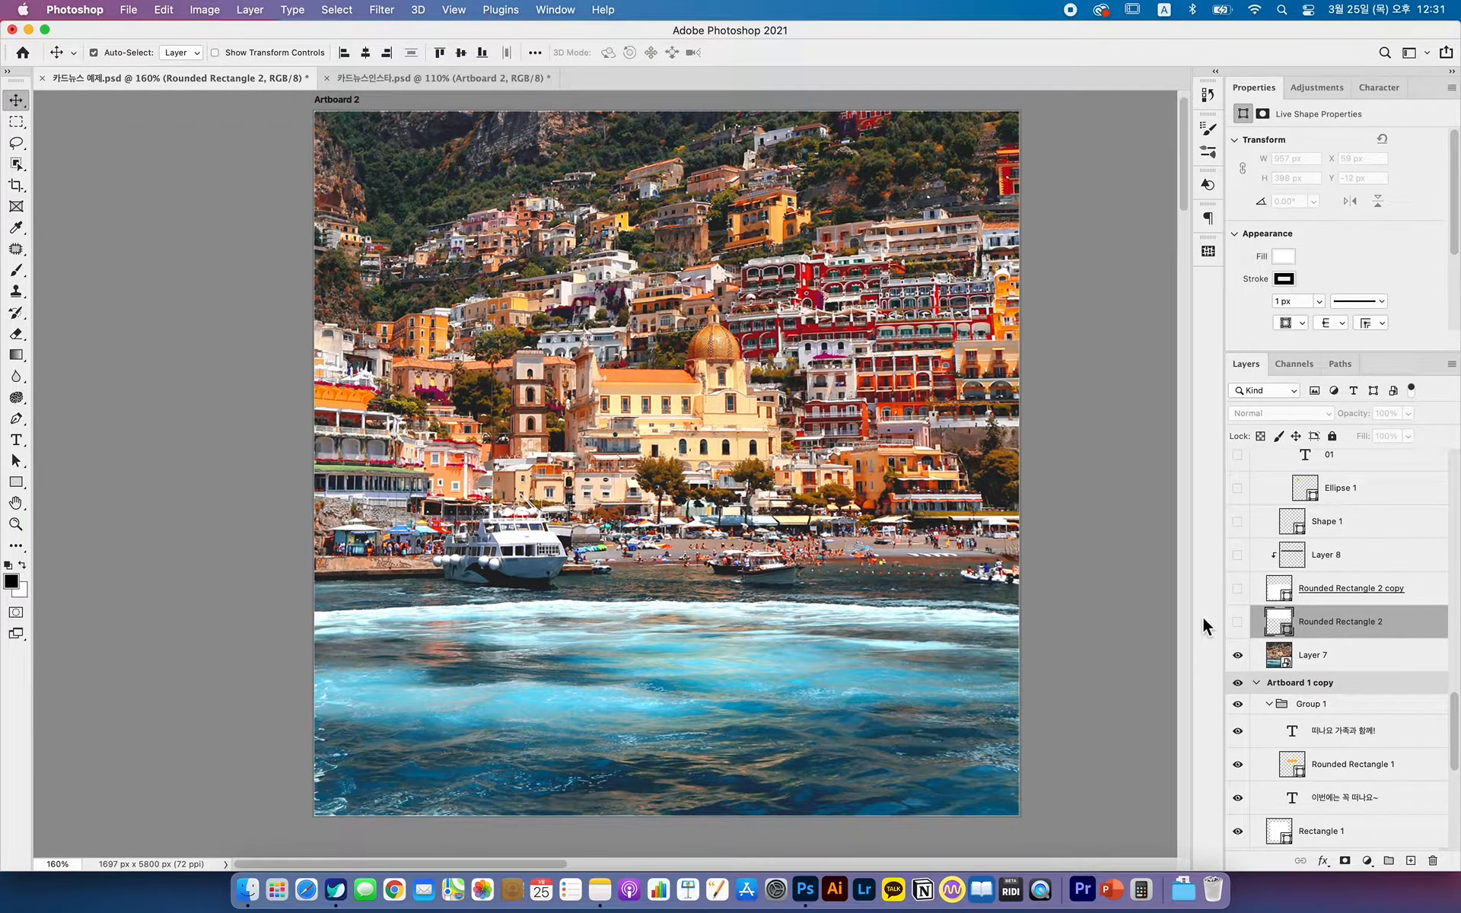
pyautogui.click(1238, 622)
pyautogui.click(1238, 590)
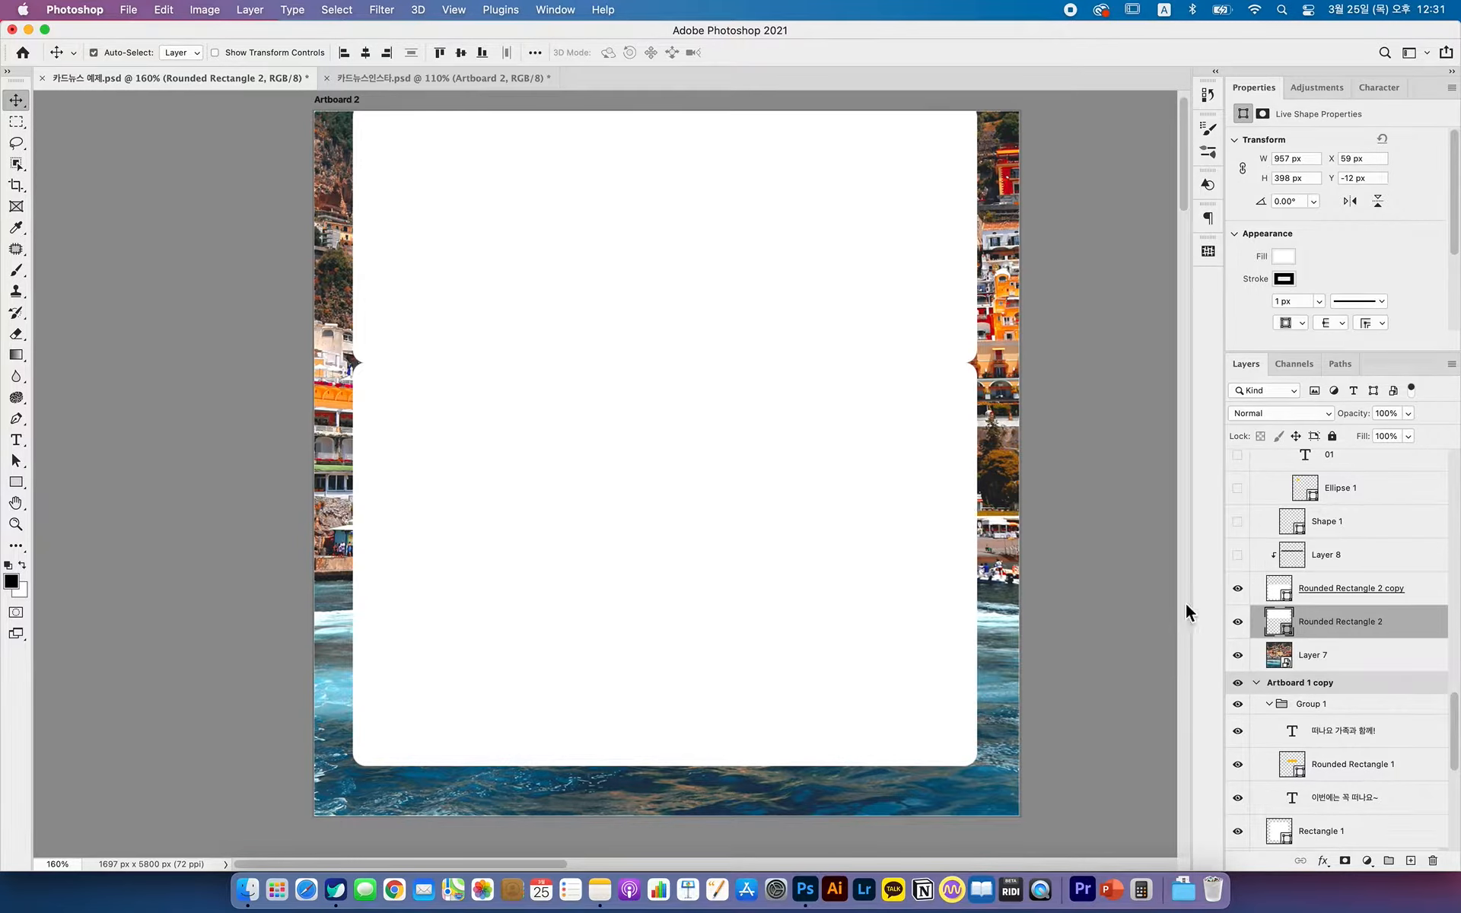
pyautogui.click(1238, 563)
pyautogui.click(1237, 562)
# - Show the dashed line, yellow circle, number 01 and title 이탈리아 포지타노 on Artboard 2 again
pyautogui.scroll(2, 1304, 592)
pyautogui.scroll(3, 1304, 591)
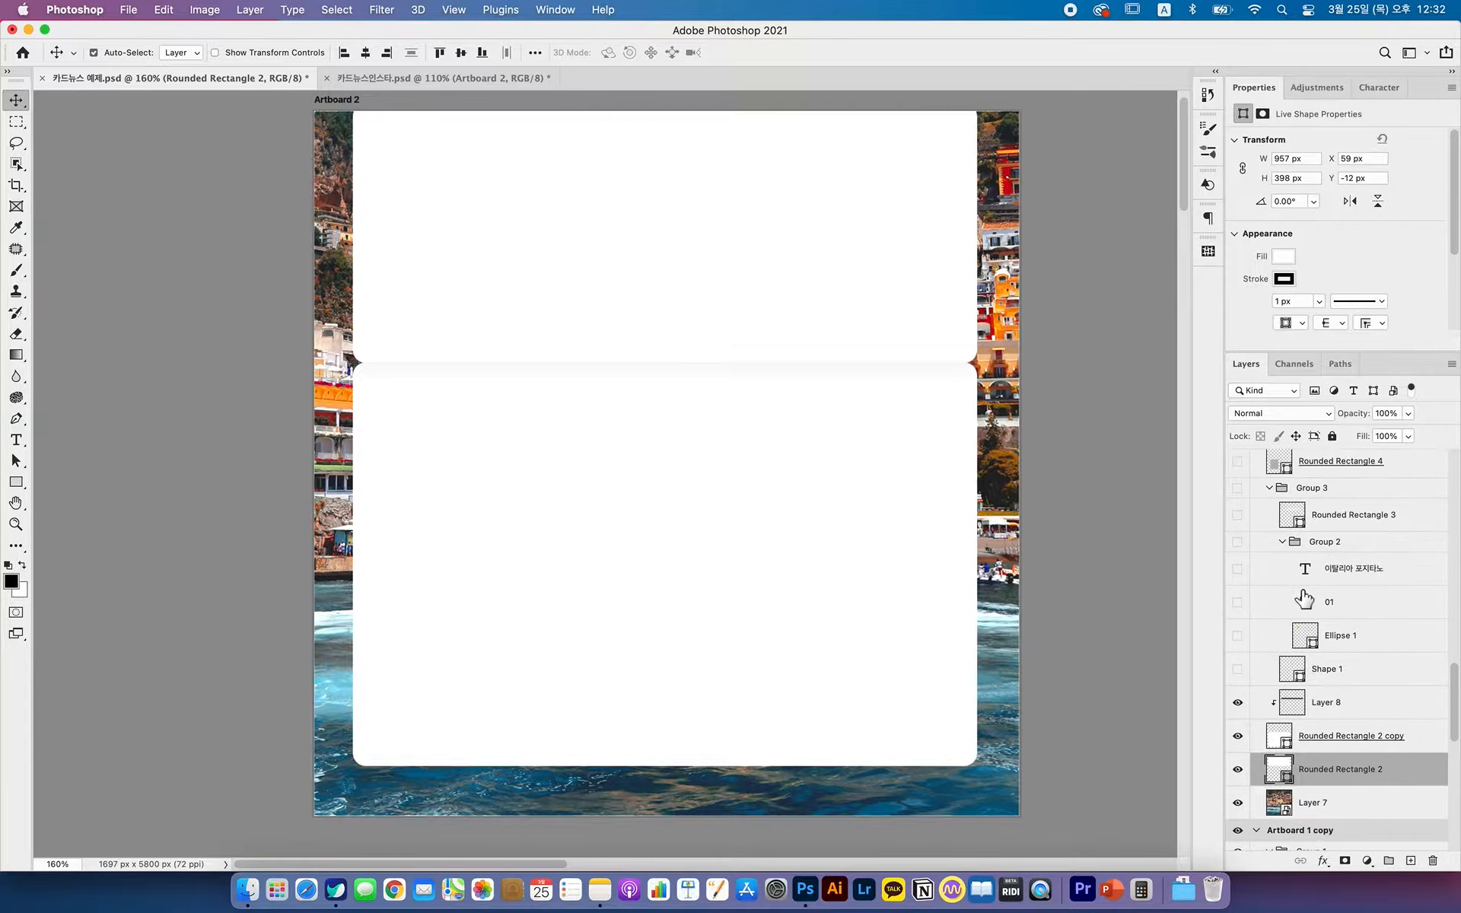
pyautogui.click(1239, 671)
pyautogui.click(1239, 637)
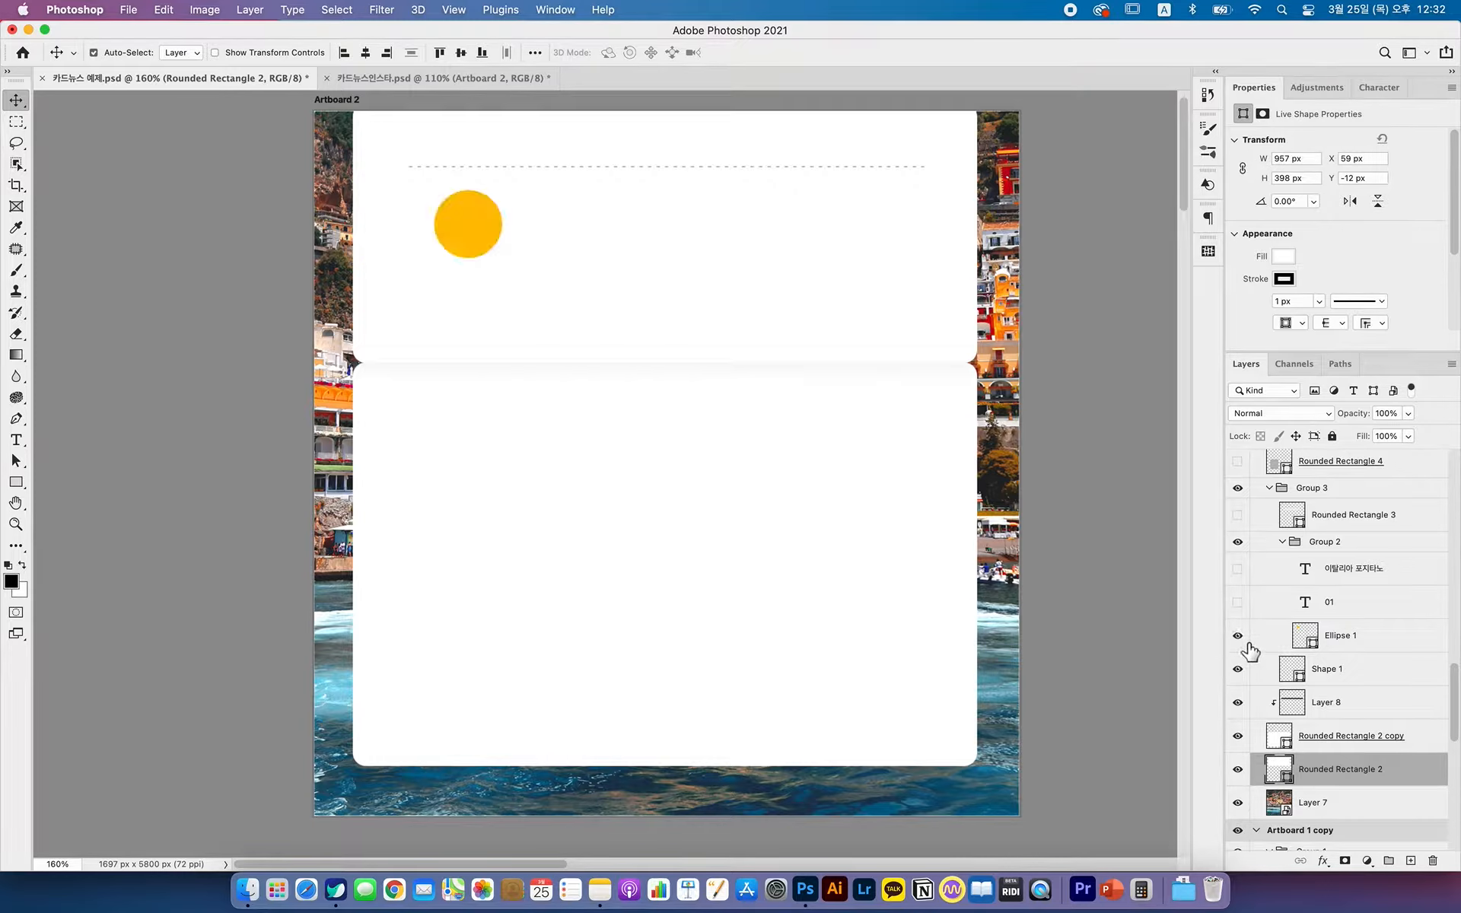
pyautogui.click(1239, 601)
pyautogui.click(1238, 568)
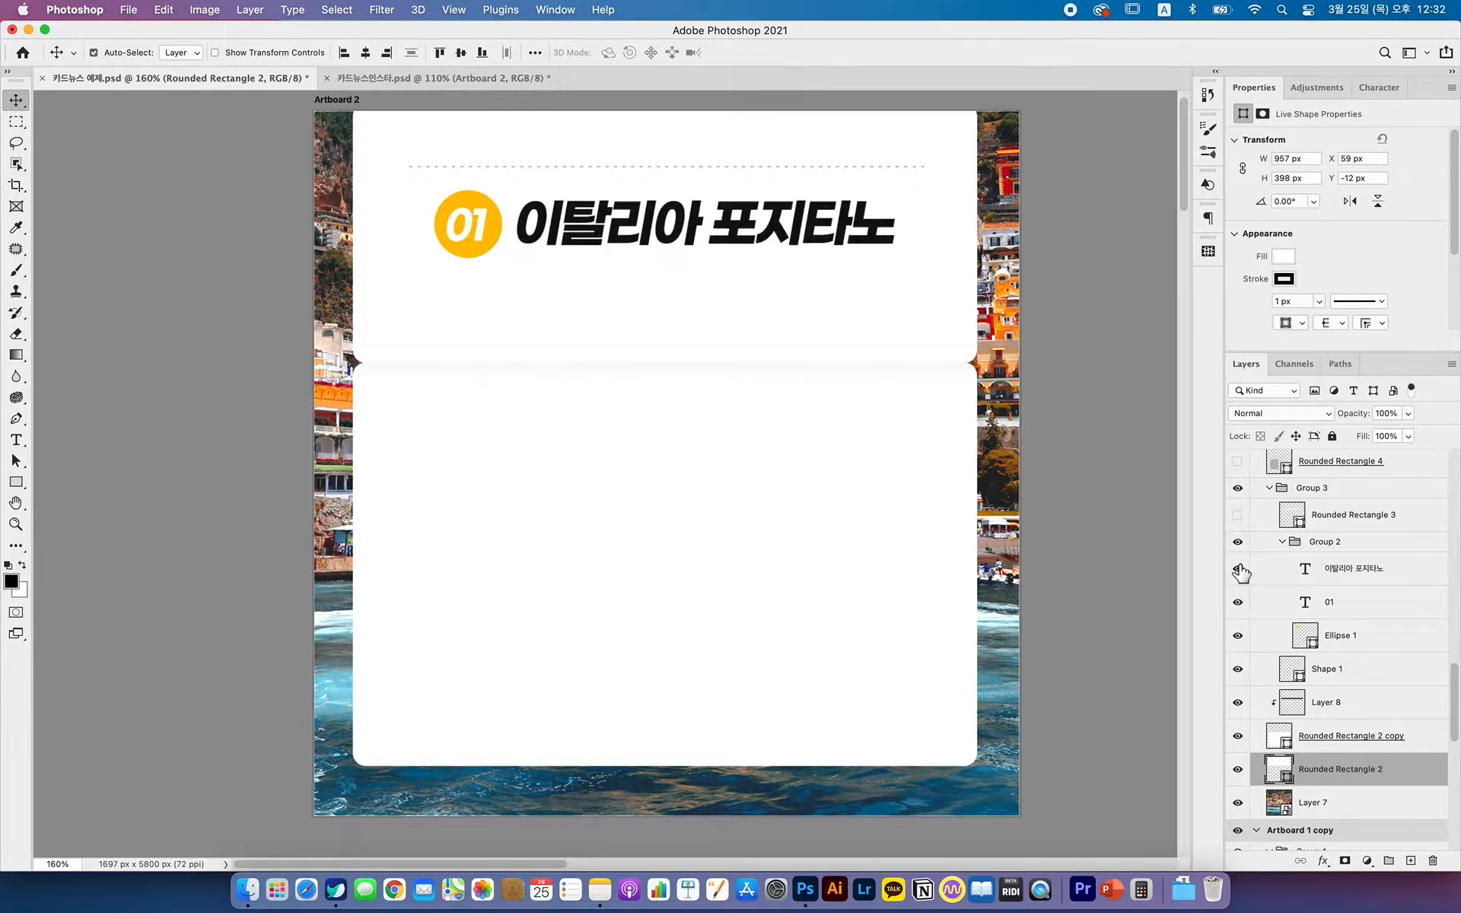
# - Show the grey subtitle bar and its text 유럽에서 가장 아름다운 마을 on Artboard 2 again
pyautogui.scroll(3, 1242, 592)
pyautogui.click(1238, 601)
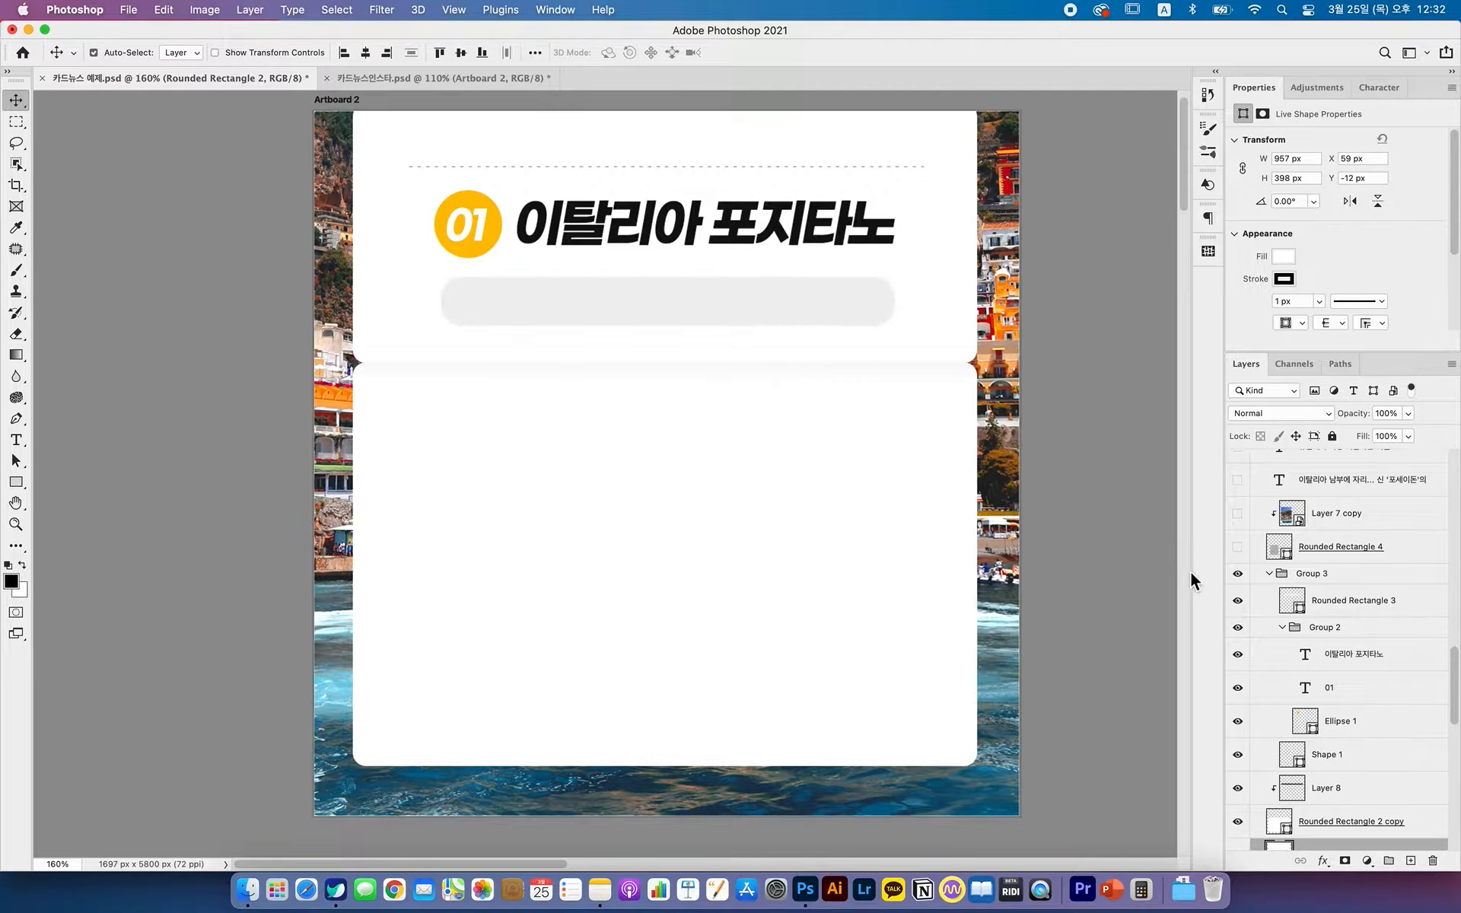
pyautogui.scroll(2, 1294, 578)
pyautogui.click(1238, 496)
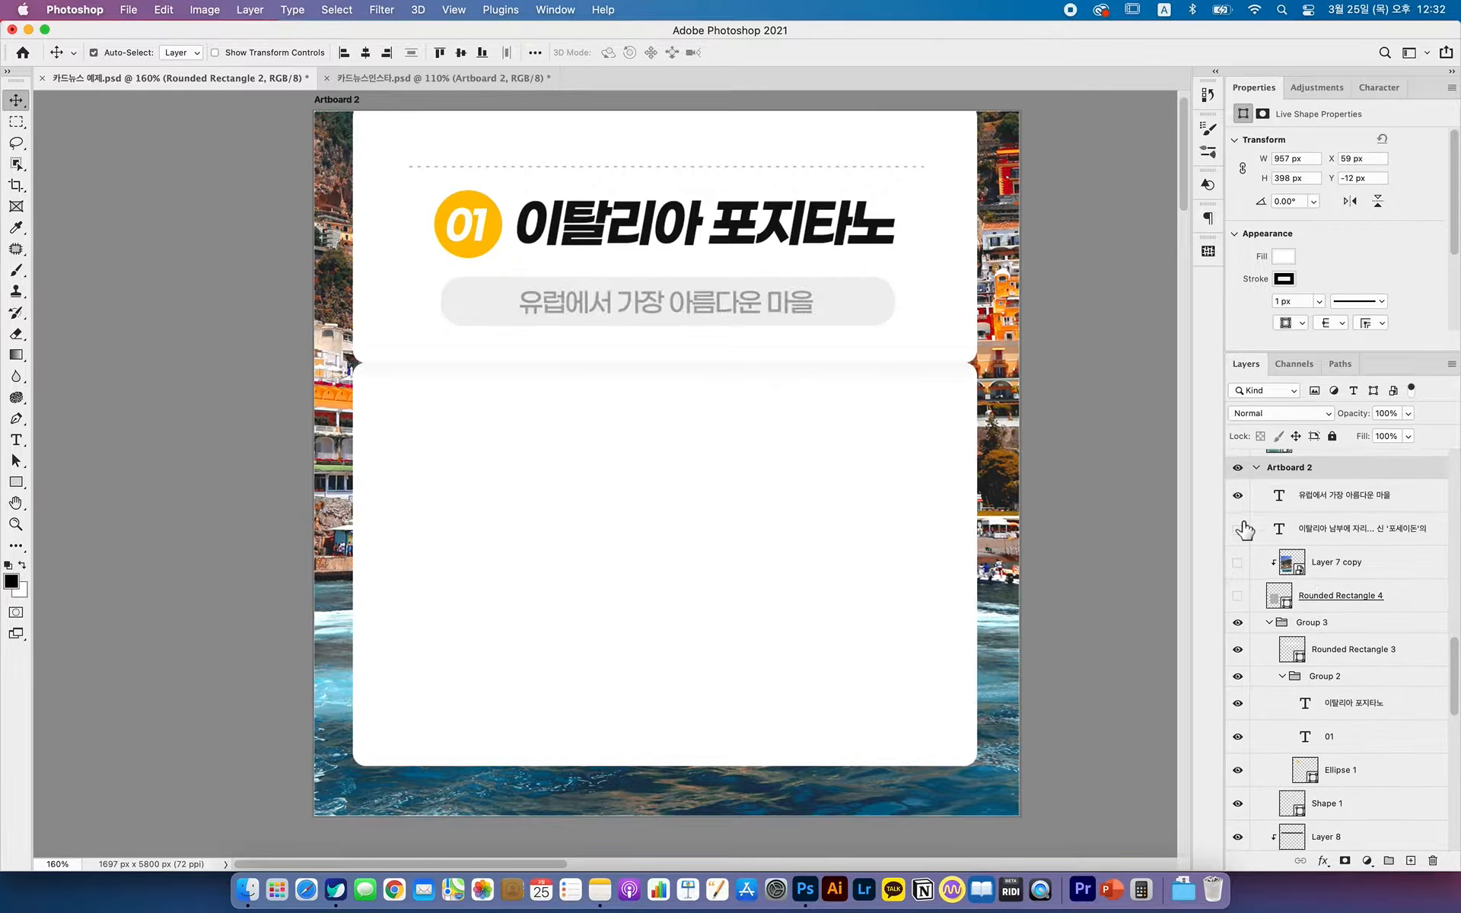
# - Show the grey Rounded Rectangle 4 frame and its clipped Layer 7 copy photo, then try shifting the photo and undo the shift
pyautogui.click(1239, 596)
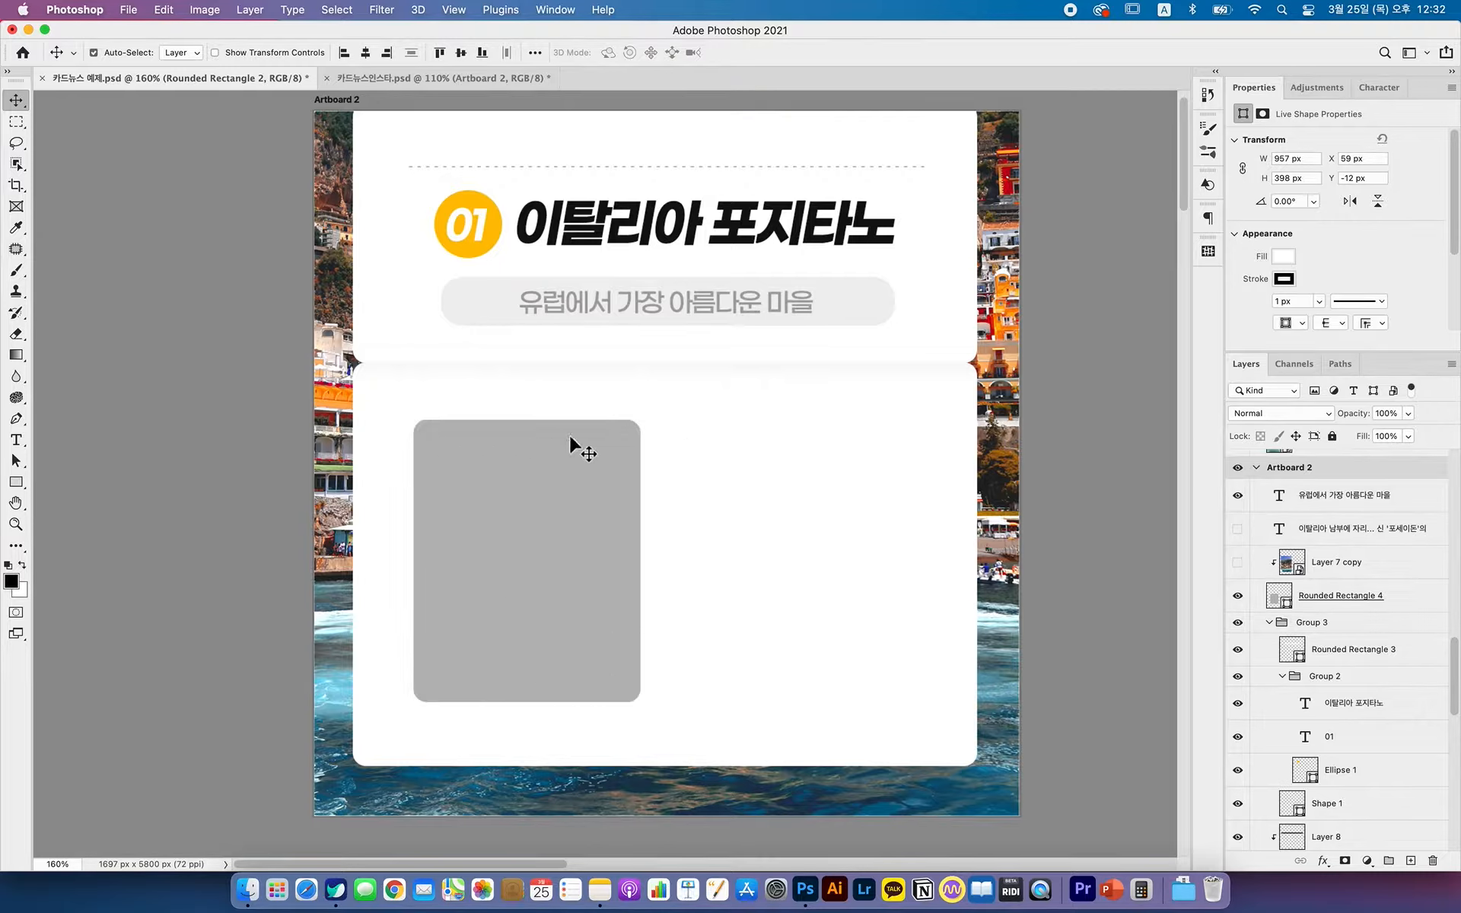
pyautogui.click(1237, 562)
pyautogui.moveTo(631, 539); pyautogui.dragTo(563, 592)
pyautogui.press('super+z')
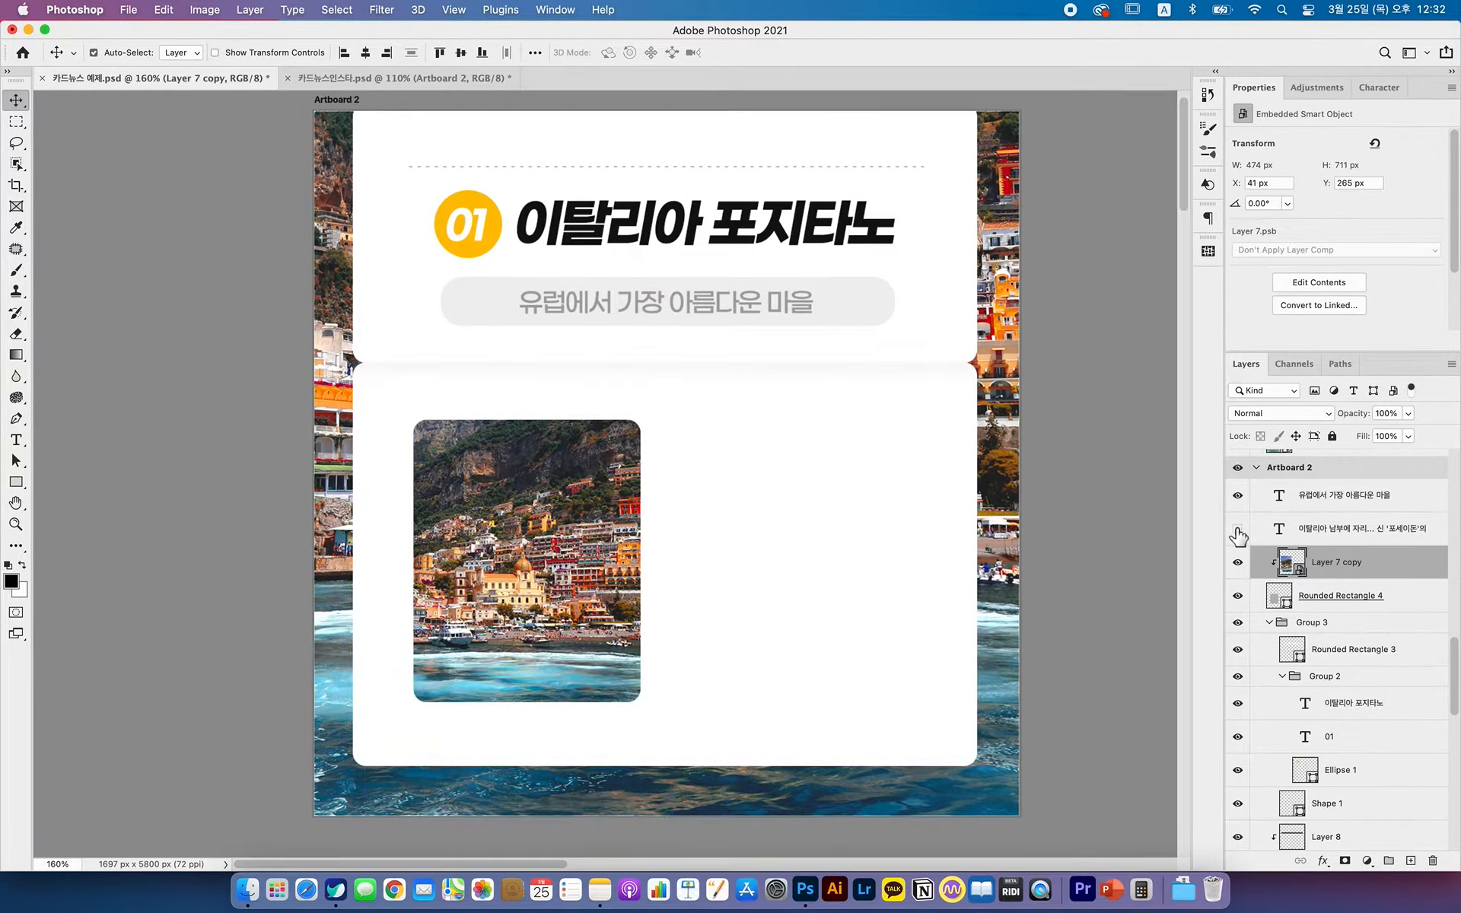
# - Show the Positano description paragraph again in the example card, and switch to the empty Artboard 2 in 카드뉴스인스타.psd
pyautogui.click(1238, 530)
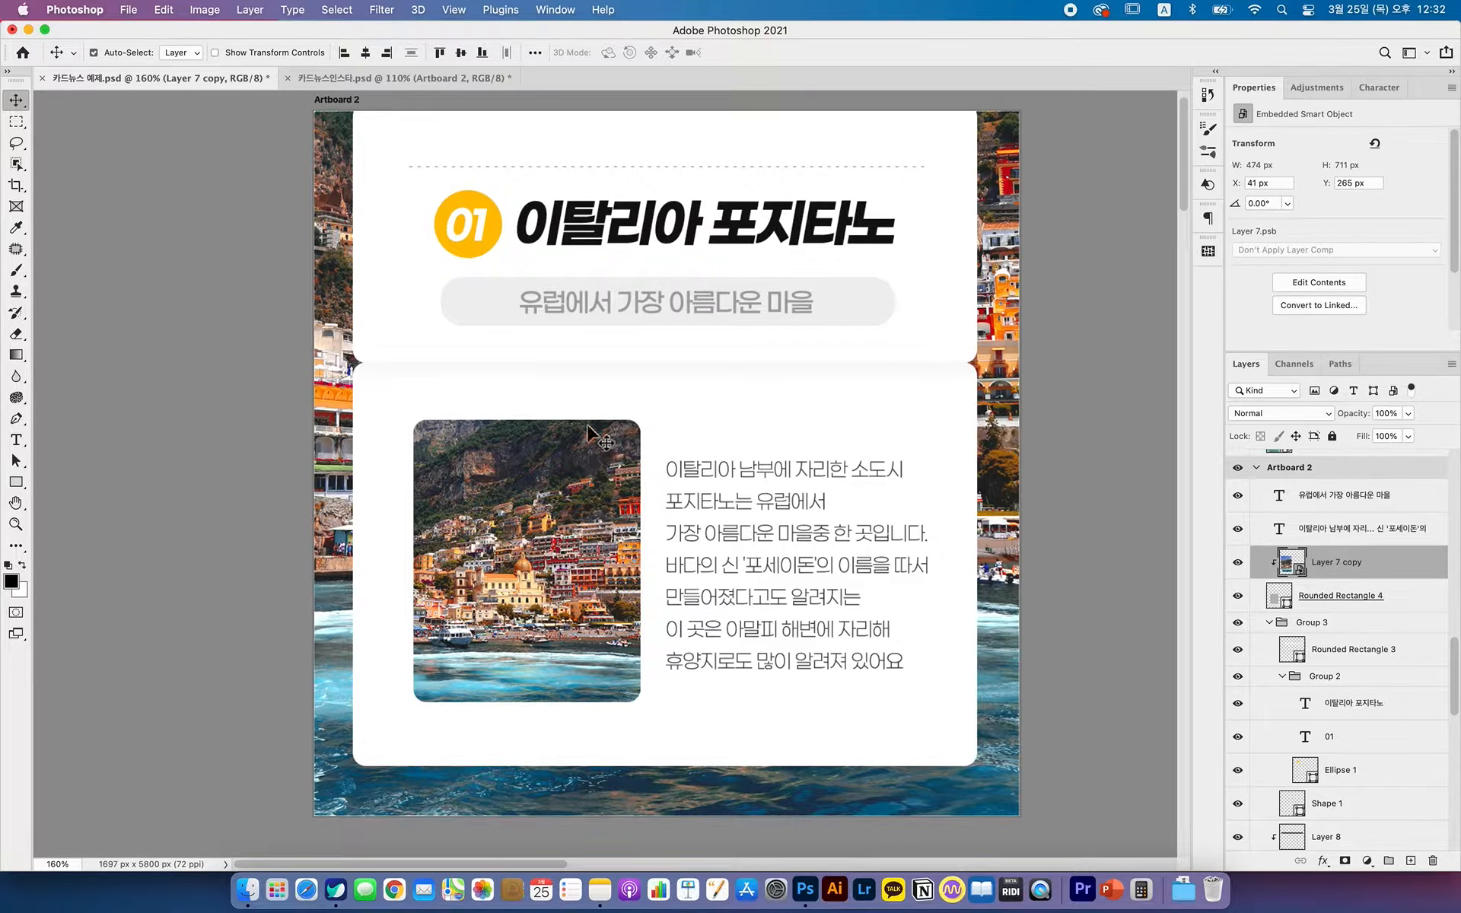
pyautogui.click(431, 85)
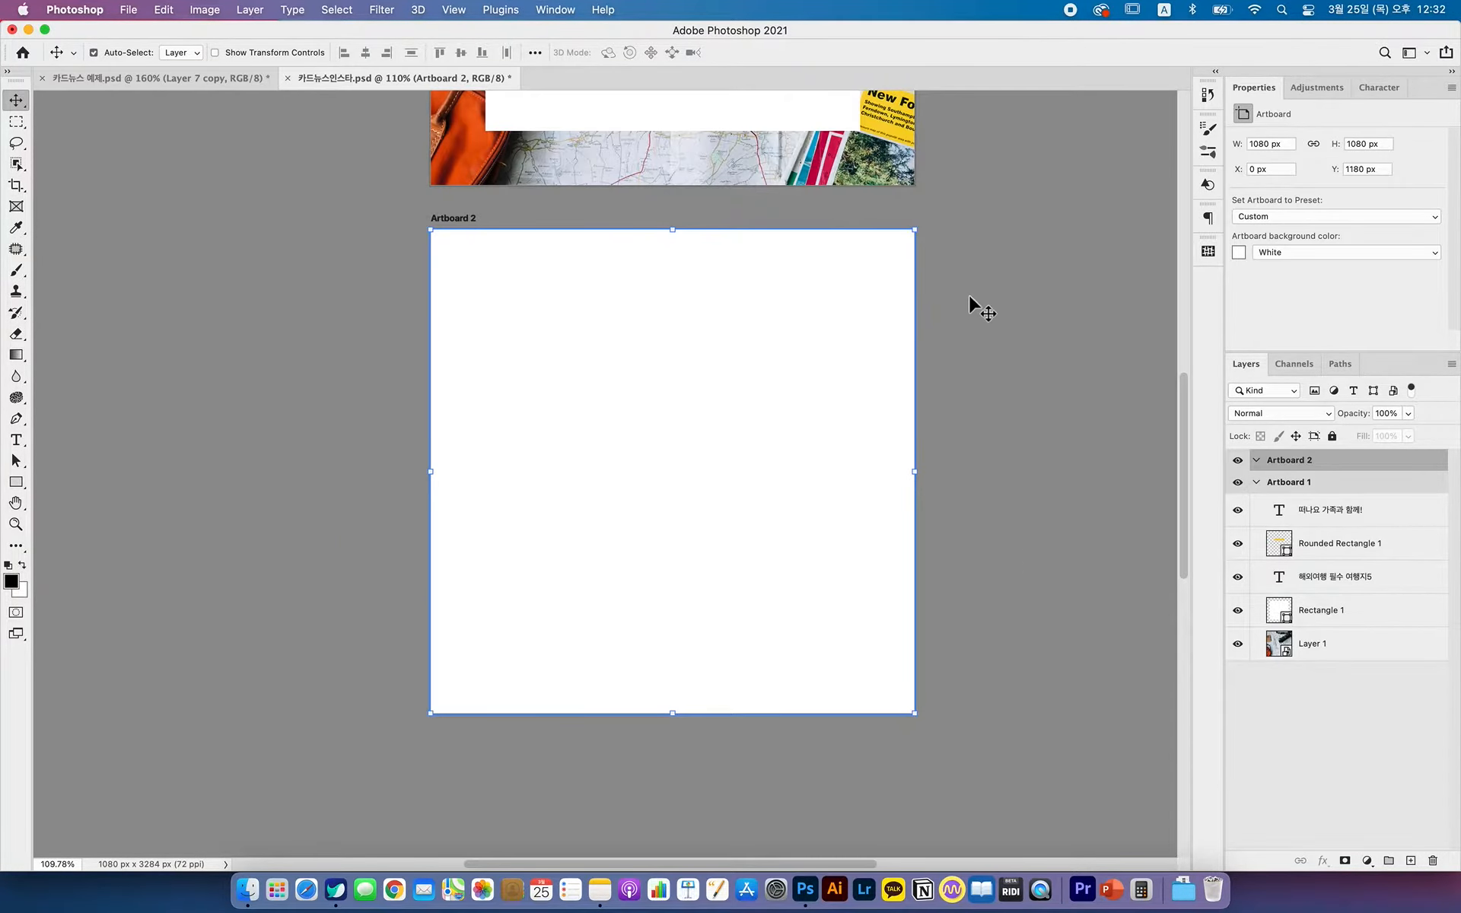
pyautogui.press('z')
pyautogui.moveTo(805, 319); pyautogui.dragTo(814, 321)
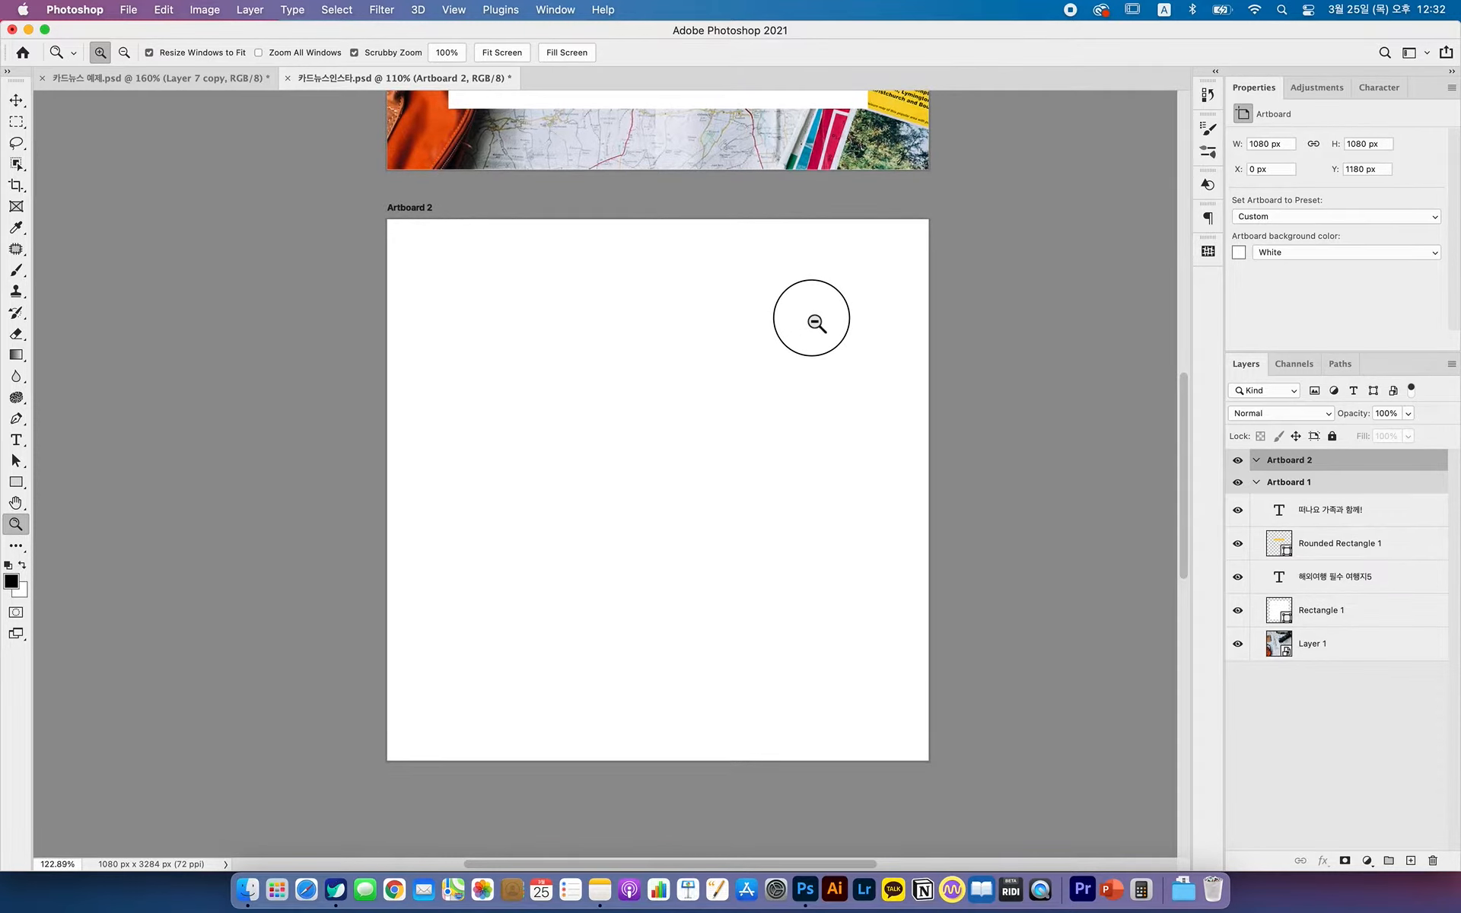
pyautogui.press('v')
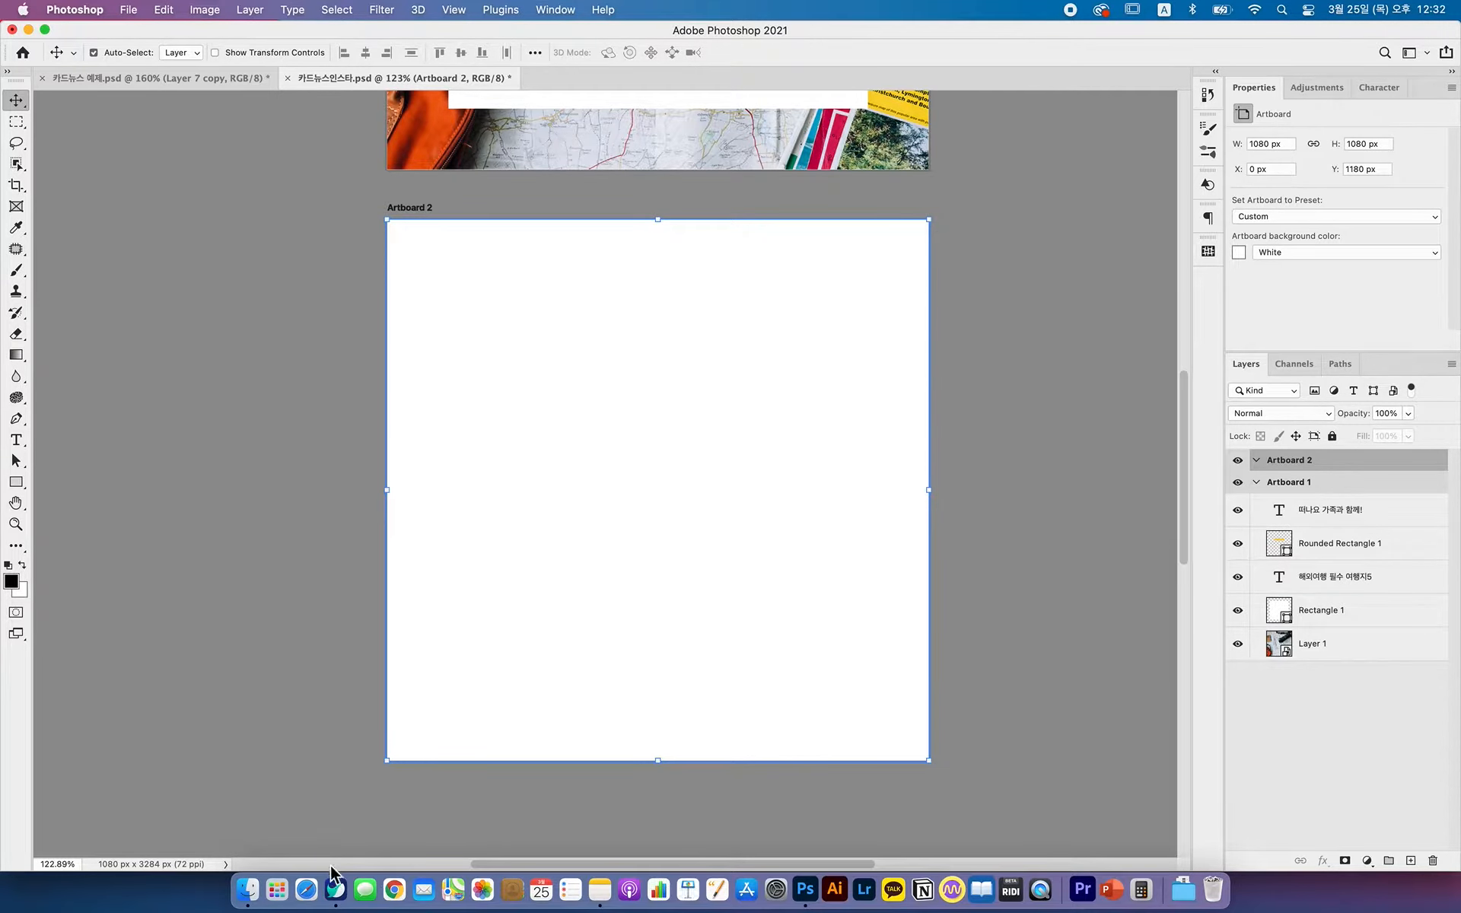
# - Switch to the Naver Whale browser and search Unsplash for positano photos from its home page
pyautogui.click(336, 889)
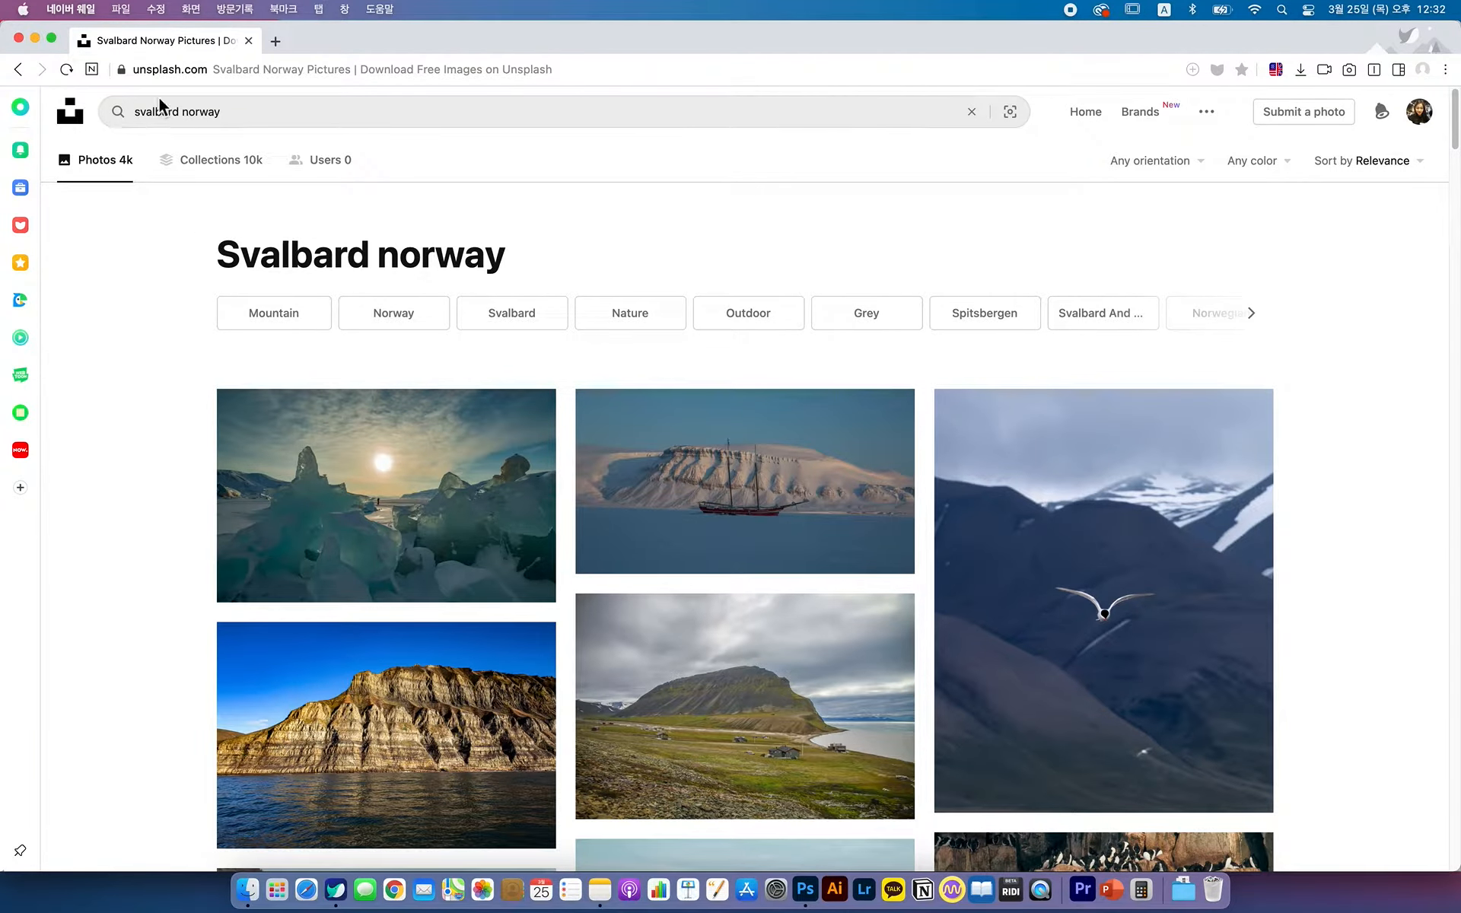
pyautogui.click(69, 114)
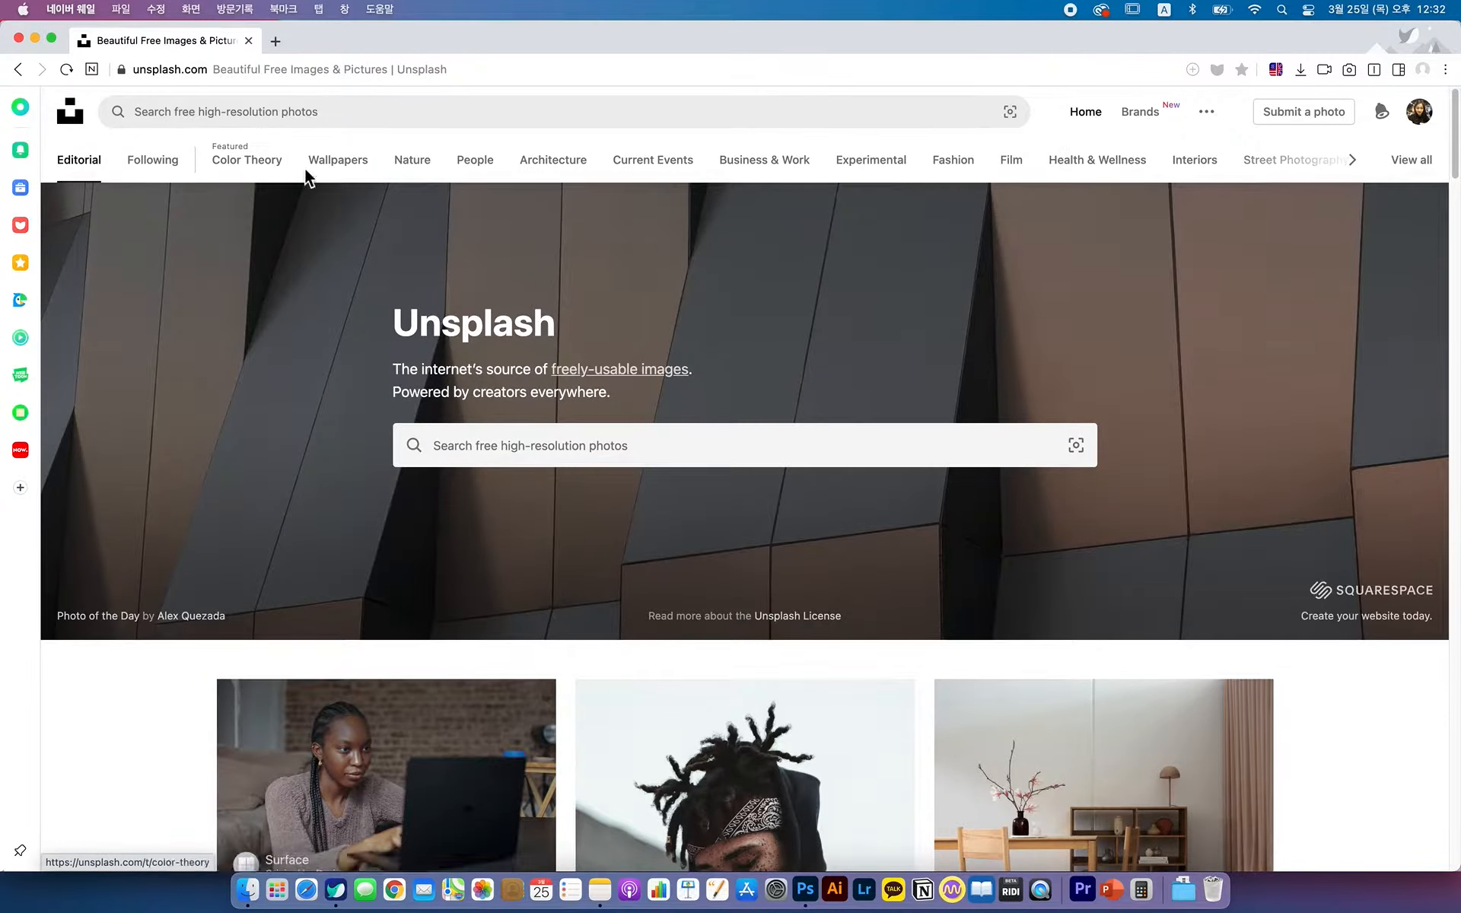
pyautogui.moveTo(395, 335); pyautogui.dragTo(603, 332)
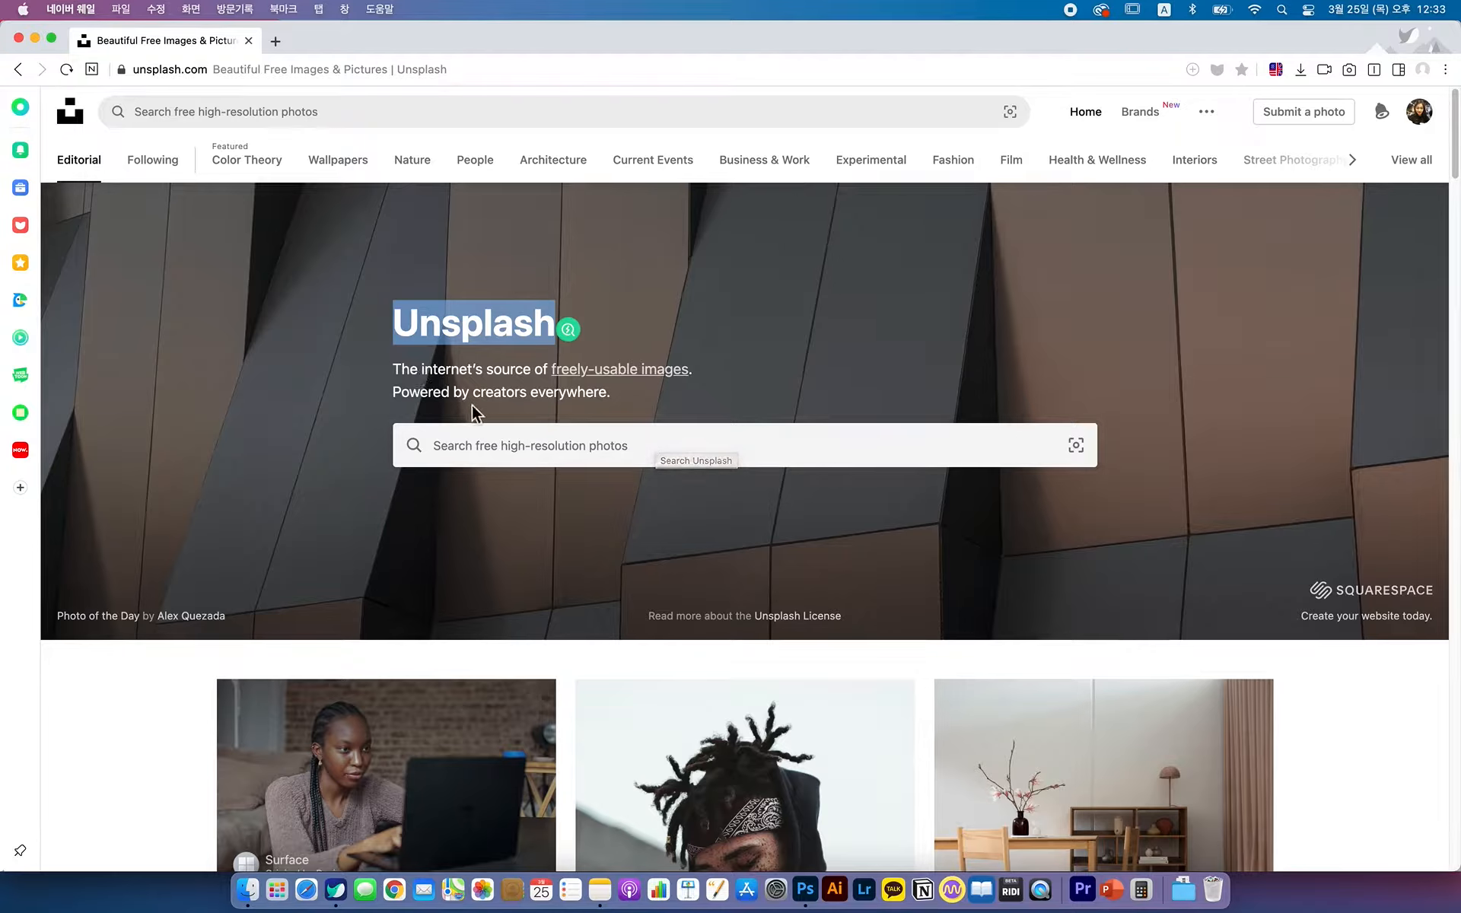
pyautogui.click(479, 455)
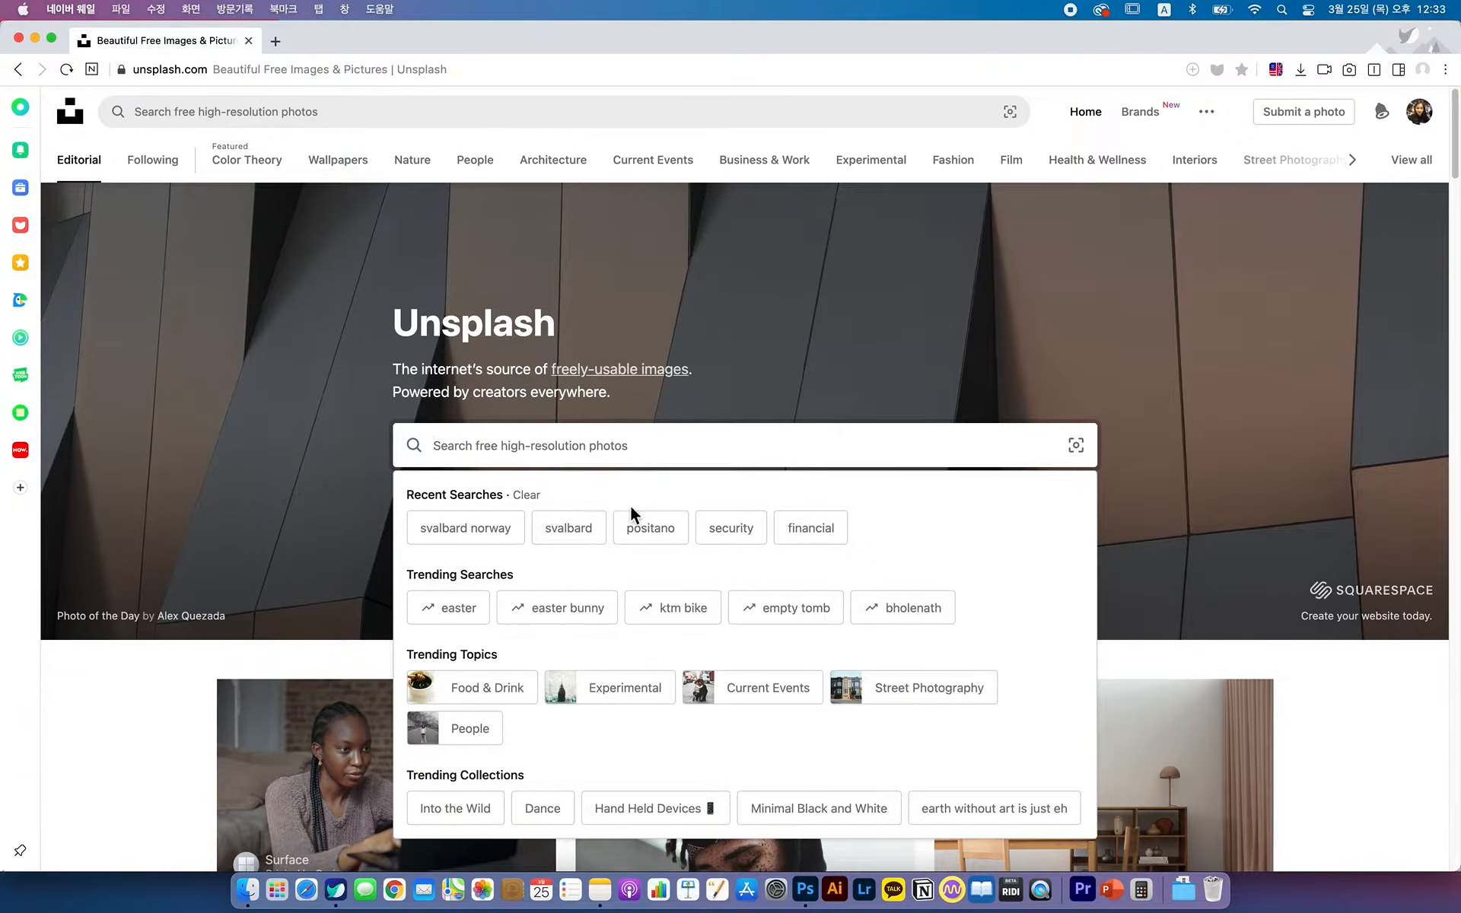
pyautogui.click(648, 530)
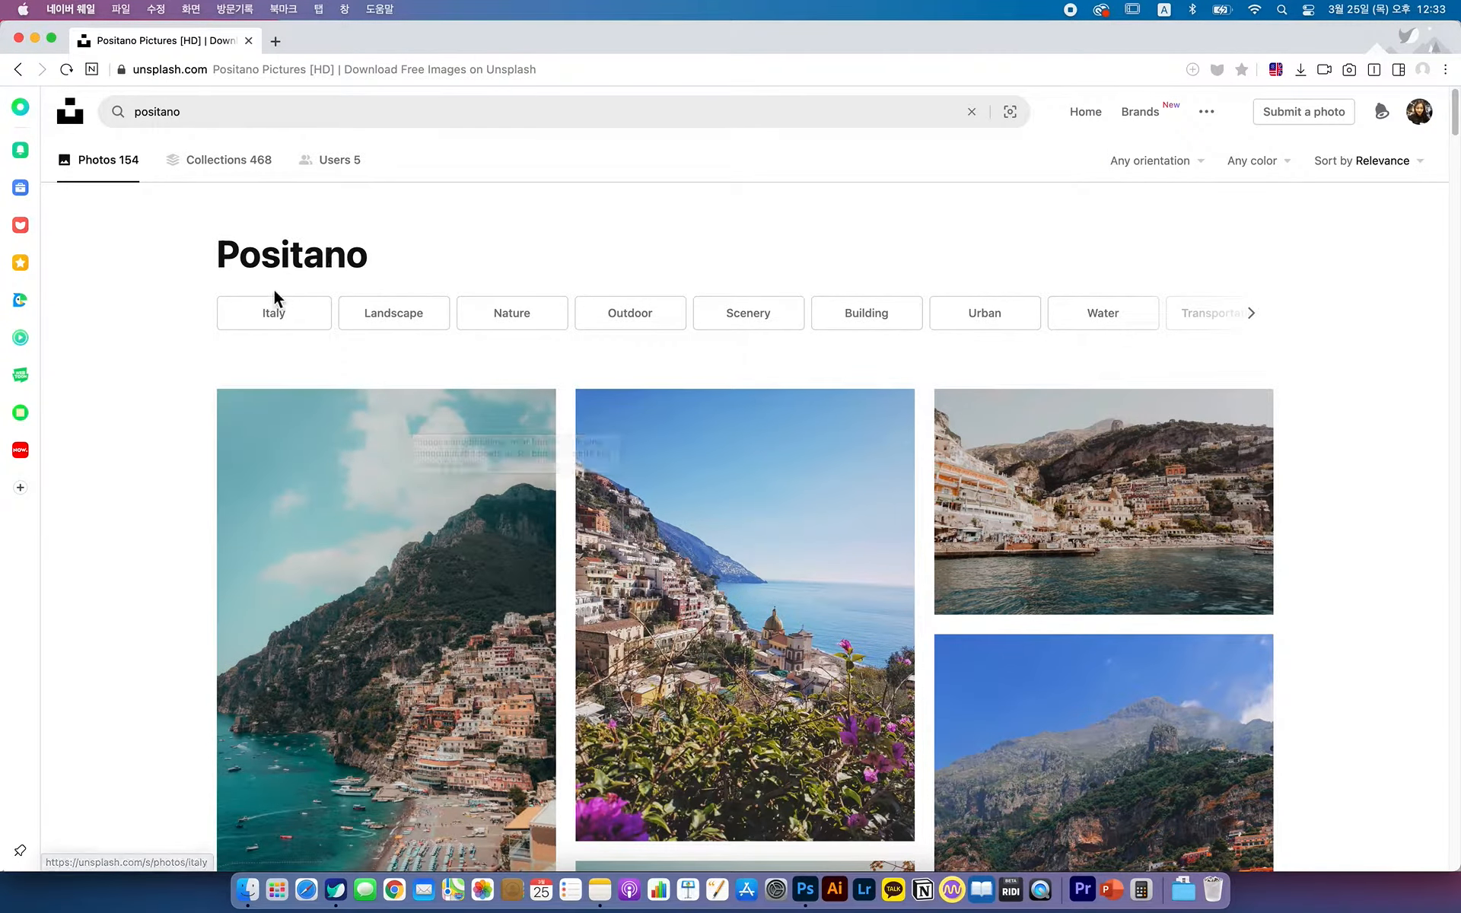
# - Browse the positano results for a photo of the hillside village by the sea that suits the card background
pyautogui.scroll(-2, 905, 538)
pyautogui.scroll(-2, 904, 539)
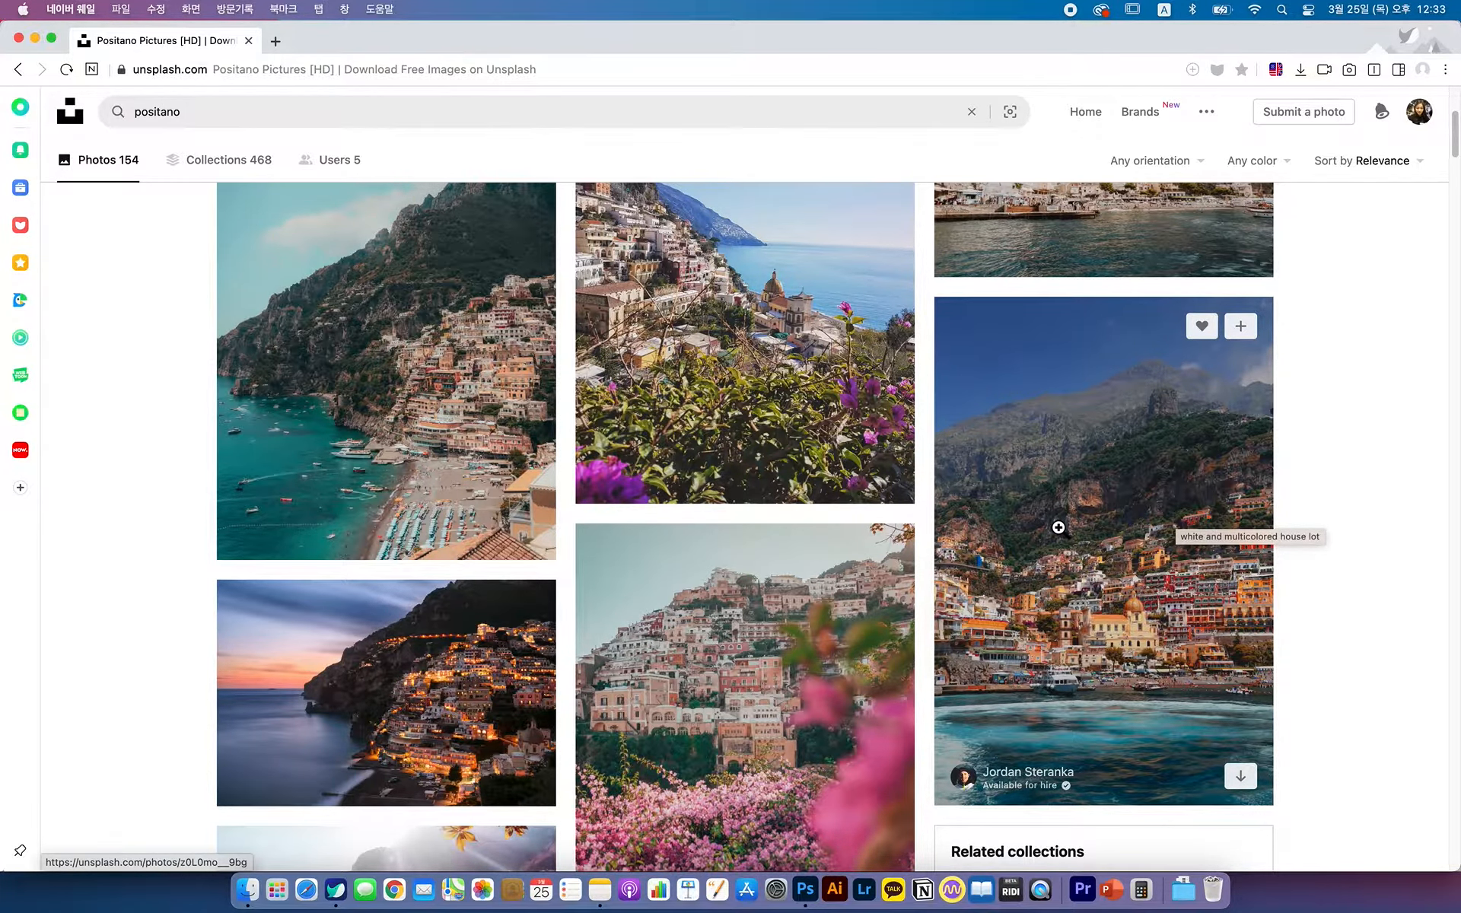
pyautogui.scroll(-8, 1059, 527)
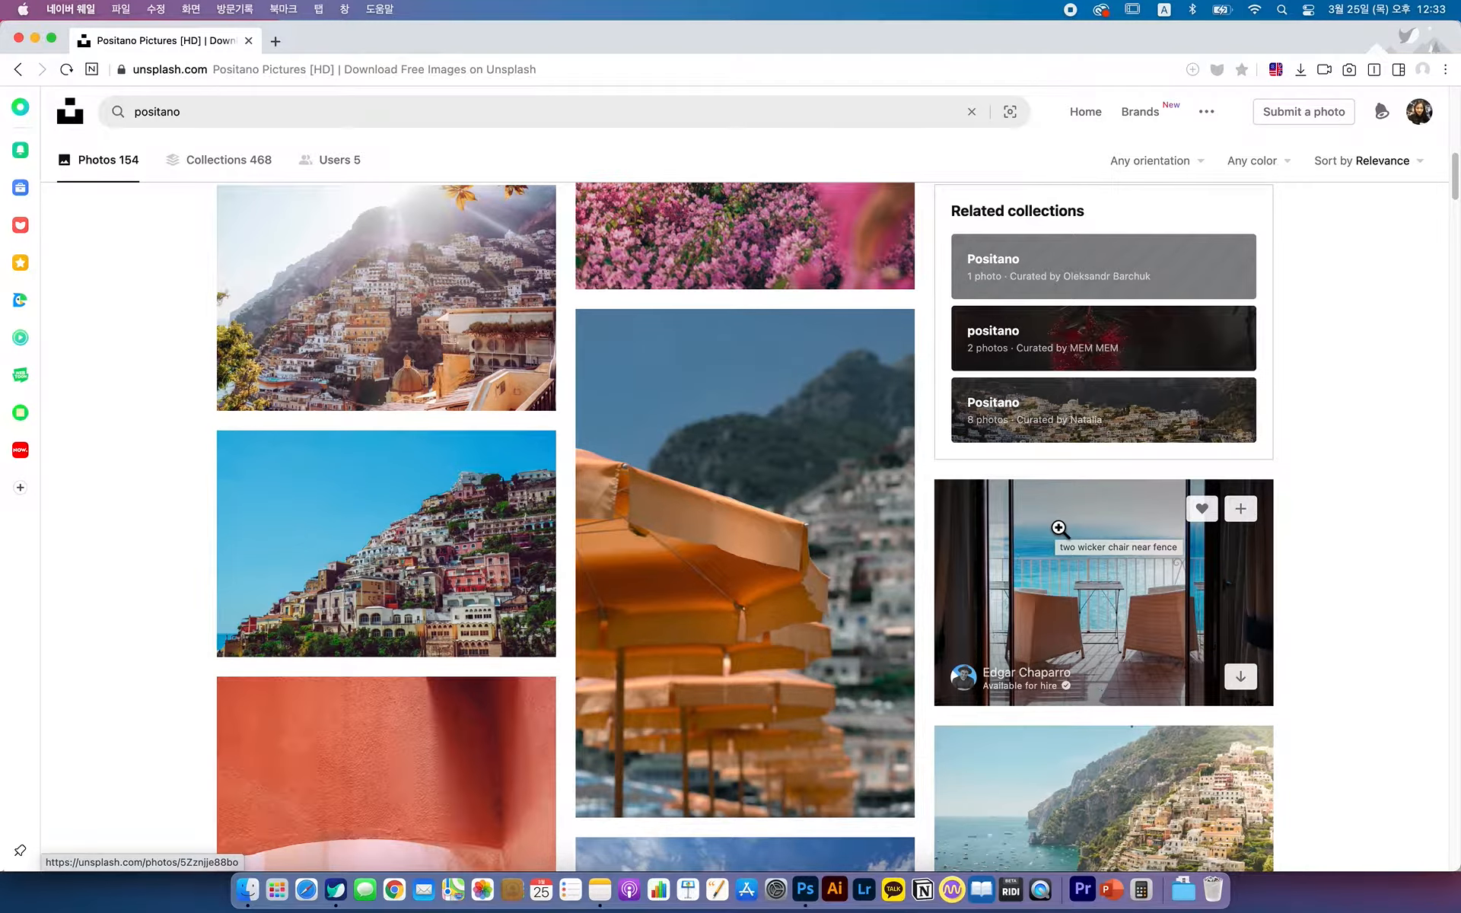
pyautogui.scroll(3, 1058, 527)
pyautogui.scroll(-5, 1060, 533)
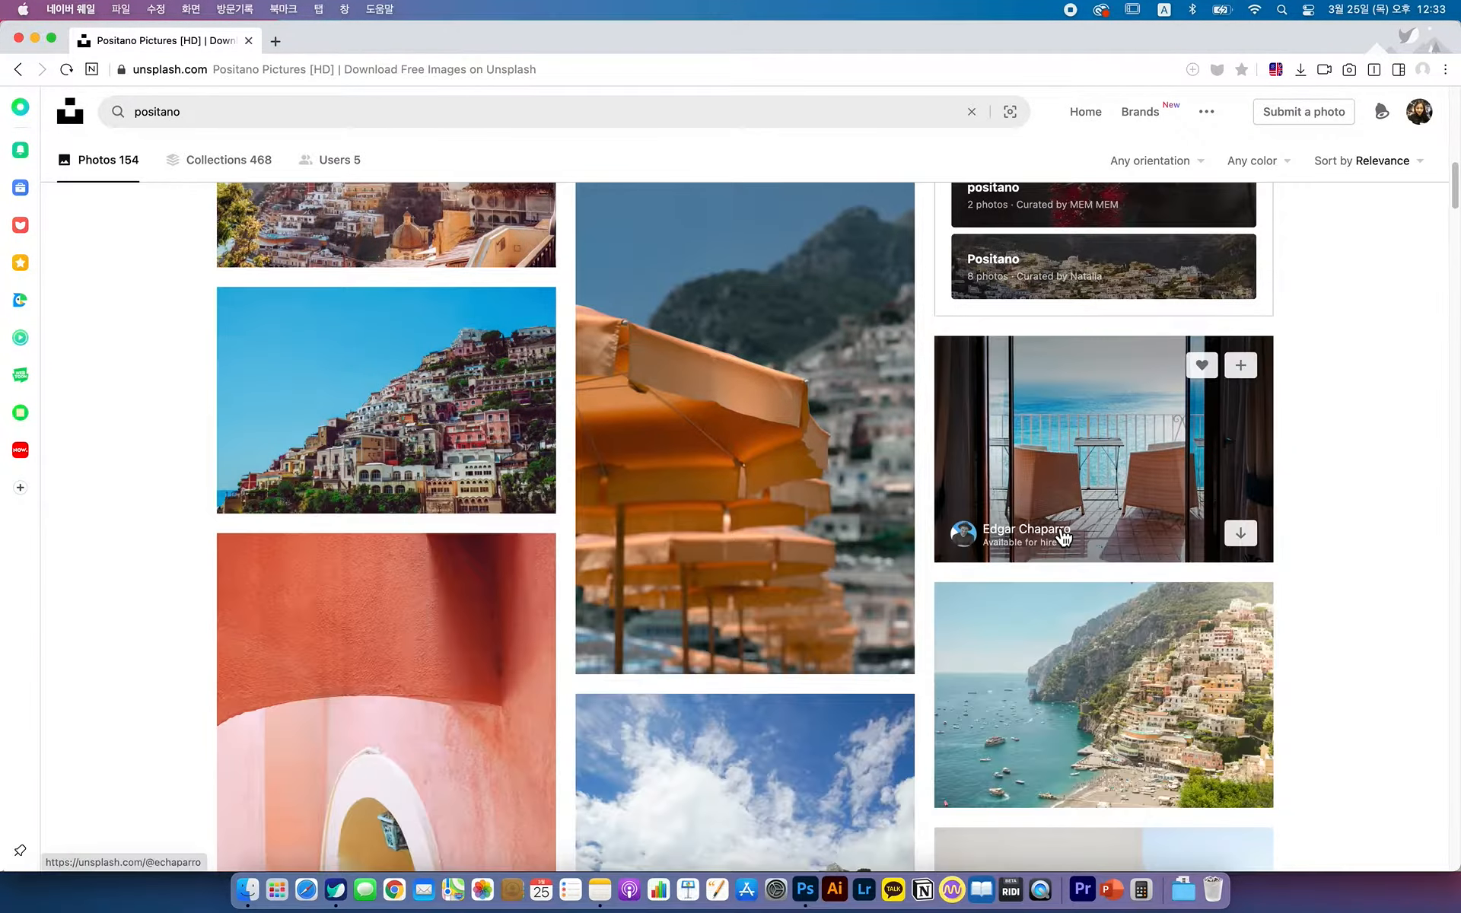
pyautogui.click(816, 901)
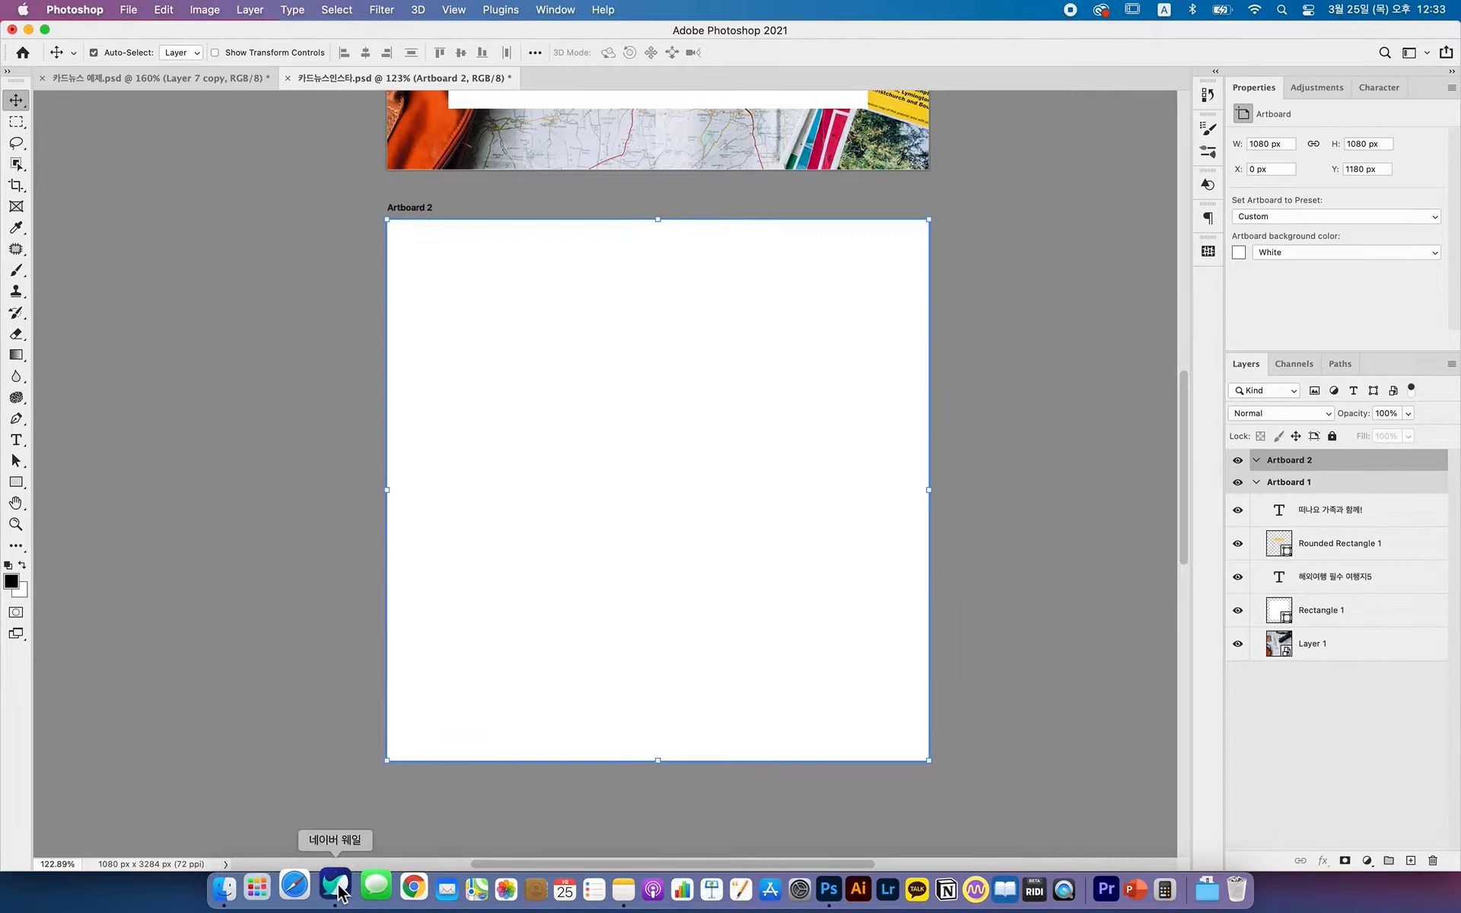
pyautogui.click(340, 890)
# - Open the portrait photo titled white and multicolored house lot, enlarge it and copy the image
pyautogui.scroll(4, 875, 609)
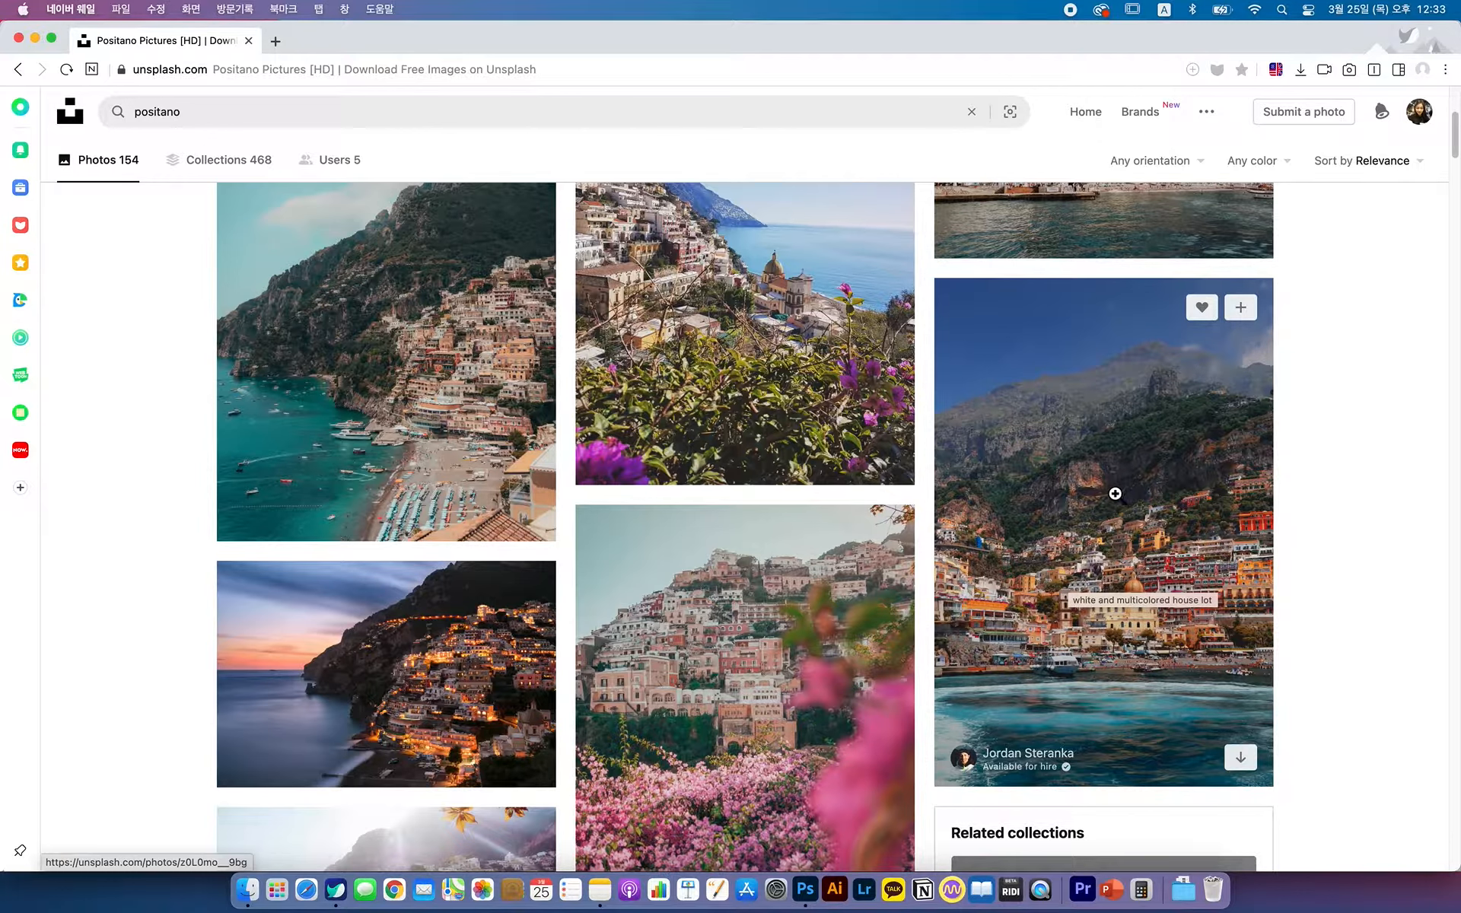
pyautogui.click(1109, 563)
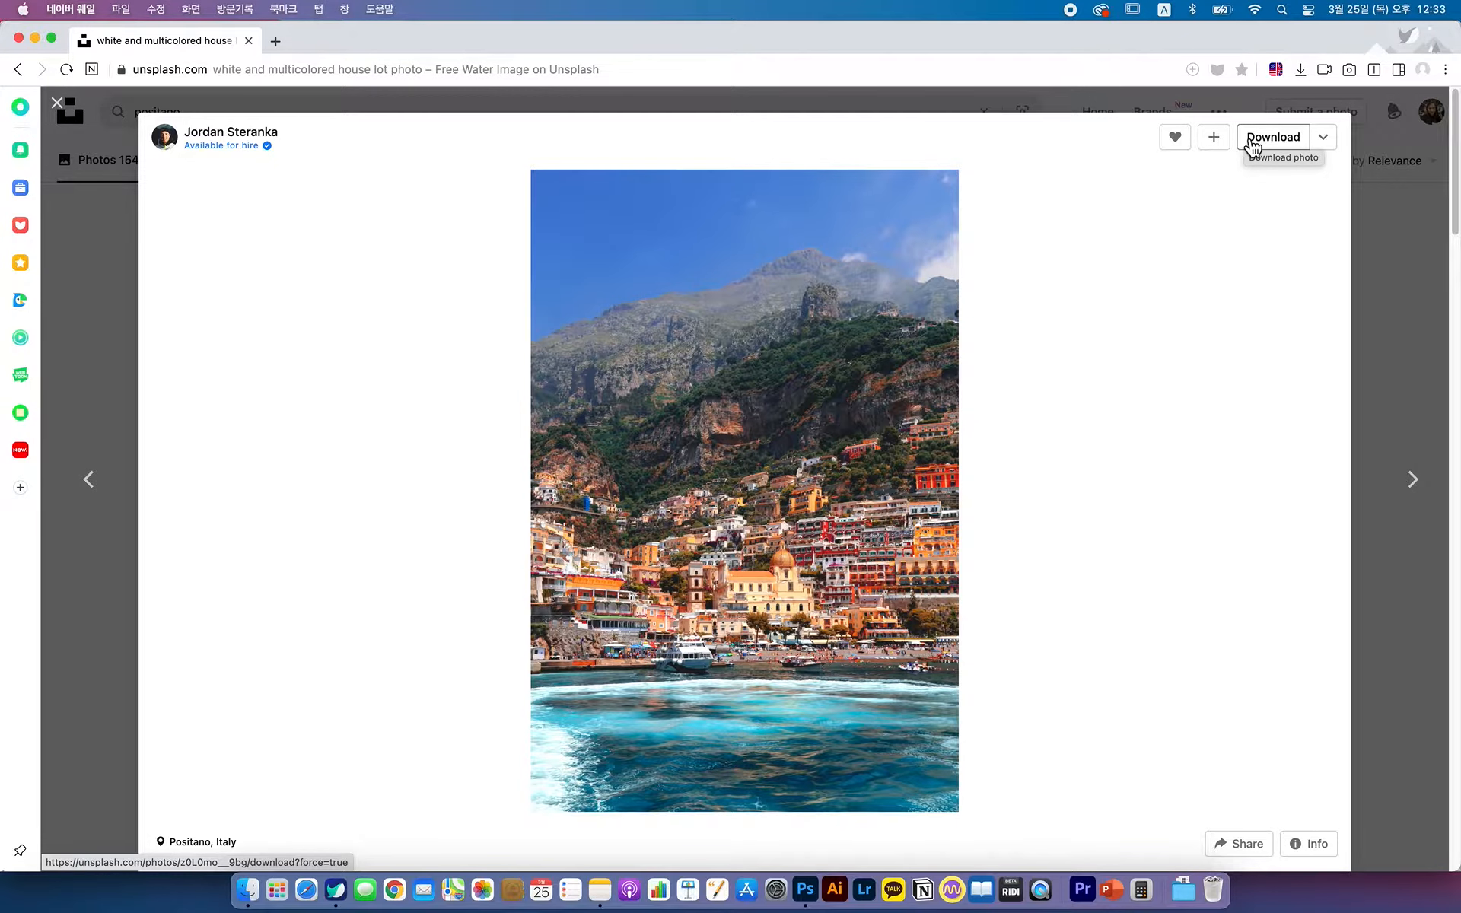
pyautogui.click(805, 397)
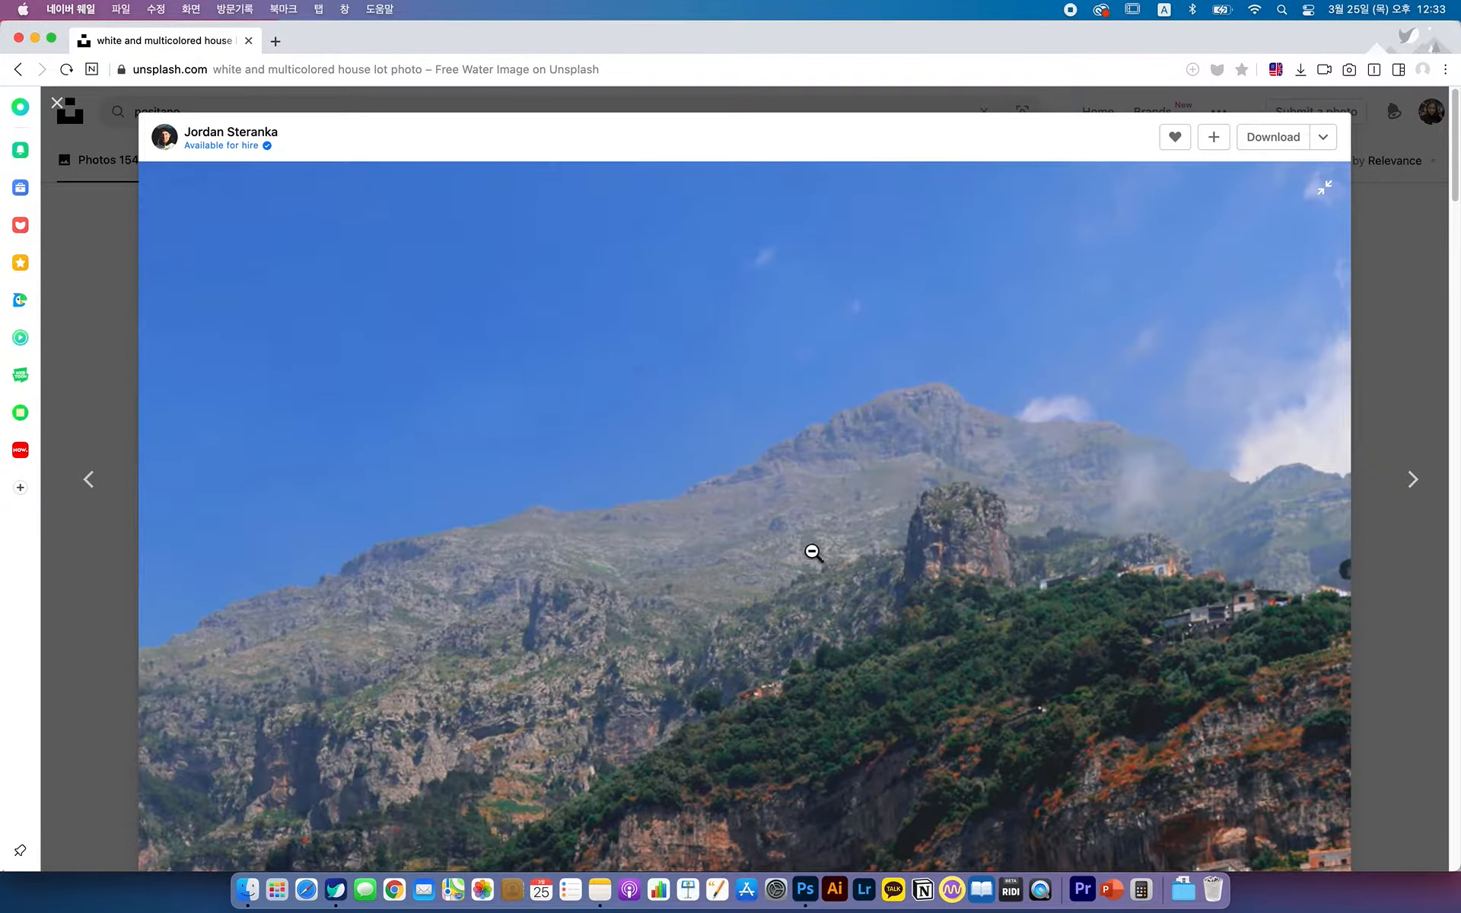
pyautogui.rightClick(797, 484)
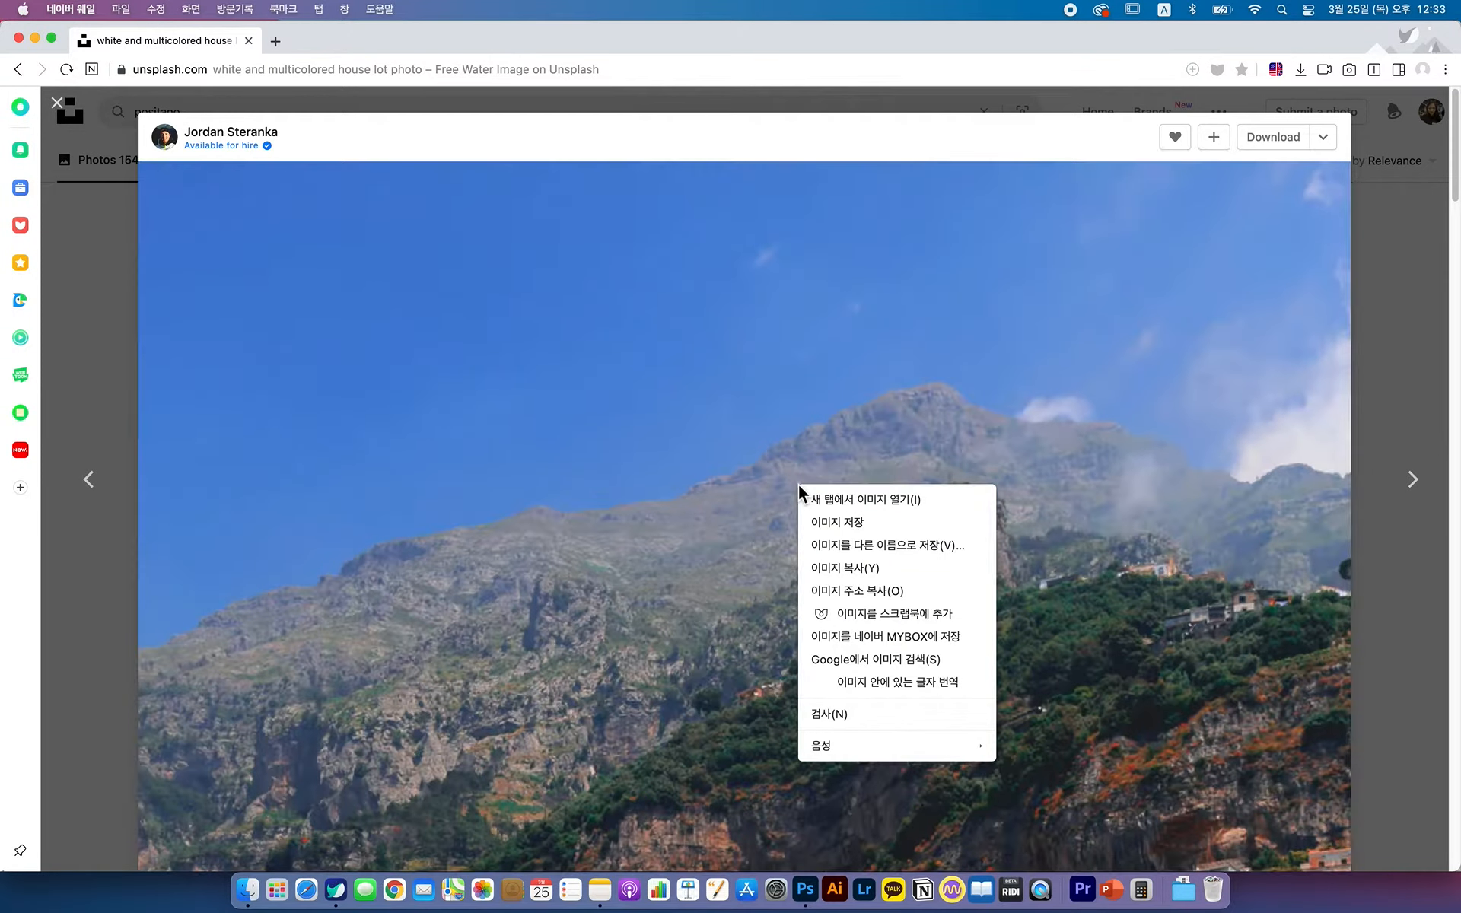
pyautogui.click(840, 570)
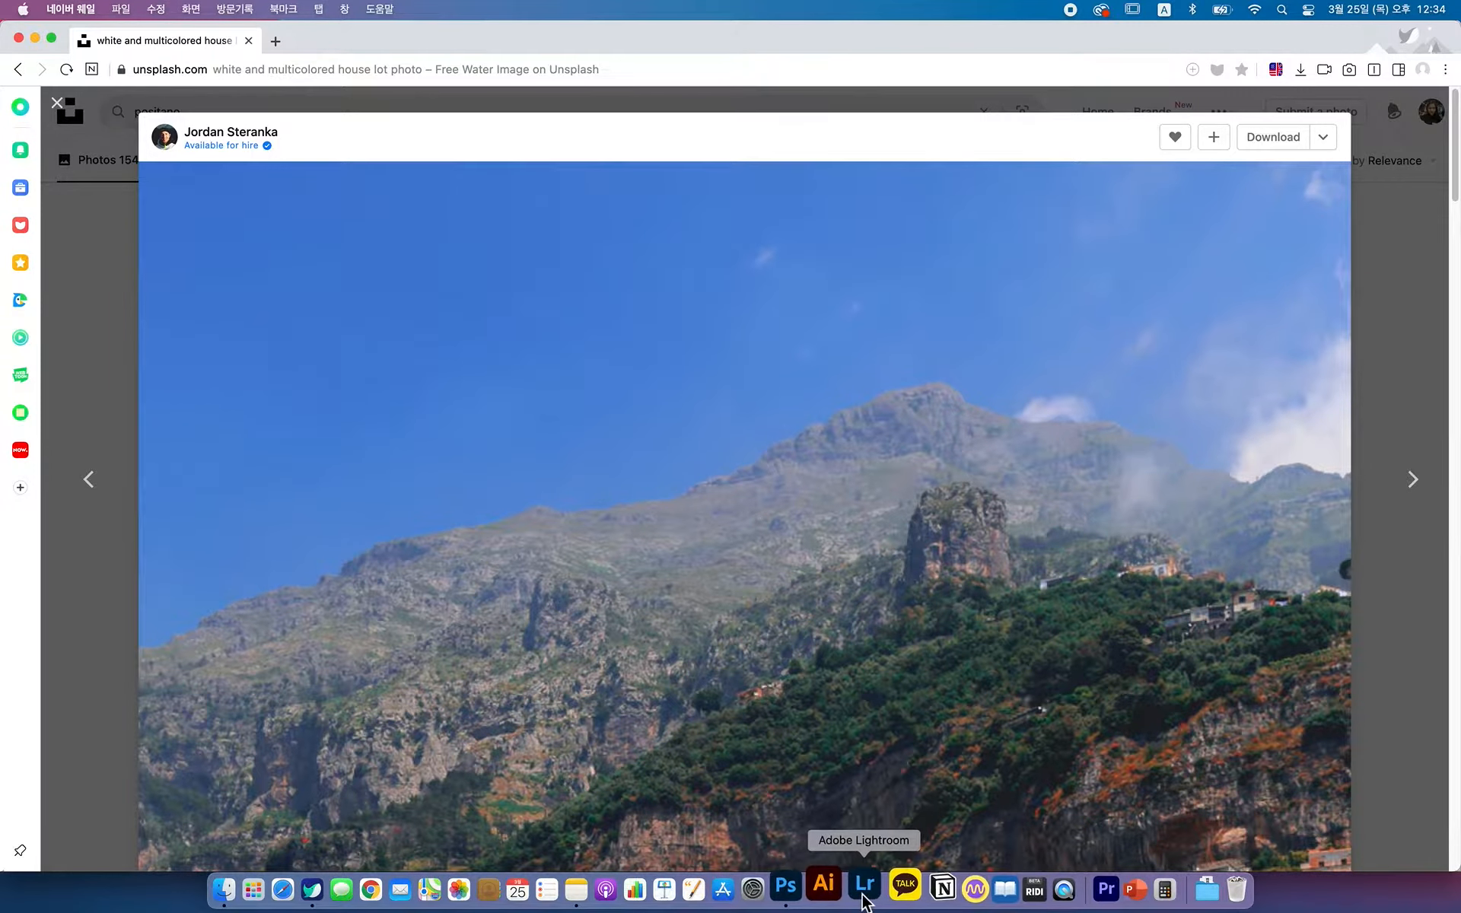
# - Switch back to Photoshop, paste the copied photo onto Artboard 2 and convert its layer to a Smart Object
pyautogui.click(802, 898)
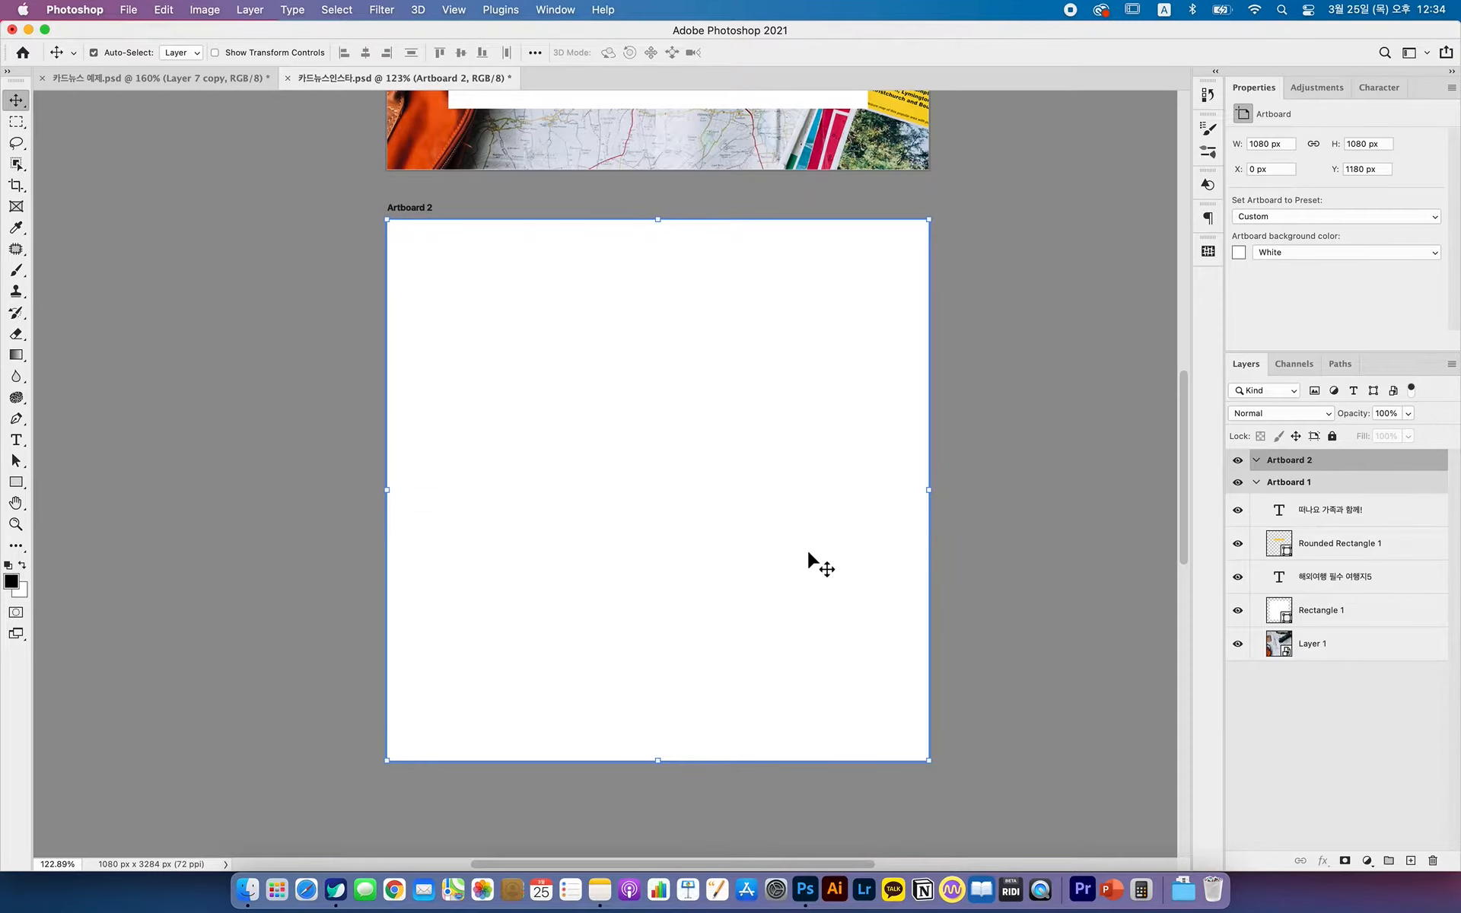
pyautogui.press('super+v')
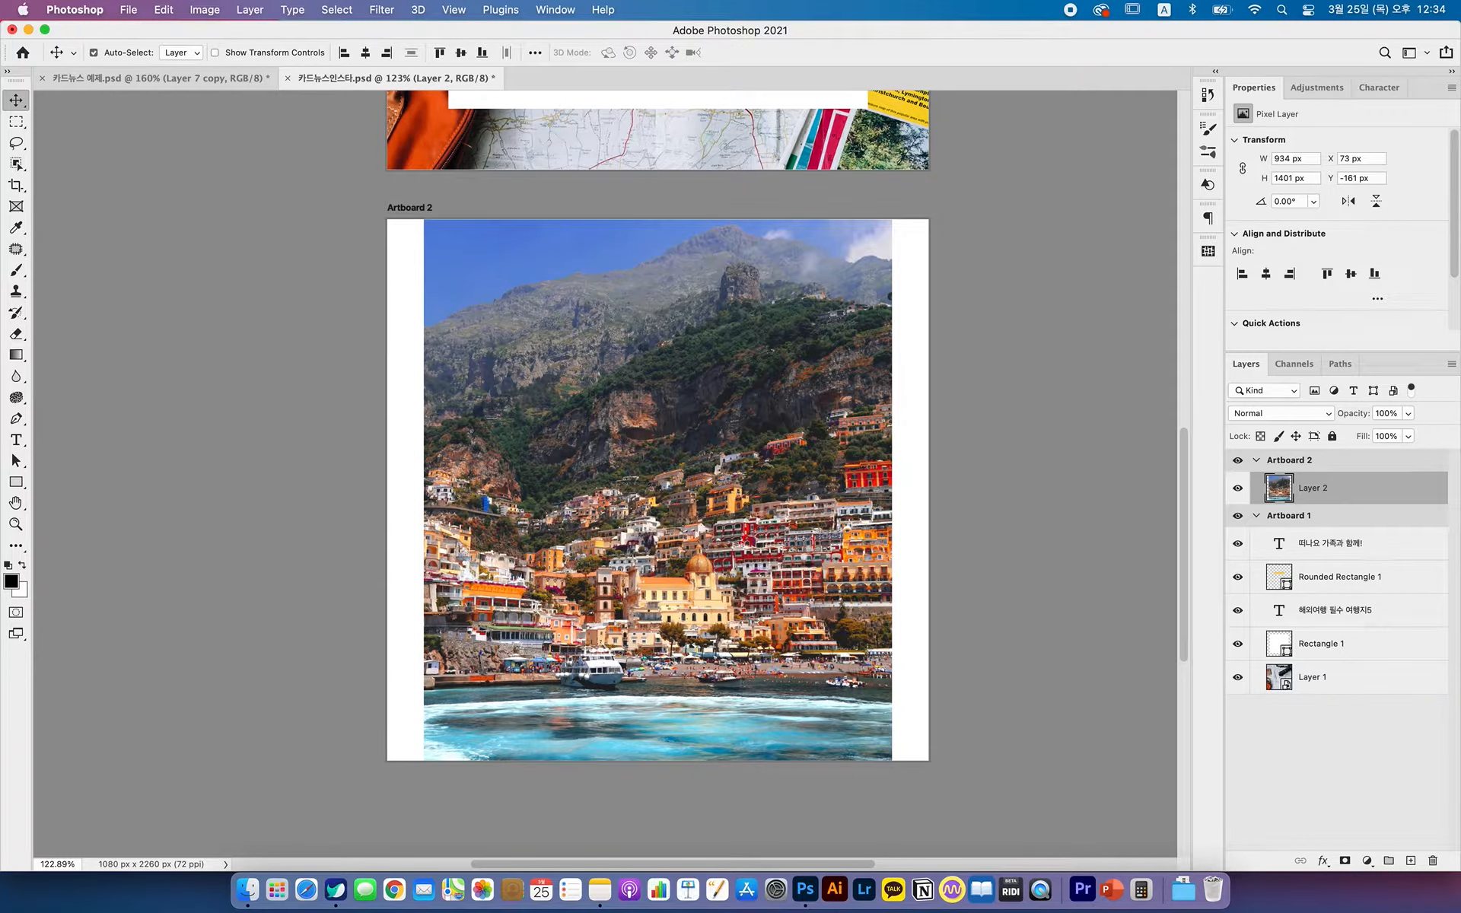
pyautogui.click(814, 577)
pyautogui.moveTo(815, 579)
pyautogui.mouseDown()
pyautogui.moveTo(840, 636)
pyautogui.moveTo(782, 594)
pyautogui.moveTo(823, 599)
pyautogui.mouseUp()
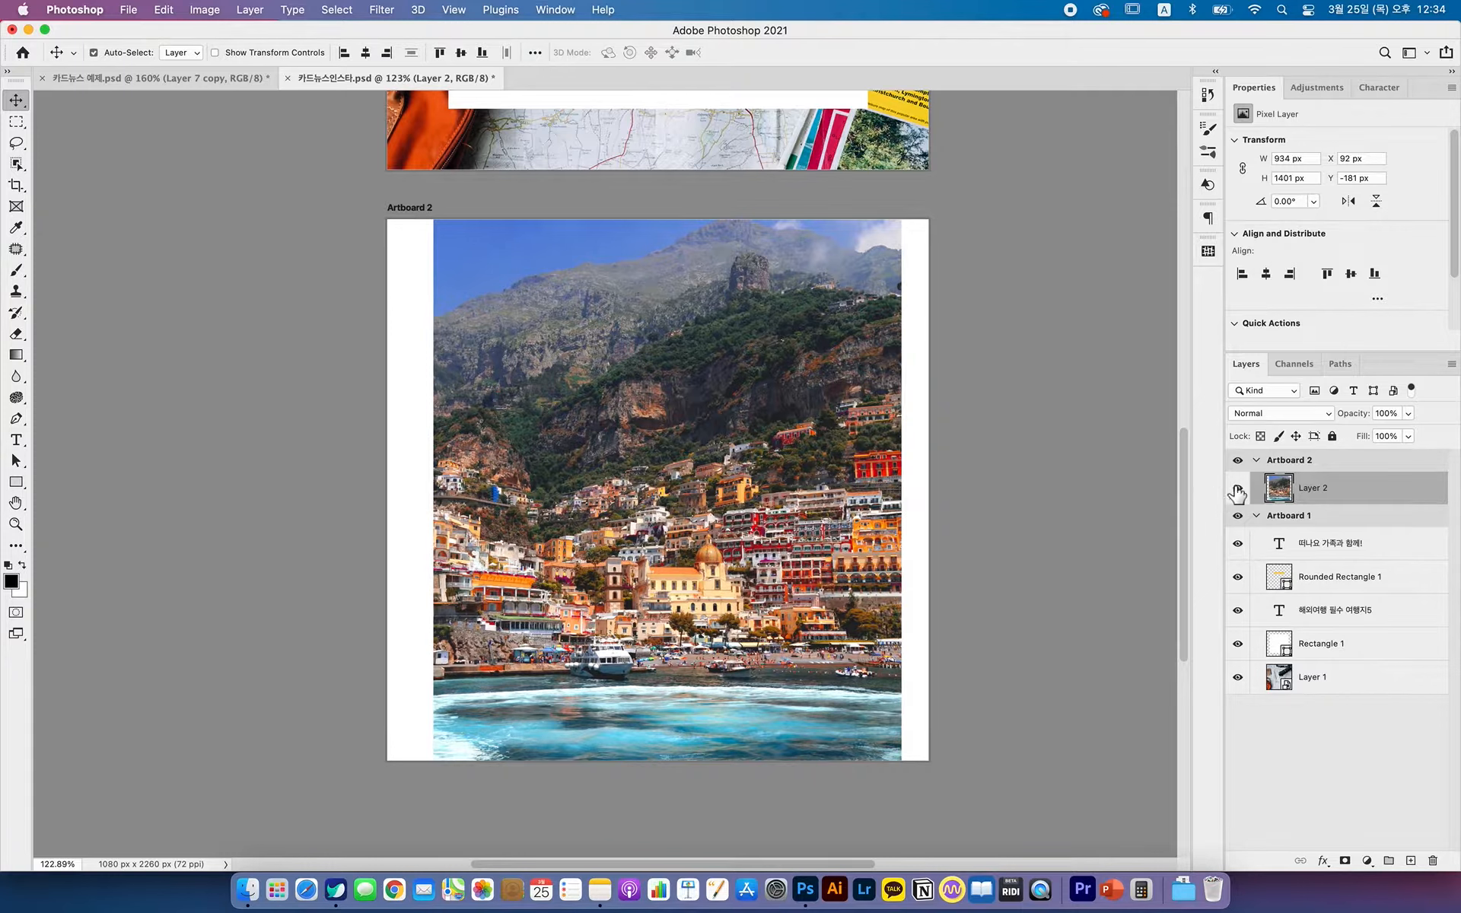
pyautogui.rightClick(1376, 499)
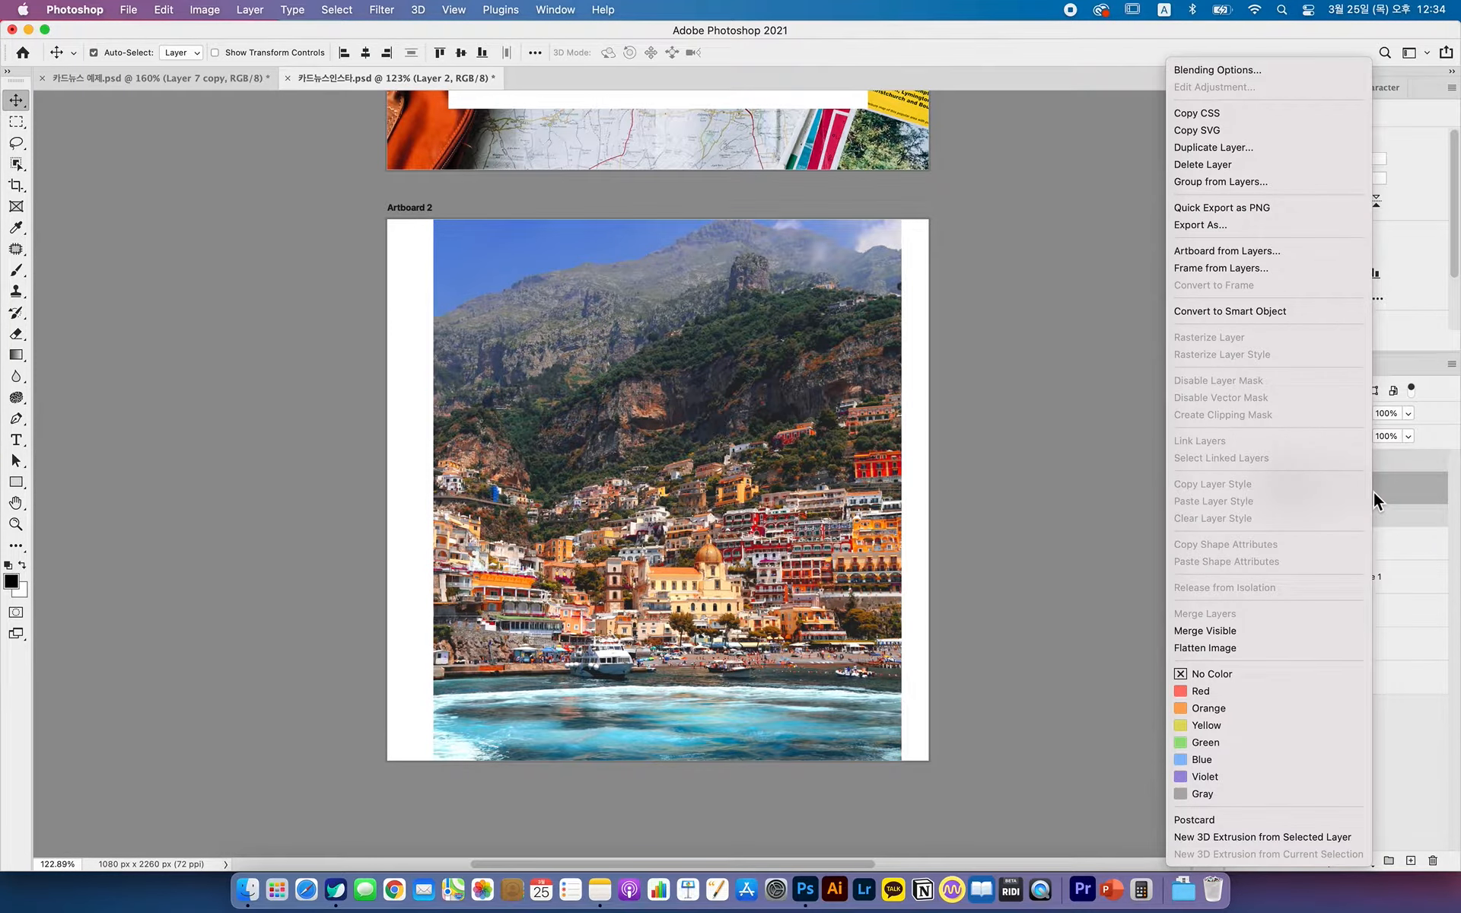
pyautogui.click(1271, 312)
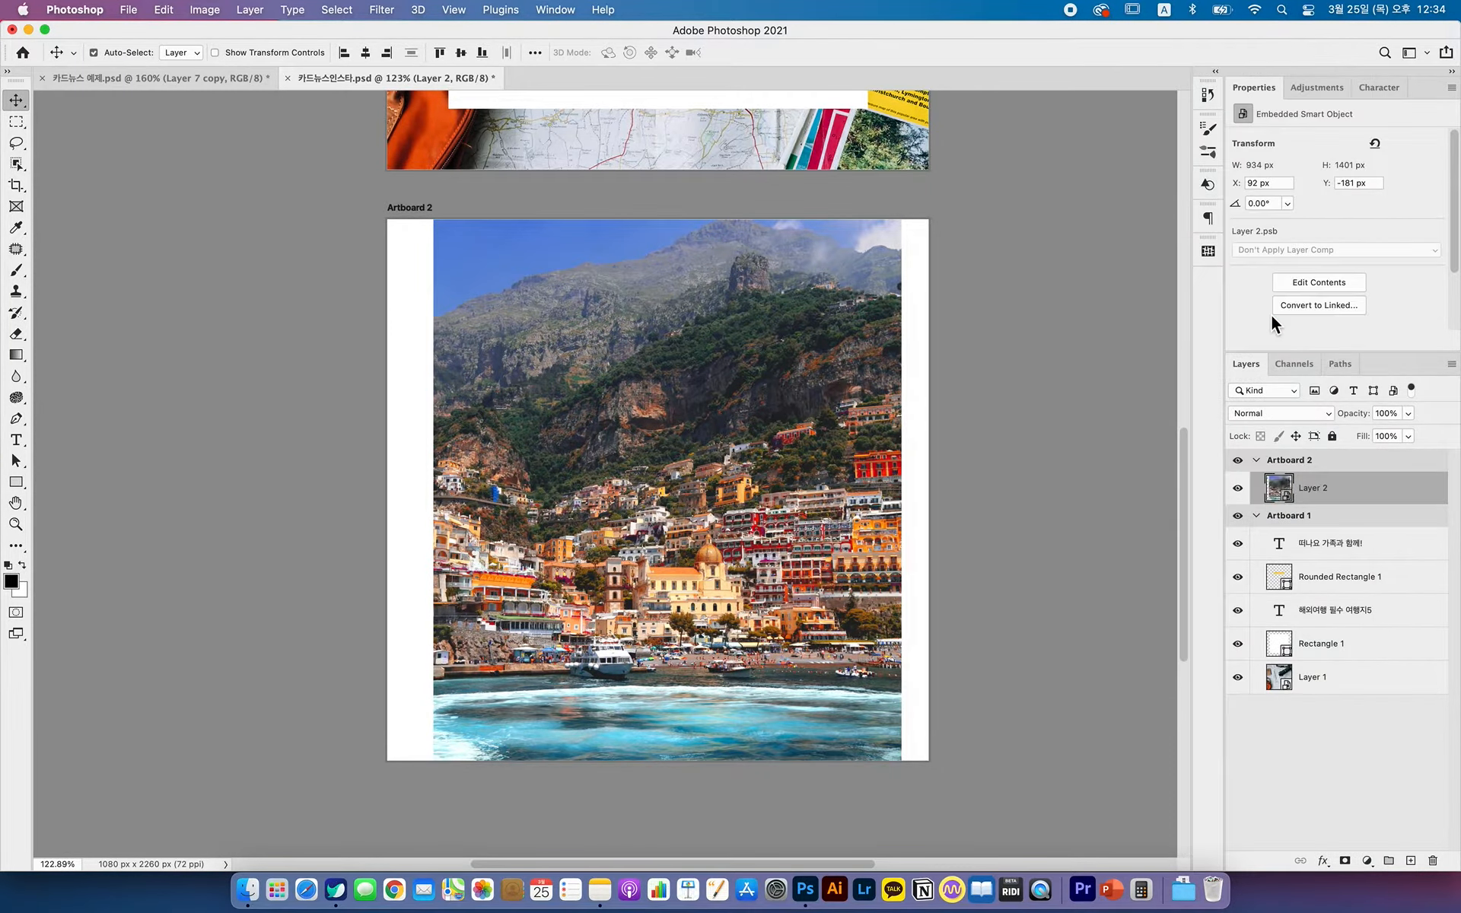
# - Try Large Thumbnails for the layer previews, and set them back to Small Thumbnails
pyautogui.rightClick(1287, 499)
pyautogui.click(1191, 664)
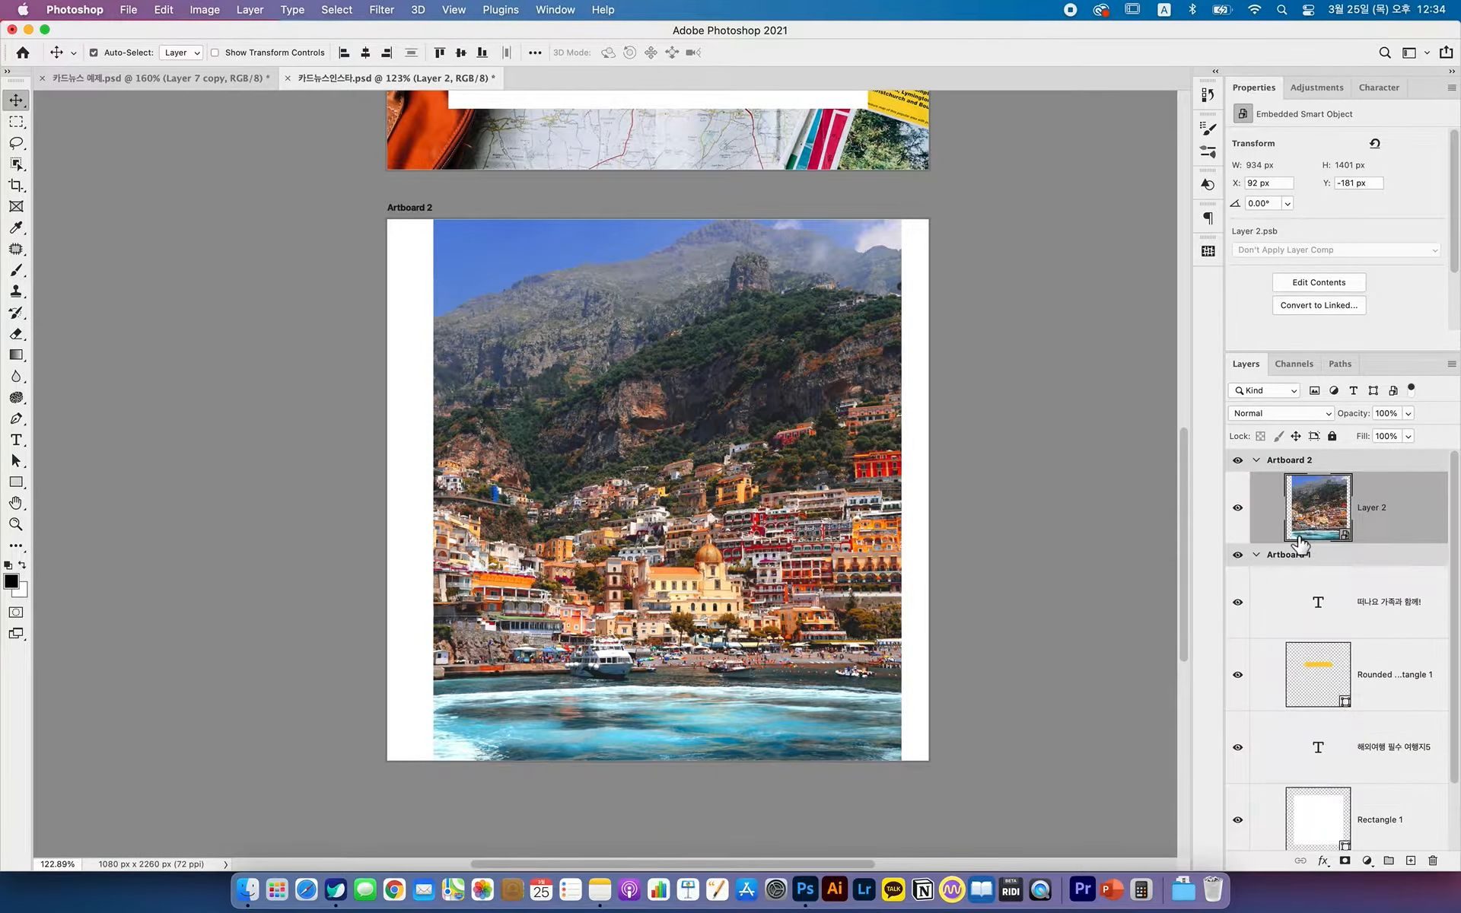
pyautogui.rightClick(1344, 529)
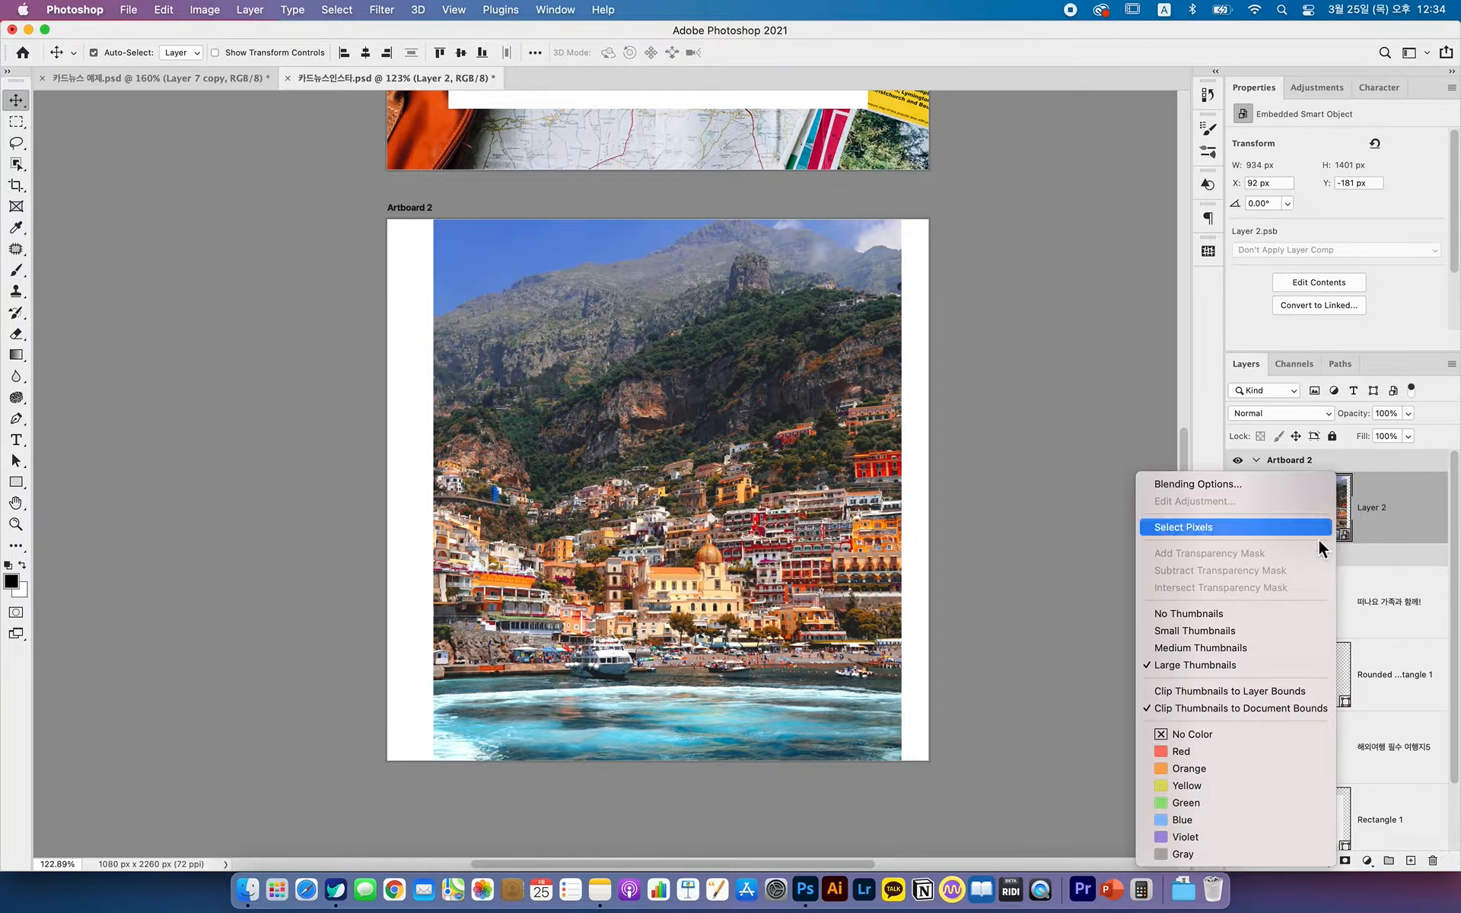
pyautogui.click(1254, 628)
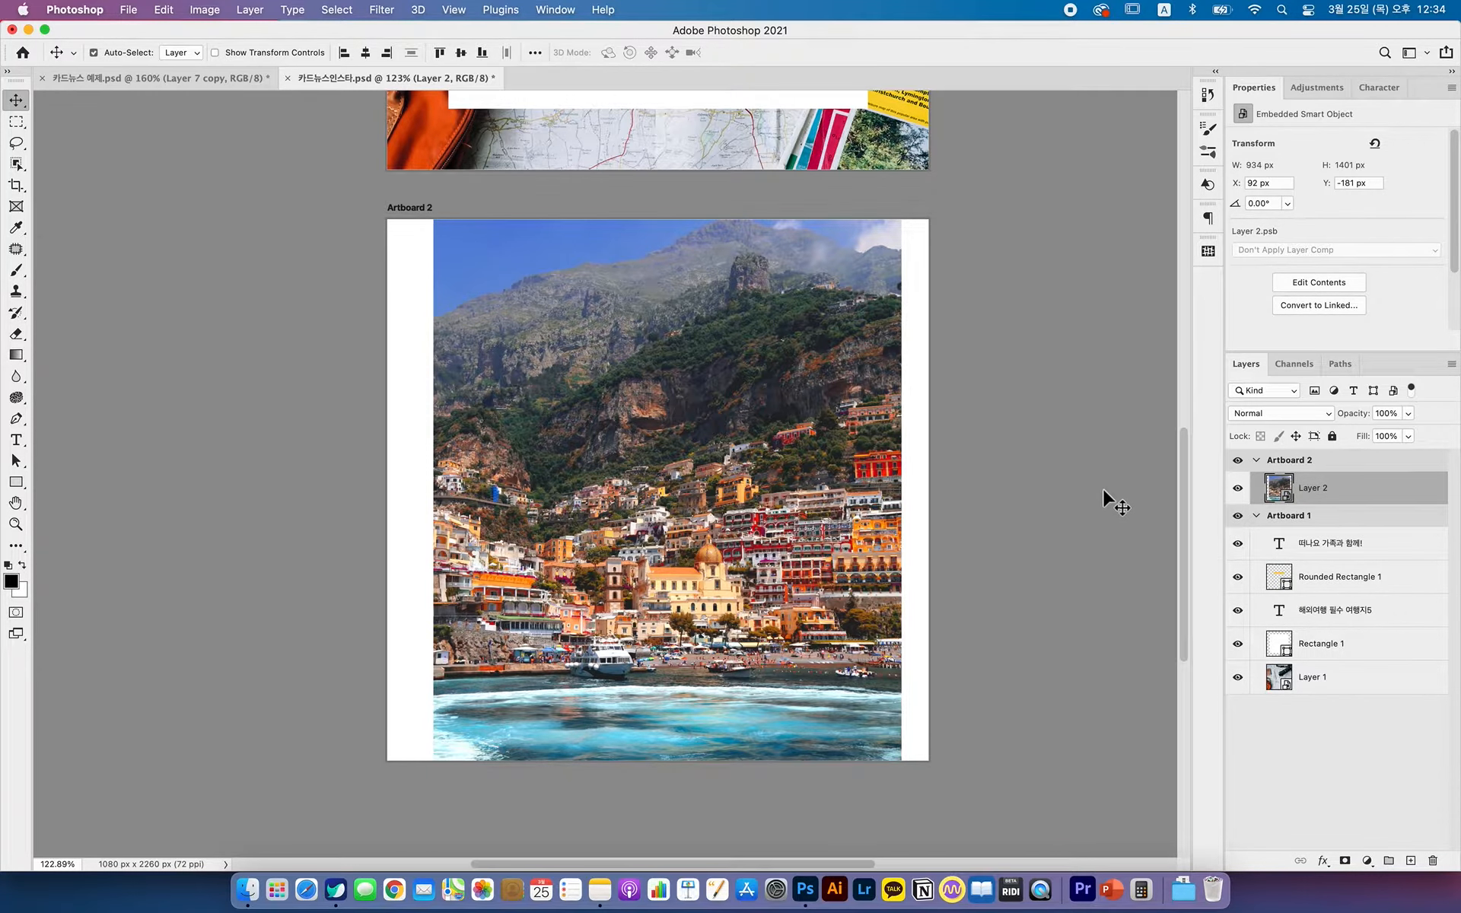
pyautogui.press('super+t')
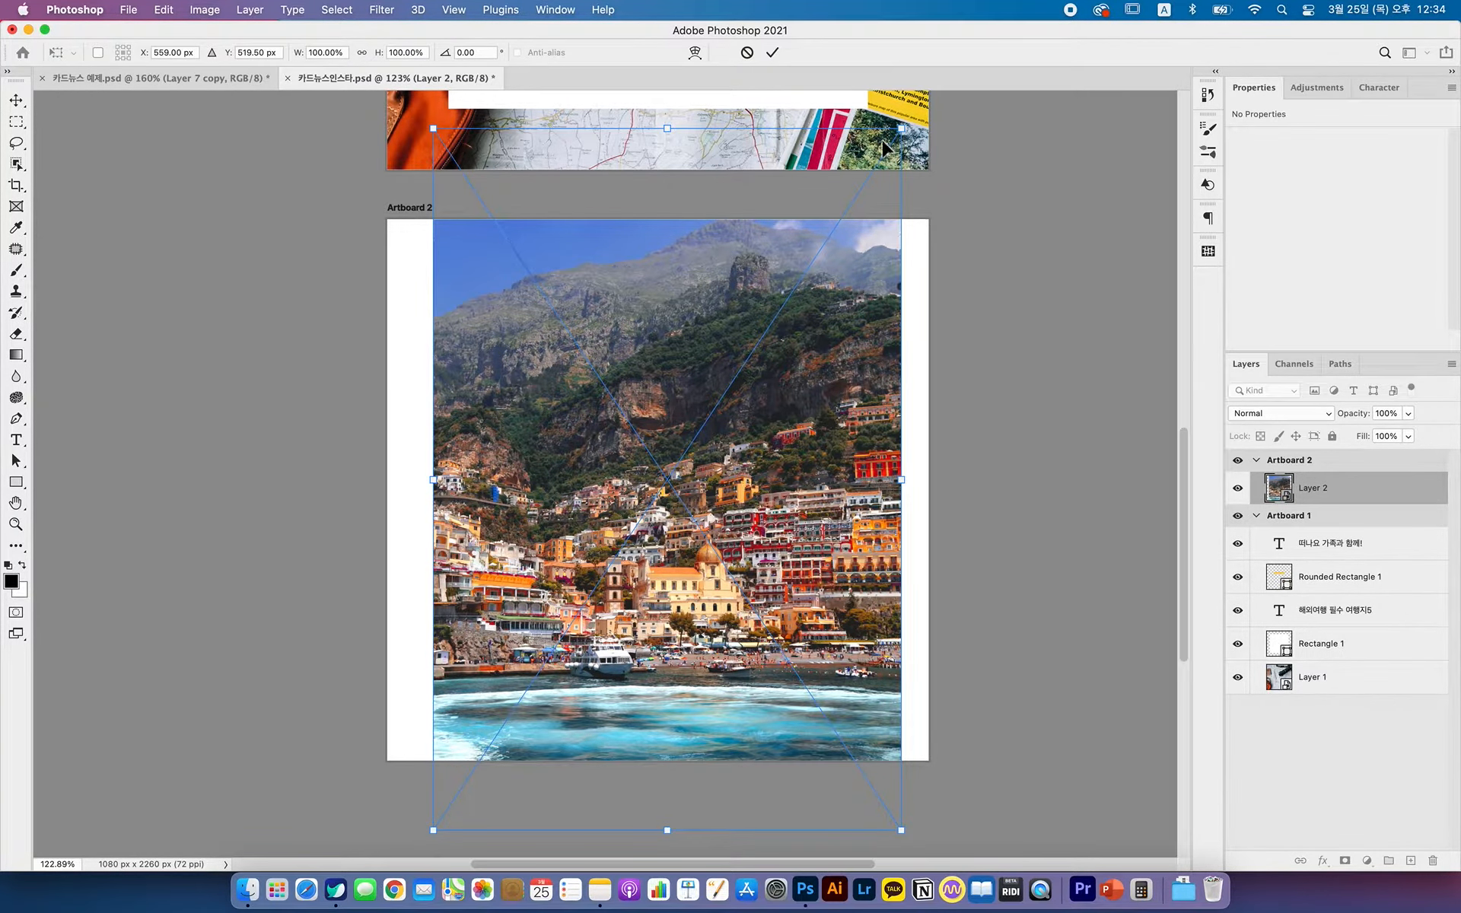
pyautogui.moveTo(905, 140); pyautogui.dragTo(920, 133)
pyautogui.press('super+z')
pyautogui.press('Escape')
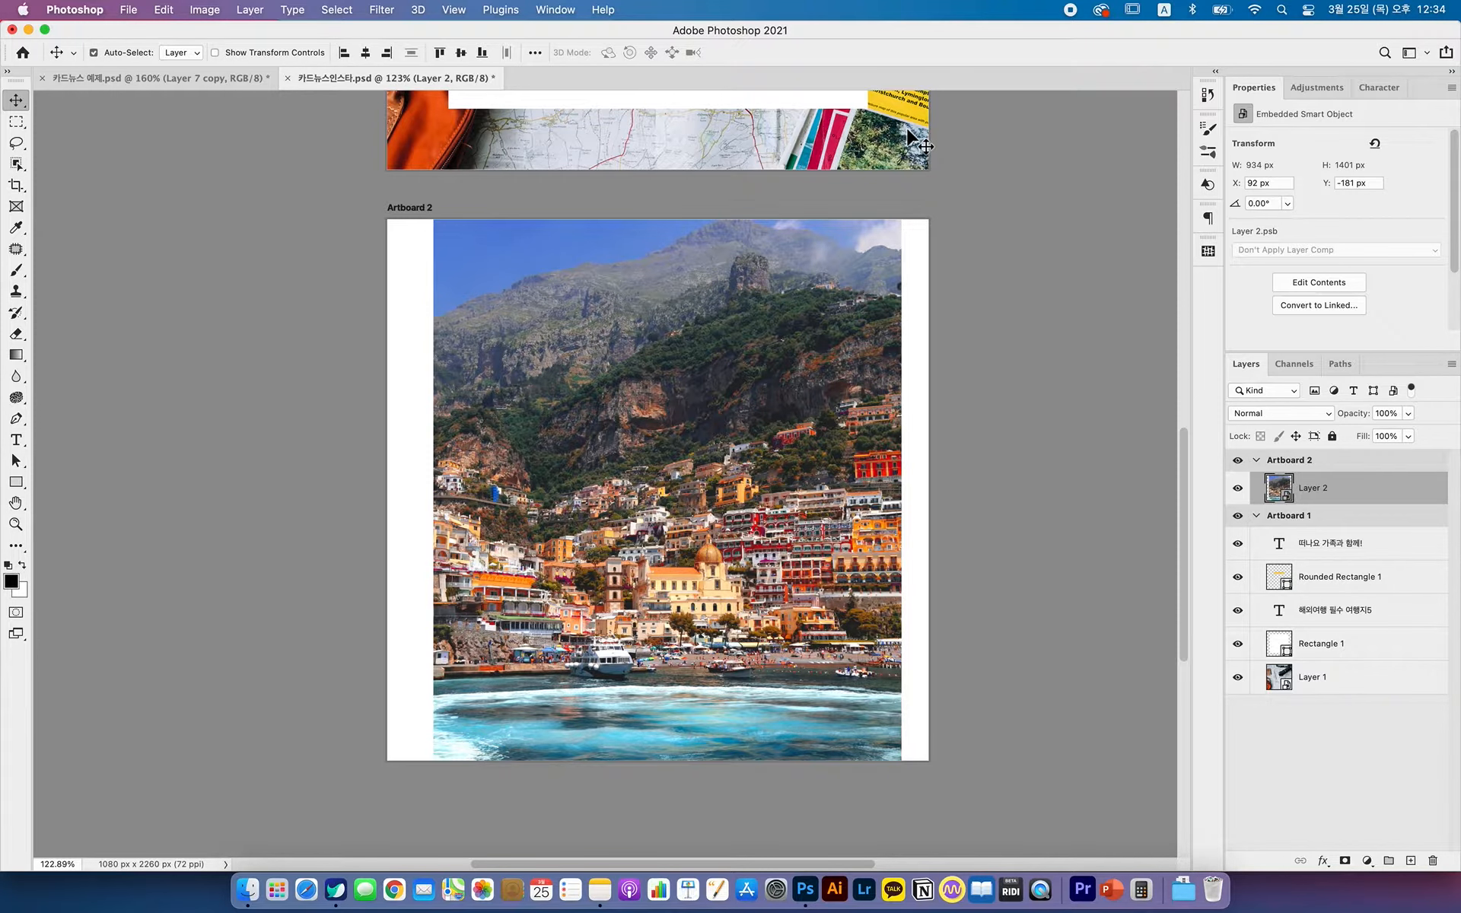
# - Scale the photo proportionally to 124.78% and place it at X -42 px, Y -572 px, covering Artboard 2 with village and sea
pyautogui.moveTo(694, 470); pyautogui.dragTo(776, 395)
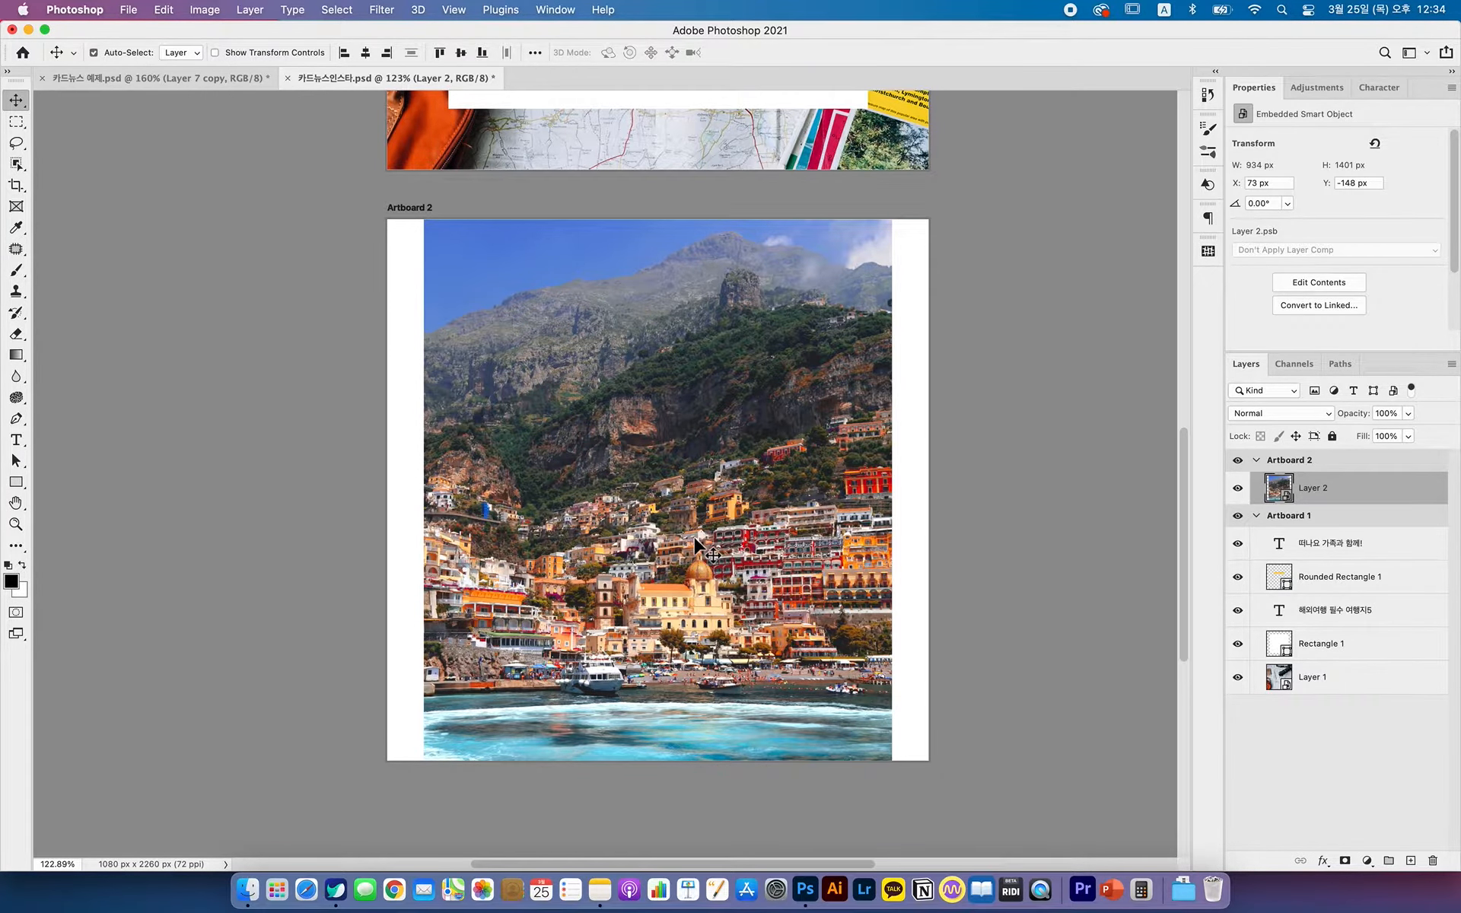
pyautogui.moveTo(707, 411); pyautogui.dragTo(711, 370)
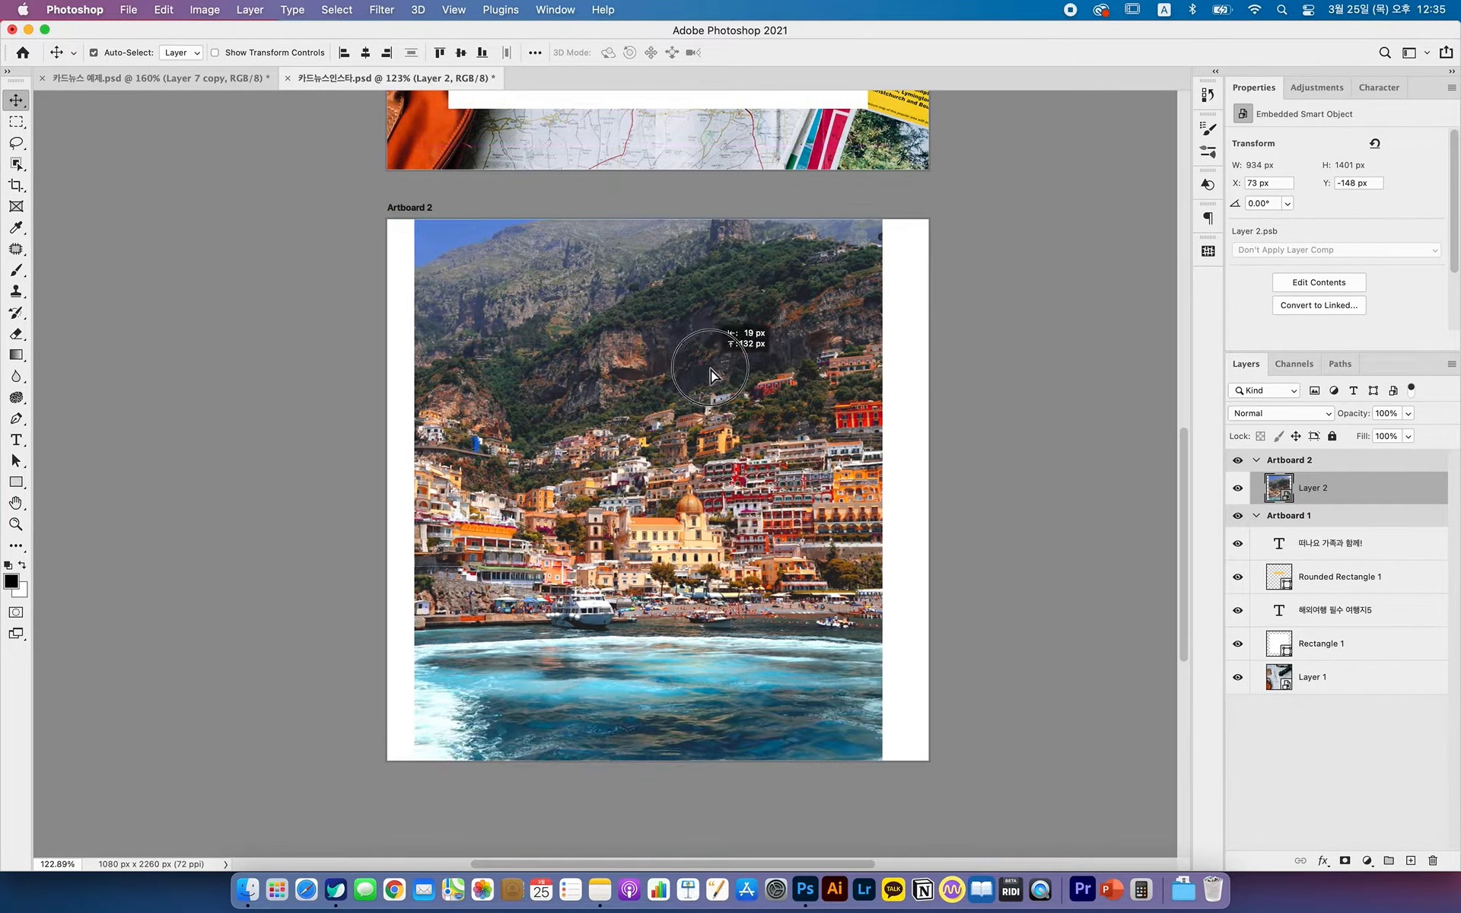
pyautogui.hotkey('ctrl', 't')
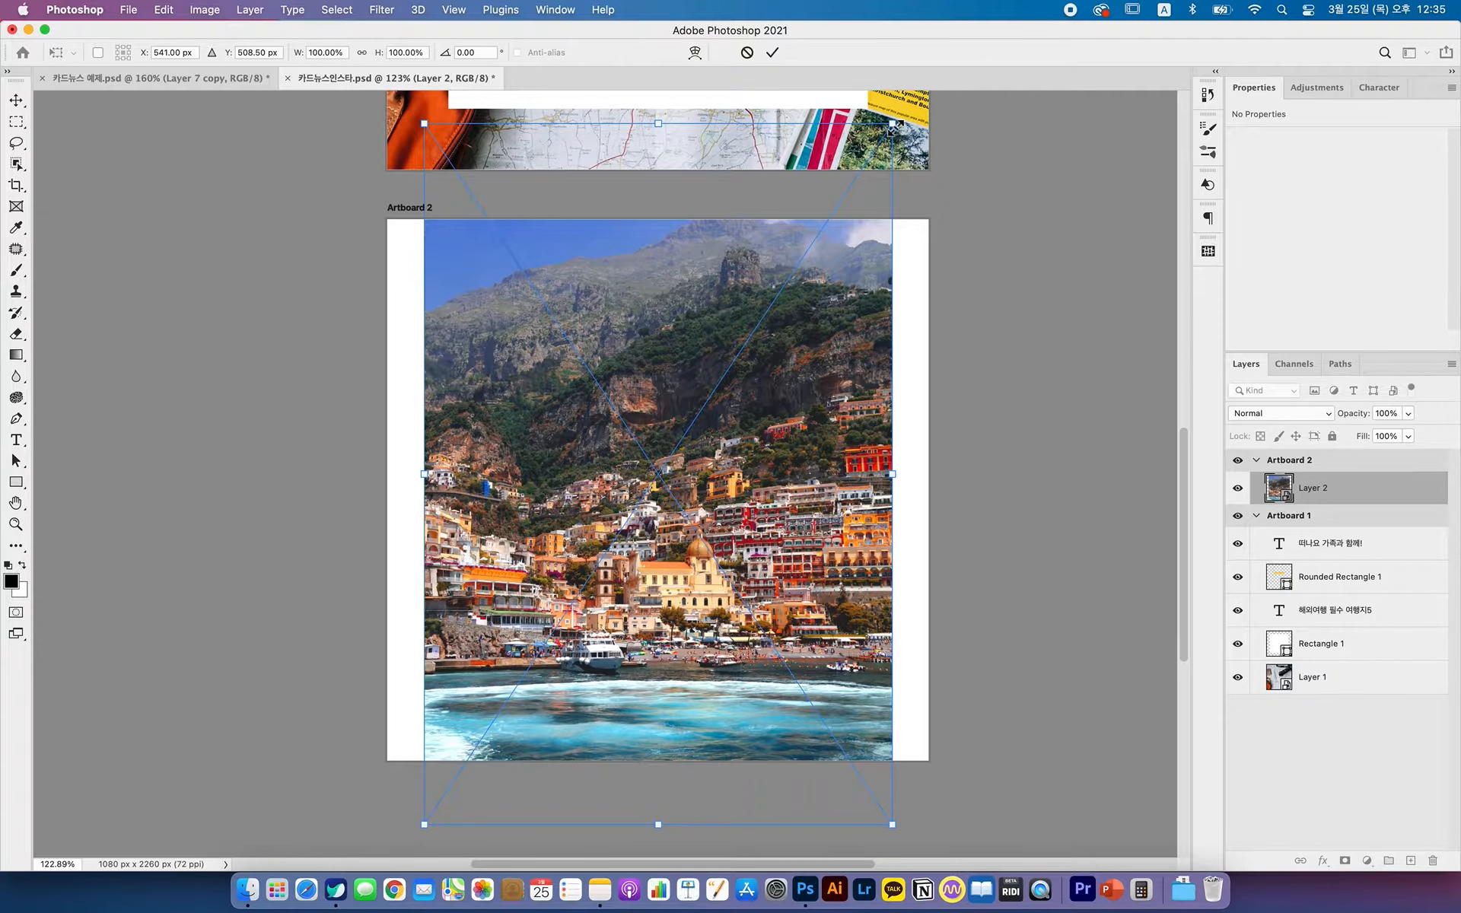
pyautogui.moveTo(895, 128); pyautogui.dragTo(941, 87)
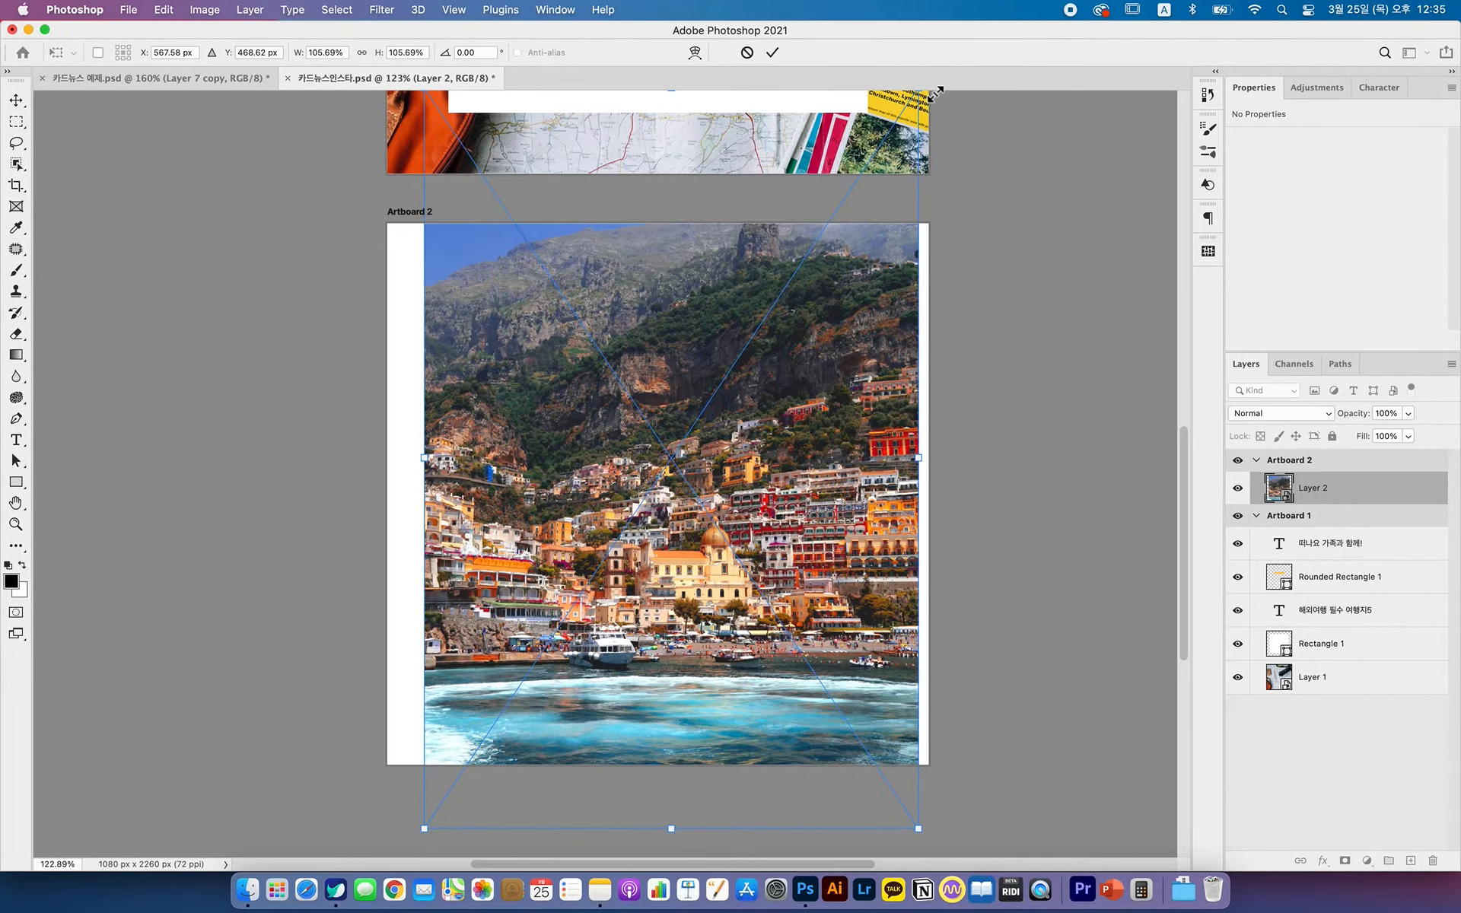
pyautogui.press('super+z')
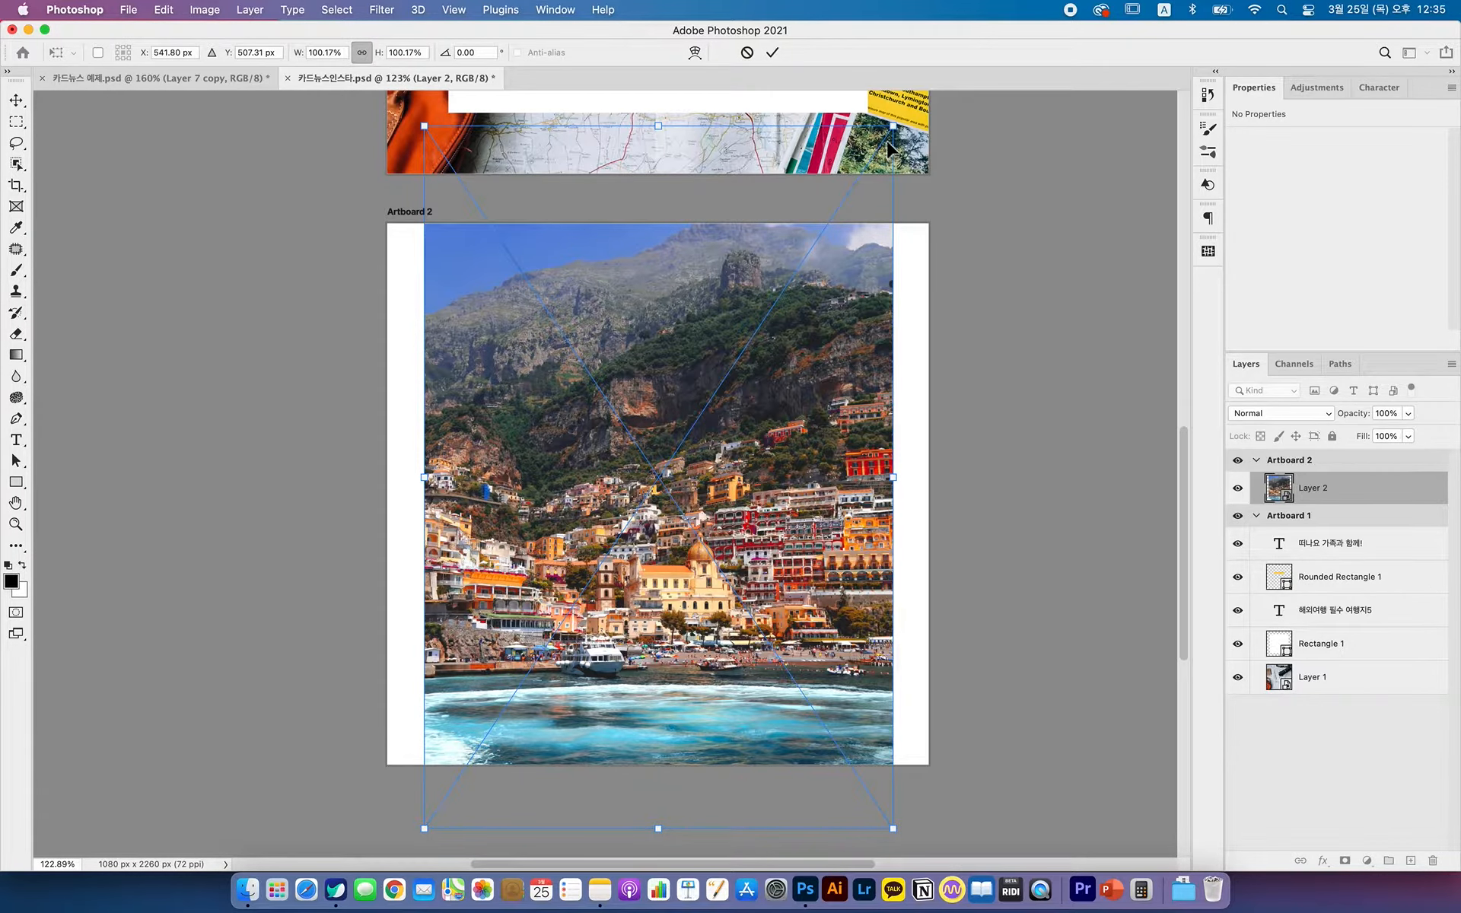
pyautogui.moveTo(895, 135); pyautogui.dragTo(968, 156)
pyautogui.moveTo(819, 425); pyautogui.dragTo(815, 326)
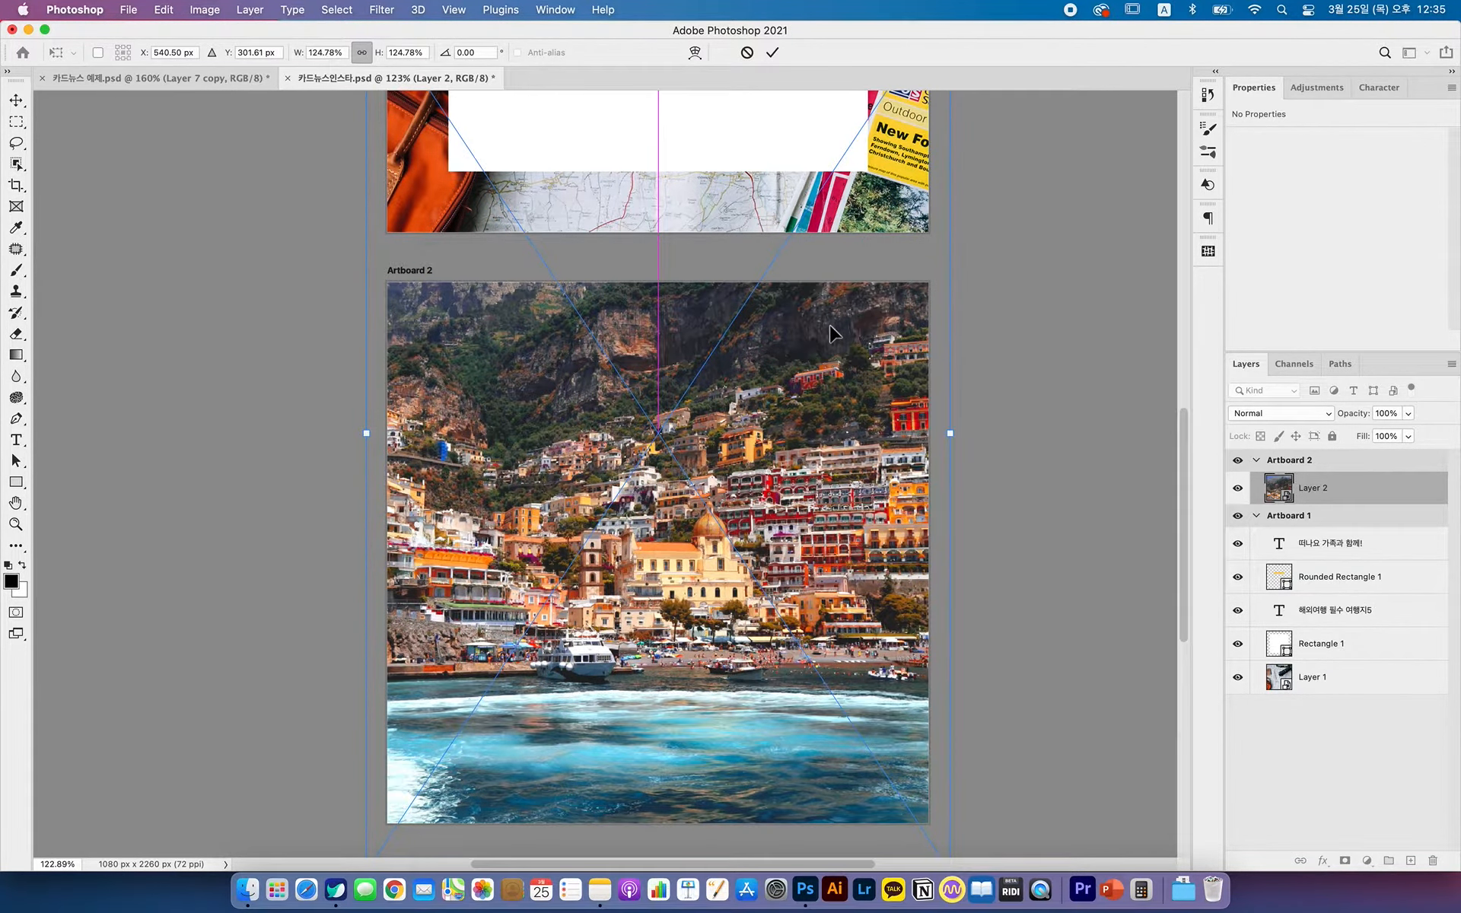
pyautogui.press('Return')
pyautogui.scroll(-3, 806, 436)
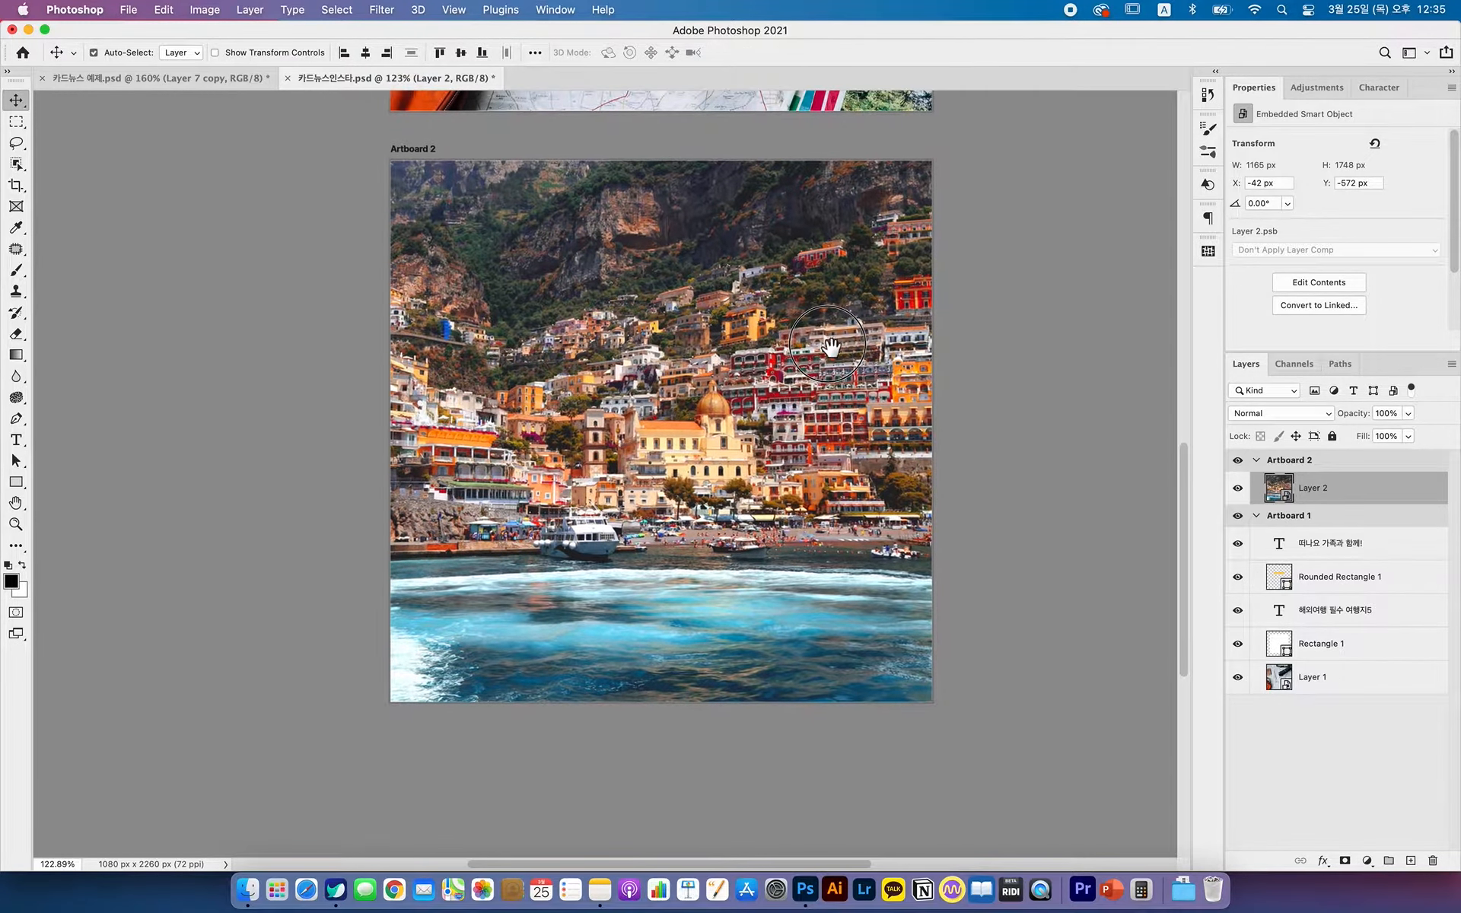
# - Move the Positano photo on Artboard 2 down to Y -532 px, keeping its horizontal position
pyautogui.moveTo(771, 408); pyautogui.dragTo(771, 425)
pyautogui.hotkey('shift', 'Down')
pyautogui.hotkey('shift', 'Down')
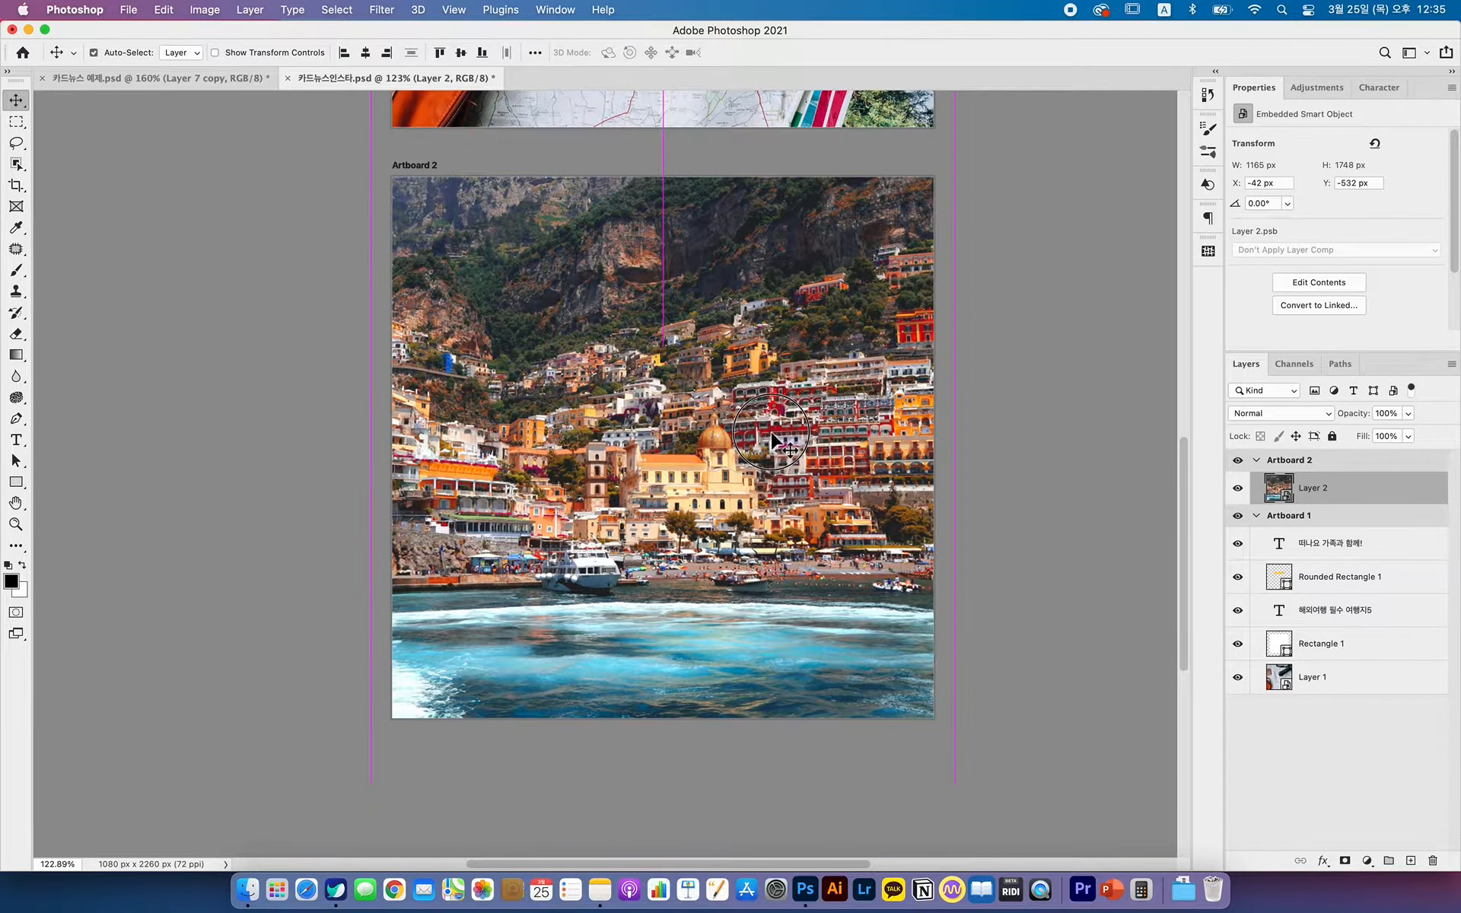
pyautogui.click(1043, 455)
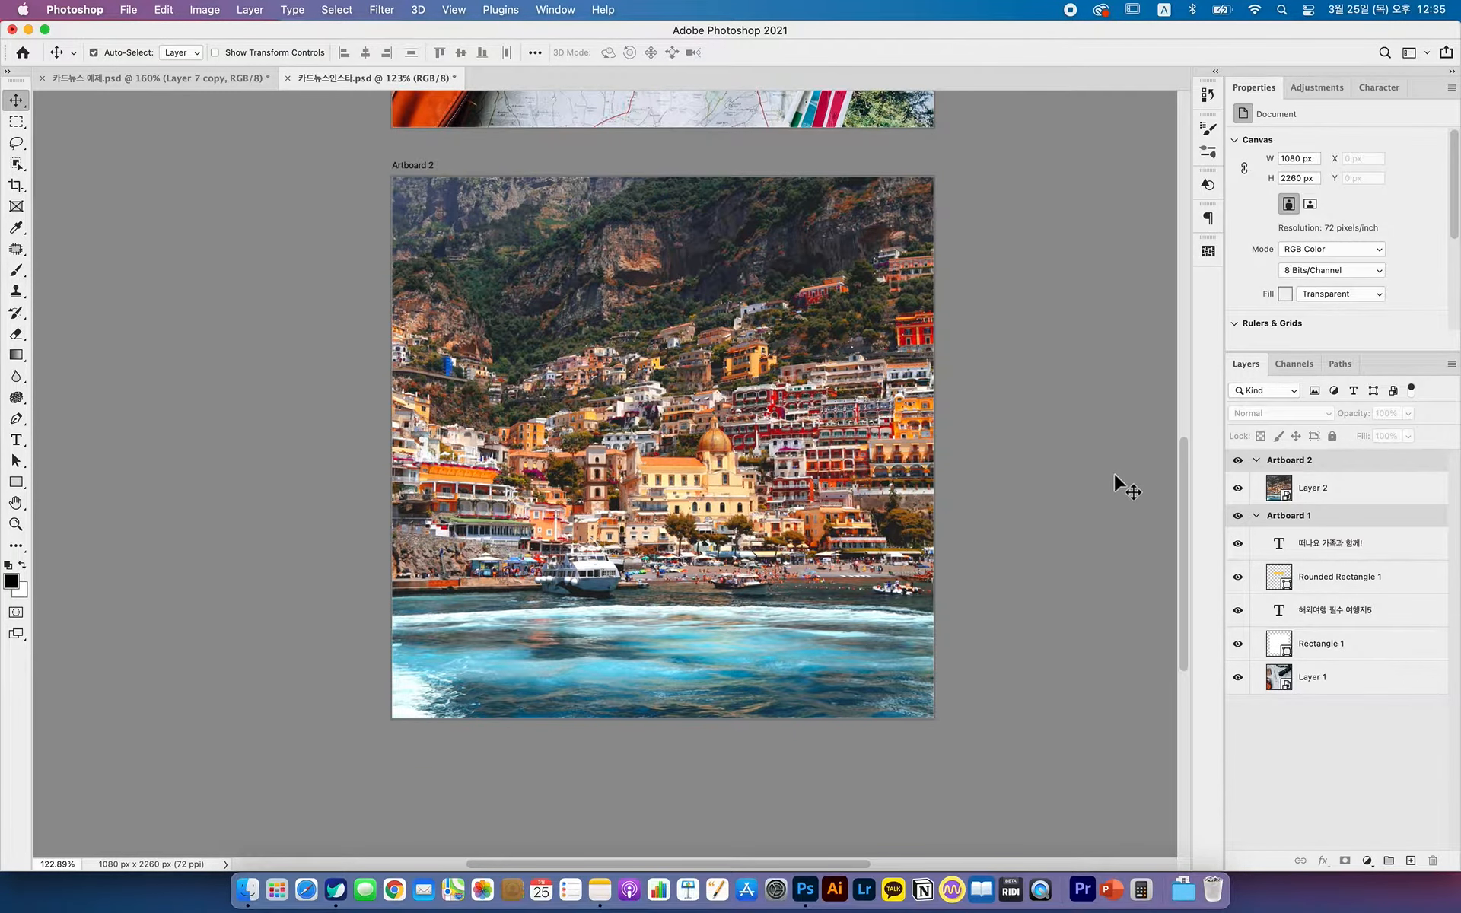
# - Choose the Rounded Rectangle tool above the photo layer, check the example card and set the corner radius to 20 px
pyautogui.click(1399, 497)
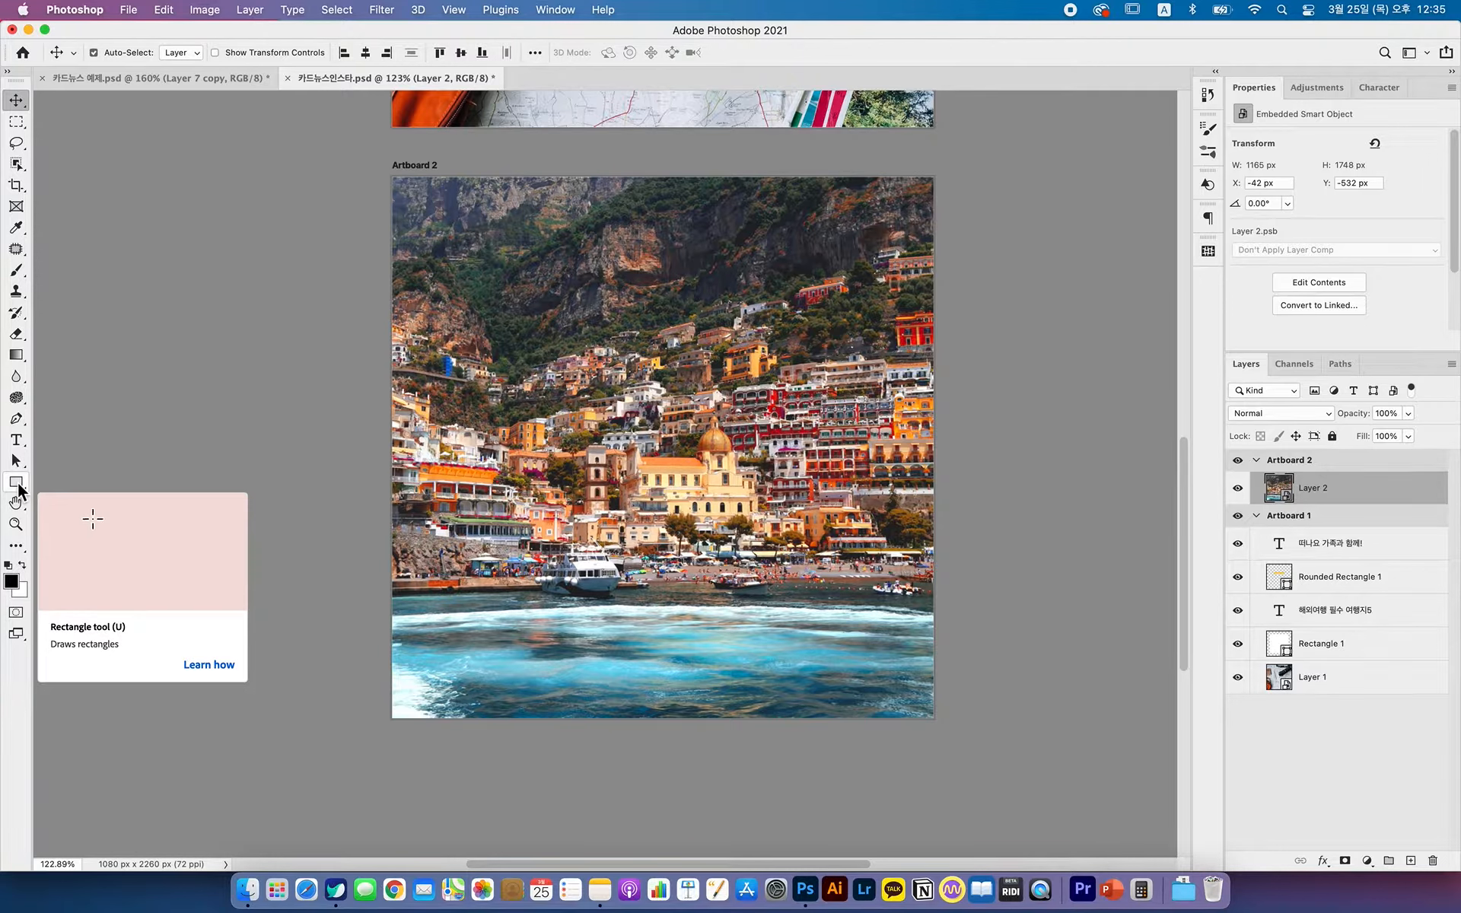
pyautogui.click(18, 486)
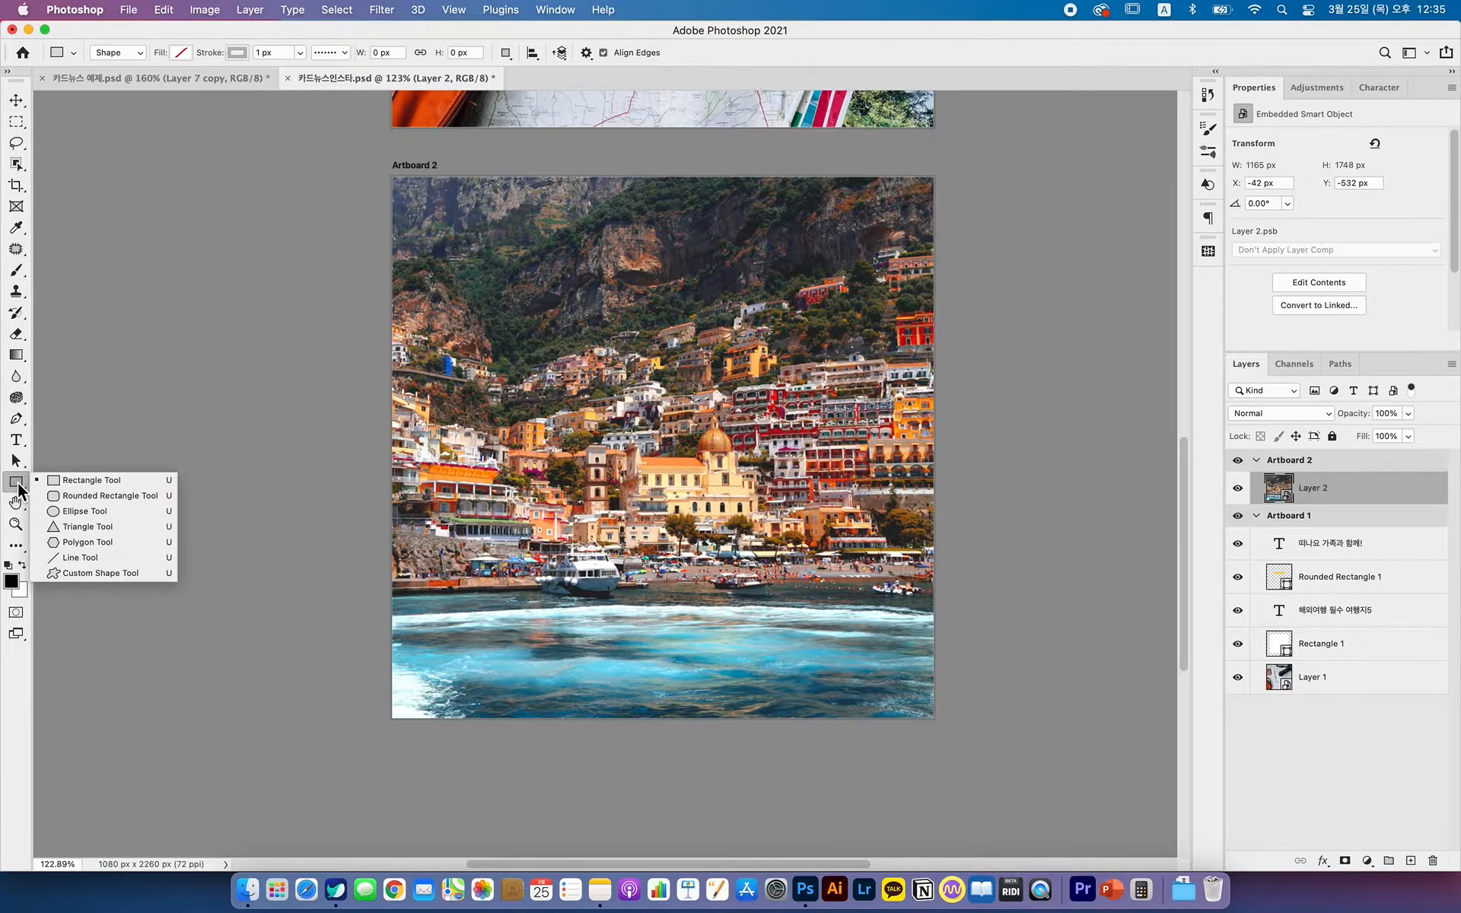
pyautogui.click(123, 501)
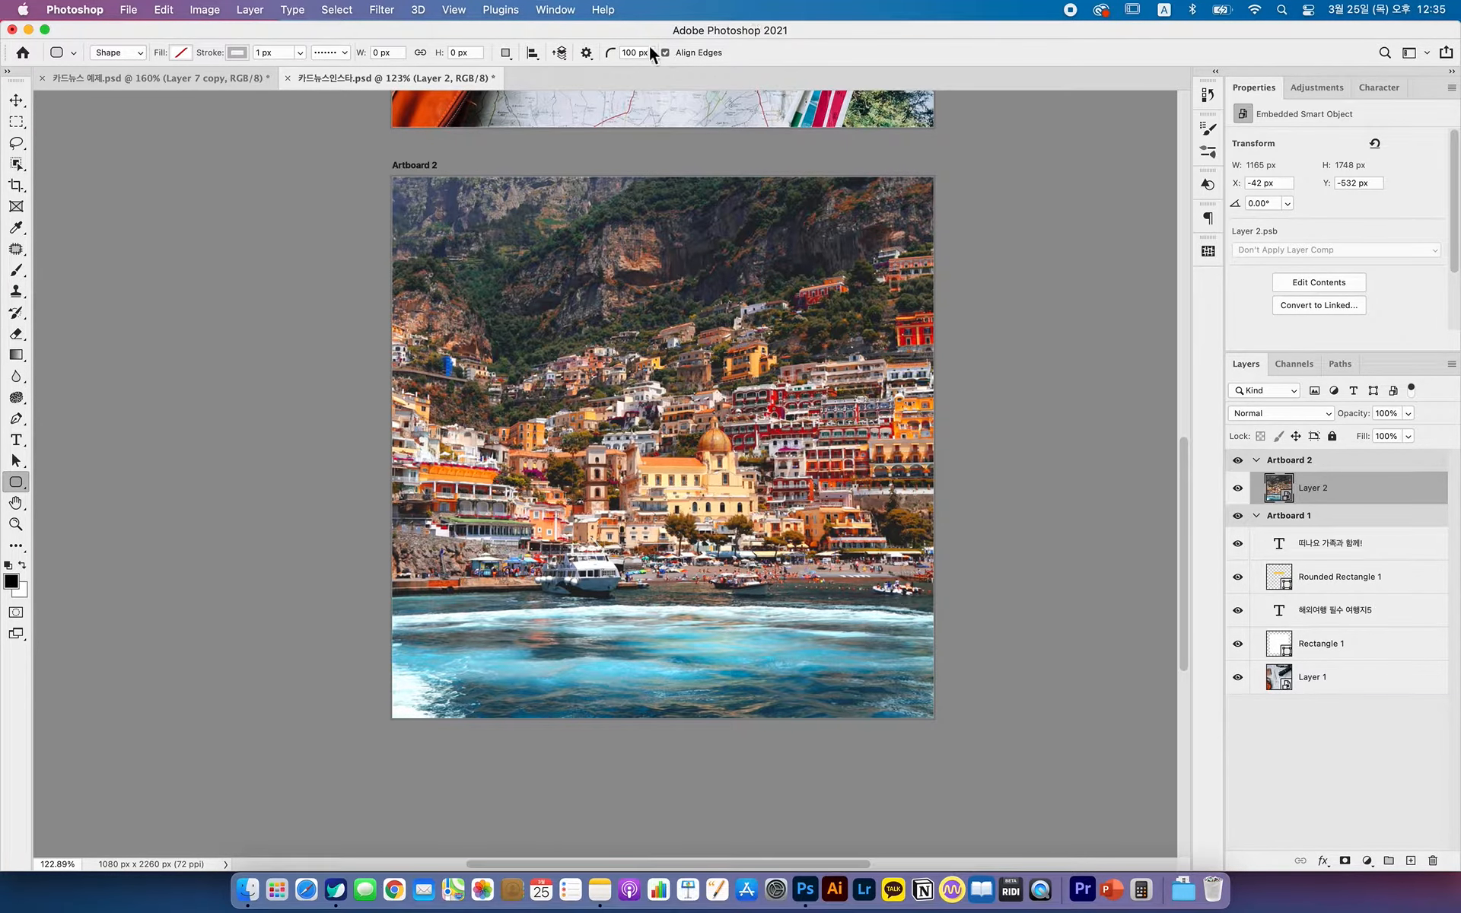
pyautogui.click(185, 80)
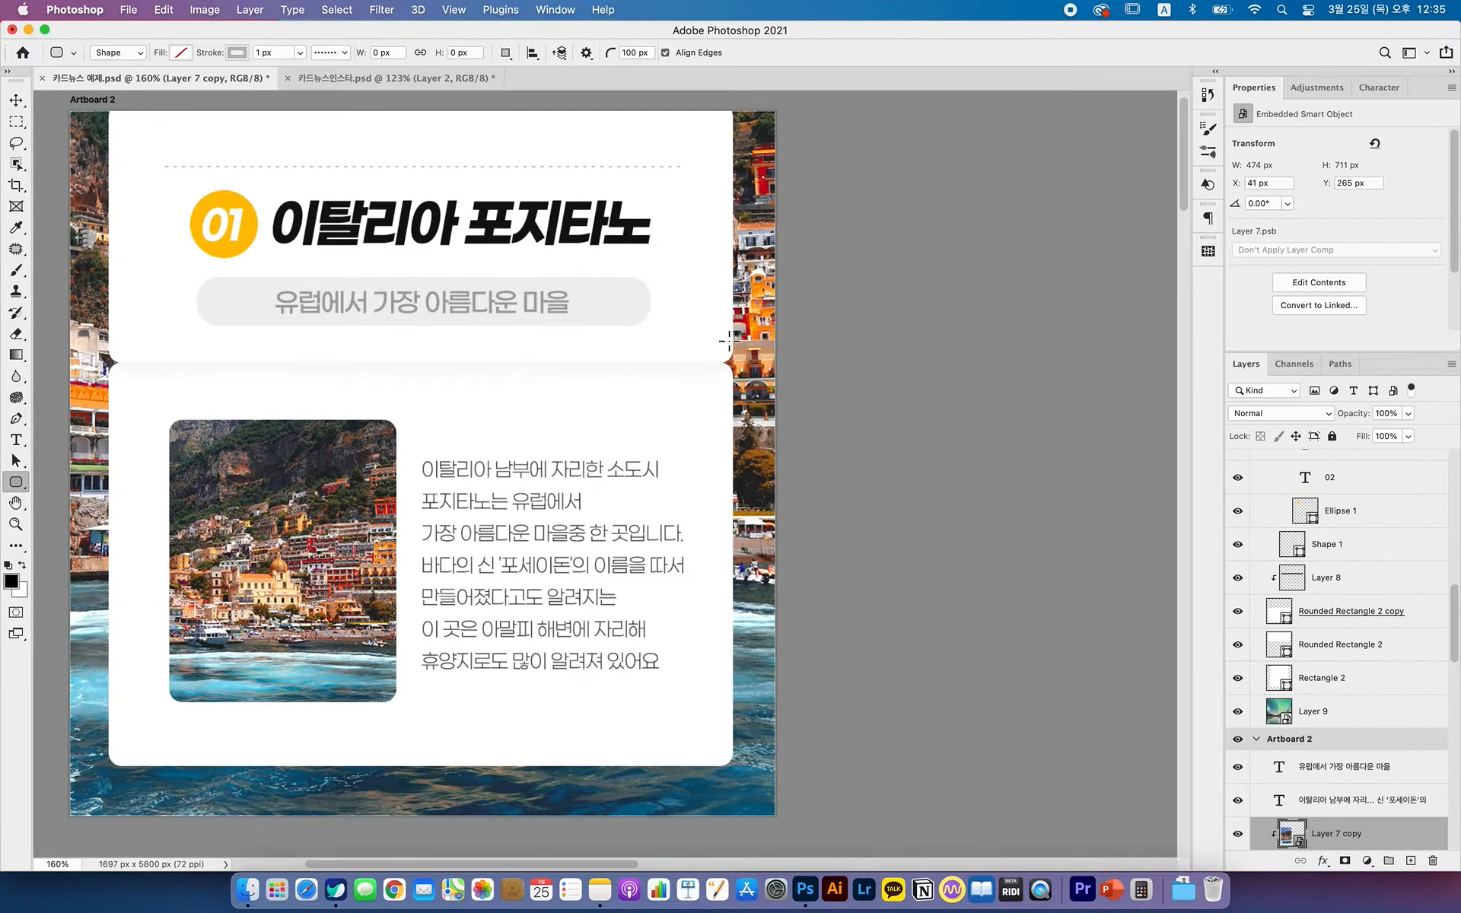
pyautogui.click(490, 79)
pyautogui.moveTo(641, 57); pyautogui.dragTo(600, 55)
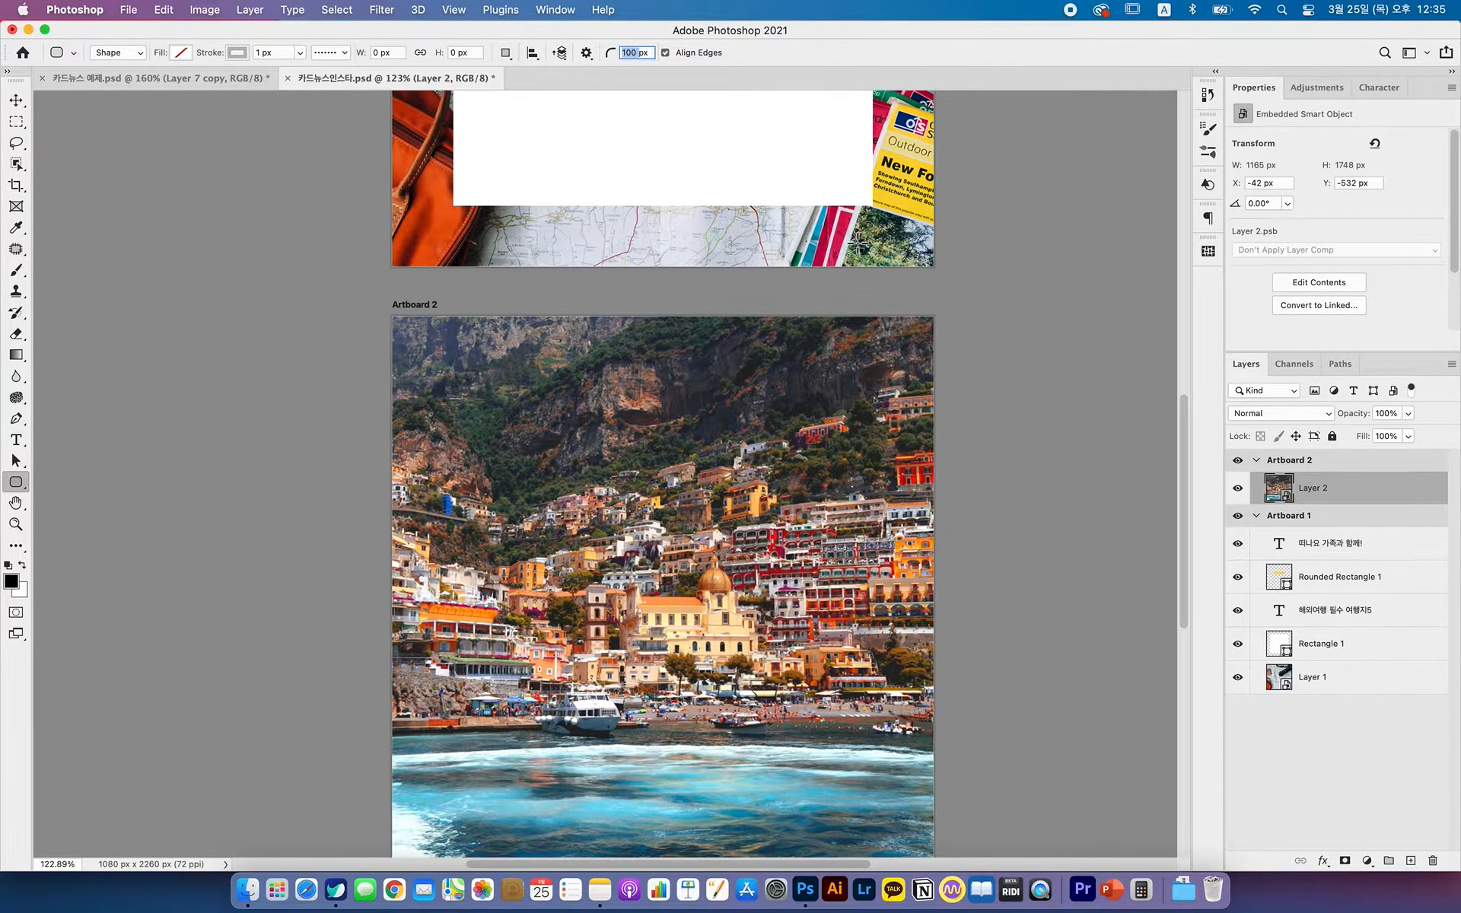
pyautogui.write('20')
pyautogui.press('Return')
pyautogui.moveTo(535, 422); pyautogui.dragTo(540, 426)
pyautogui.moveTo(536, 423); pyautogui.dragTo(836, 616)
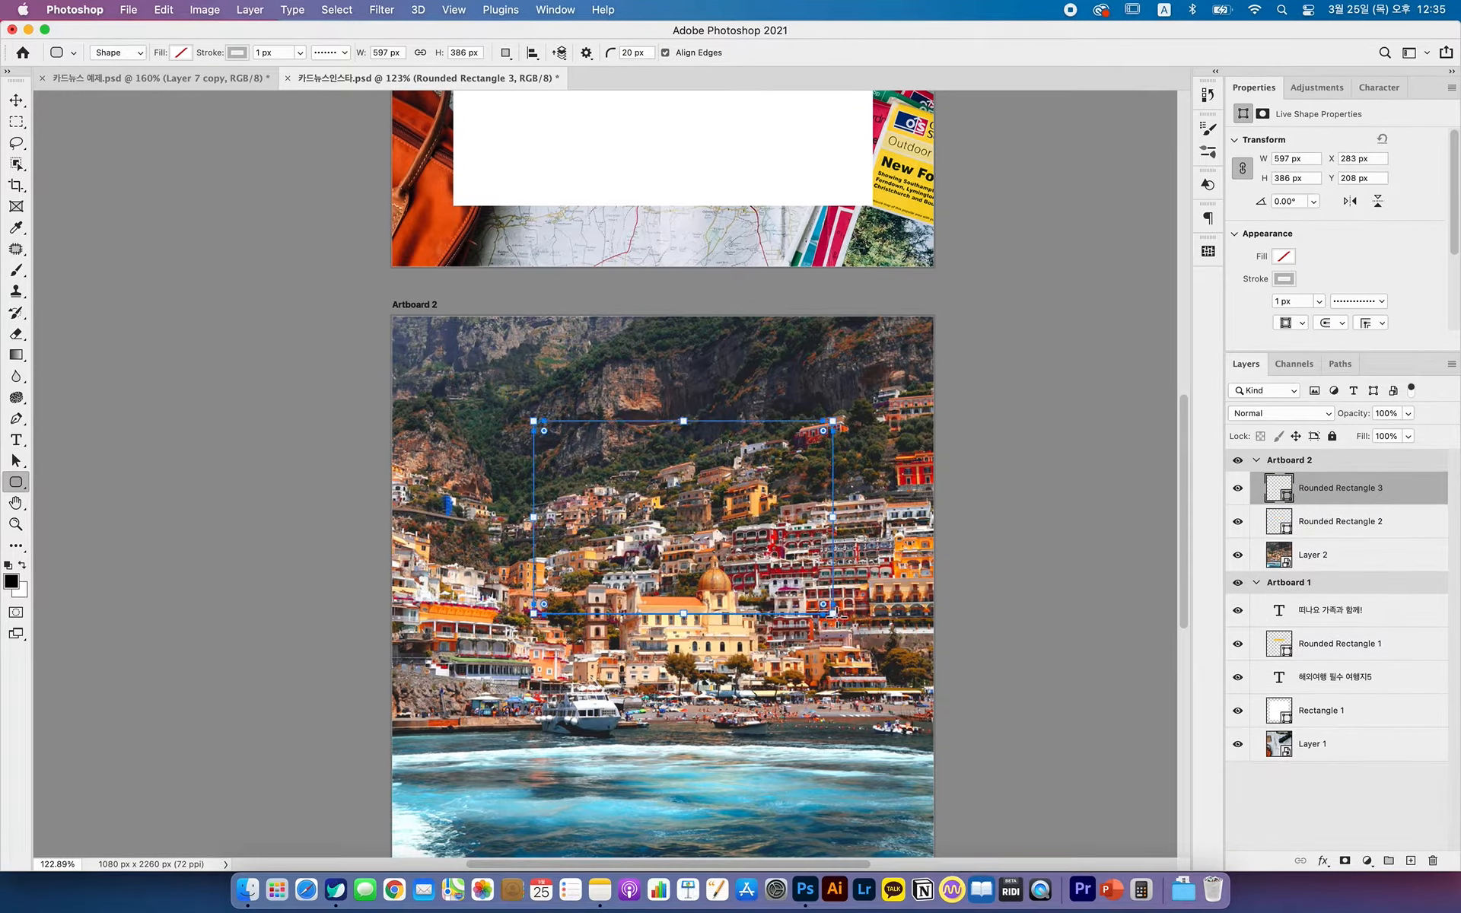
pyautogui.press('super+z')
pyautogui.press('super+z')
pyautogui.moveTo(478, 364); pyautogui.dragTo(830, 635)
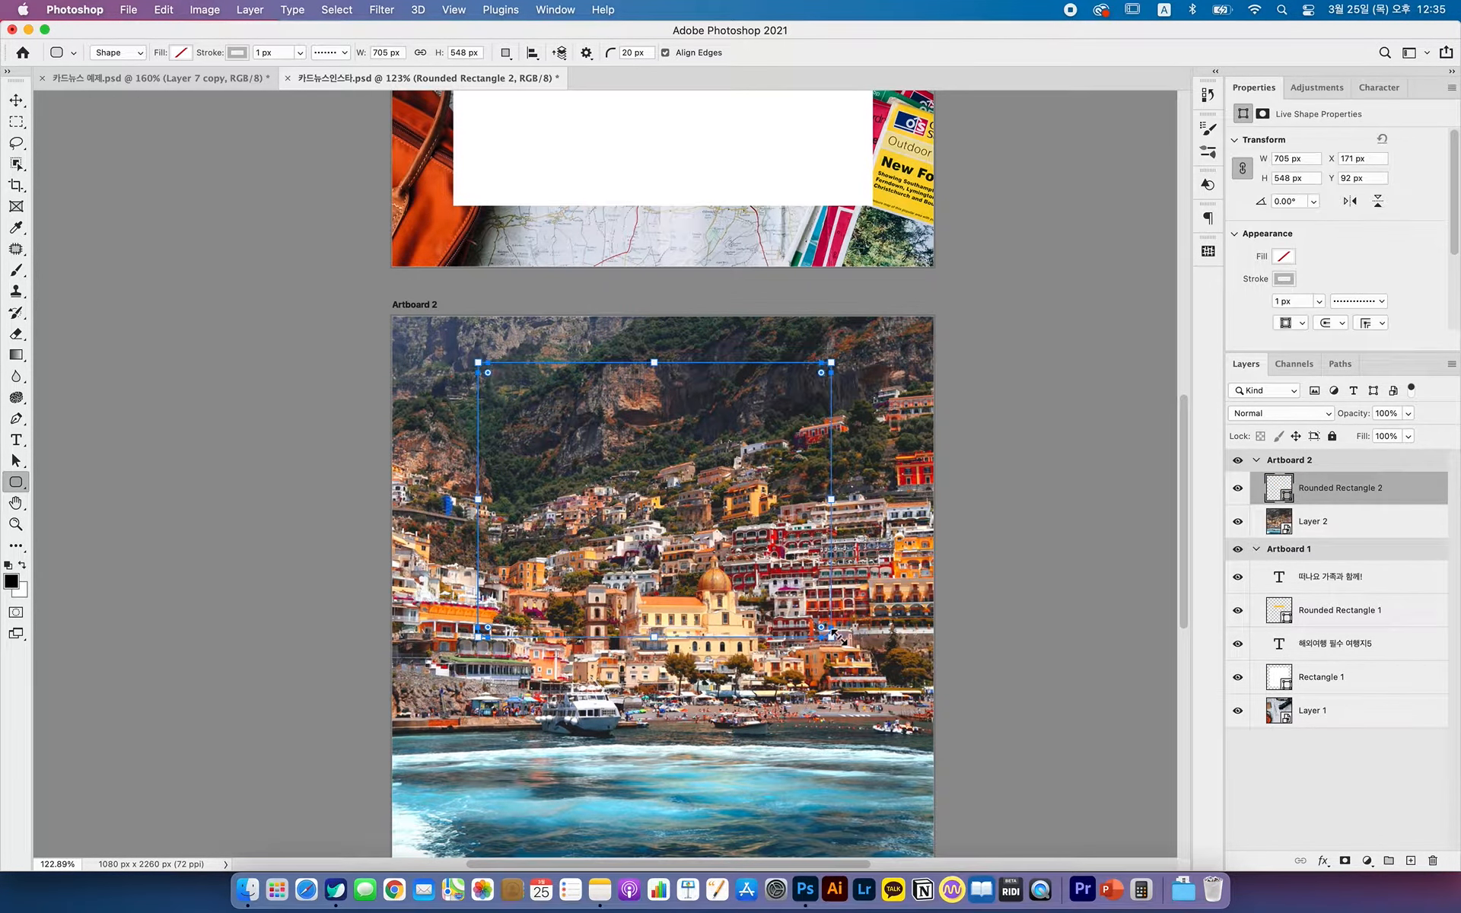
pyautogui.press('super+z')
# - Draw a rounded rectangle about 885 × 483 px from Artboard 2's upper edge and remove its stroke
pyautogui.moveTo(626, 386); pyautogui.dragTo(633, 338)
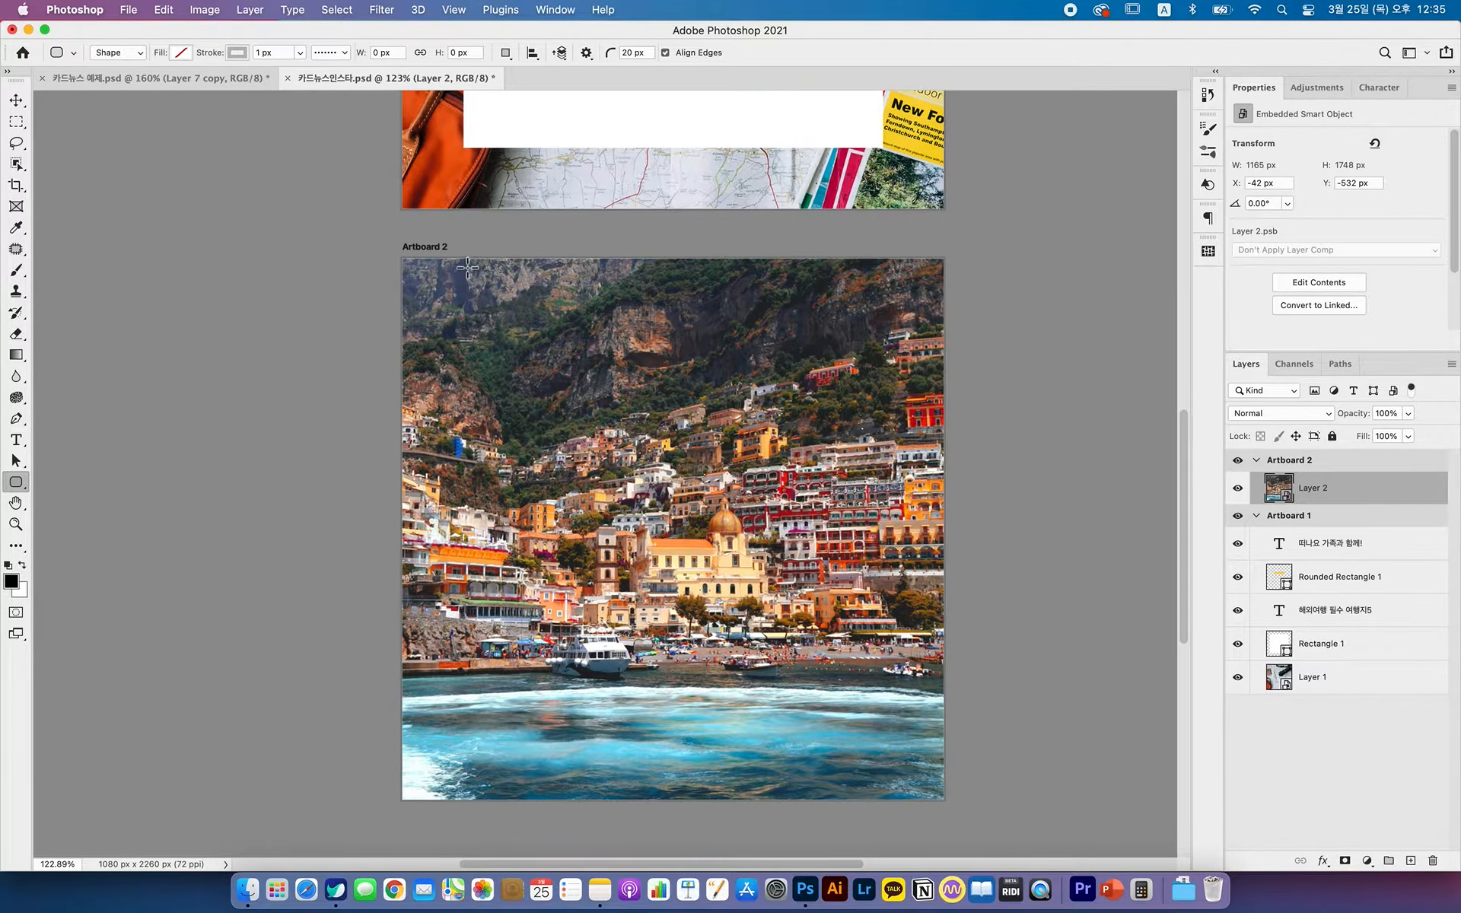
pyautogui.moveTo(458, 262); pyautogui.dragTo(896, 499)
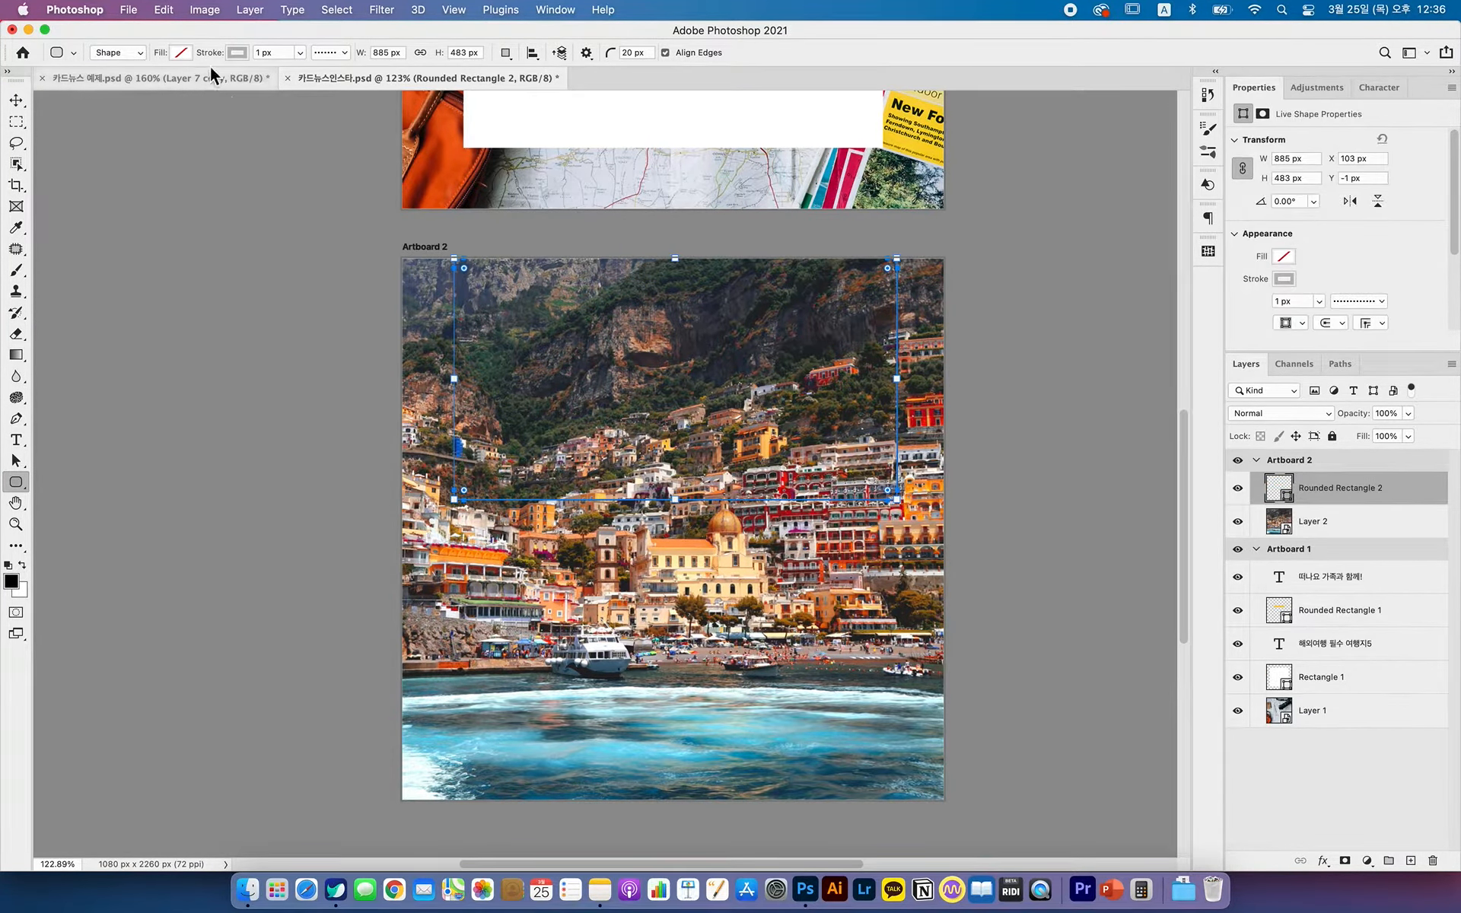
pyautogui.click(238, 52)
pyautogui.click(148, 85)
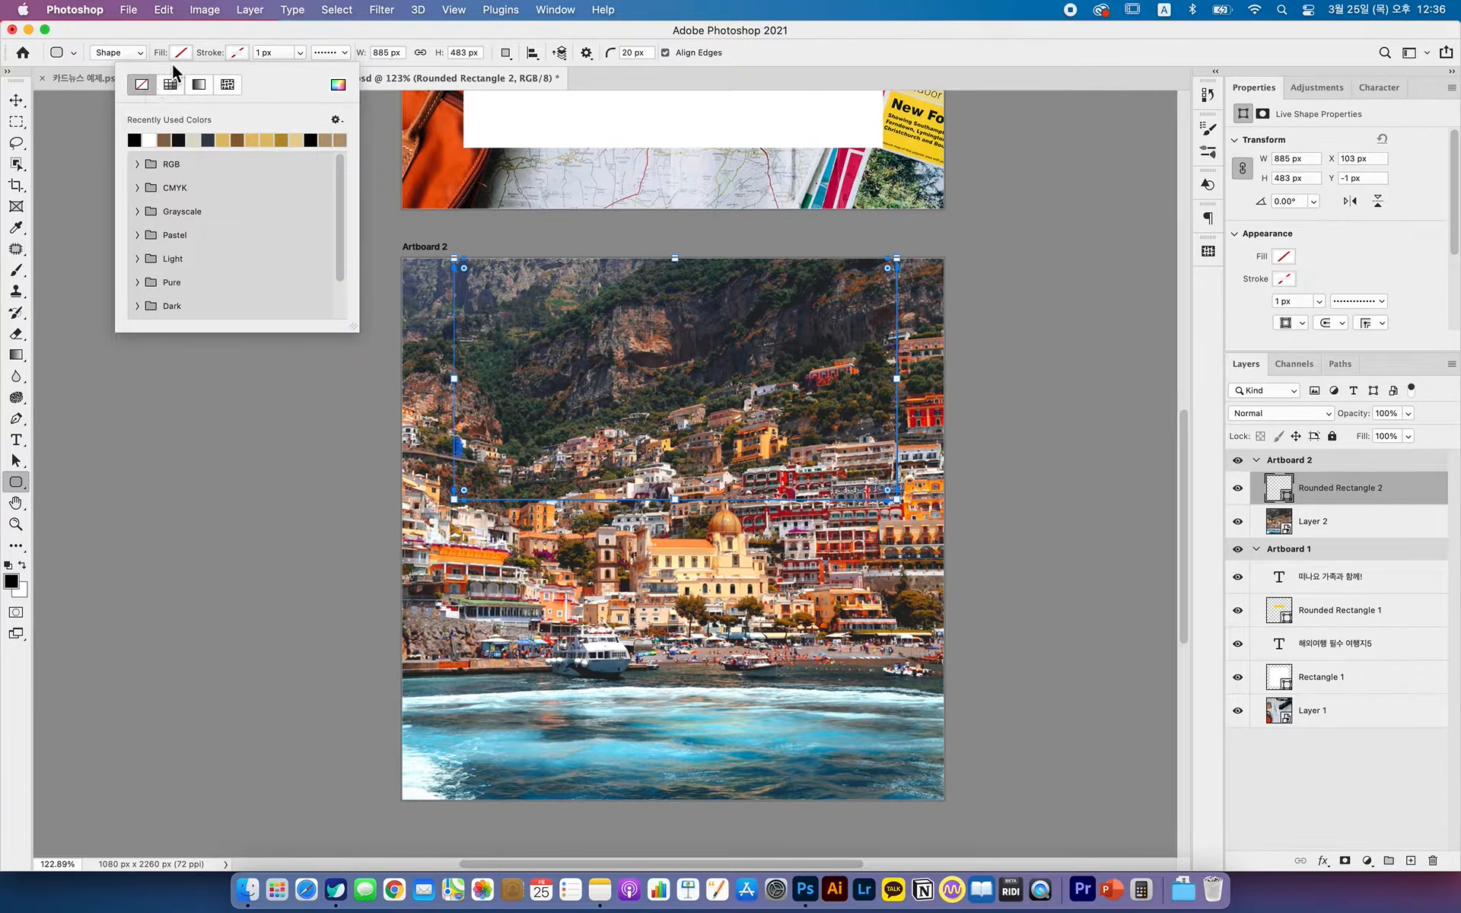
# - Fill the rounded rectangle with white, #ffffff
pyautogui.click(176, 55)
pyautogui.click(92, 140)
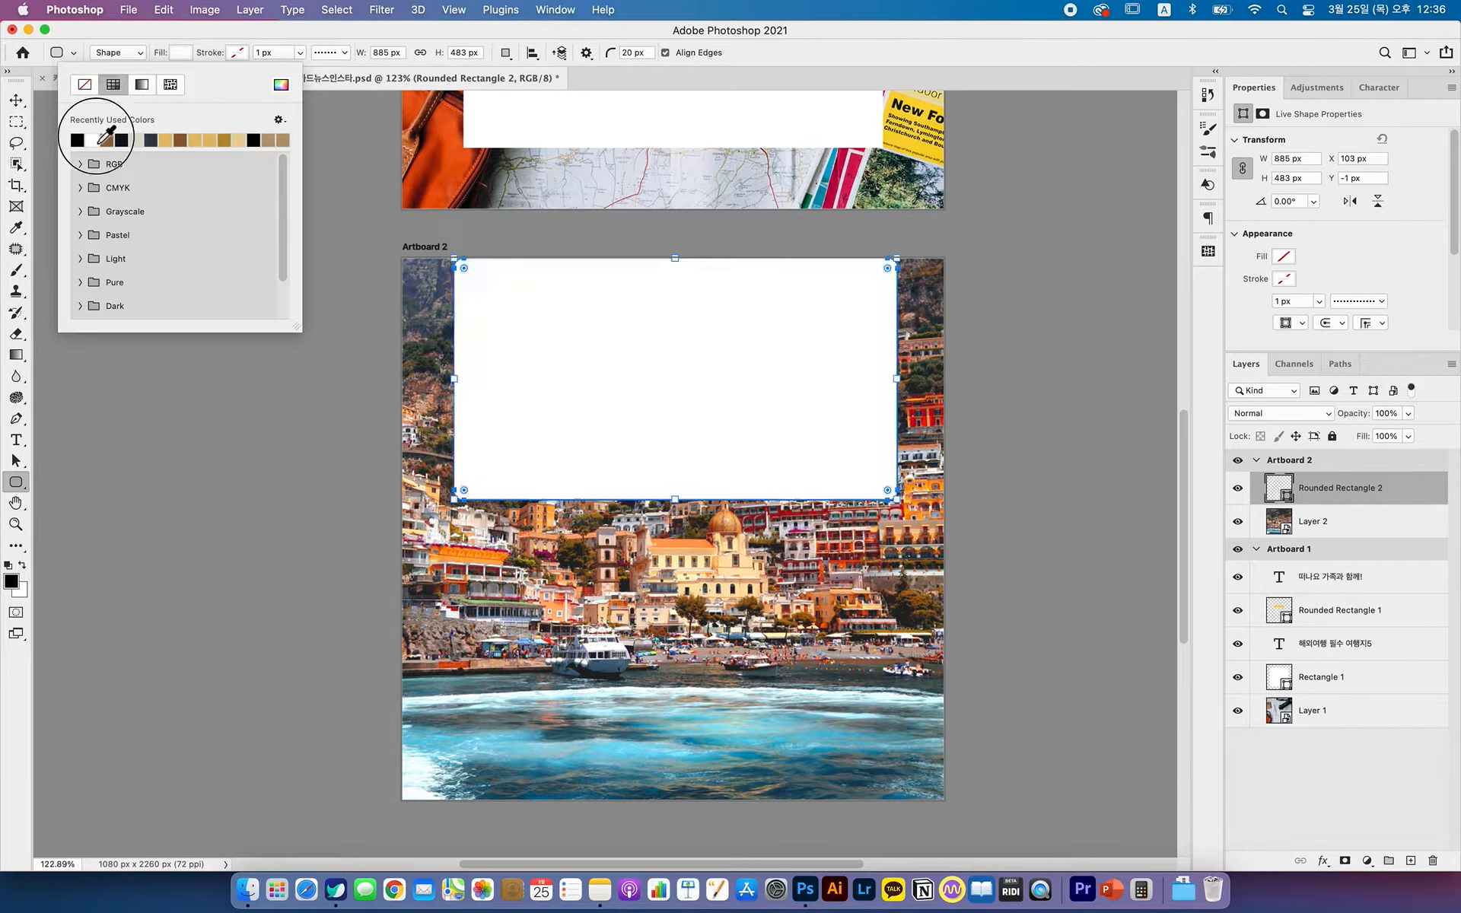
pyautogui.click(283, 86)
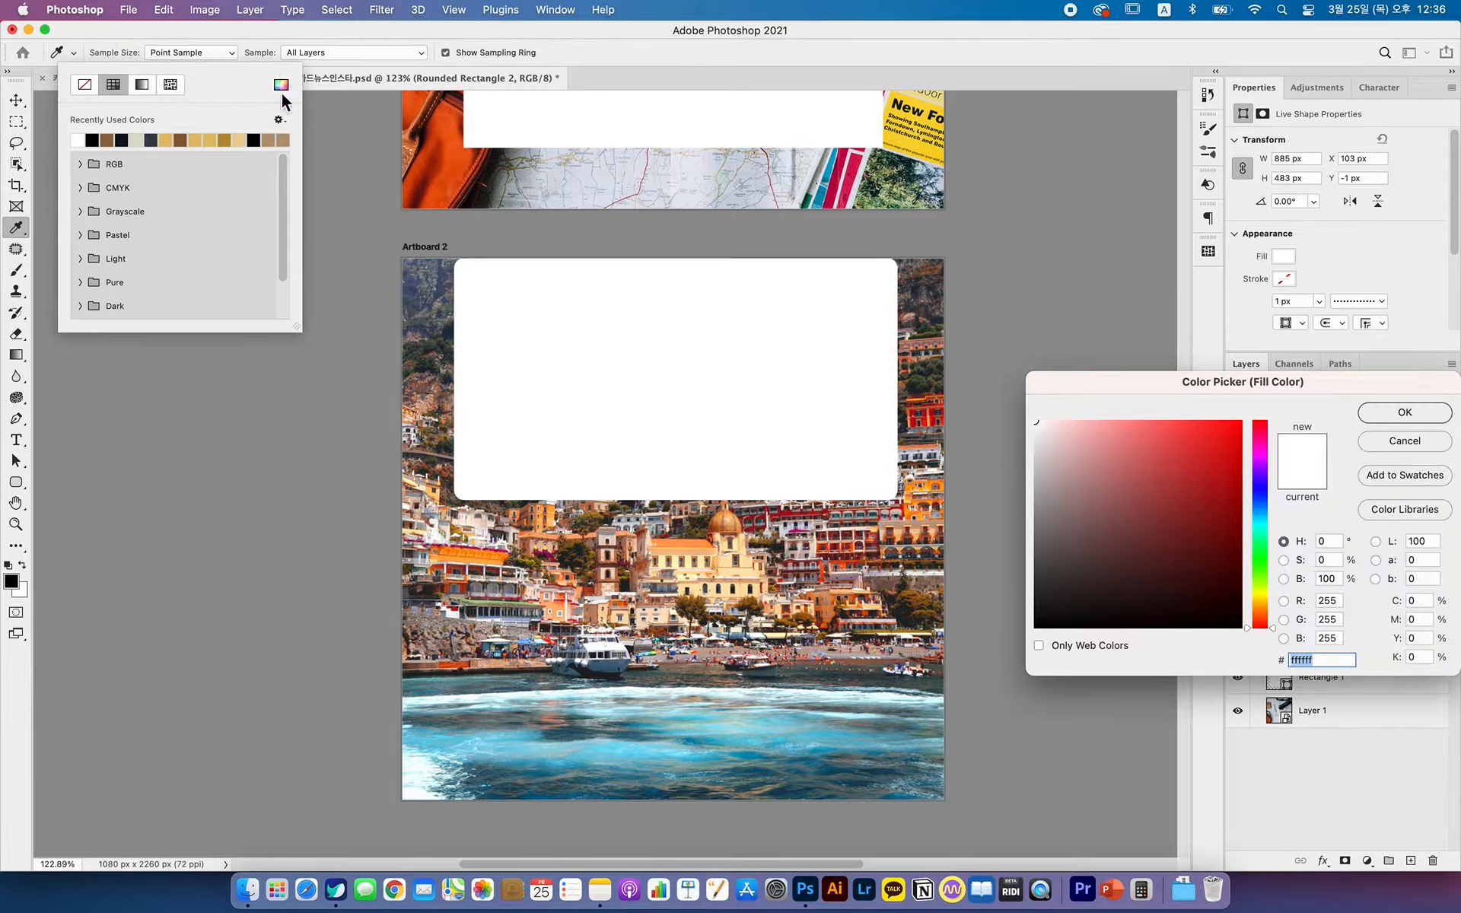
pyautogui.click(963, 328)
pyautogui.moveTo(964, 328); pyautogui.dragTo(986, 363)
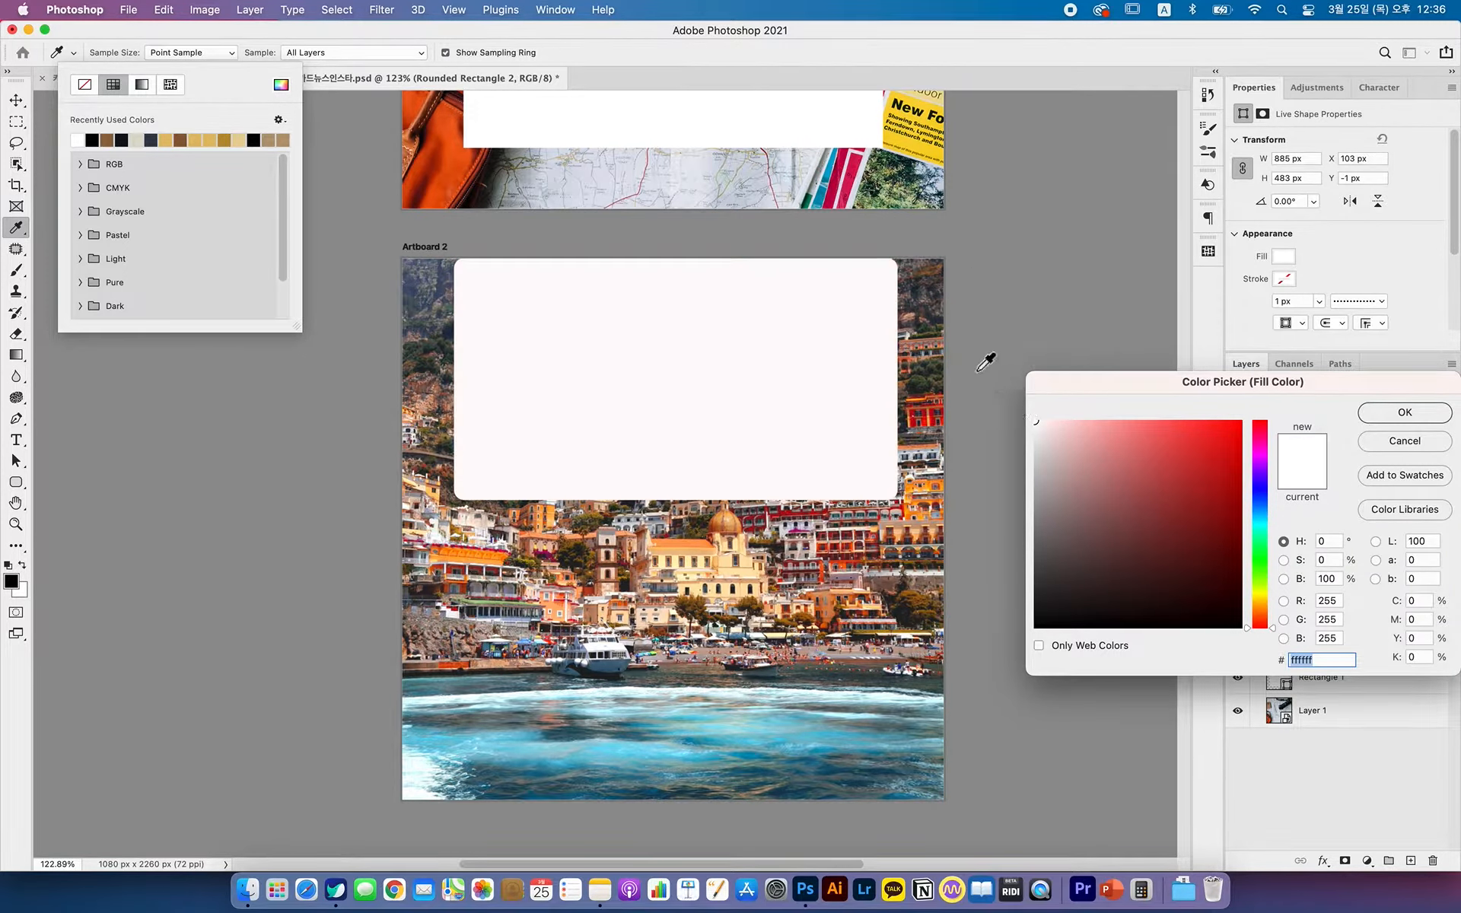
pyautogui.click(1370, 415)
# - Move the white rectangle up to Y -33 px so its upper corners extend past Artboard 2, as on the example card
pyautogui.click(16, 100)
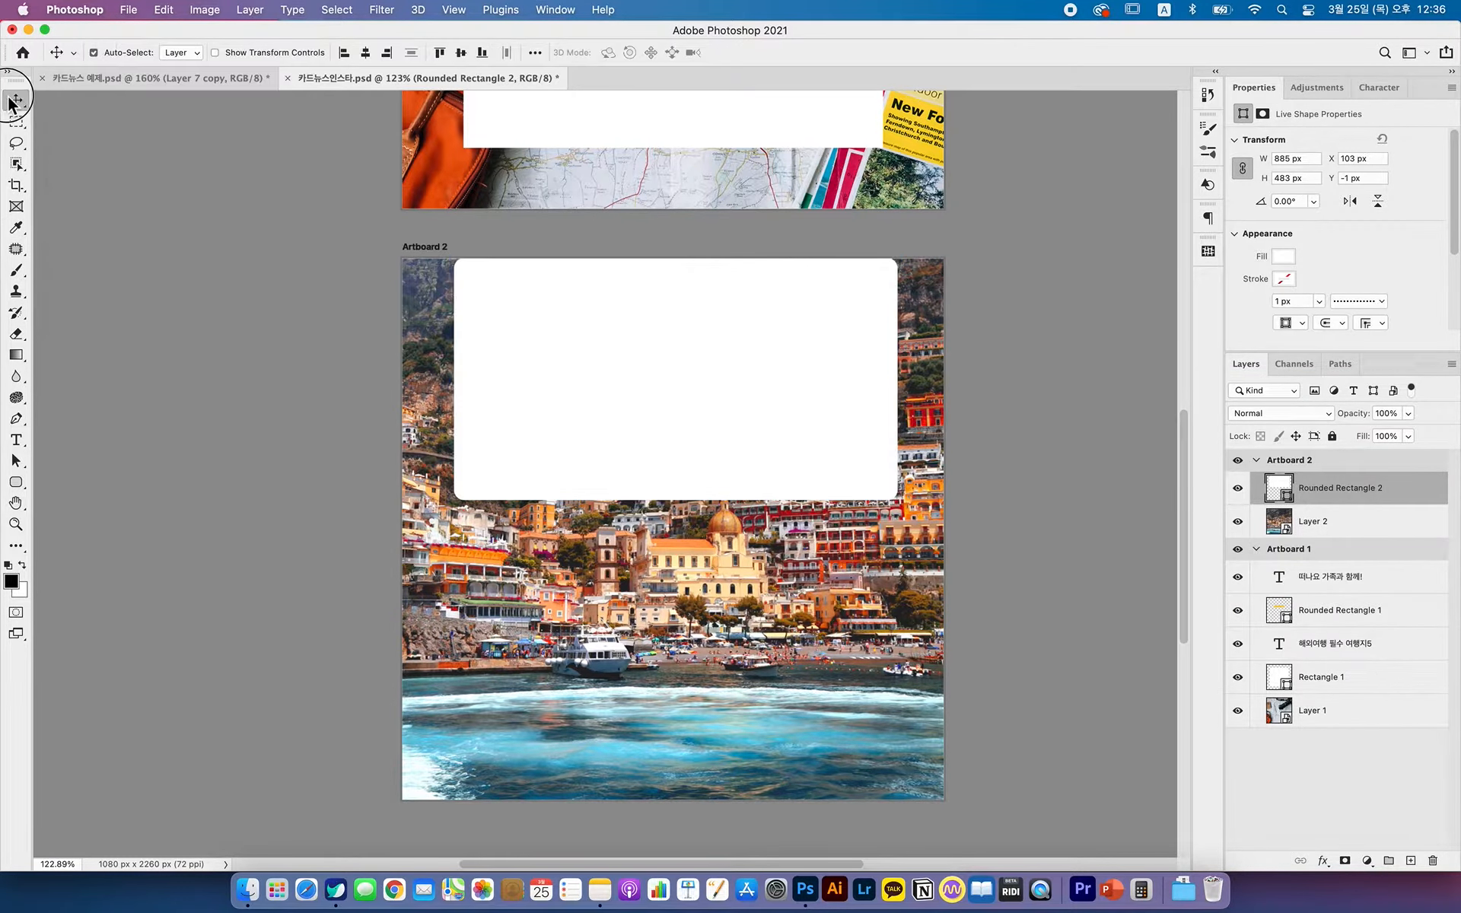
pyautogui.click(993, 398)
pyautogui.click(744, 359)
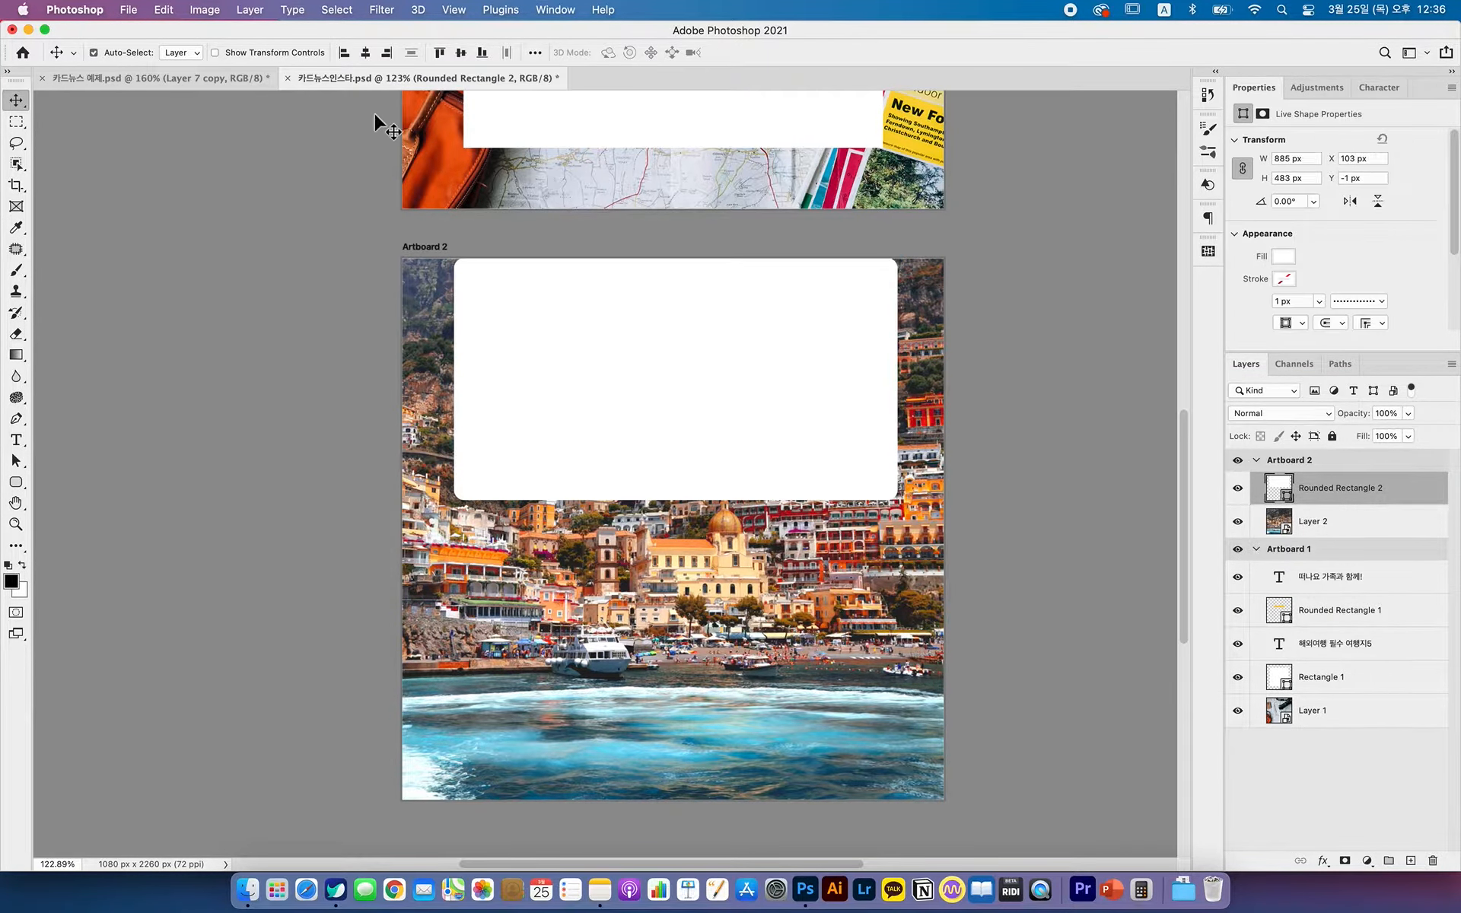
pyautogui.click(187, 81)
pyautogui.moveTo(597, 306); pyautogui.dragTo(684, 357)
pyautogui.click(327, 79)
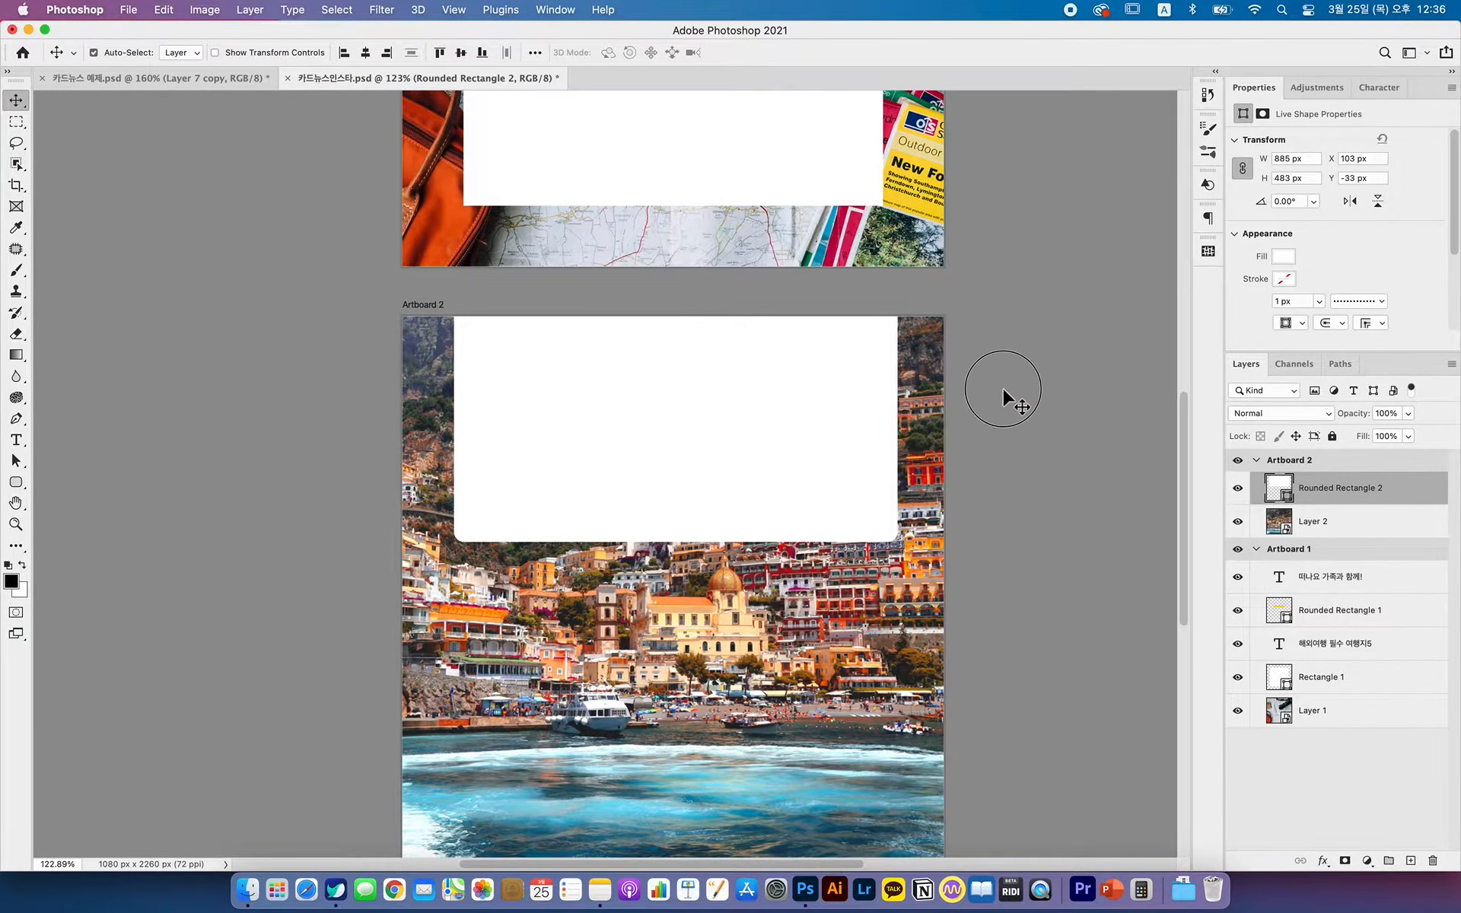
pyautogui.click(1004, 392)
# - Try duplicating the white rounded rectangle straight down beneath the original, and undo the copy
pyautogui.scroll(-5, 770, 407)
pyautogui.click(707, 268)
pyautogui.moveTo(705, 251); pyautogui.dragTo(696, 521)
pyautogui.press('super+z')
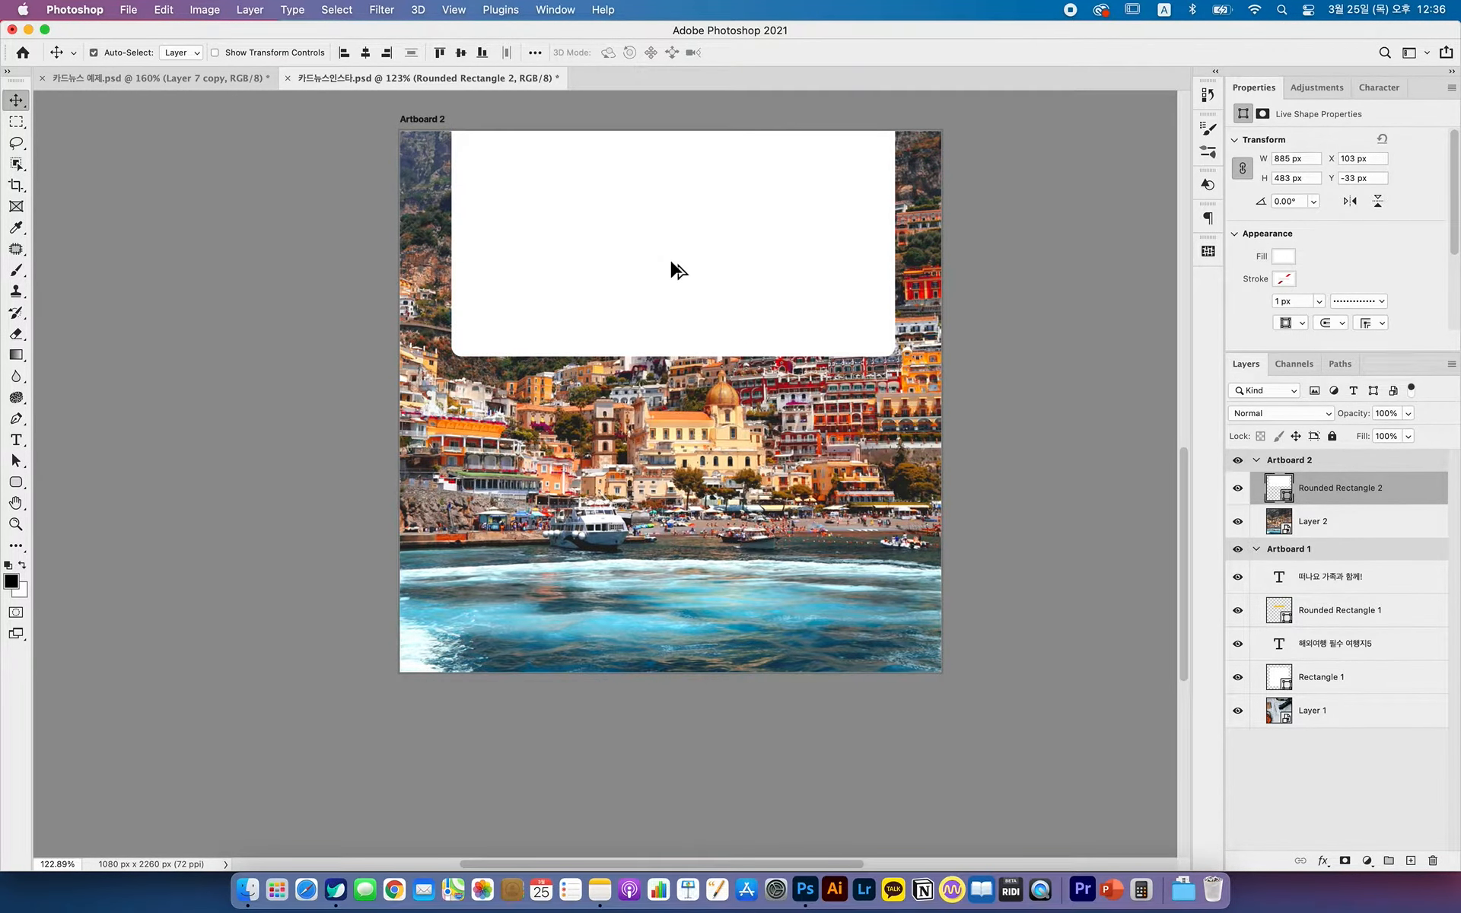
pyautogui.moveTo(675, 268); pyautogui.dragTo(675, 495)
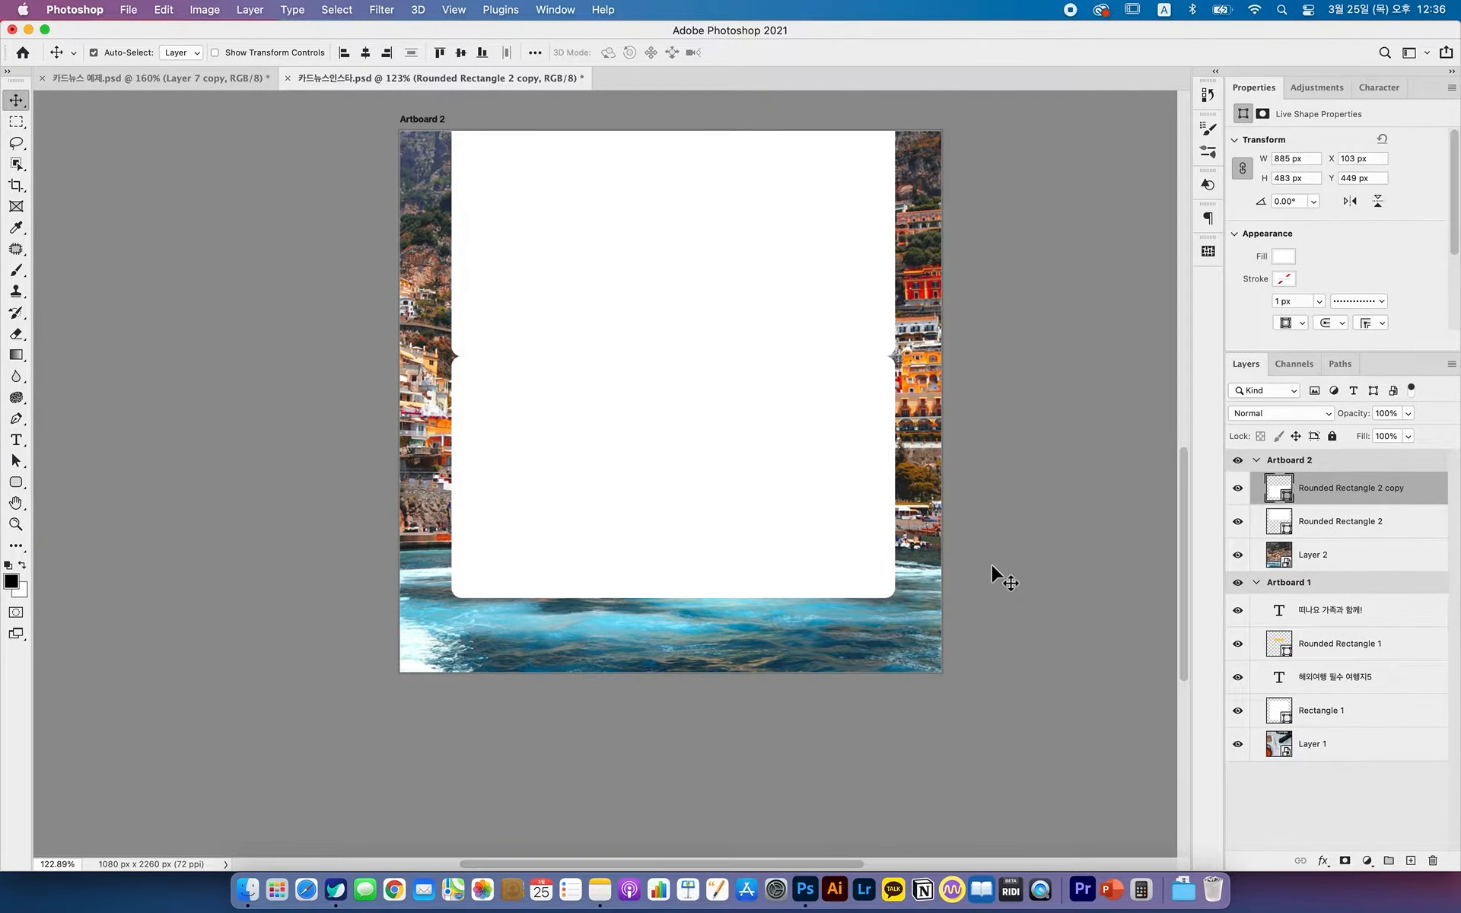
pyautogui.press('super+z')
# - Compare the panel proportions with the example card and raise the white rectangle to Y -73 px
pyautogui.click(190, 80)
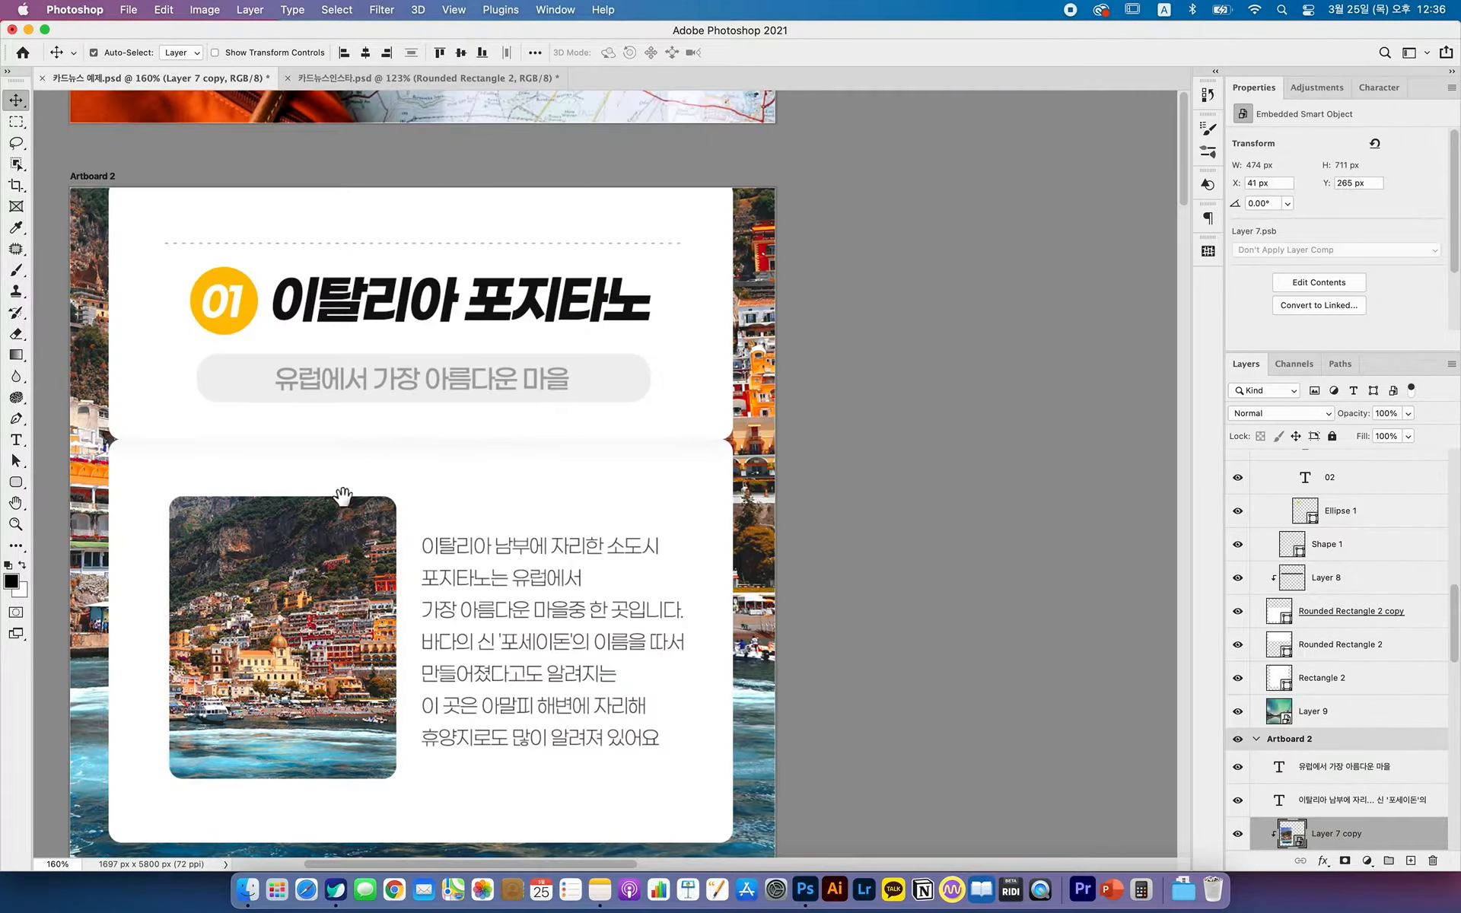
pyautogui.moveTo(342, 497); pyautogui.dragTo(414, 344)
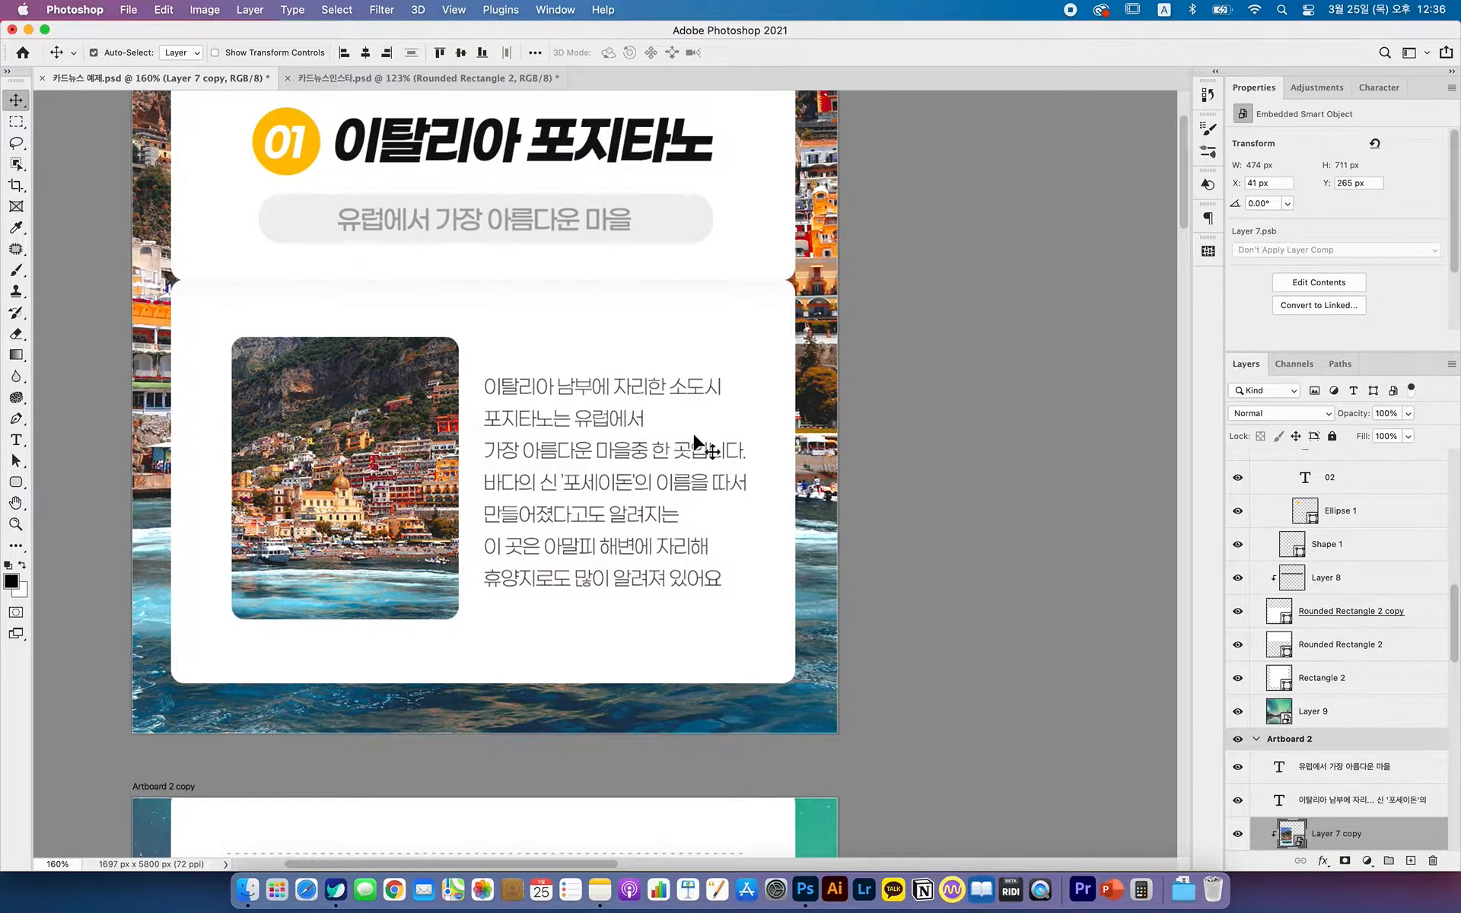
pyautogui.moveTo(723, 423); pyautogui.dragTo(730, 299)
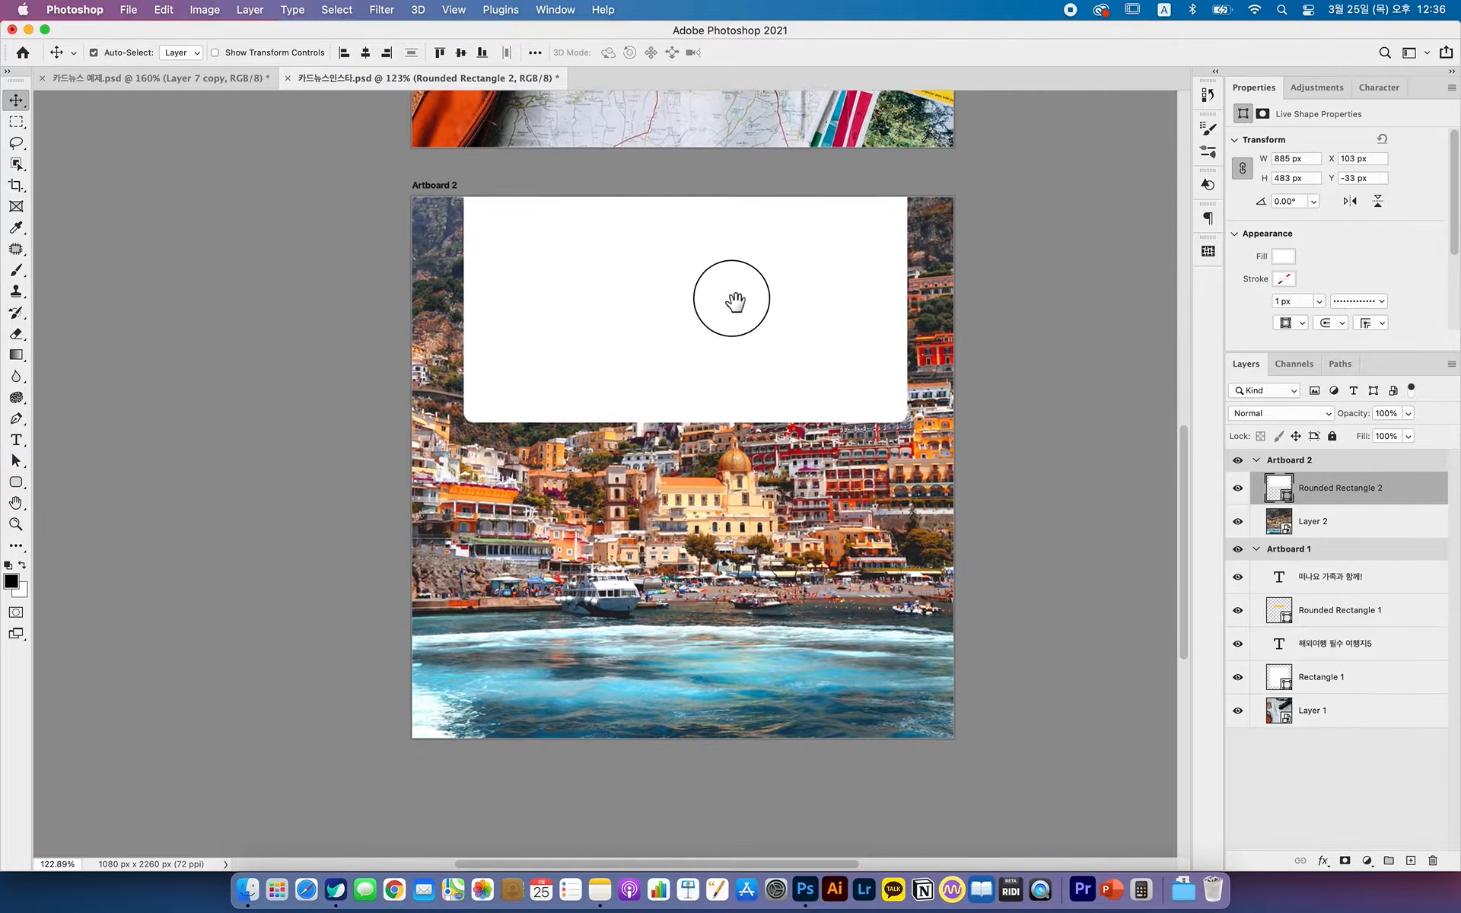
pyautogui.moveTo(704, 156); pyautogui.dragTo(698, 241)
pyautogui.moveTo(682, 422); pyautogui.dragTo(658, 252)
pyautogui.moveTo(644, 382); pyautogui.dragTo(678, 339)
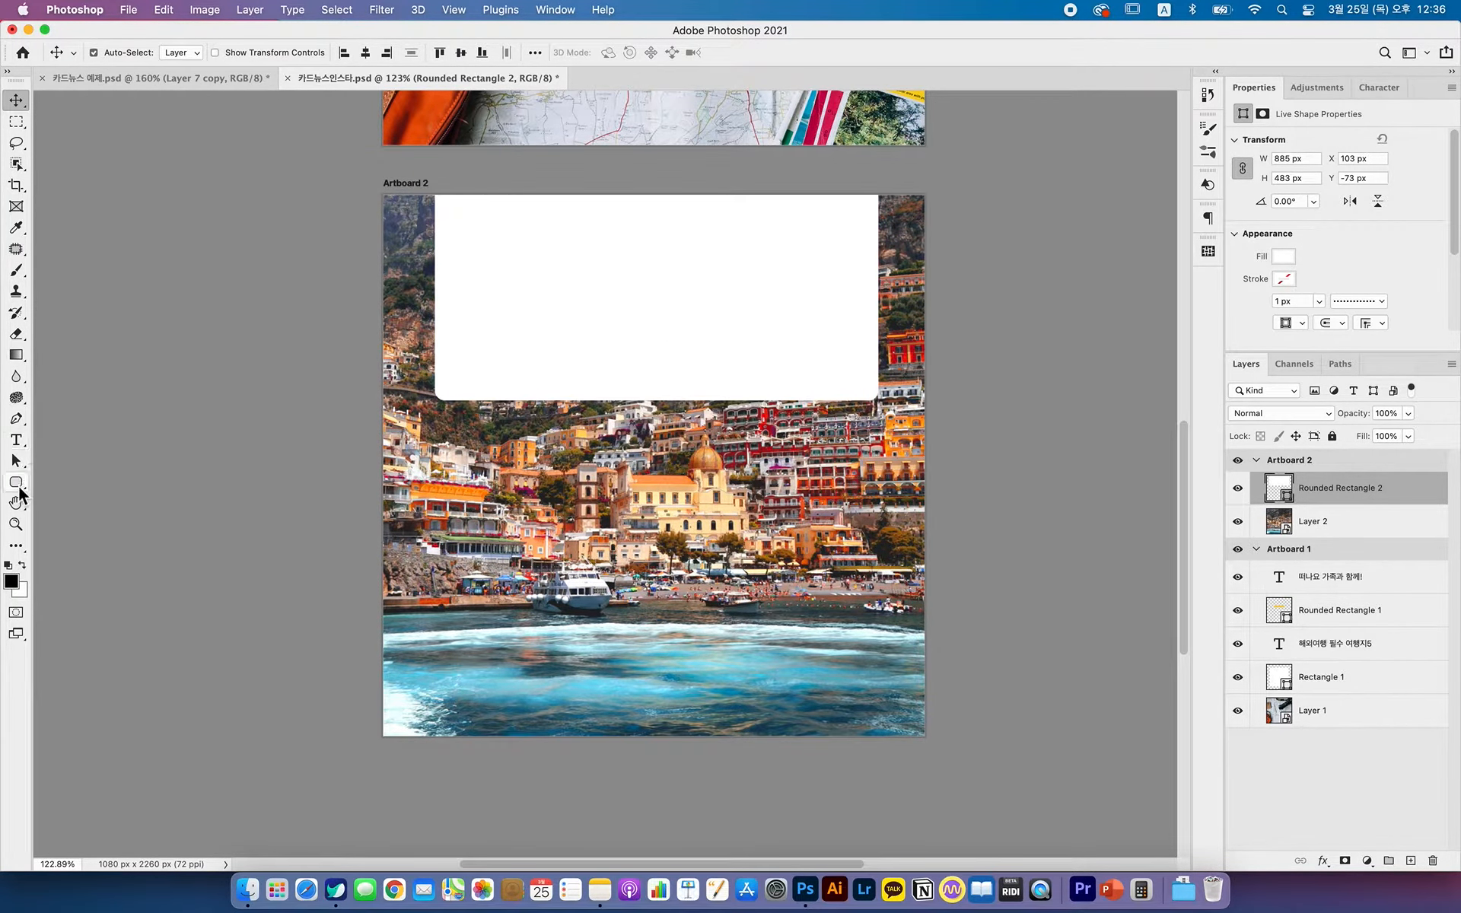
# - Draw a second white rounded rectangle about 880 × 577 px and snap it directly below the first, aligned to its left edge
pyautogui.click(16, 484)
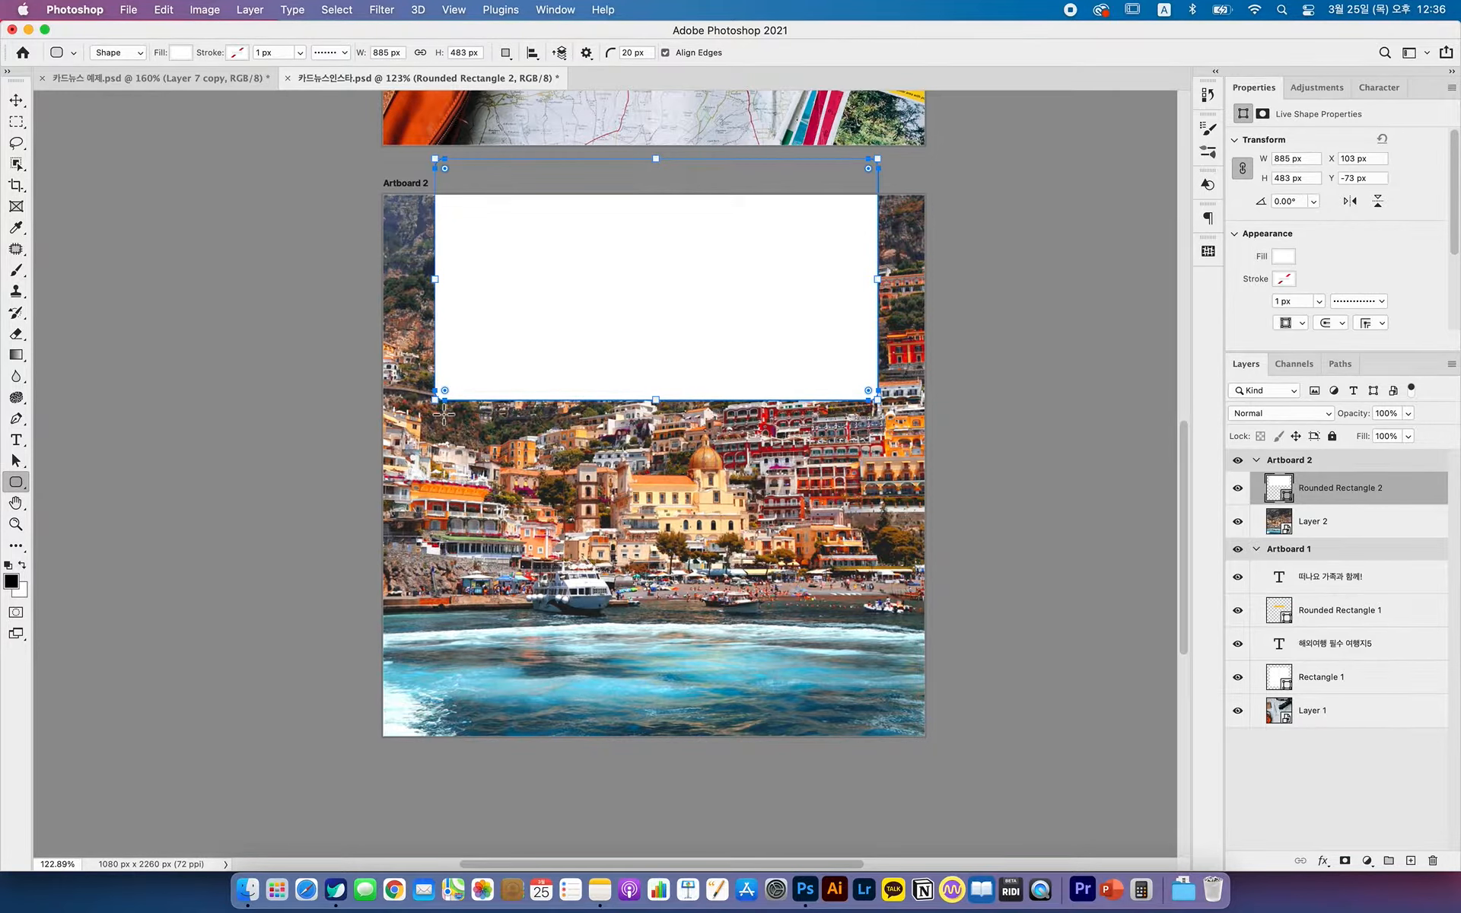
pyautogui.moveTo(442, 414); pyautogui.dragTo(881, 701)
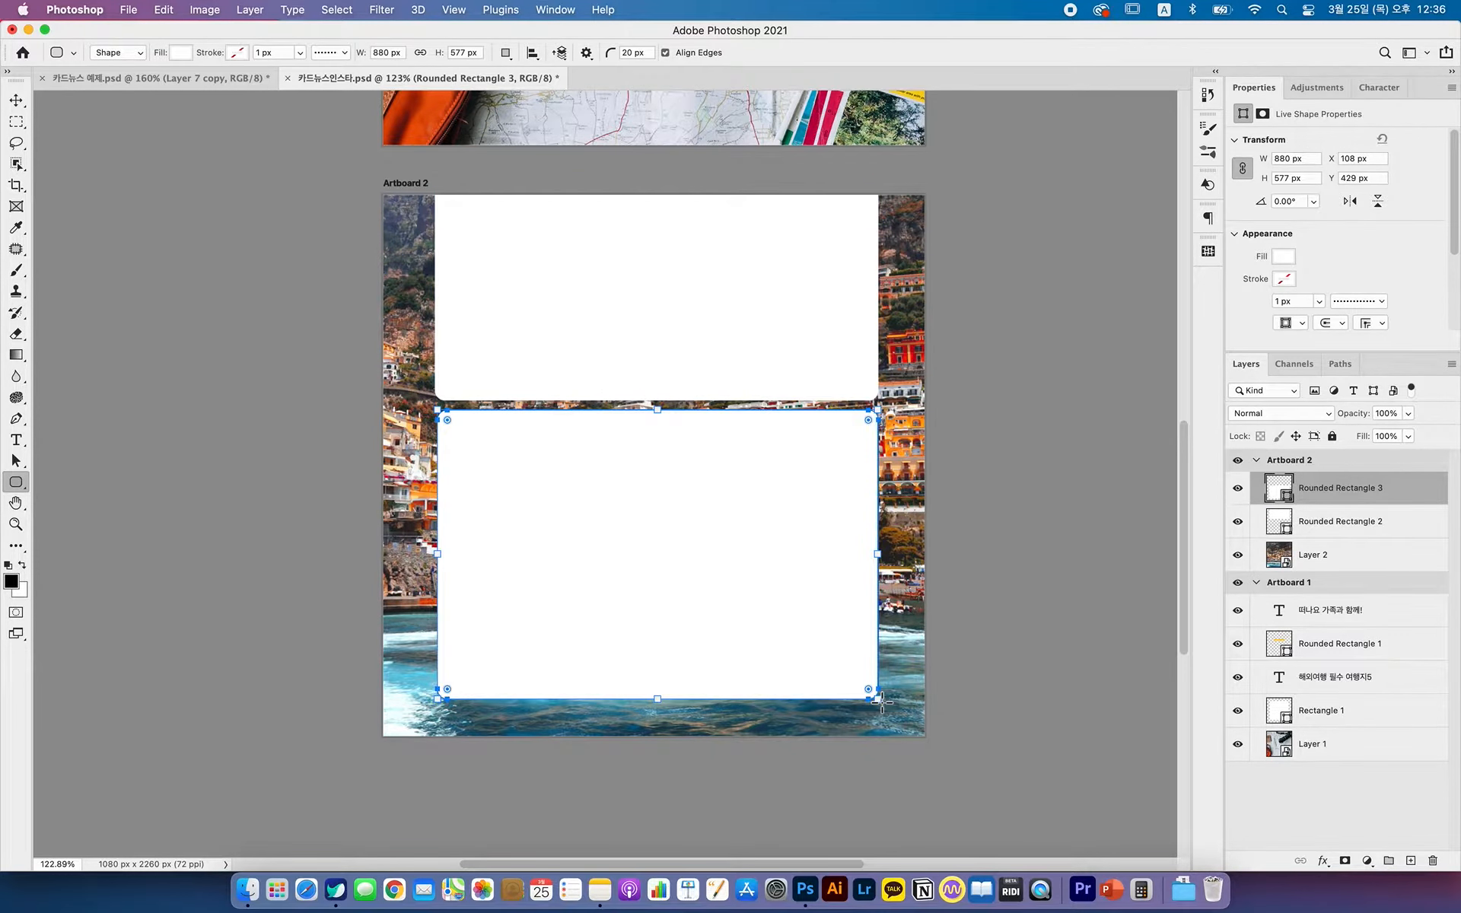
pyautogui.press('v')
pyautogui.moveTo(567, 501); pyautogui.dragTo(562, 493)
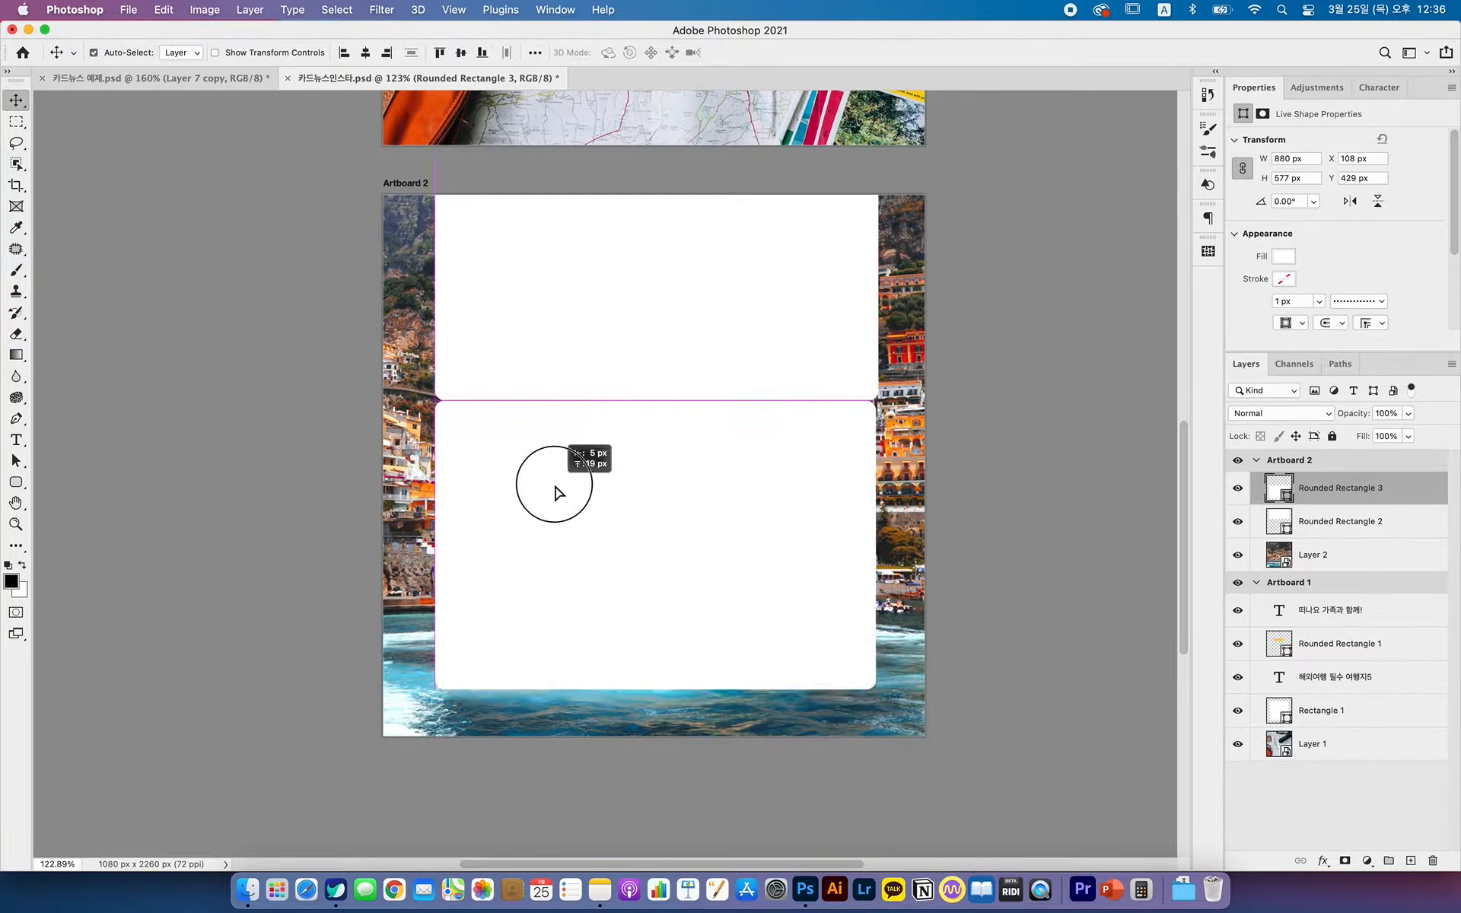
pyautogui.click(962, 489)
# - Scale the lower rectangle to 100.63% to match the upper one's width, and place it directly beneath at X 103 px, Y 410.38 px
pyautogui.click(742, 516)
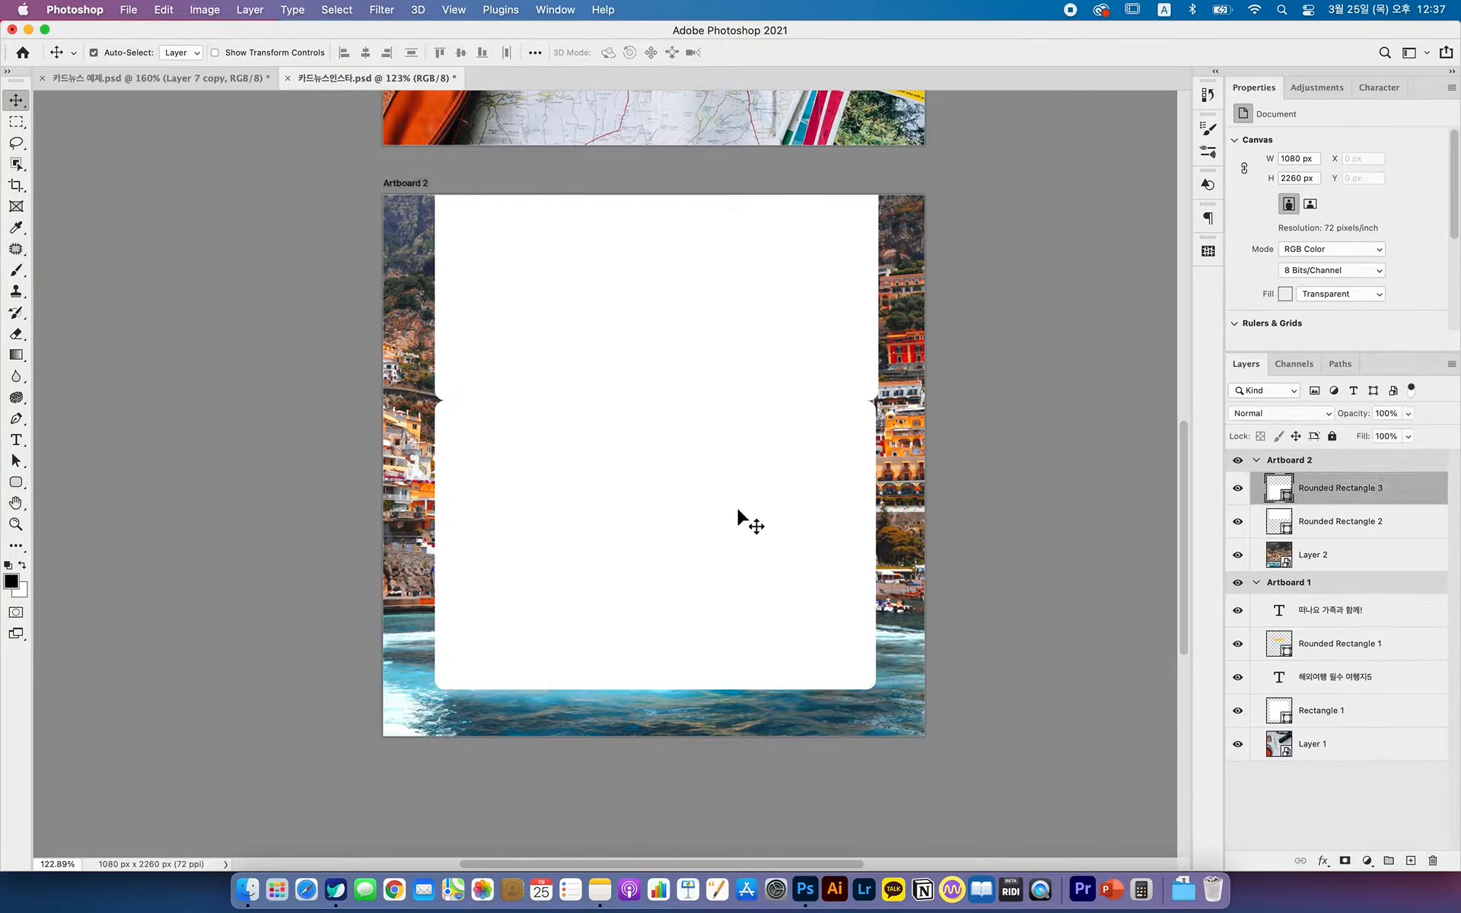
pyautogui.moveTo(743, 517); pyautogui.dragTo(746, 382)
pyautogui.press('super+t')
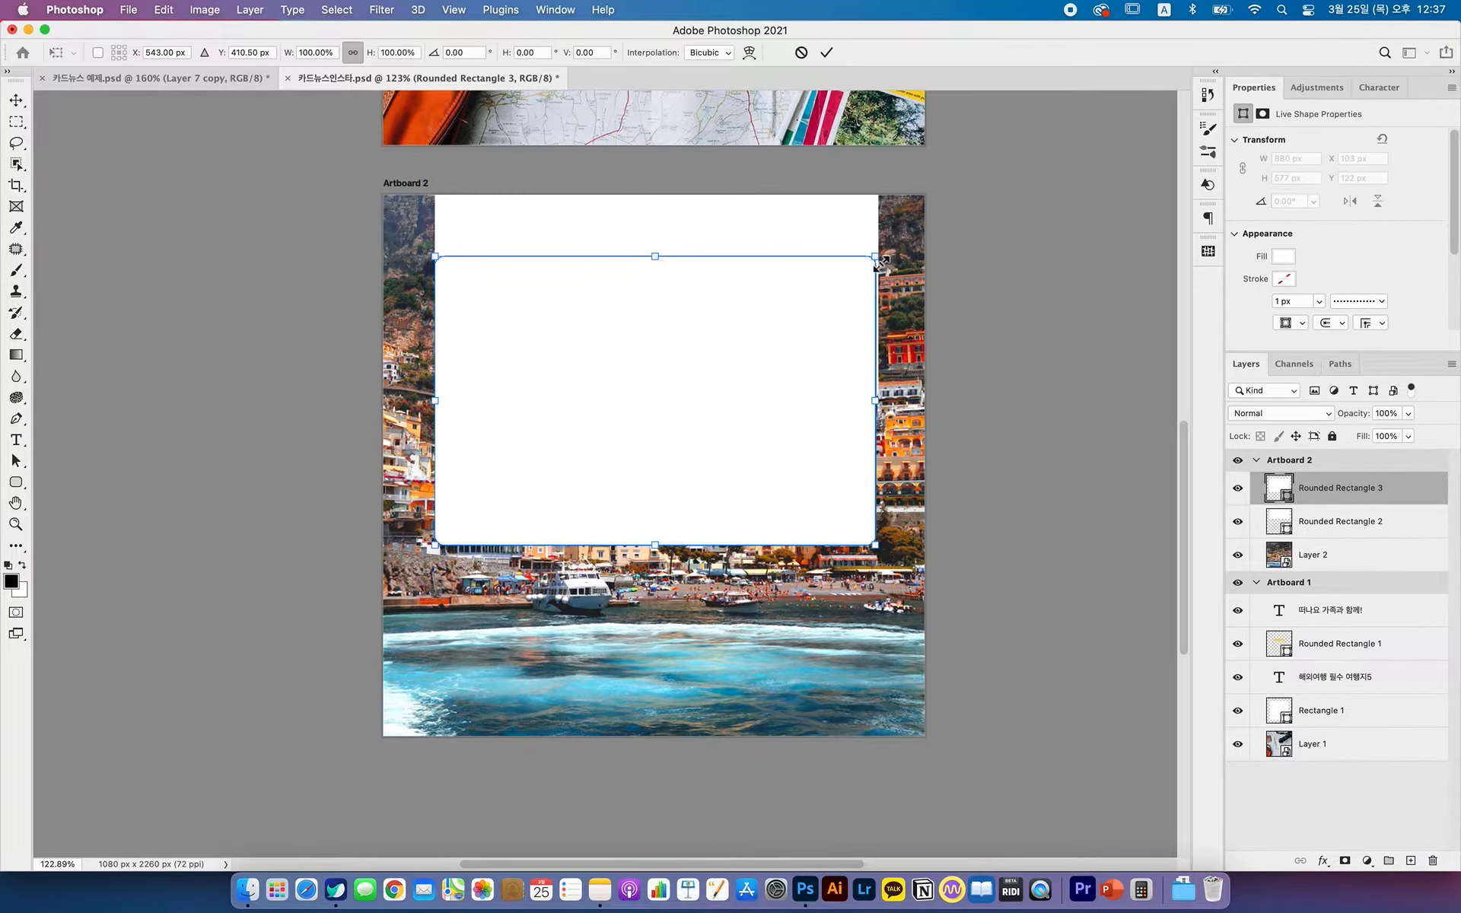
pyautogui.moveTo(876, 263)
pyautogui.mouseDown()
pyautogui.moveTo(881, 242)
pyautogui.moveTo(871, 253)
pyautogui.mouseUp()
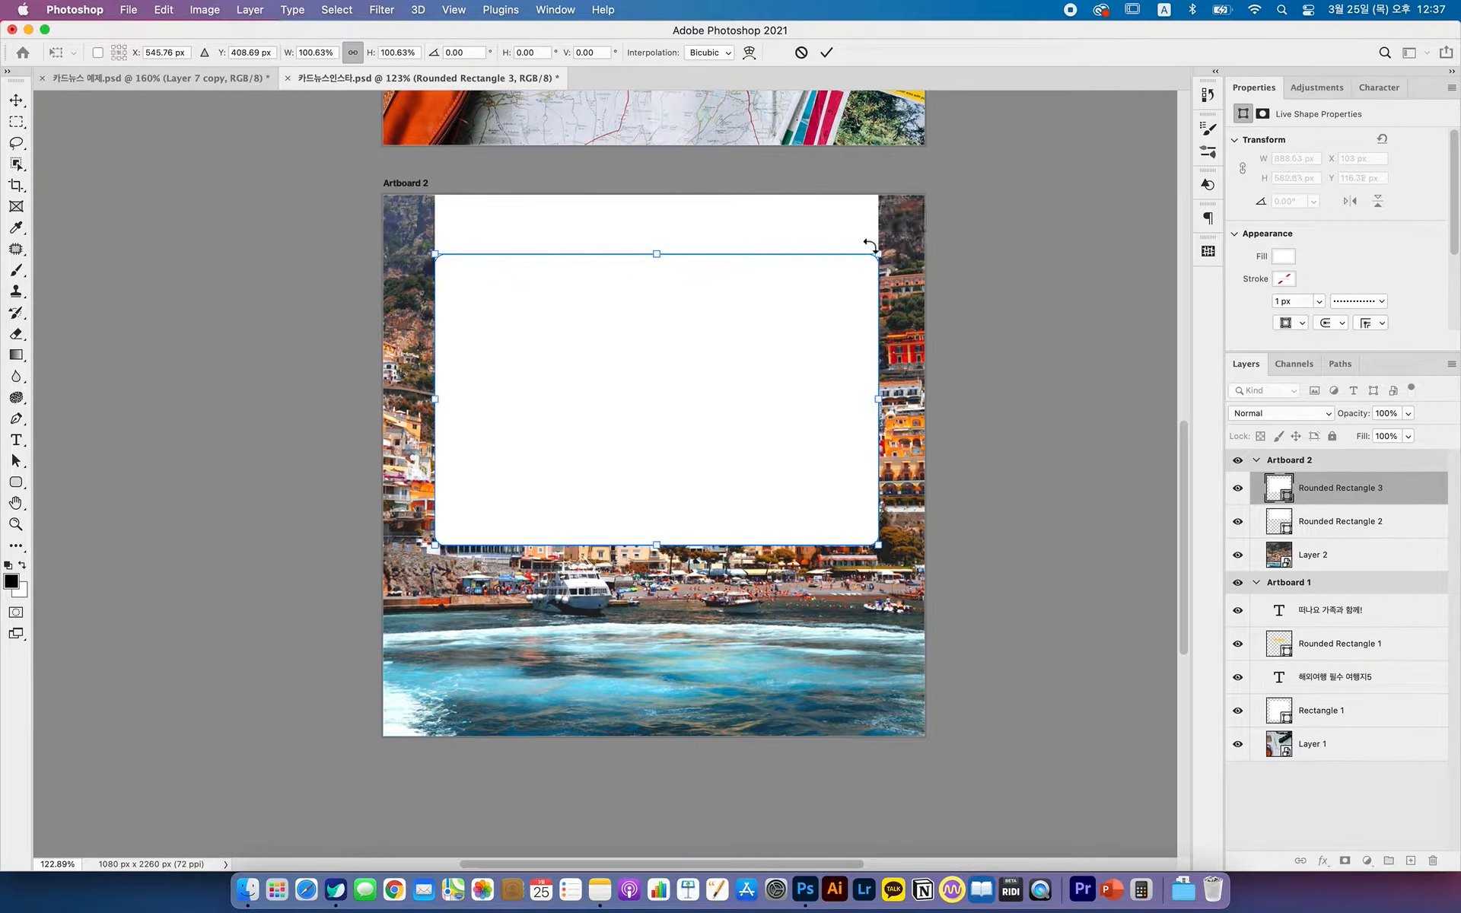
pyautogui.press('Return')
pyautogui.moveTo(830, 379); pyautogui.dragTo(830, 524)
pyautogui.click(1023, 524)
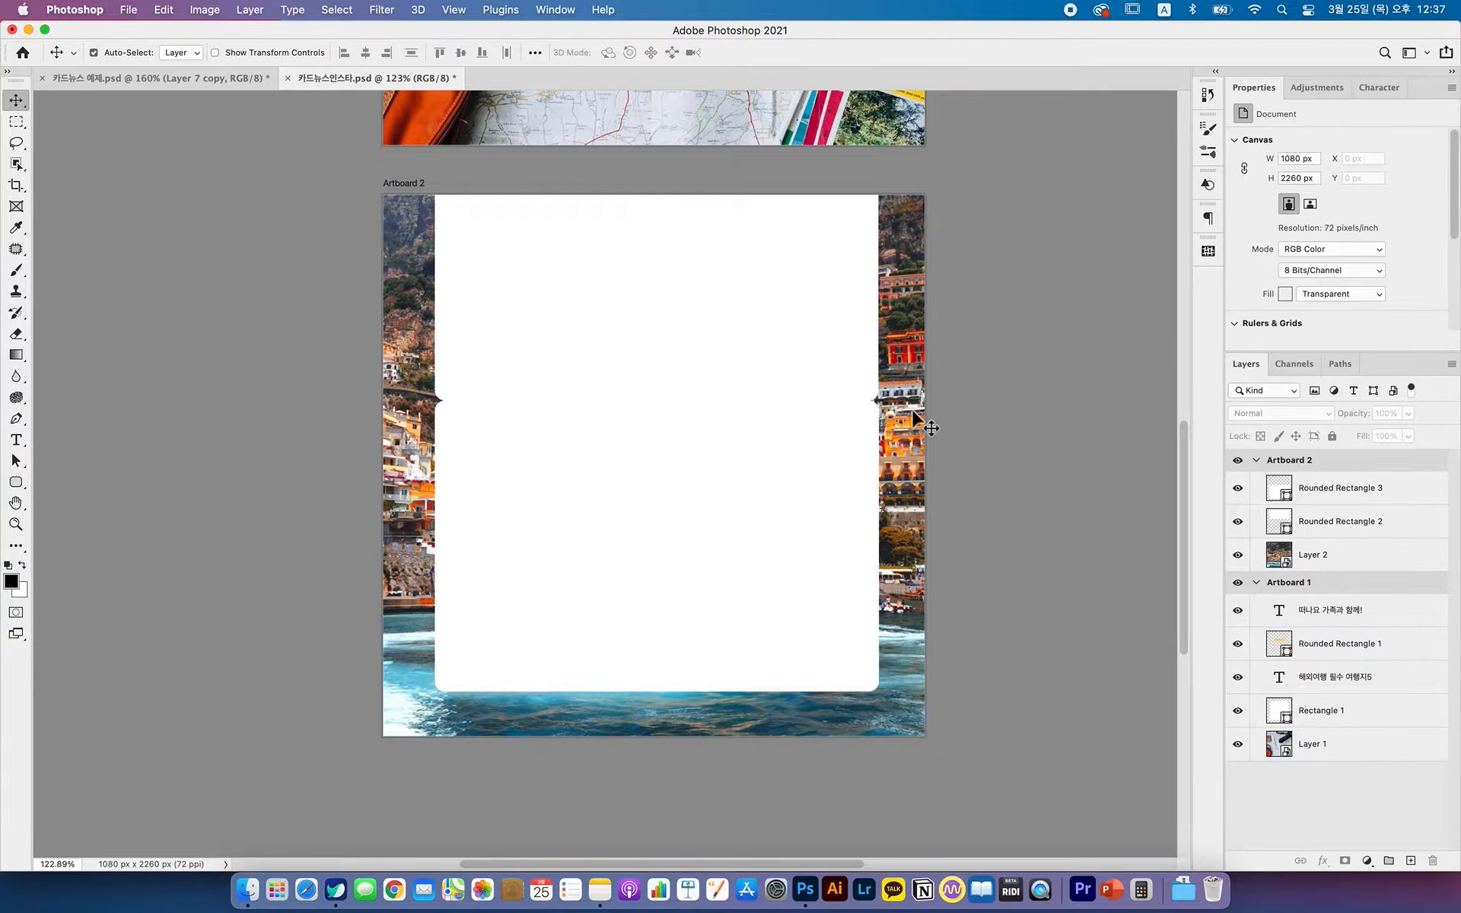
# - Add an empty layer directly above the lower white rounded rectangle on Artboard 2
pyautogui.click(799, 474)
pyautogui.click(1239, 488)
pyautogui.click(1238, 488)
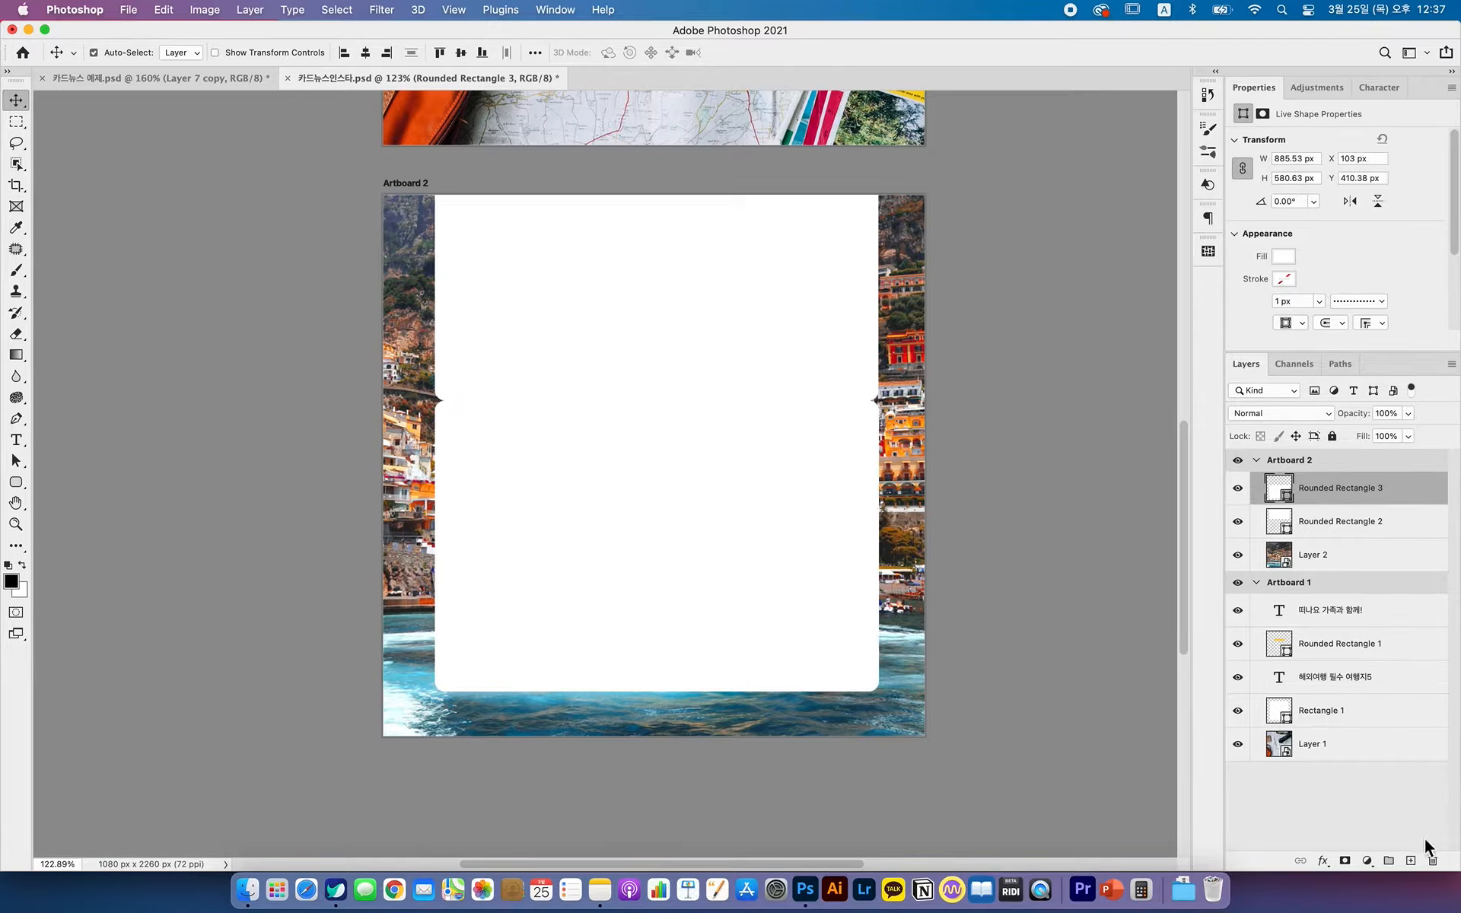
pyautogui.click(1413, 861)
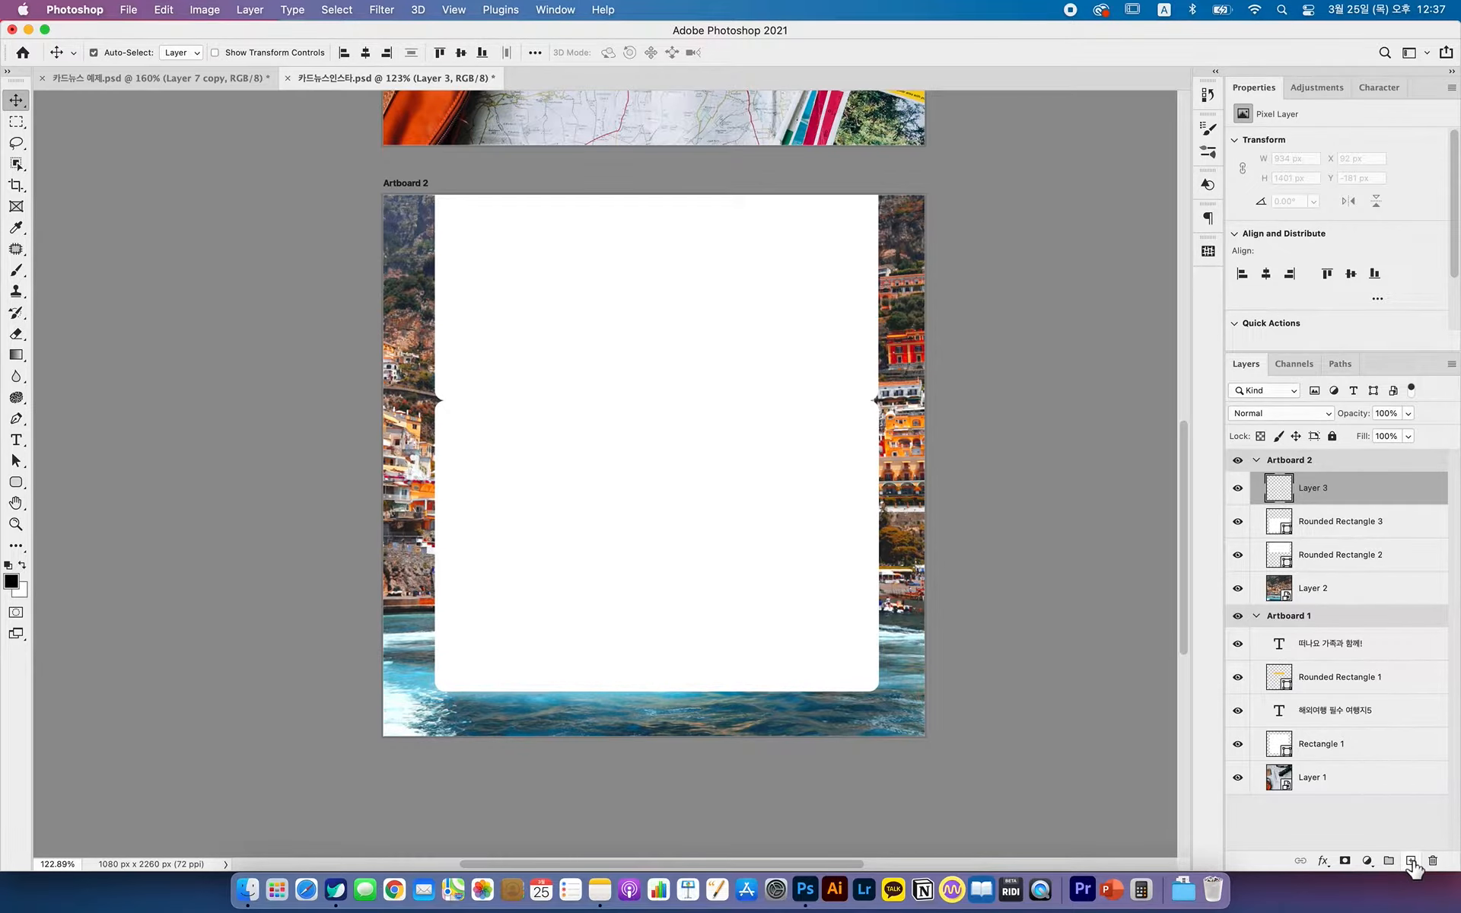
# - Prepare the Brush tool with black as the foreground colour and the Soft Round preset from General Brushes
pyautogui.click(15, 275)
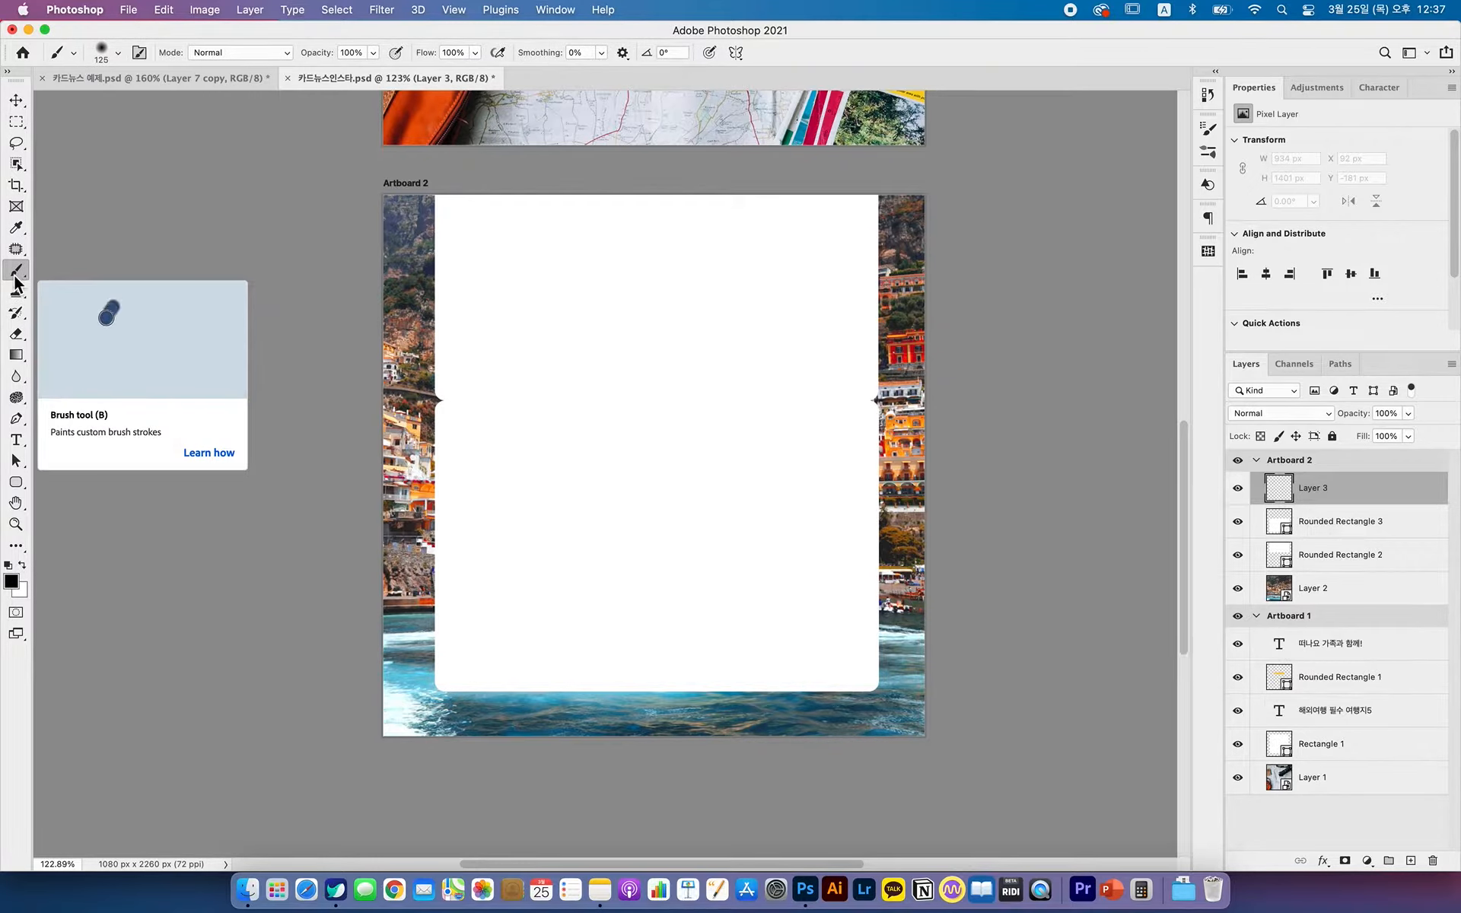
pyautogui.click(13, 591)
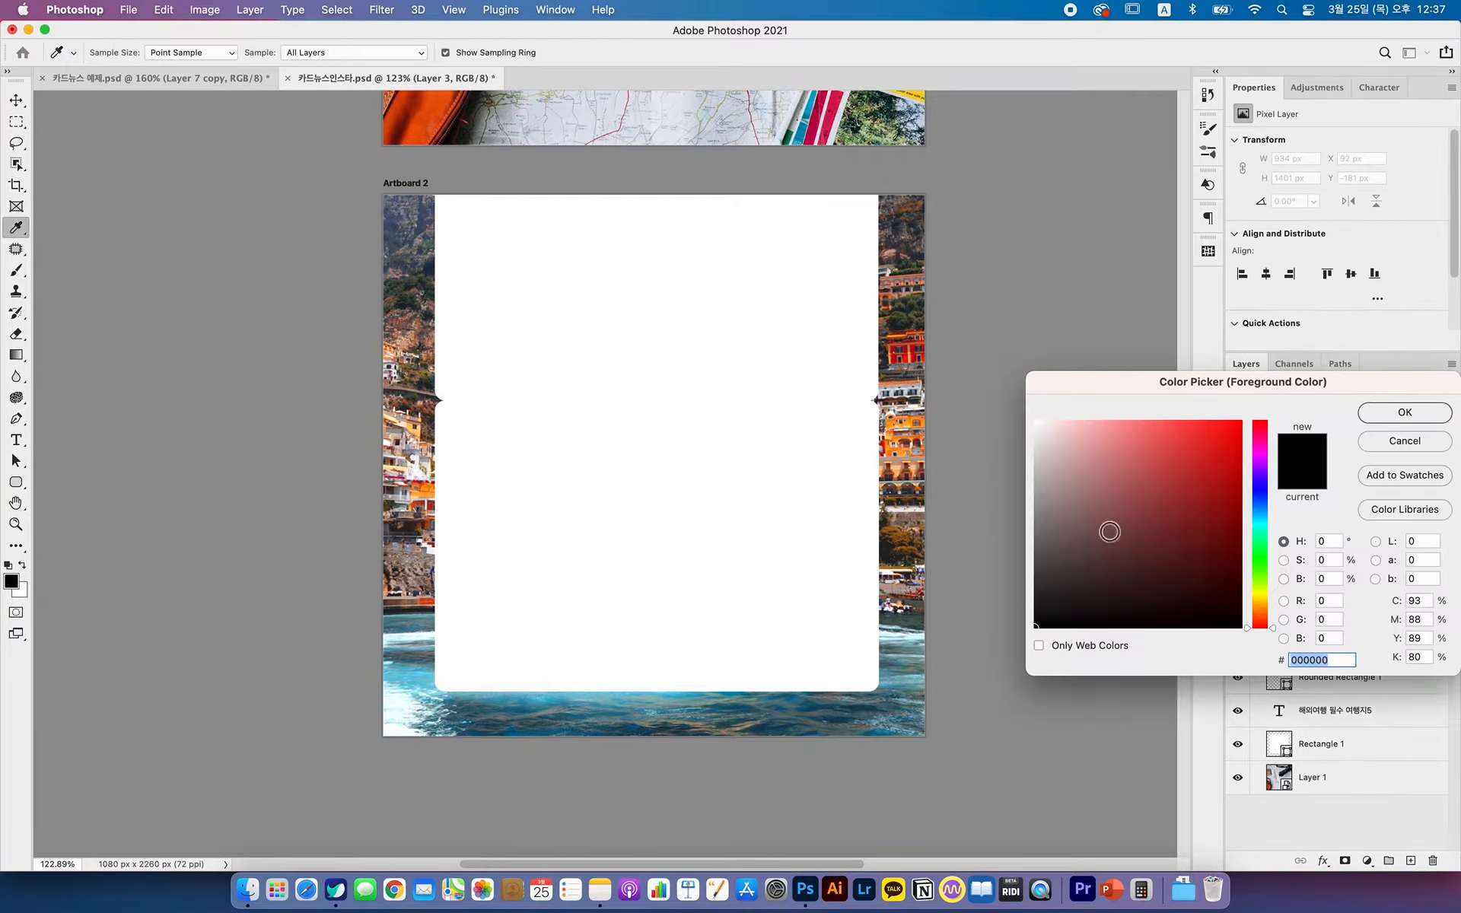
pyautogui.click(1392, 420)
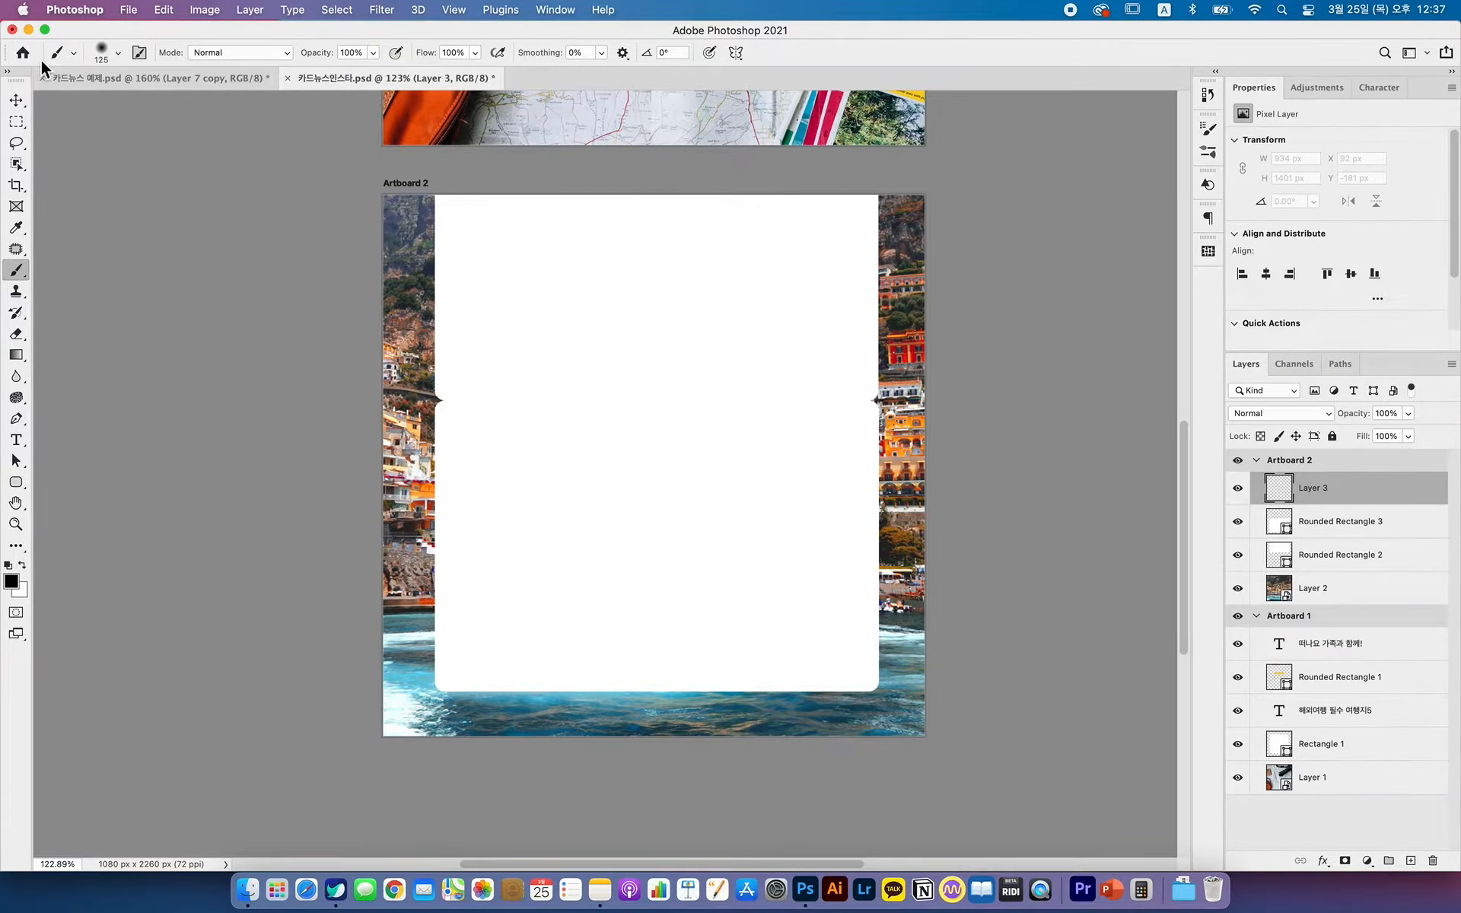
pyautogui.click(118, 60)
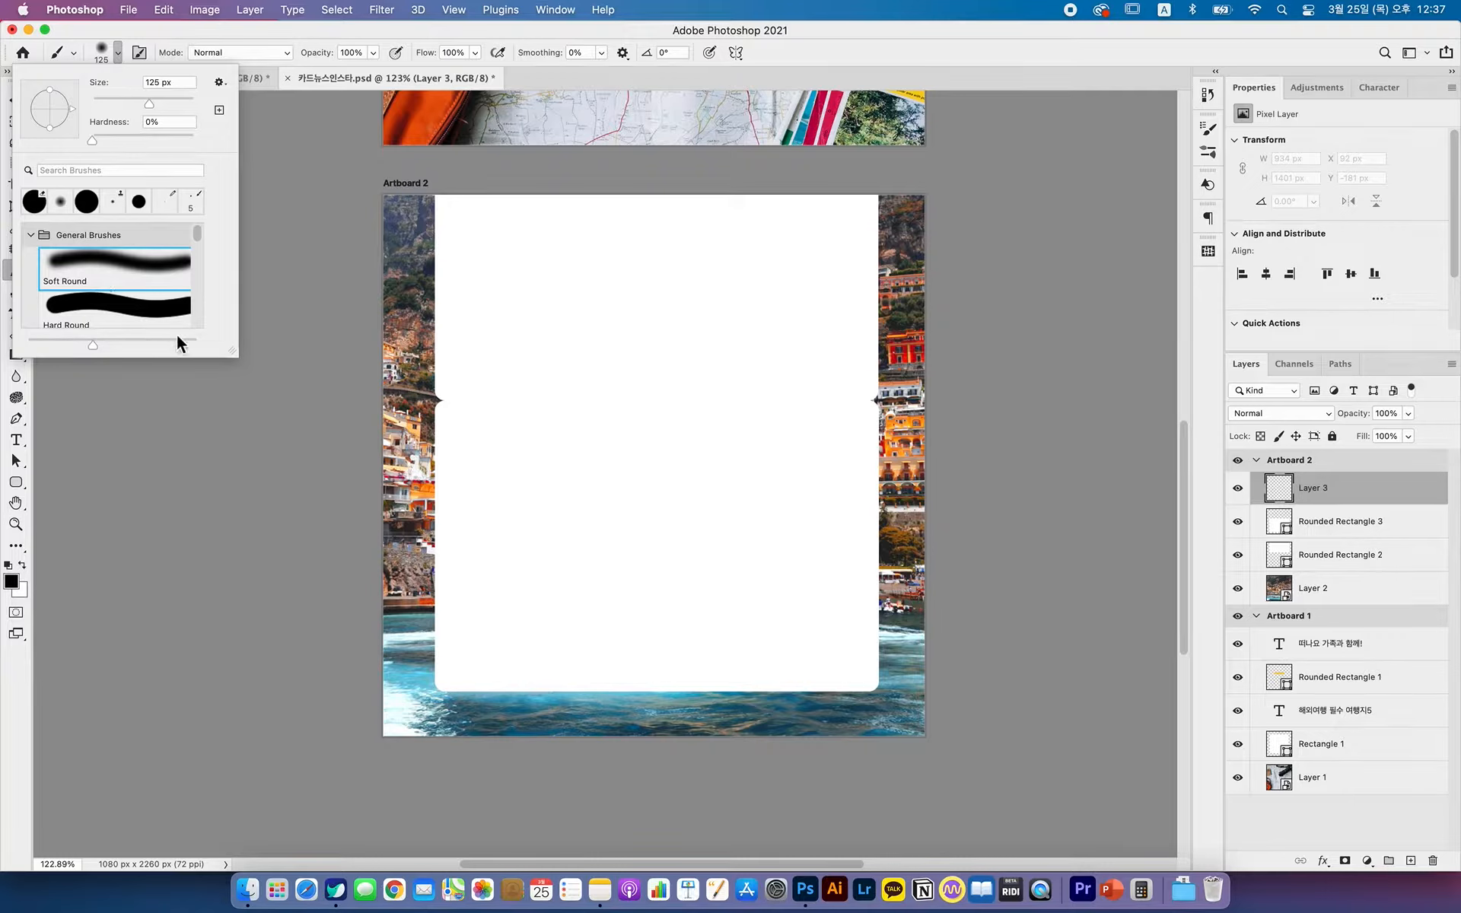
pyautogui.moveTo(232, 354); pyautogui.dragTo(335, 536)
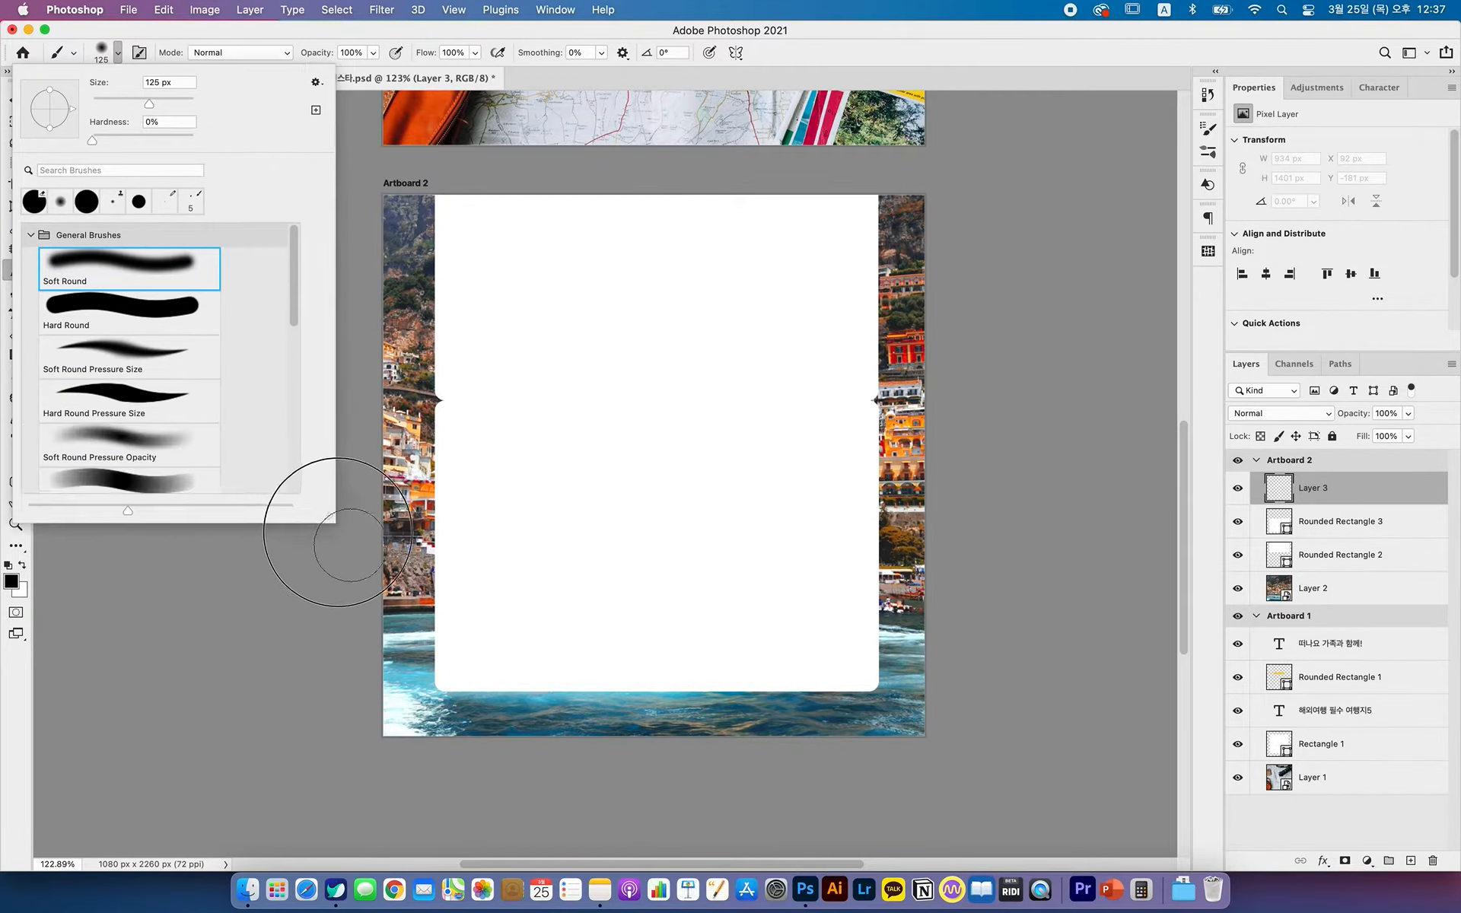
pyautogui.click(115, 266)
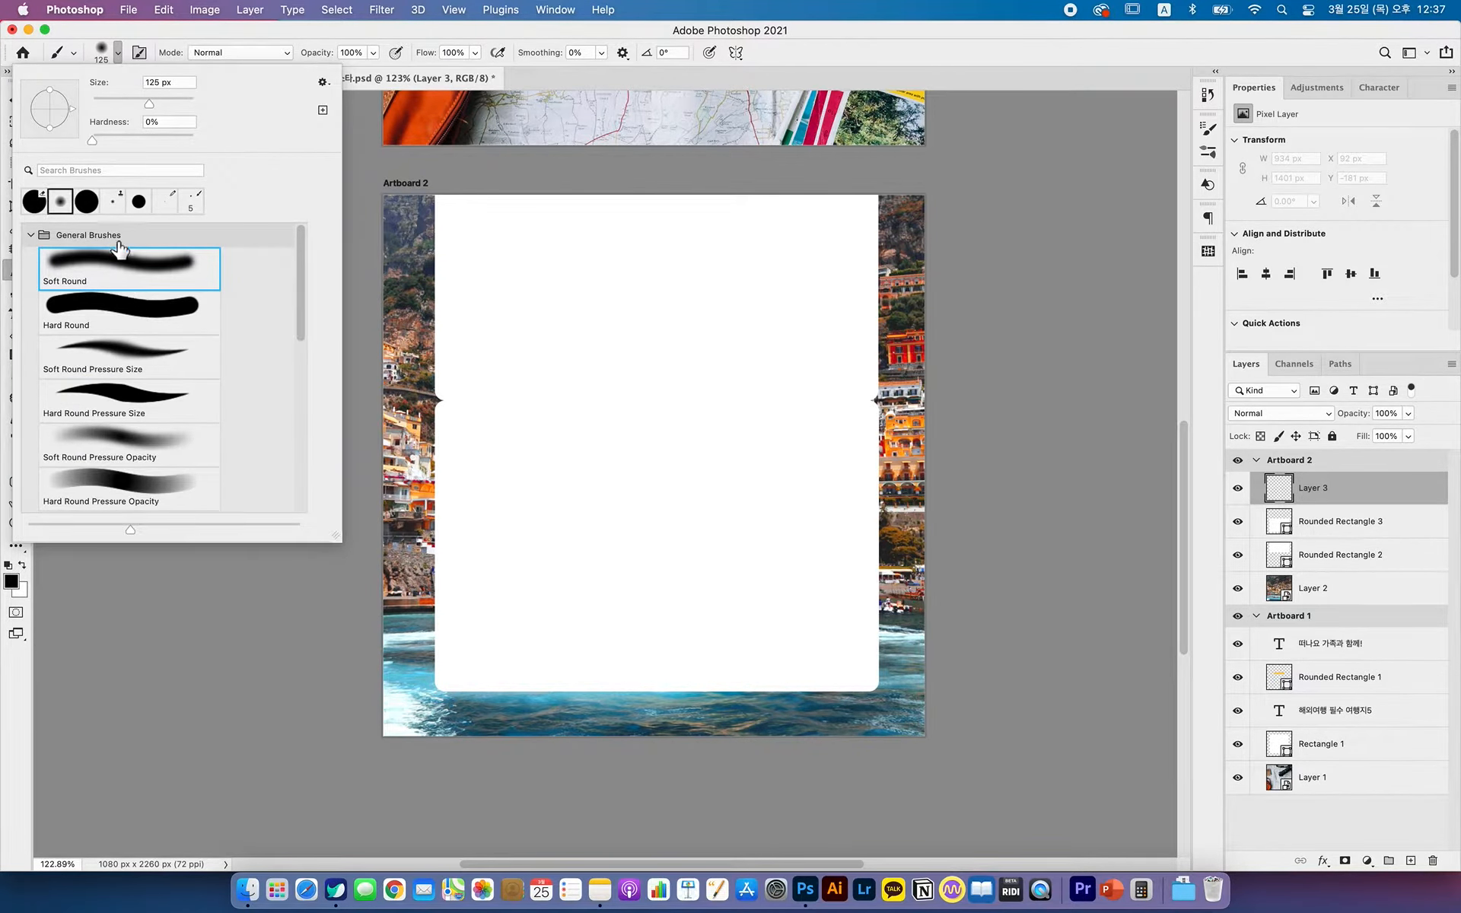
pyautogui.click(32, 236)
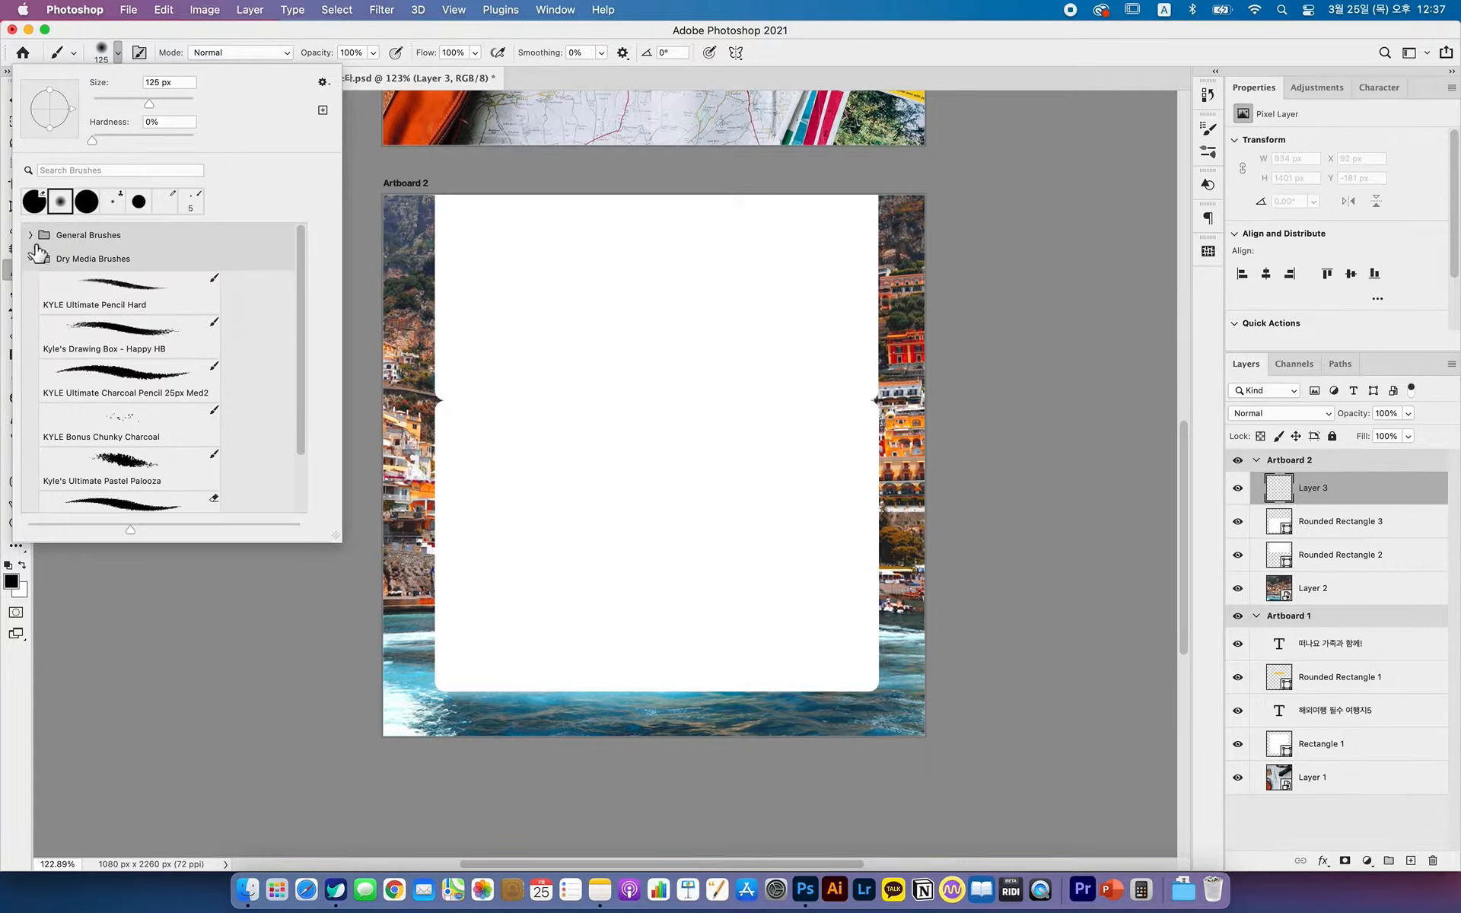
pyautogui.click(32, 236)
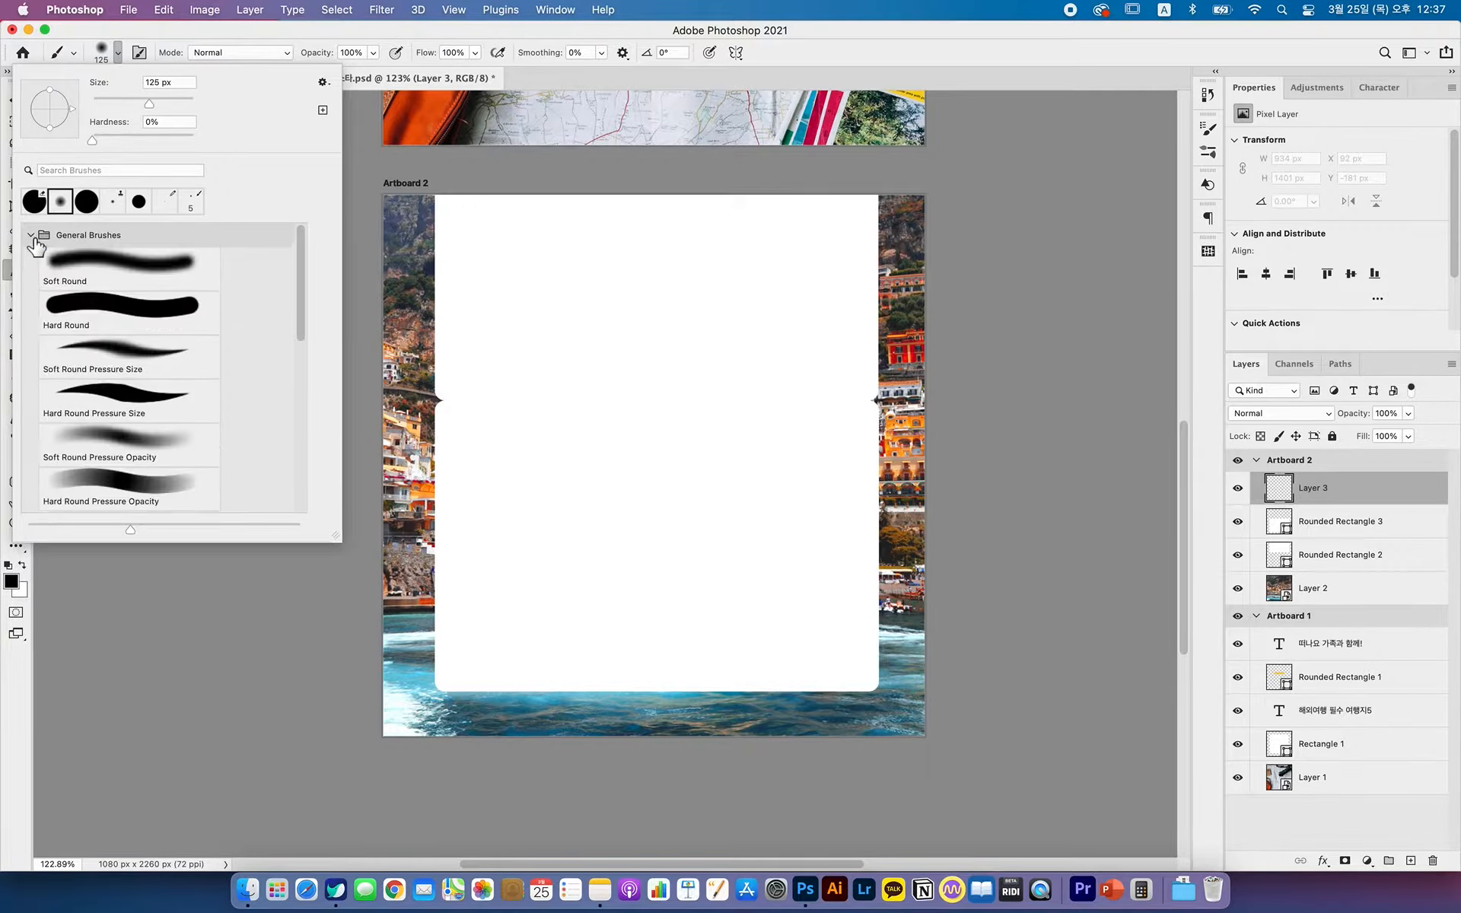
pyautogui.click(89, 265)
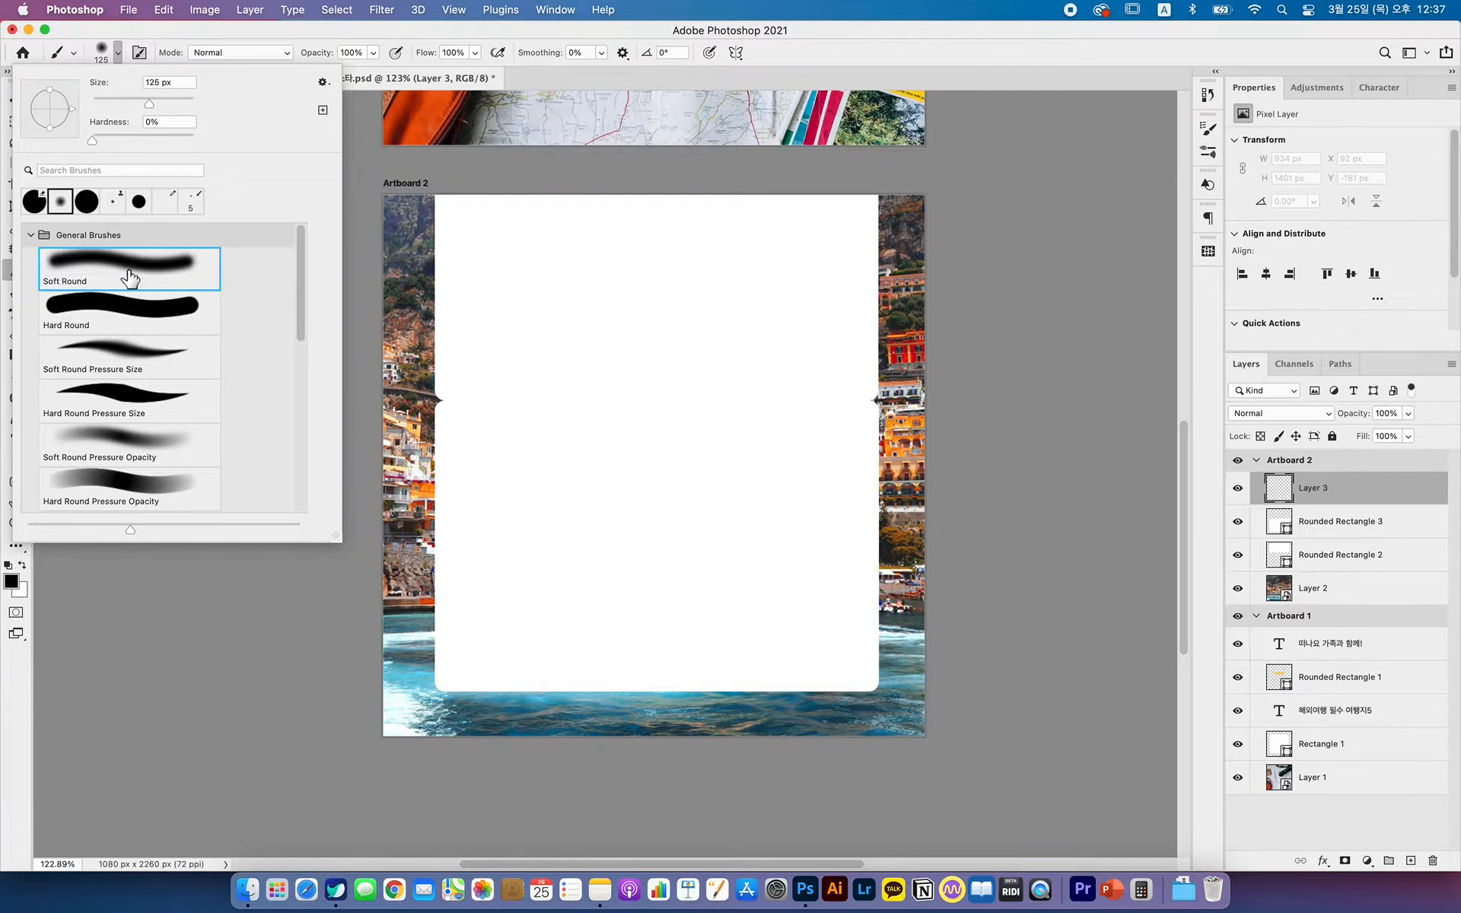
pyautogui.doubleClick(169, 278)
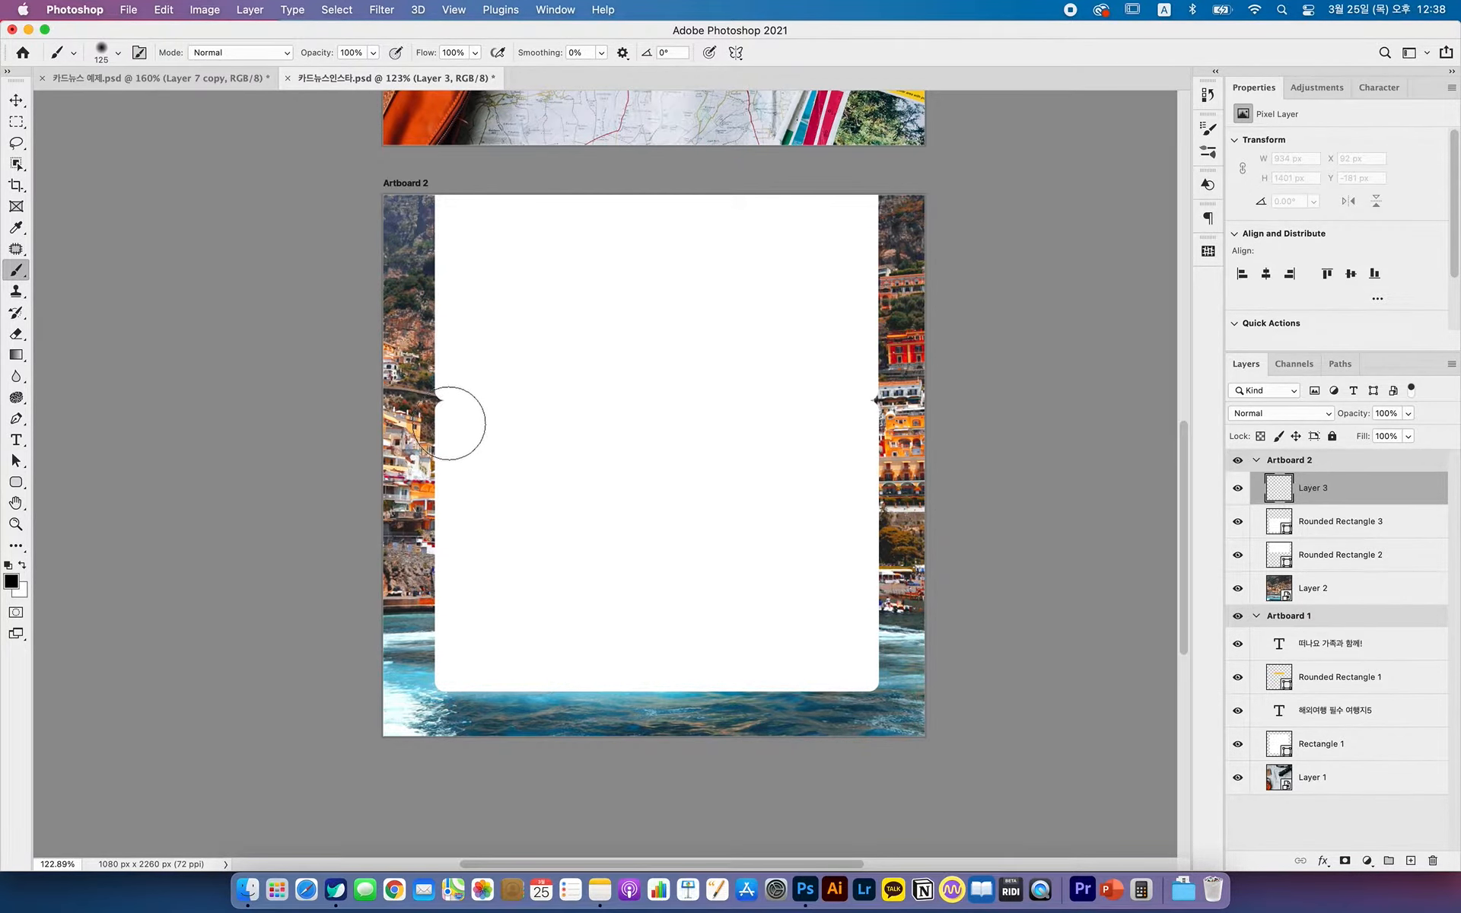
# - Paint a straight soft black stroke with a 45 px brush along the seam between the two white panels, from edge to edge
pyautogui.press('[')
pyautogui.press('[')
pyautogui.press('[')
pyautogui.press('[')
pyautogui.press('[')
pyautogui.press('[')
pyautogui.press('[')
pyautogui.press(']')
pyautogui.press(']')
pyautogui.press(']')
pyautogui.press('[')
pyautogui.press('[')
pyautogui.press('[')
pyautogui.press(']')
pyautogui.press(']')
pyautogui.press(']')
pyautogui.press(']')
pyautogui.press('[')
pyautogui.press('[')
pyautogui.press('[')
pyautogui.click(442, 411)
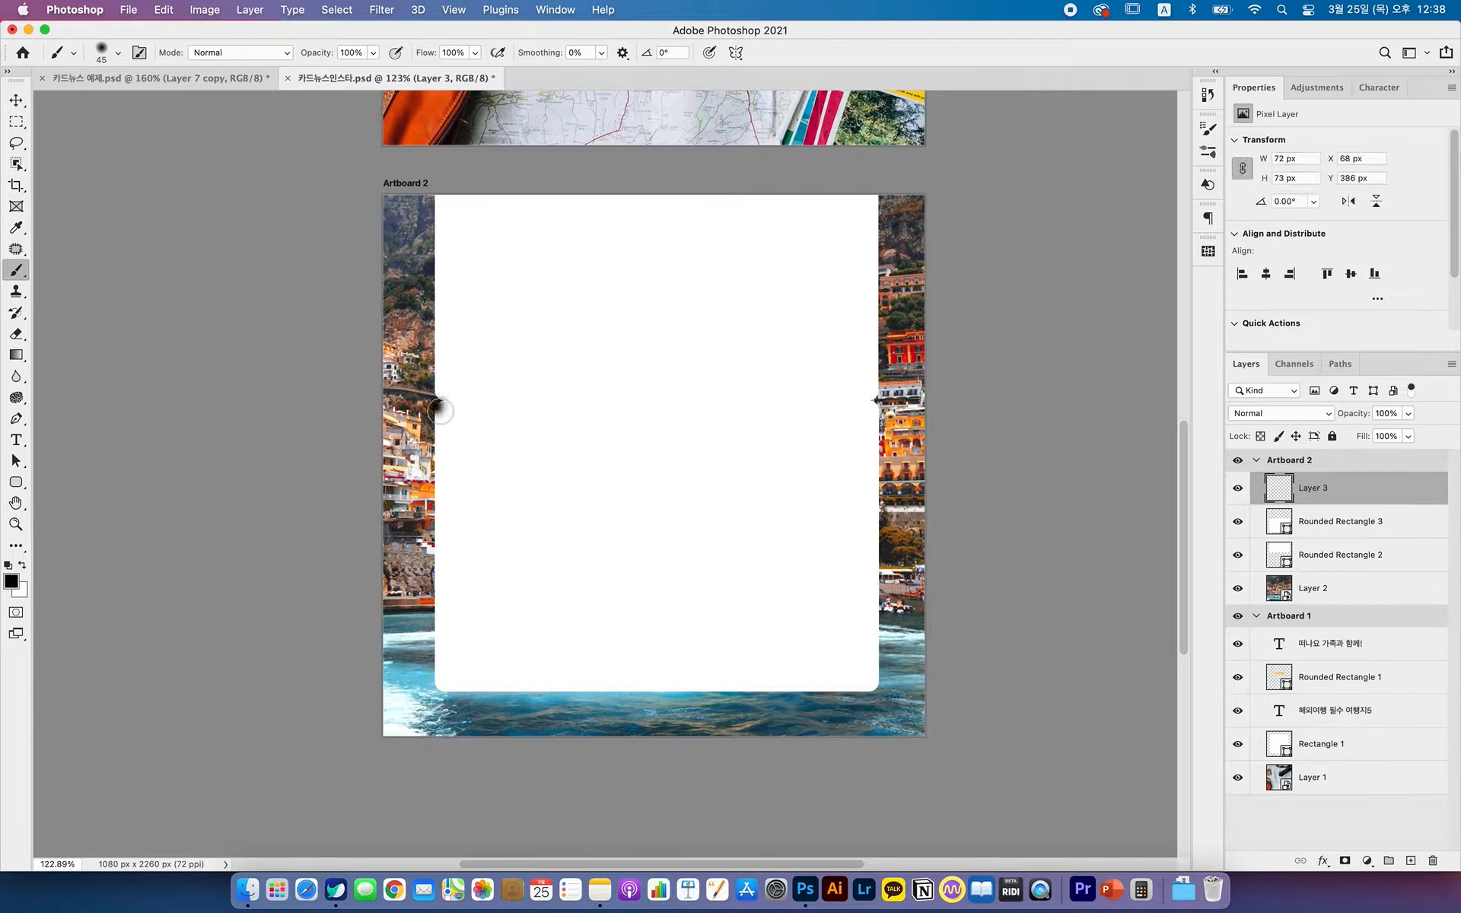
pyautogui.keyDown('shift'); pyautogui.click(876, 400); pyautogui.keyUp('shift')
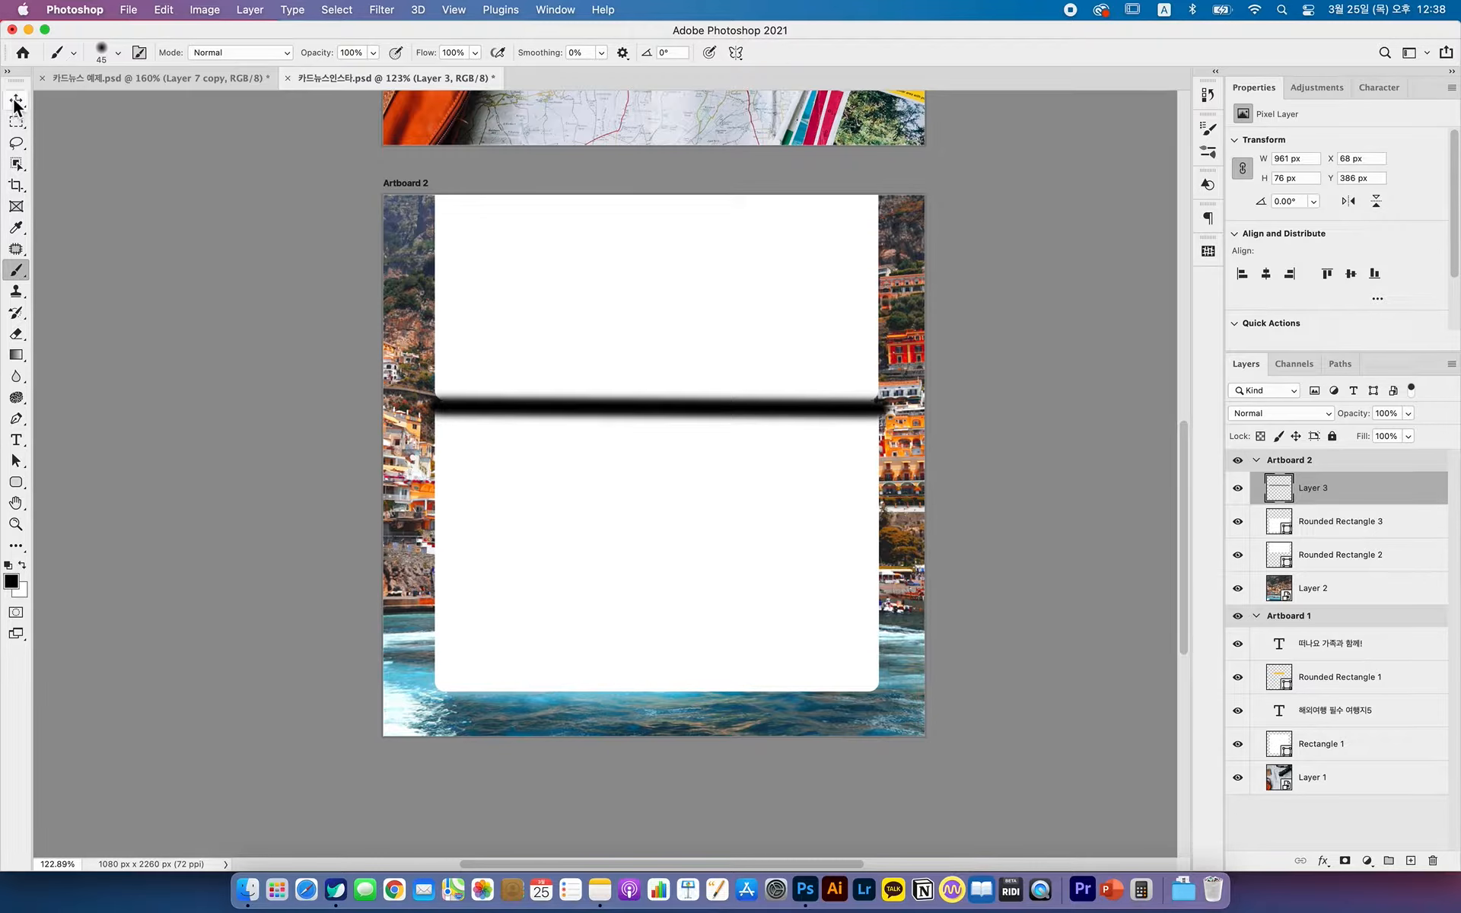
# - Hide the upper white rectangle and clip the painted stroke layer to the lower rounded rectangle
pyautogui.click(1240, 490)
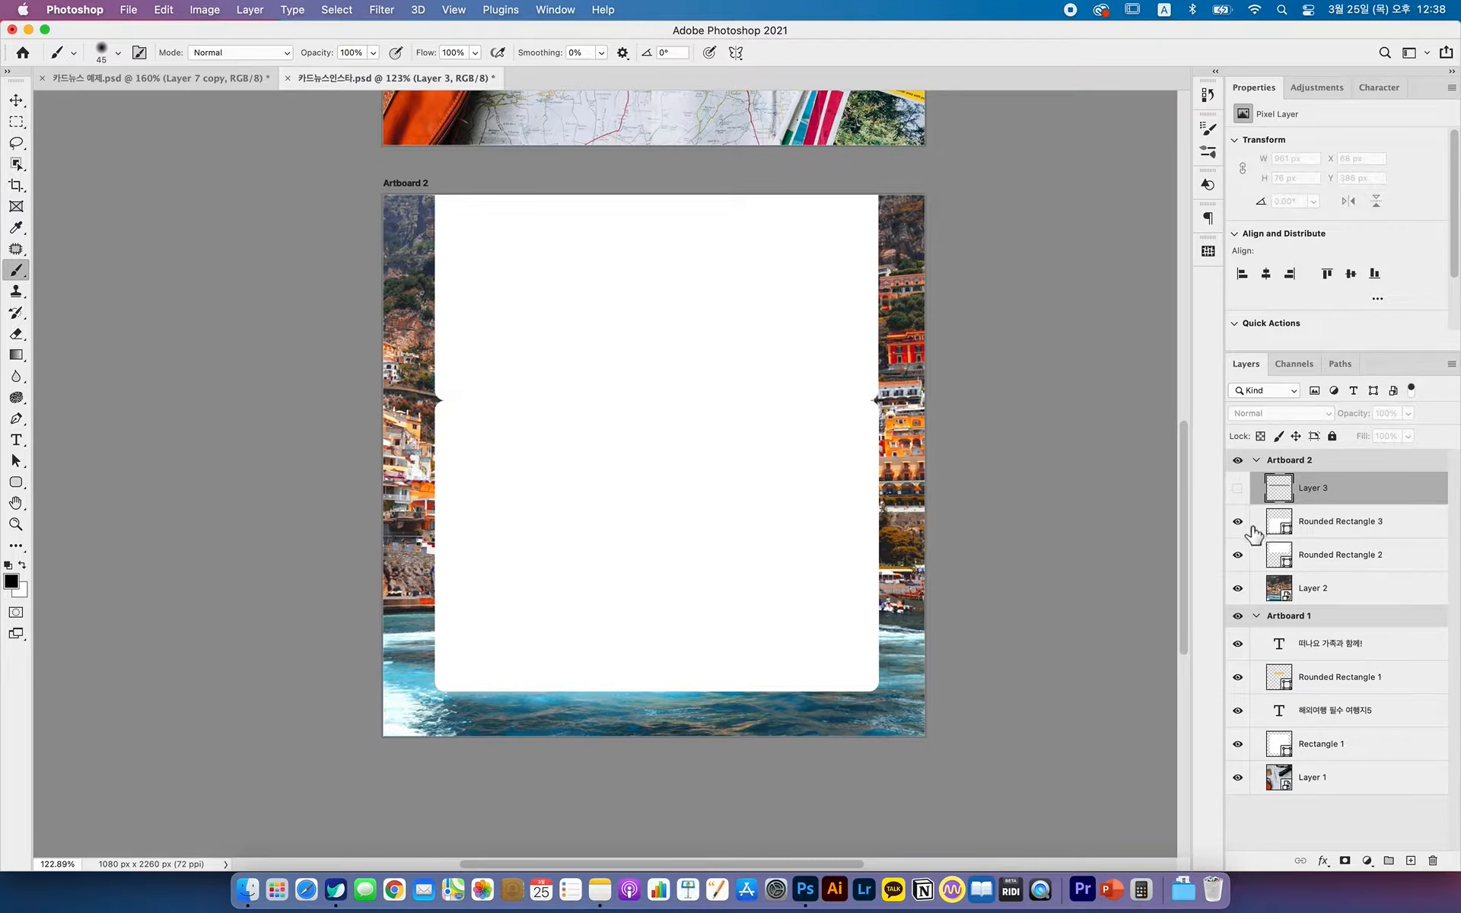
pyautogui.click(1239, 522)
pyautogui.click(1239, 522)
pyautogui.click(1238, 555)
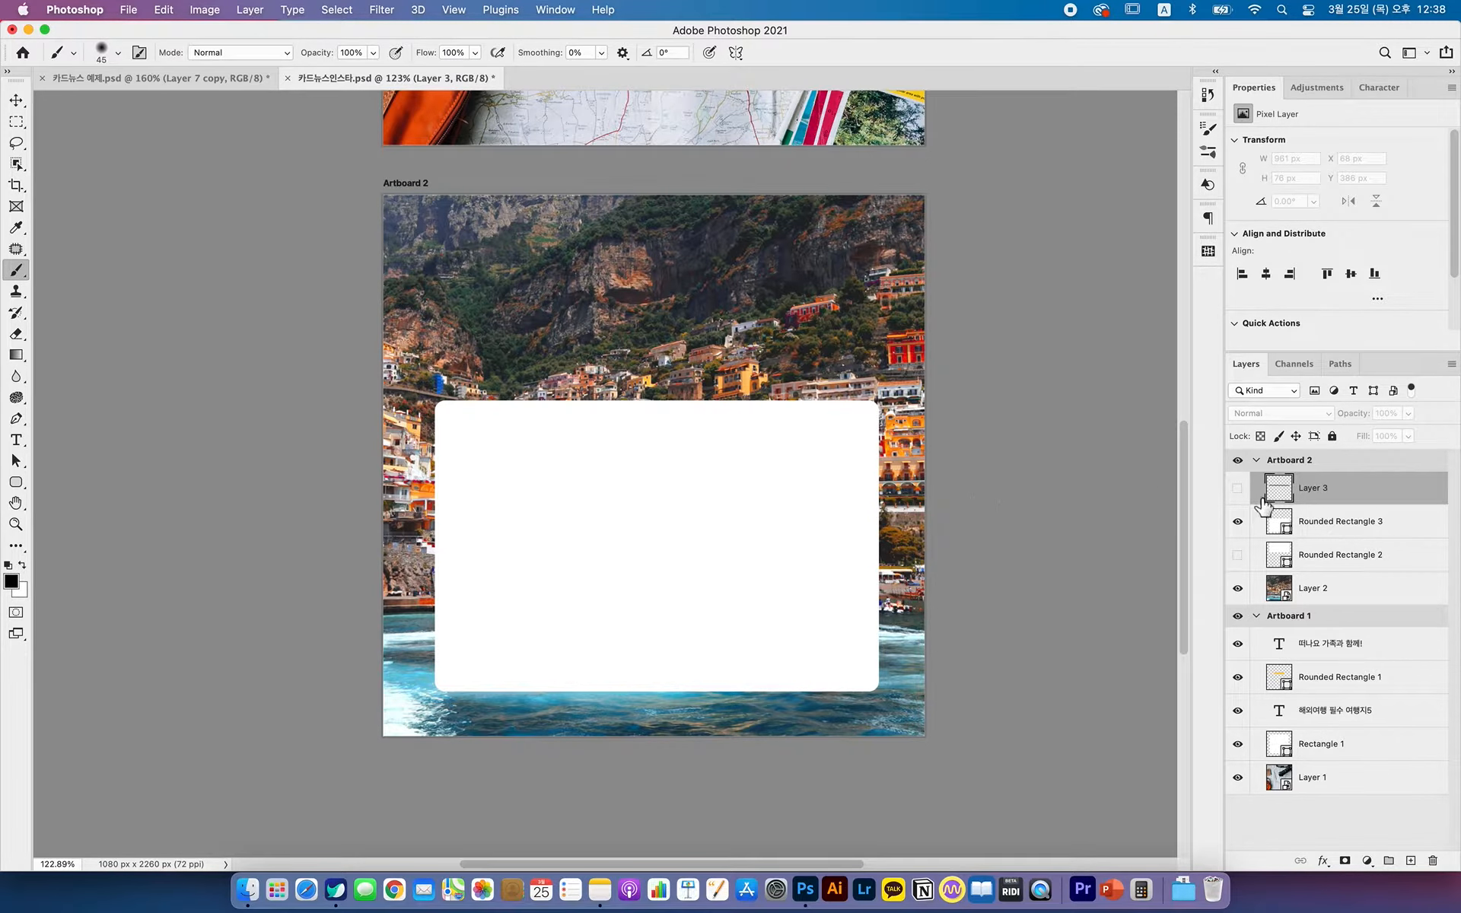
pyautogui.click(1238, 488)
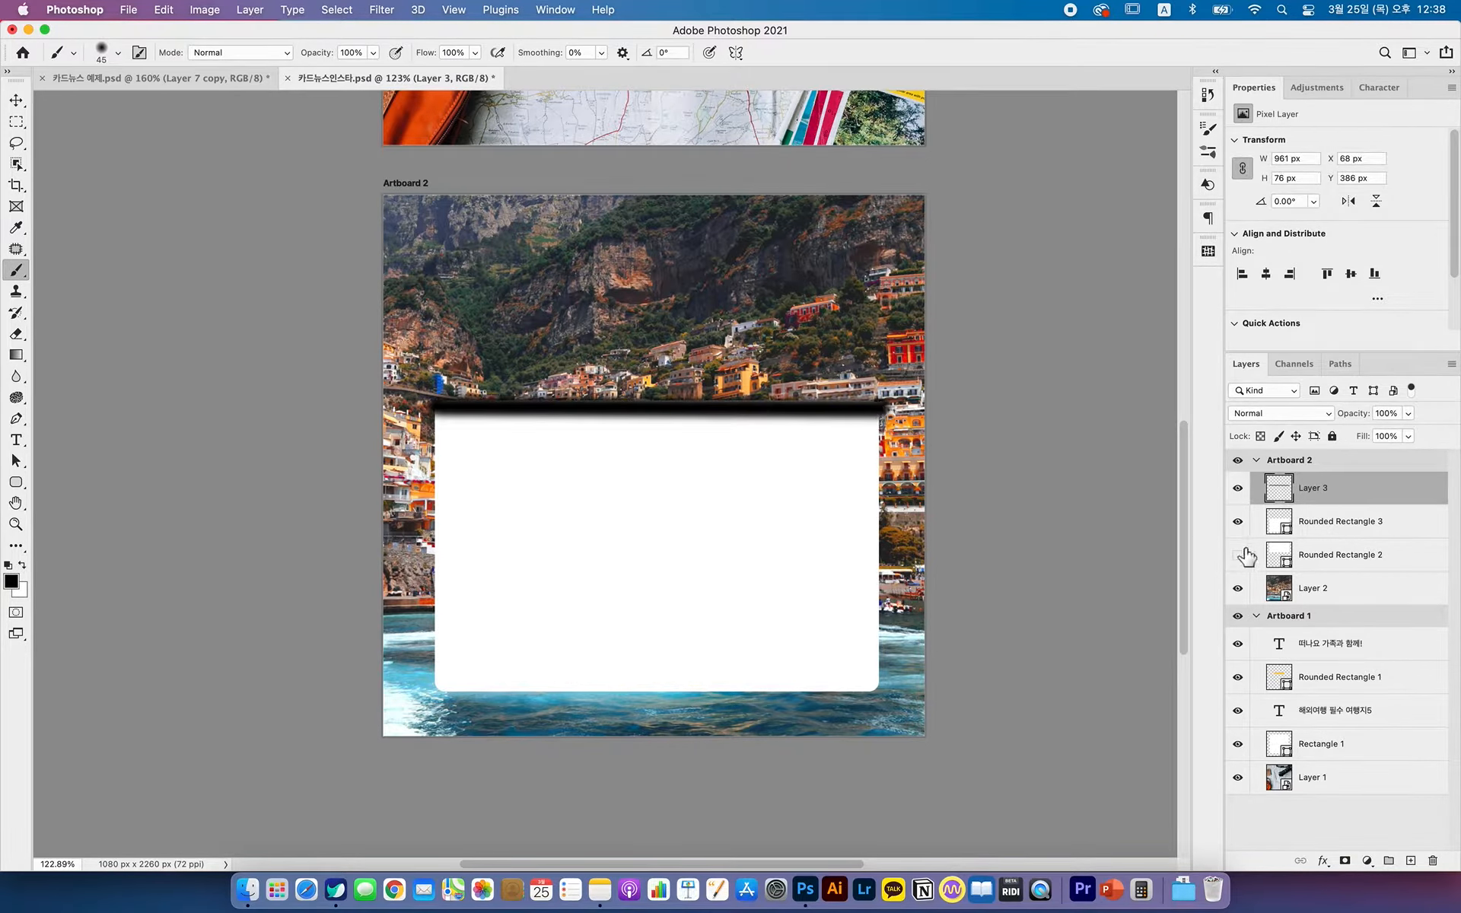
pyautogui.click(1238, 523)
pyautogui.click(1238, 522)
pyautogui.moveTo(1347, 491)
pyautogui.mouseDown()
pyautogui.moveTo(1362, 501)
pyautogui.moveTo(1344, 504)
pyautogui.mouseUp()
pyautogui.keyDown('alt'); pyautogui.click(1344, 504); pyautogui.keyUp('alt')
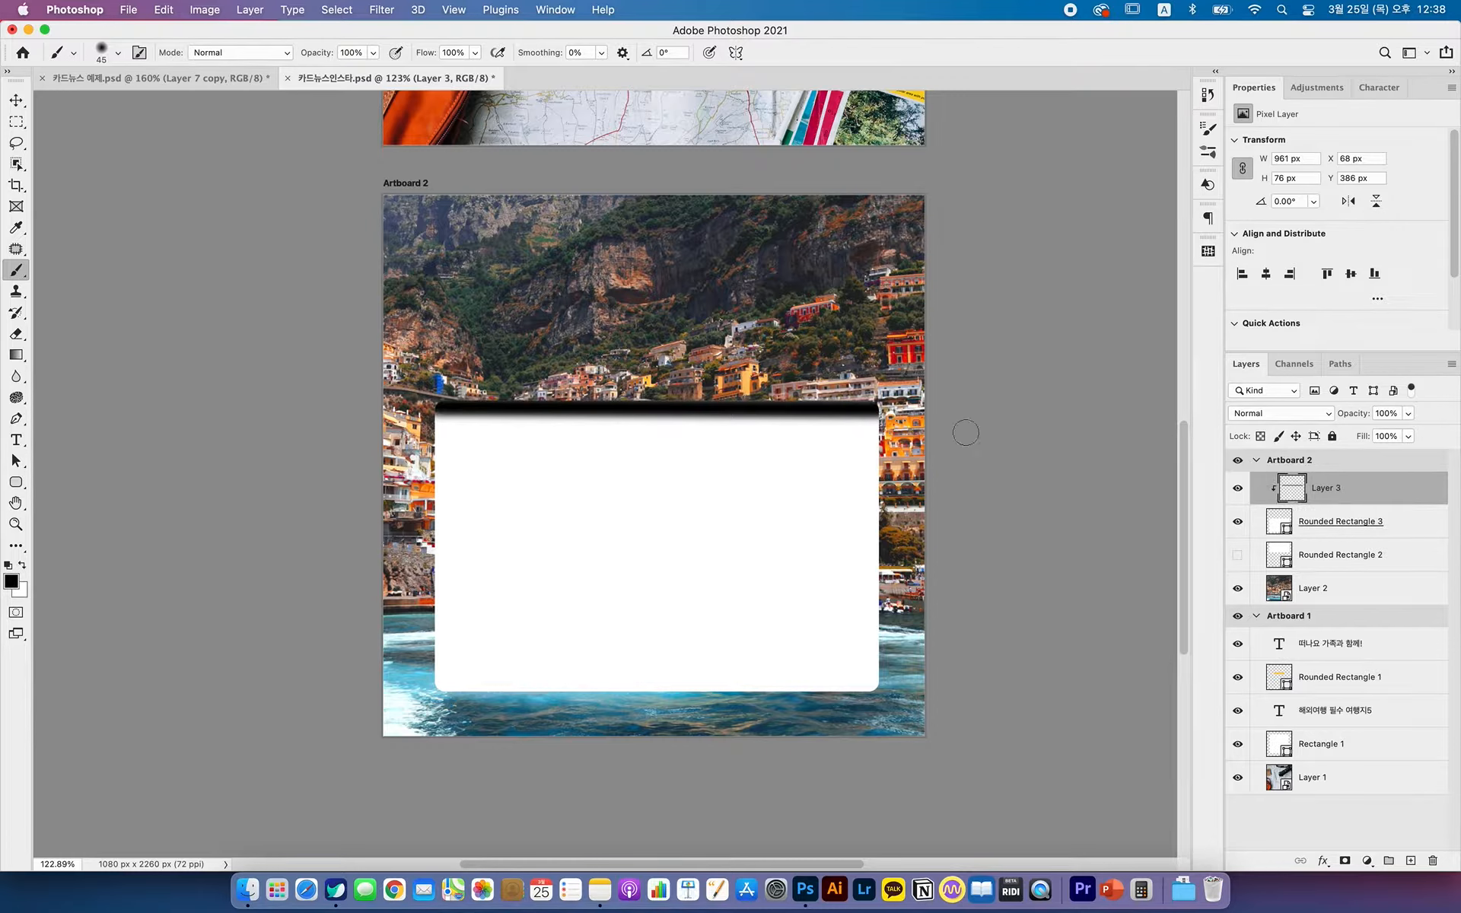
# - Release the stroke layer's clipping mask to compare it unclipped, and clip it to the lower rectangle again
pyautogui.moveTo(1329, 508); pyautogui.dragTo(1334, 497)
pyautogui.keyDown('alt'); pyautogui.click(1340, 504); pyautogui.keyUp('alt')
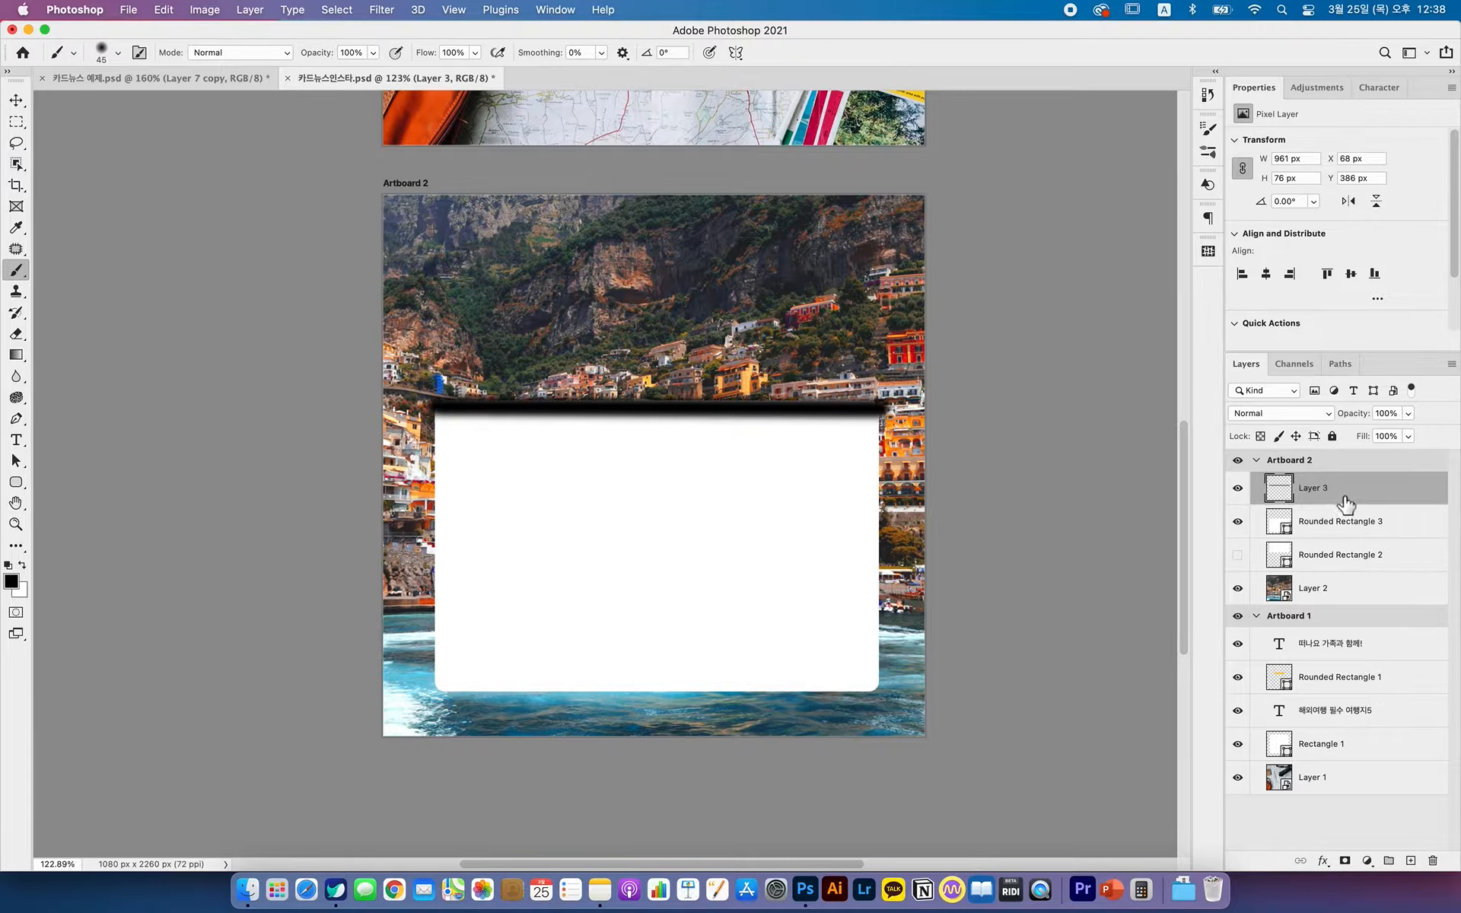
pyautogui.click(1237, 488)
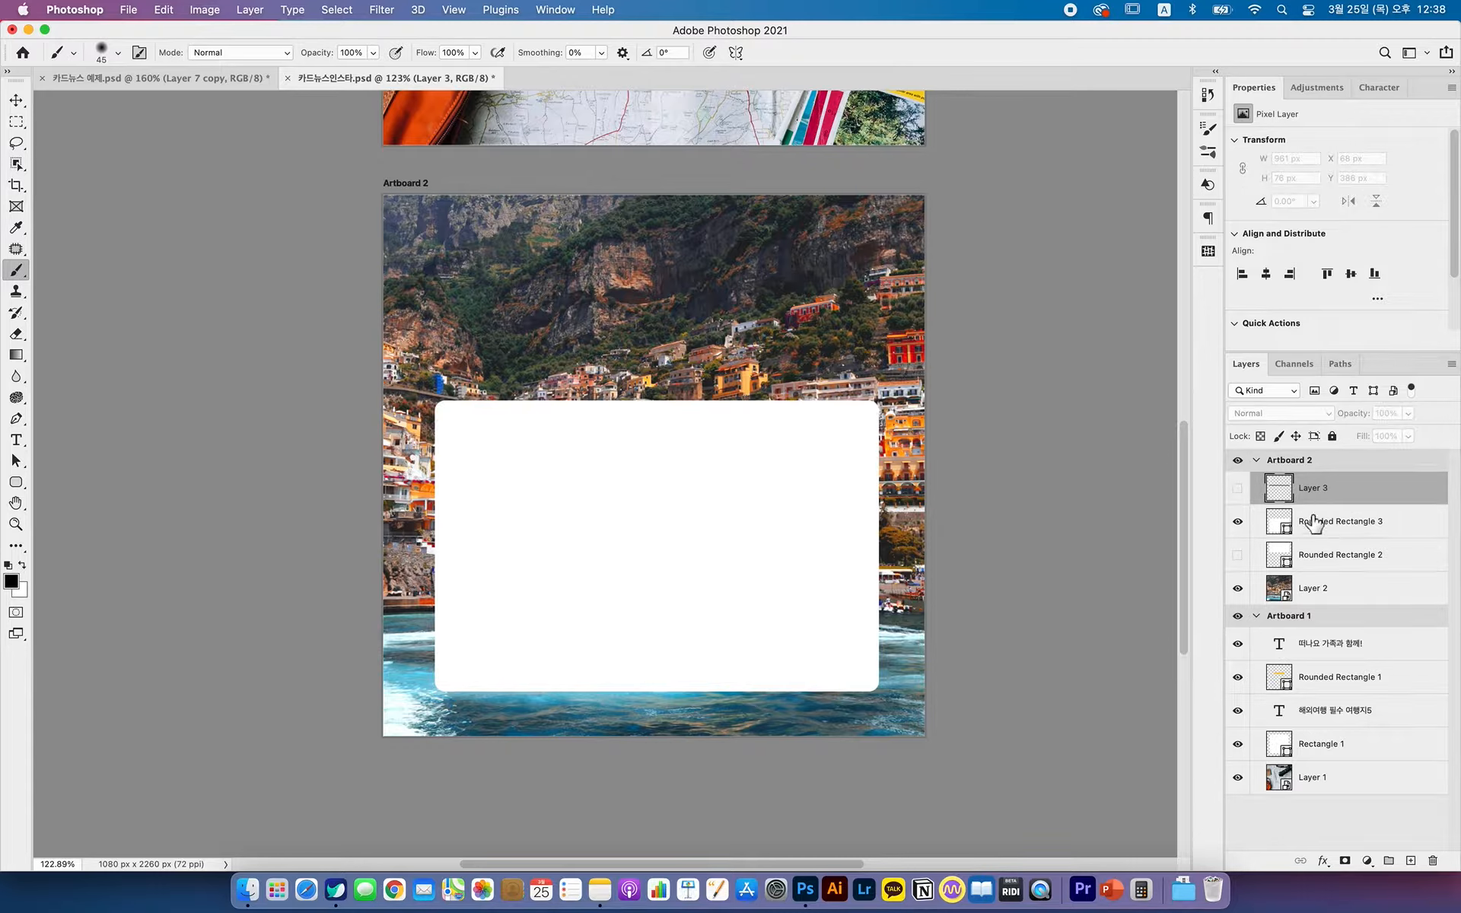
pyautogui.click(1238, 490)
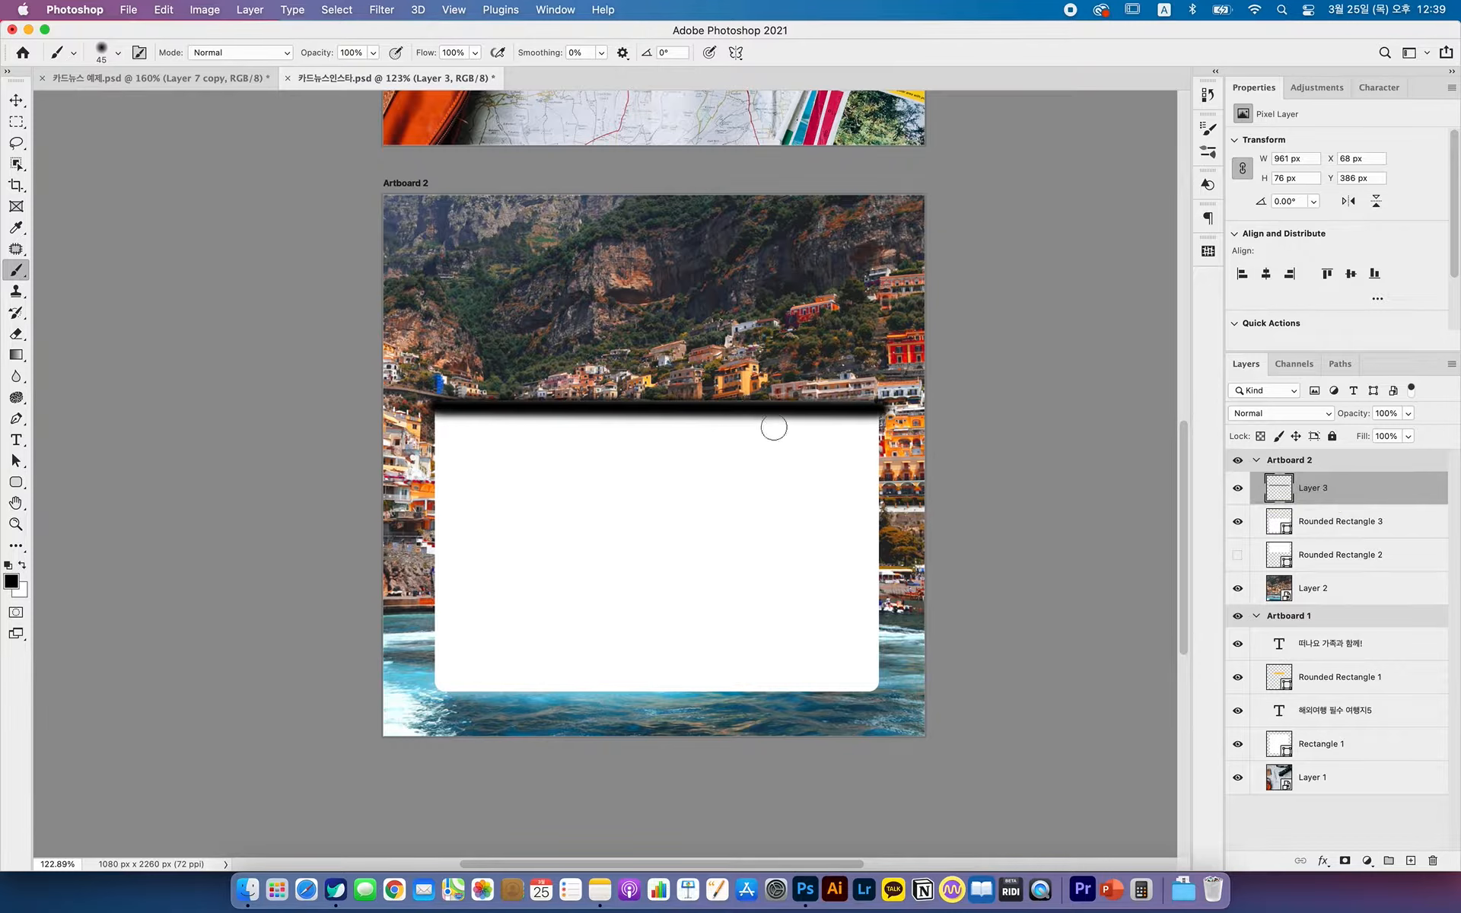
pyautogui.keyDown('alt'); pyautogui.click(1320, 504); pyautogui.keyUp('alt')
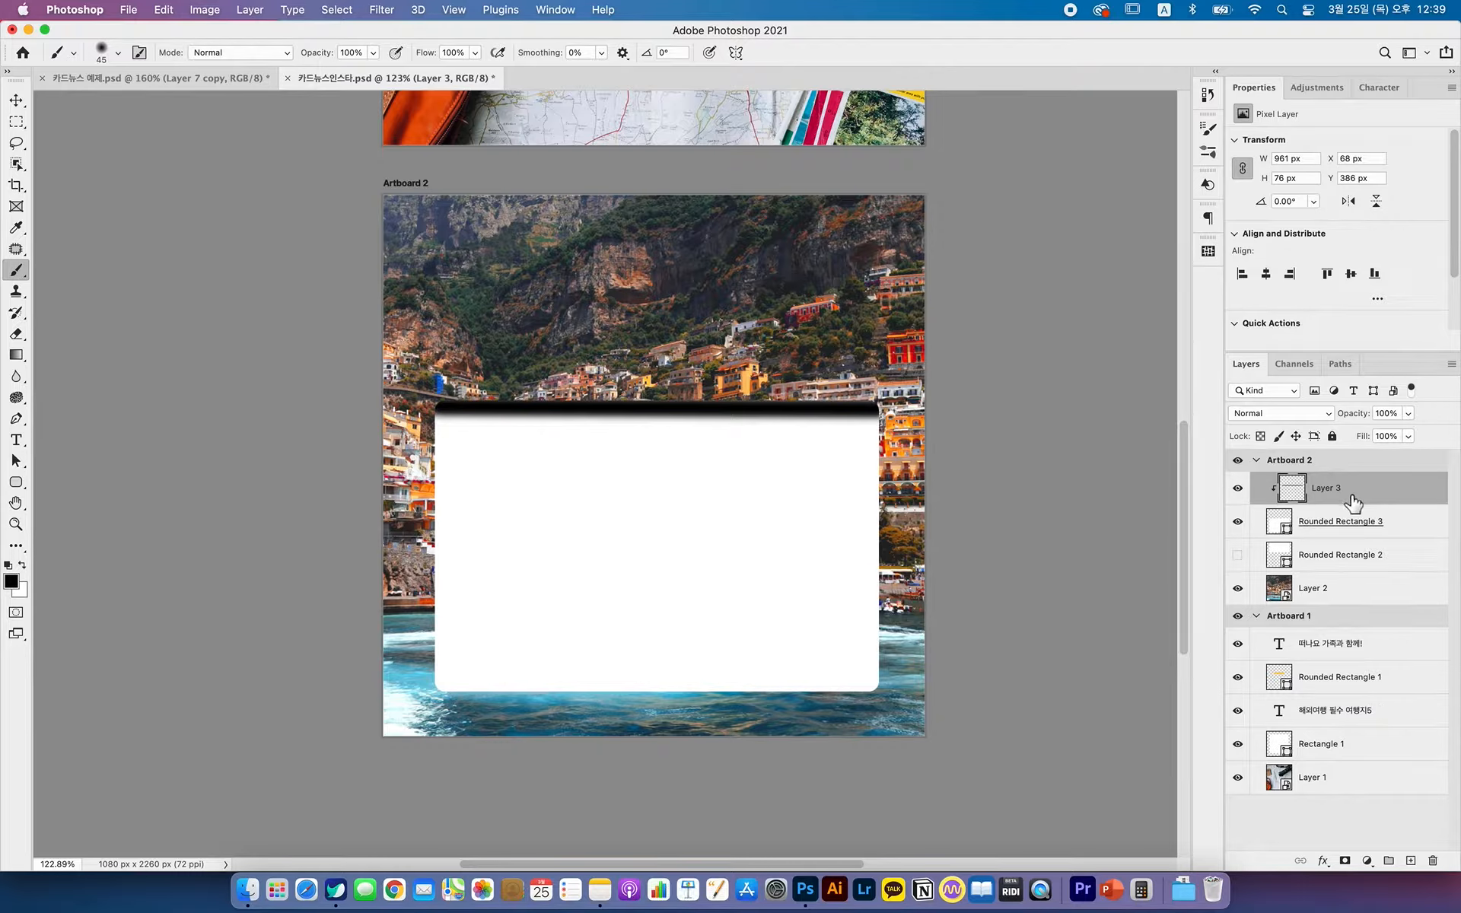
# - Show the upper rectangle again and soften the clipped stroke into a faint shadow at 4% opacity, raised to Y 367 px
pyautogui.click(1238, 555)
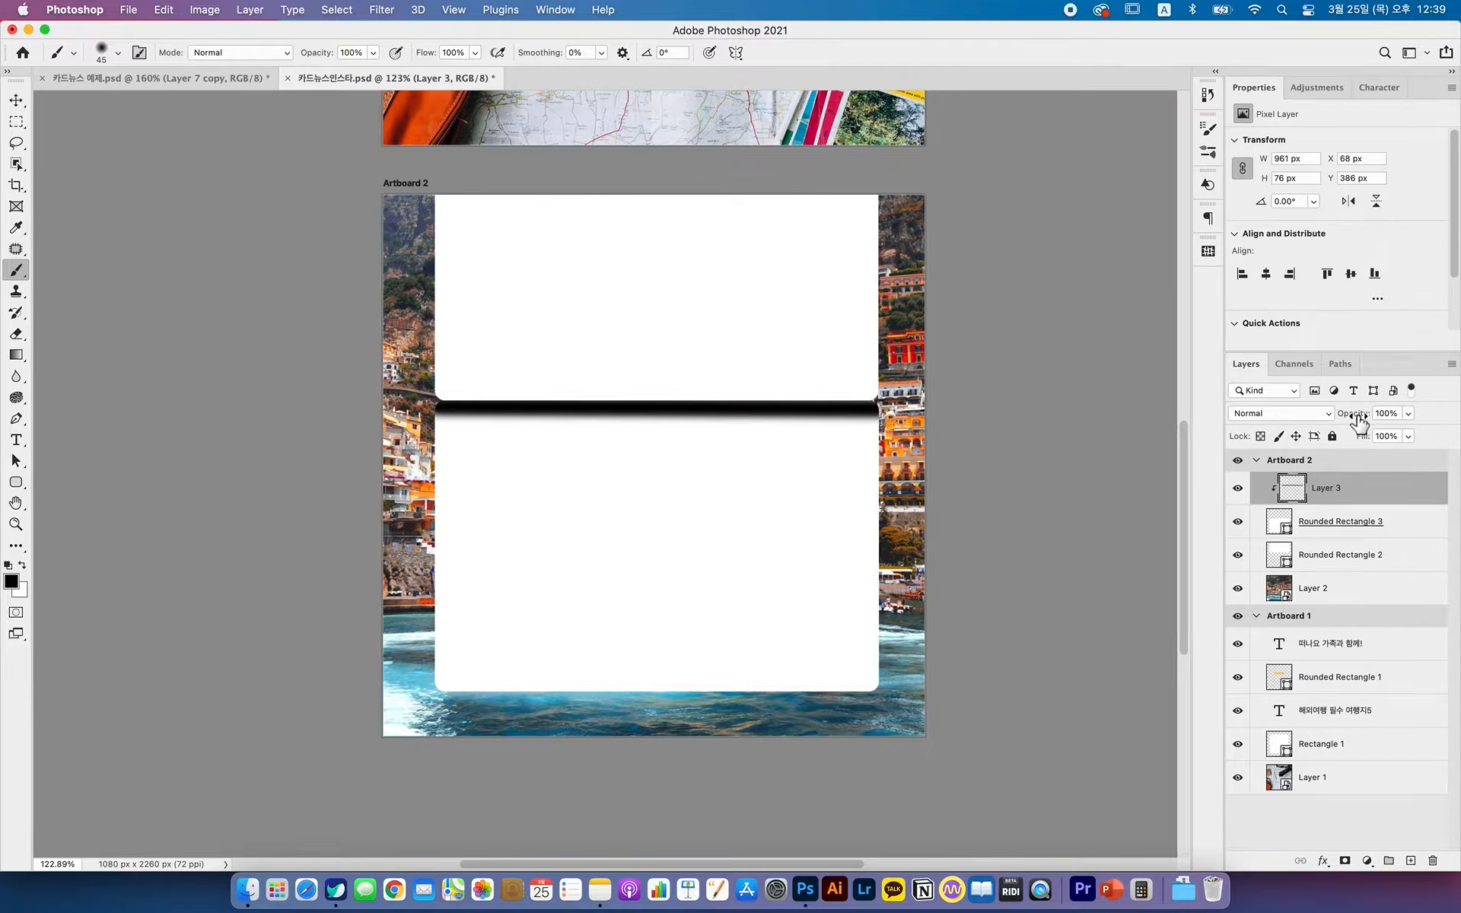
pyautogui.moveTo(1329, 417); pyautogui.dragTo(1257, 417)
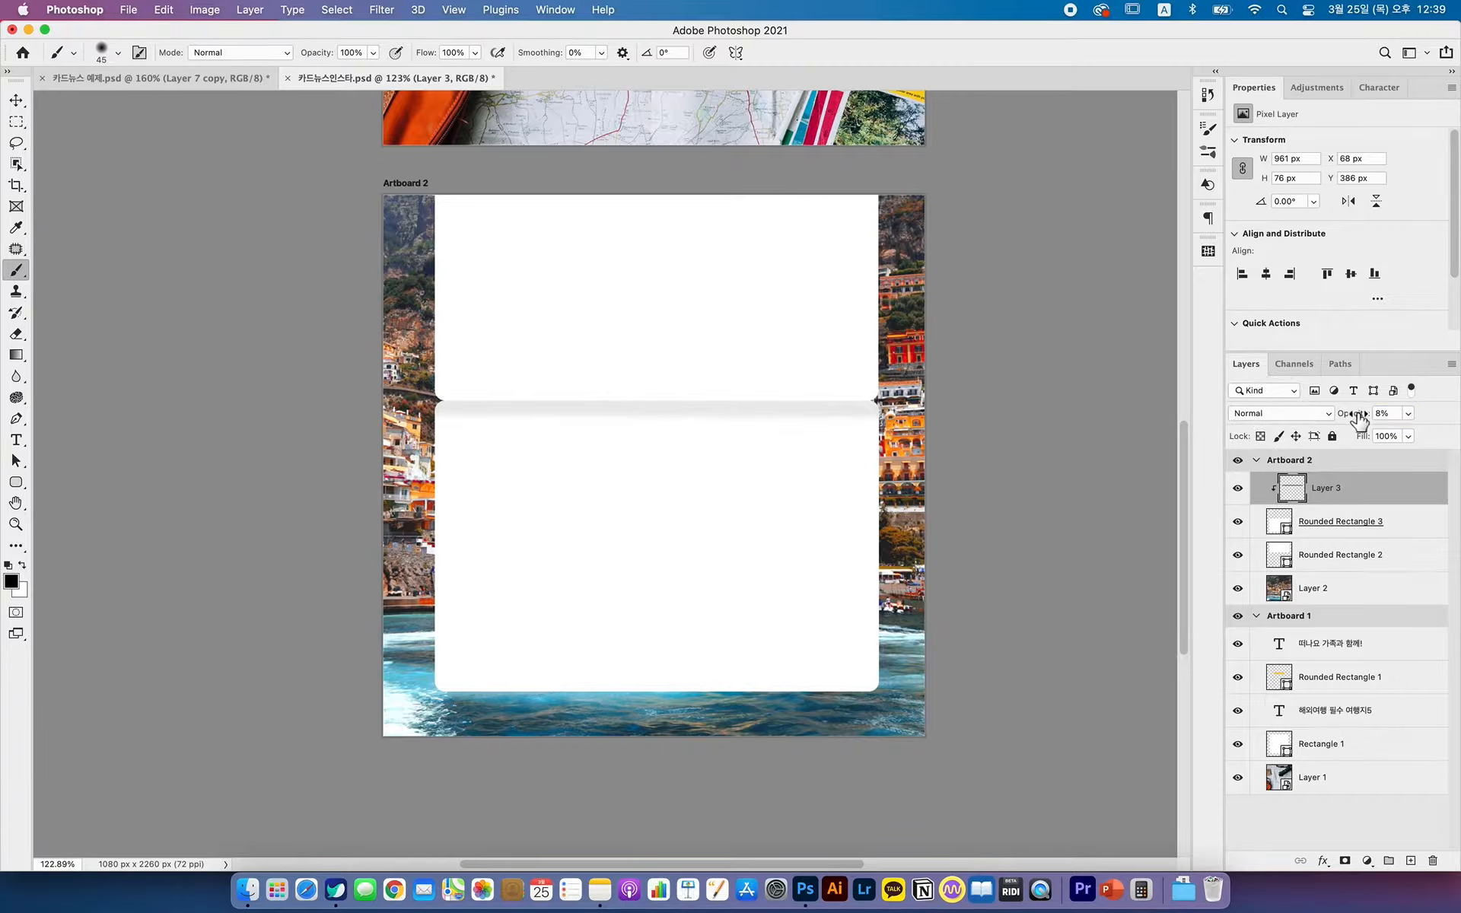
pyautogui.click(16, 100)
pyautogui.hotkey('shift', 'Up')
pyautogui.hotkey('shift', 'Up')
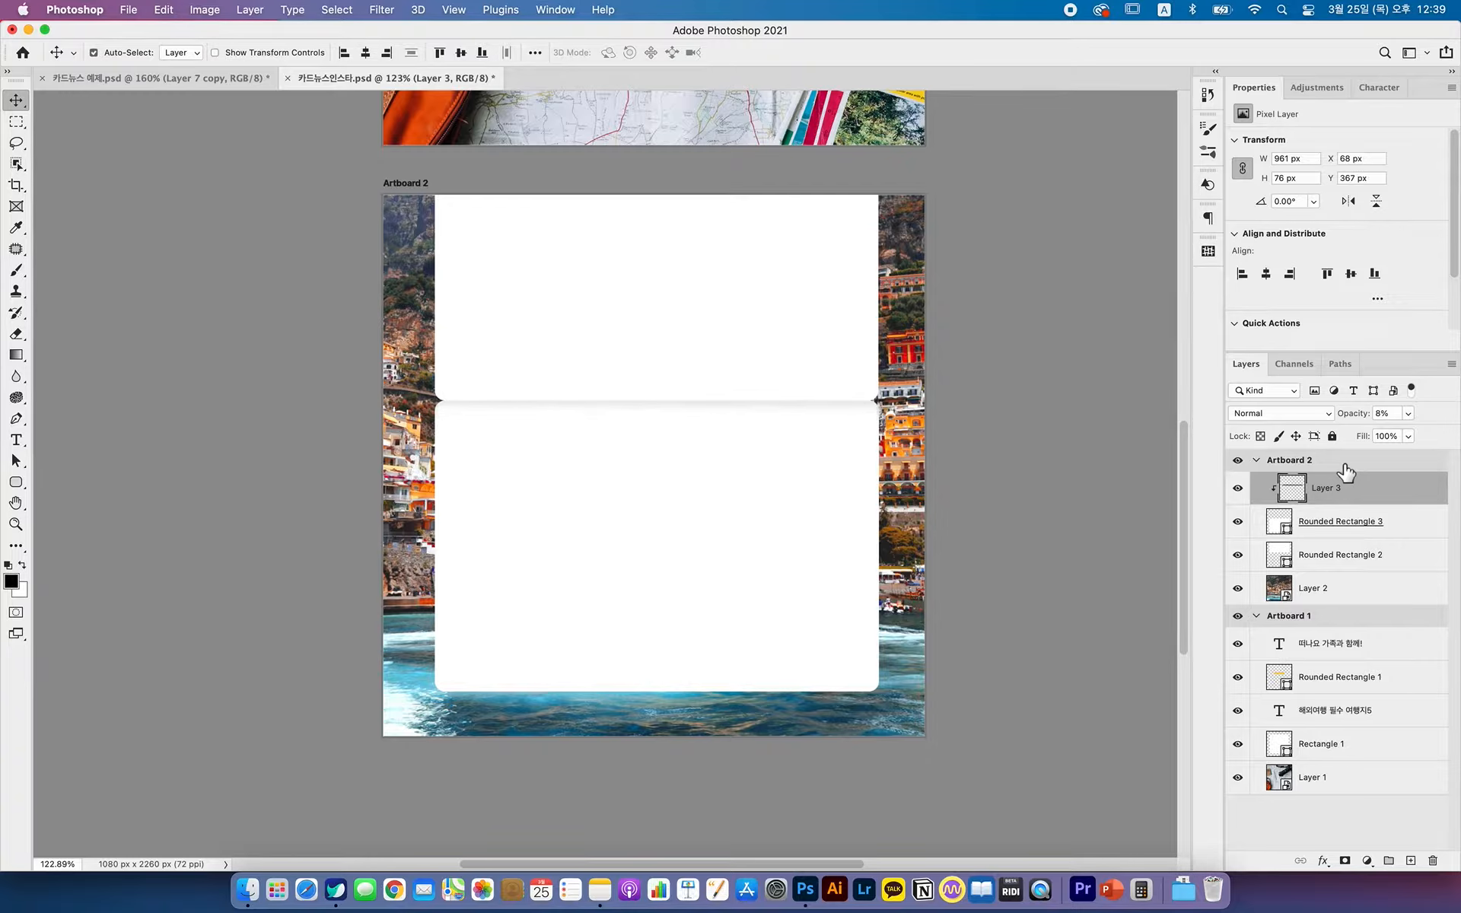
pyautogui.press('Up')
pyautogui.click(1393, 413)
pyautogui.write('4')
# - Compare the shadow and panel layout with the finished Positano card in 카드뉴스 예제.psd
pyautogui.moveTo(804, 392); pyautogui.dragTo(810, 409)
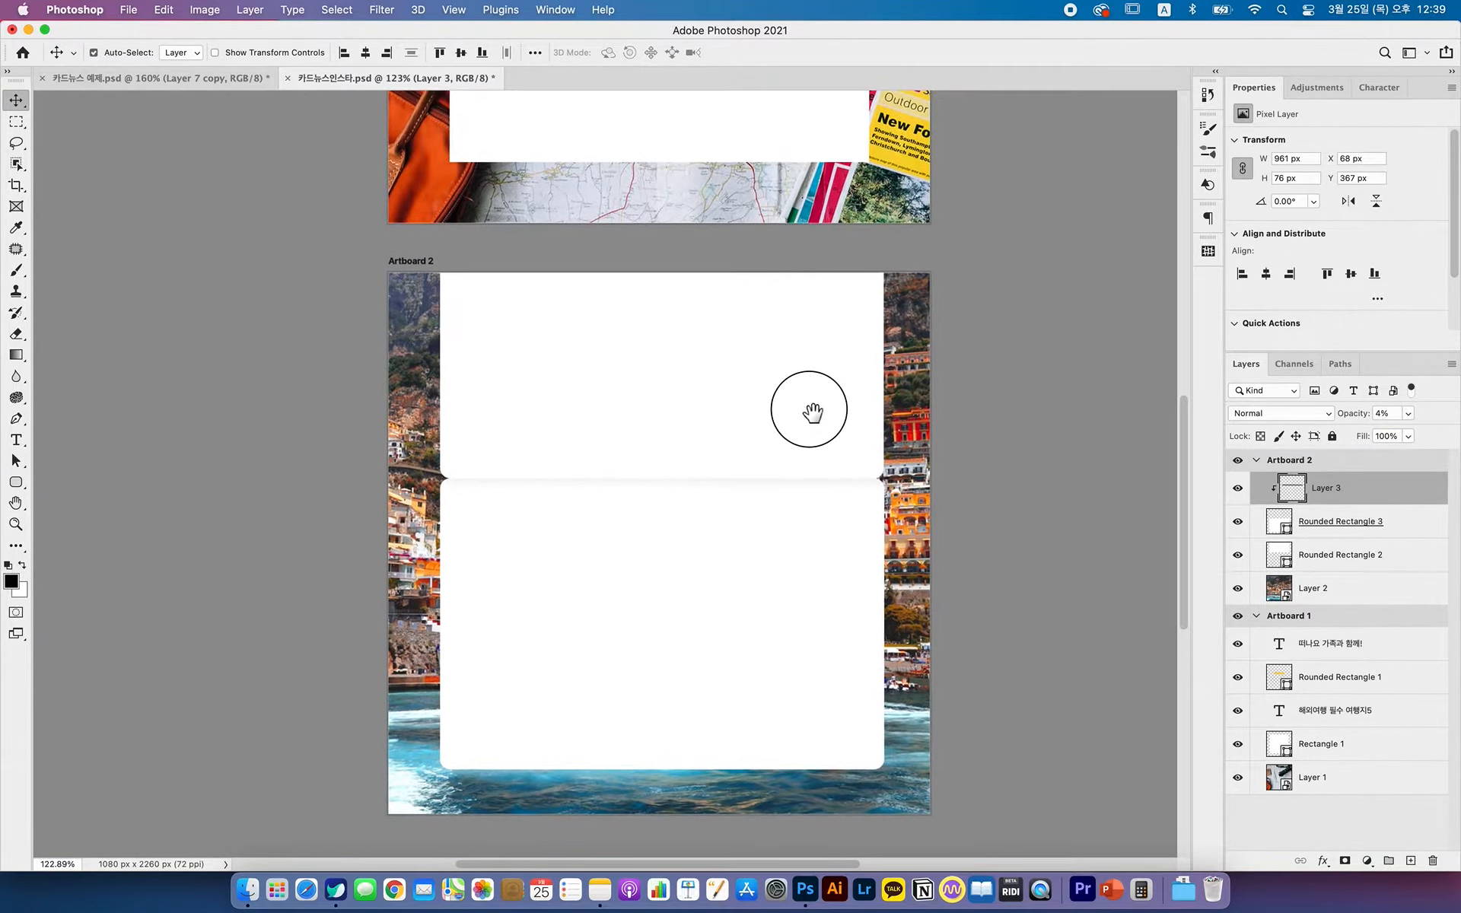
pyautogui.click(225, 78)
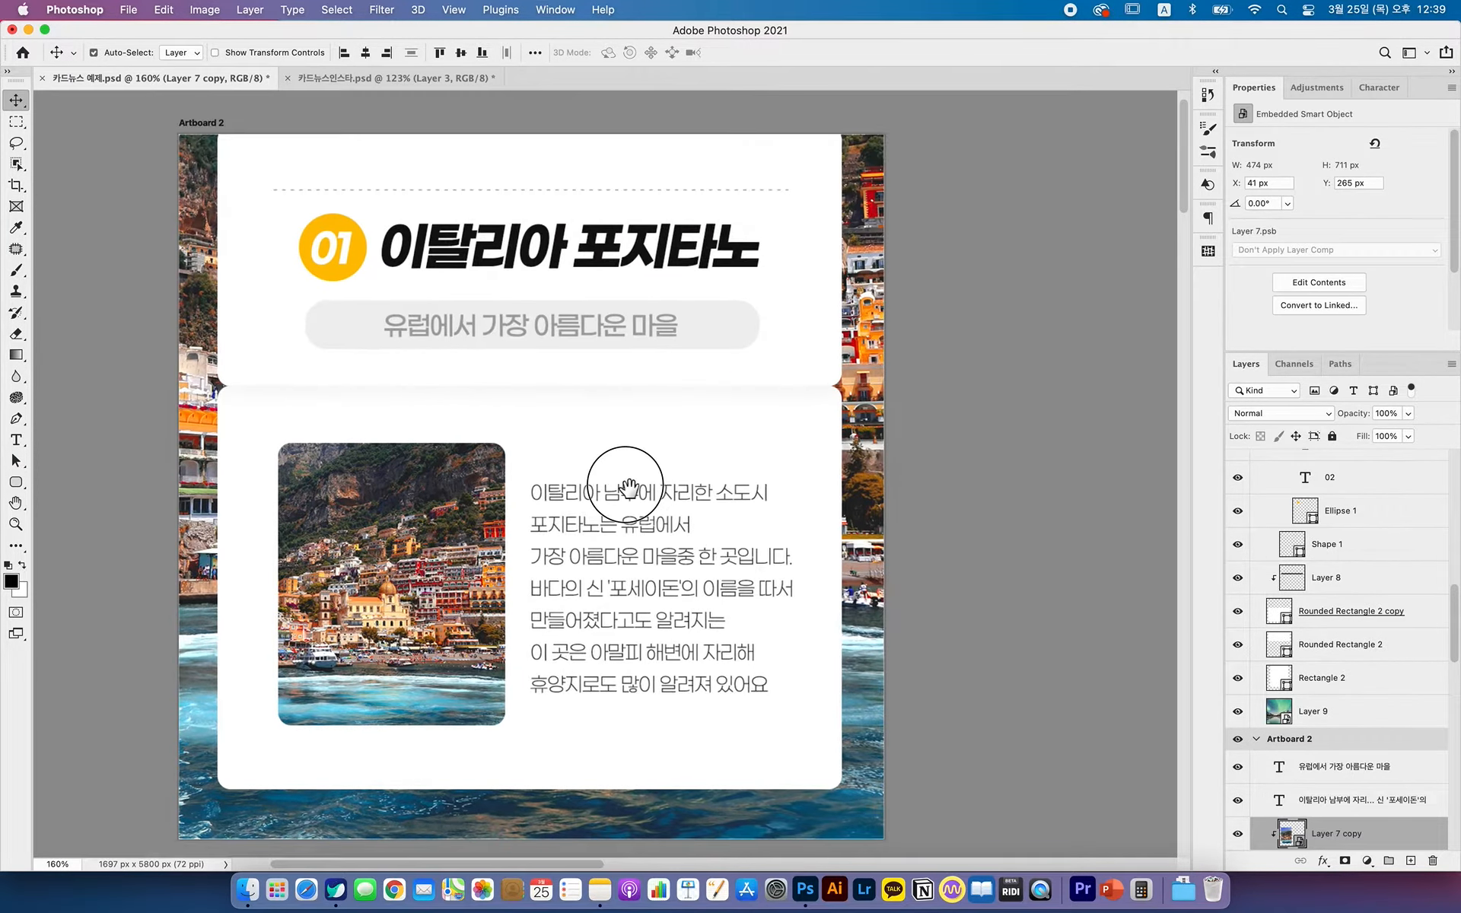
pyautogui.click(343, 79)
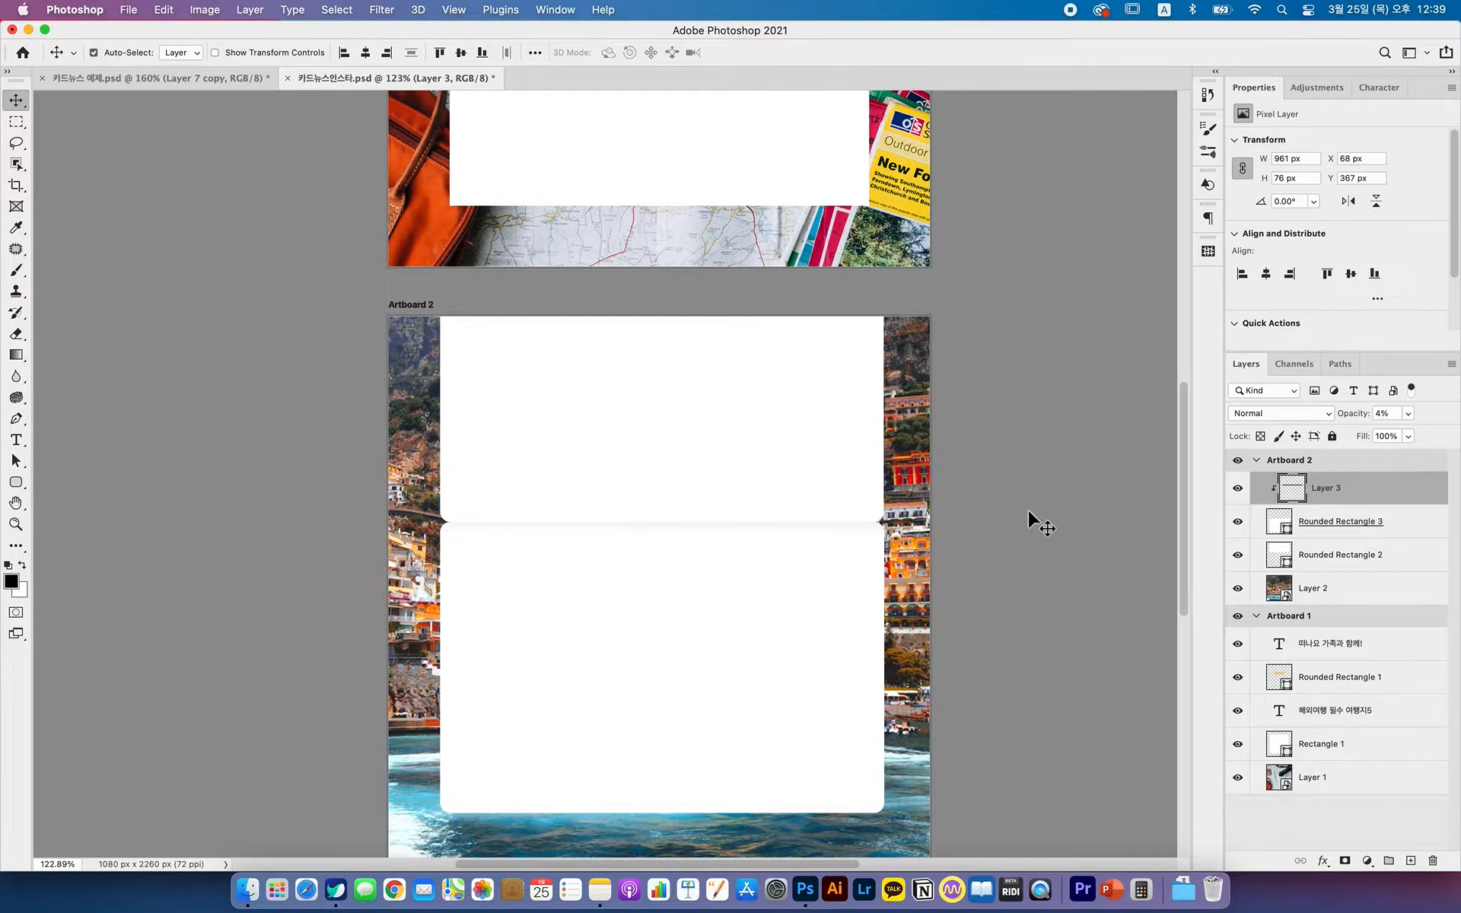
pyautogui.moveTo(801, 581); pyautogui.dragTo(838, 506)
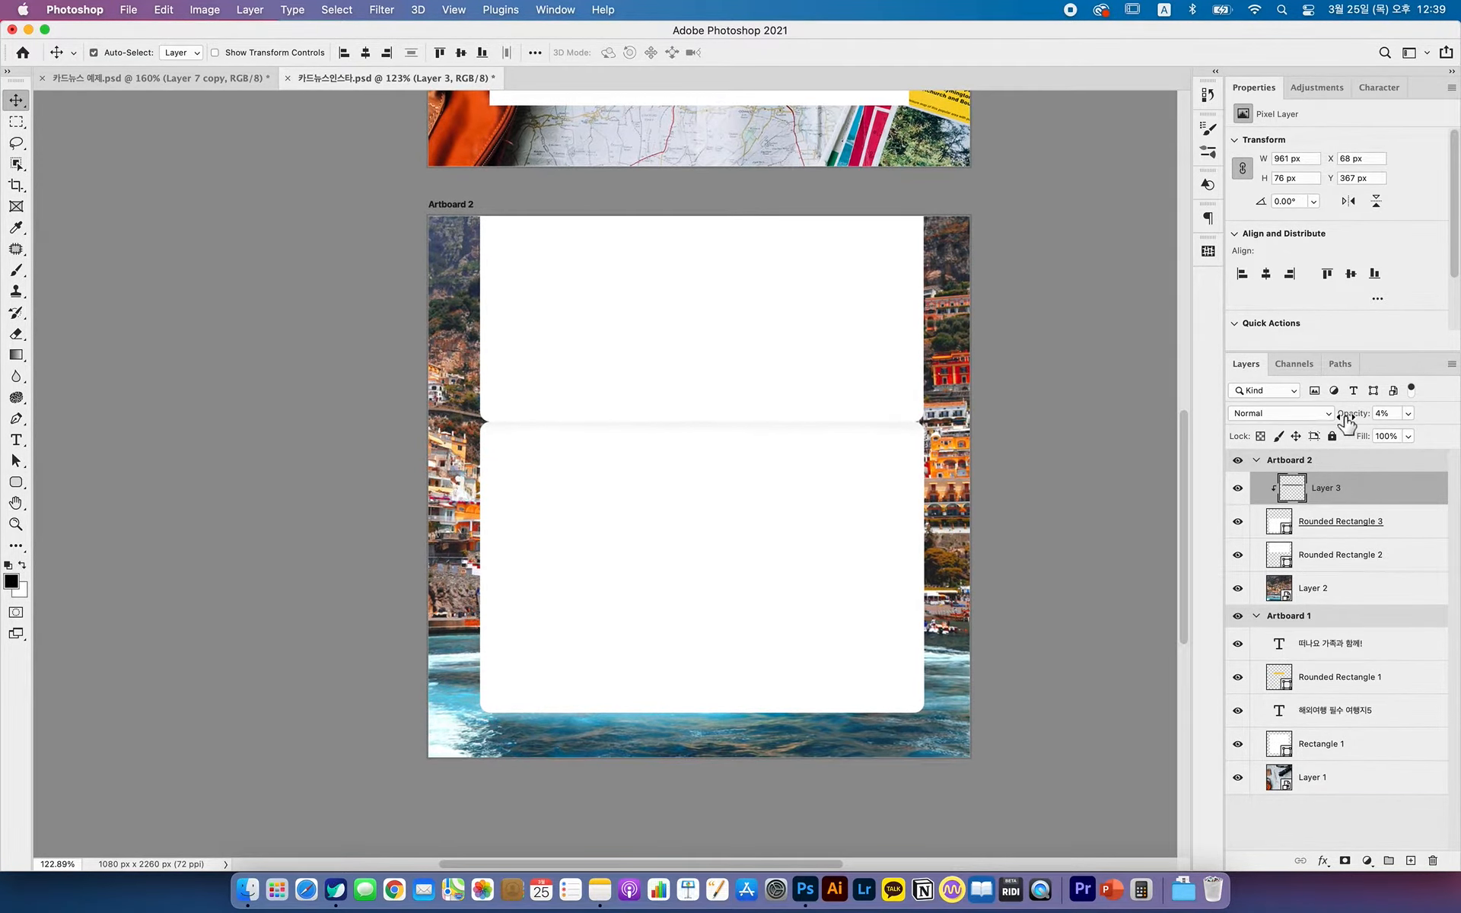
pyautogui.moveTo(1358, 421); pyautogui.dragTo(1362, 423)
pyautogui.click(1050, 436)
pyautogui.moveTo(843, 400); pyautogui.dragTo(842, 456)
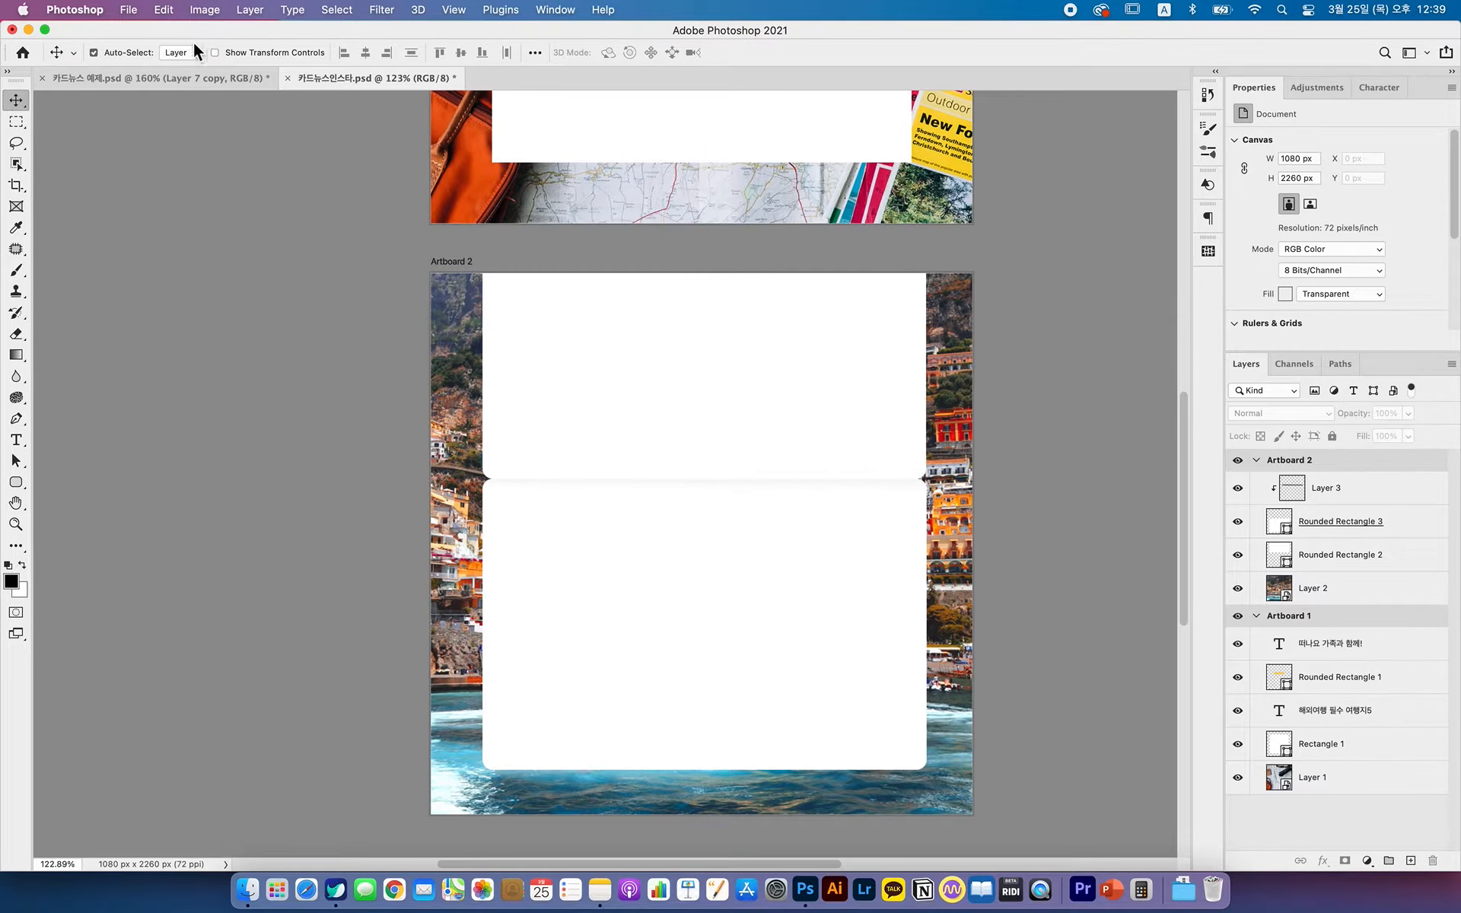
pyautogui.click(218, 80)
pyautogui.moveTo(465, 239); pyautogui.dragTo(516, 226)
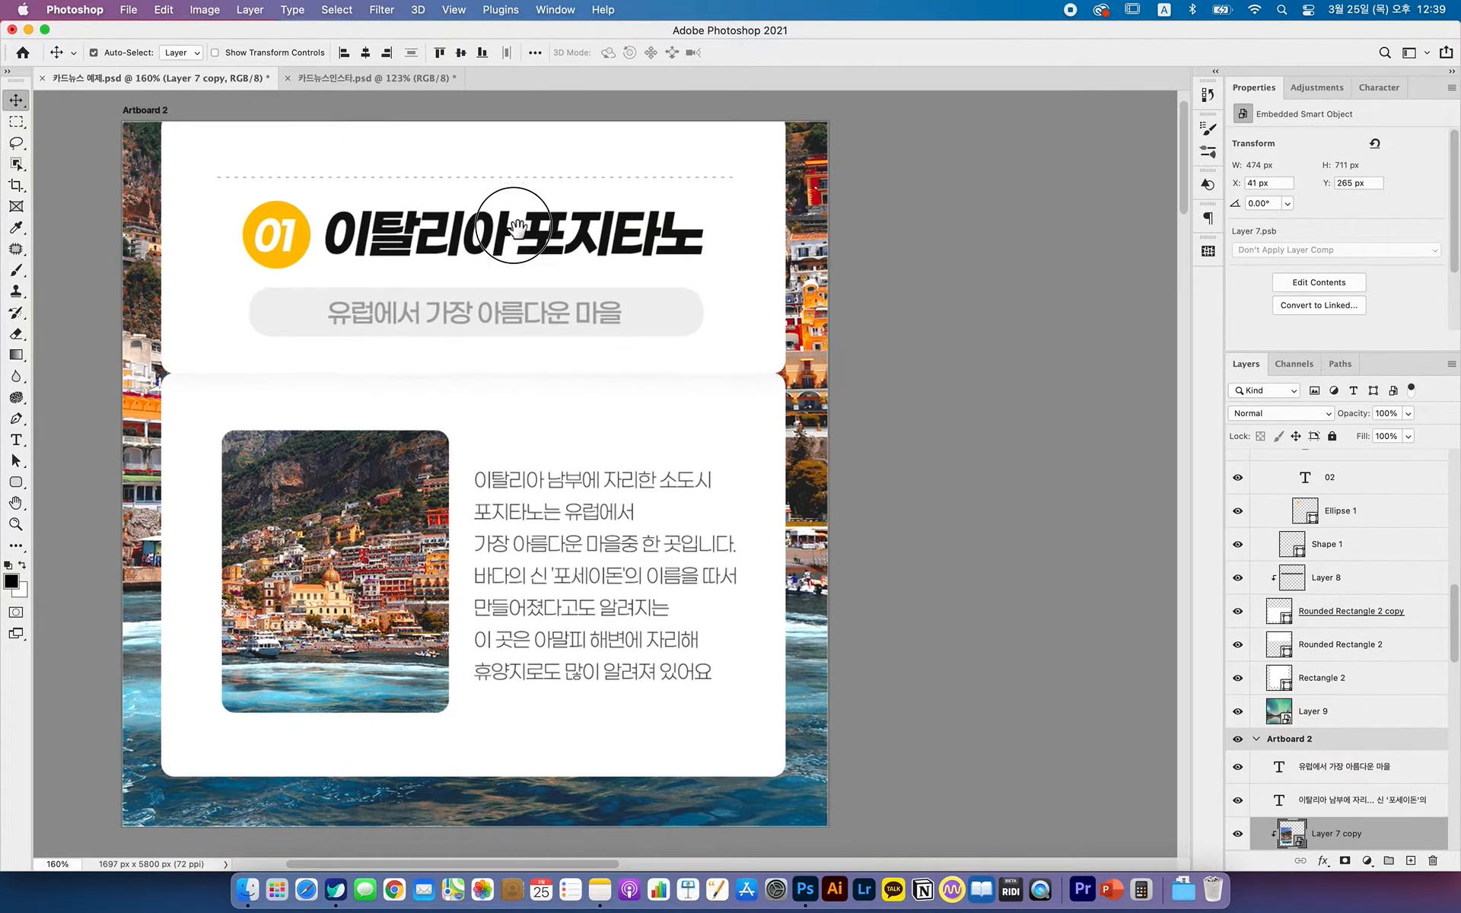
pyautogui.click(321, 76)
pyautogui.moveTo(711, 271); pyautogui.dragTo(700, 232)
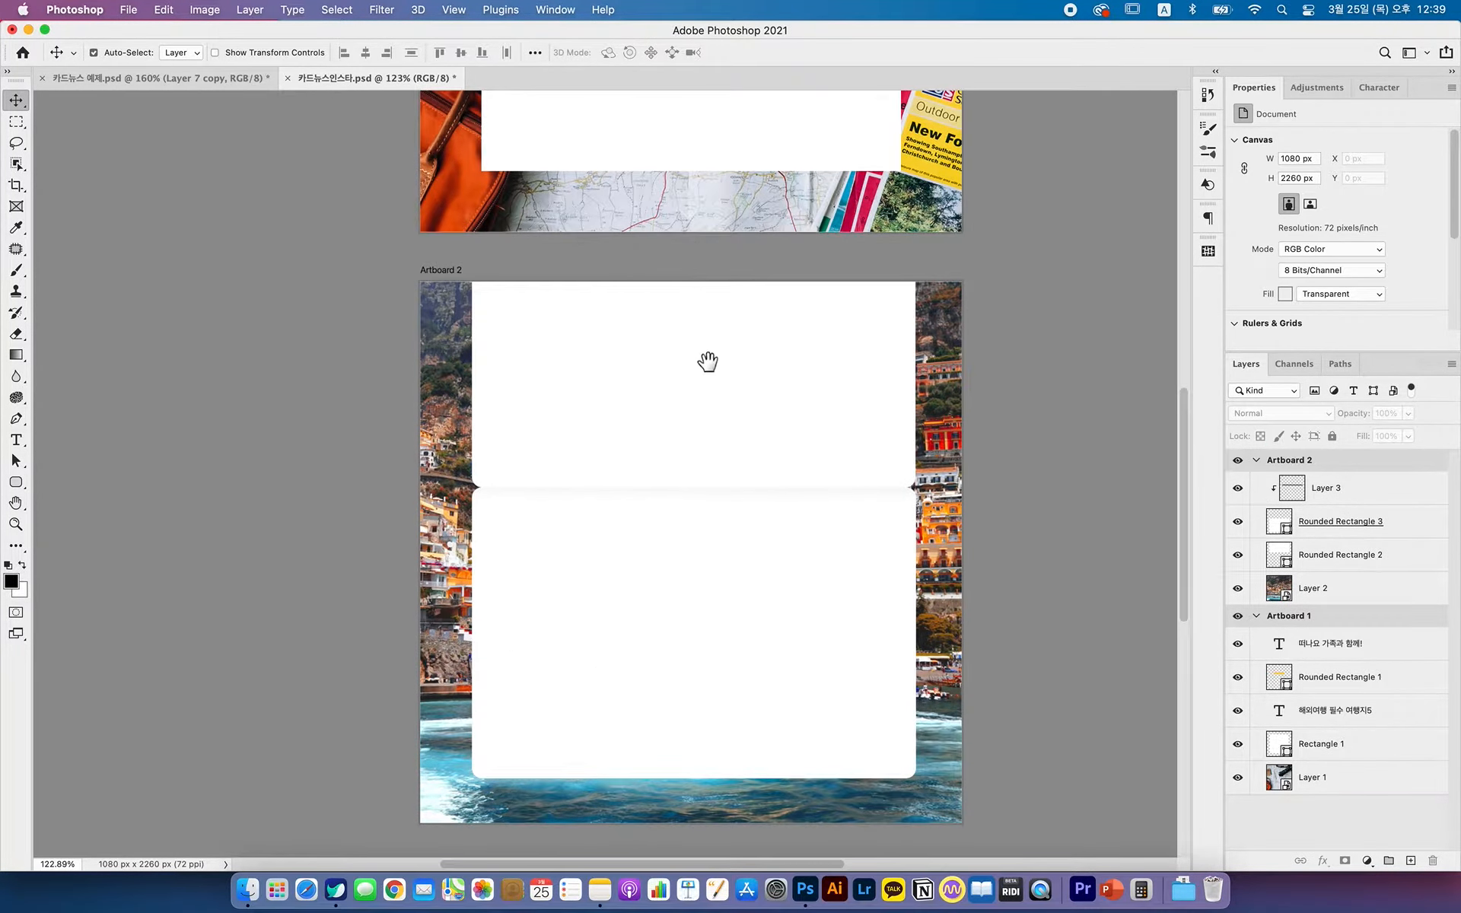
pyautogui.moveTo(708, 362); pyautogui.dragTo(698, 320)
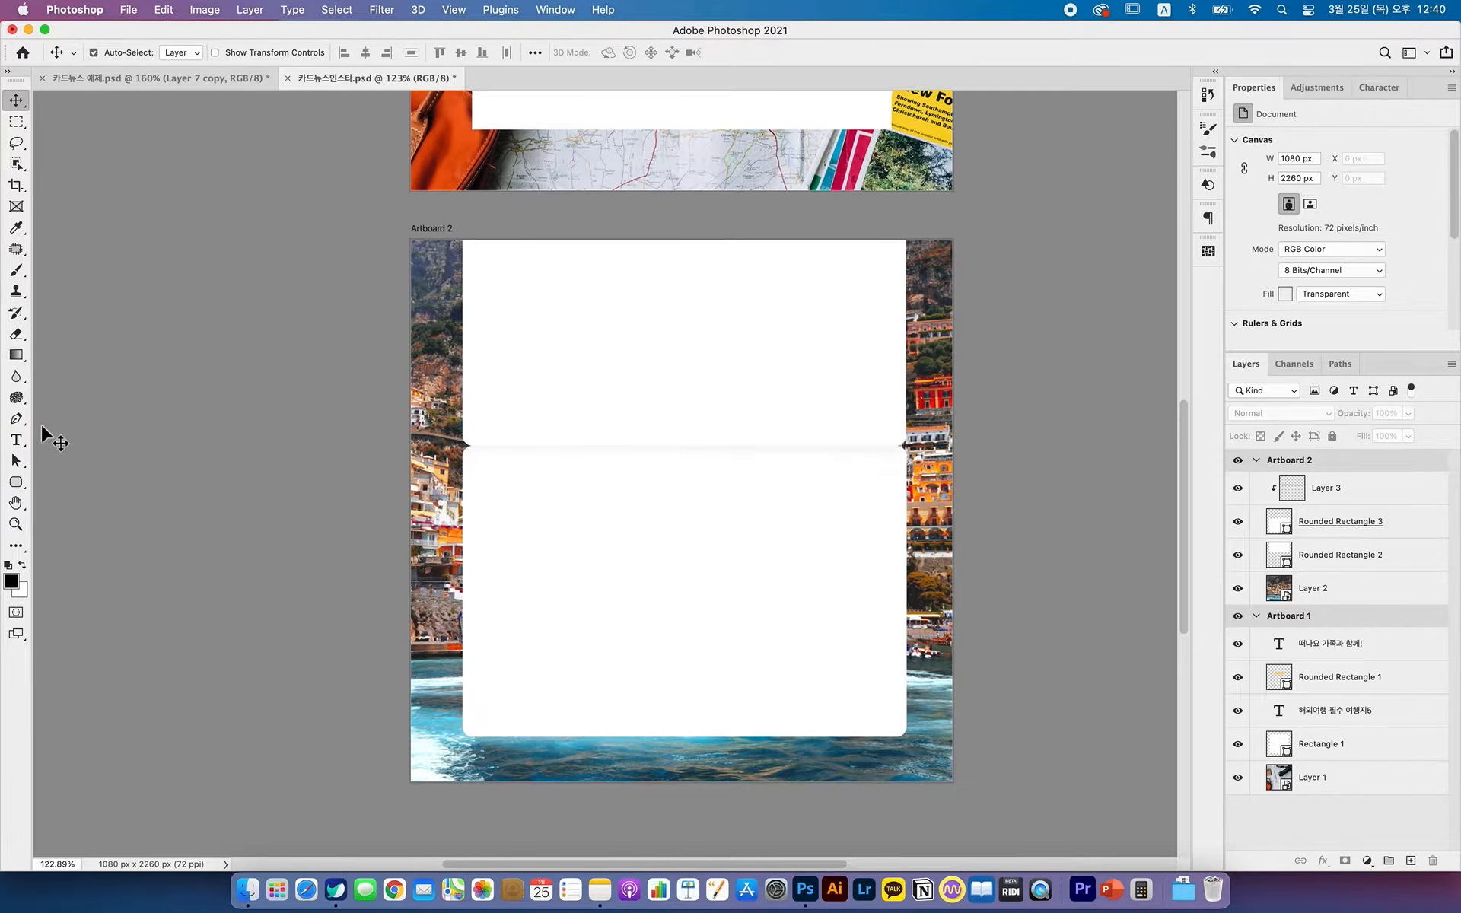
# - Add the bold 80 px text 01 on the upper white panel of Artboard 2 and turn off its faux italic
pyautogui.click(16, 440)
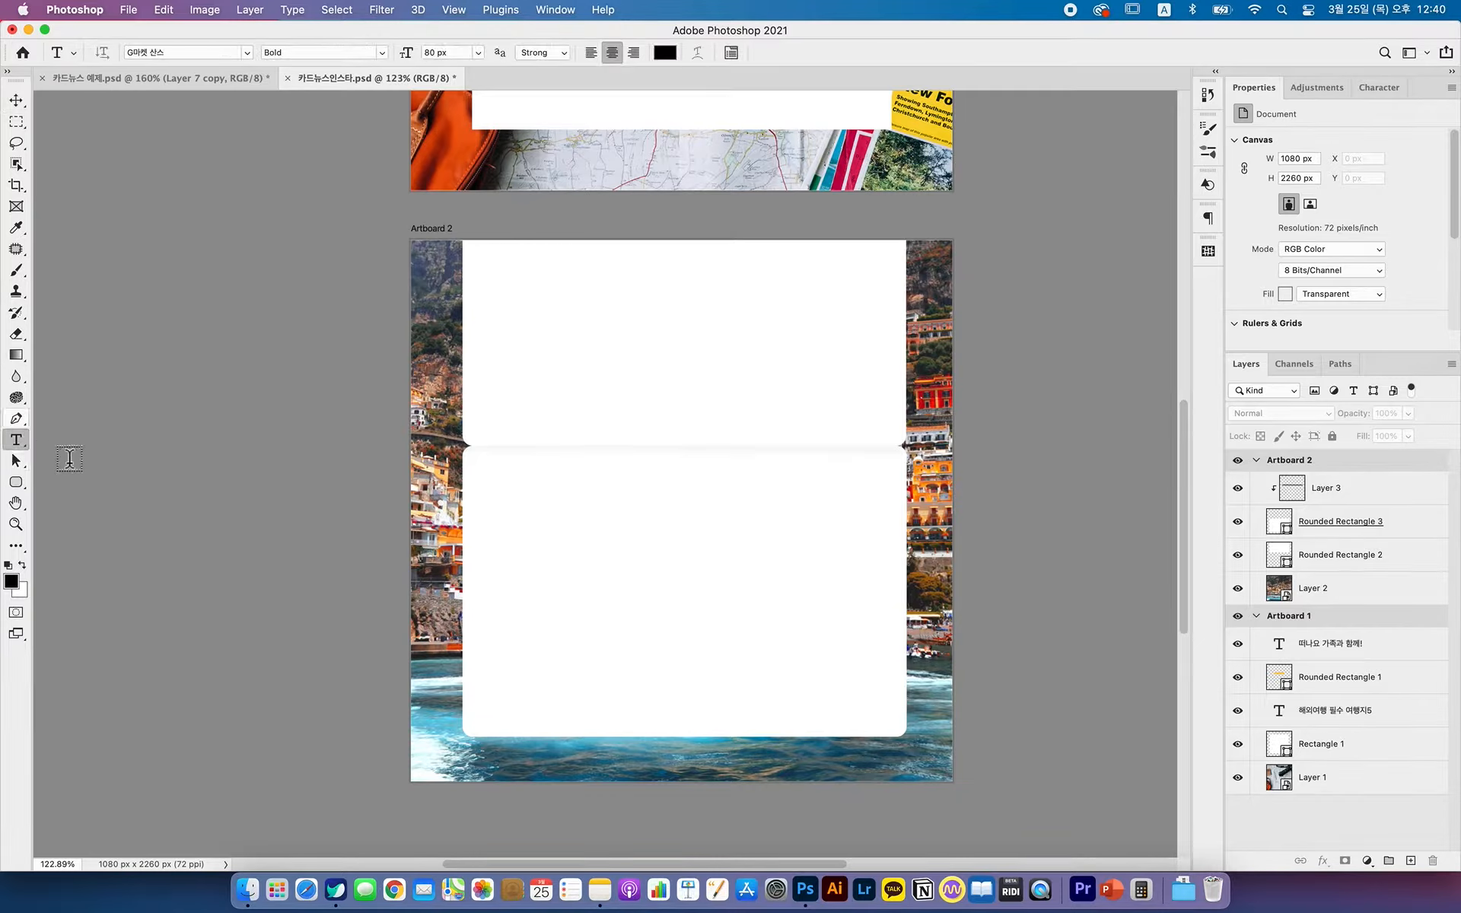
pyautogui.click(520, 360)
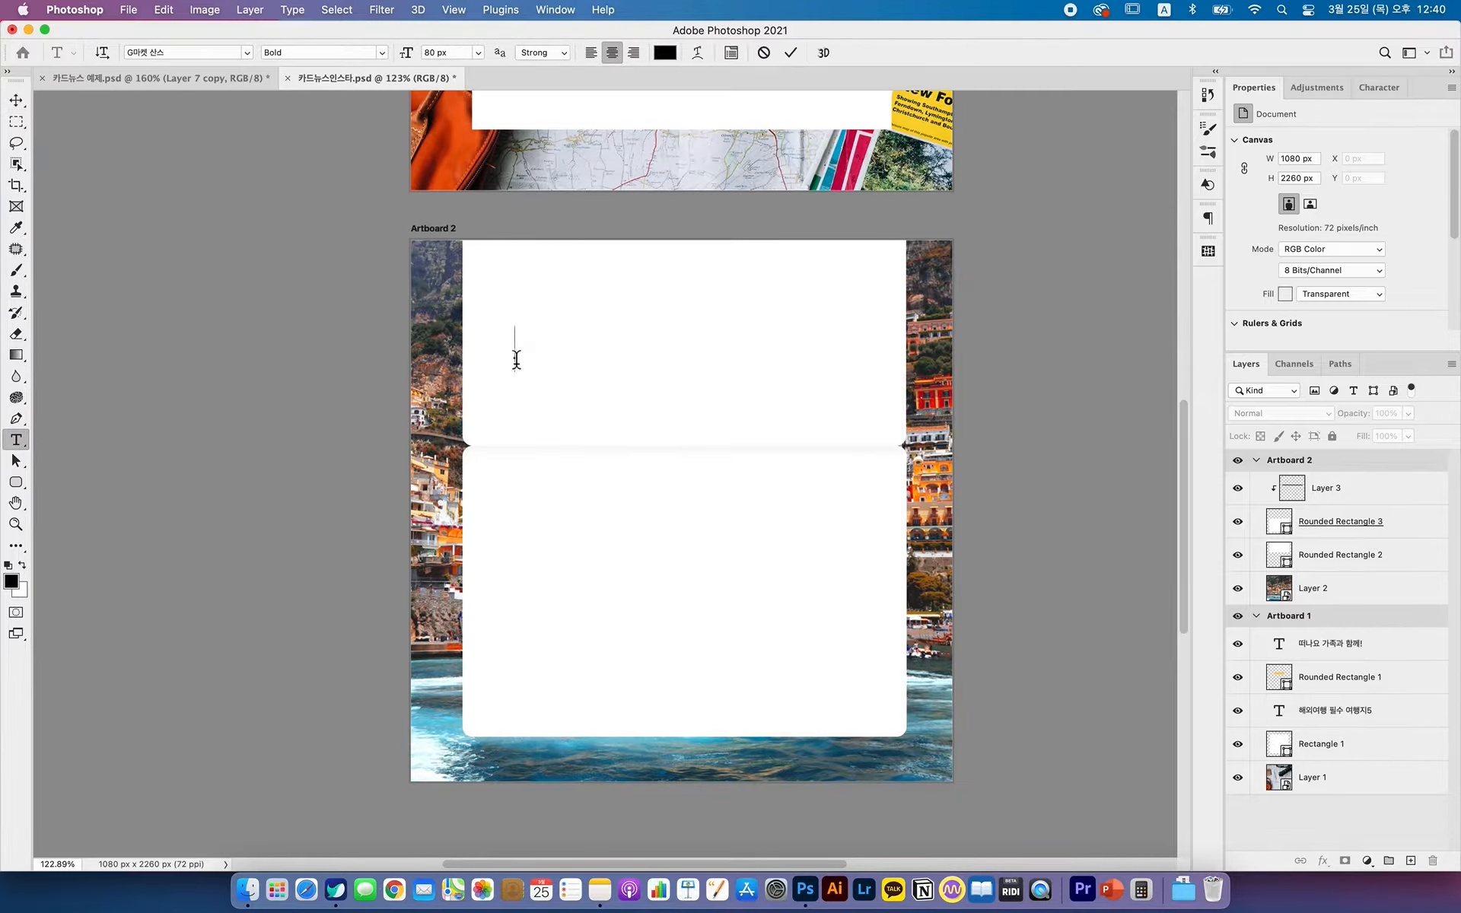
pyautogui.write('01')
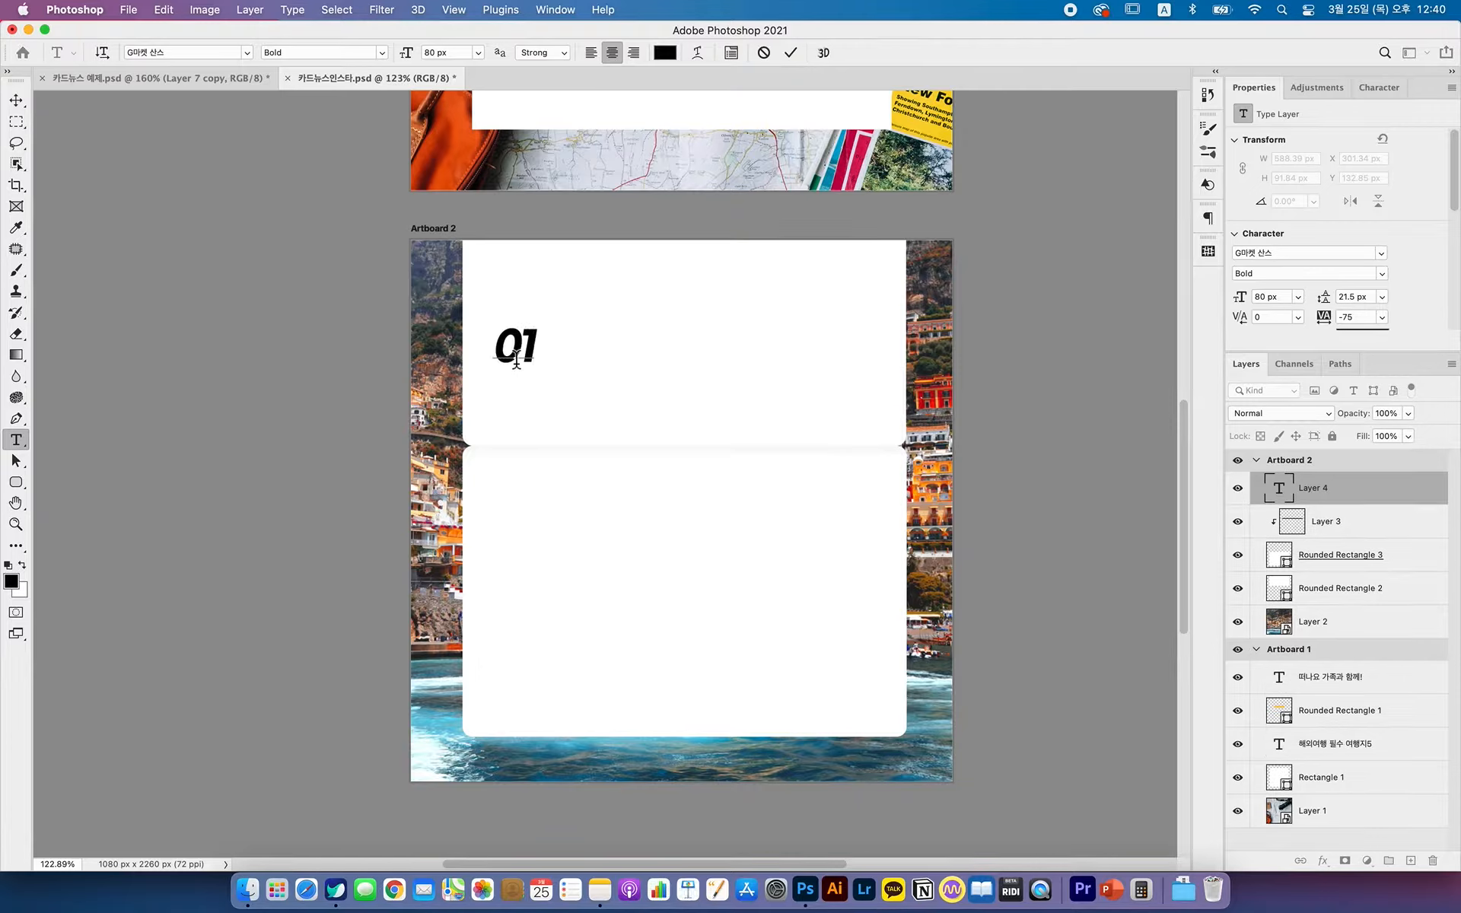
pyautogui.doubleClick(518, 358)
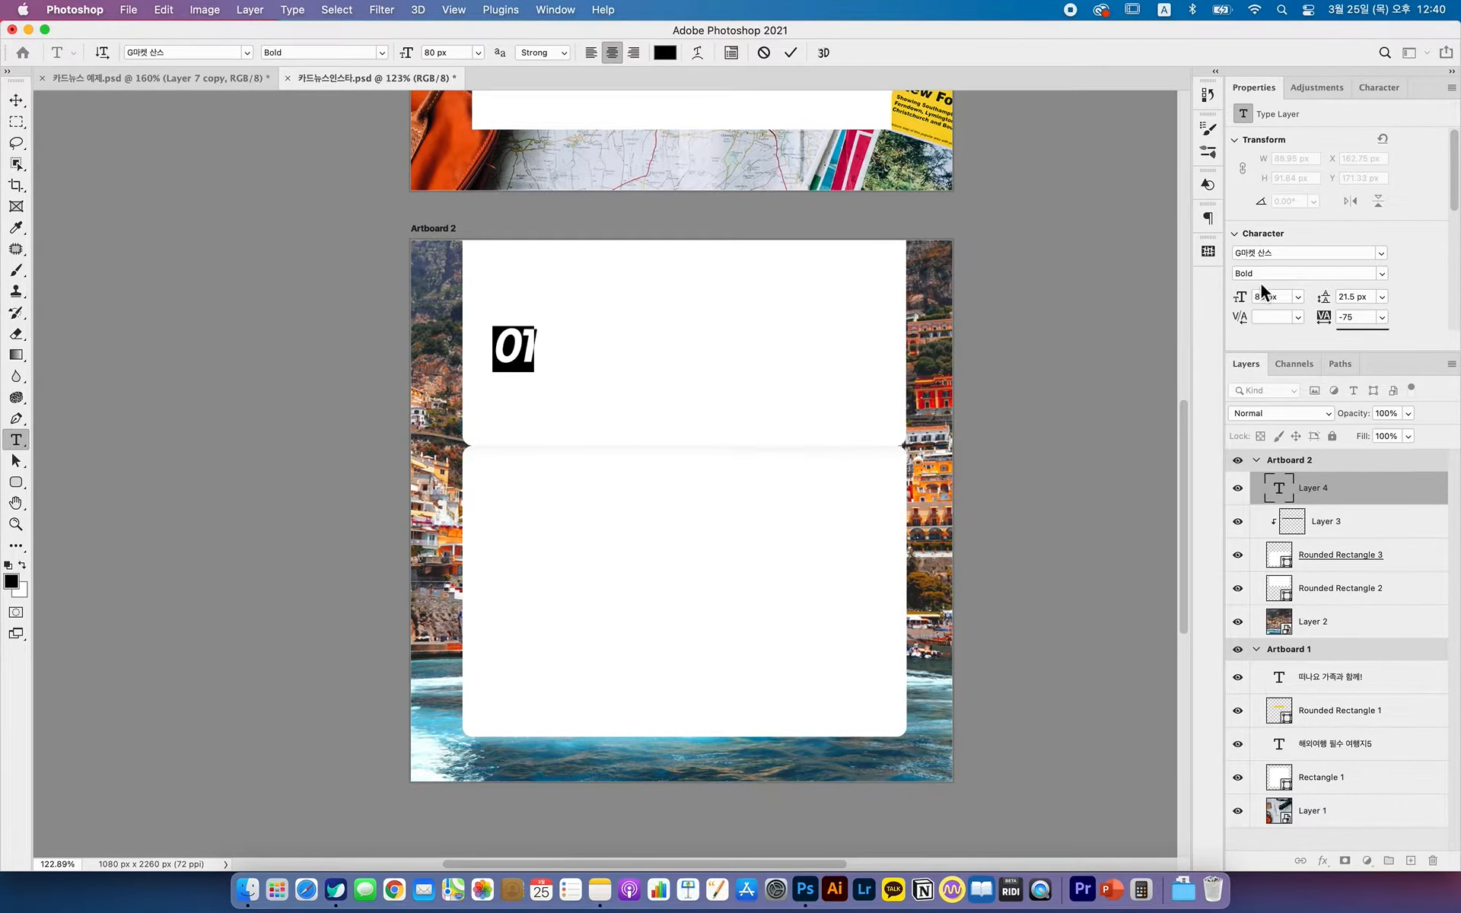
pyautogui.click(1320, 89)
pyautogui.click(1372, 90)
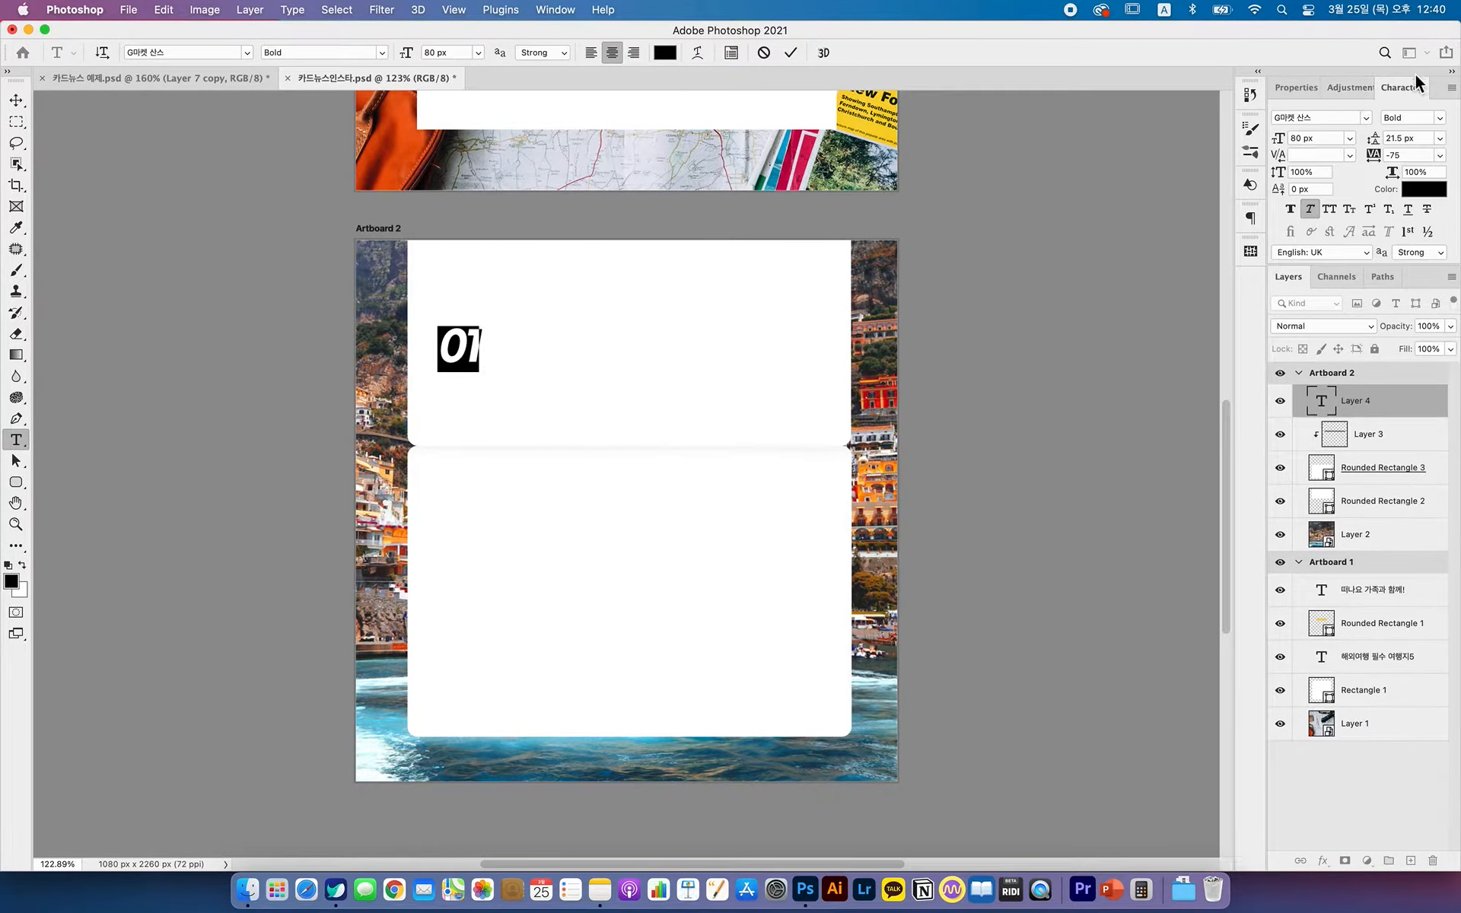
pyautogui.click(1314, 210)
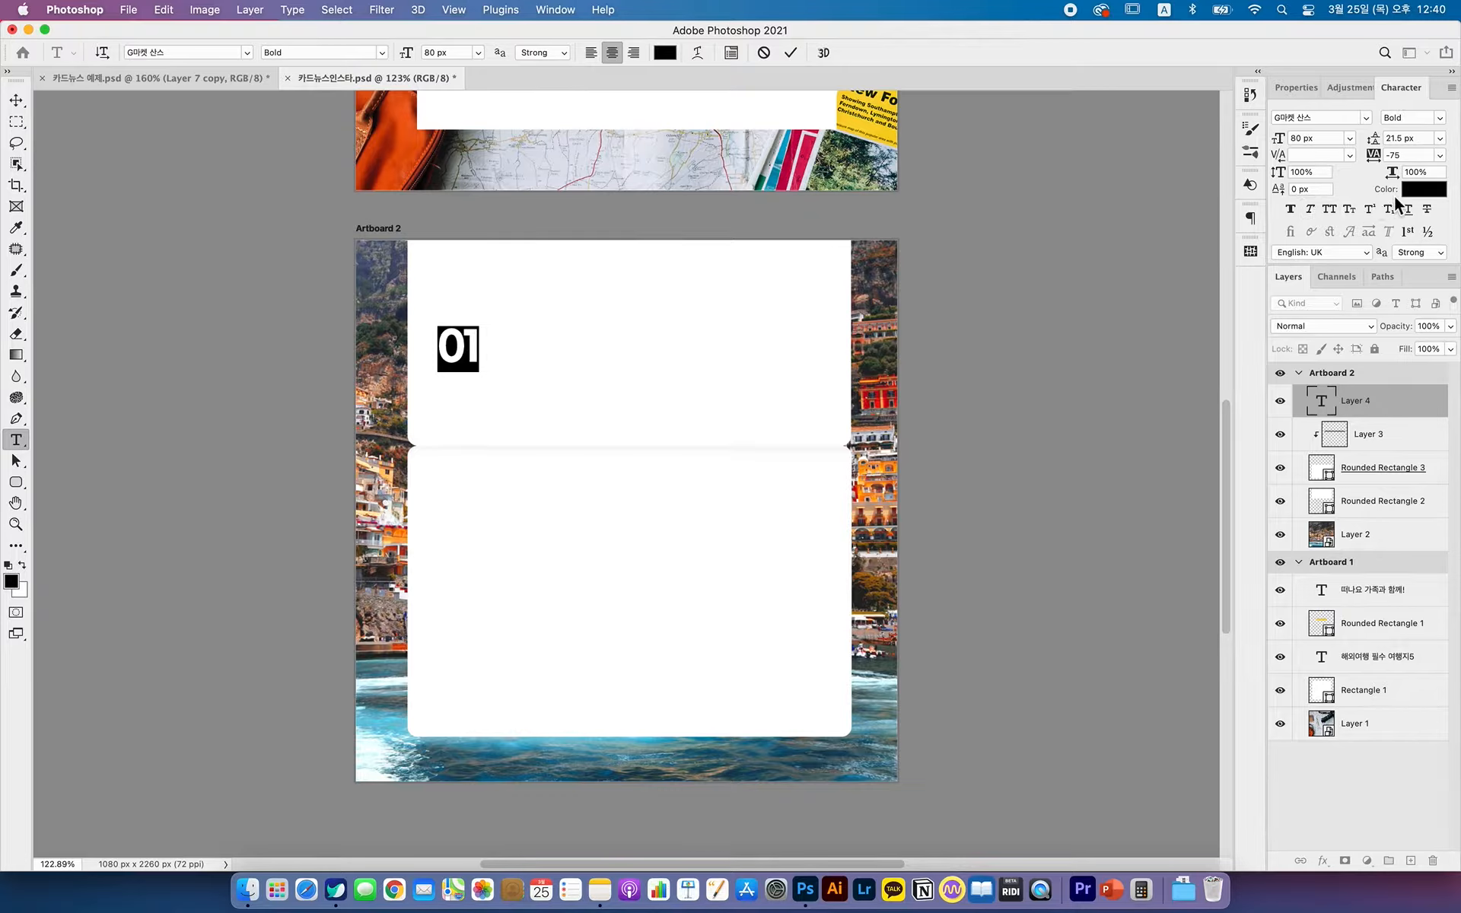
pyautogui.press('Escape')
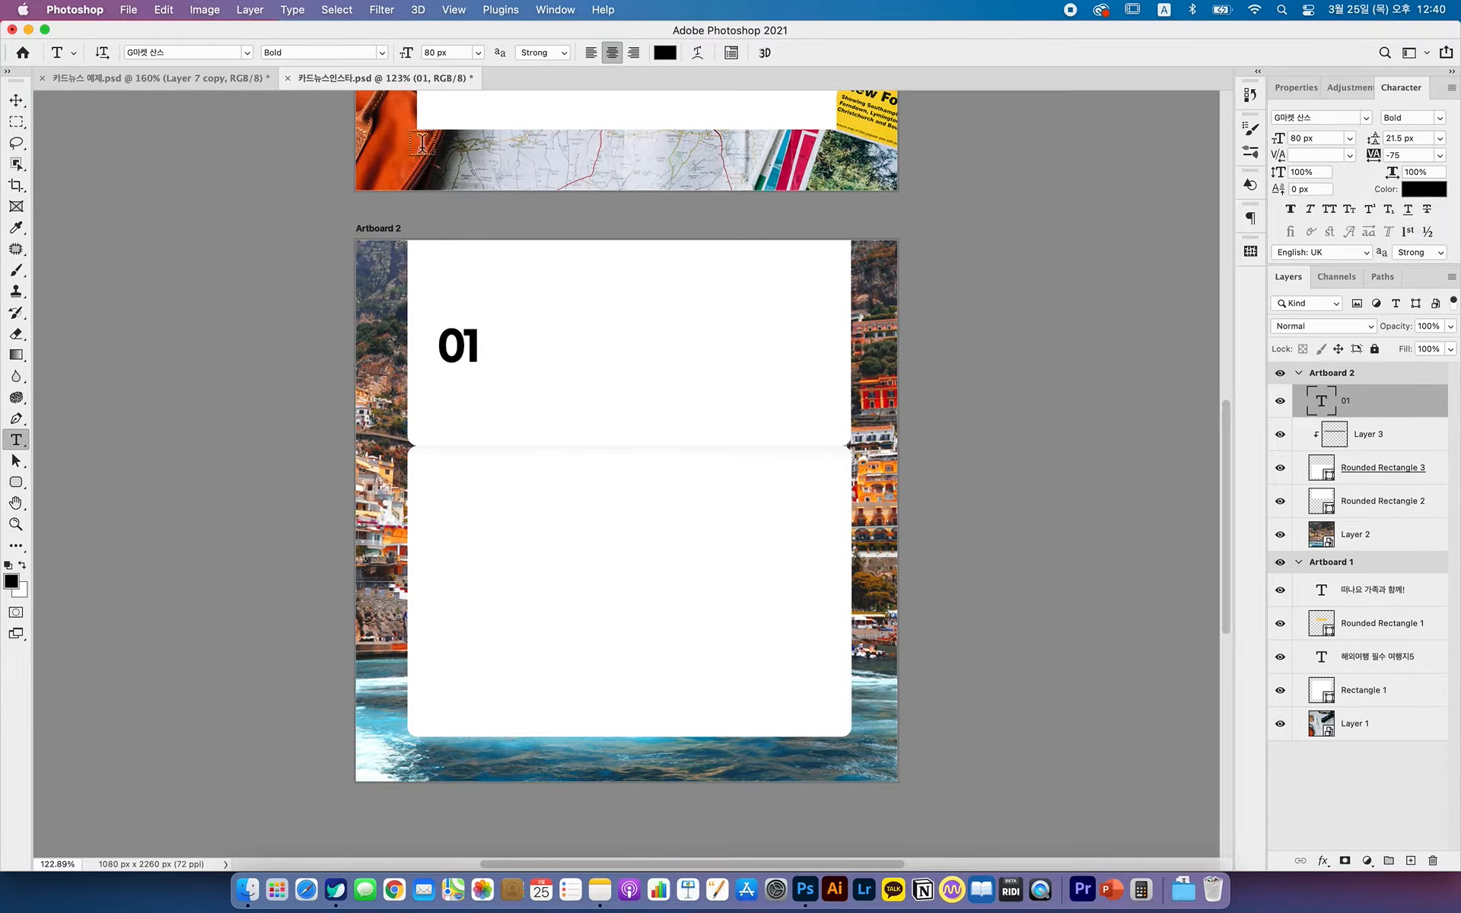
# - Copy 이탈리아 포지타노 from the Notes memo into a new text layer and place it beside the 01
pyautogui.click(599, 889)
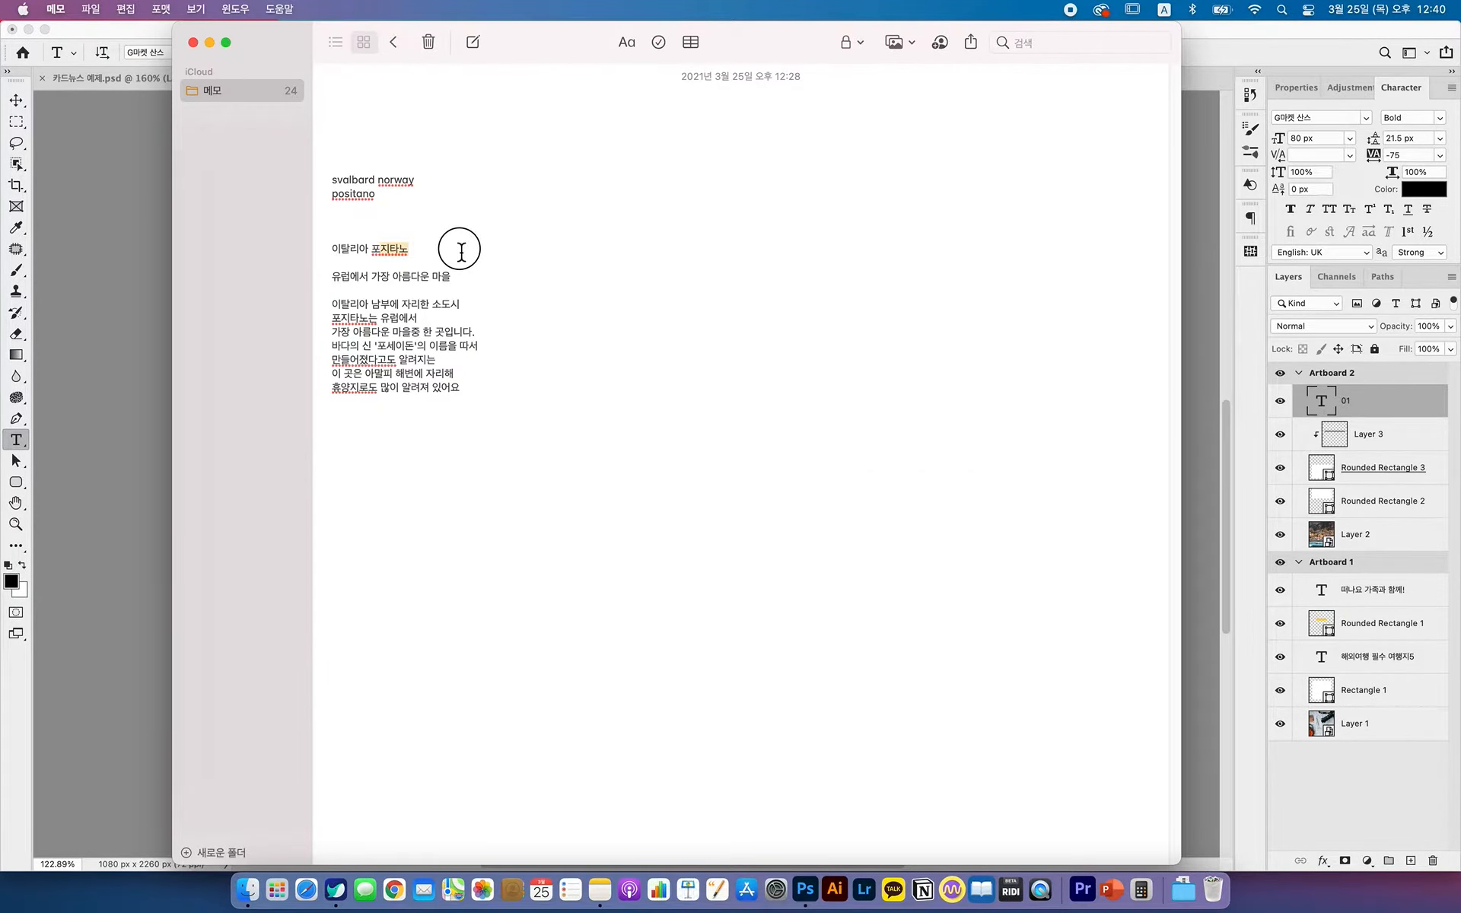
pyautogui.moveTo(444, 252); pyautogui.dragTo(332, 251)
pyautogui.press('super+c')
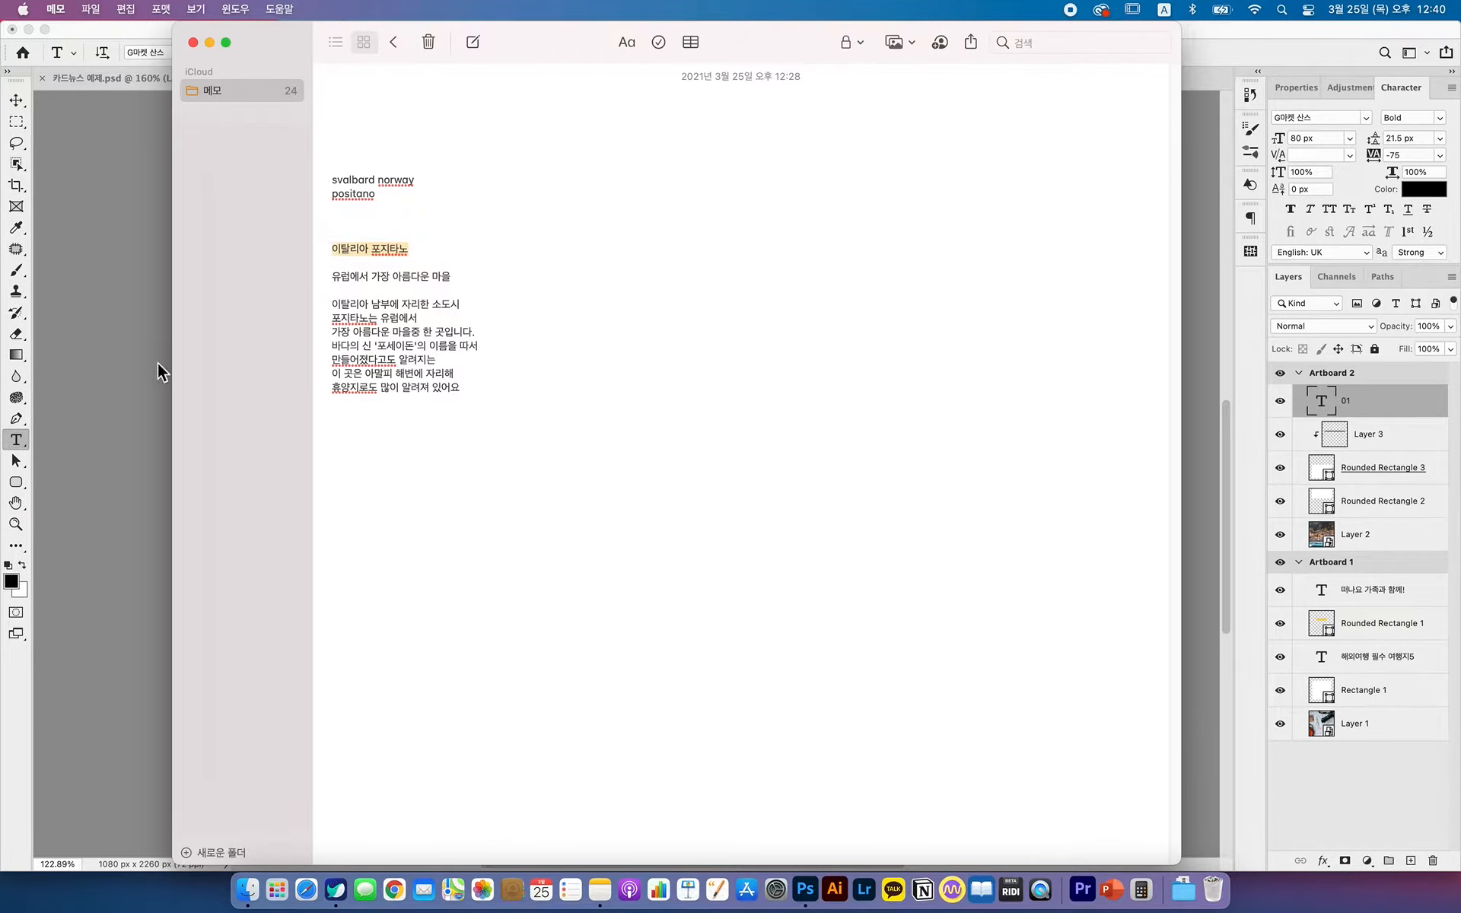
pyautogui.click(138, 415)
pyautogui.click(514, 350)
pyautogui.press('super+v')
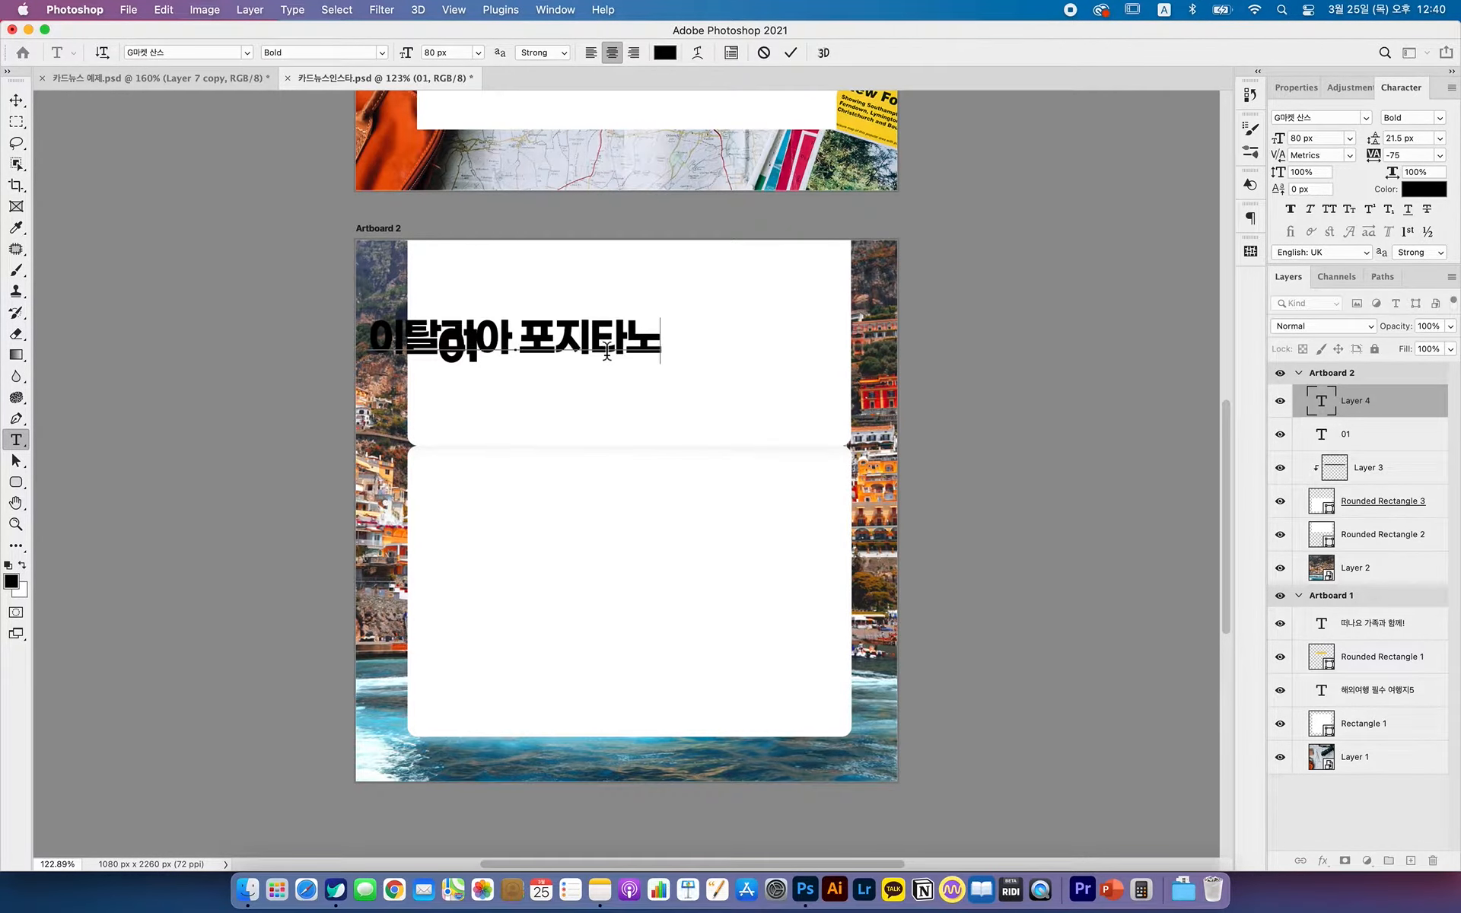
pyautogui.click(16, 100)
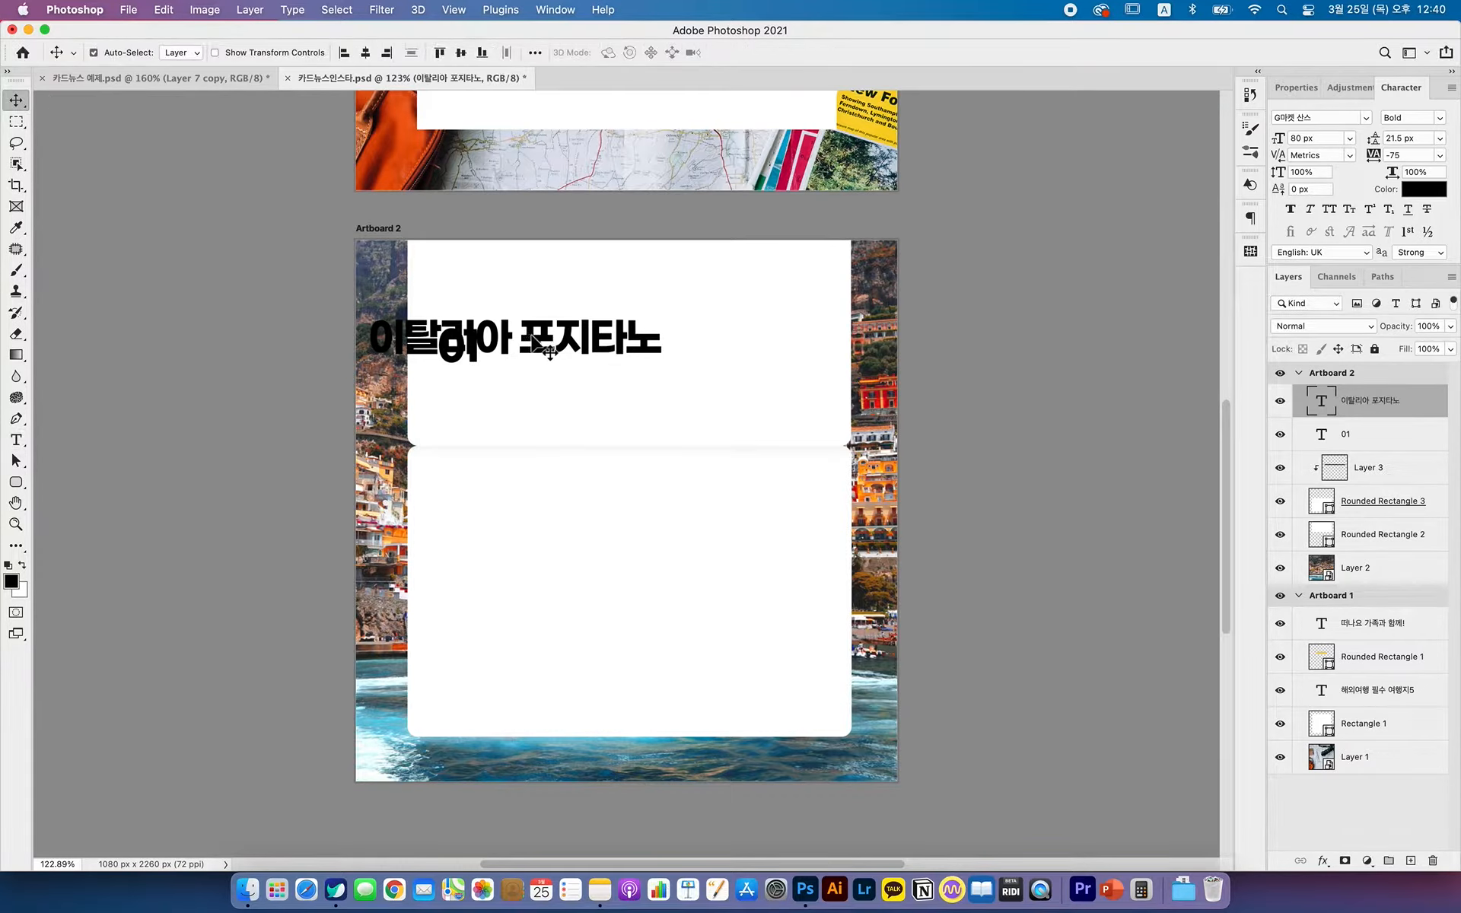
pyautogui.moveTo(531, 346); pyautogui.dragTo(668, 351)
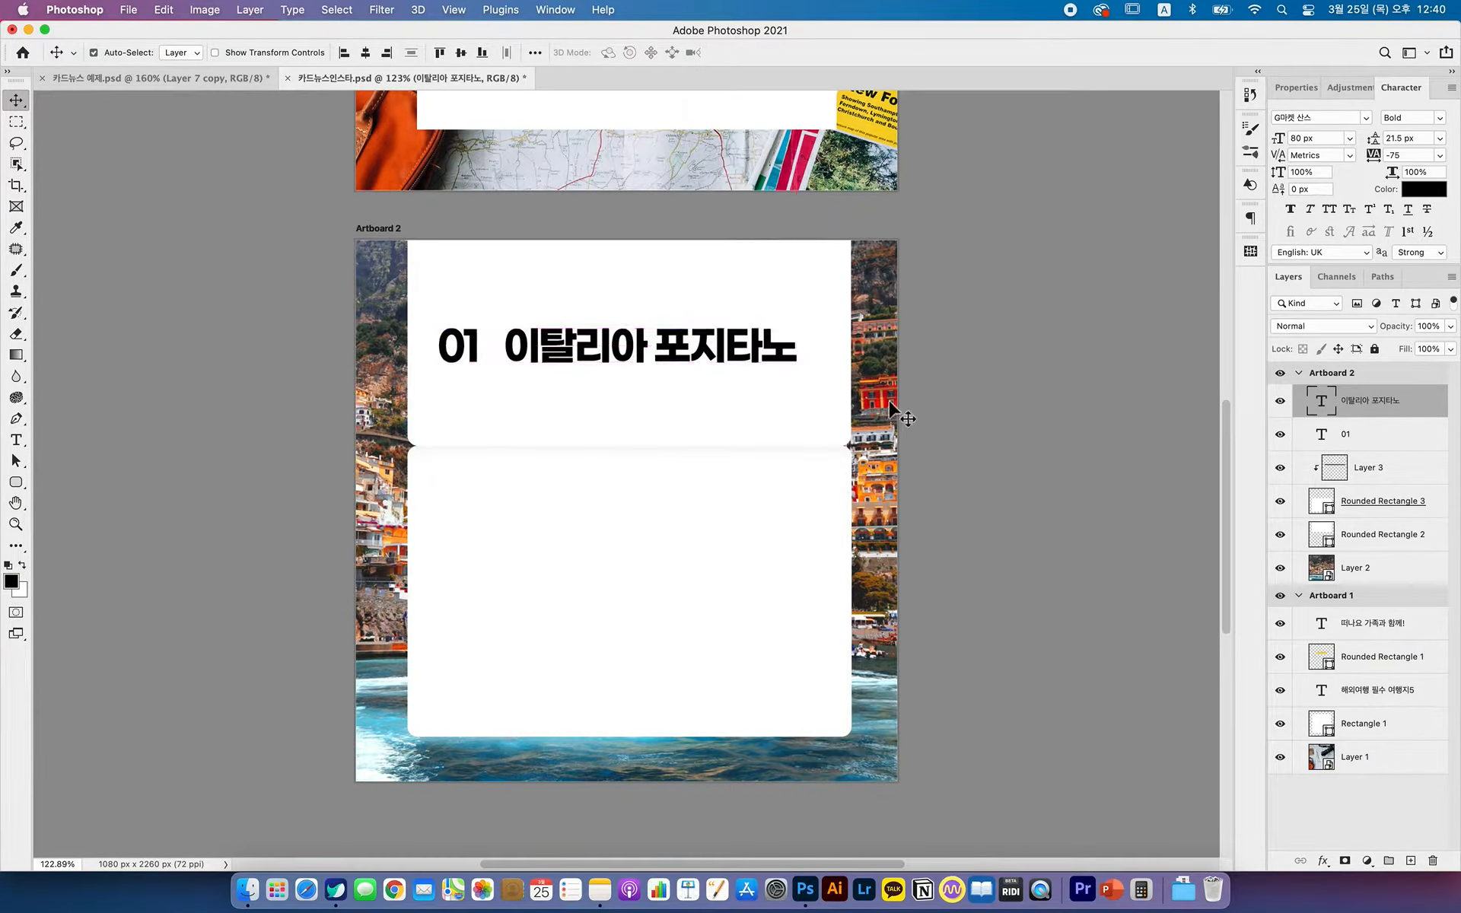
pyautogui.click(1008, 365)
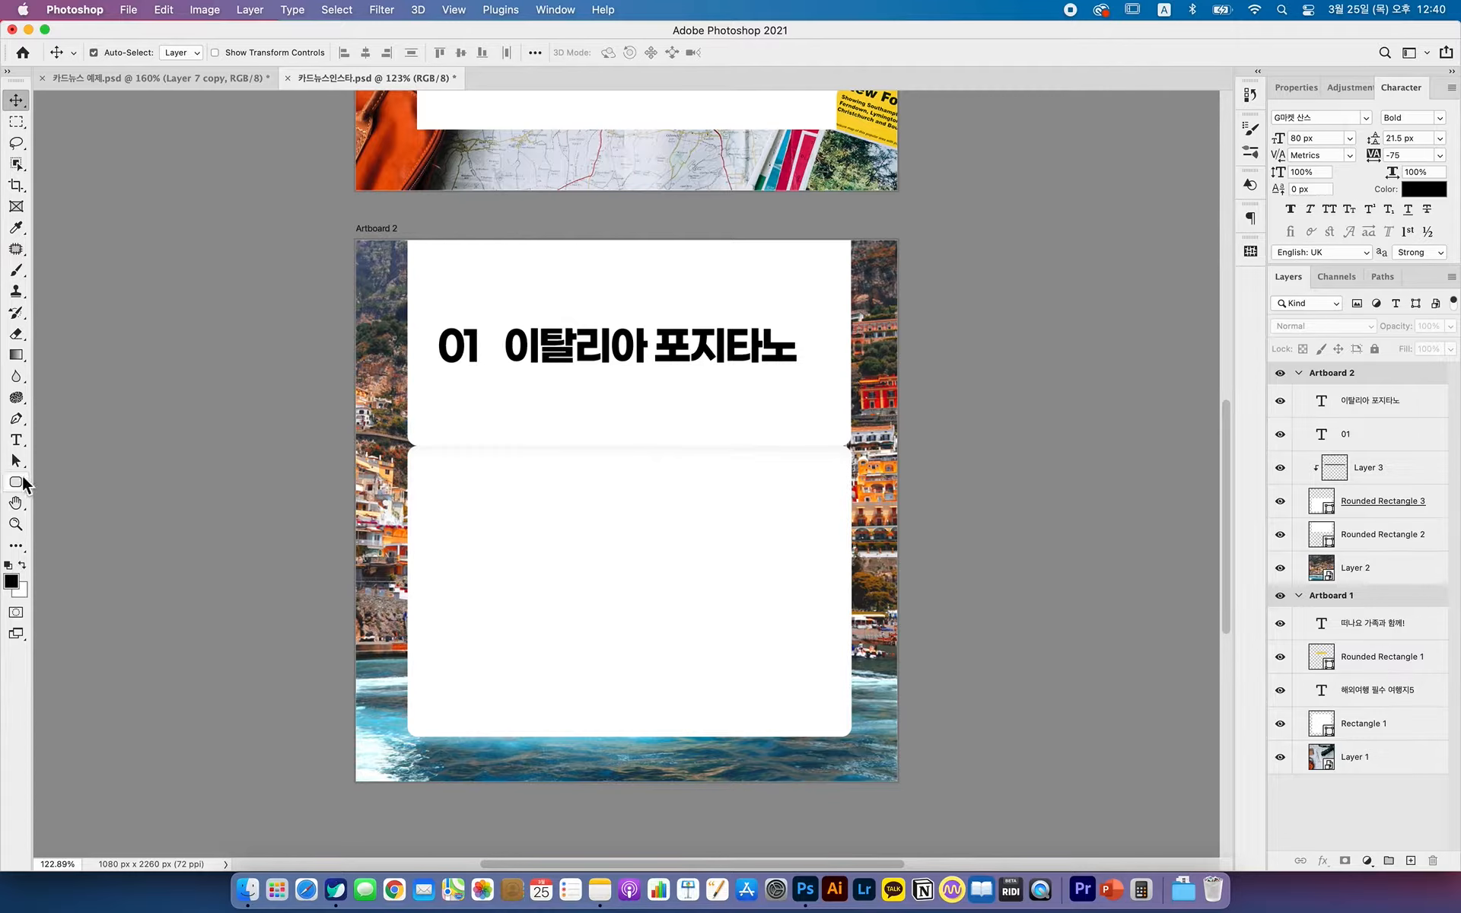
# - Draw a circle about 120 px across around the number 01 with the Ellipse tool
pyautogui.moveTo(21, 484); pyautogui.dragTo(76, 514)
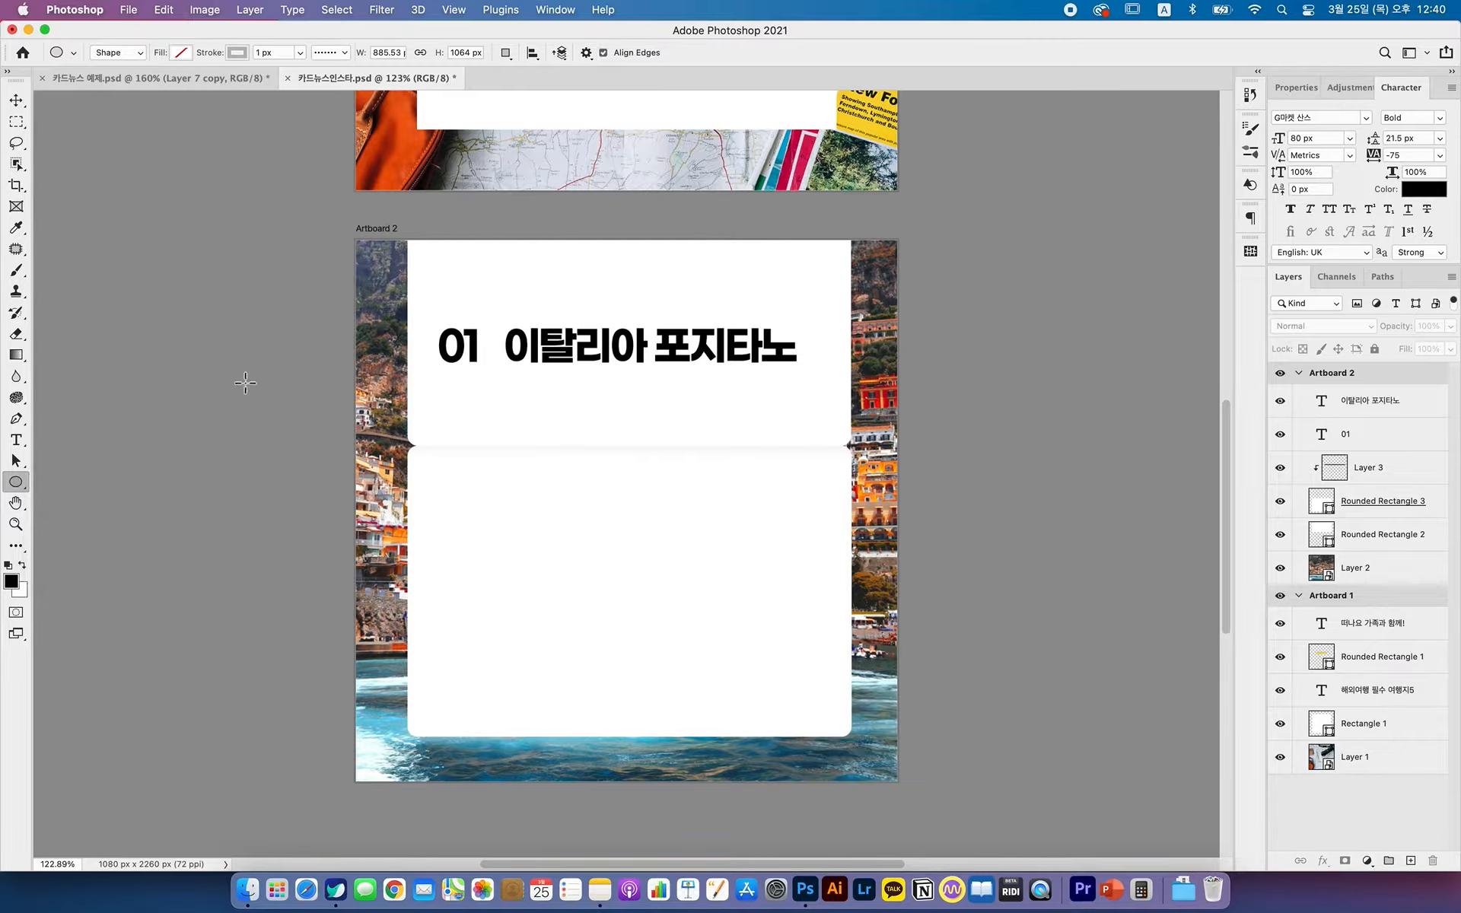
pyautogui.click(436, 323)
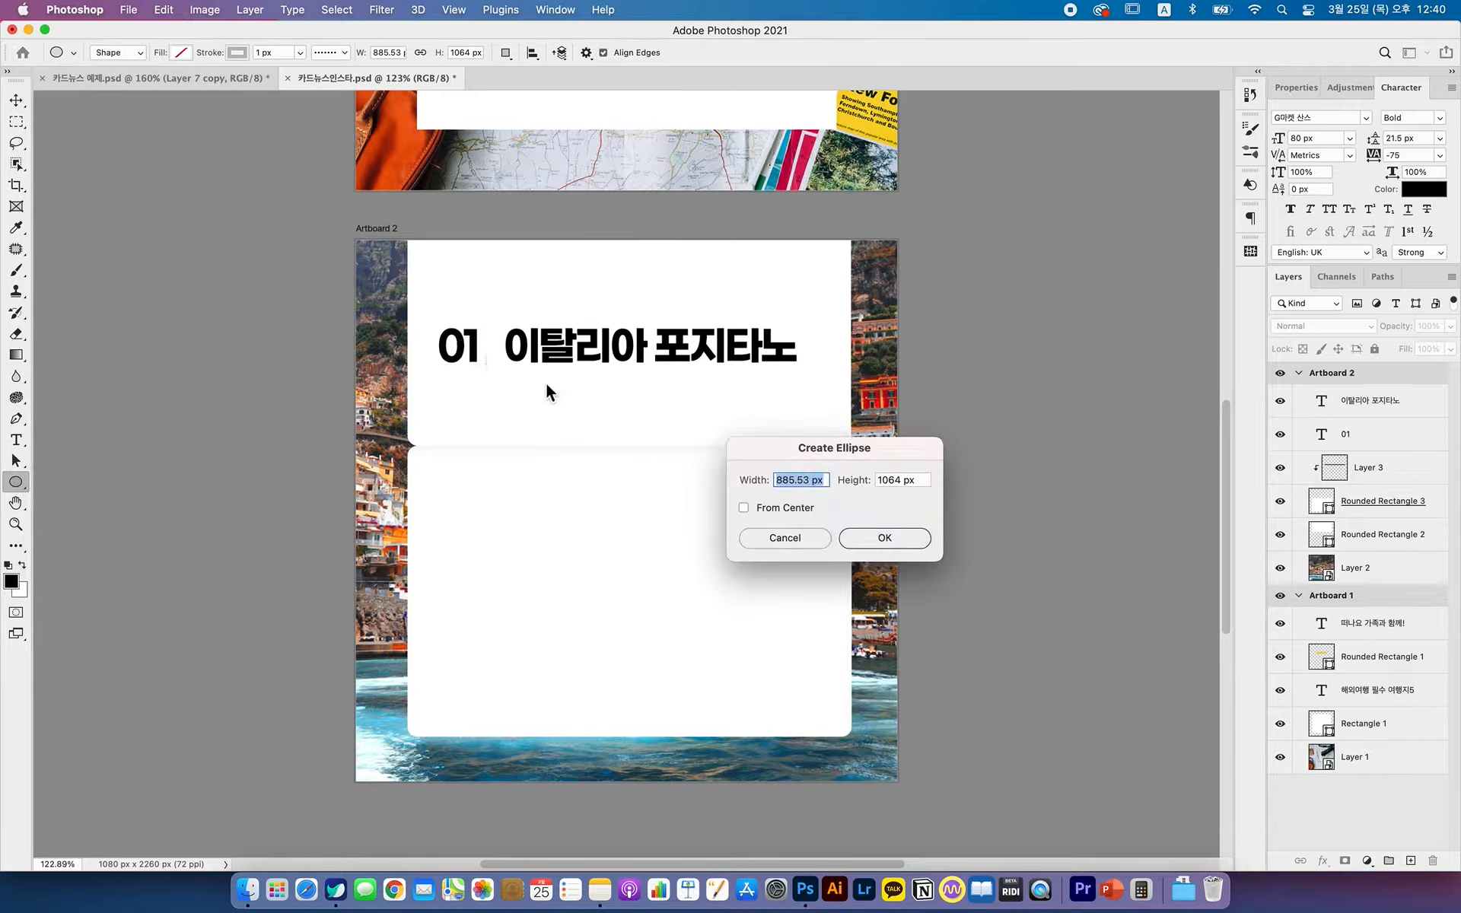
pyautogui.click(784, 539)
pyautogui.moveTo(437, 326); pyautogui.dragTo(499, 390)
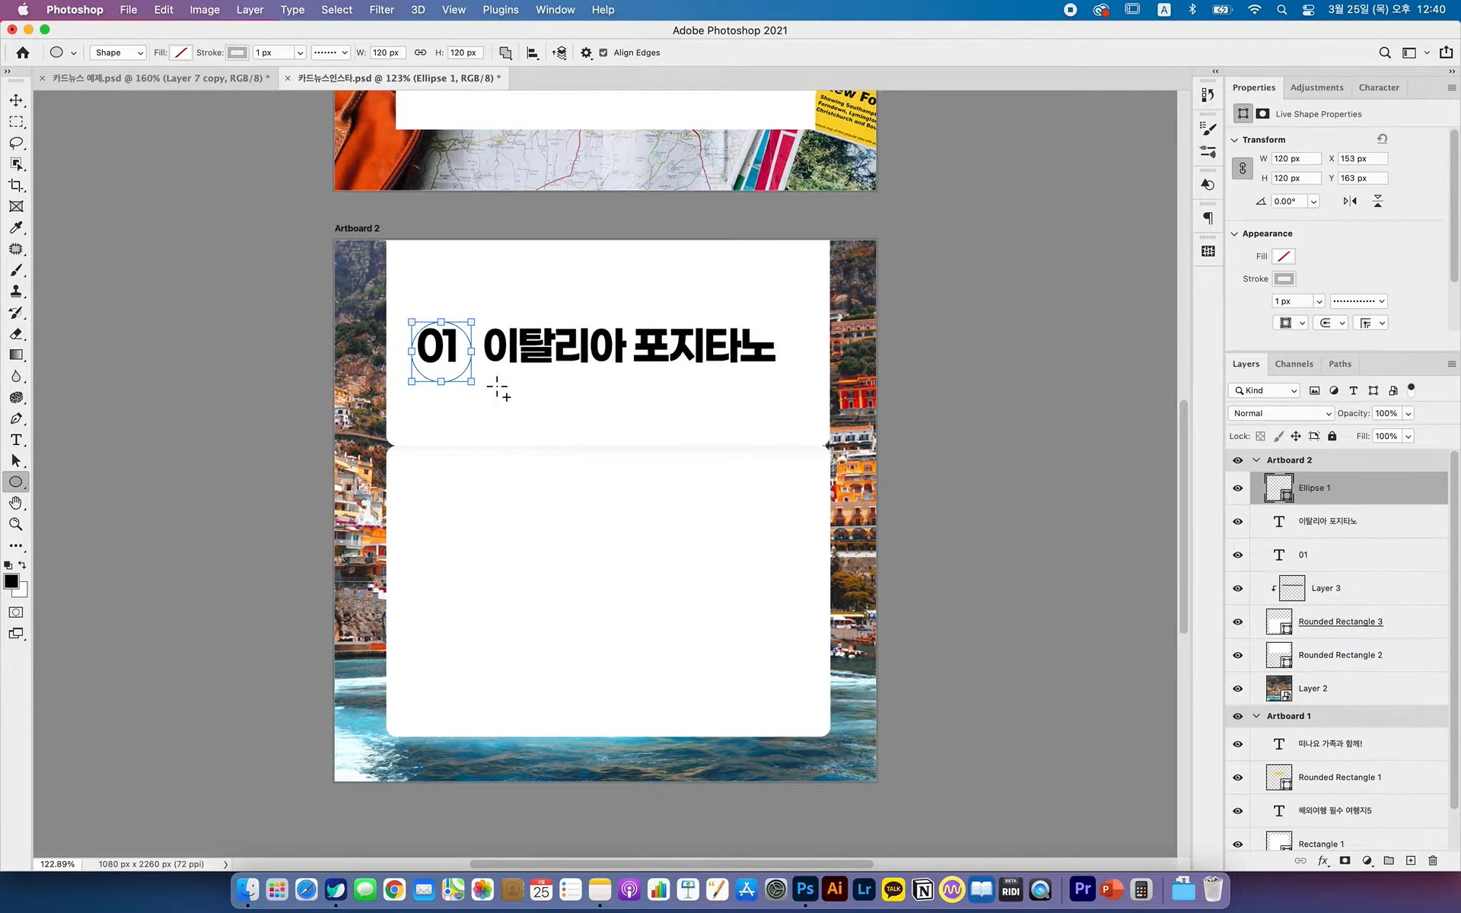
# - Remove the circle's stroke and fill it with yellow #ffd82c, based on the yellow sampled from the Artboard 1 photo
pyautogui.click(236, 52)
pyautogui.click(141, 86)
pyautogui.click(187, 52)
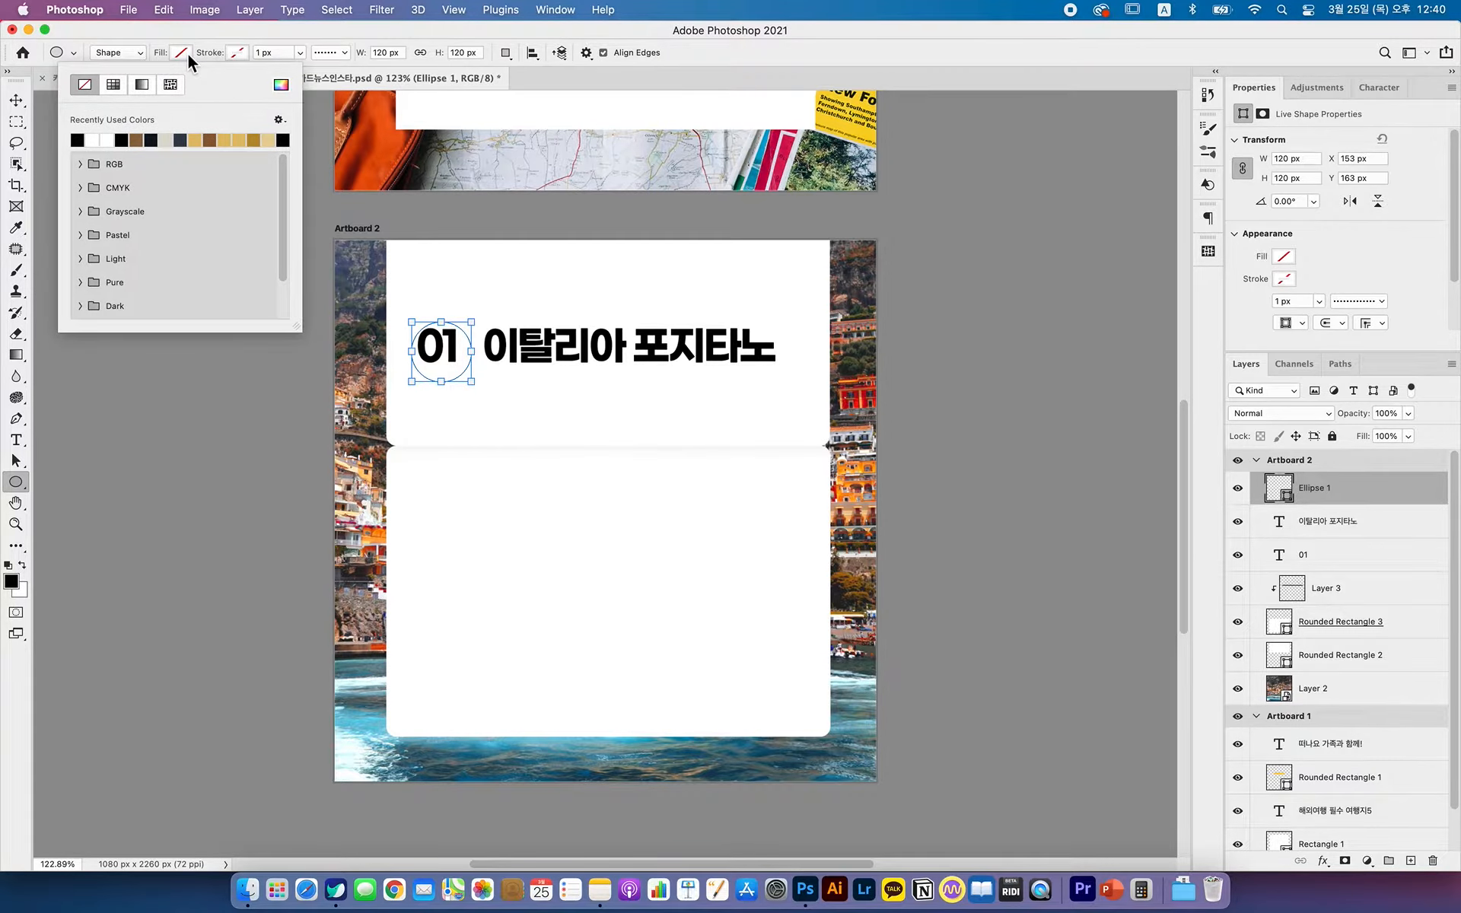
pyautogui.click(283, 85)
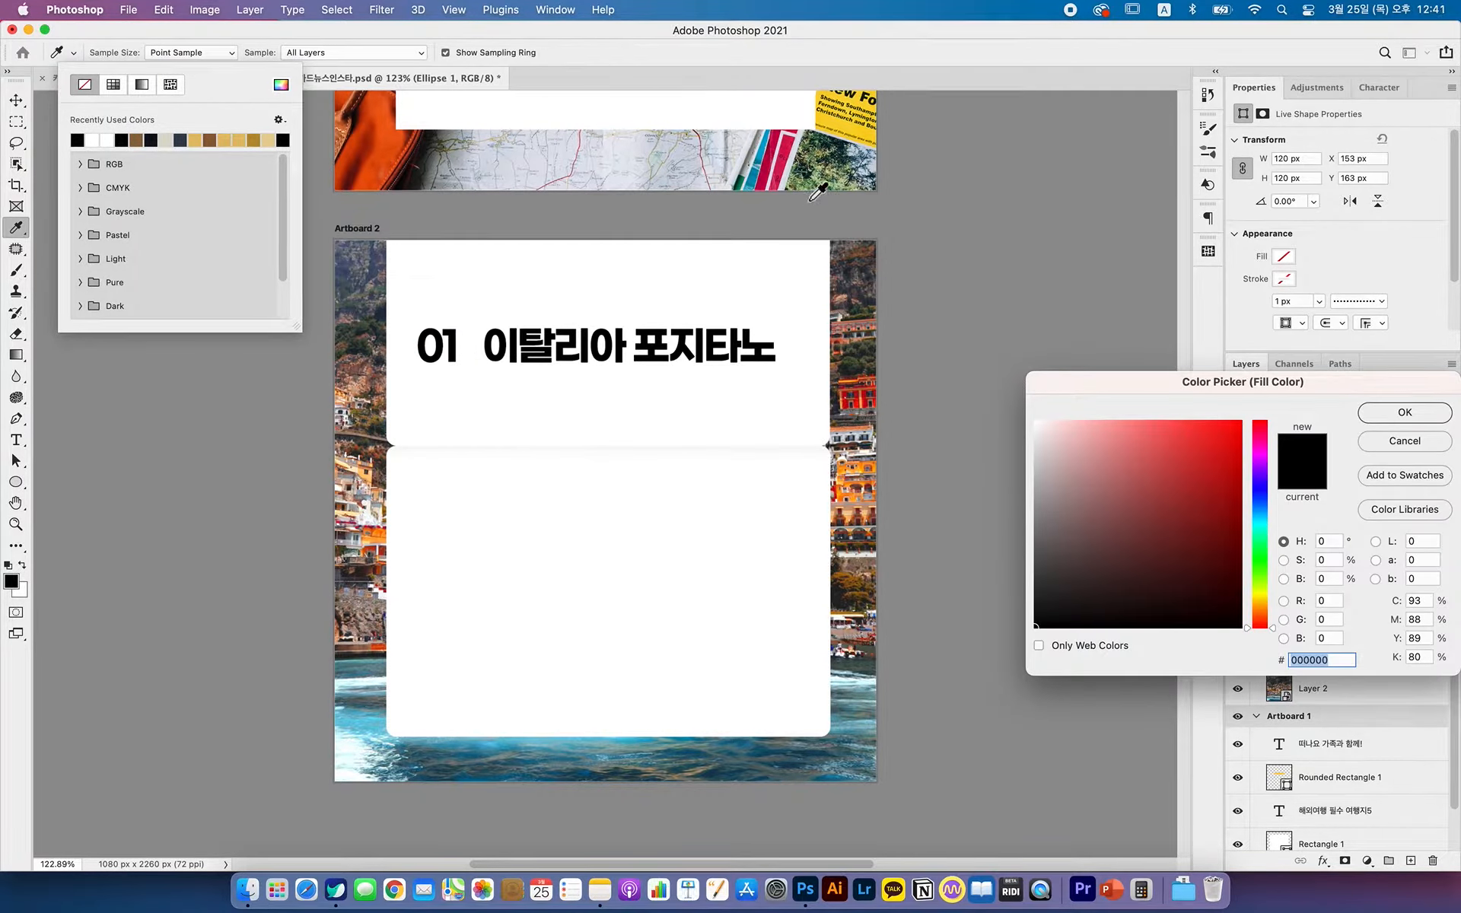
pyautogui.click(856, 137)
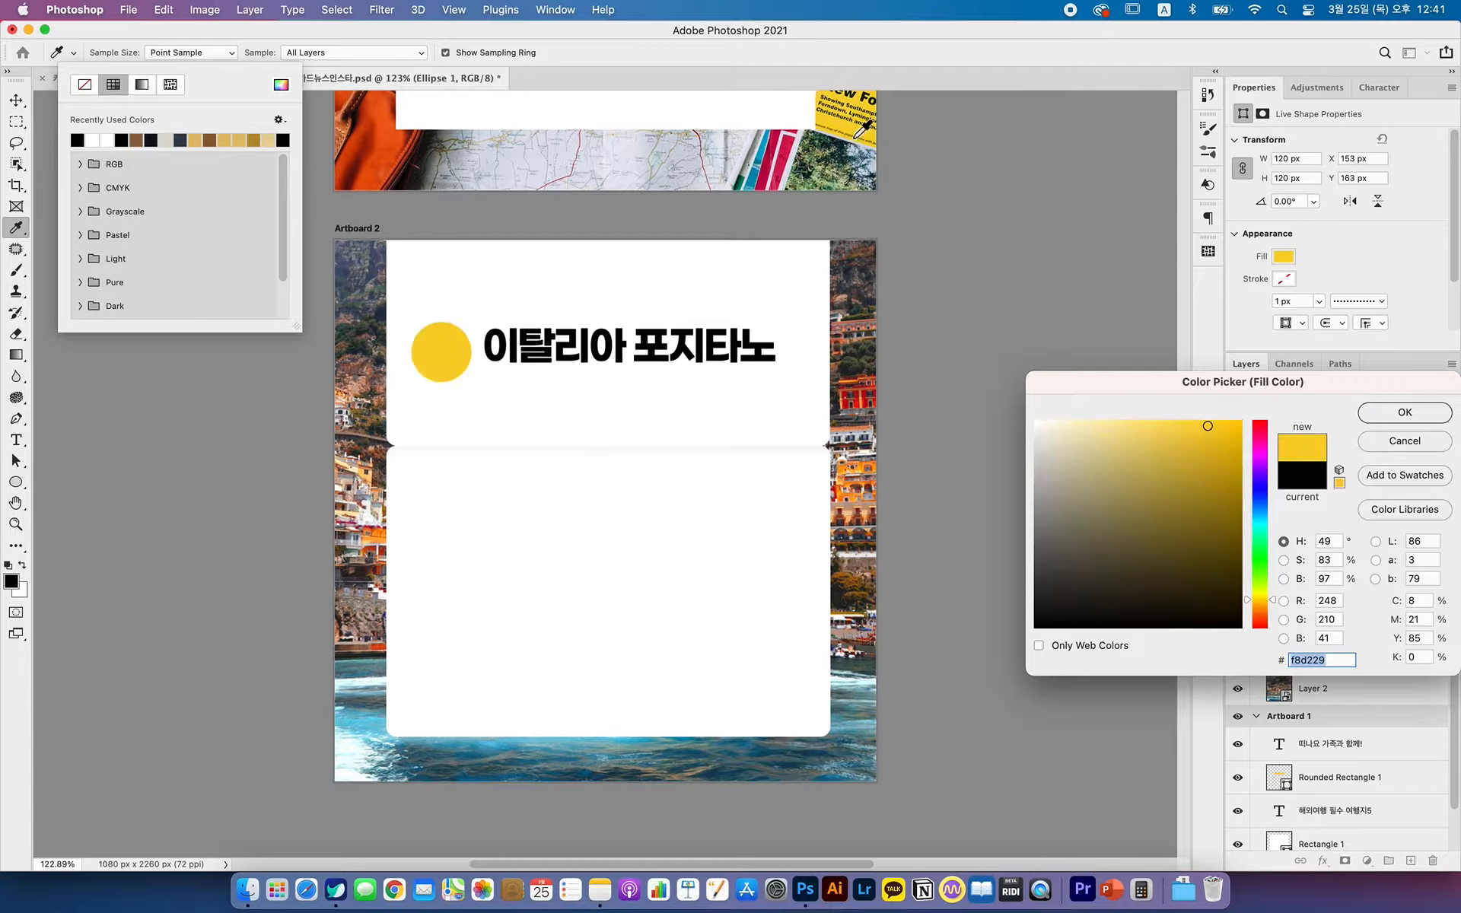
pyautogui.moveTo(1231, 438); pyautogui.dragTo(1215, 367)
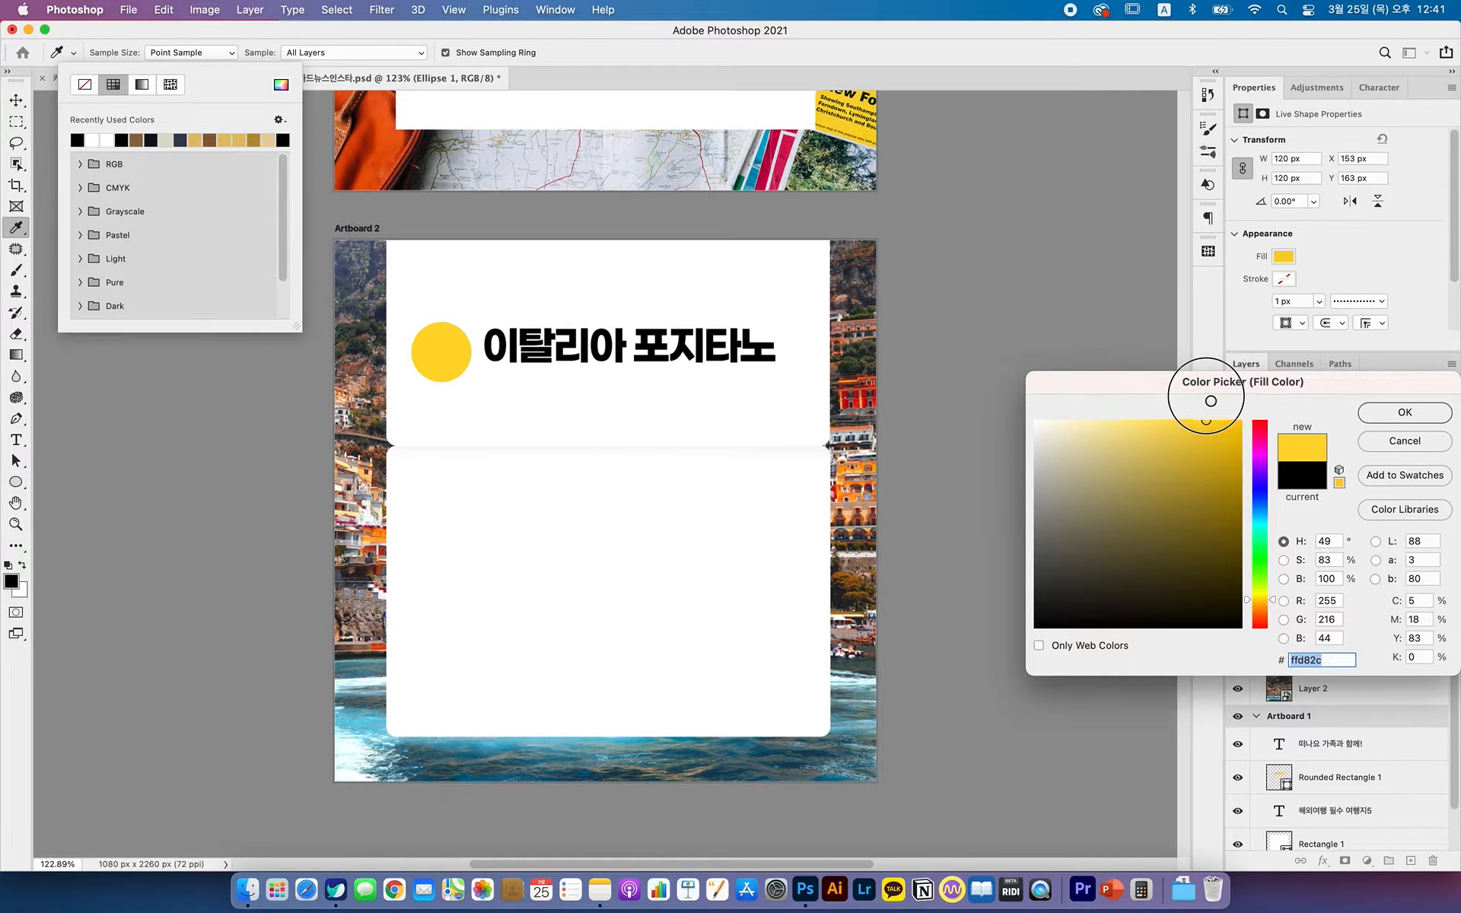
pyautogui.click(1393, 413)
# - Reorder the circle layer below the 01 text and nudge it up and left to centre it behind the number
pyautogui.click(15, 100)
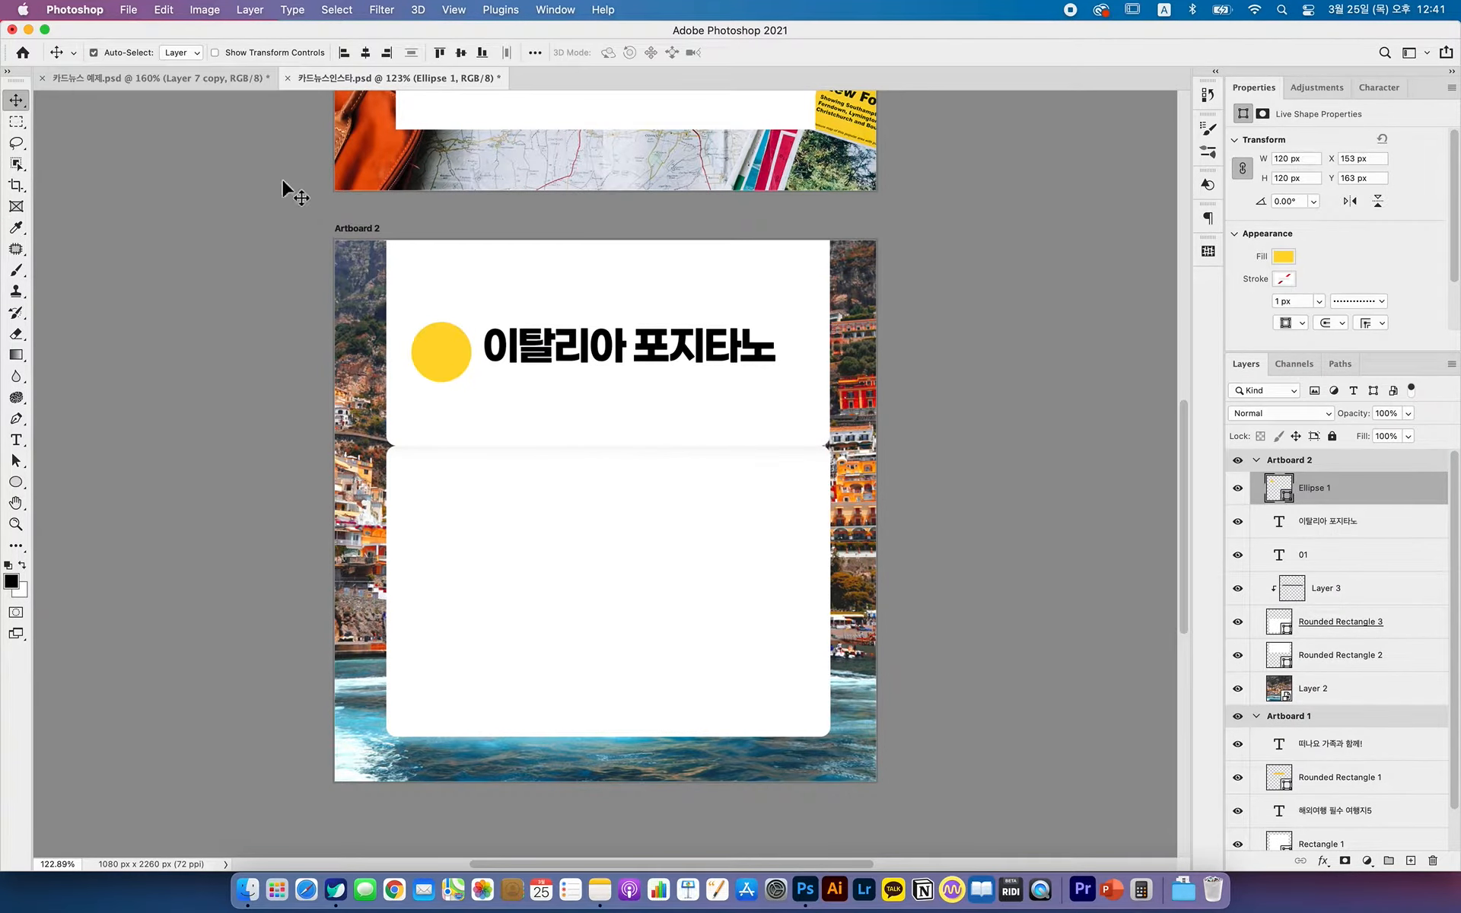
pyautogui.moveTo(1347, 506); pyautogui.dragTo(1346, 567)
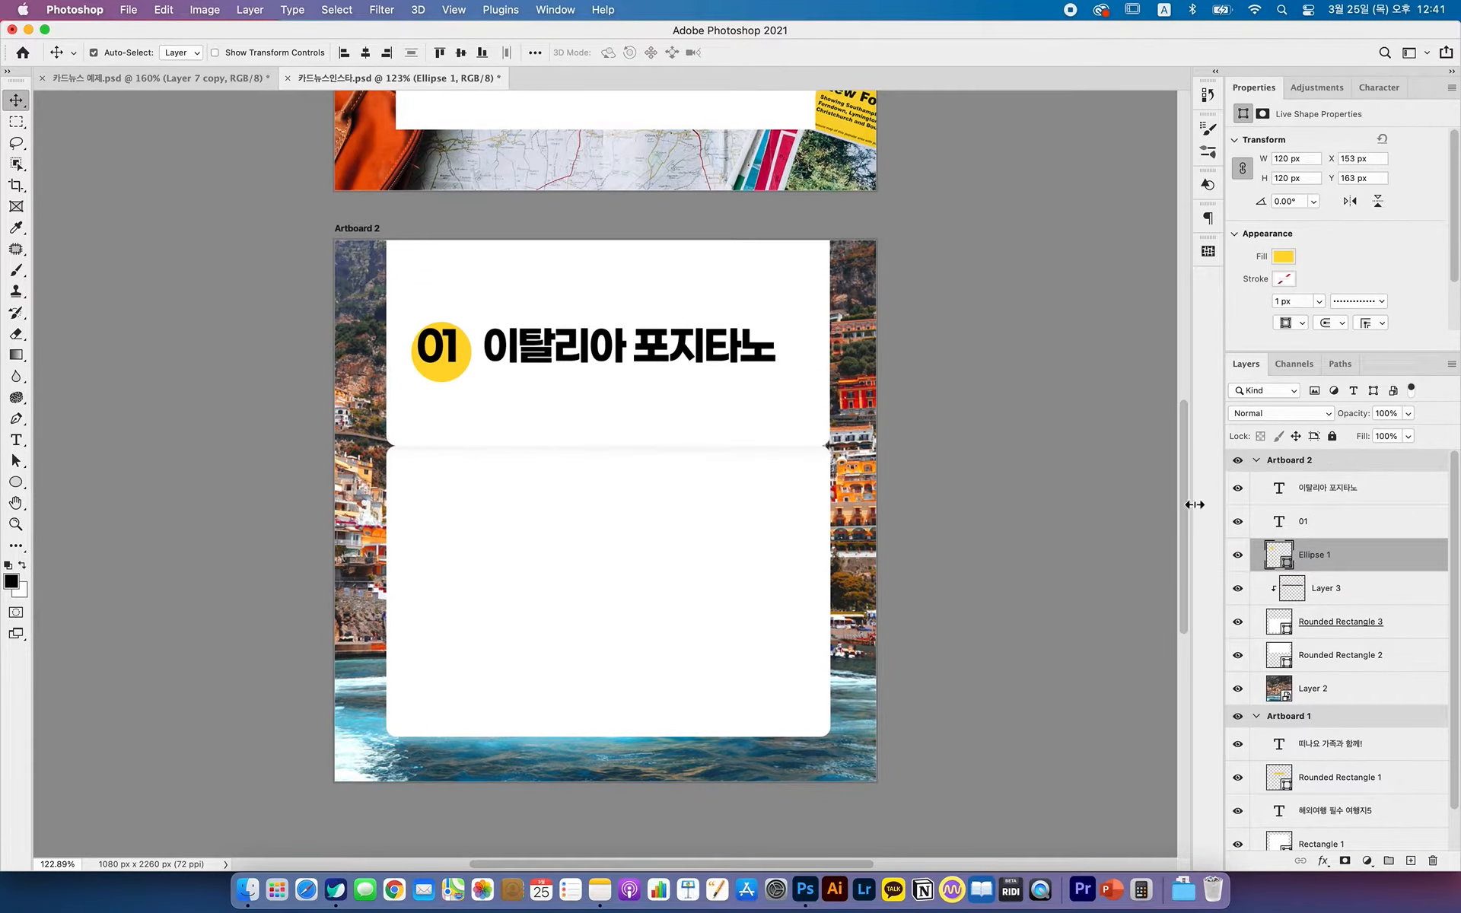
pyautogui.press('Up')
pyautogui.press('Up')
pyautogui.press('Up')
pyautogui.press('Up')
pyautogui.press('Up')
pyautogui.press('Up')
pyautogui.press('Up')
pyautogui.press('Left')
pyautogui.press('Left')
pyautogui.press('Up')
pyautogui.press('Up')
# - Change the 01 text colour to white #ffffff
pyautogui.click(1303, 522)
pyautogui.scroll(-1, 1363, 339)
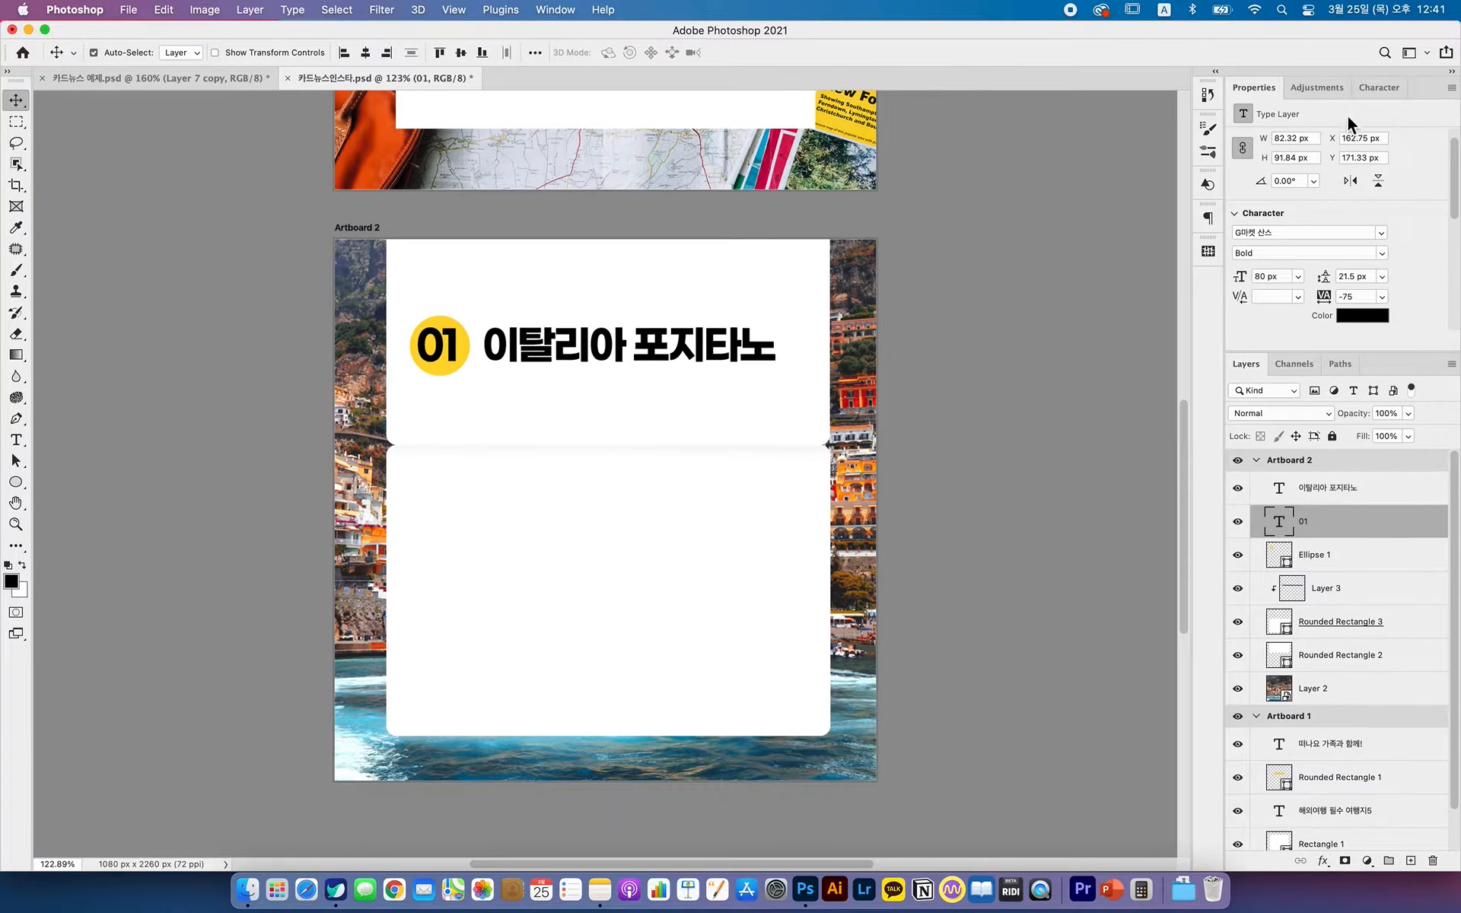
pyautogui.click(1382, 90)
pyautogui.click(1438, 196)
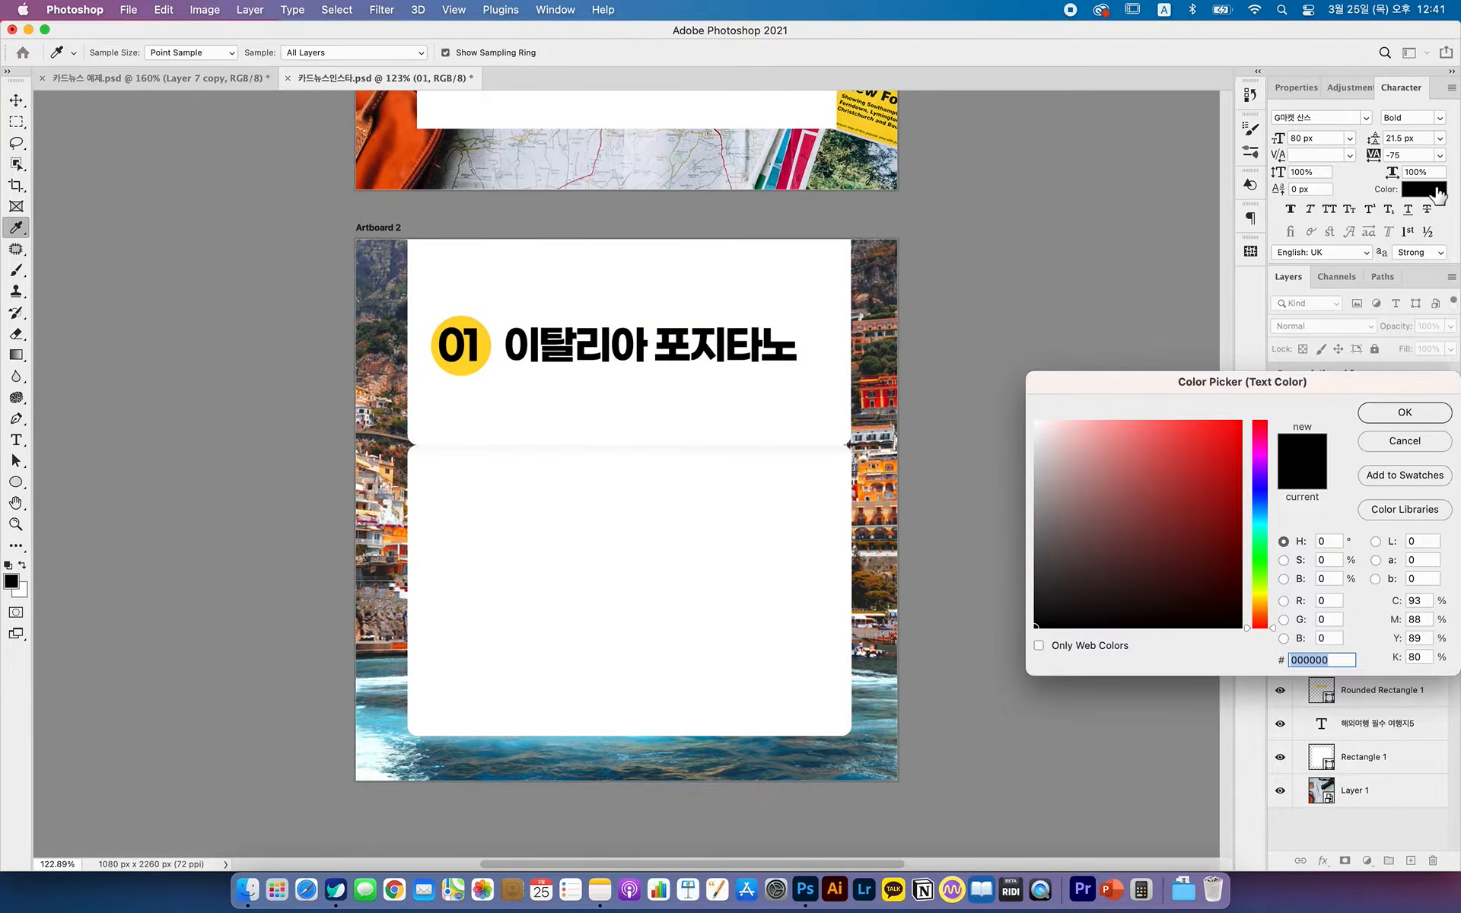
pyautogui.click(1036, 421)
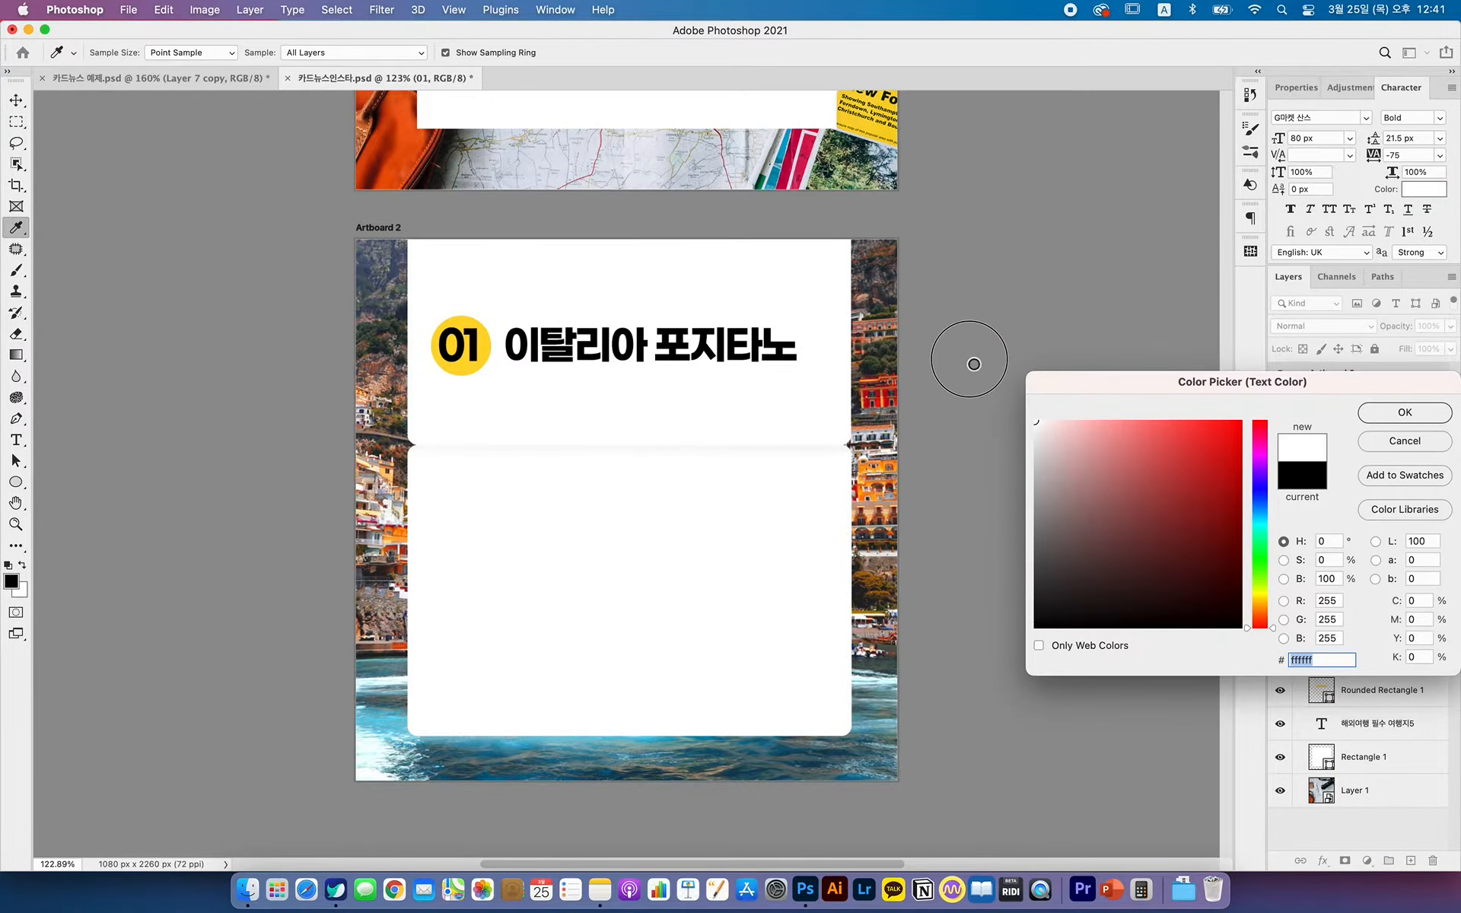
pyautogui.click(1405, 413)
# - Apply faux italic to the 이탈리아 포지타노 title, keeping the Bold style and 80 px size
pyautogui.click(708, 354)
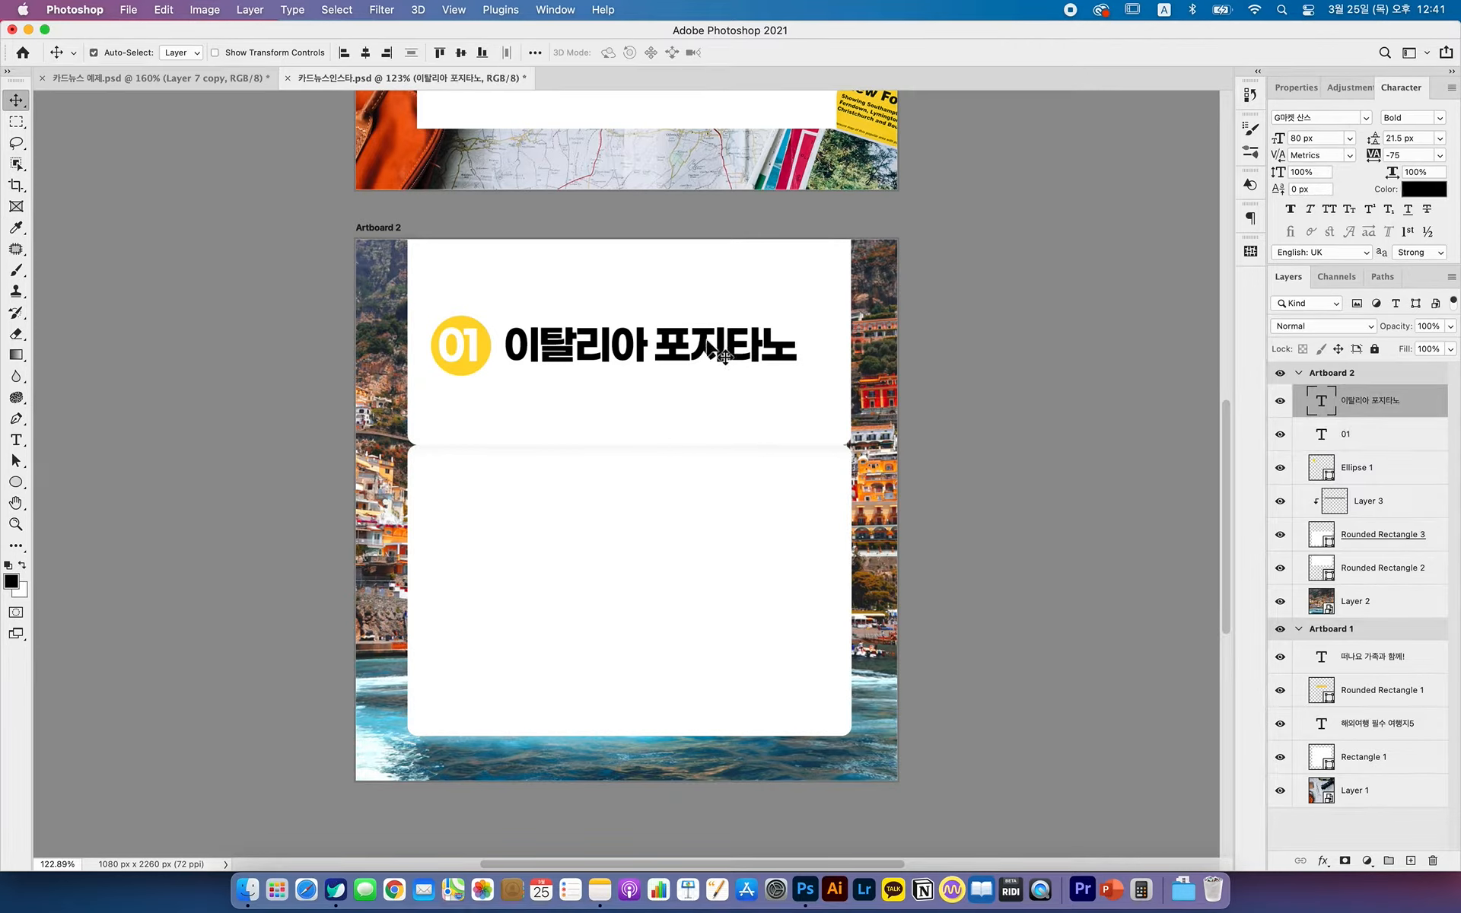
pyautogui.click(1310, 210)
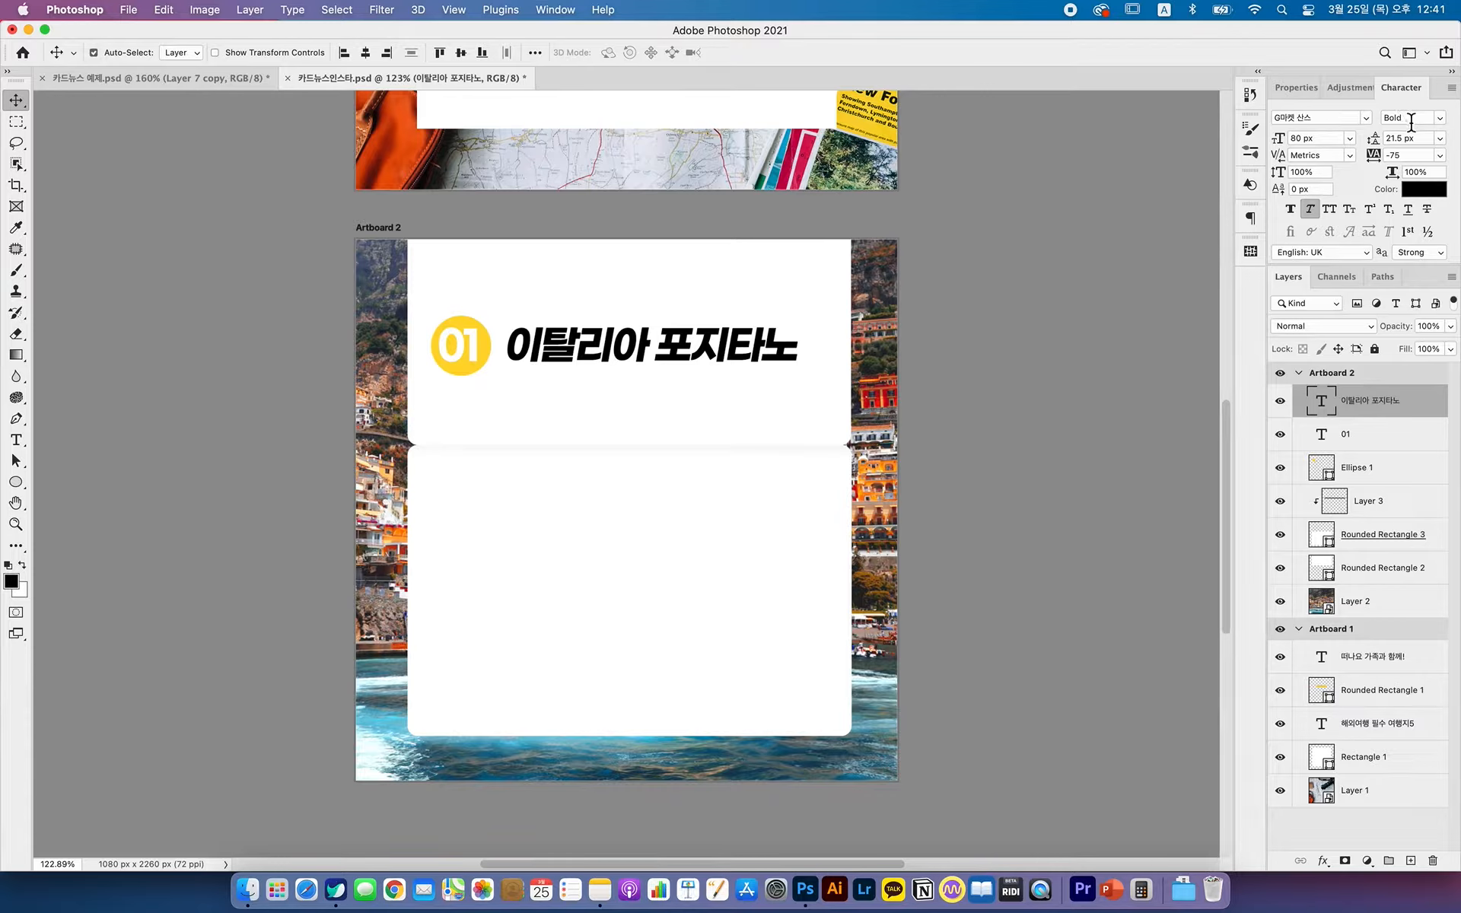
pyautogui.click(1439, 118)
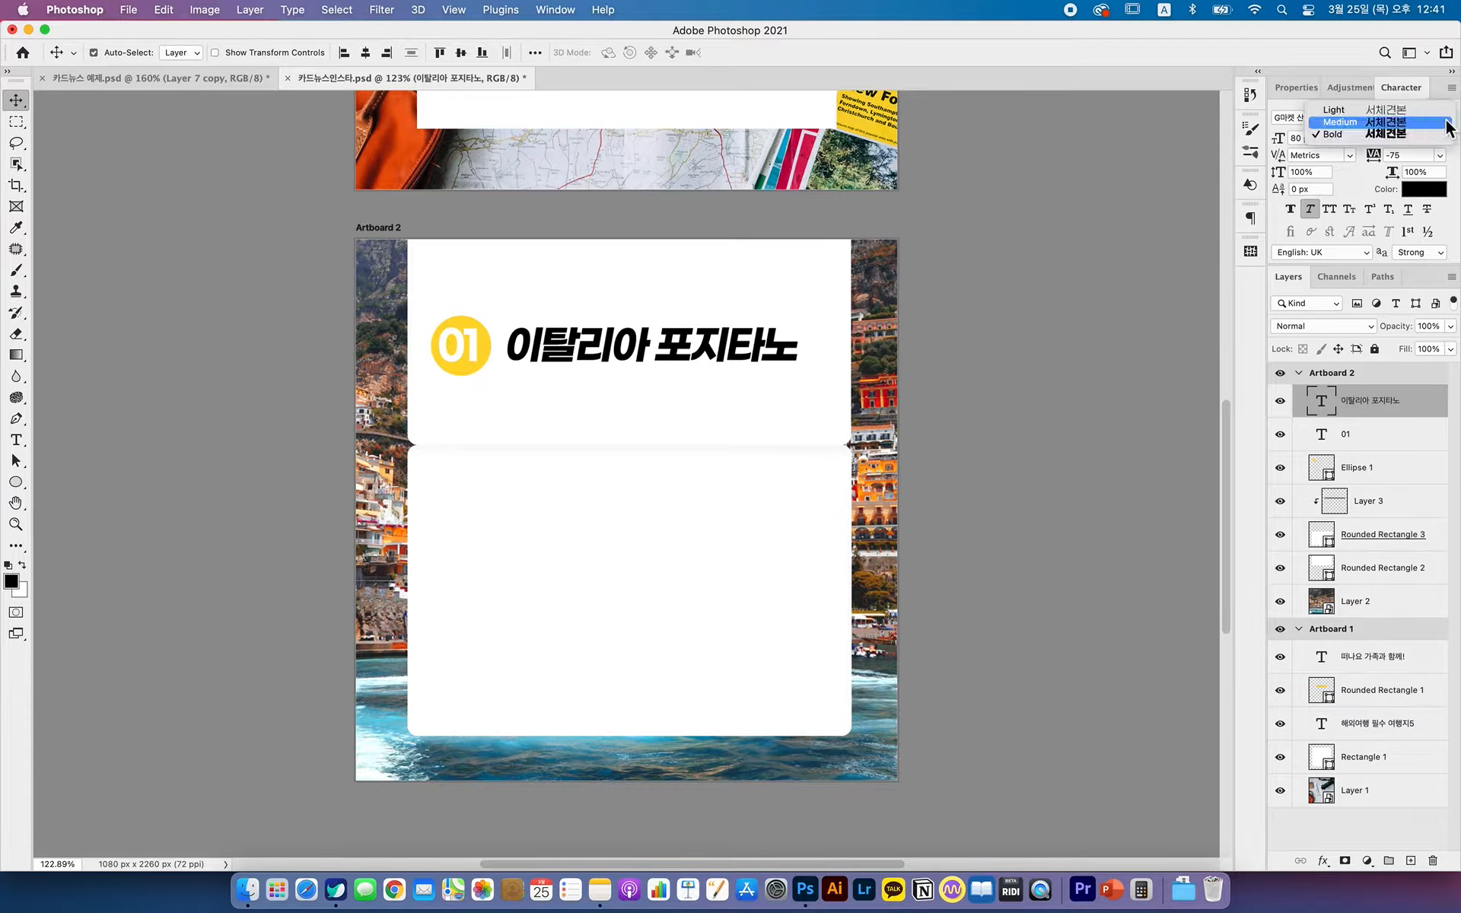
pyautogui.click(1409, 130)
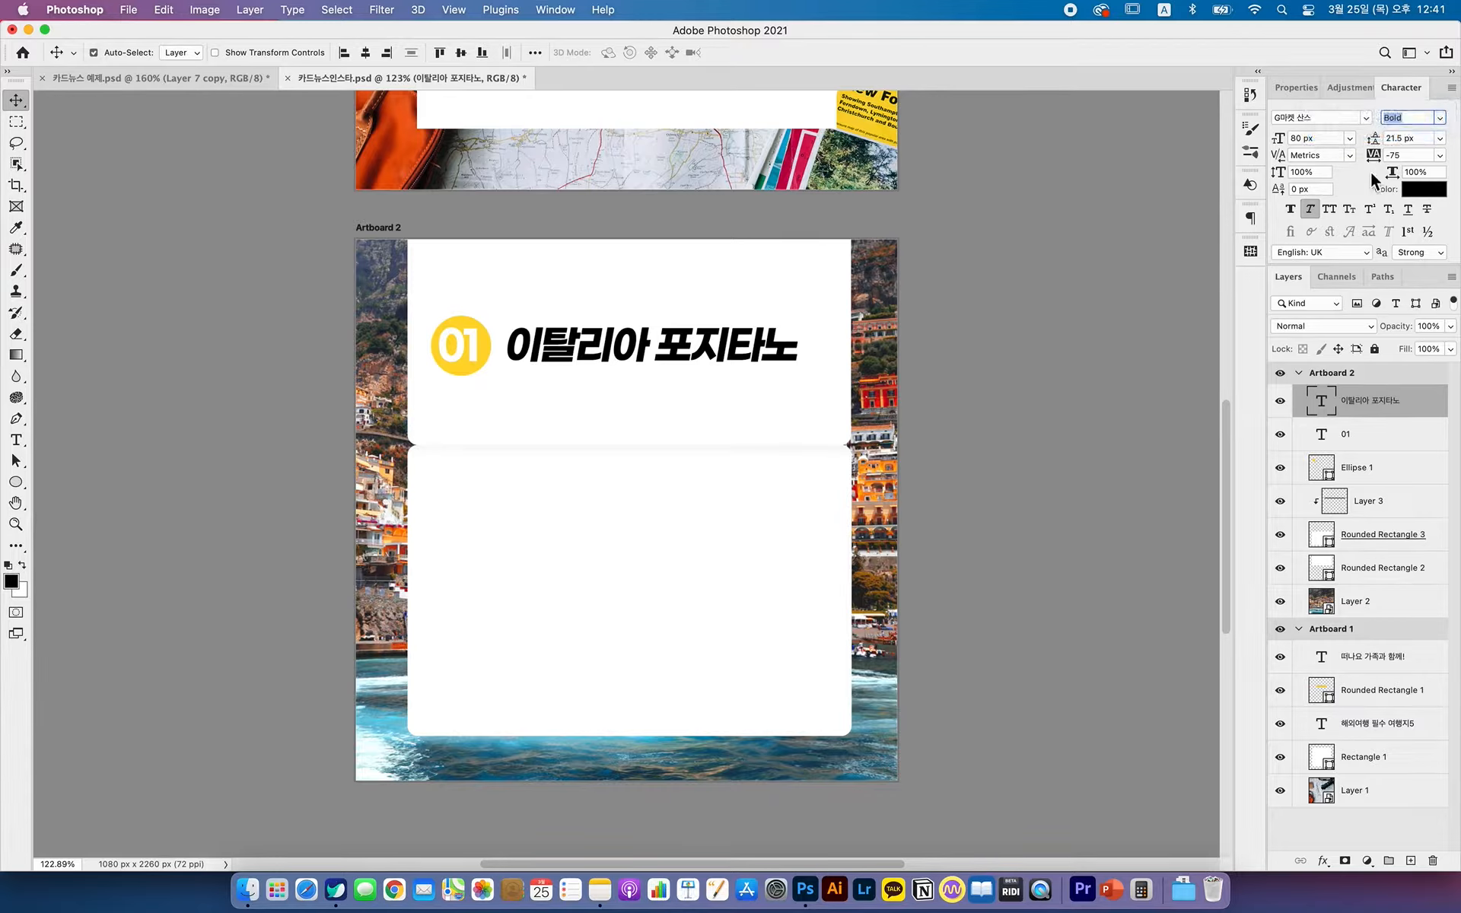
pyautogui.click(1323, 138)
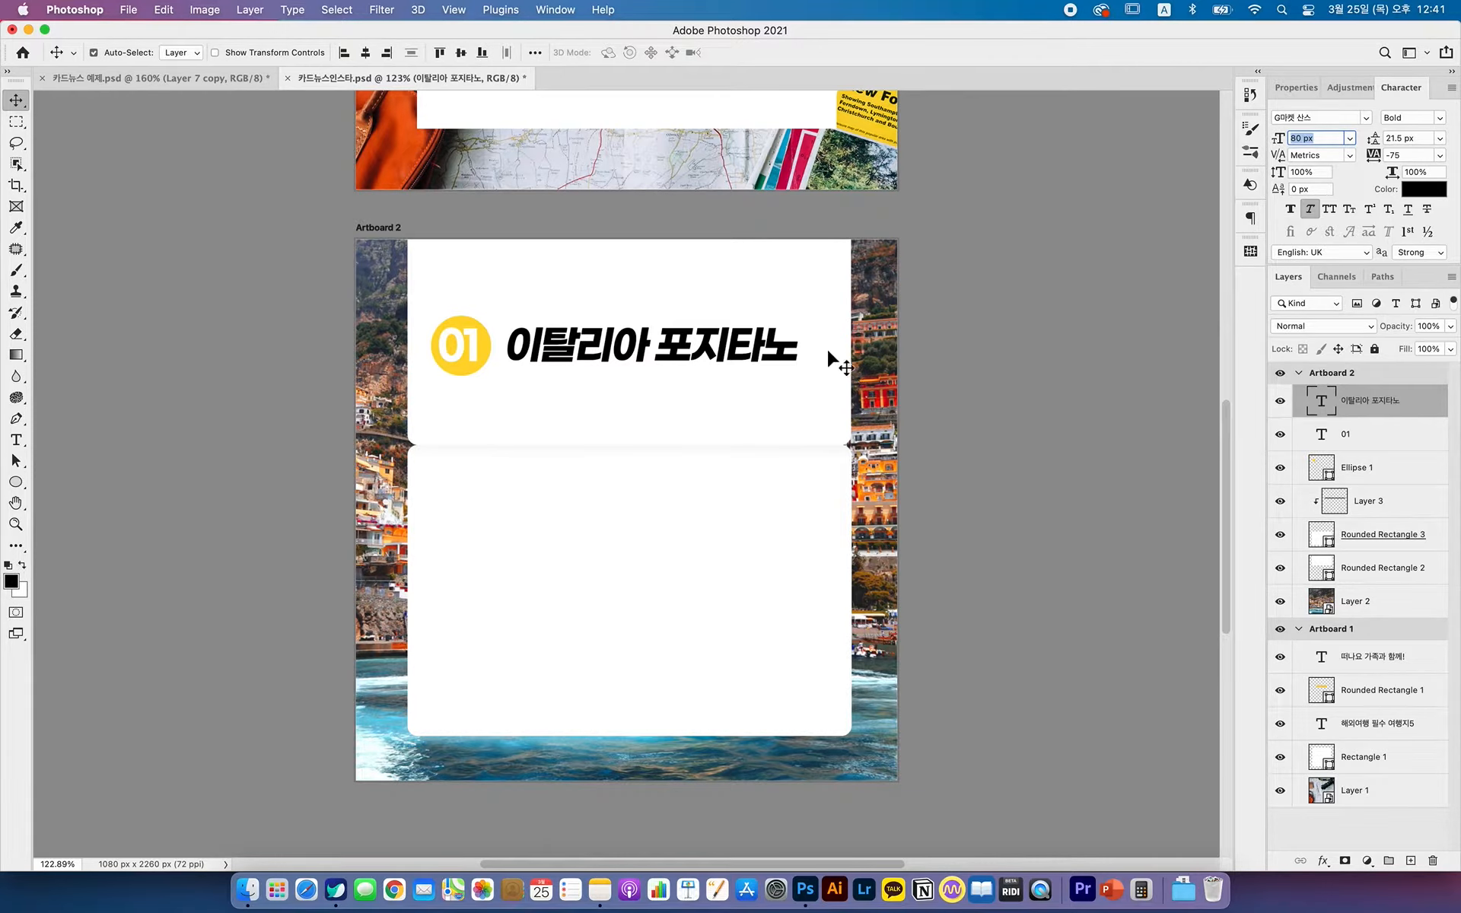
pyautogui.click(1047, 400)
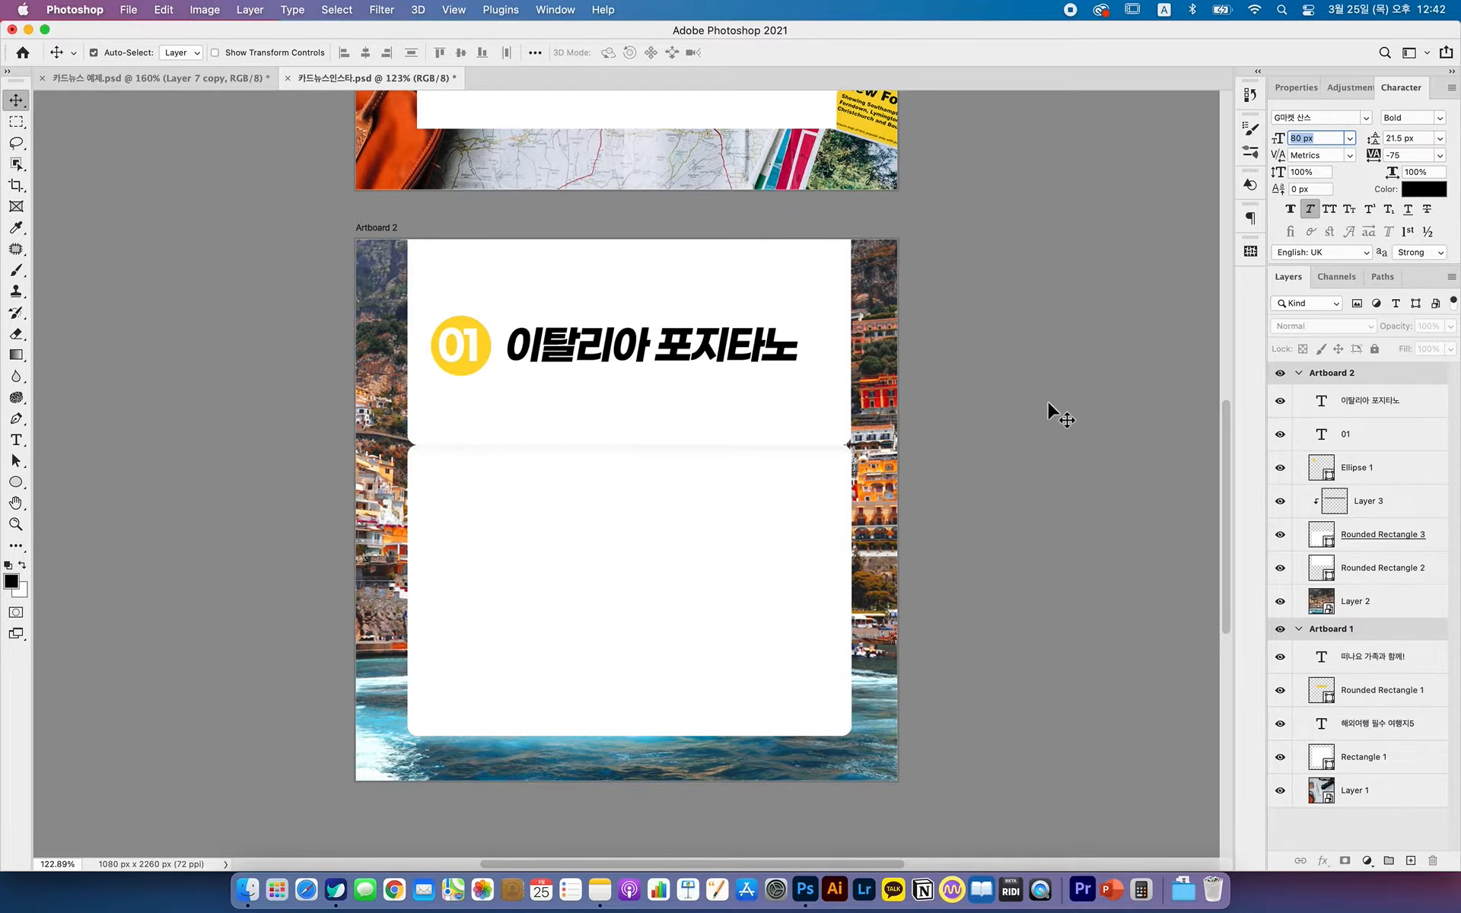
# - Check the number styling in 카드뉴스 예제.psd, and make the 01 in 카드뉴스인스타.psd faux italic at 75 px
pyautogui.click(210, 77)
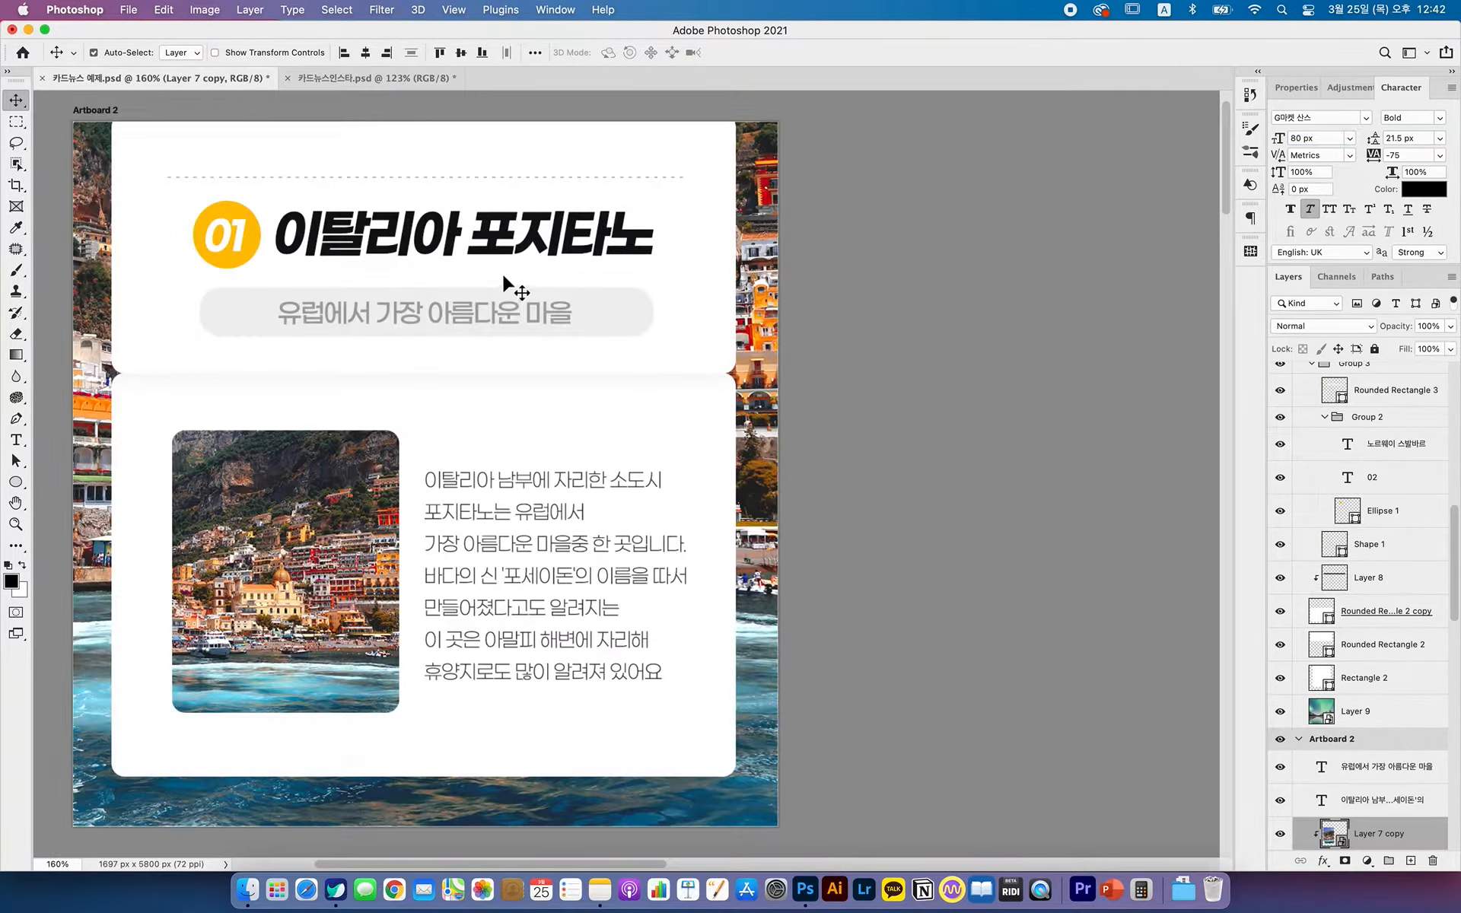
pyautogui.click(322, 79)
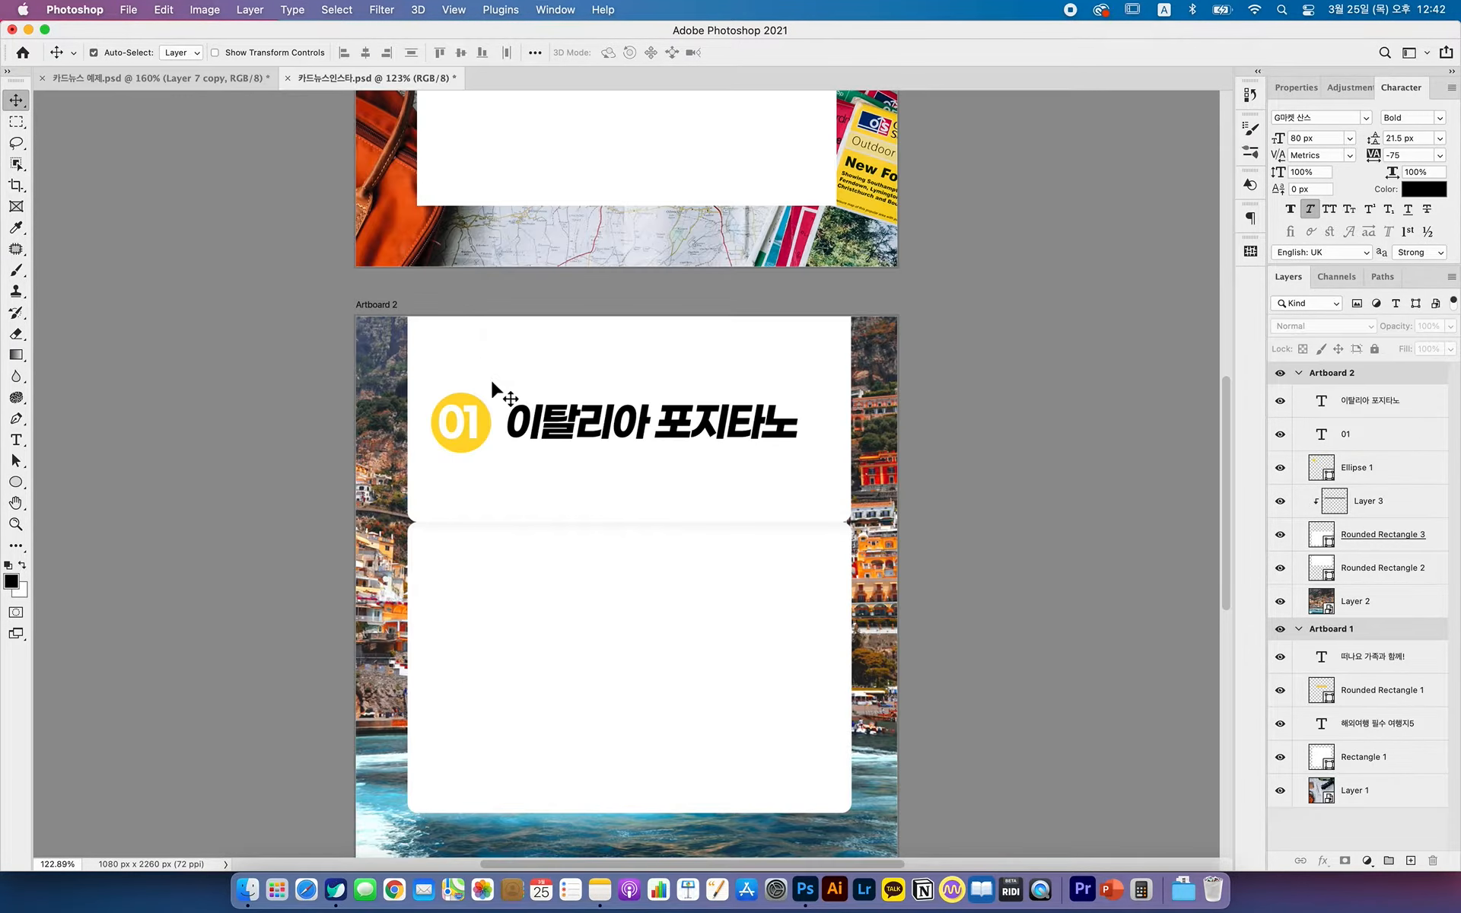
pyautogui.click(475, 415)
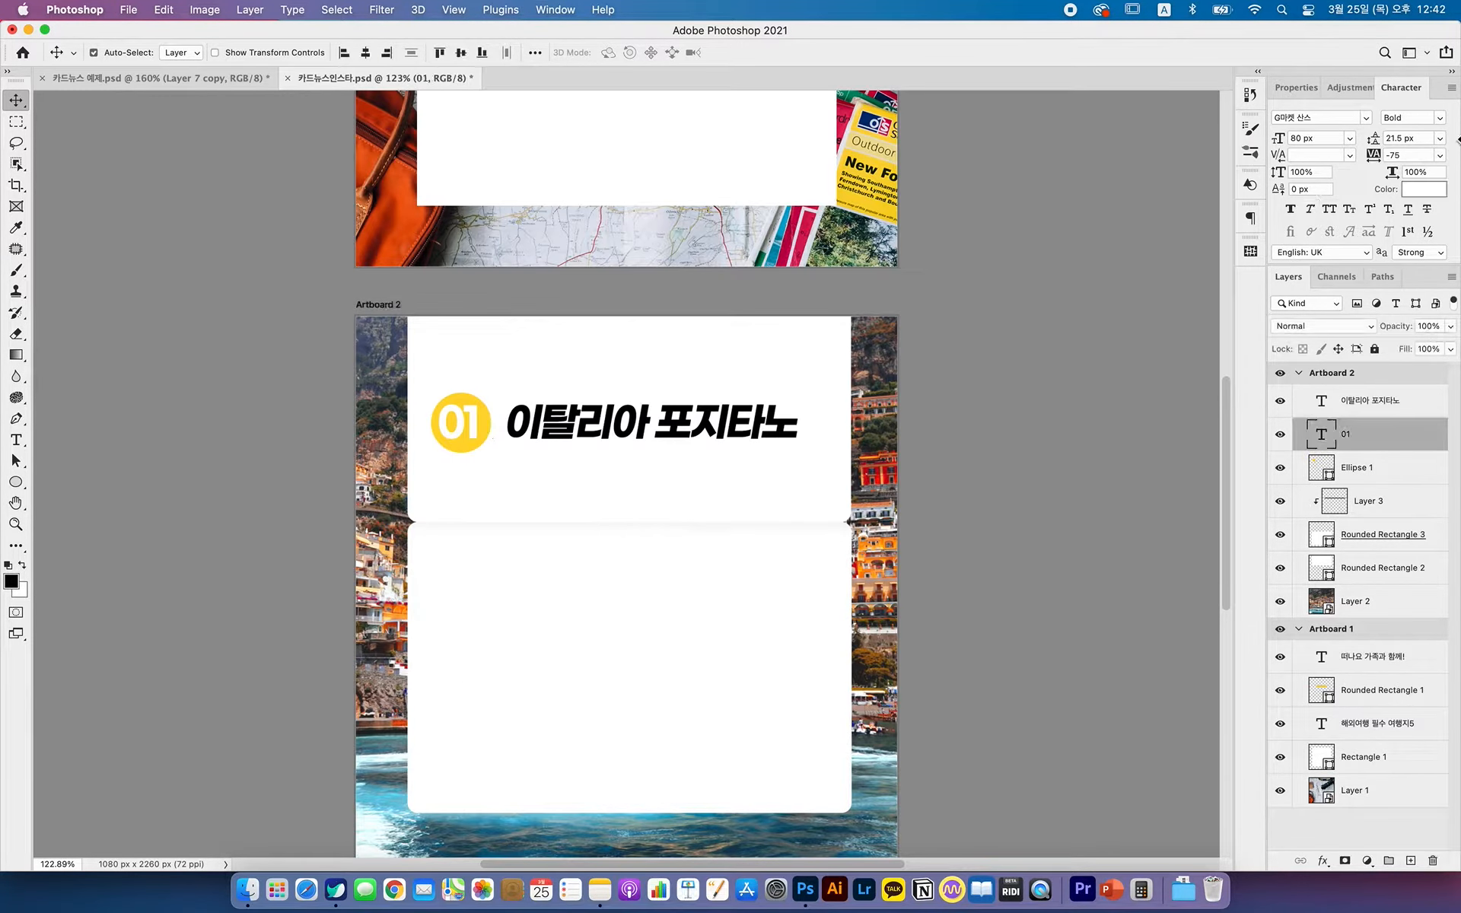
pyautogui.click(1310, 210)
pyautogui.click(1315, 138)
pyautogui.write('75')
pyautogui.press('Return')
# - Select the 이탈리아 포지타노 title, the 01 text and the yellow circle, and shift them together to the right
pyautogui.click(1302, 411)
pyautogui.click(1284, 403)
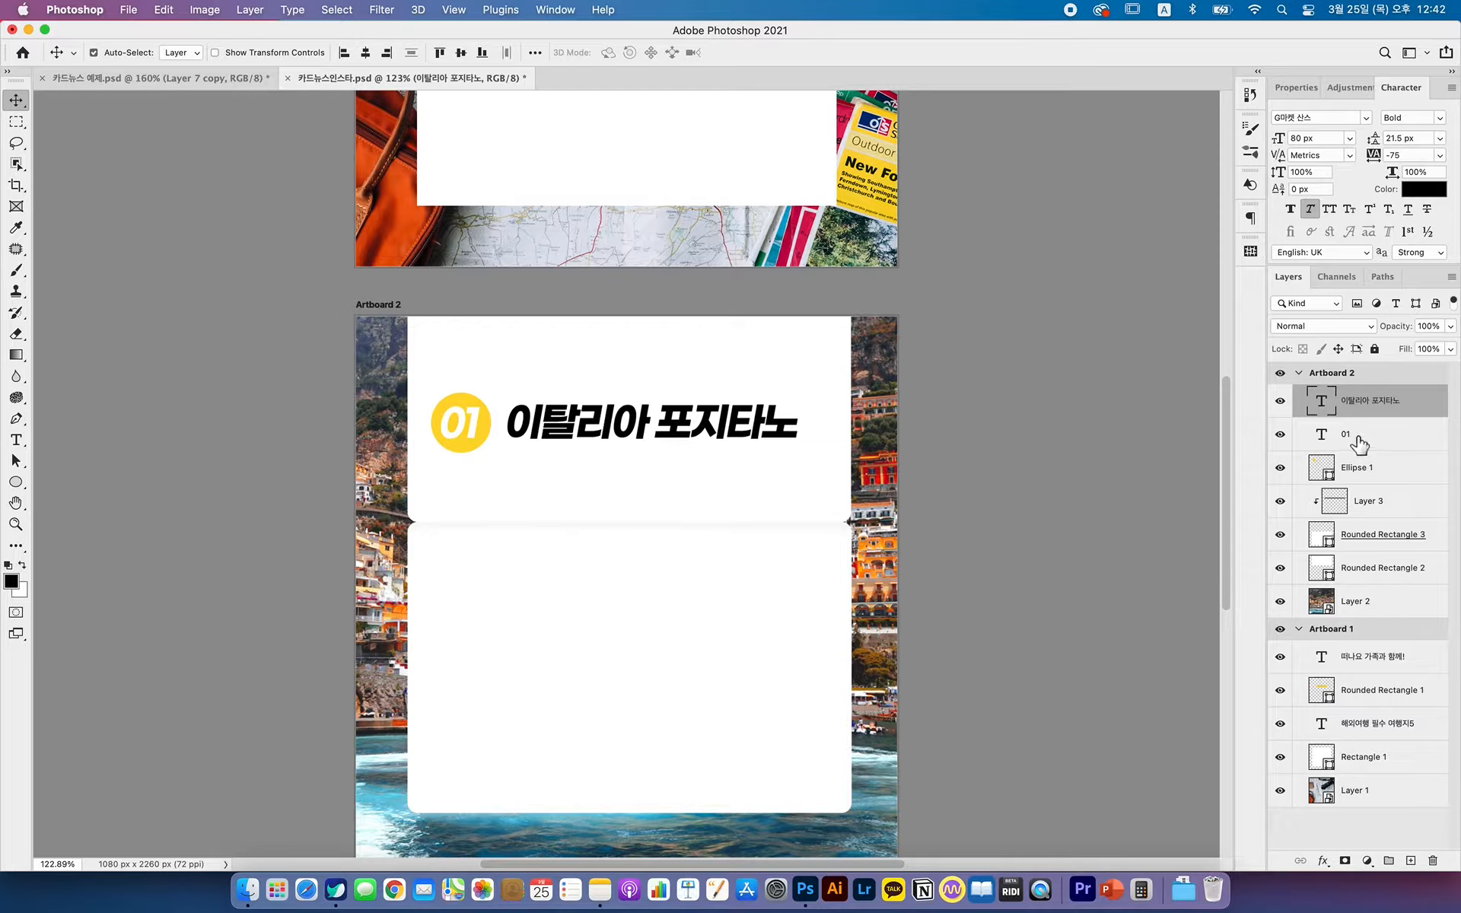
pyautogui.keyDown('shift'); pyautogui.click(1370, 443); pyautogui.keyUp('shift')
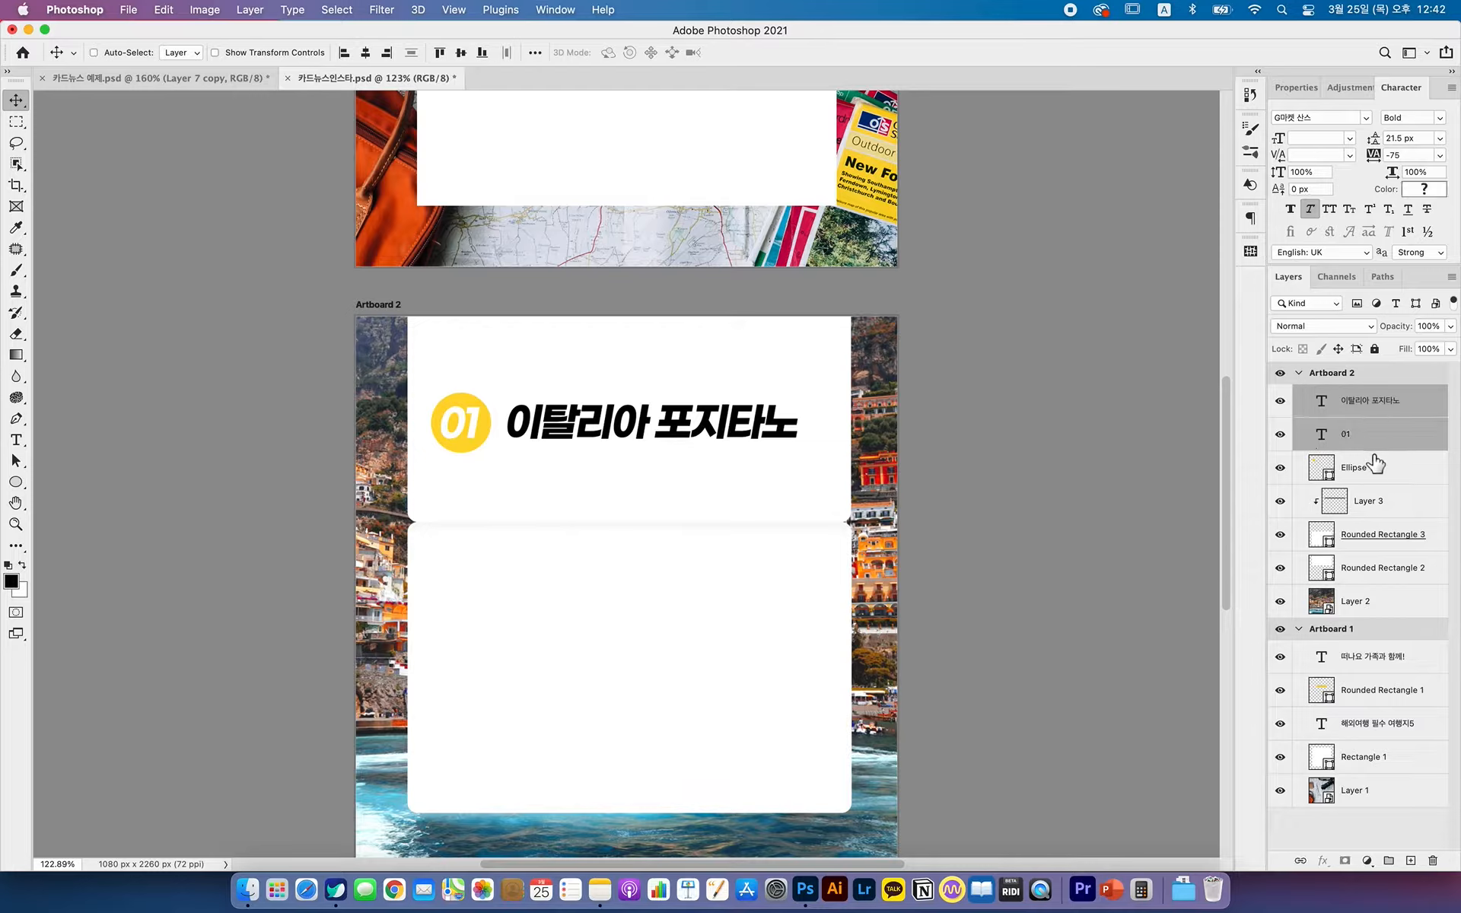
pyautogui.keyDown('shift'); pyautogui.click(1373, 463); pyautogui.keyUp('shift')
pyautogui.hotkey('shift', 'Right')
pyautogui.hotkey('shift', 'Right')
pyautogui.hotkey('shift', 'Right')
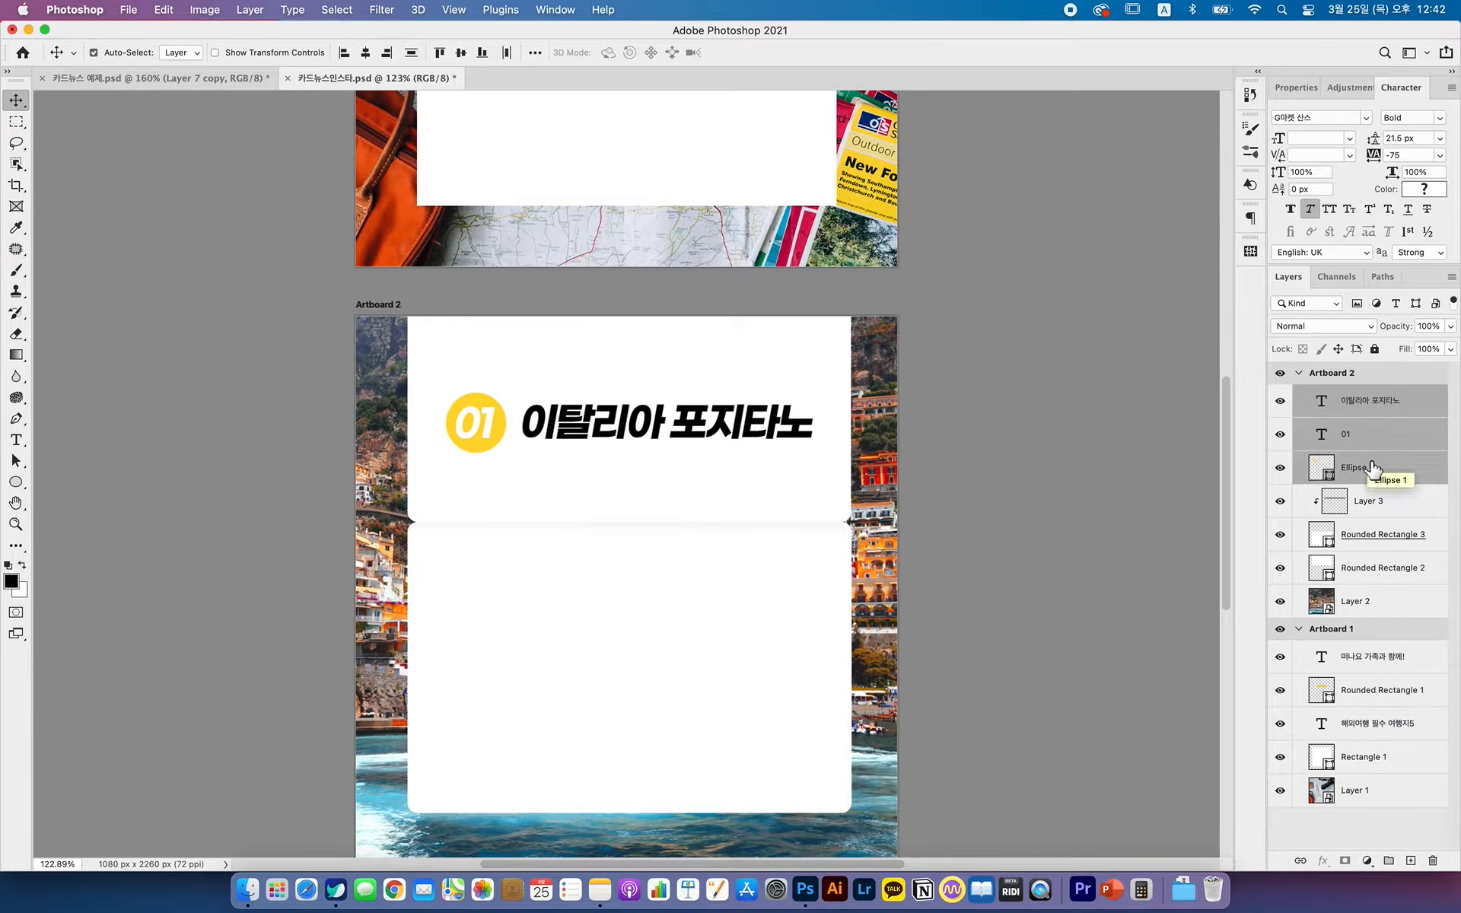
pyautogui.press('Left')
pyautogui.press('Left')
pyautogui.press('Left')
pyautogui.press('Left')
pyautogui.press('Left')
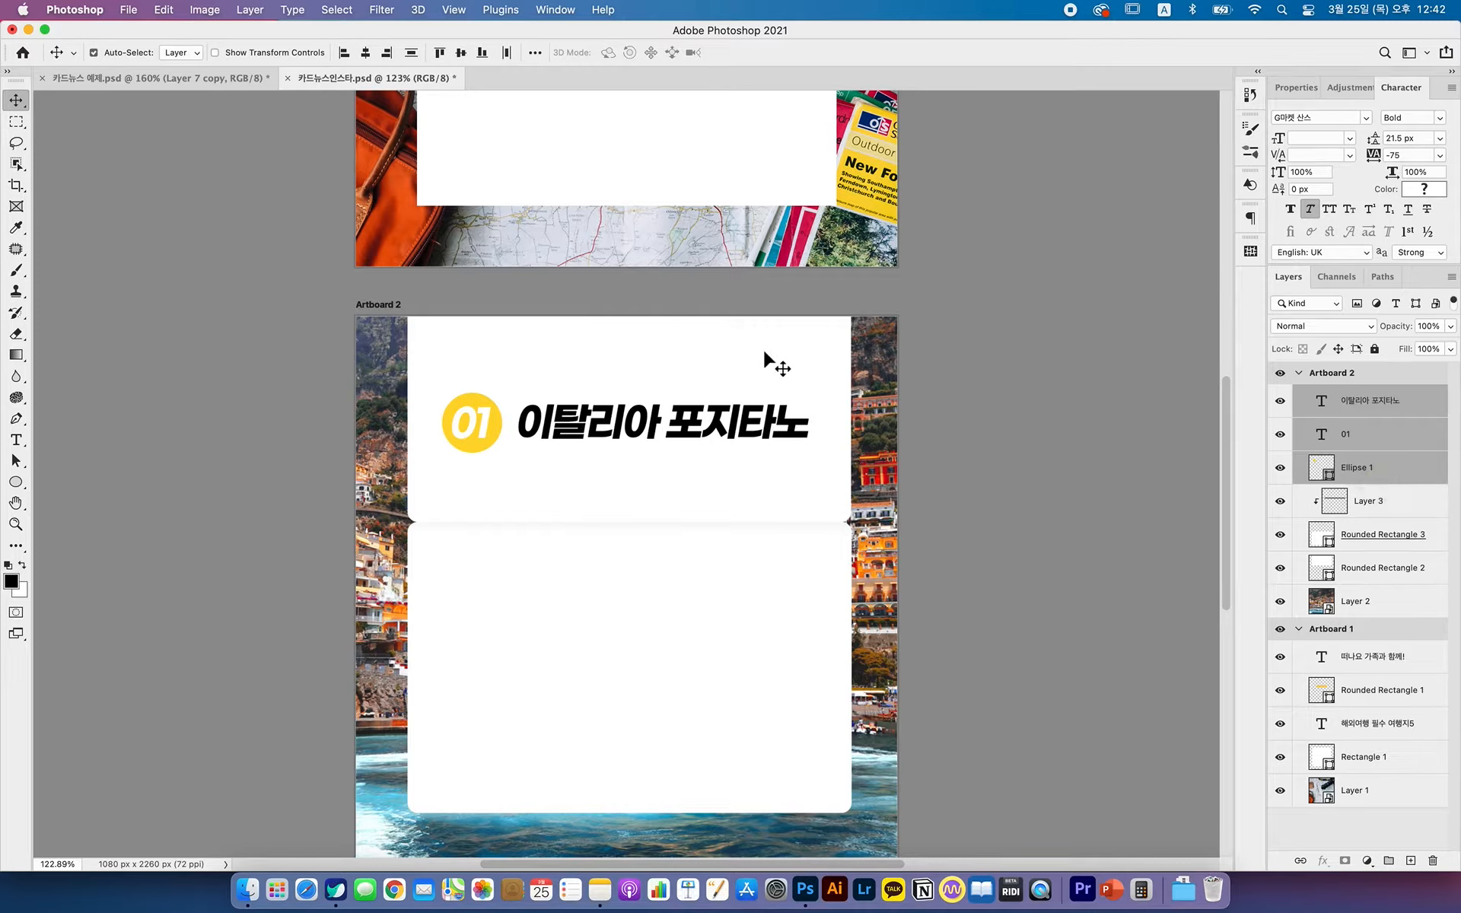
# - Nudge the selected title, number and circle upward within the upper white panel
pyautogui.press('Up')
pyautogui.press('Up')
pyautogui.press('Up')
pyautogui.press('Up')
pyautogui.press('Up')
pyautogui.press('Up')
pyautogui.press('Up')
pyautogui.press('Up')
pyautogui.press('Up')
pyautogui.press('Up')
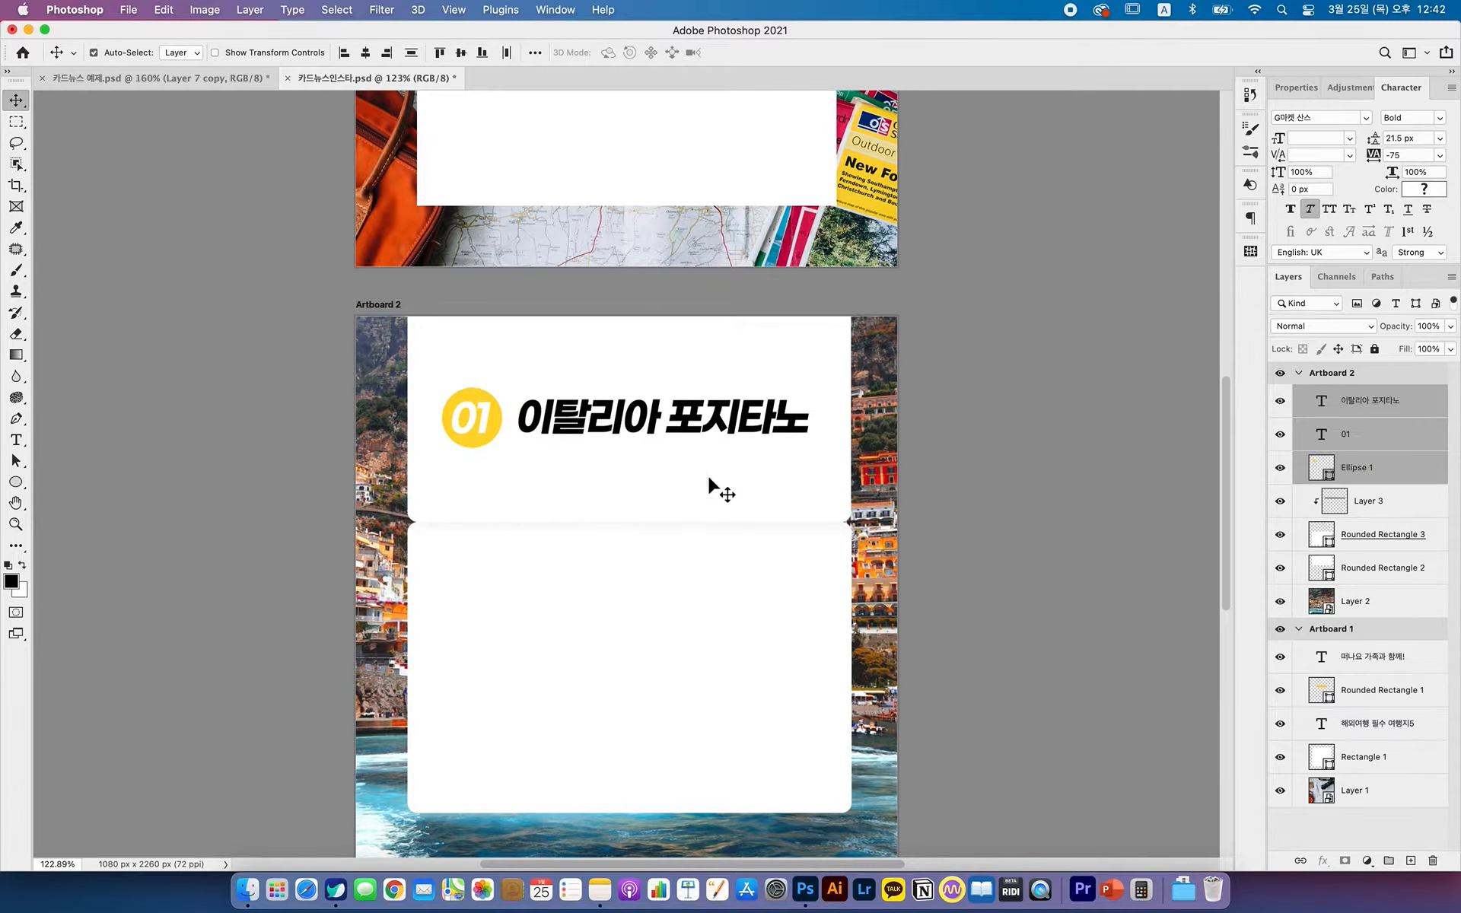
# - Set the Pen tool to Shape mode with no fill and a neutral grey stroke colour
pyautogui.click(16, 418)
pyautogui.press('Escape')
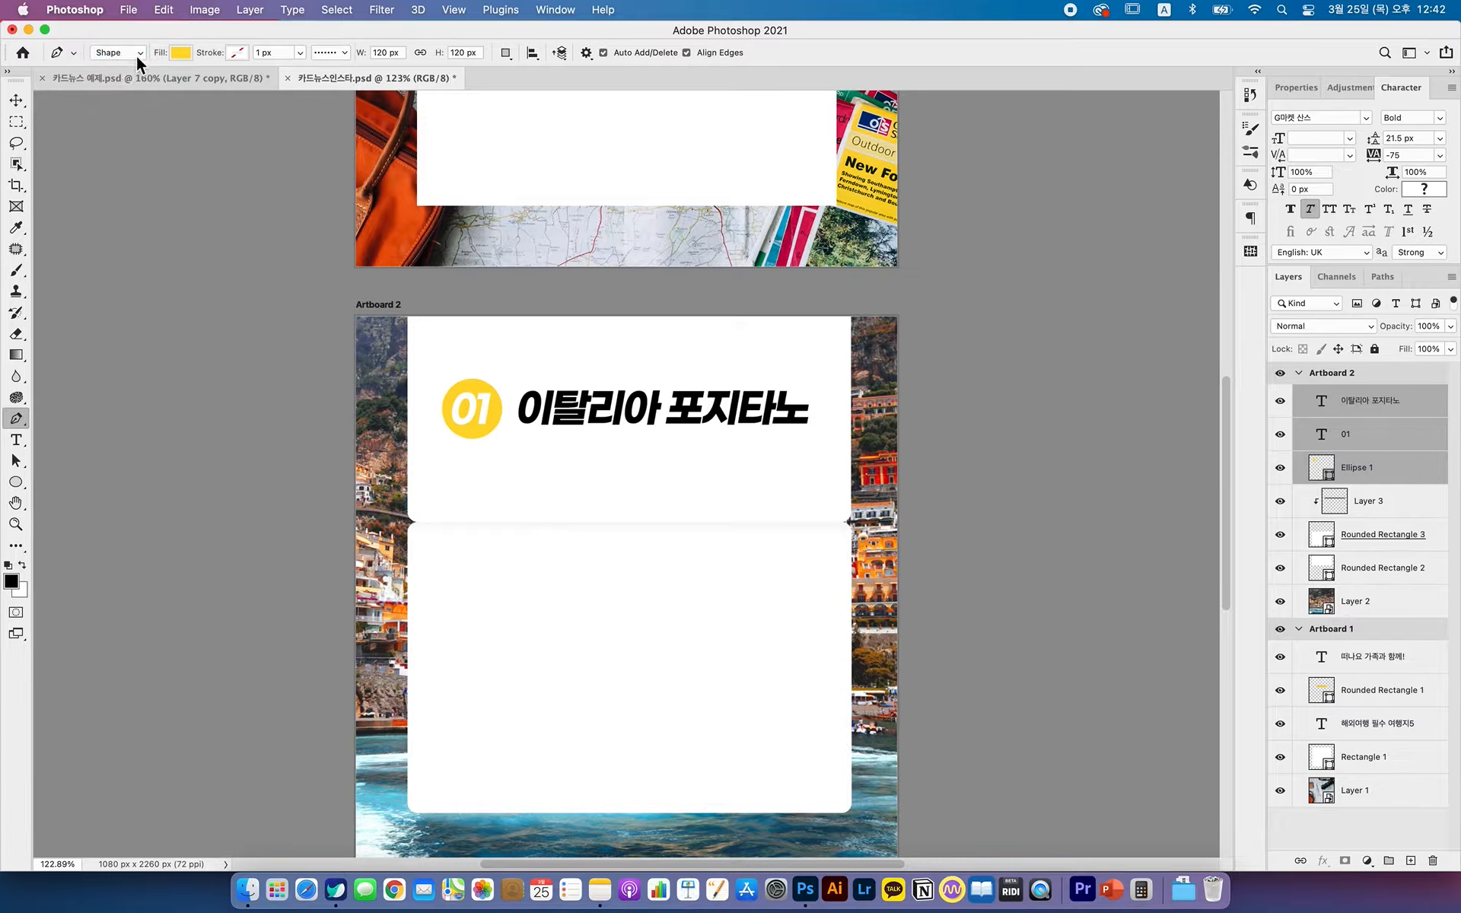
pyautogui.click(1343, 403)
pyautogui.click(181, 52)
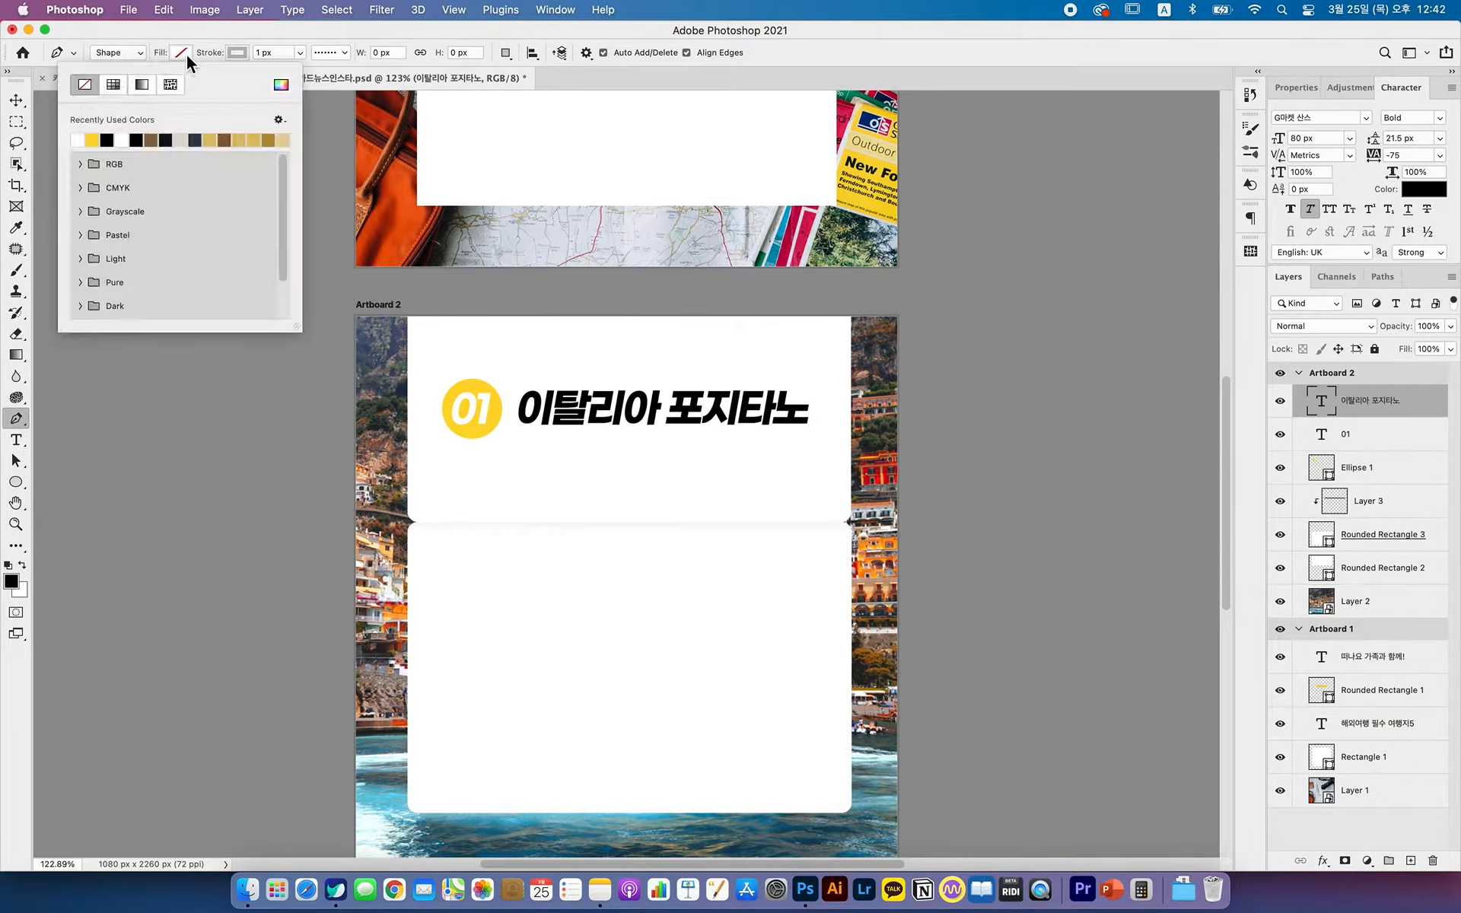
pyautogui.click(236, 54)
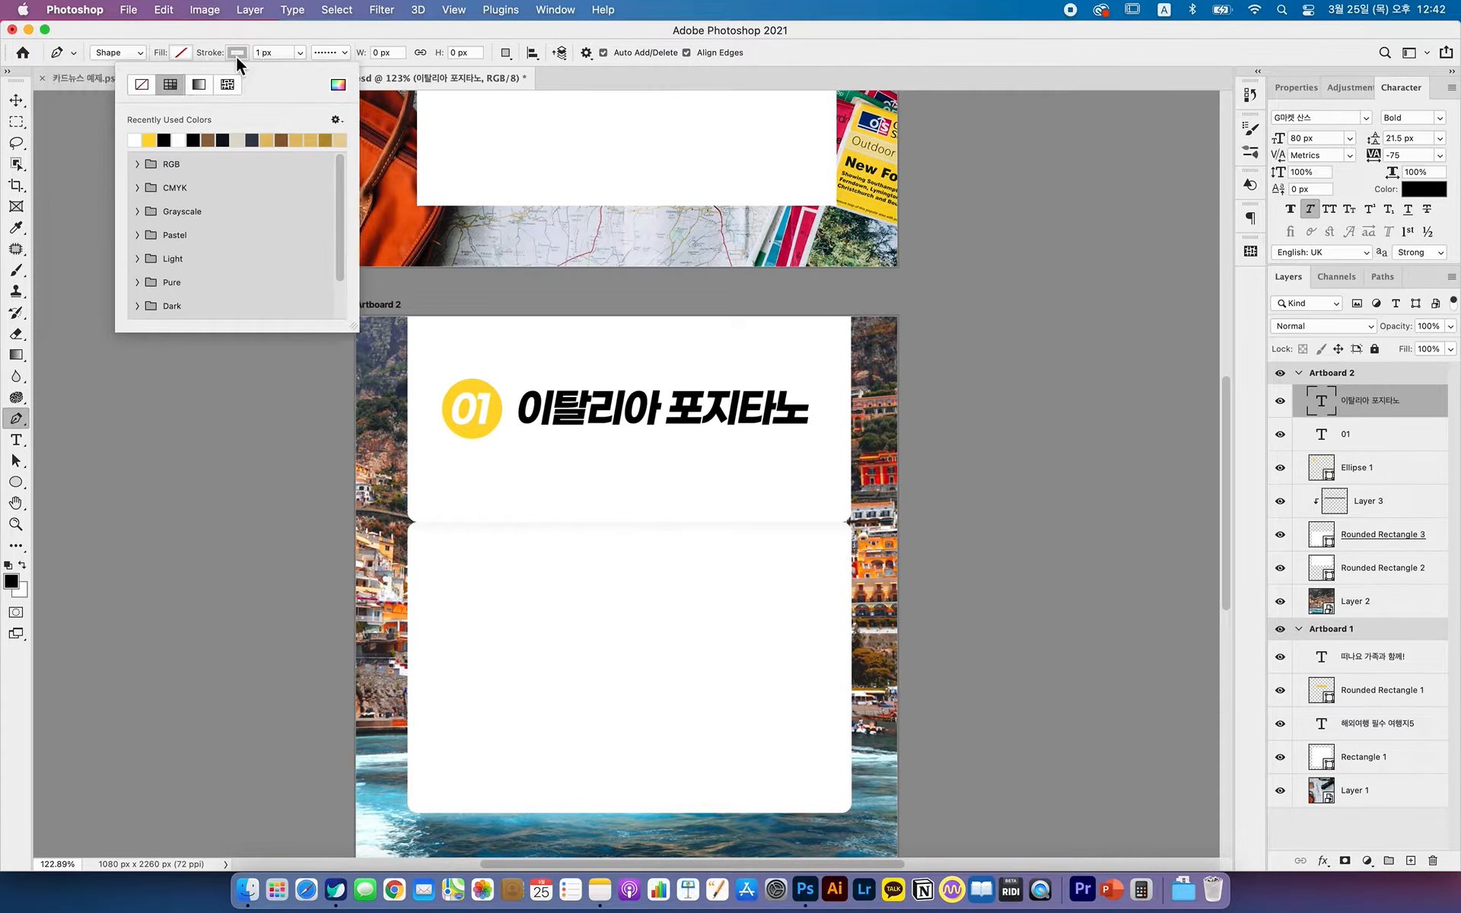
pyautogui.click(338, 85)
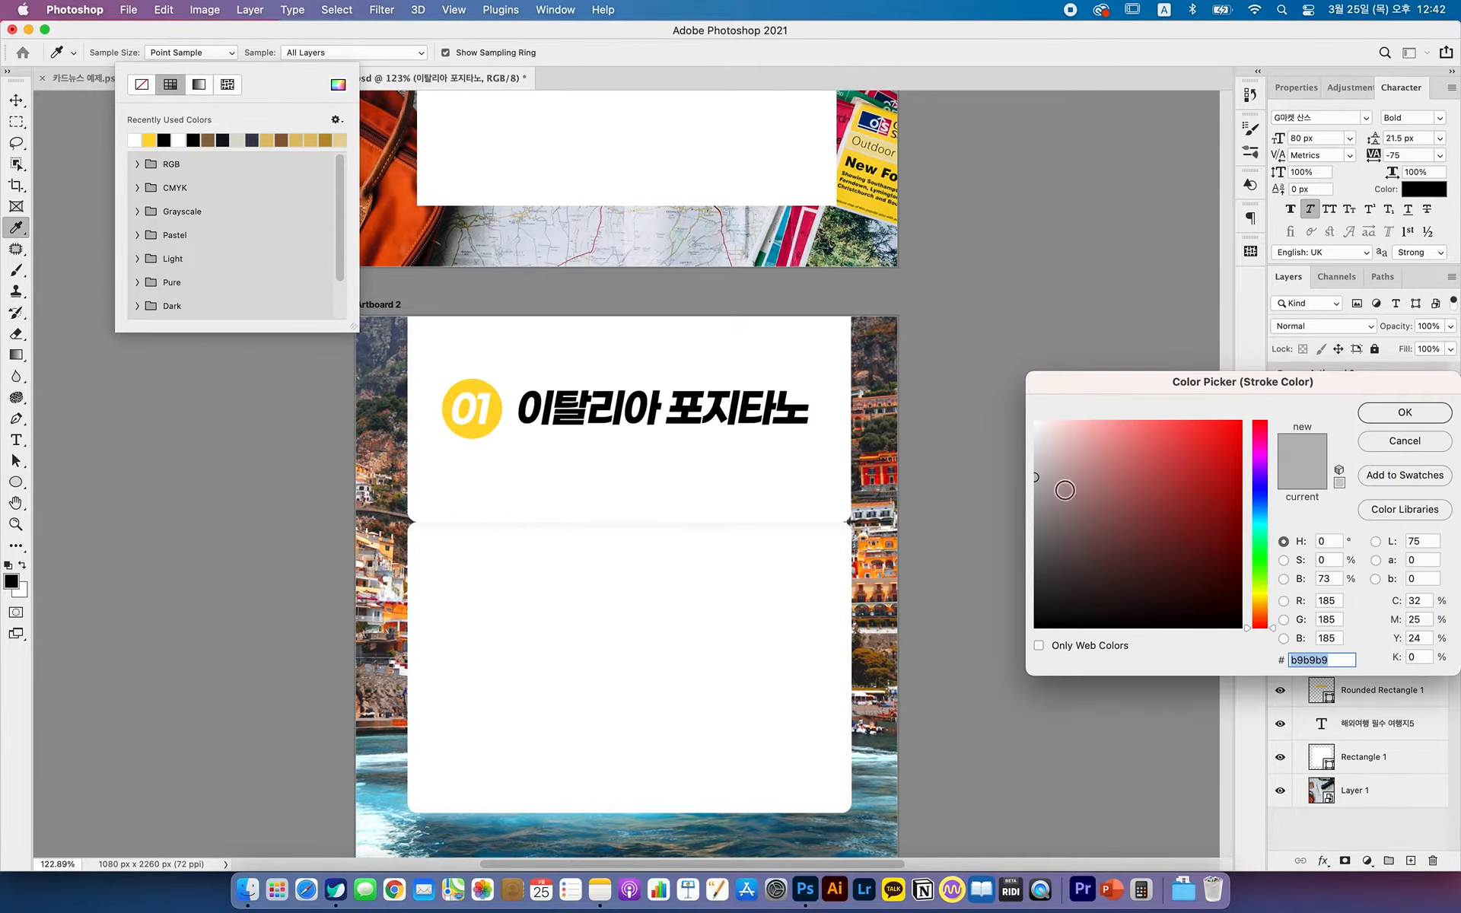
pyautogui.moveTo(1089, 502); pyautogui.dragTo(998, 479)
pyautogui.click(1379, 418)
# - Choose the dotted stroke style for the pen shape, with dash 0, gap 2 and round caps
pyautogui.click(331, 54)
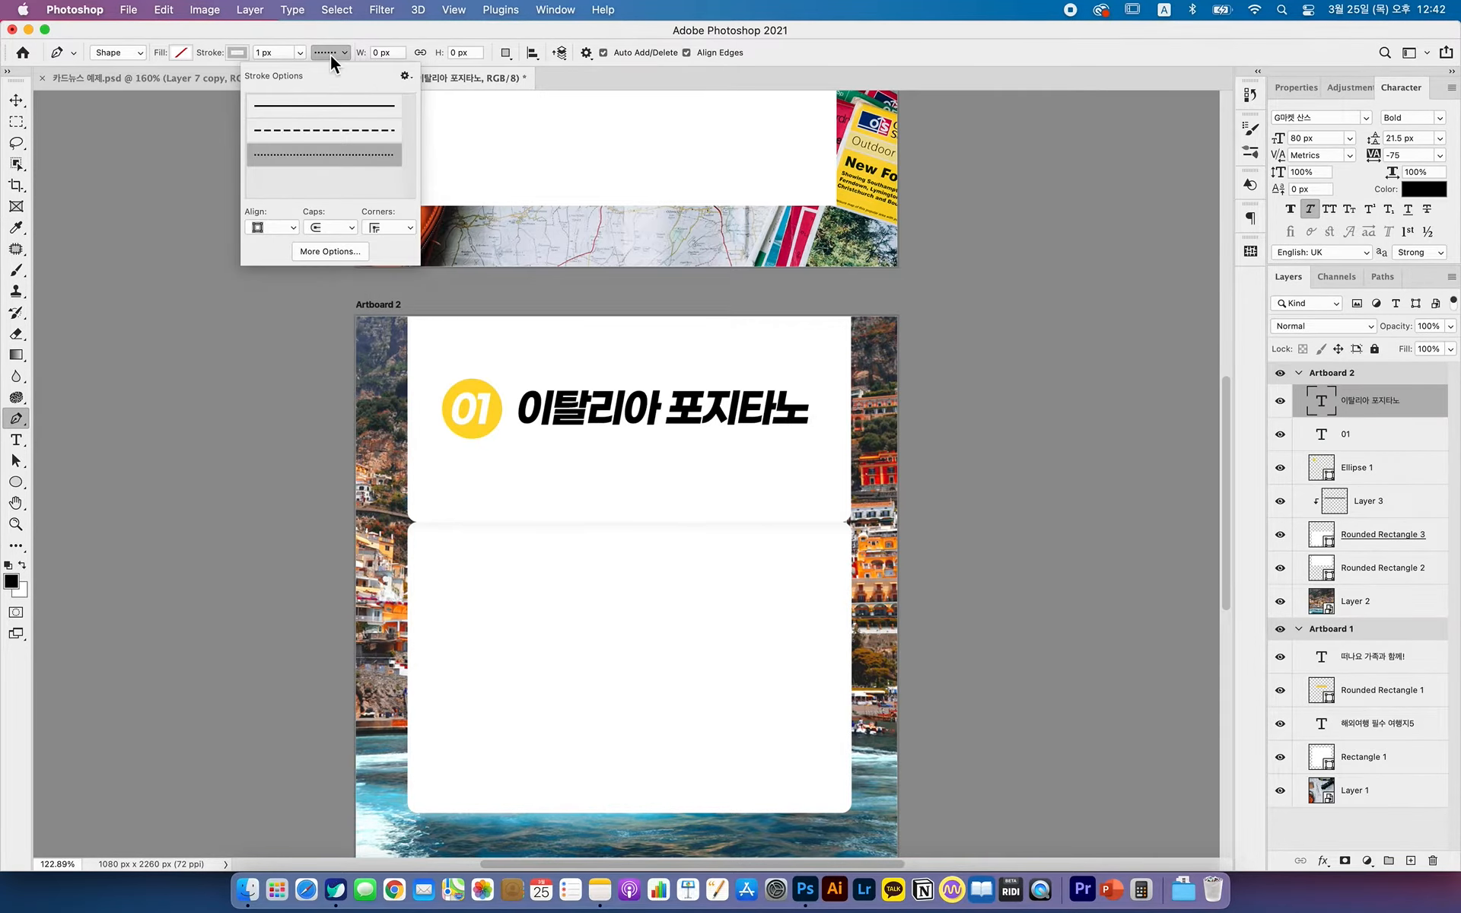
pyautogui.click(327, 106)
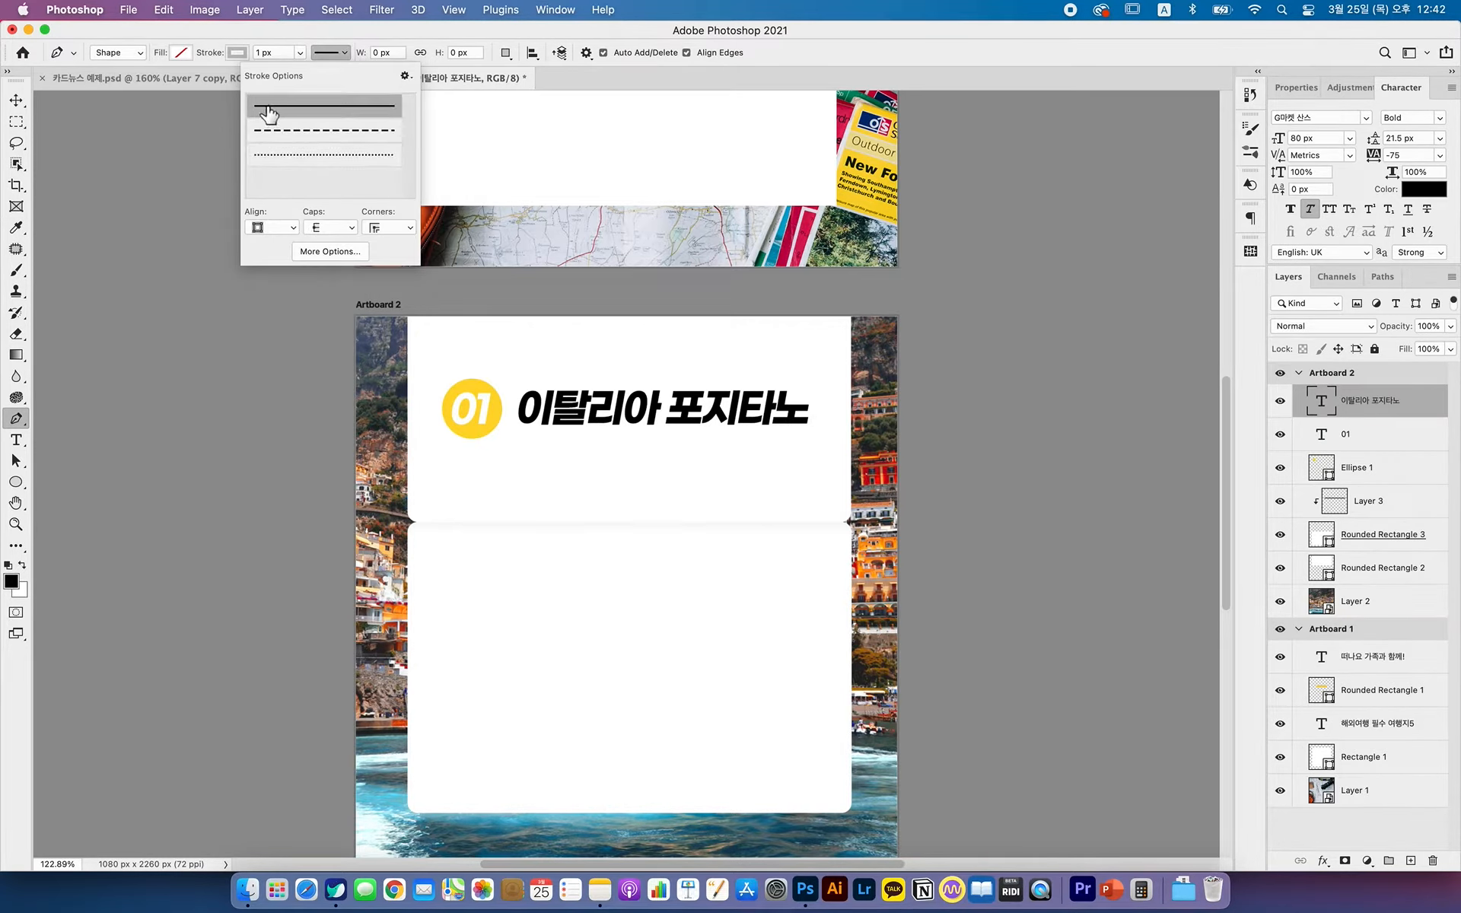
pyautogui.click(289, 156)
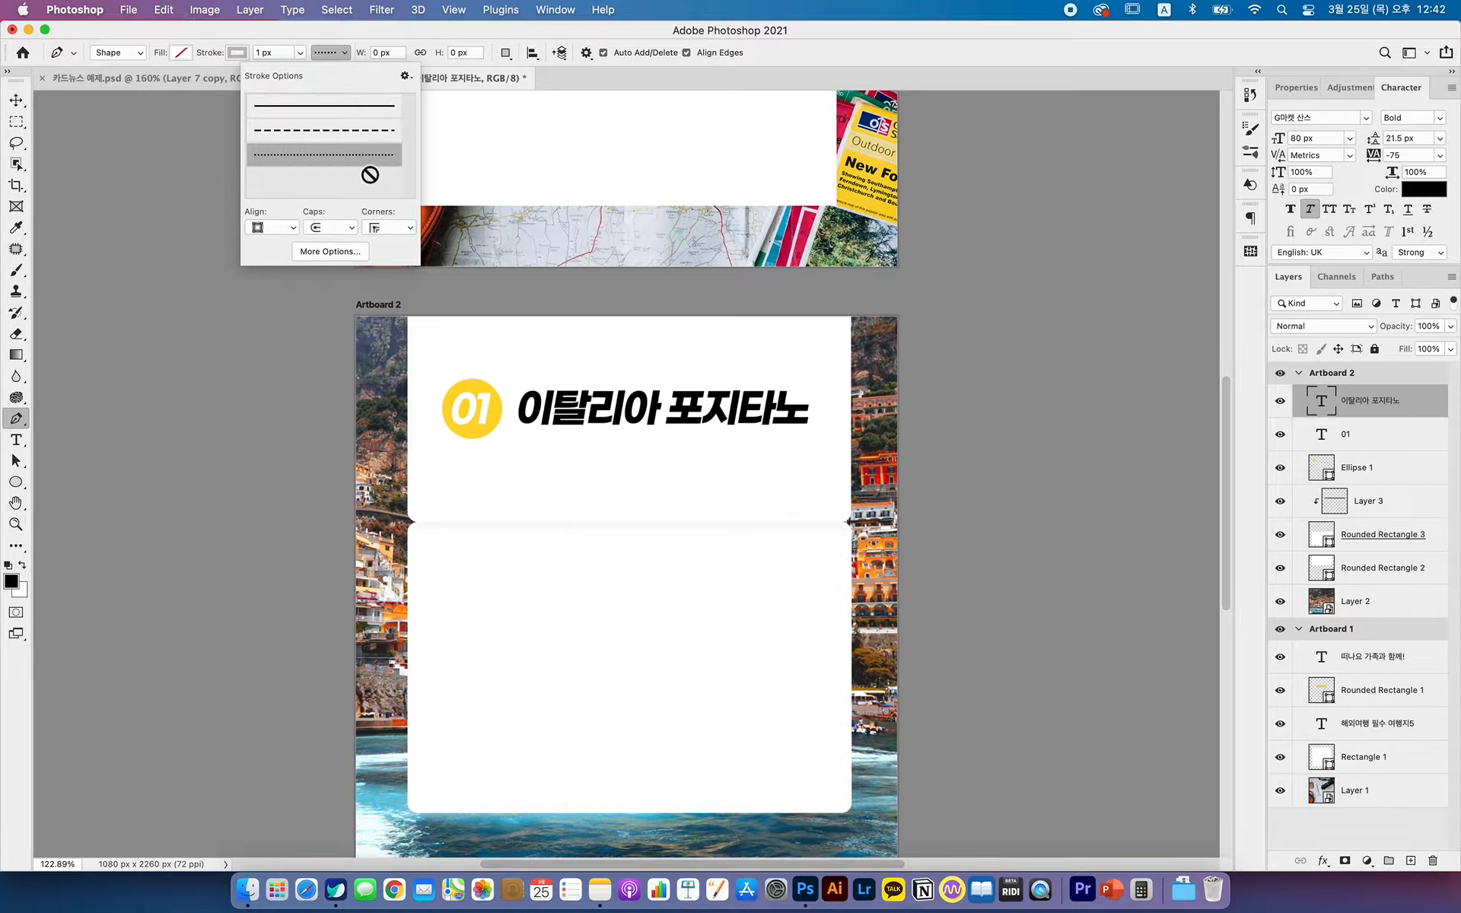
pyautogui.click(330, 251)
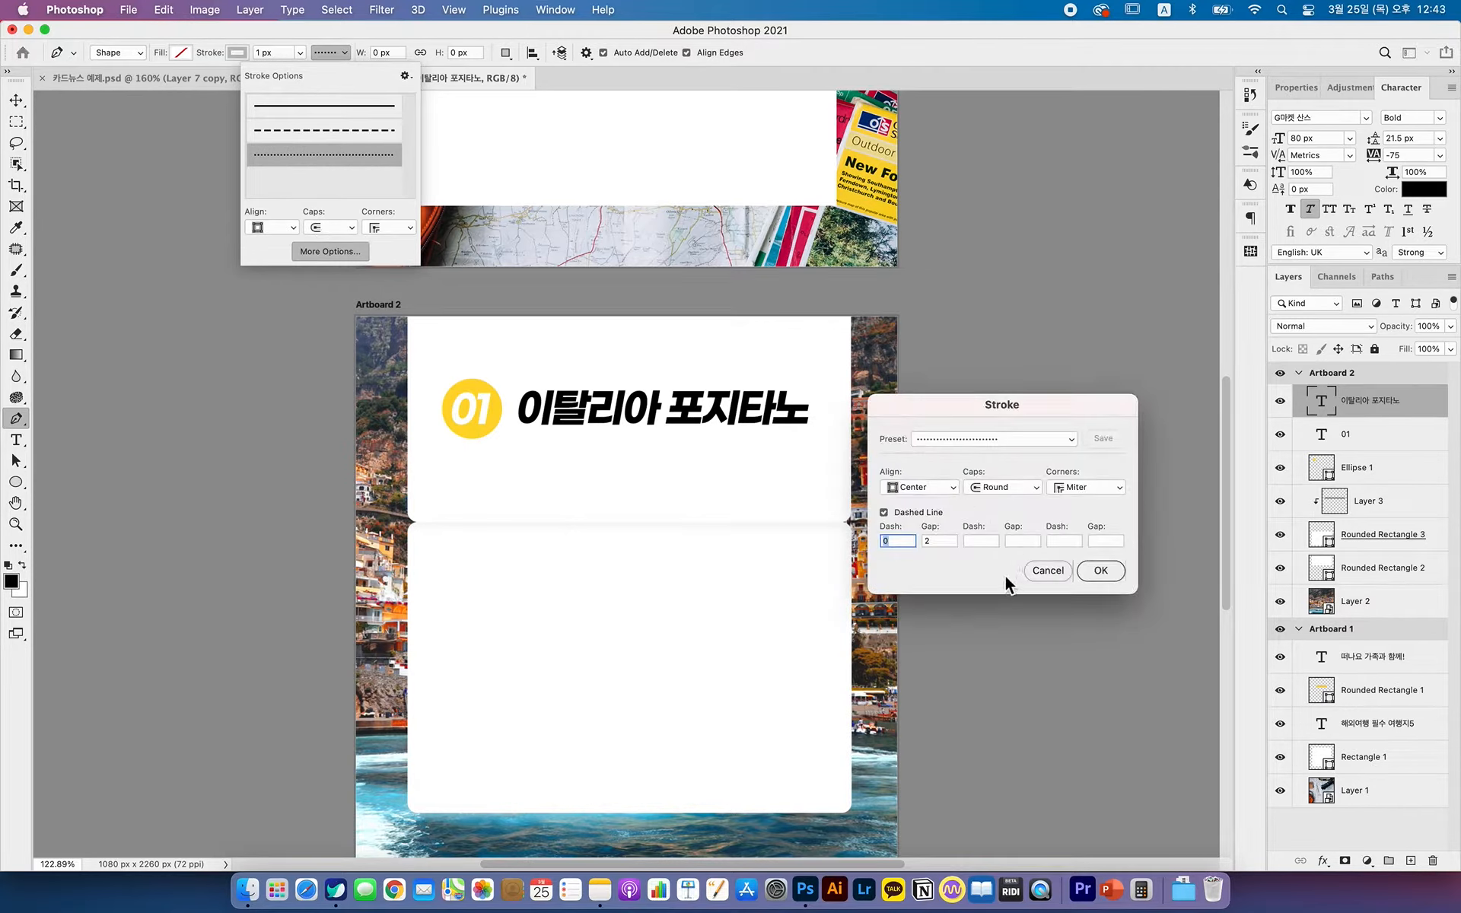
pyautogui.click(1095, 571)
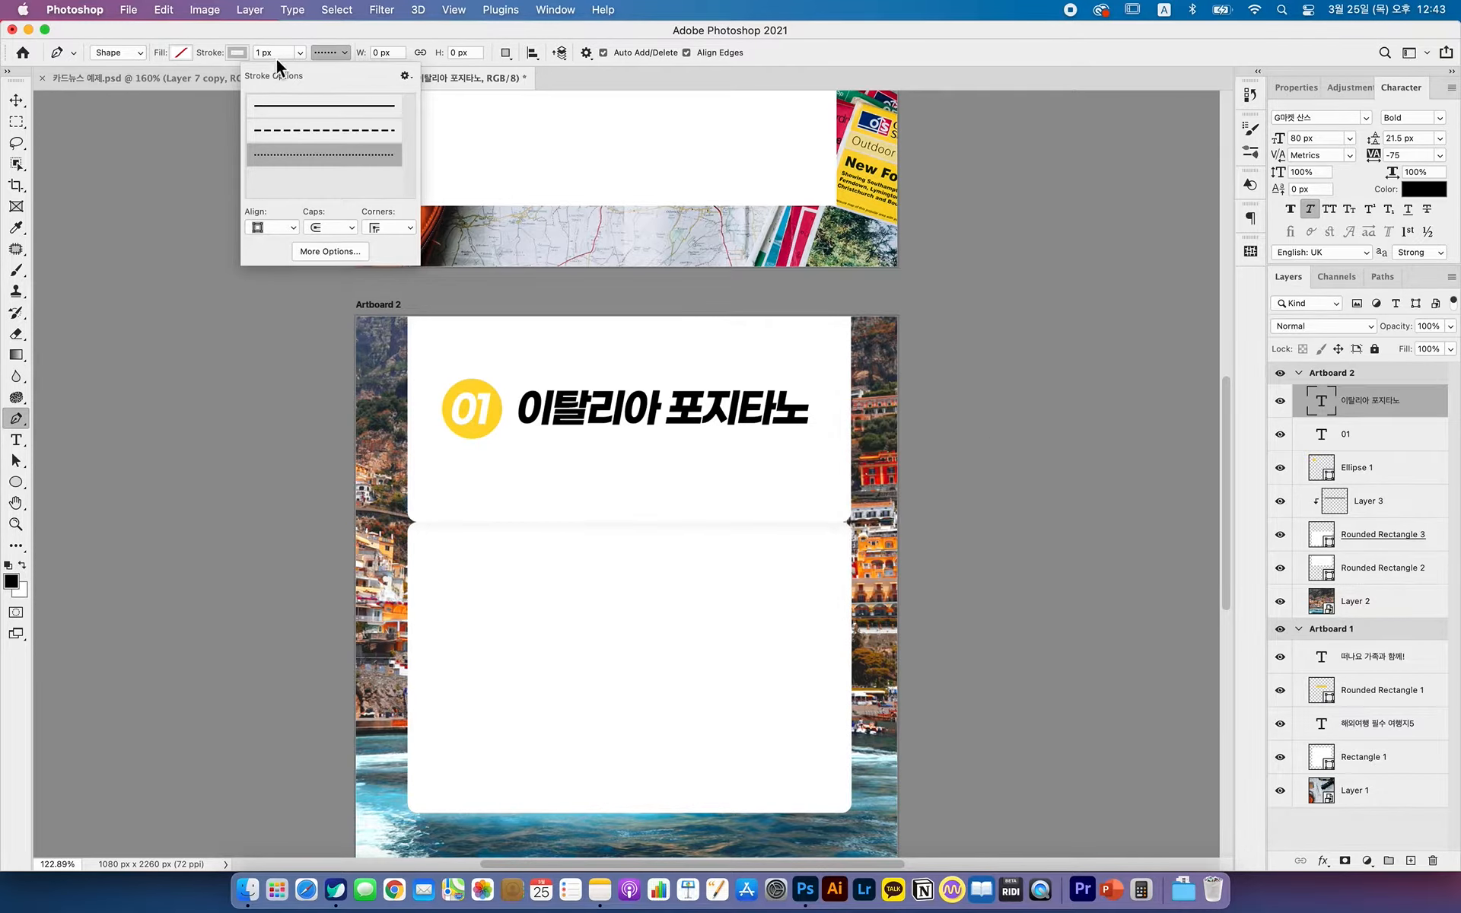
# - Draw a straight horizontal line about 711 px wide above the numbered title, undoing the first misplaced anchor point
pyautogui.click(445, 351)
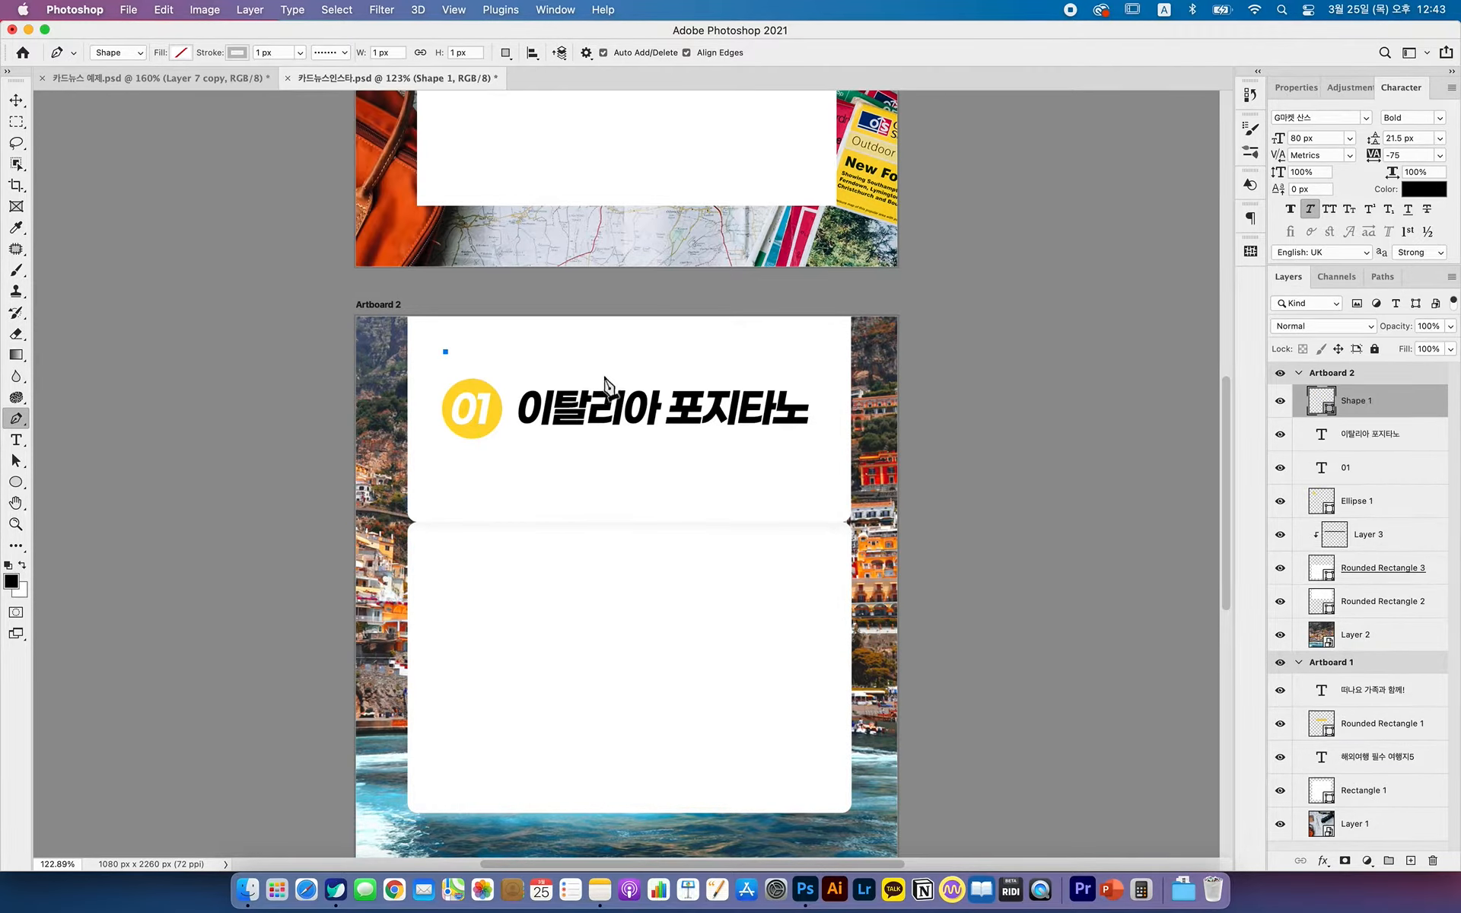
pyautogui.press('super+z')
pyautogui.click(448, 360)
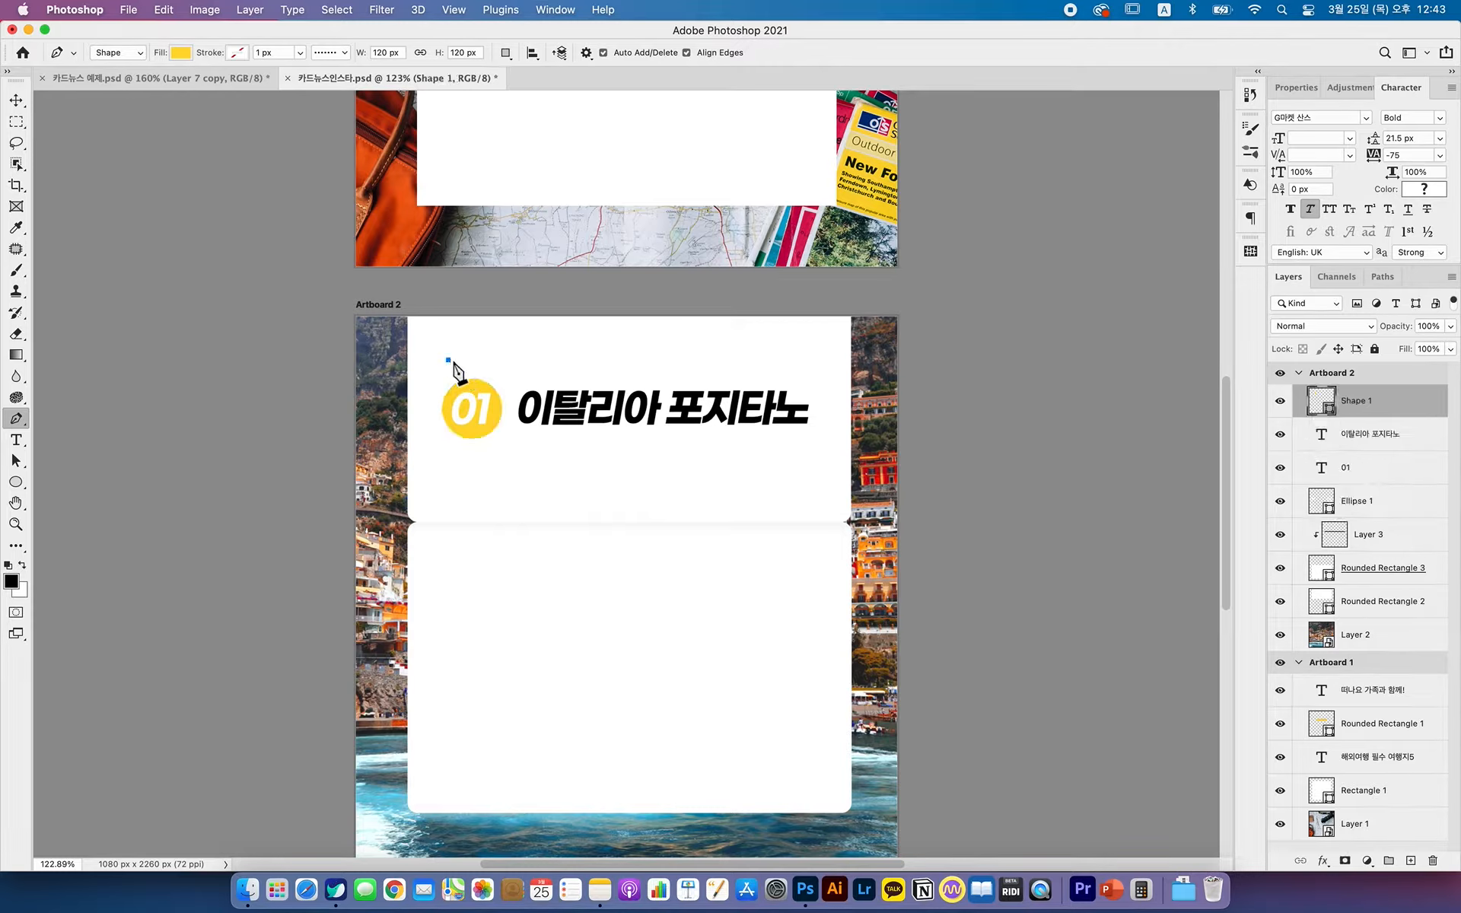
pyautogui.click(805, 359)
pyautogui.press('Return')
# - Remove the line's fill and give it a 1 px stroke in the recently used grey
pyautogui.click(181, 53)
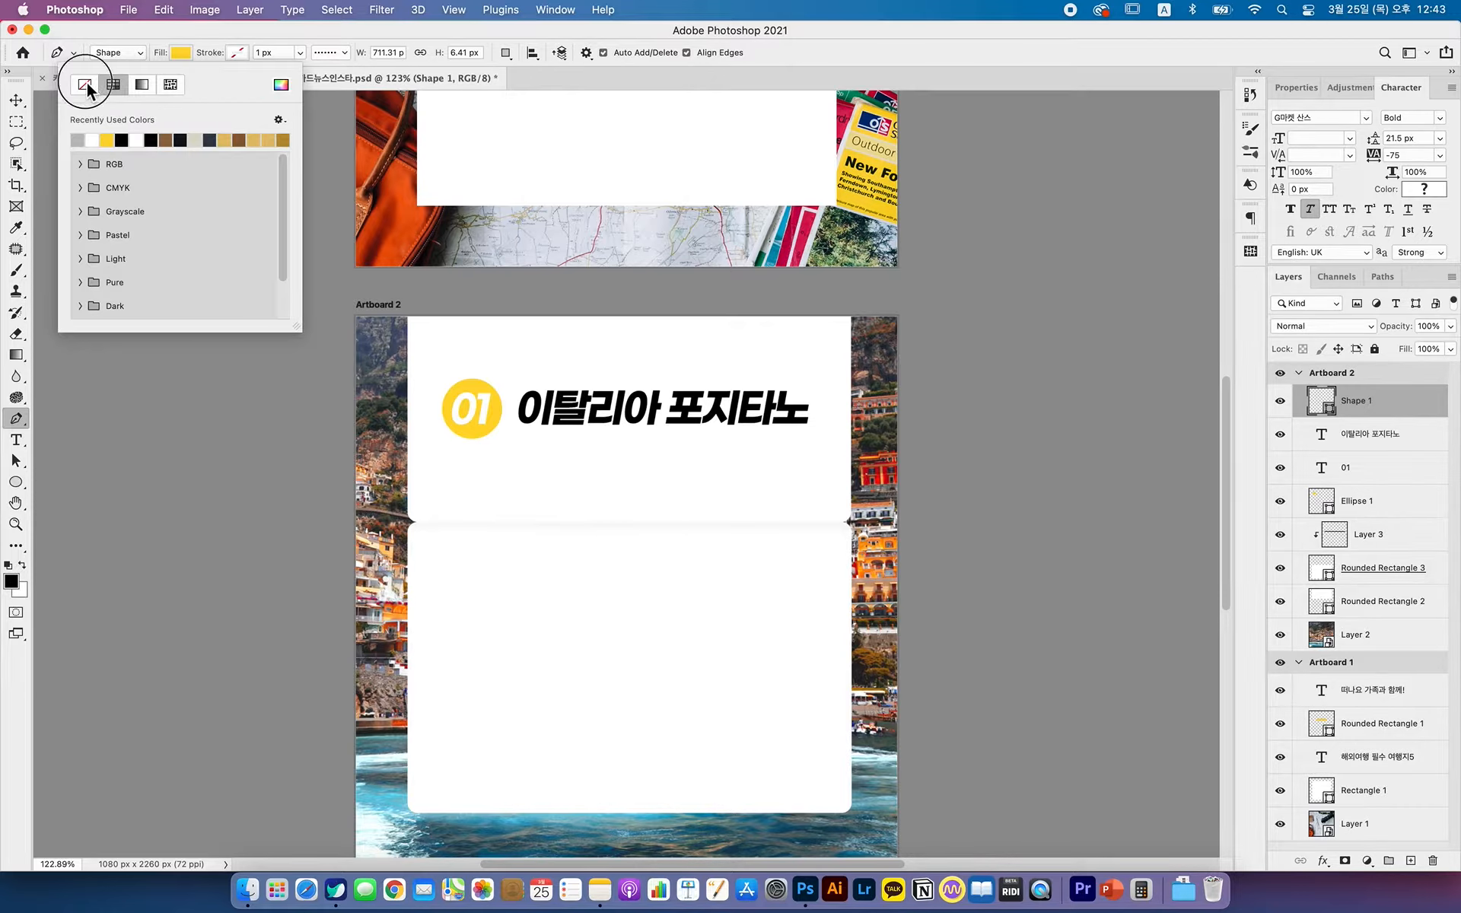
pyautogui.click(86, 85)
pyautogui.click(231, 54)
pyautogui.click(136, 140)
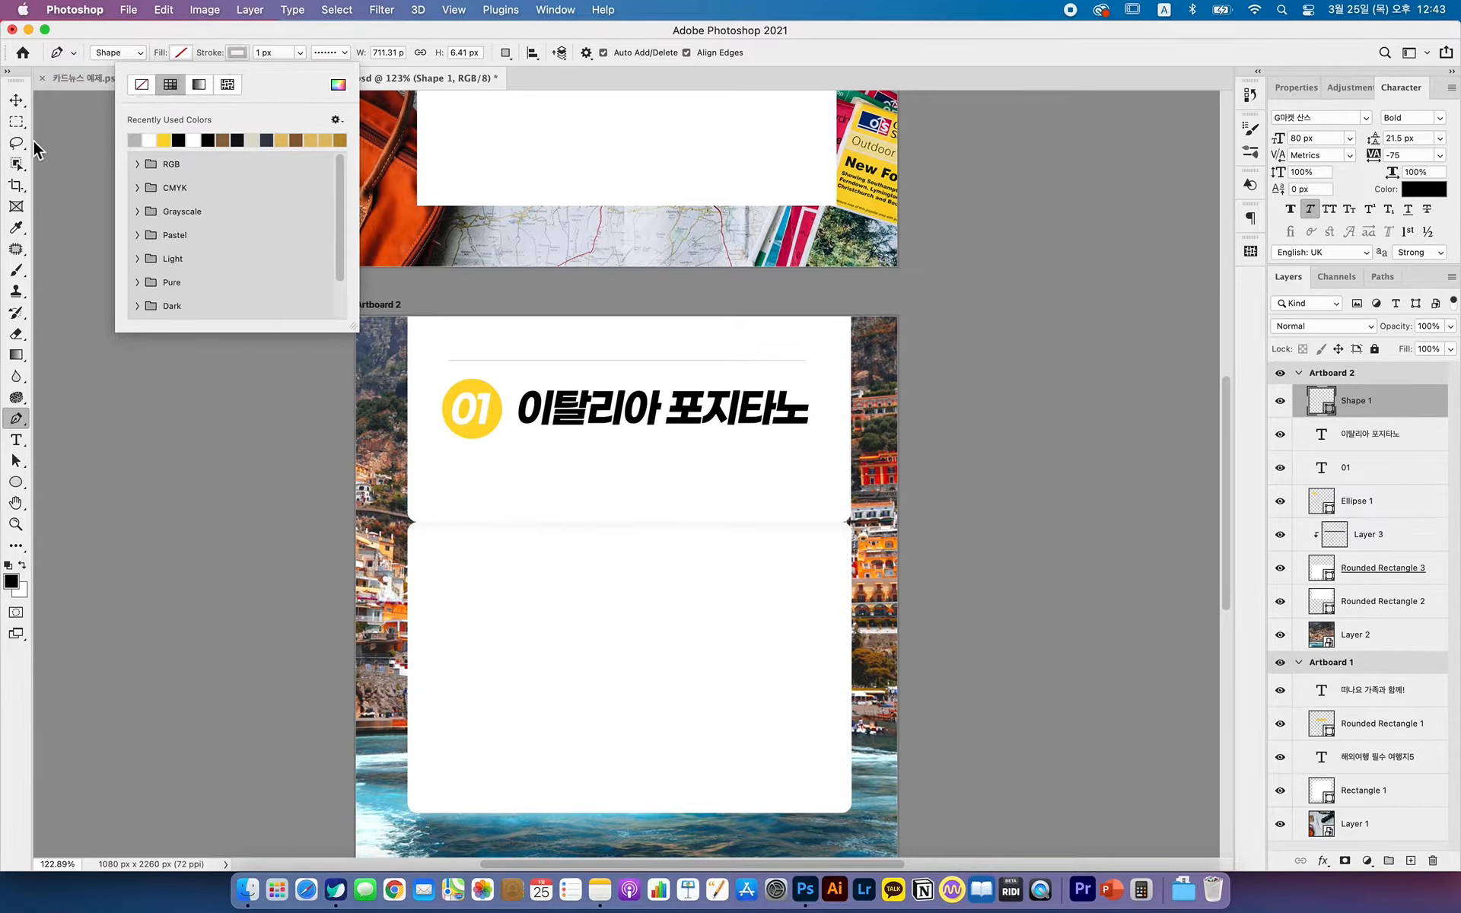
# - Open the line's detailed stroke settings and try a custom dash of 3 with a gap of 5
pyautogui.click(329, 53)
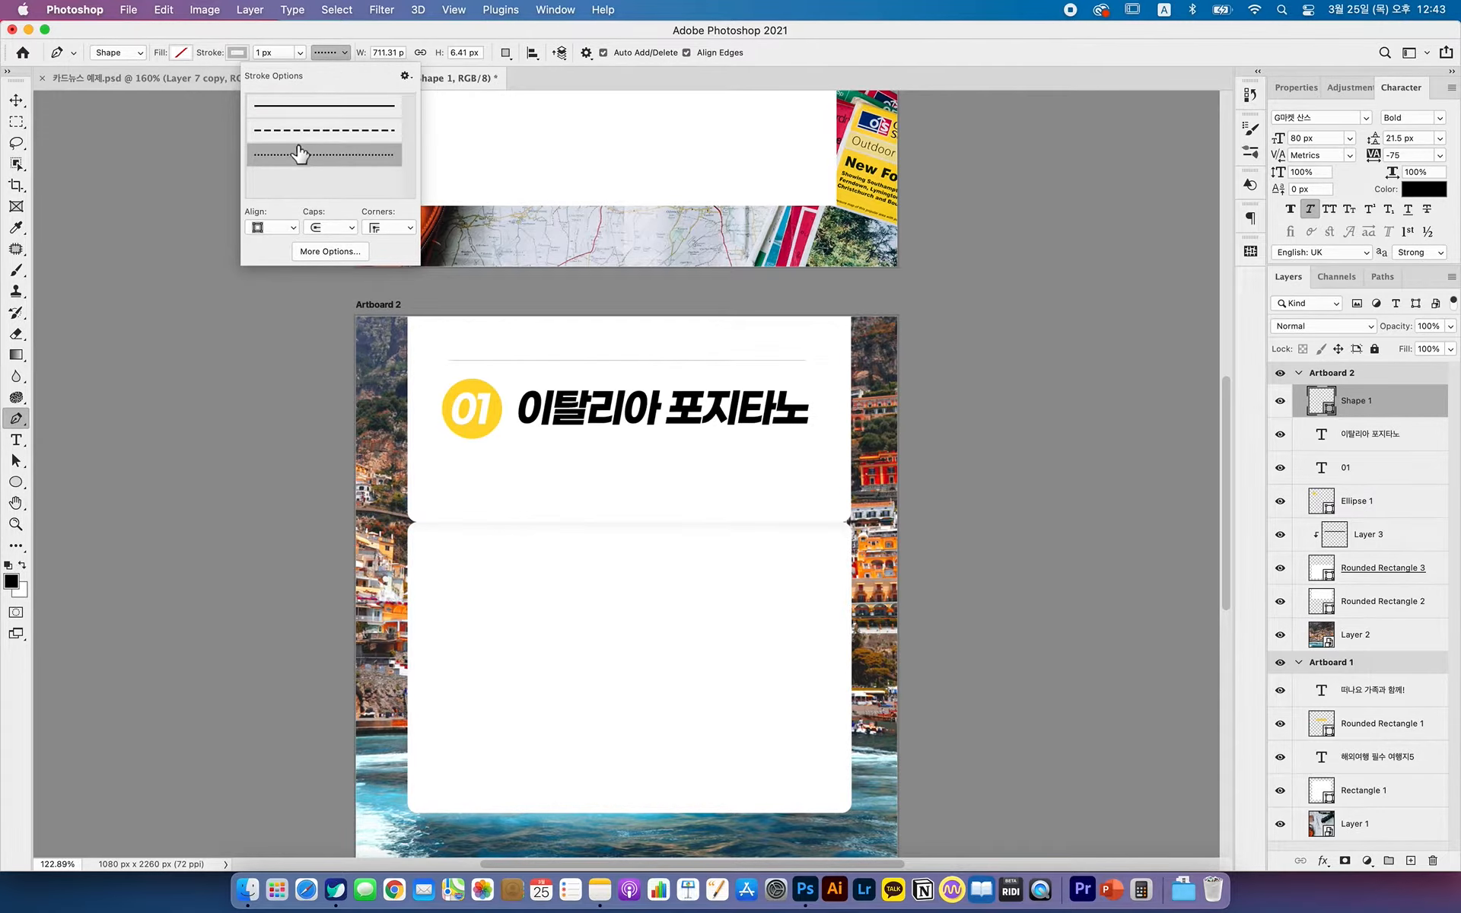
pyautogui.press('z')
pyautogui.moveTo(596, 344); pyautogui.dragTo(730, 342)
pyautogui.moveTo(754, 349); pyautogui.dragTo(653, 353)
pyautogui.press('v')
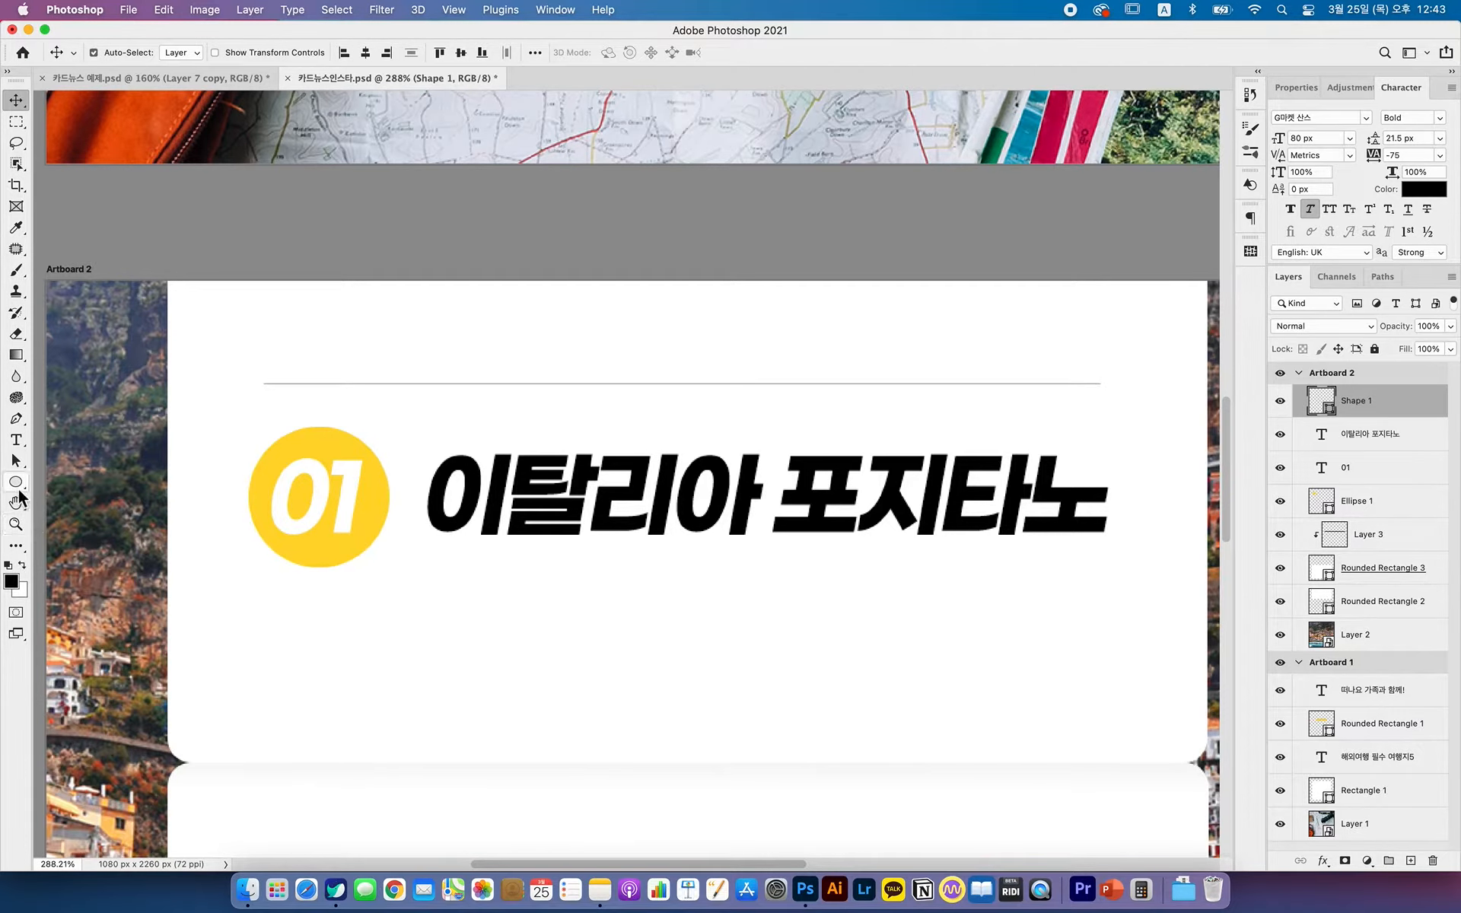
pyautogui.click(16, 418)
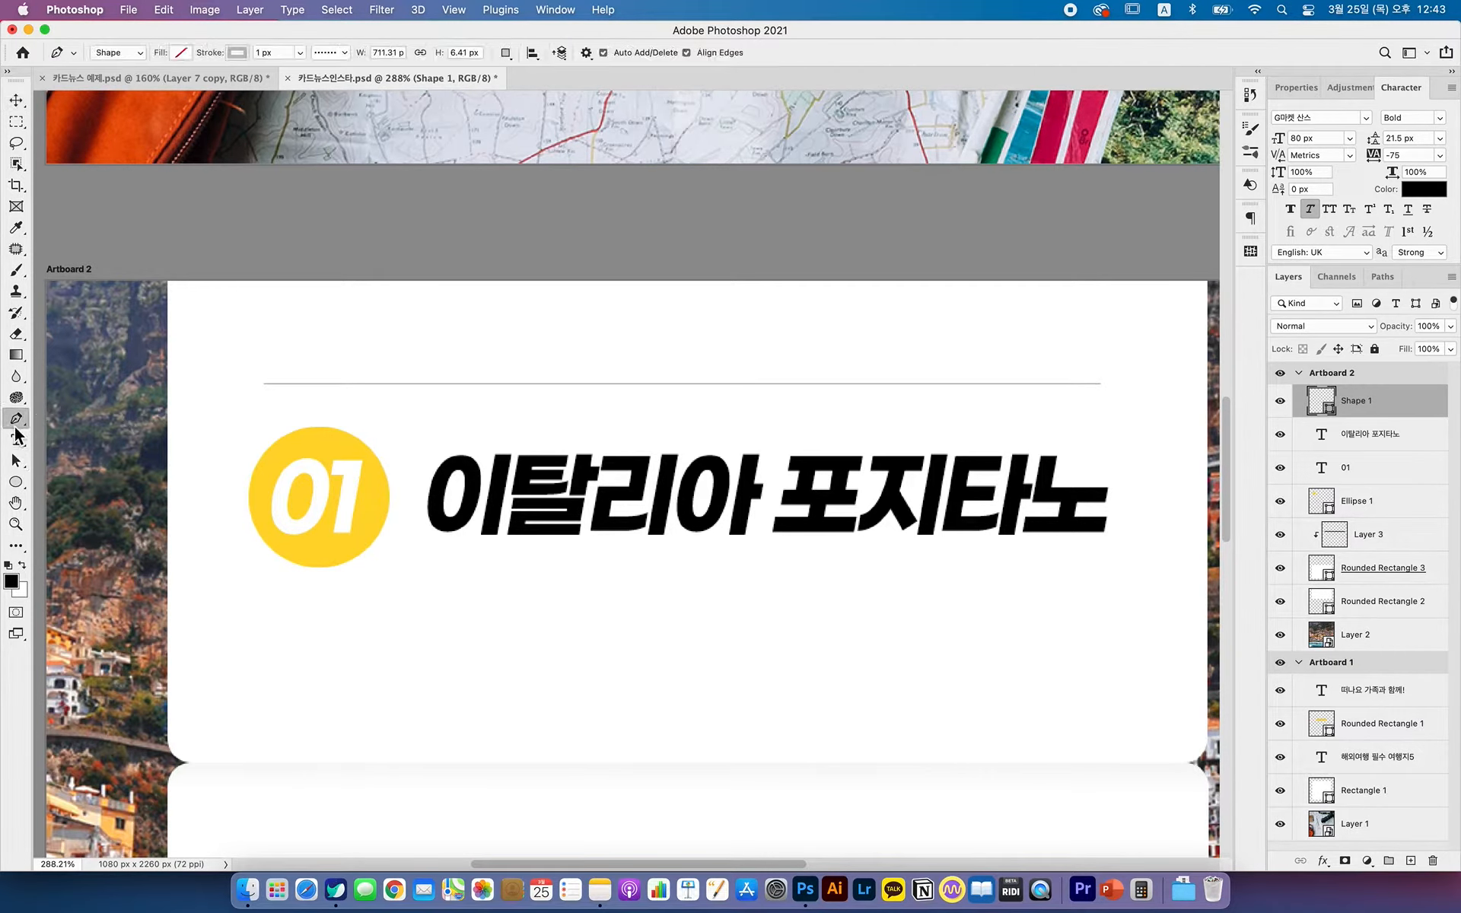
pyautogui.click(334, 53)
pyautogui.click(349, 251)
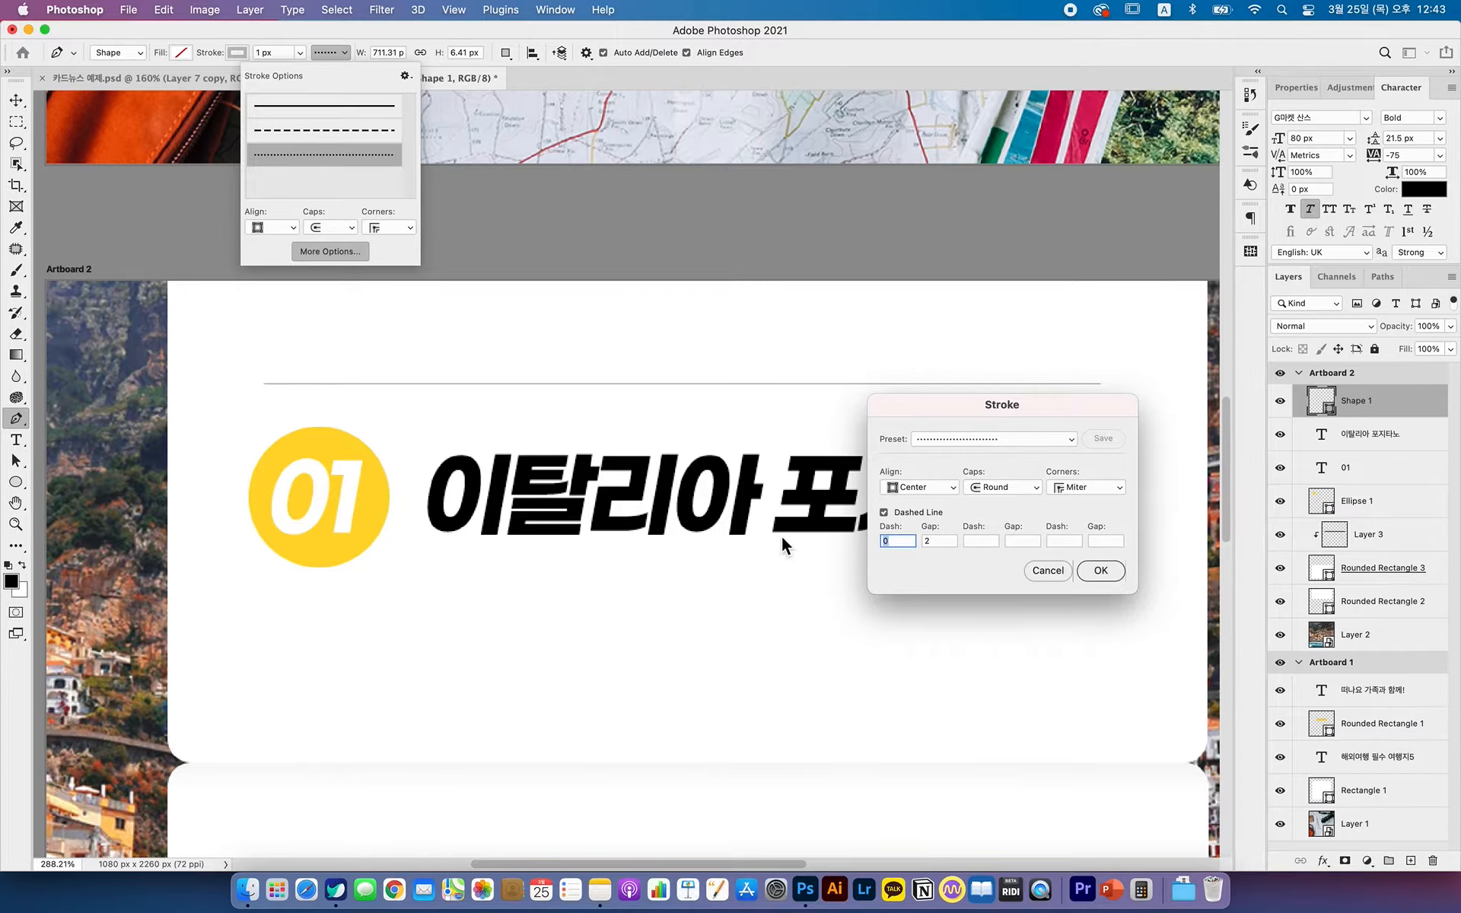
pyautogui.write('3')
pyautogui.press('Tab')
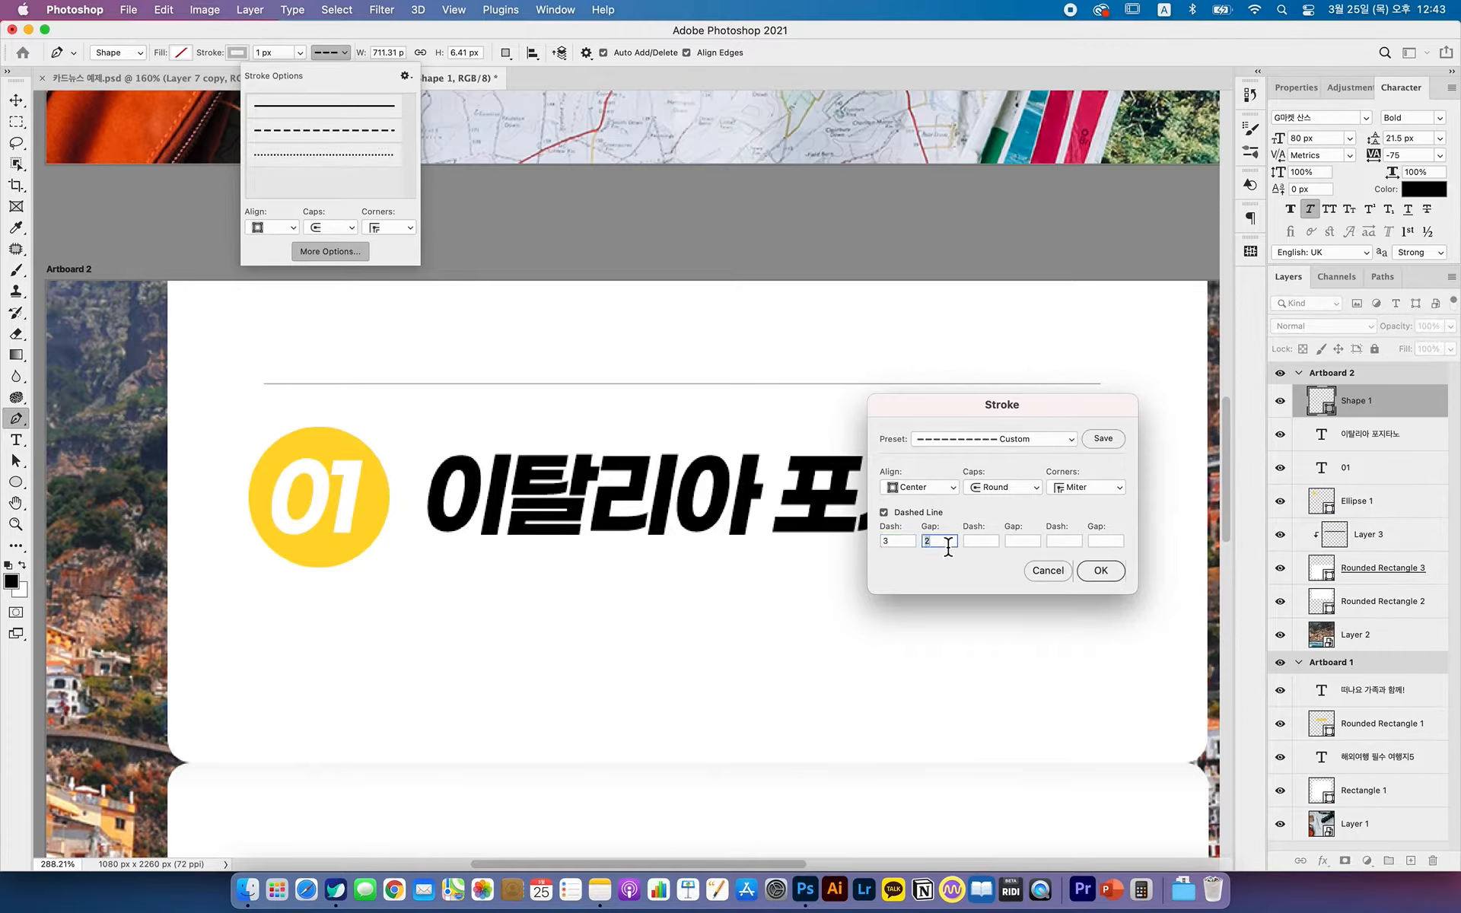
pyautogui.write('5')
pyautogui.hotkey('shift', 'Tab')
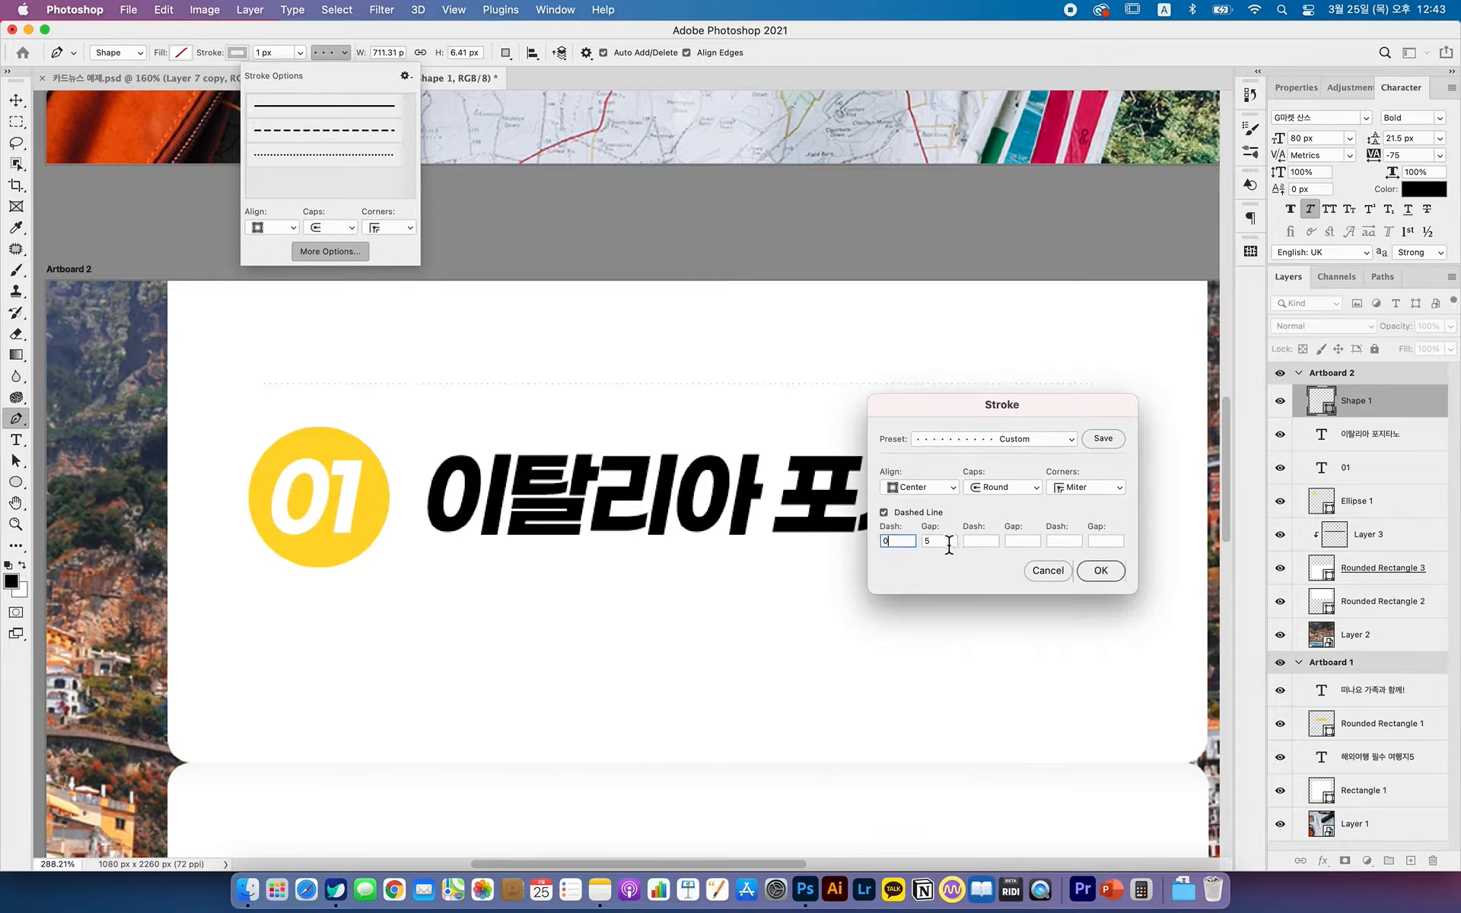
# - Try dash lengths of 3 and 5 with gaps of 2 and 6 on the line
pyautogui.press('Tab')
pyautogui.write('2')
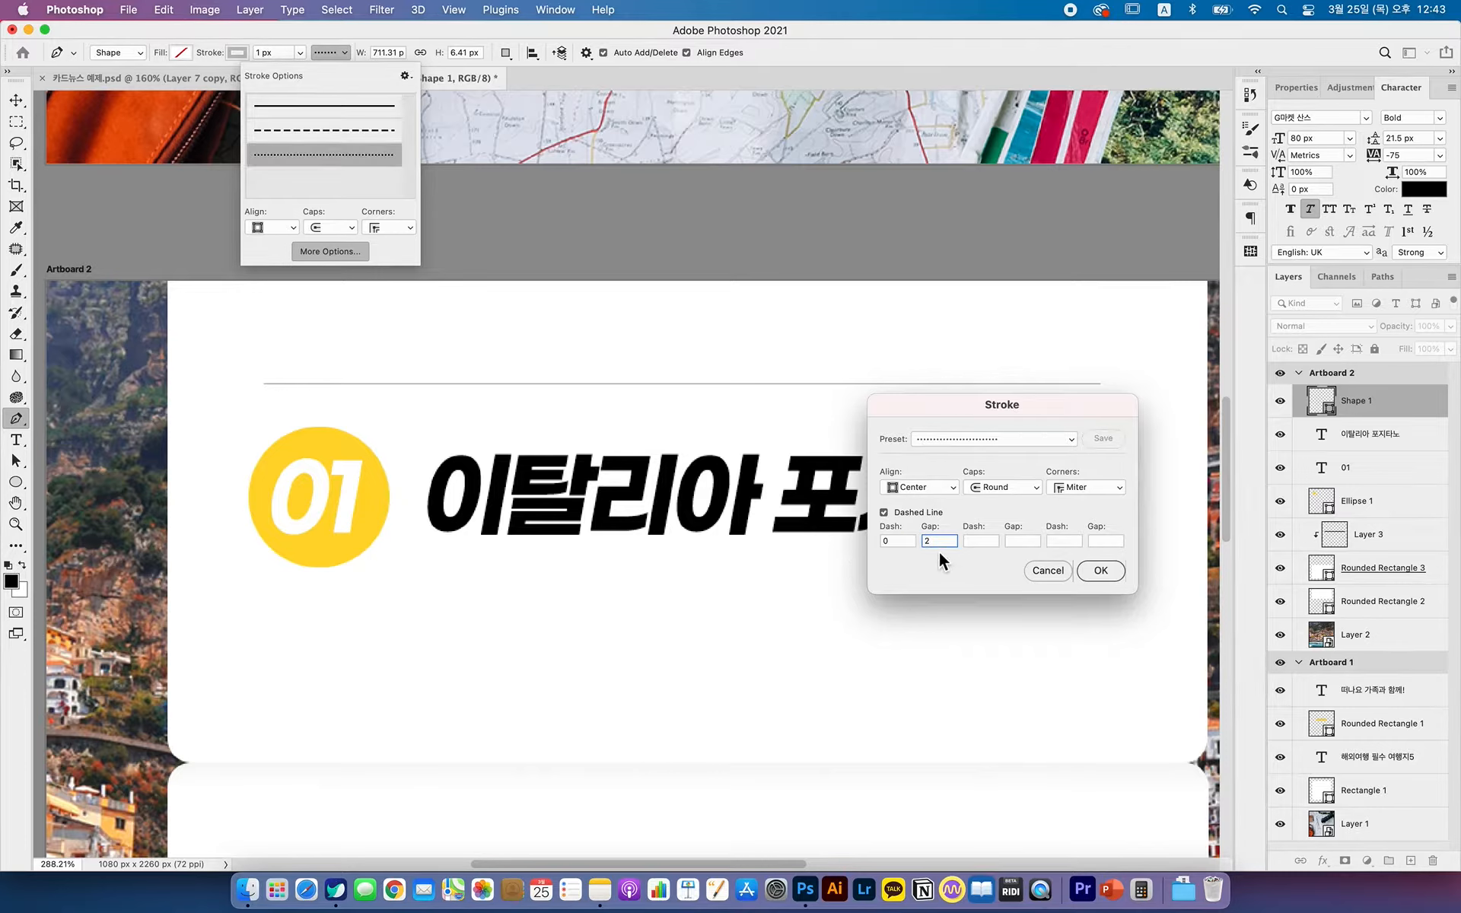
pyautogui.hotkey('shift', 'Tab')
pyautogui.write('3')
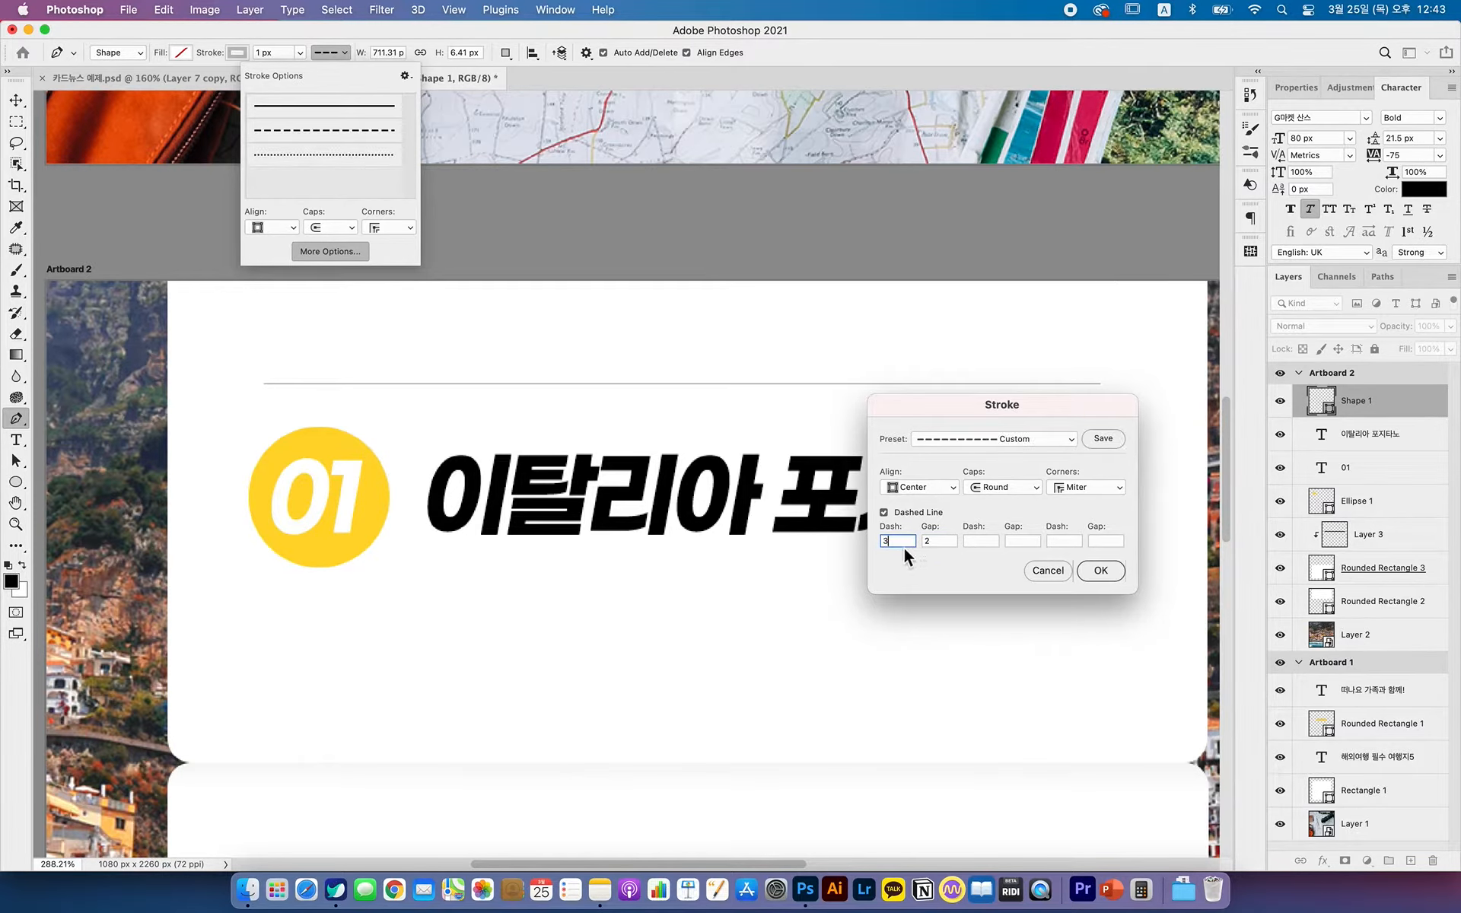
pyautogui.press('BackSpace')
pyautogui.write('5')
pyautogui.press('Tab')
pyautogui.press('Up')
pyautogui.write('6')
pyautogui.hotkey('shift', 'Tab')
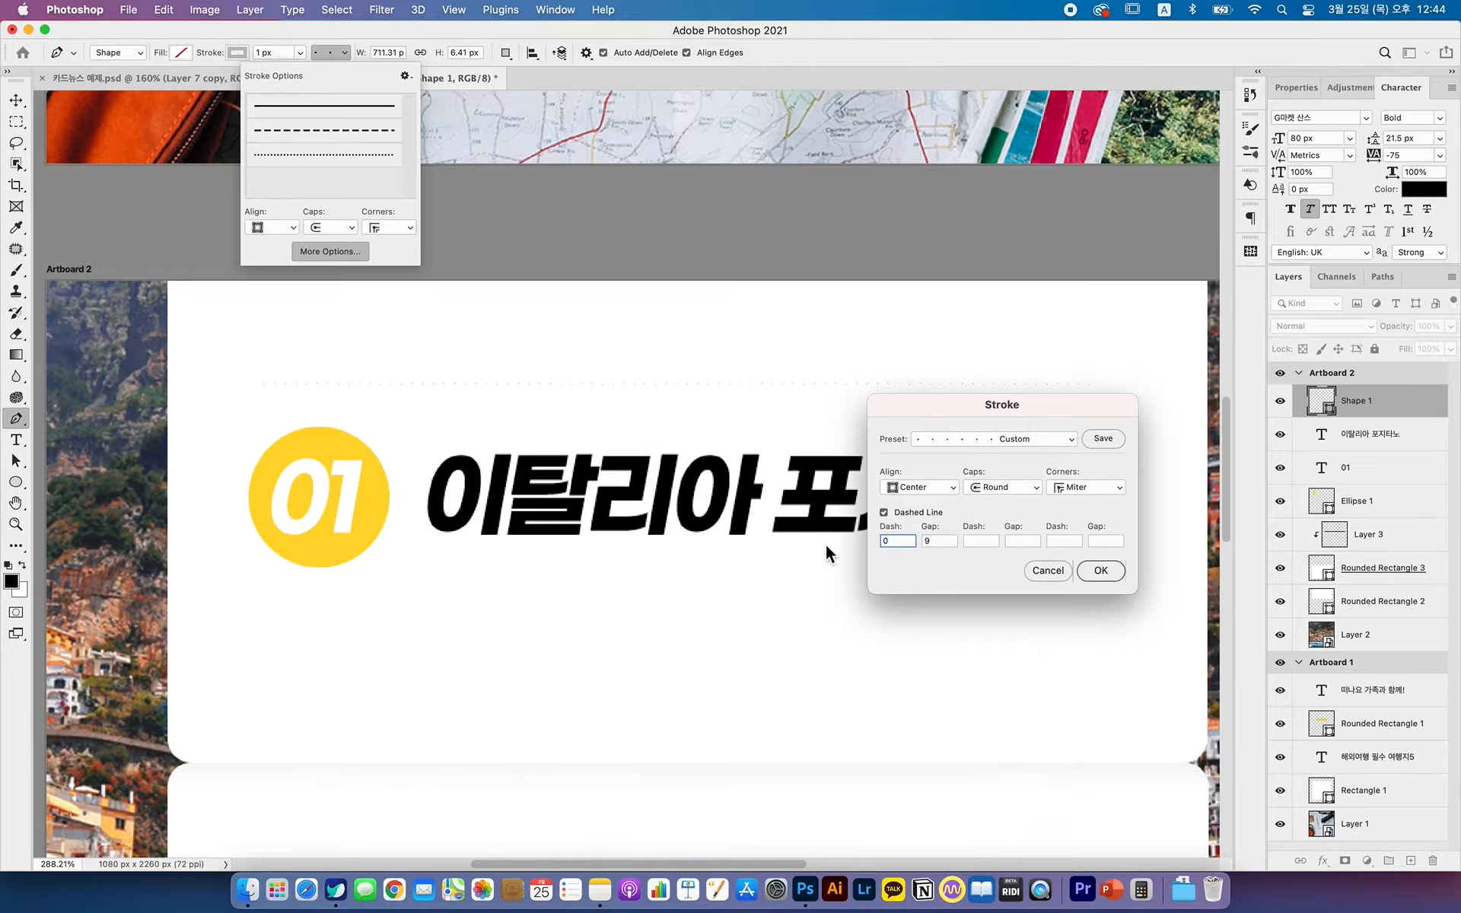
# - Try further dash lengths of 2 and 3 on the line, then compare gaps of 2 and 9 with dash 0
pyautogui.doubleClick(908, 543)
pyautogui.press('BackSpace')
pyautogui.write('2')
pyautogui.press('BackSpace')
pyautogui.write('3')
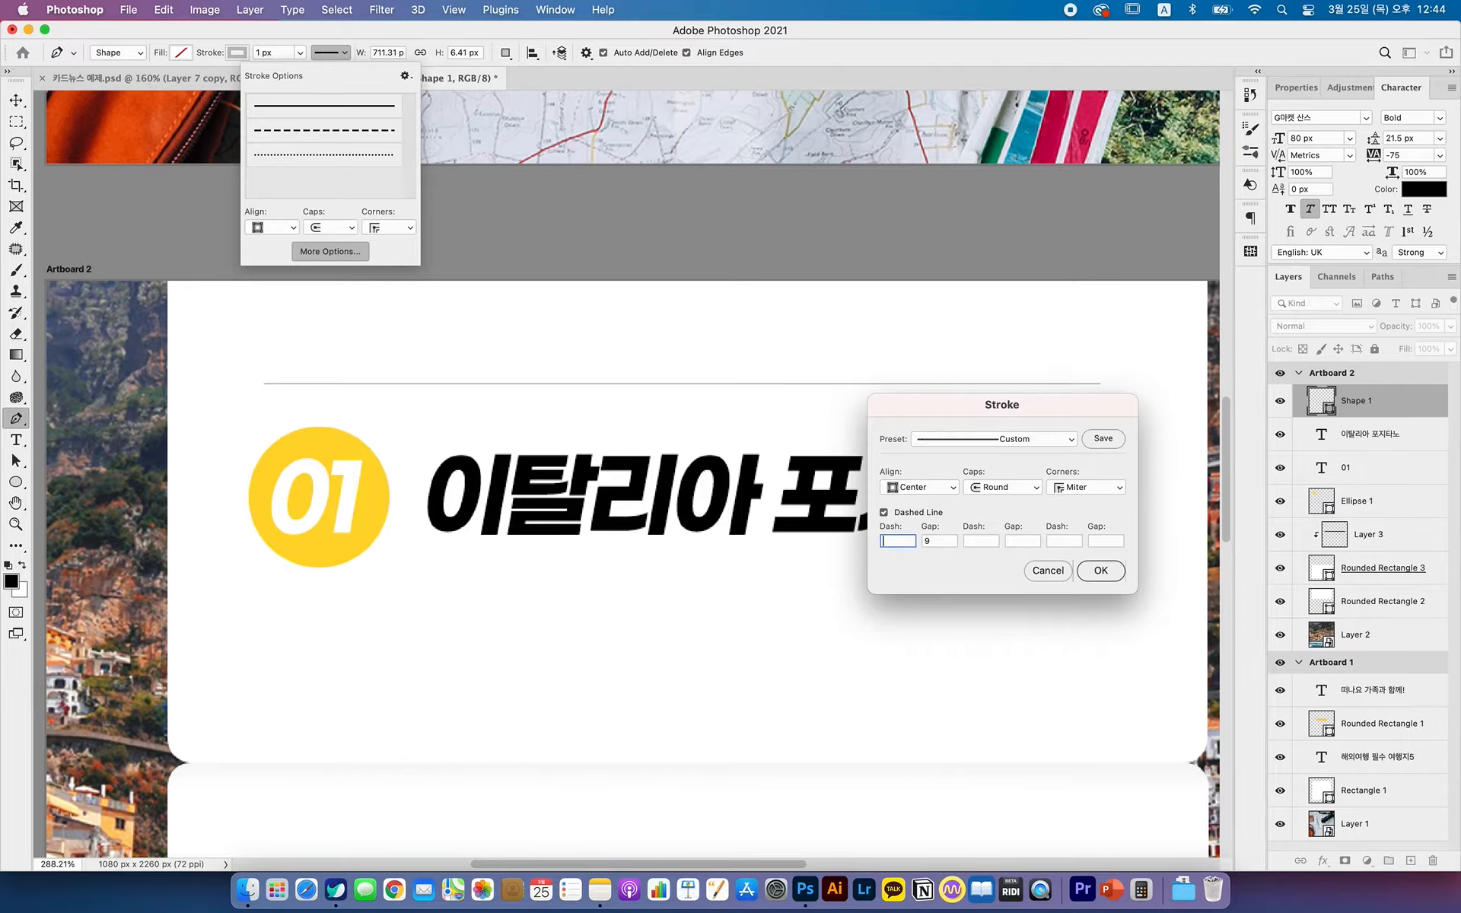
pyautogui.moveTo(889, 542); pyautogui.dragTo(527, 546)
pyautogui.moveTo(952, 542); pyautogui.dragTo(728, 481)
pyautogui.moveTo(908, 543); pyautogui.dragTo(631, 546)
pyautogui.write('0')
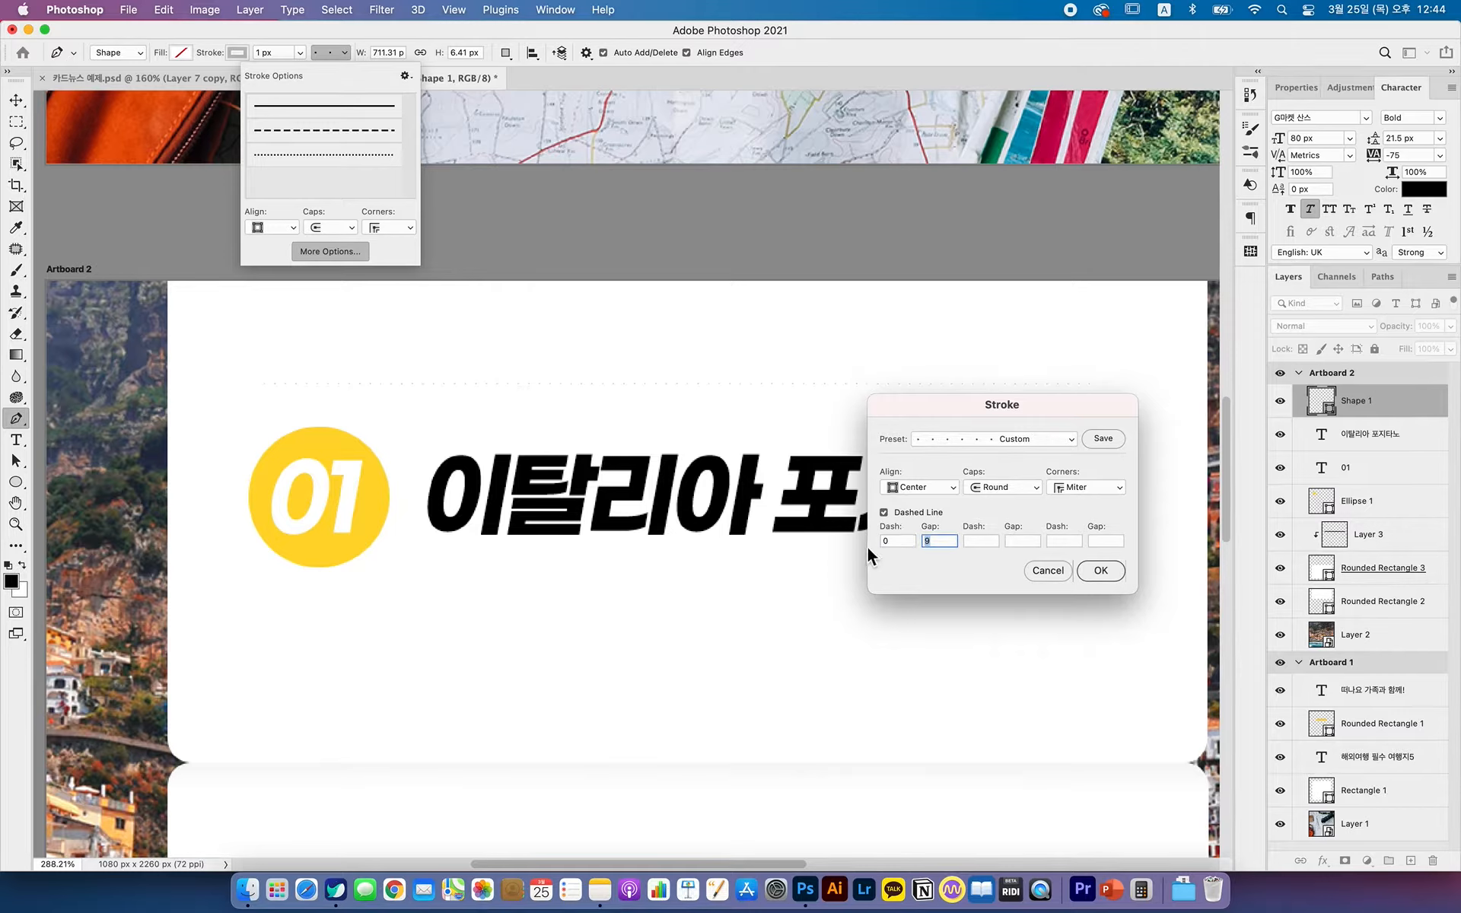
pyautogui.press('Tab')
pyautogui.write('2')
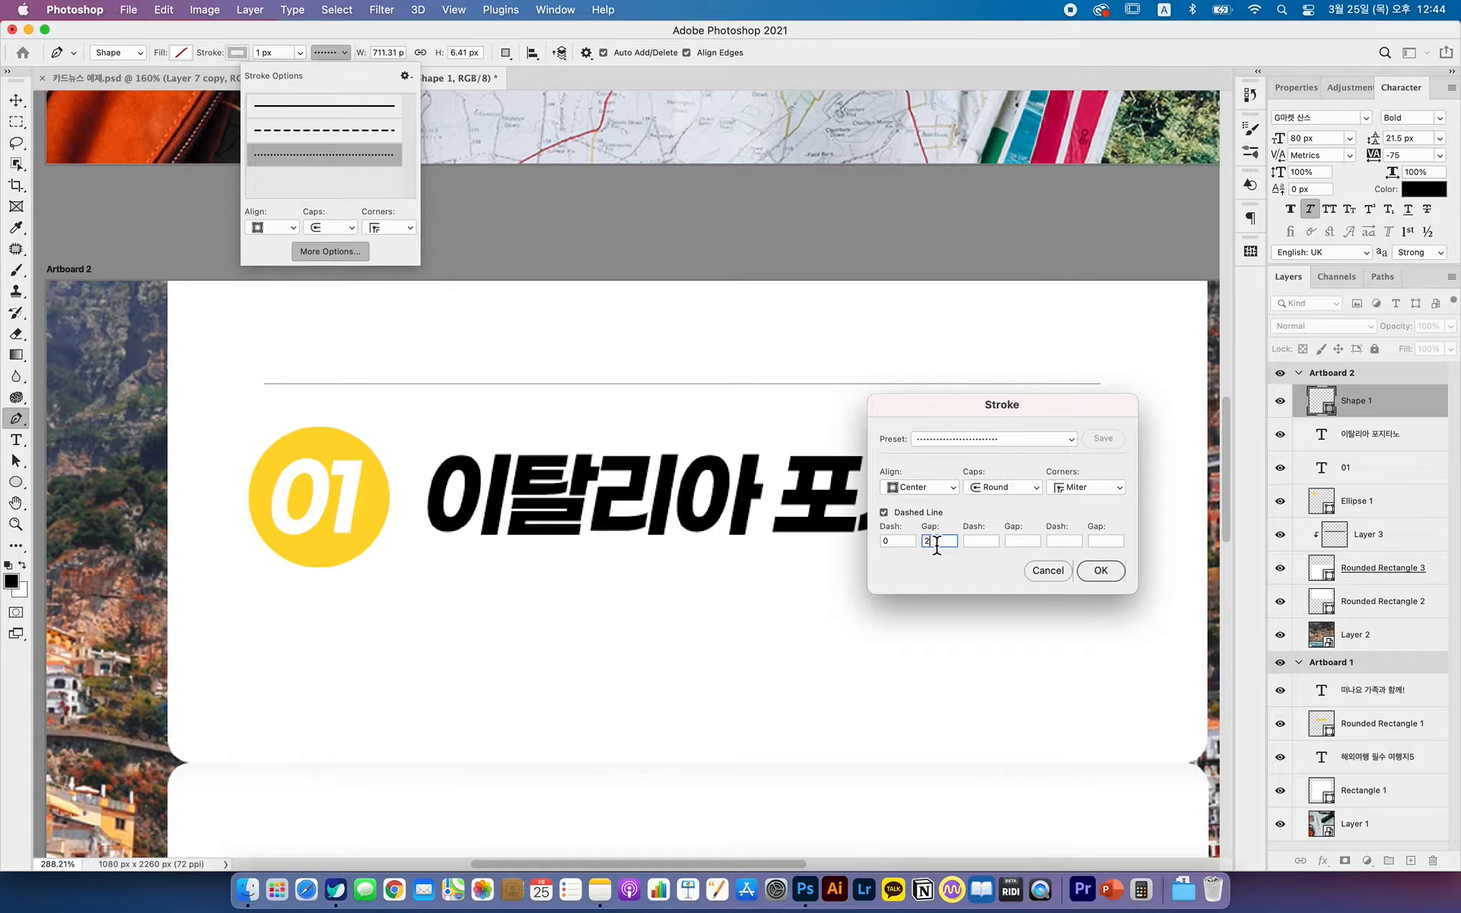
pyautogui.press('BackSpace')
pyautogui.write('9')
pyautogui.doubleClick(938, 540)
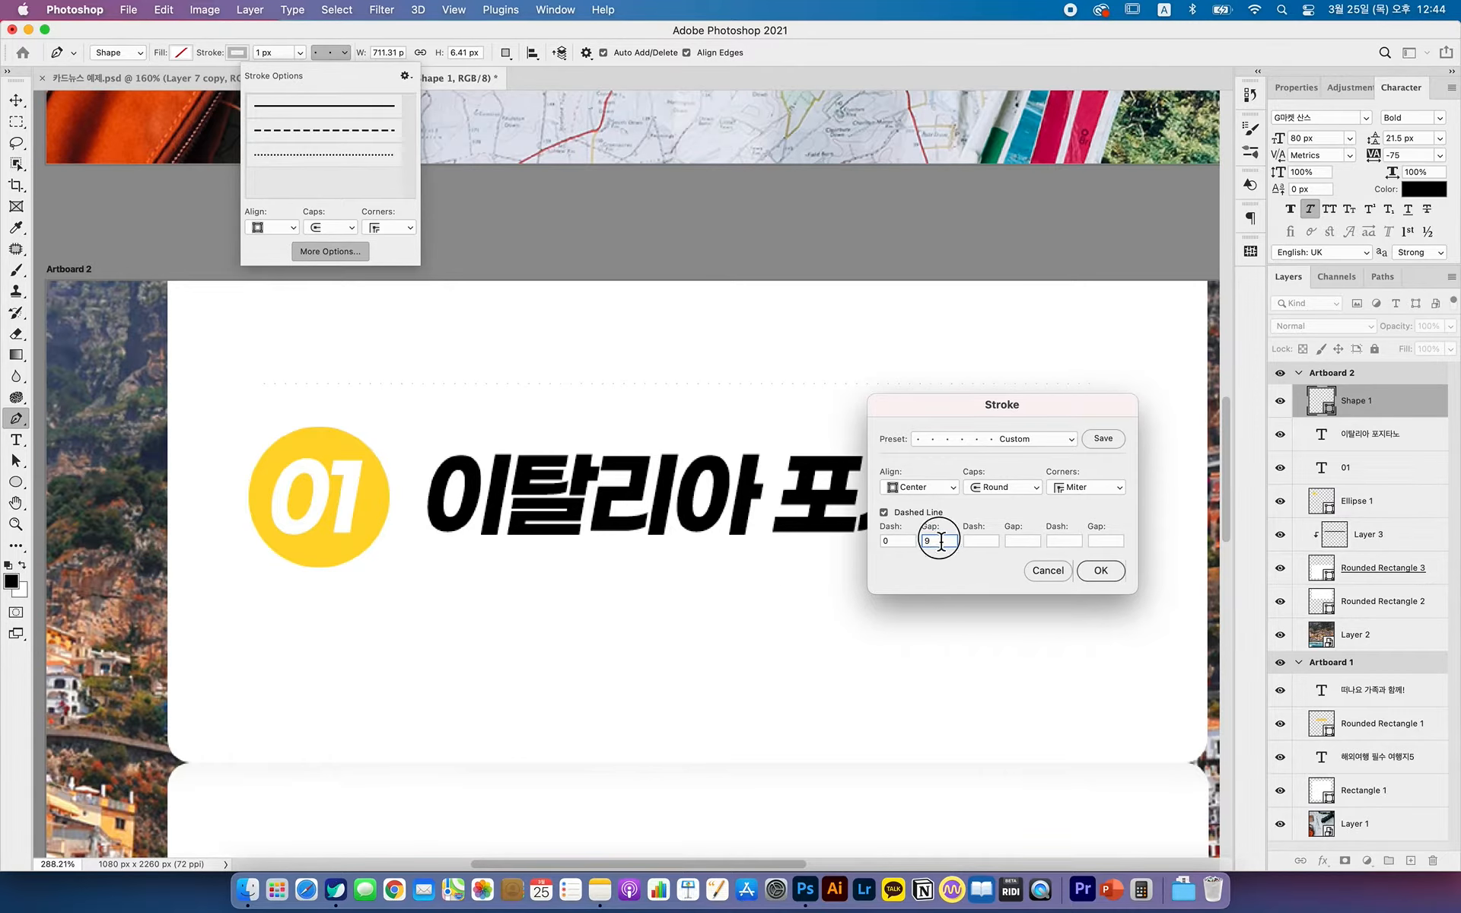
# - Set the line's gap to 7 and apply the custom dashed stroke
pyautogui.doubleClick(895, 542)
pyautogui.doubleClick(940, 541)
pyautogui.write('7')
pyautogui.click(1105, 572)
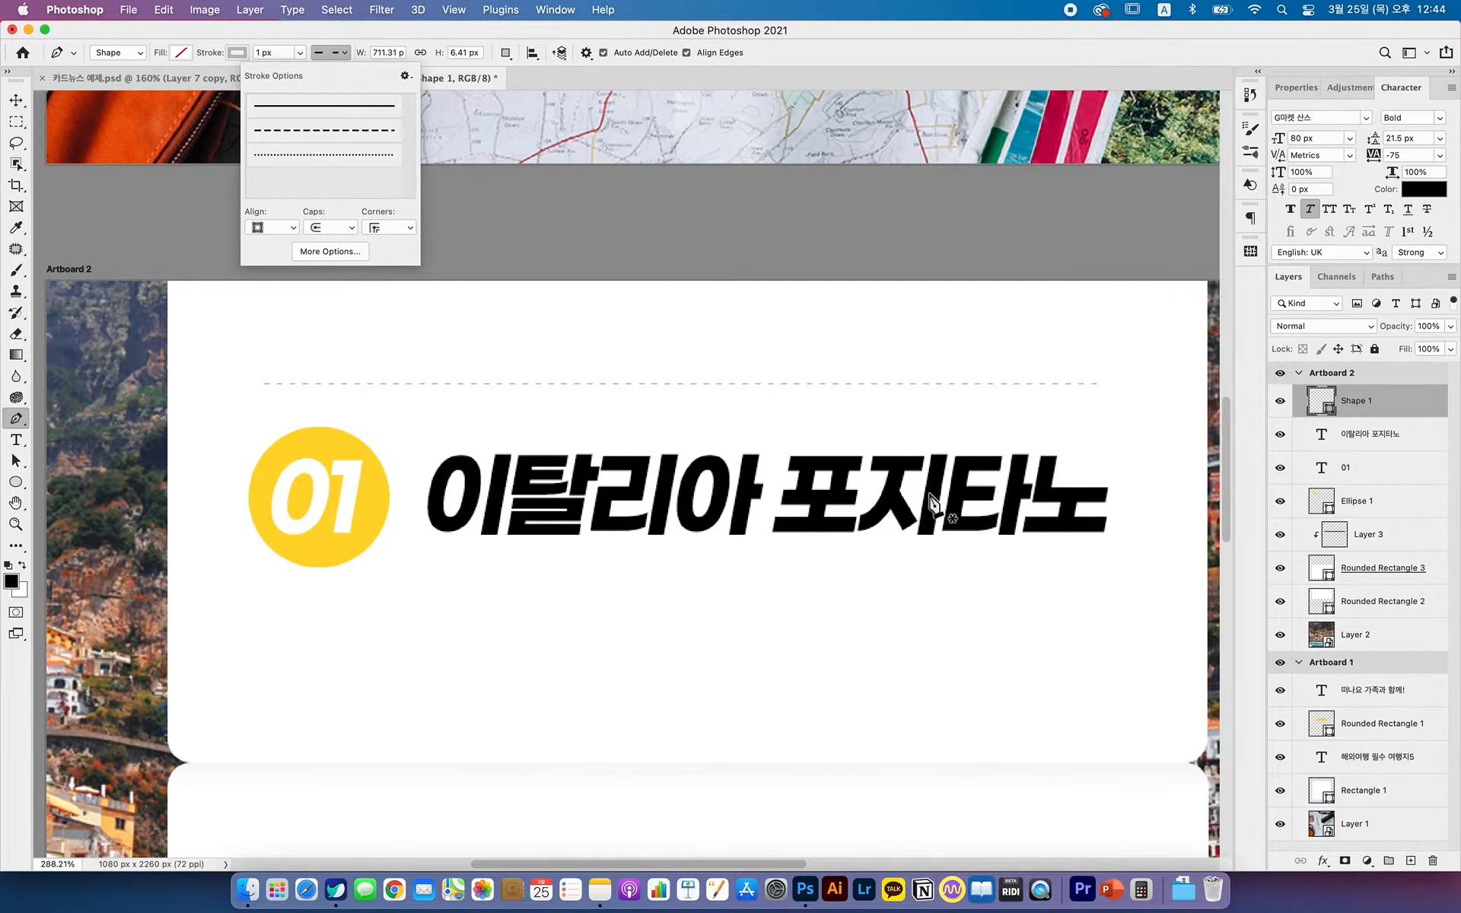
# - Identify the dashed line by toggling its visibility, and centre it horizontally on Artboard 2
pyautogui.click(15, 100)
pyautogui.moveTo(560, 337); pyautogui.dragTo(524, 339)
pyautogui.moveTo(796, 402); pyautogui.dragTo(782, 362)
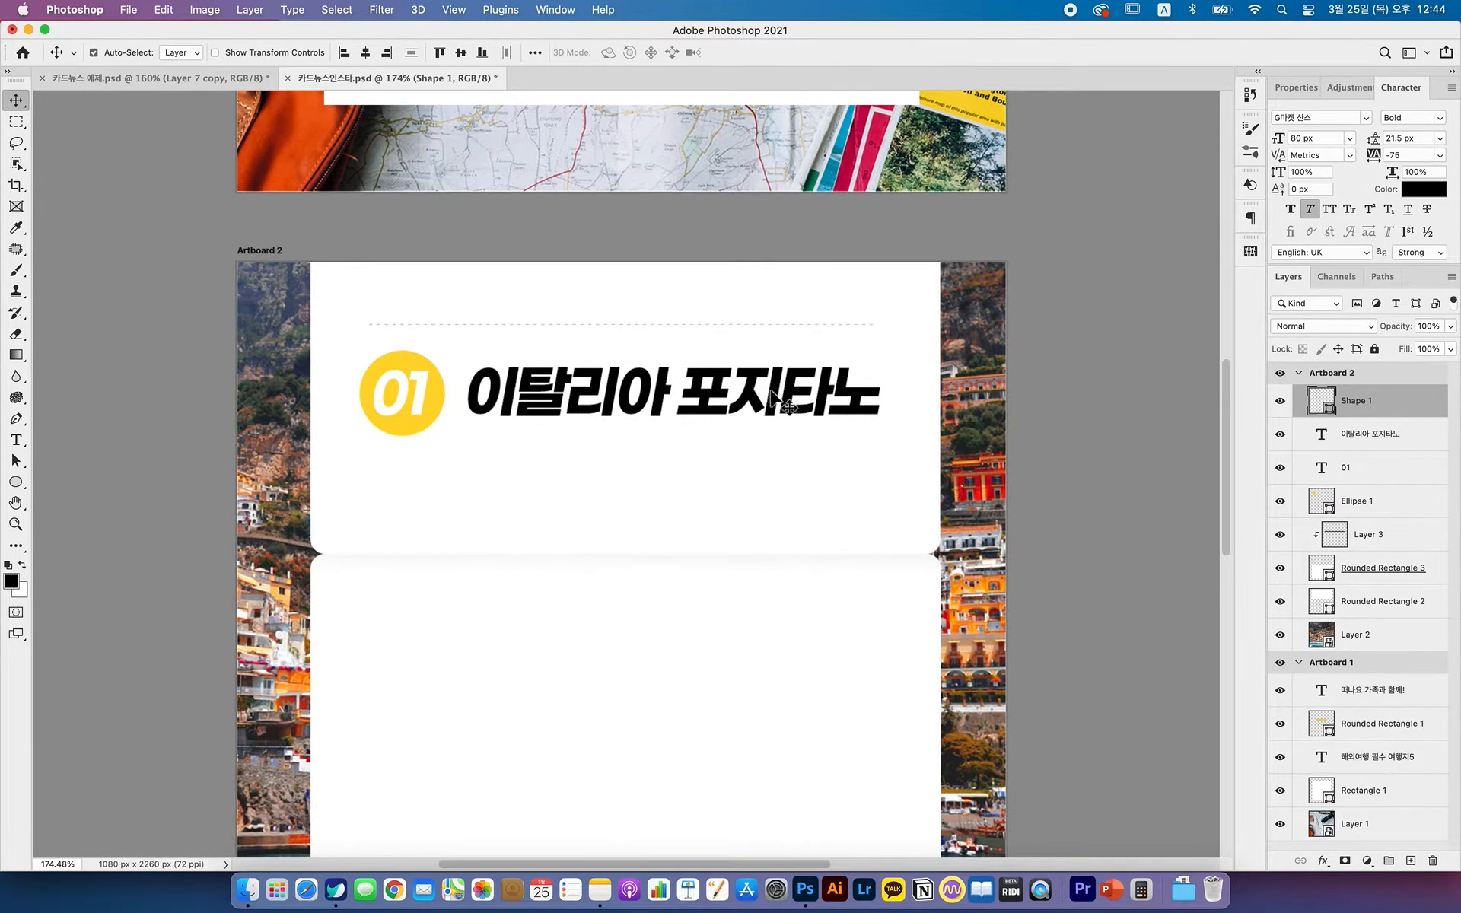
pyautogui.click(1281, 401)
pyautogui.click(1280, 401)
pyautogui.press('super+a')
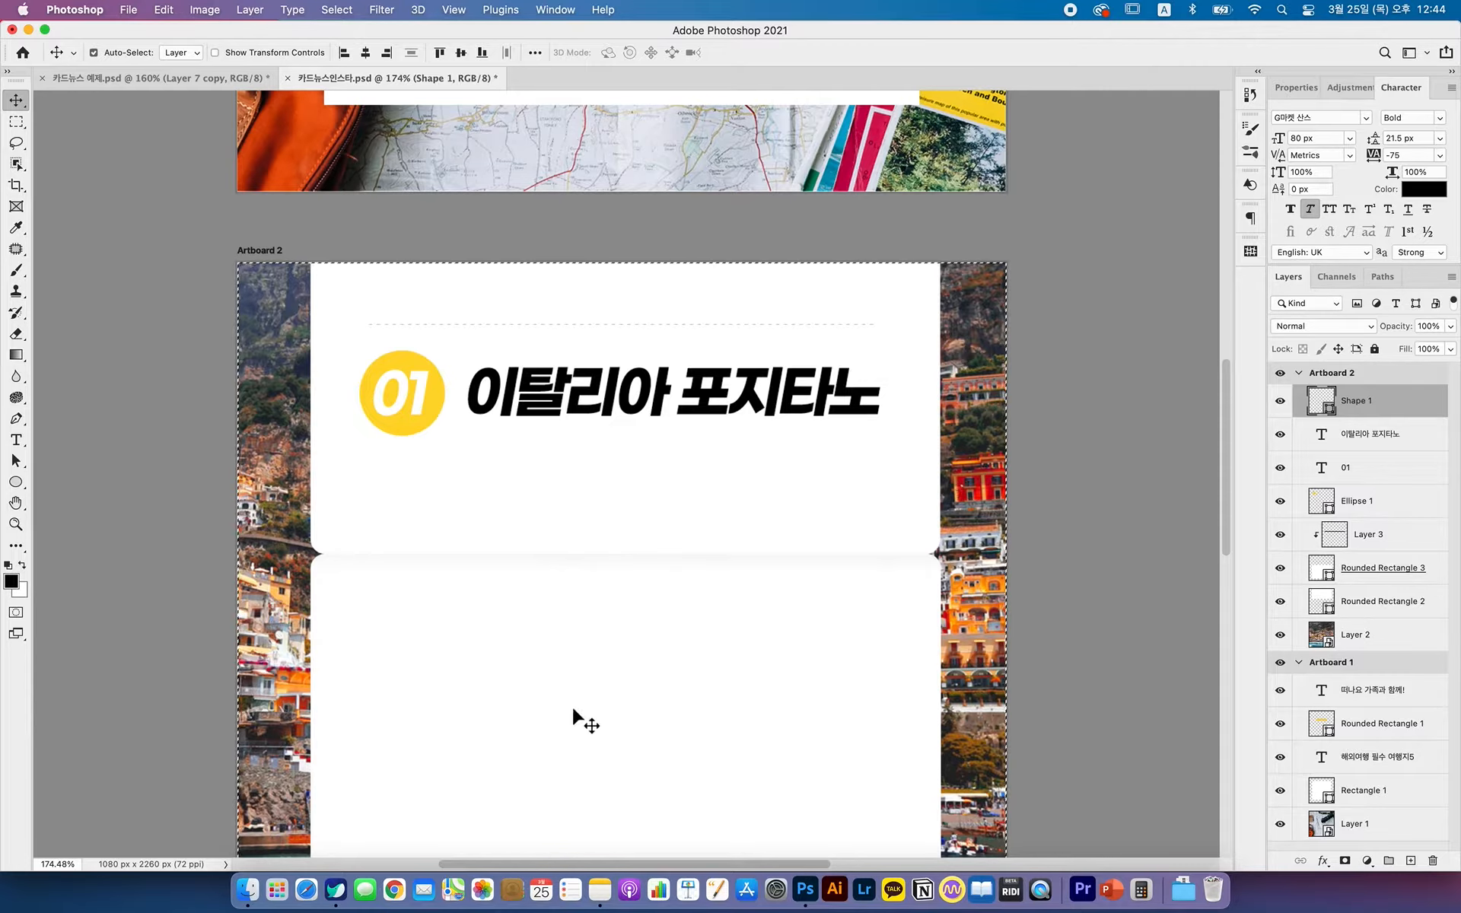
pyautogui.click(365, 52)
pyautogui.click(365, 53)
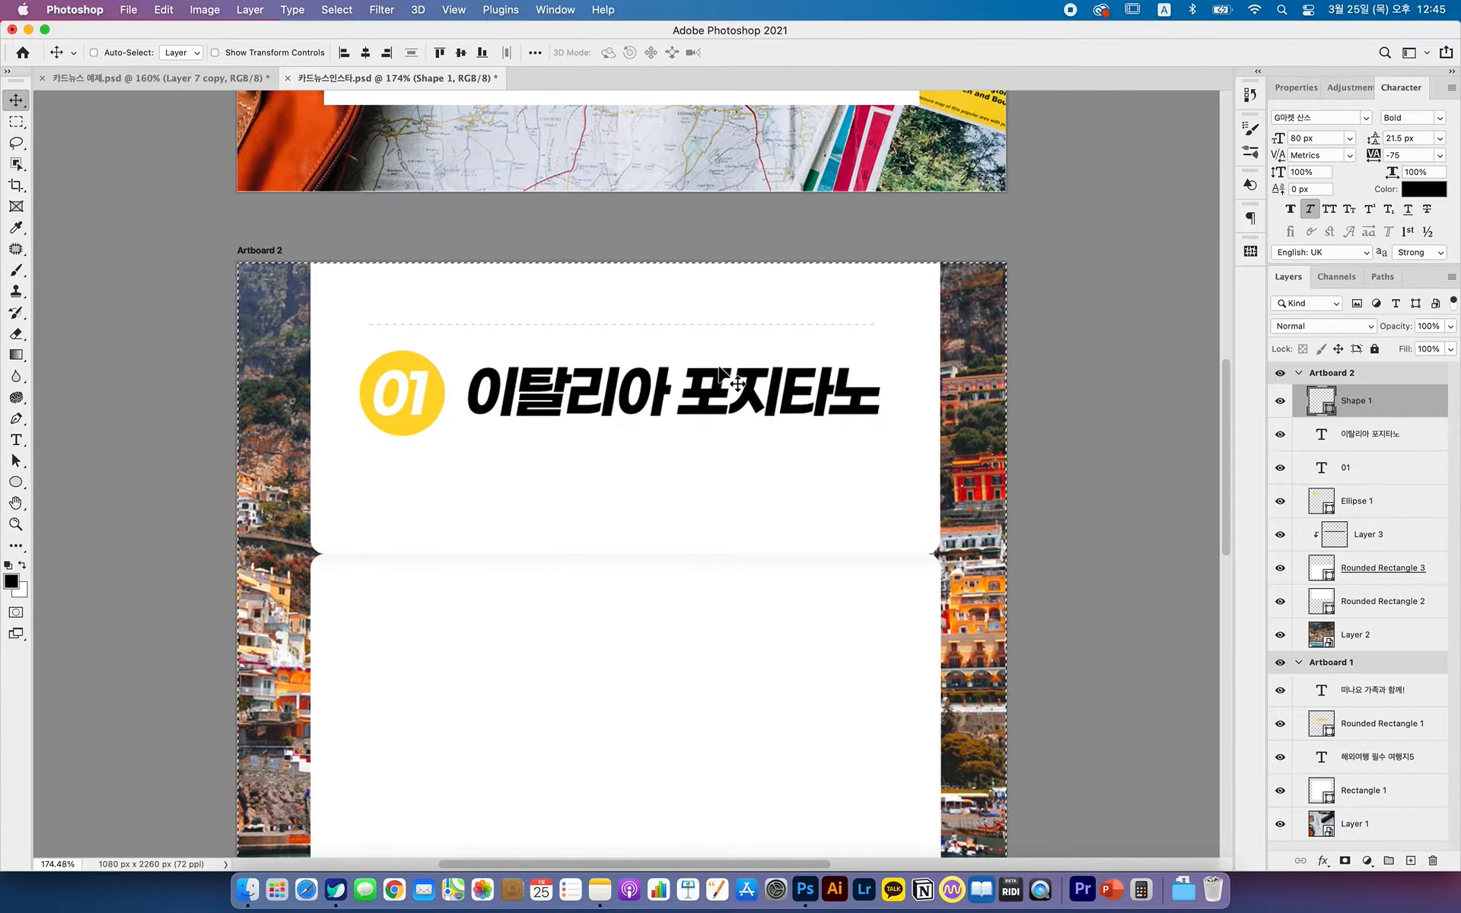
# - Draw a rounded rectangle about 719 × 59 px with an 80 px corner radius below the title on Artboard 2
pyautogui.press('super+d')
pyautogui.moveTo(735, 488); pyautogui.dragTo(750, 393)
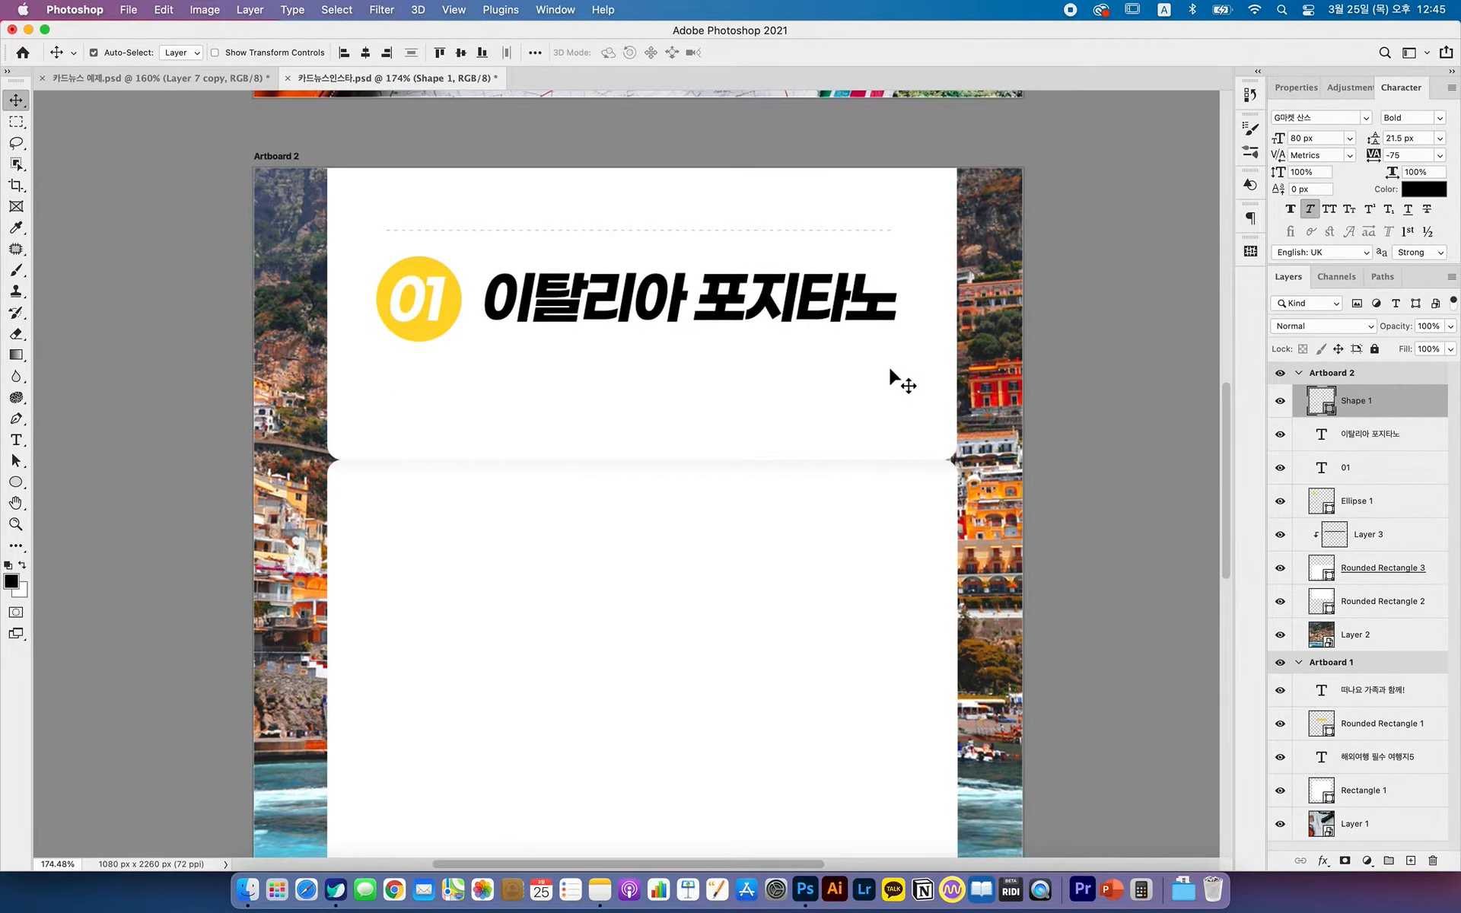
pyautogui.click(22, 484)
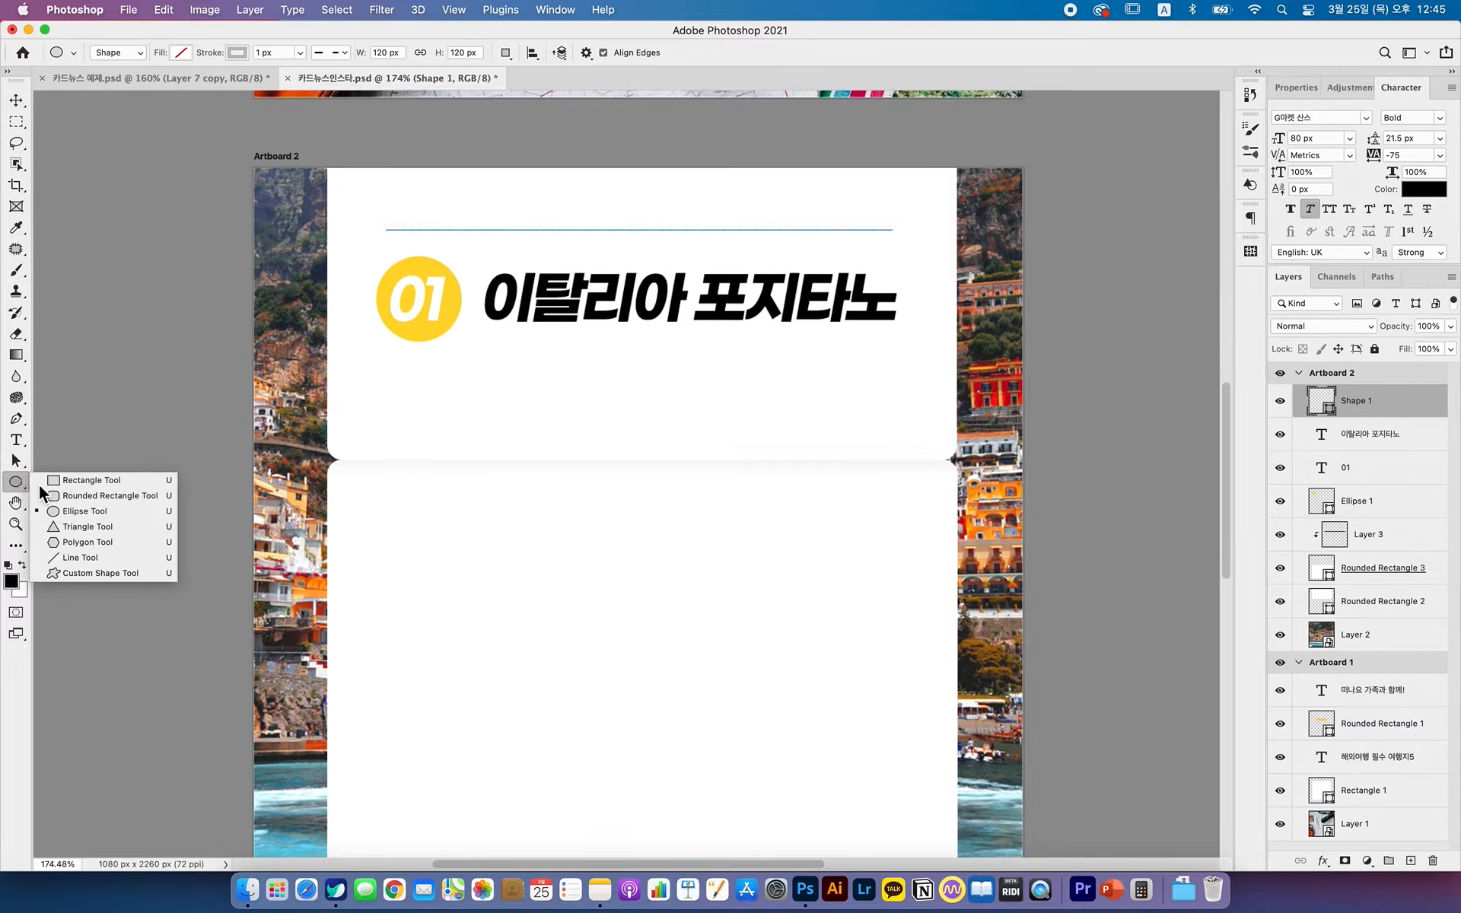
pyautogui.click(117, 501)
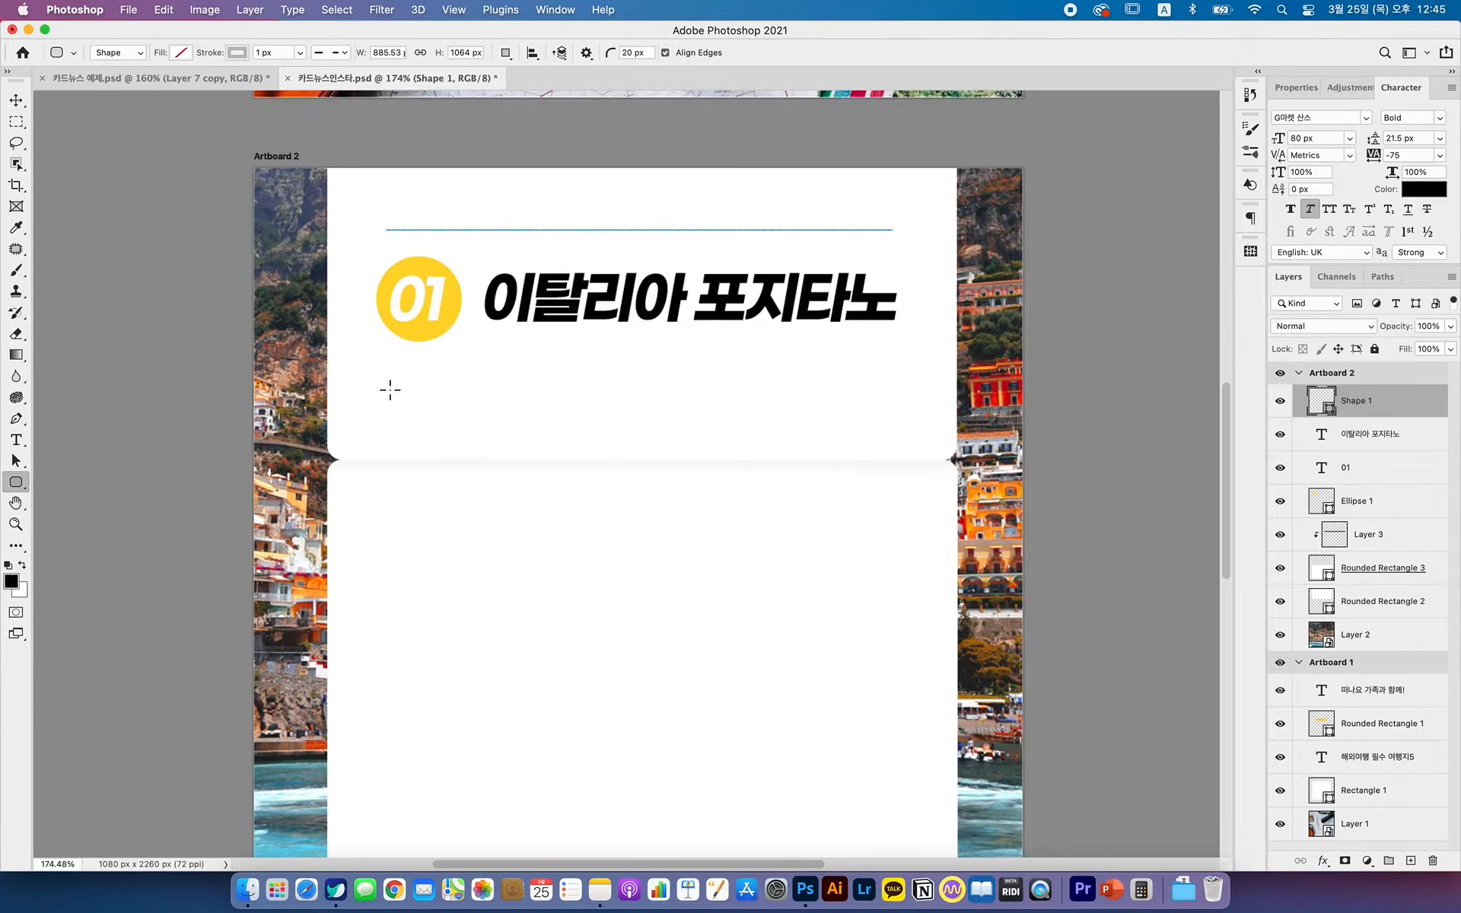
pyautogui.moveTo(388, 377); pyautogui.dragTo(896, 411)
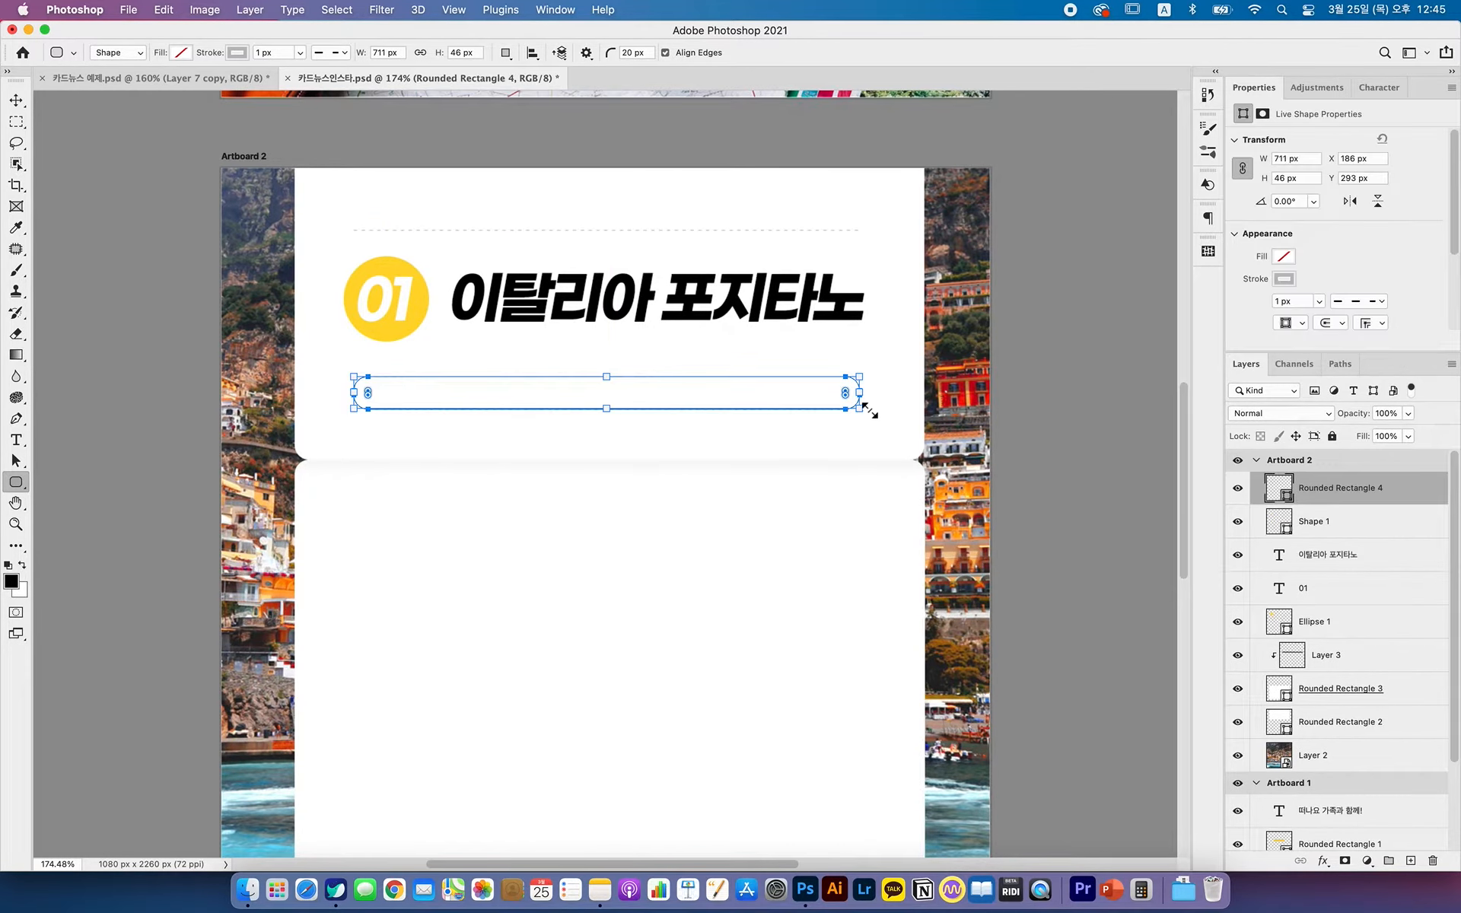
pyautogui.press('super+z')
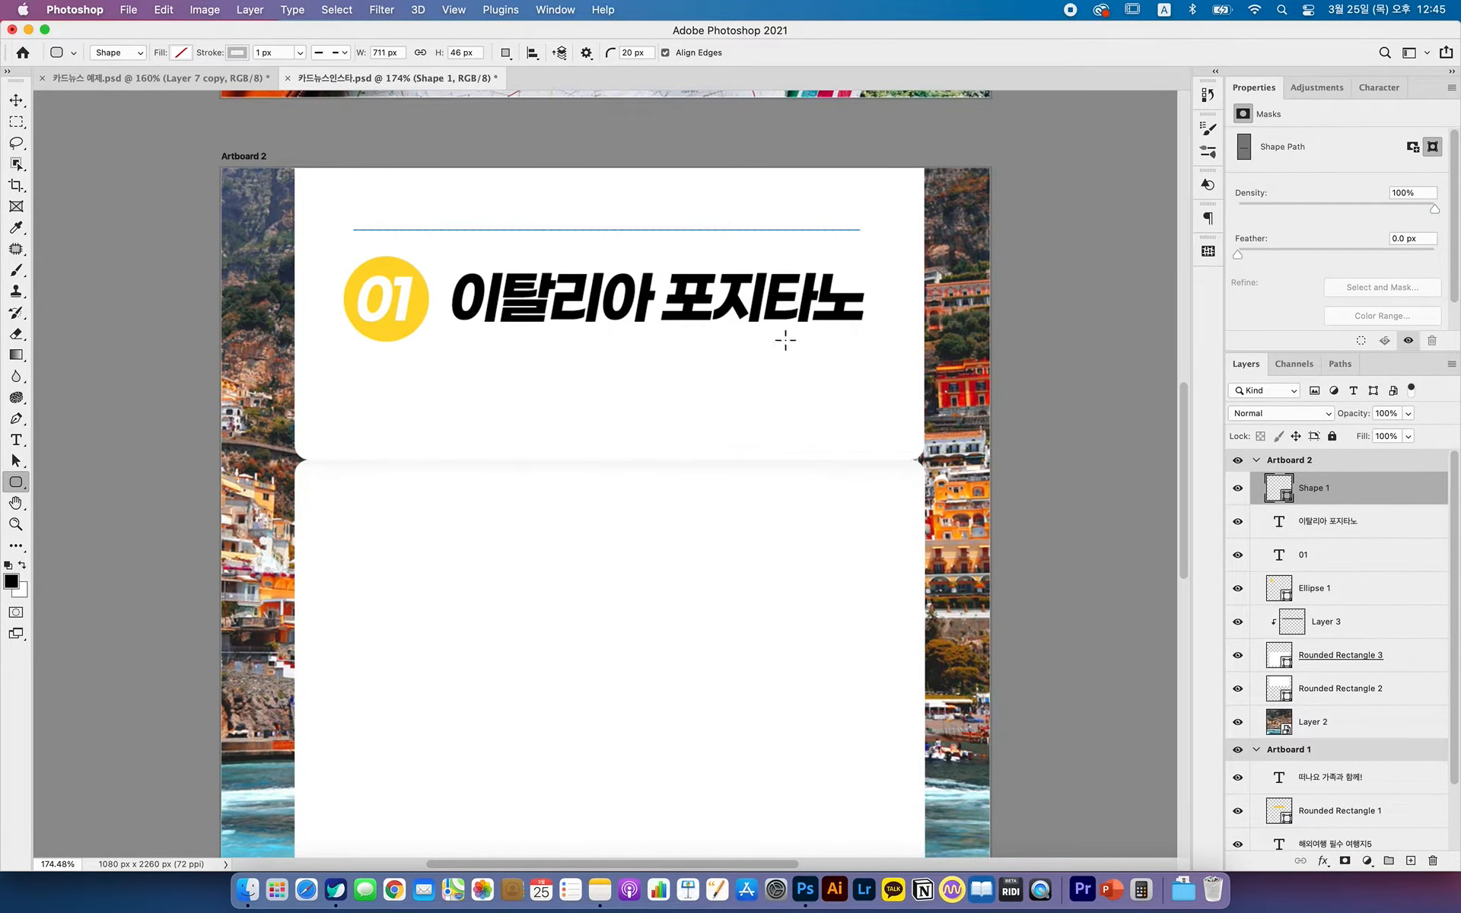
pyautogui.click(647, 55)
pyautogui.write('80')
pyautogui.press('Return')
pyautogui.moveTo(350, 372); pyautogui.dragTo(866, 416)
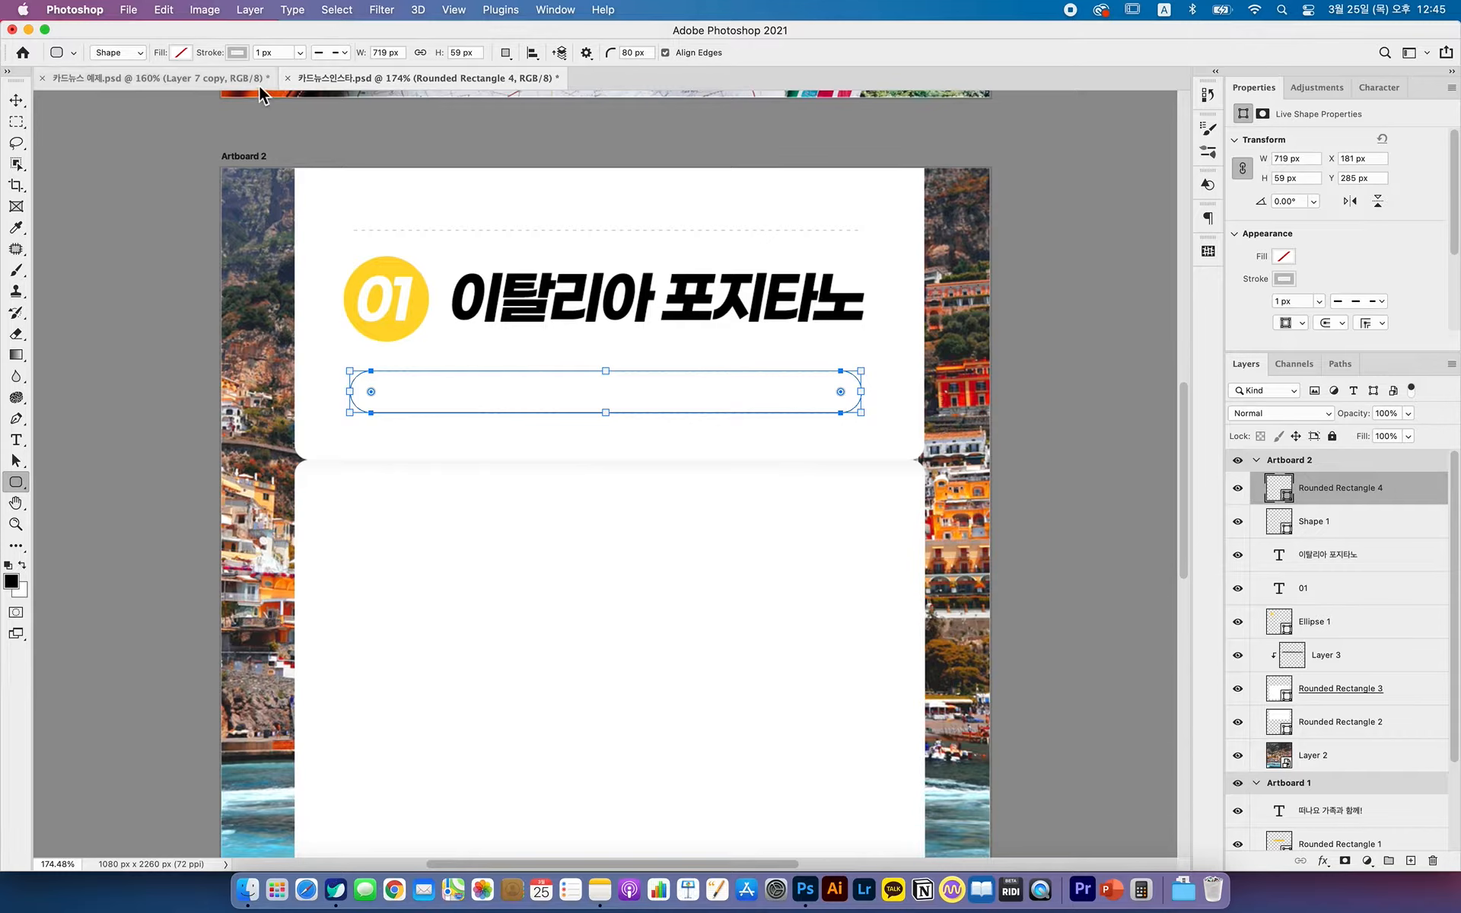
# - Remove the rounded bar's stroke and fill it with the recently used grey
pyautogui.click(240, 57)
pyautogui.click(137, 87)
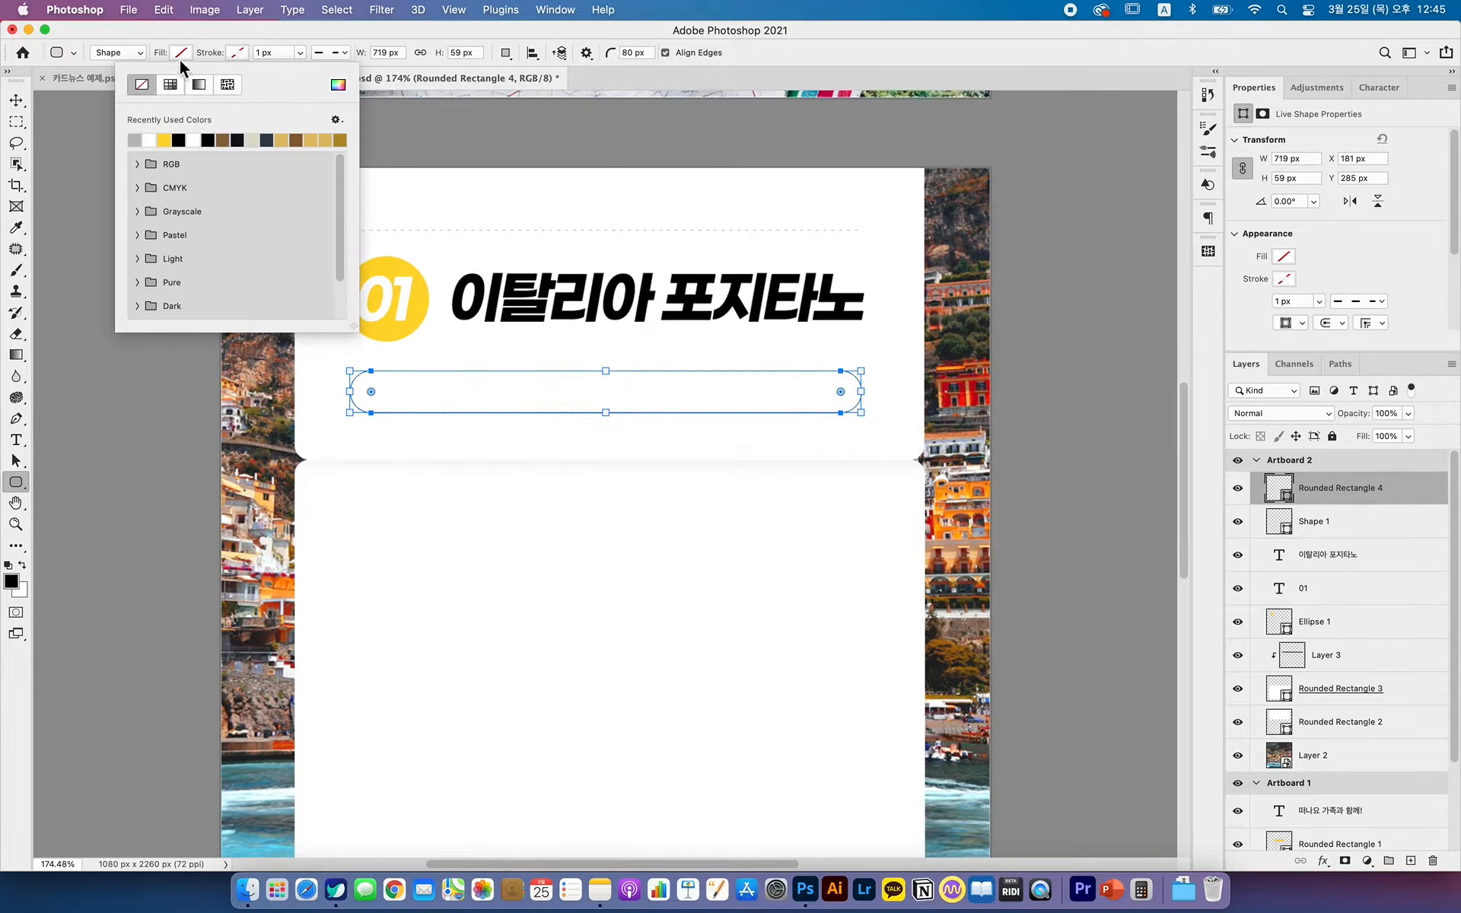
pyautogui.click(181, 53)
pyautogui.click(79, 143)
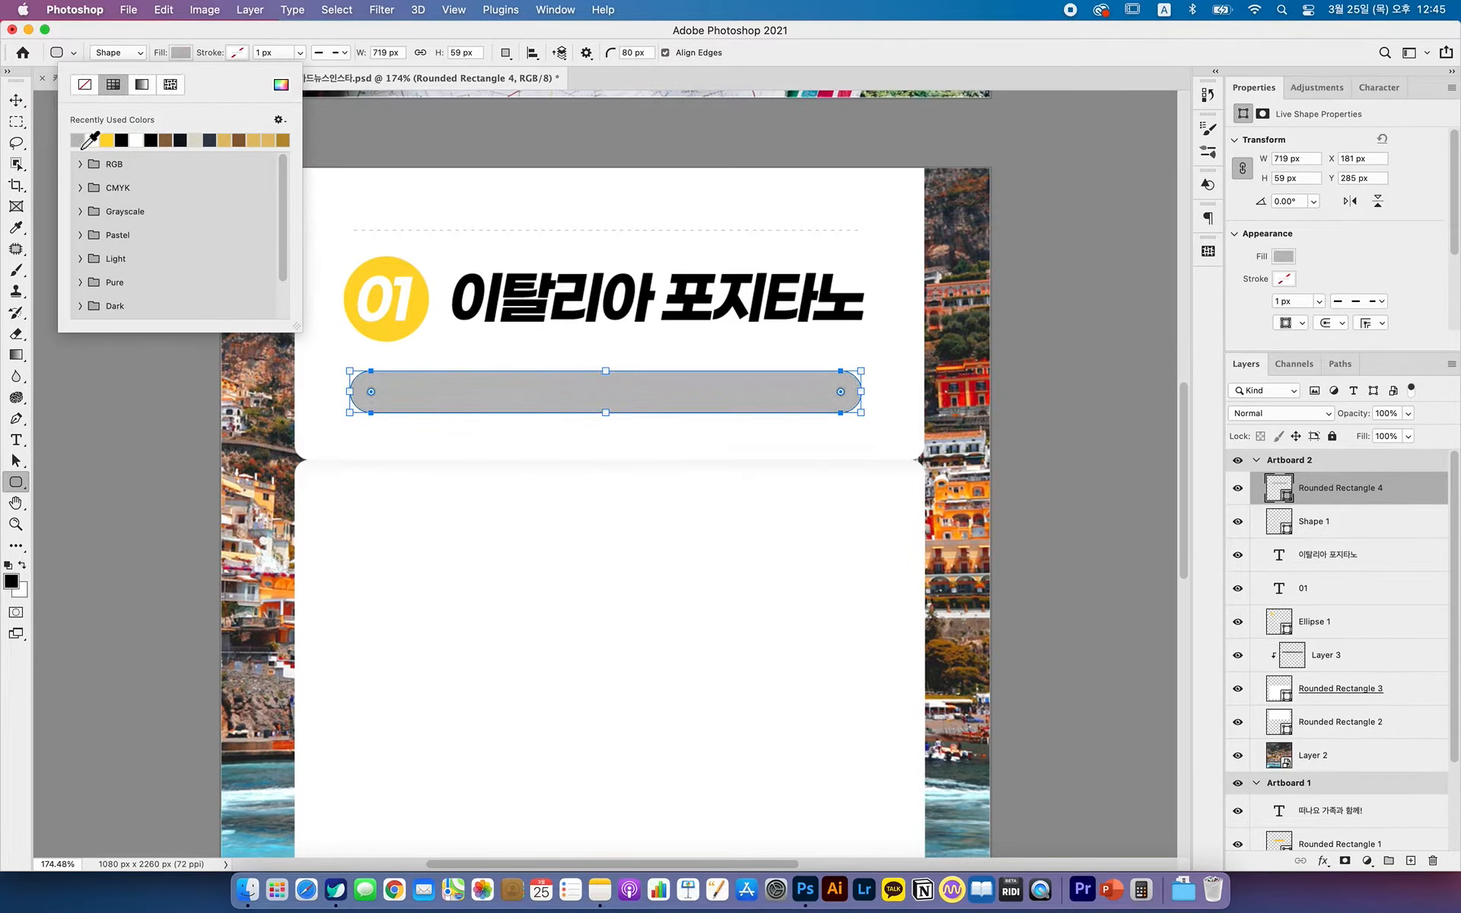
pyautogui.click(15, 99)
# - Copy the line "유럽에서 가장 아름다운 마을" from the Notes app and paste it as new text over the grey bar
pyautogui.click(178, 76)
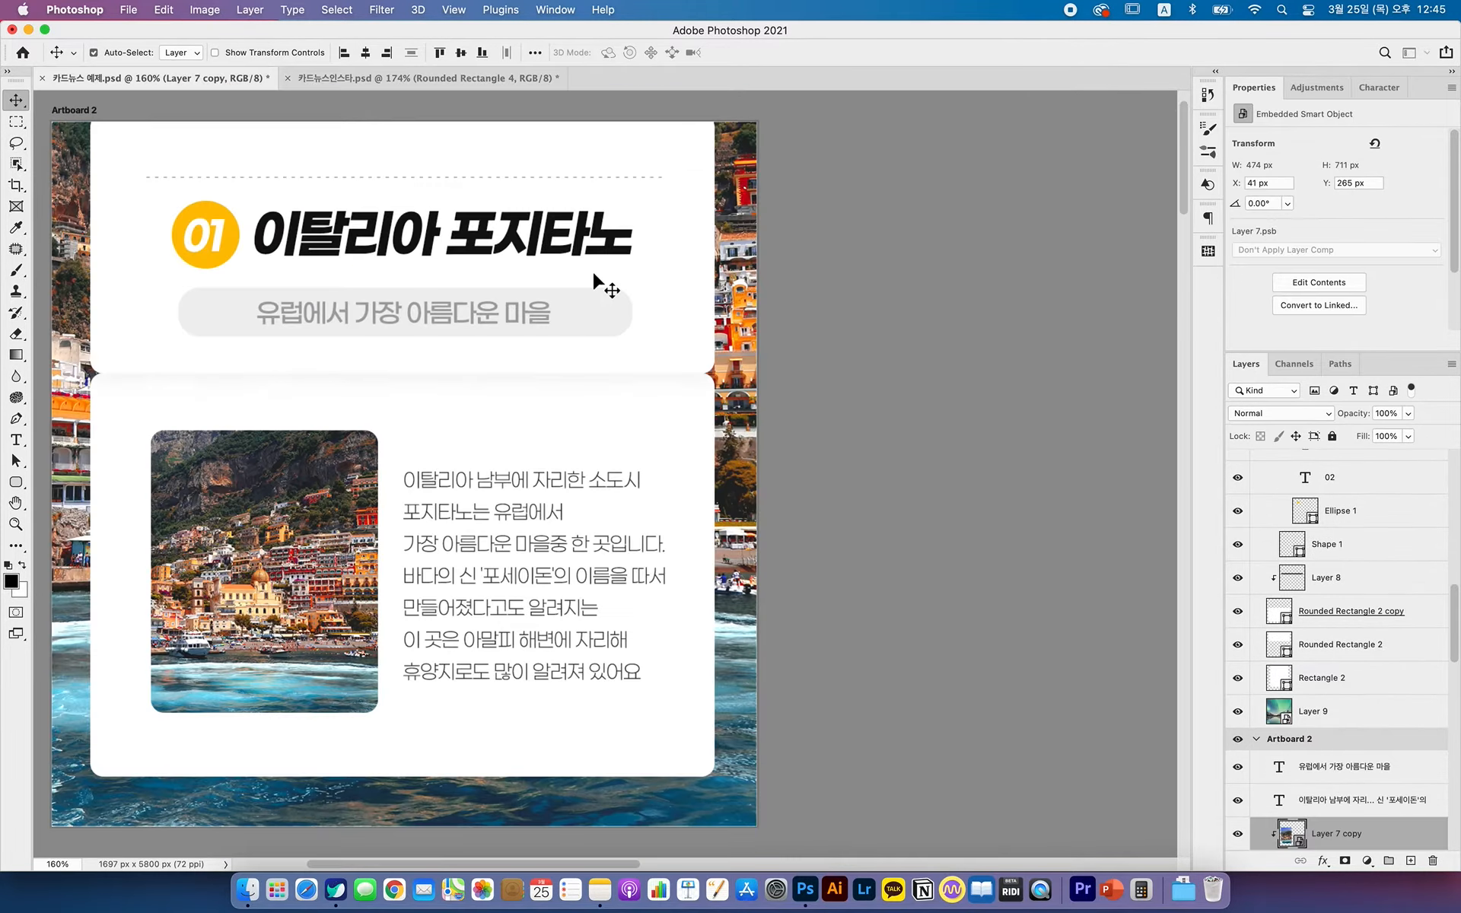
pyautogui.hscroll(-2, 466, 326)
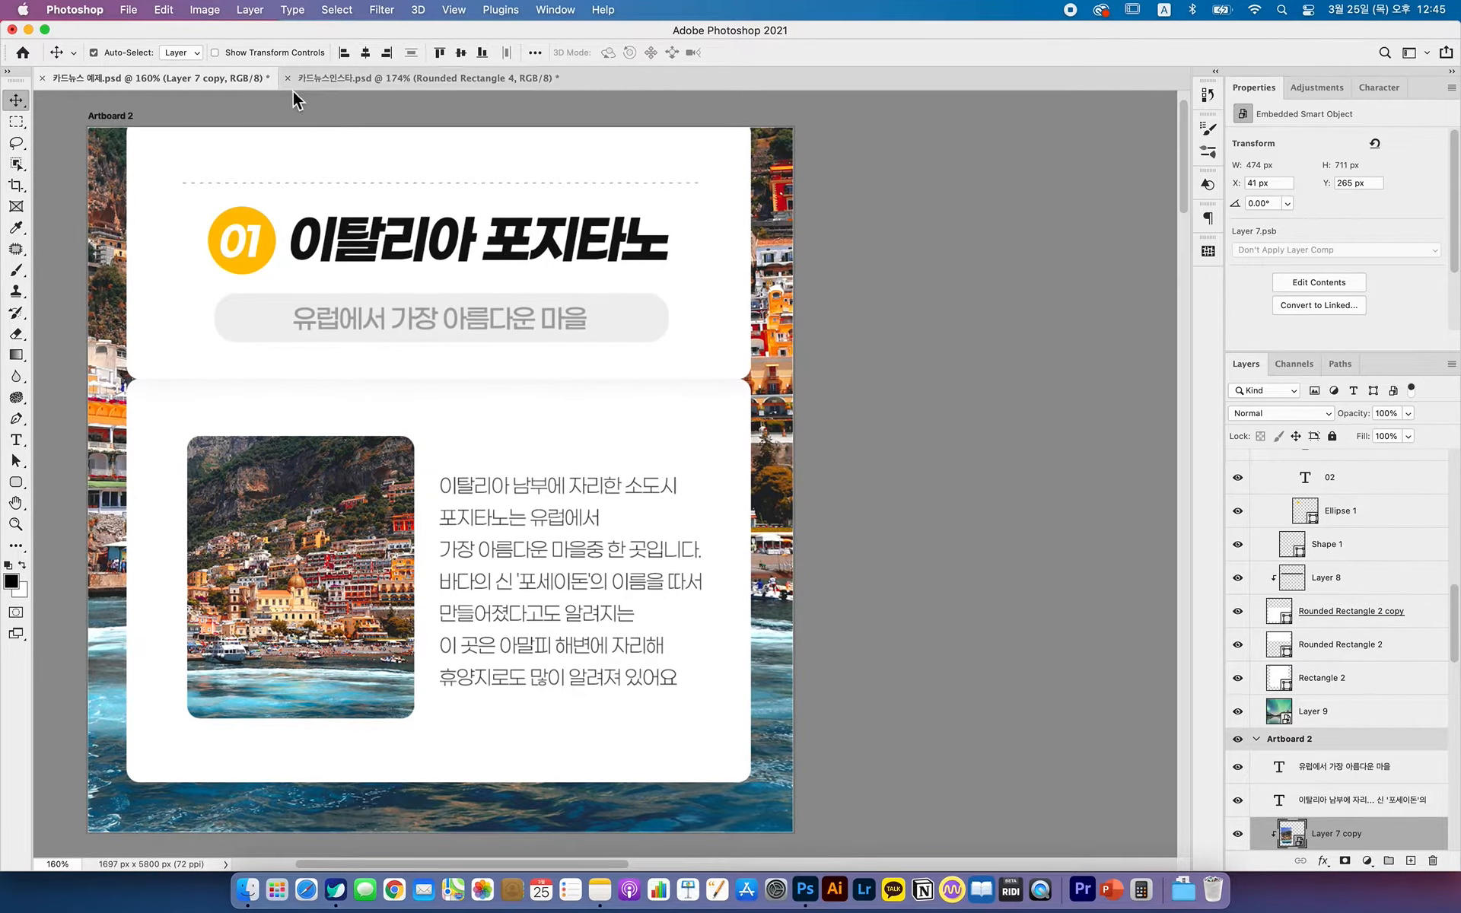
pyautogui.click(354, 80)
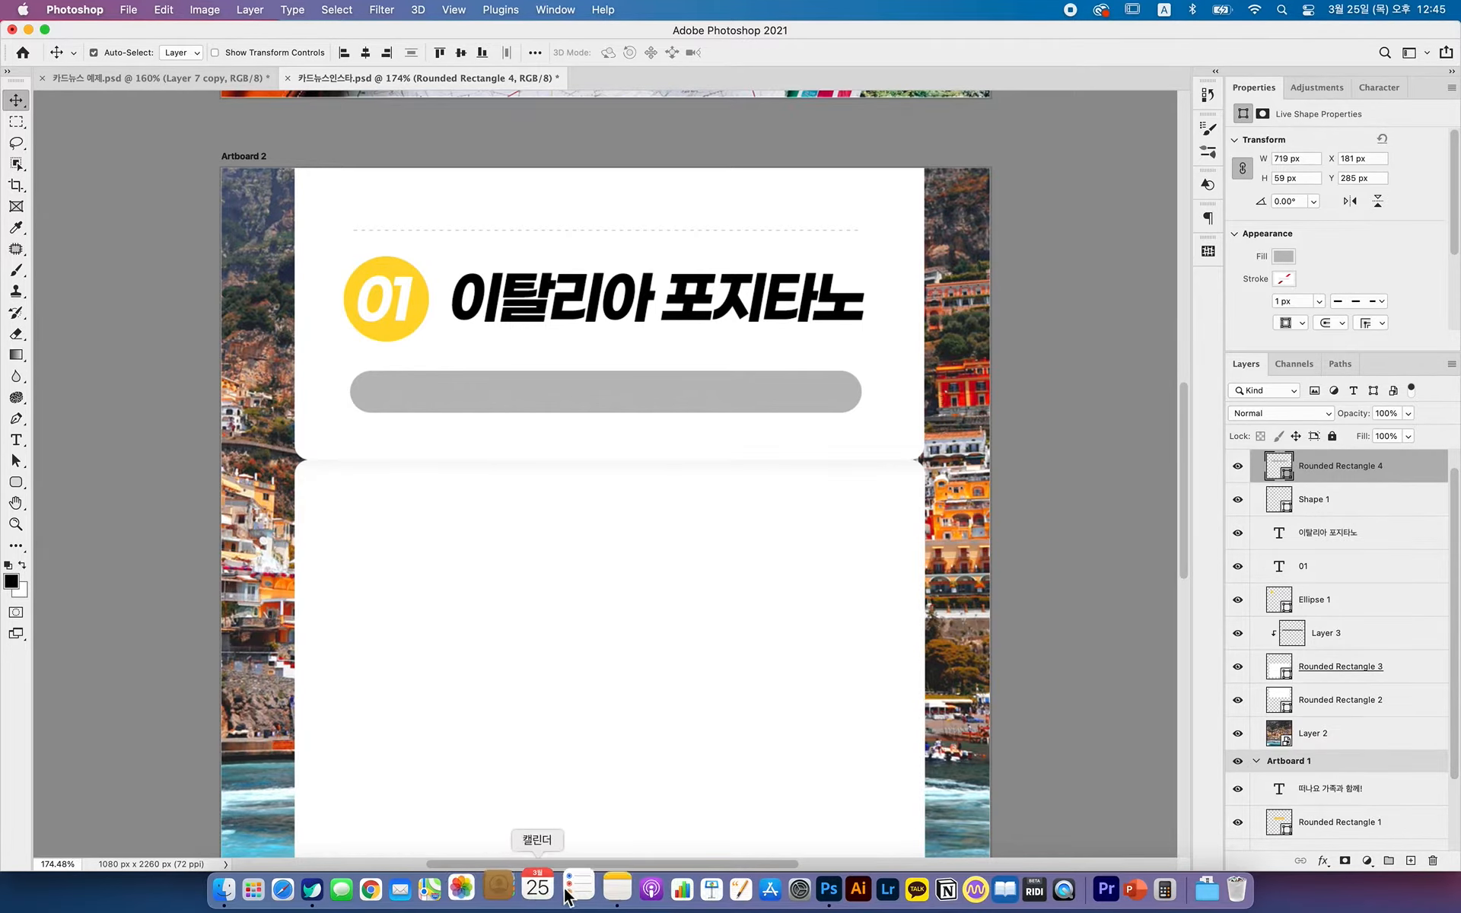
pyautogui.click(599, 894)
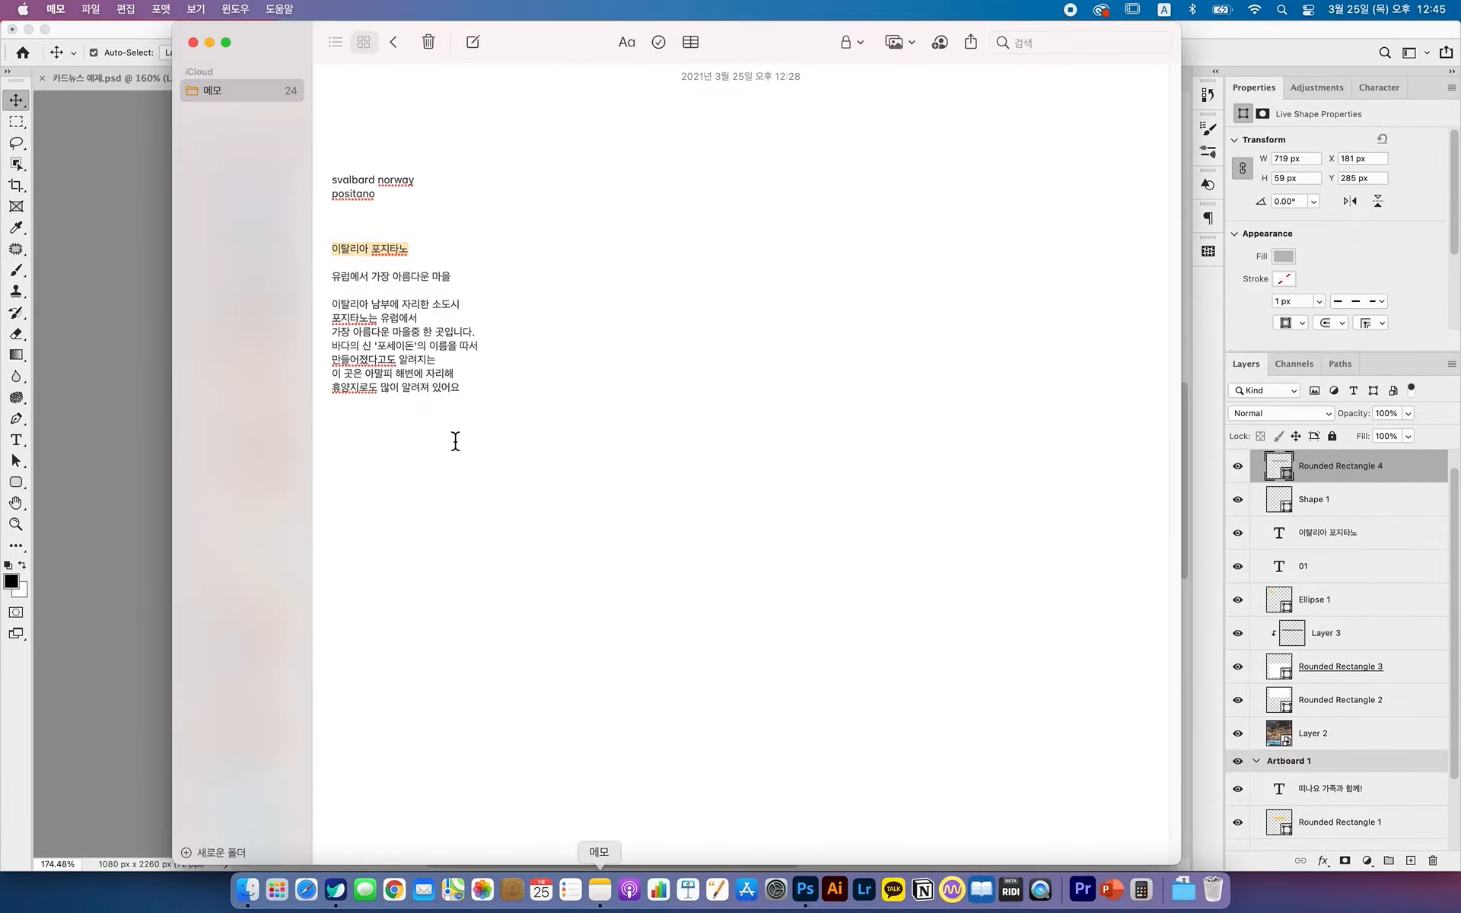
pyautogui.moveTo(462, 277); pyautogui.dragTo(331, 277)
pyautogui.press('super+c')
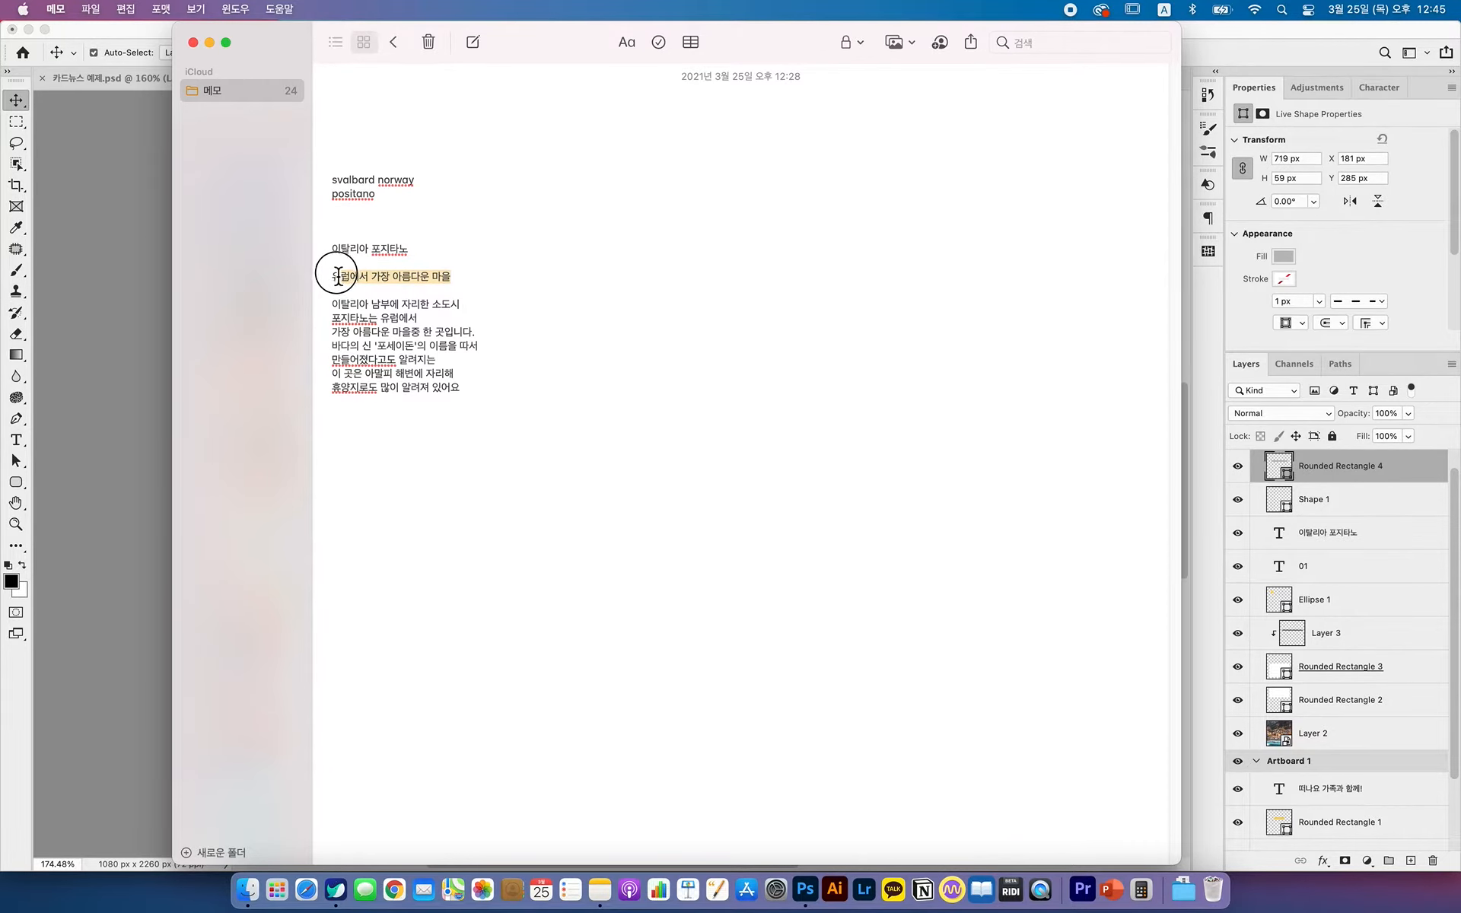
pyautogui.click(142, 460)
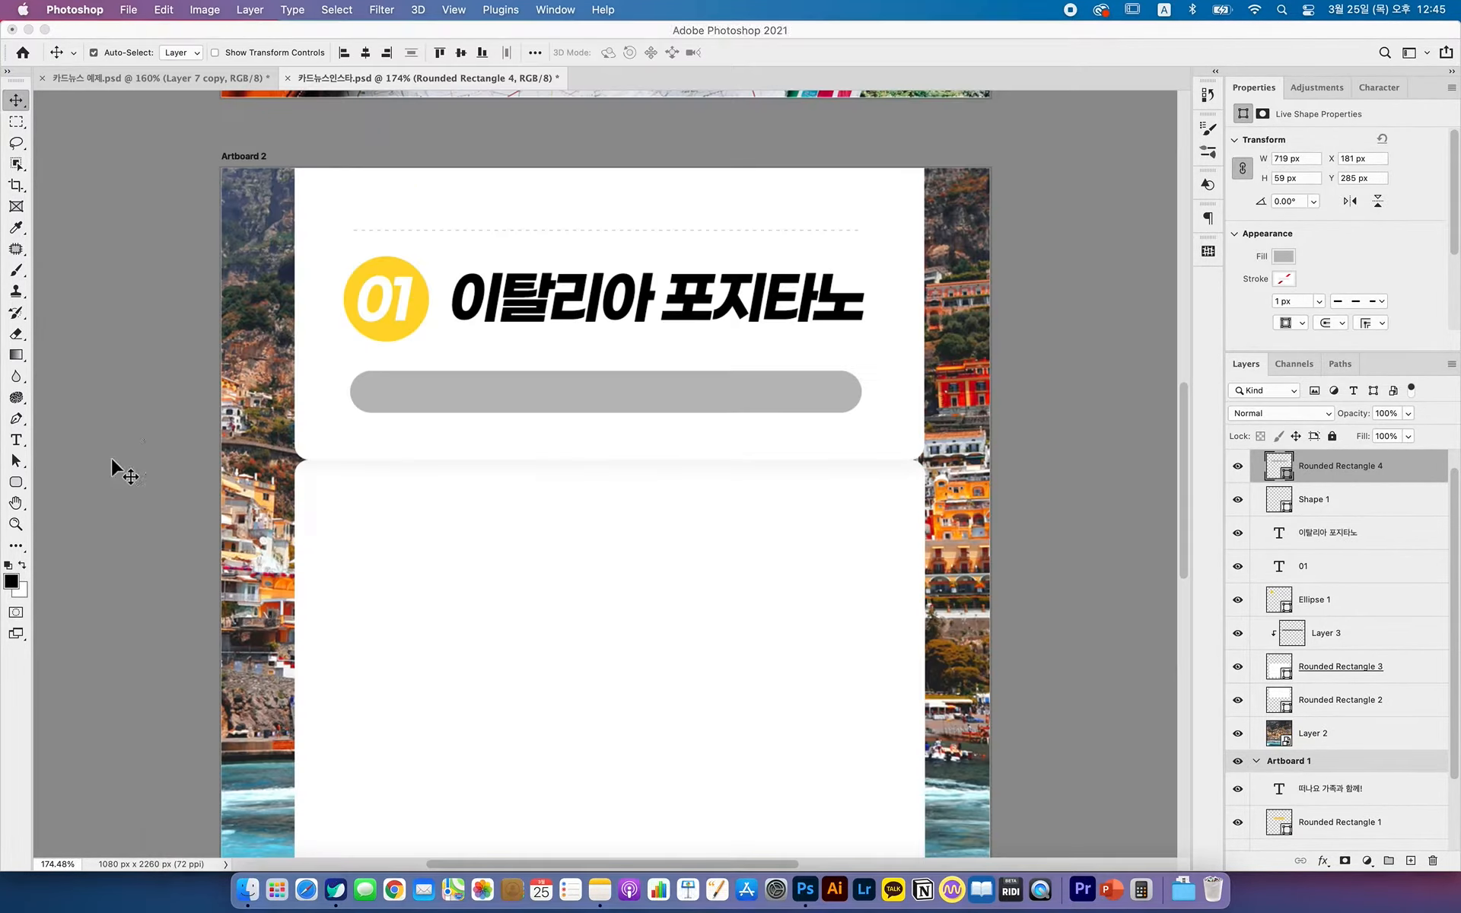
pyautogui.click(16, 440)
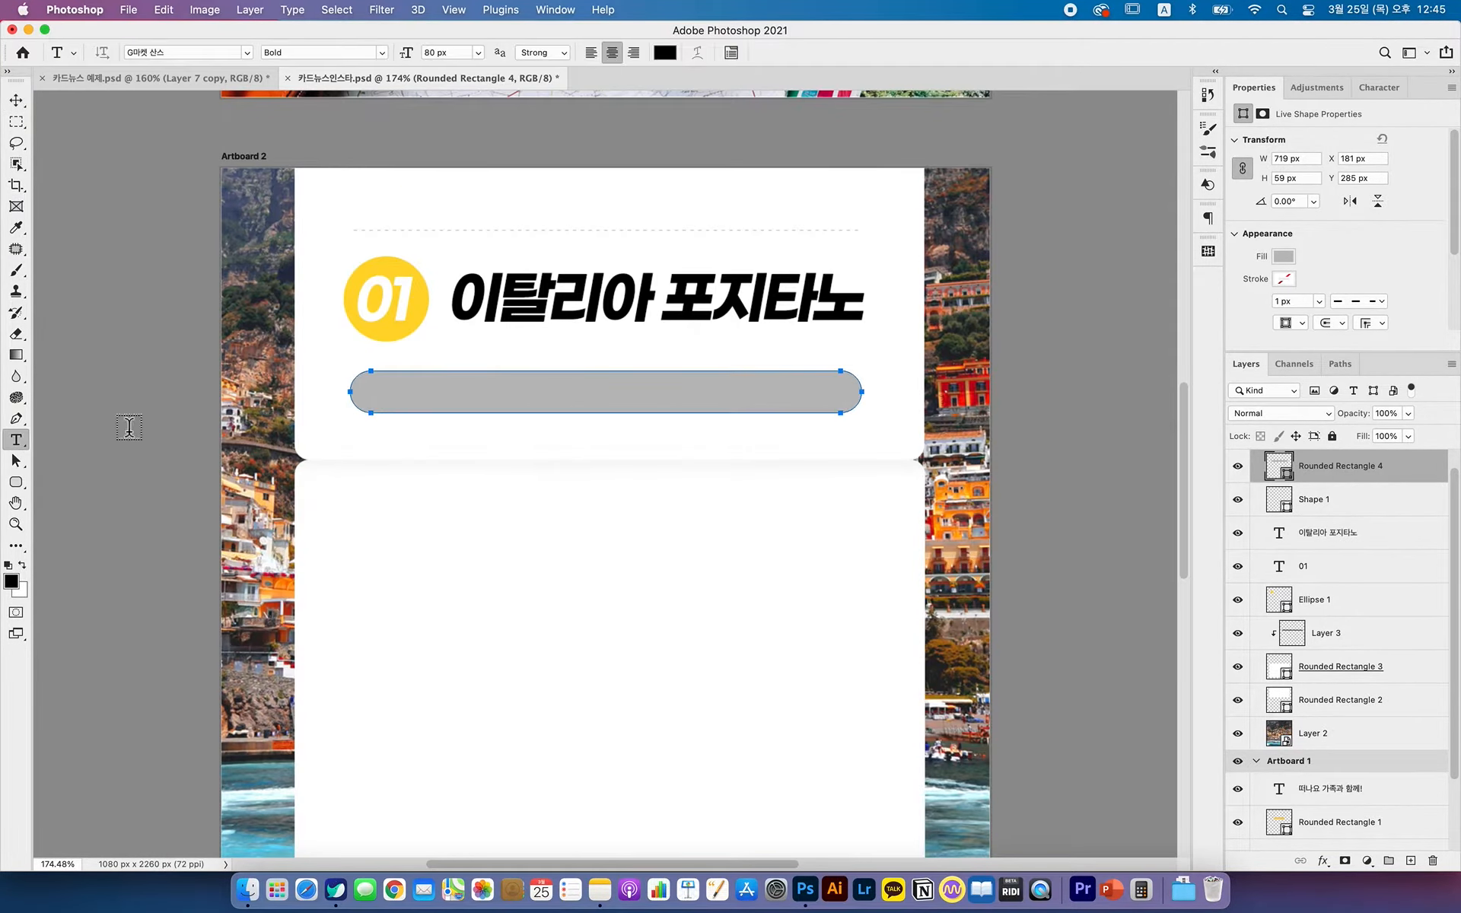
pyautogui.click(448, 396)
pyautogui.press('super+v')
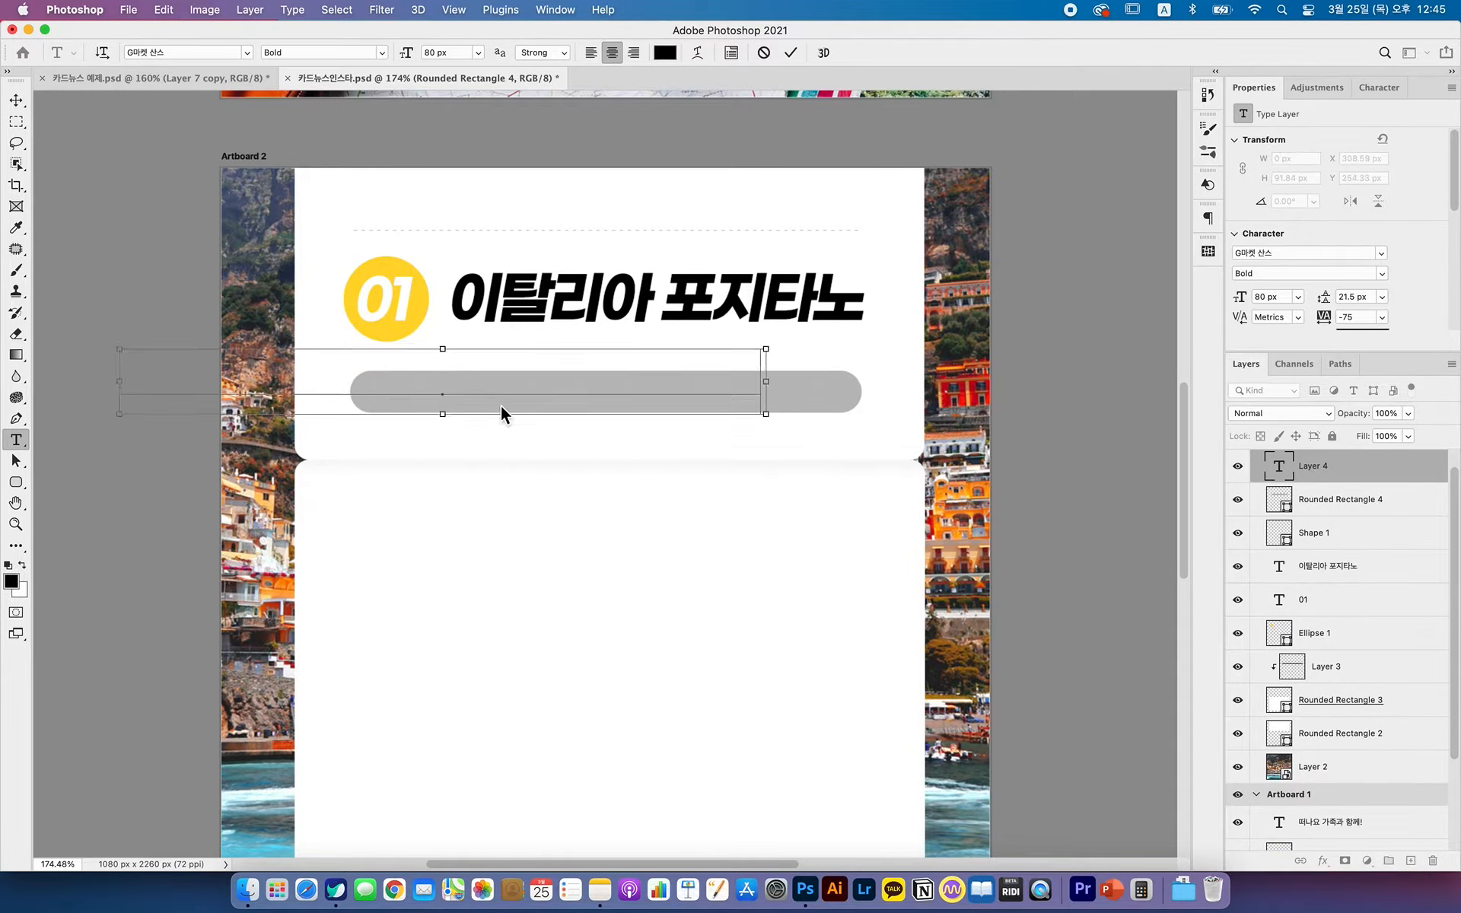
# - Format the subtitle text at 36 px in Medium weight and turn off its italic slant
pyautogui.press('super+a')
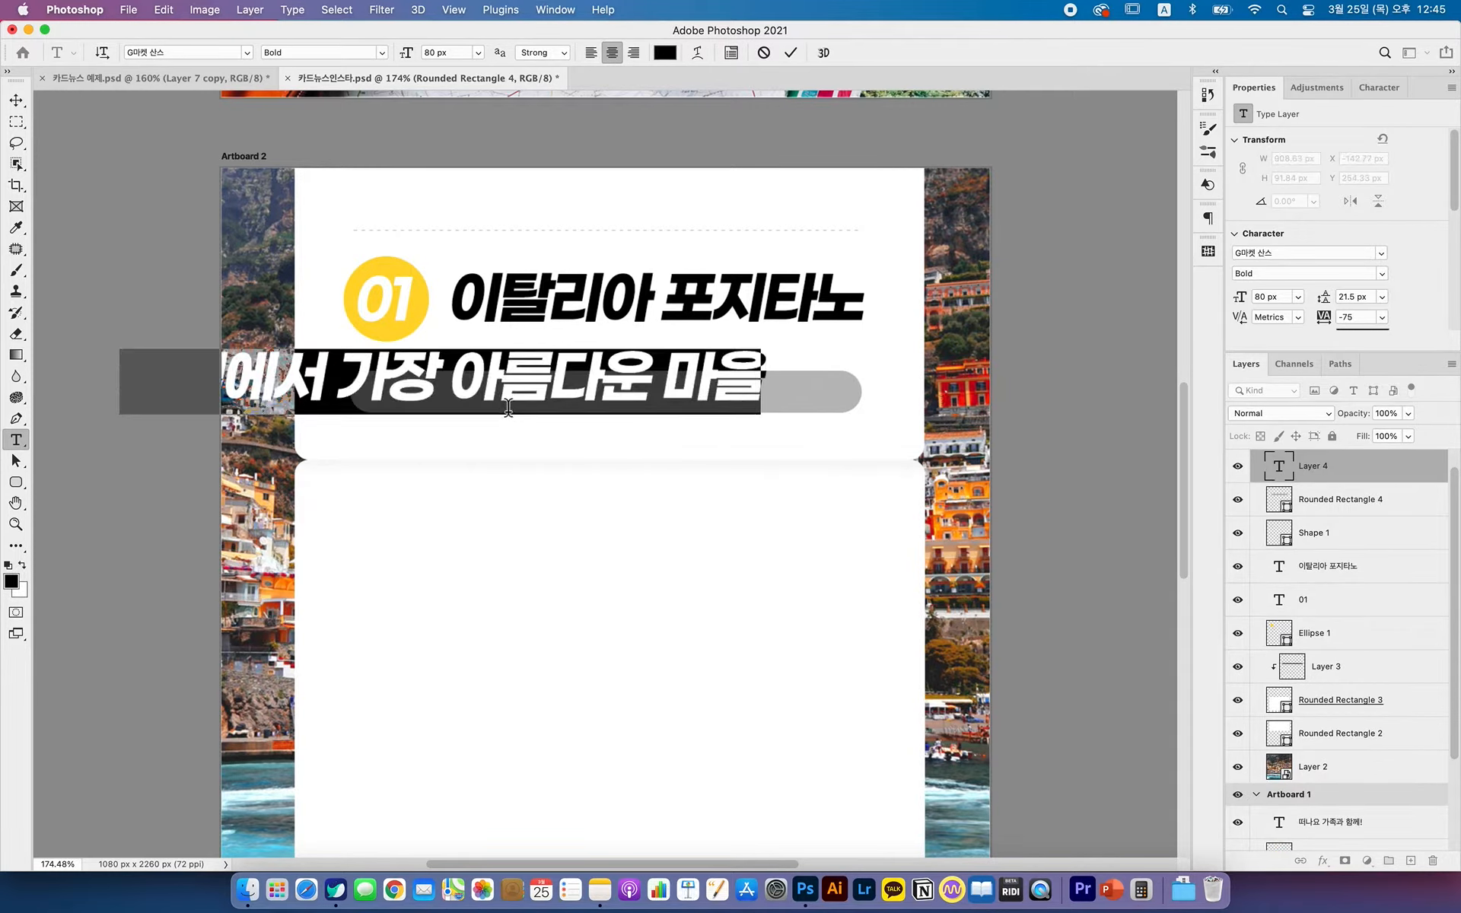
pyautogui.click(1358, 90)
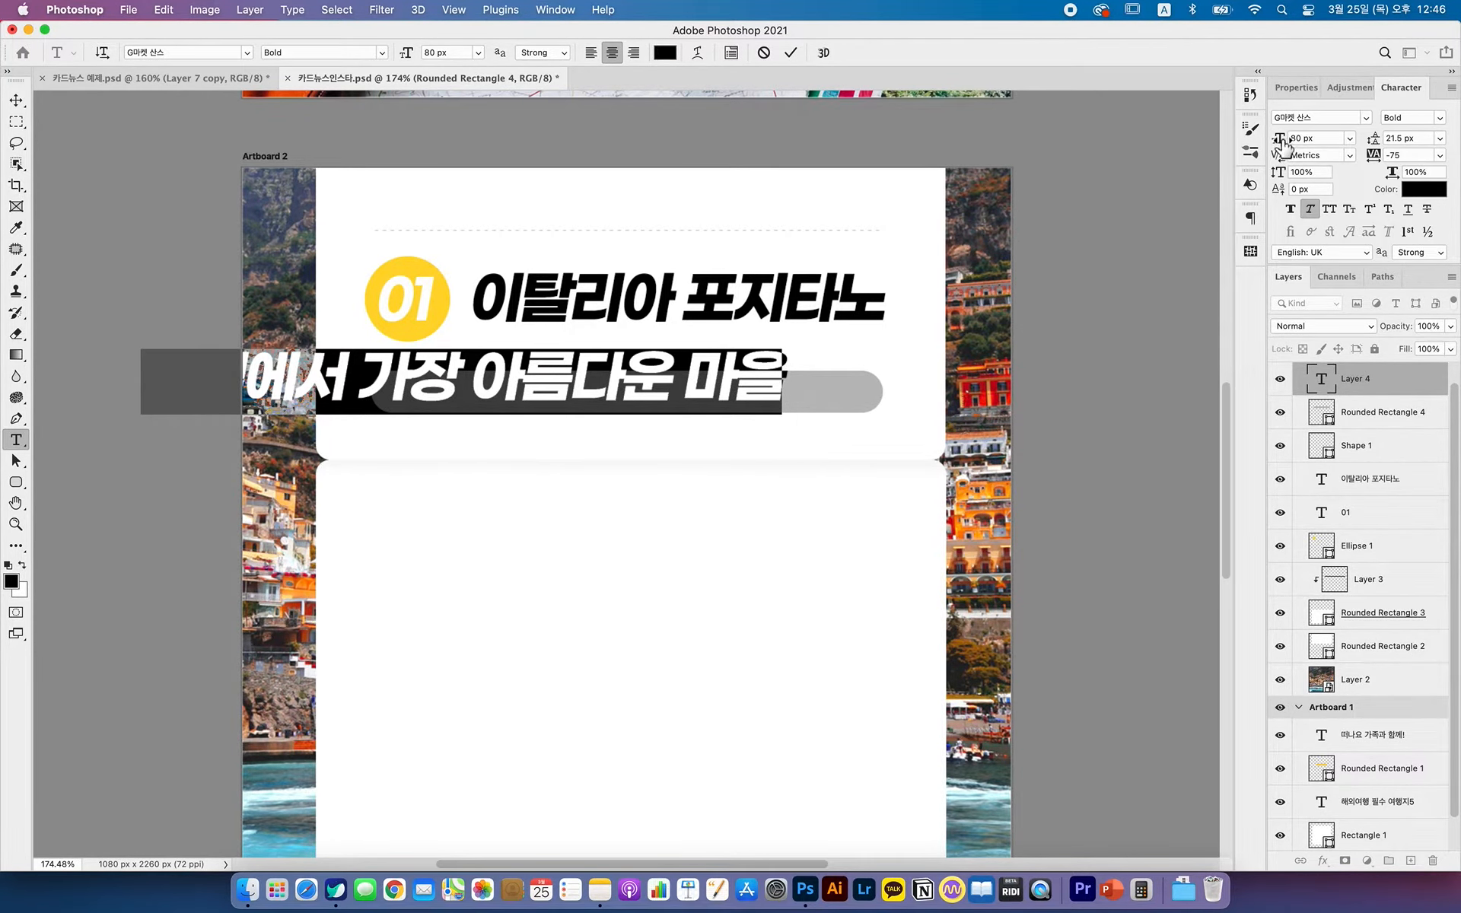
pyautogui.moveTo(1284, 141); pyautogui.dragTo(1247, 144)
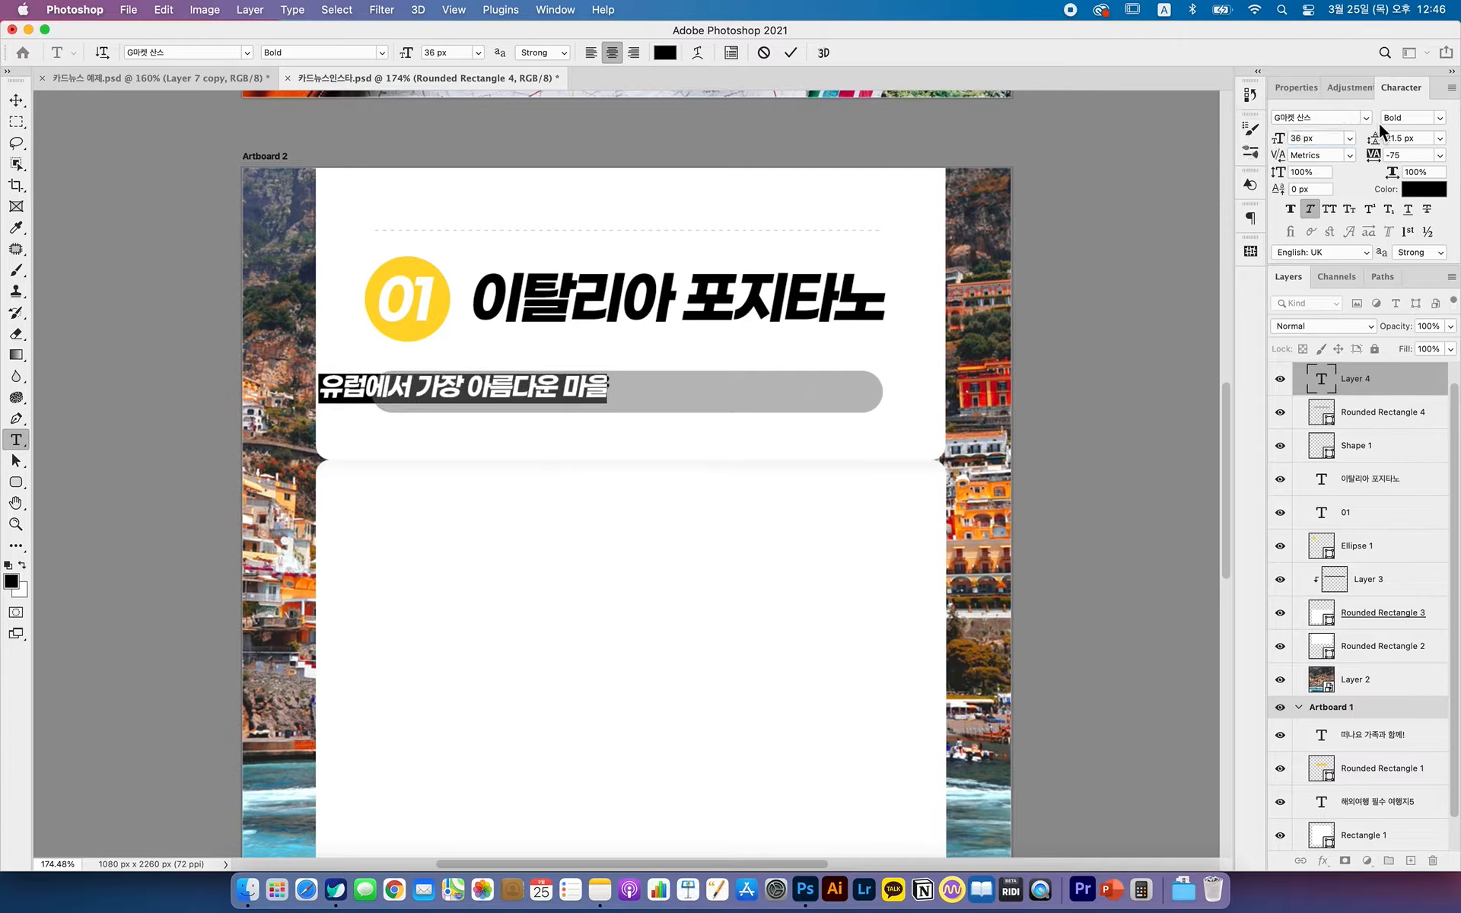
pyautogui.click(1333, 139)
pyautogui.click(1309, 212)
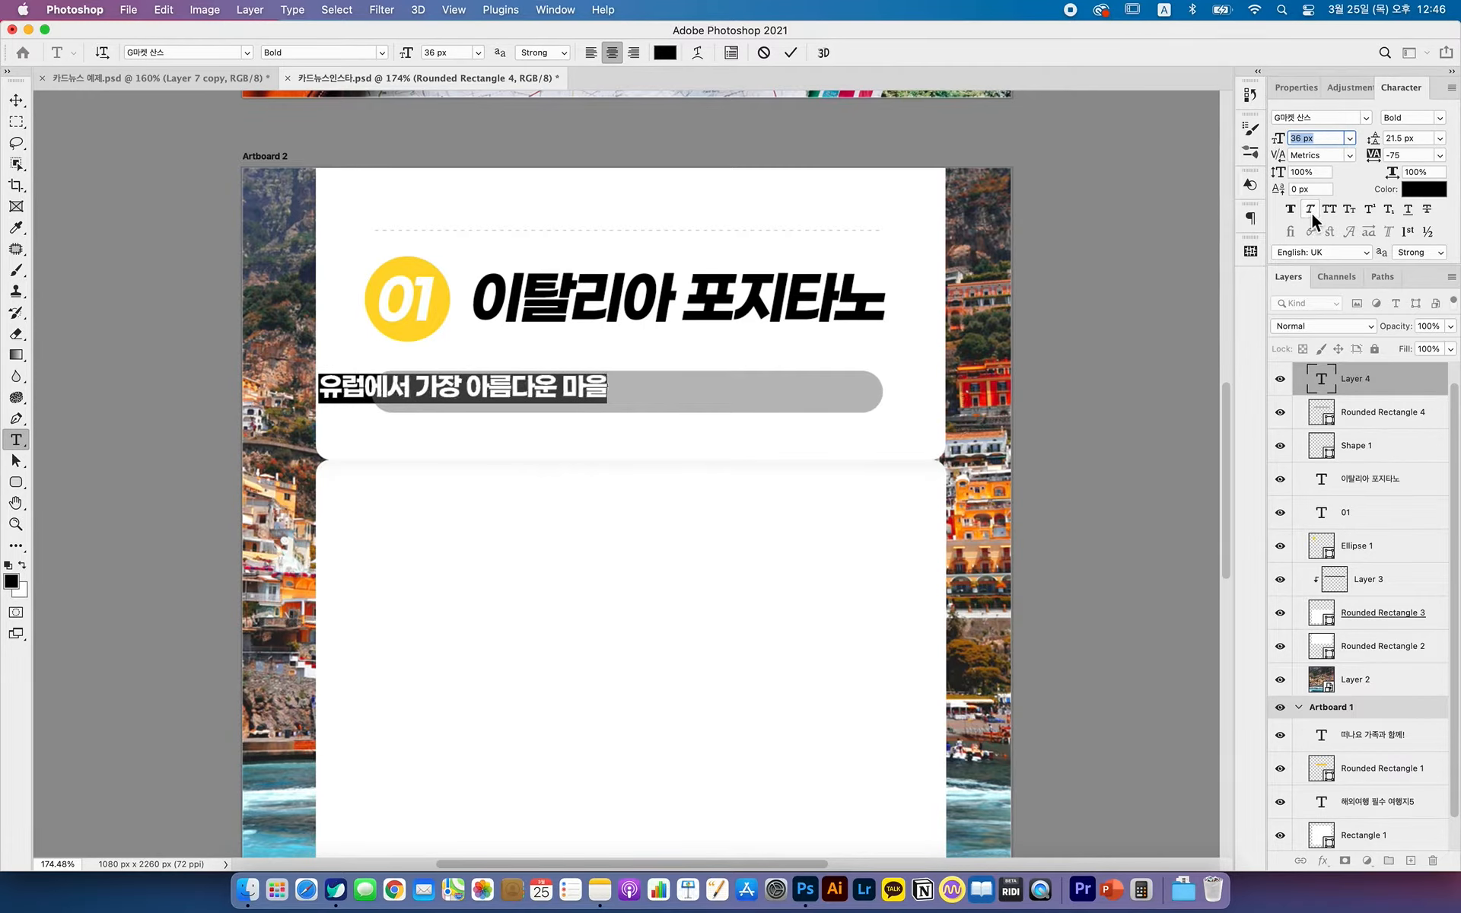
pyautogui.click(1437, 118)
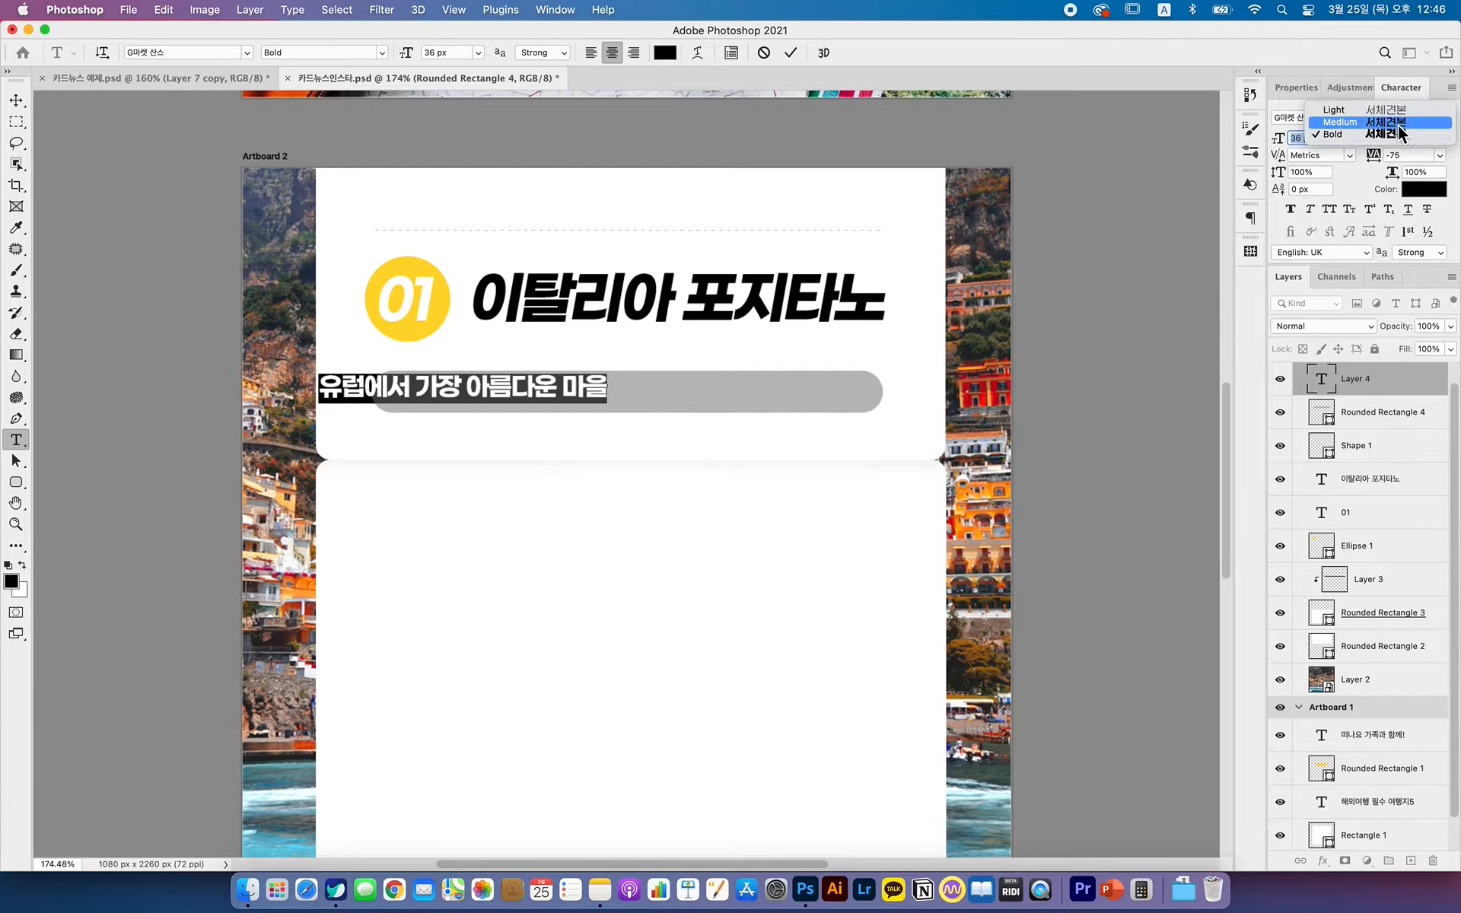
pyautogui.click(1401, 131)
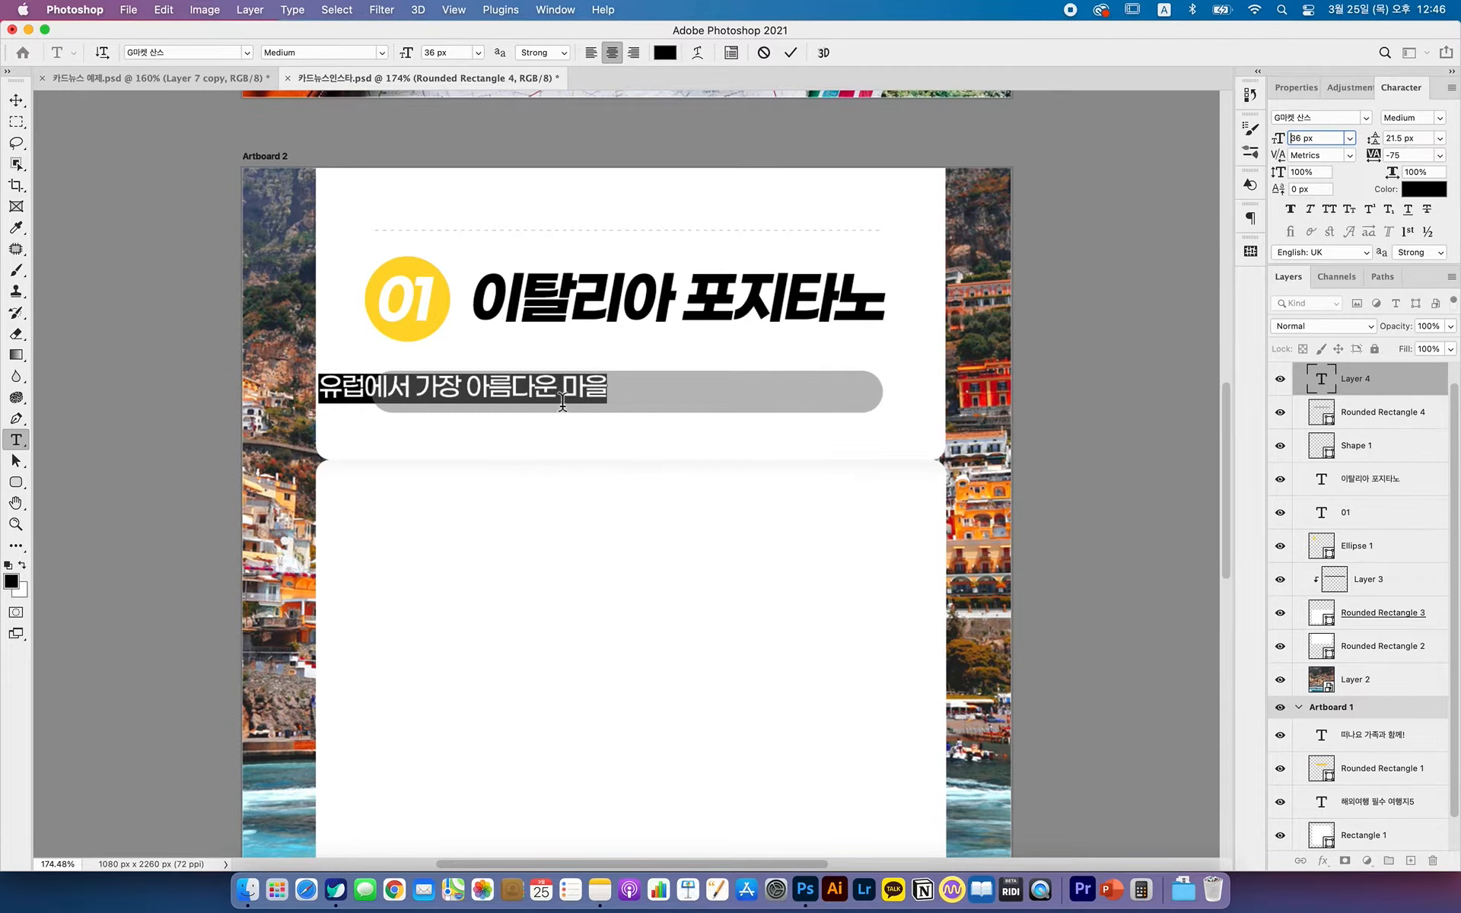
# - Position the subtitle text inside the grey bar and centre it horizontally on the artboard
pyautogui.click(16, 100)
pyautogui.moveTo(530, 389); pyautogui.dragTo(697, 390)
pyautogui.press('super+a')
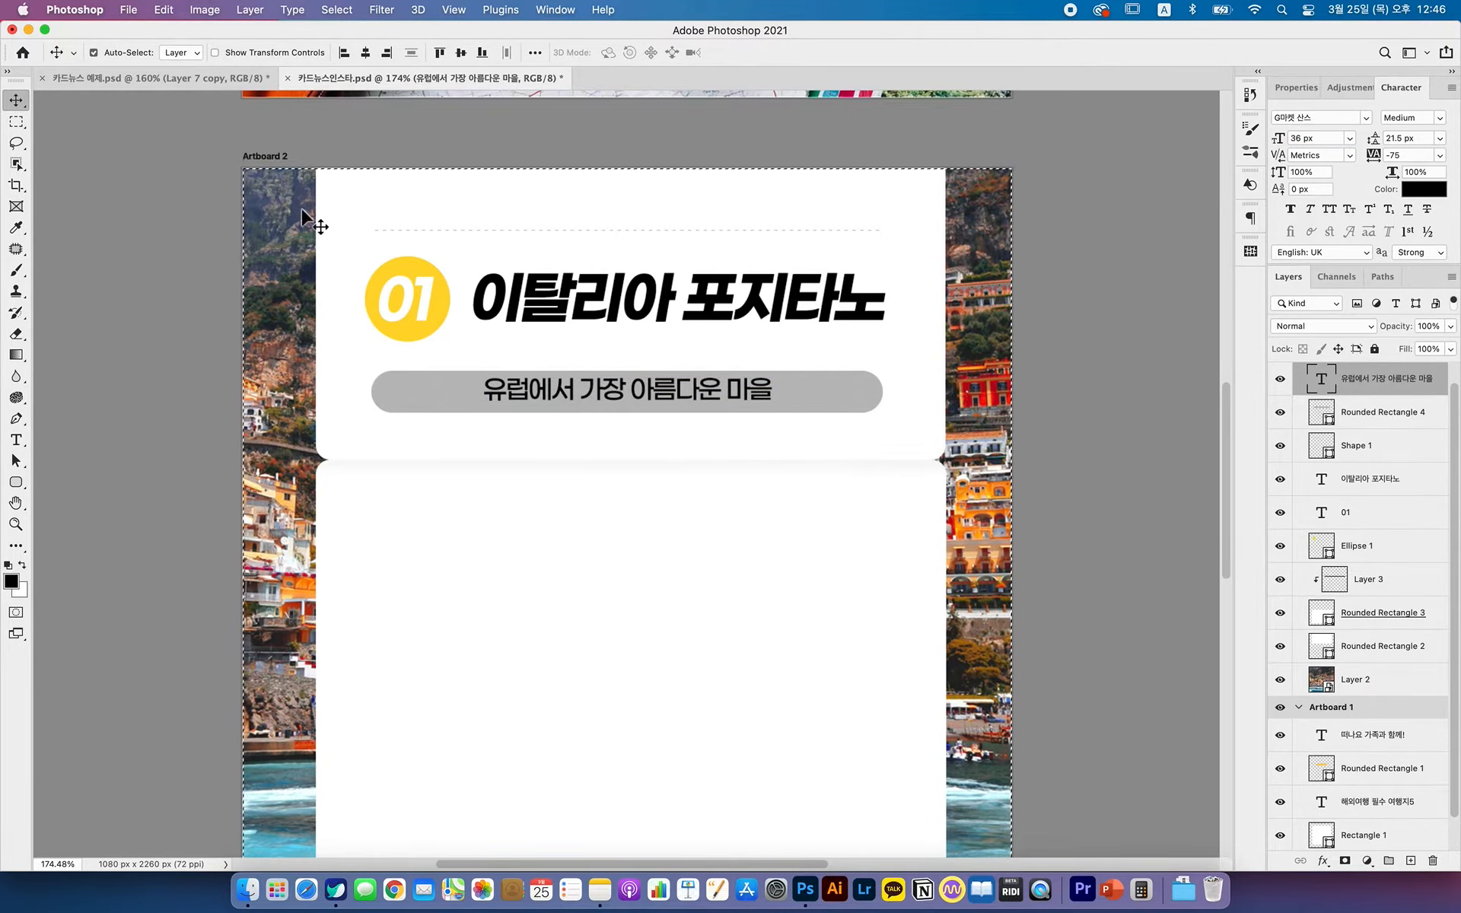
pyautogui.click(368, 54)
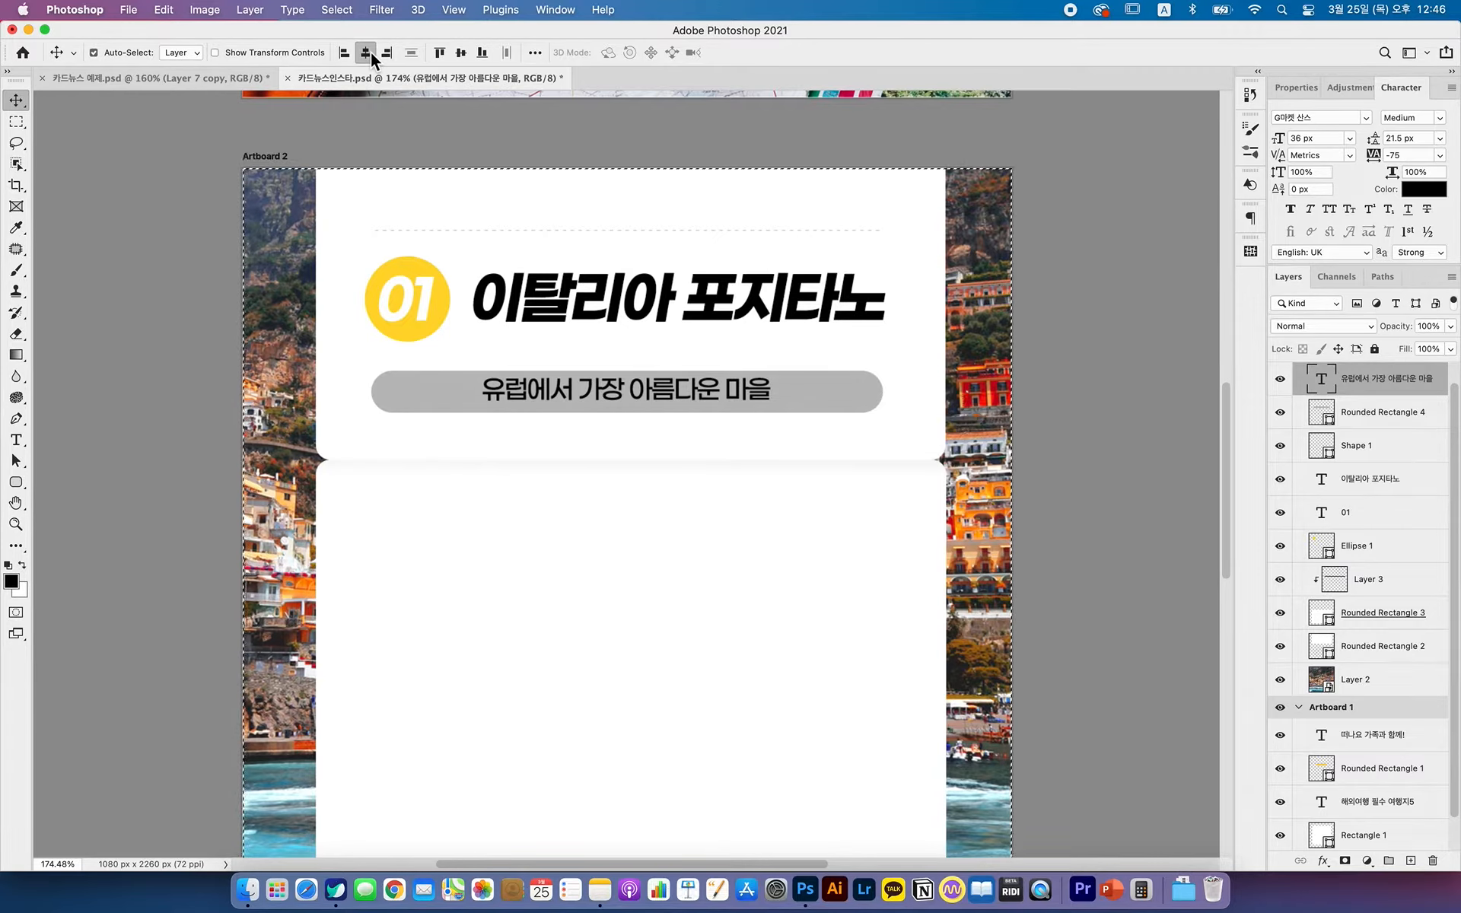
pyautogui.press('super+d')
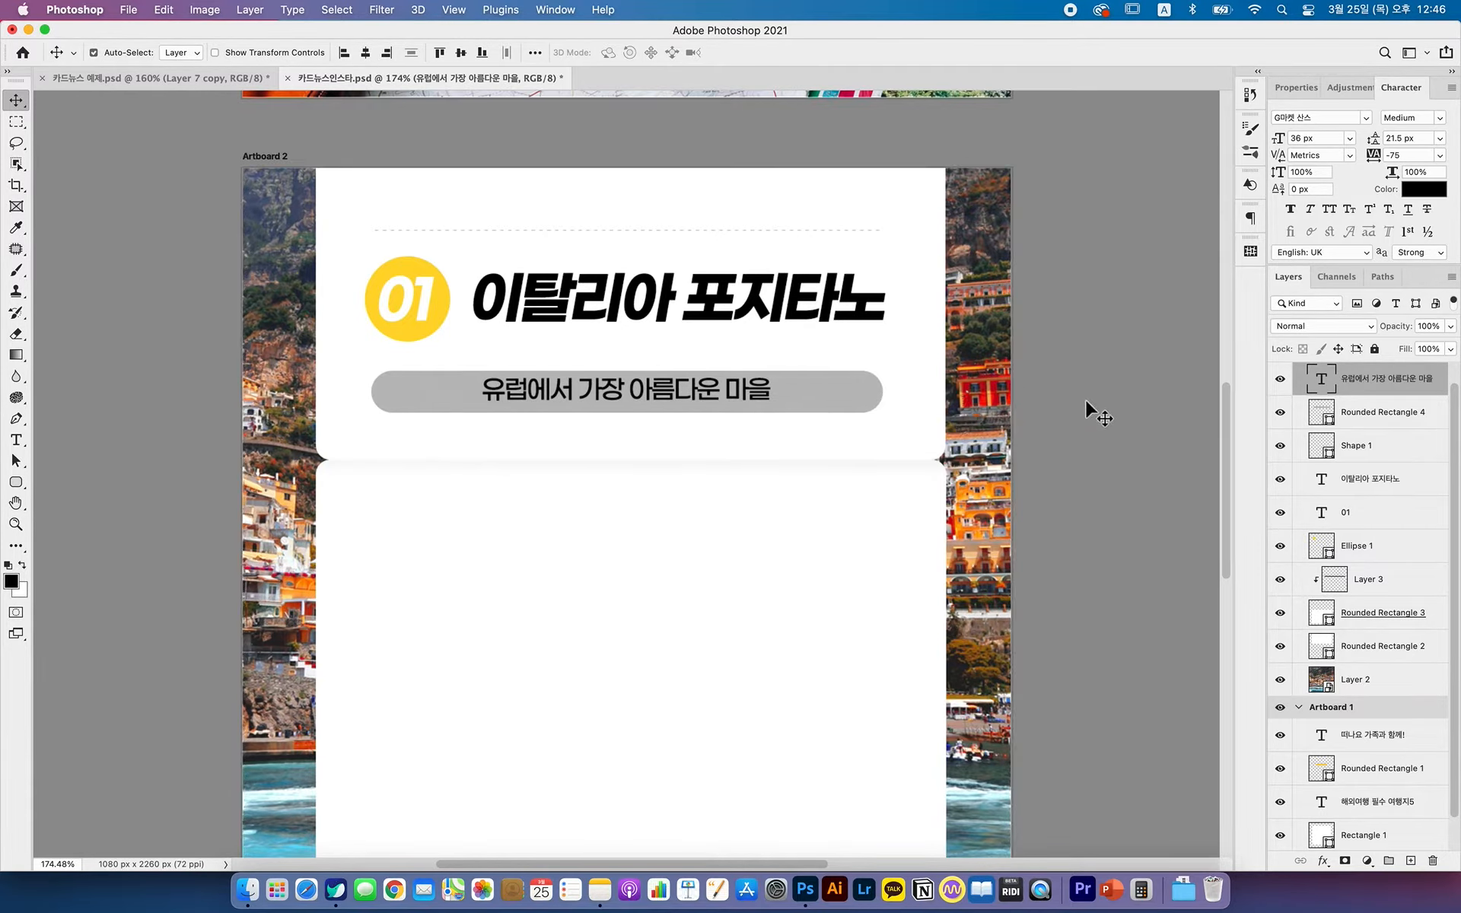
# - Lighten the fill of the bar behind the subtitle to #e7e7e7
pyautogui.click(877, 405)
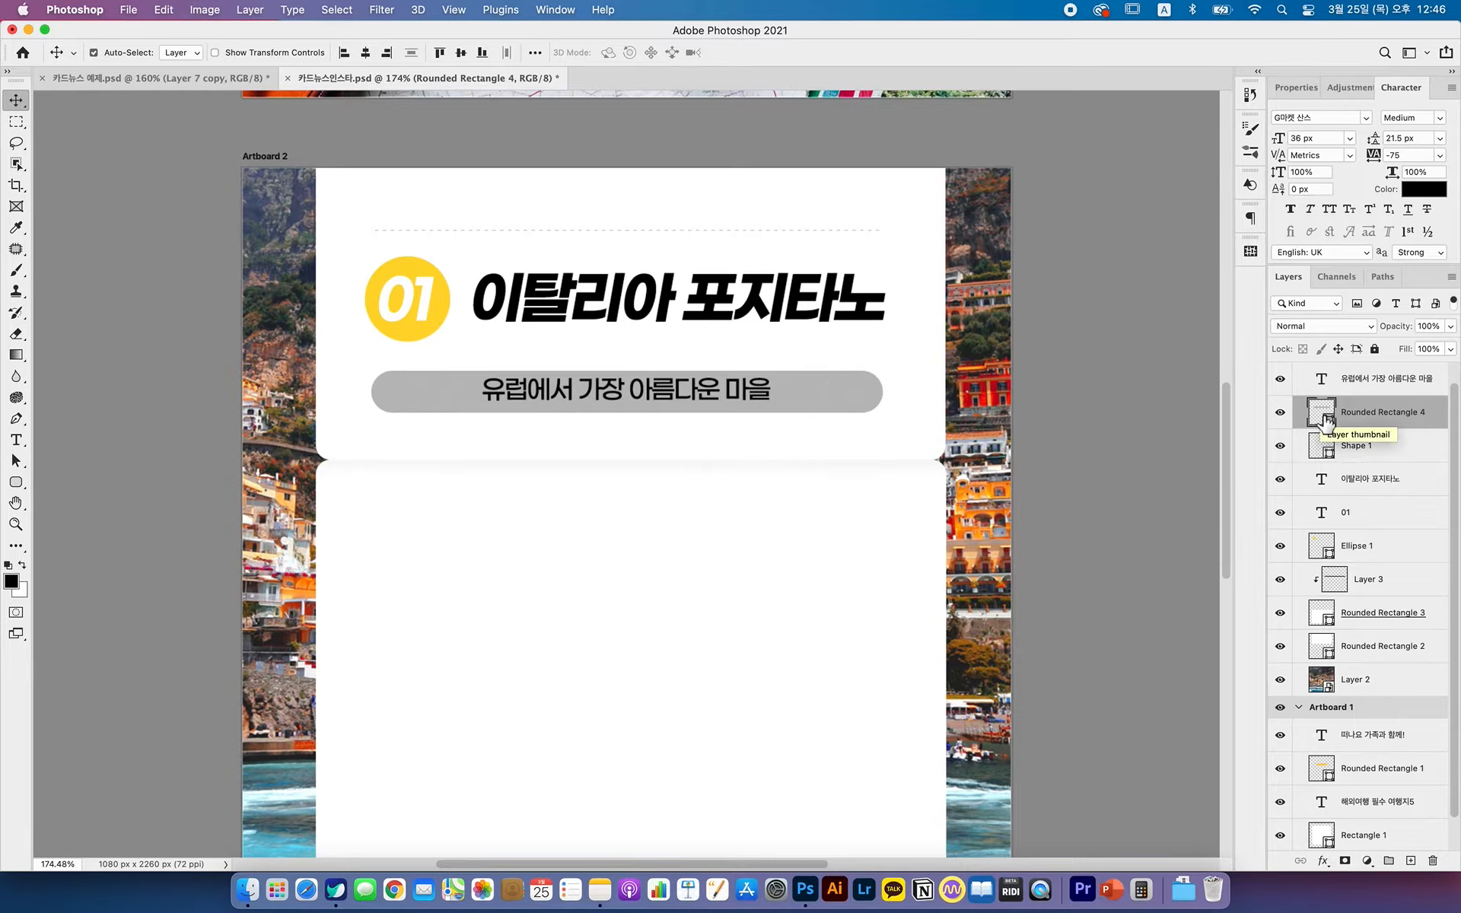
pyautogui.doubleClick(1323, 417)
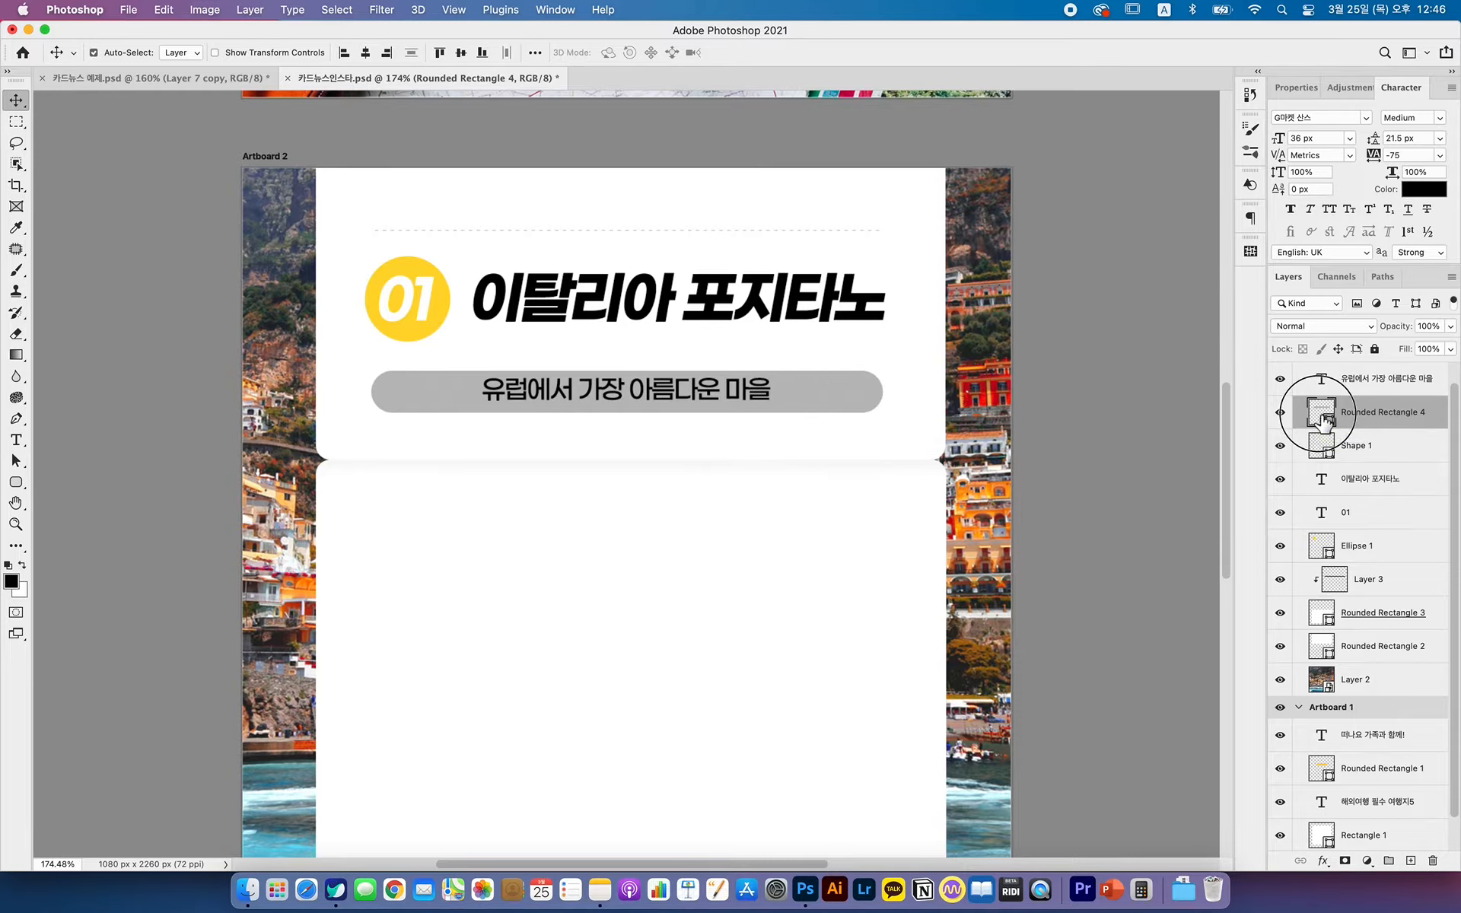
pyautogui.press('Return')
pyautogui.doubleClick(1324, 417)
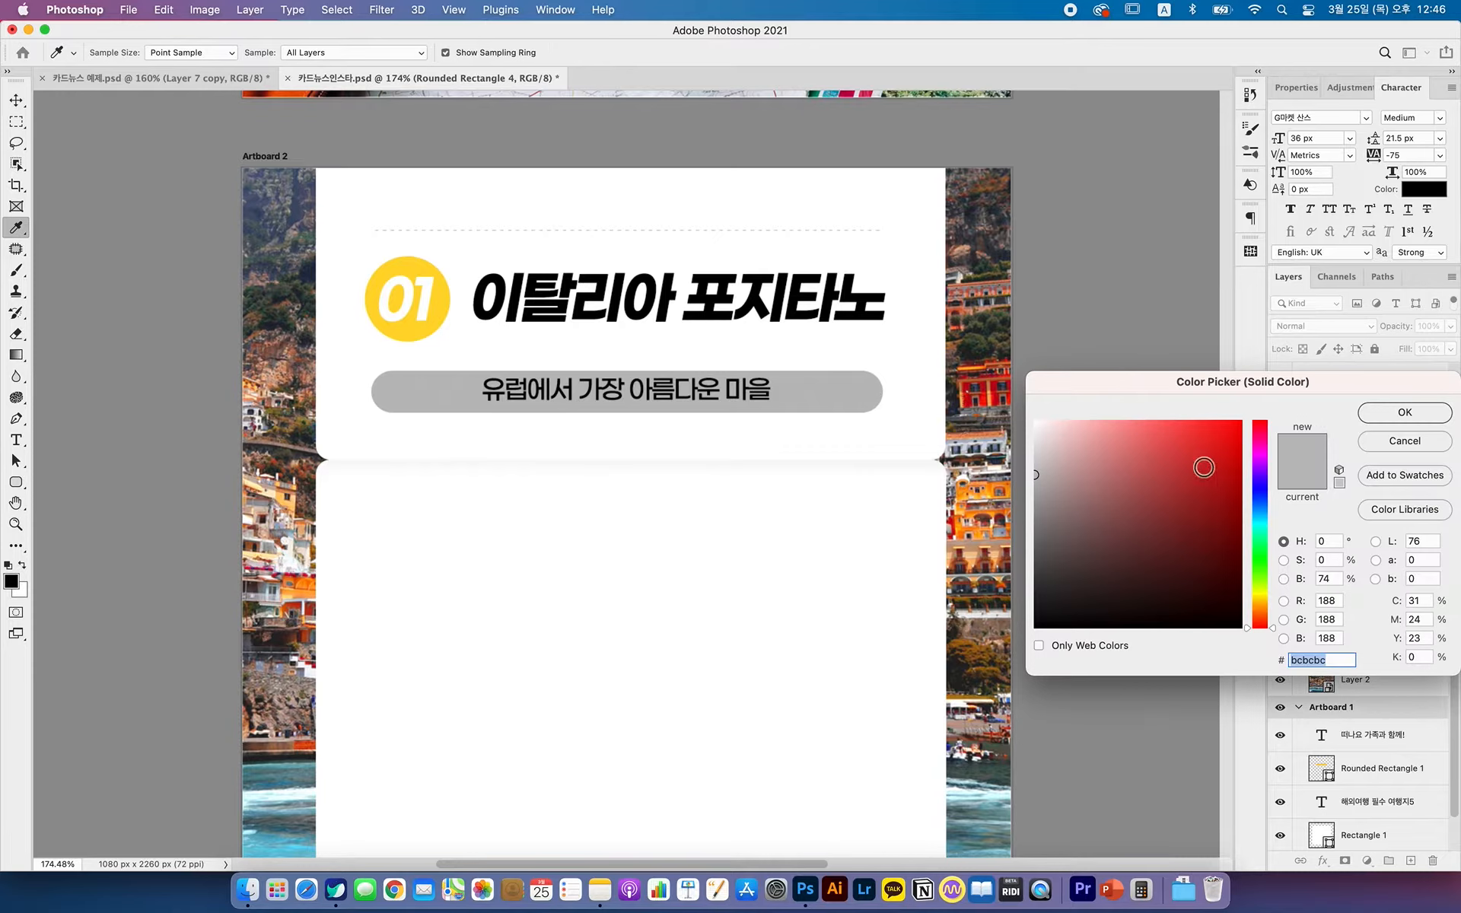
pyautogui.click(1038, 455)
pyautogui.moveTo(1029, 447); pyautogui.dragTo(1018, 444)
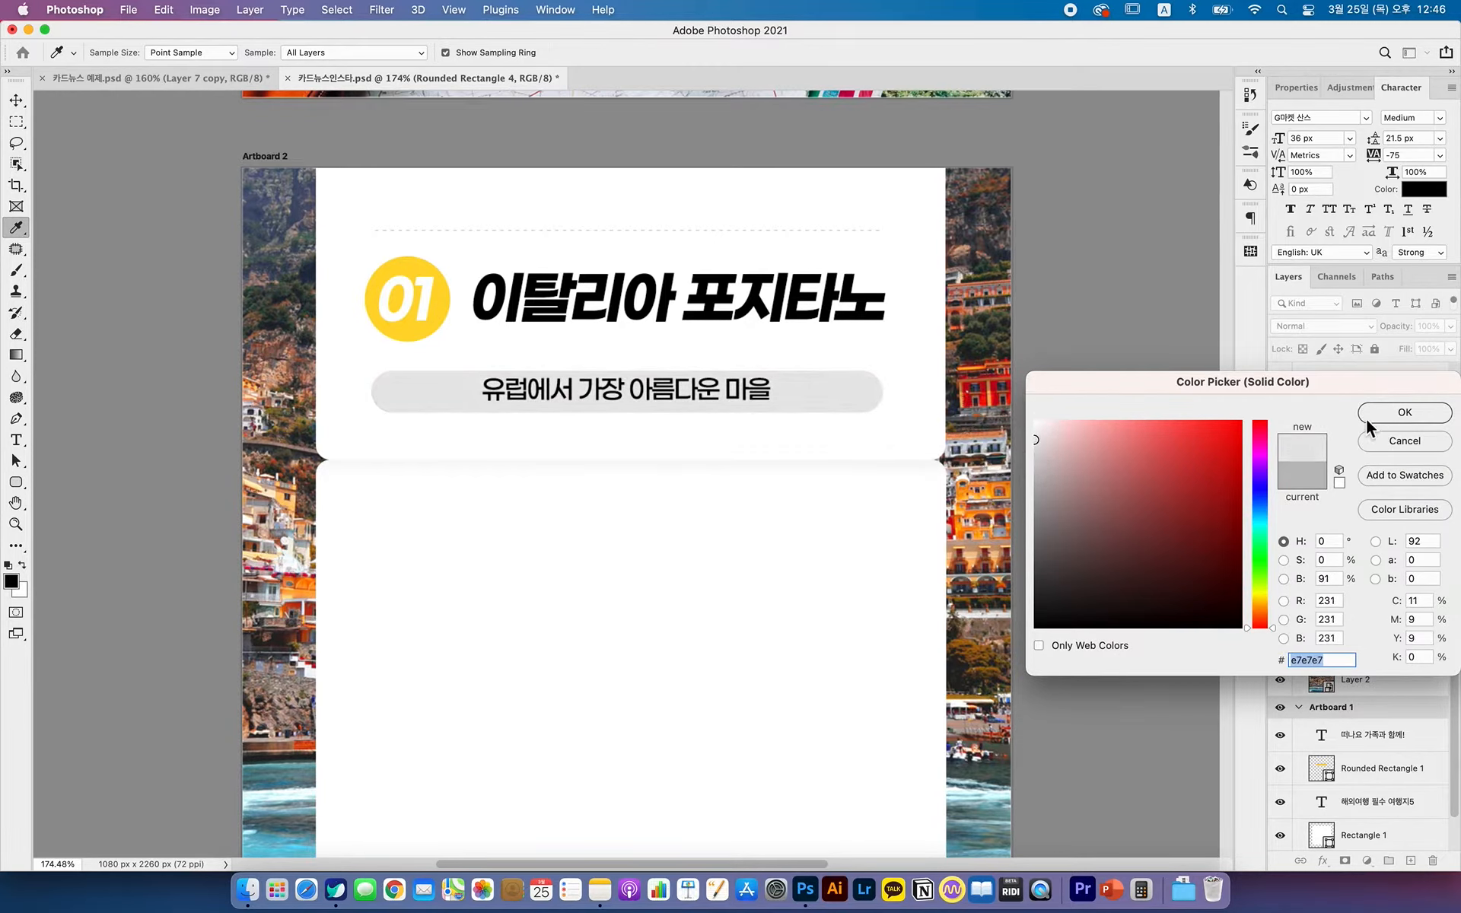
pyautogui.click(1369, 413)
# - Change the subtitle text colour to grey #adadad
pyautogui.click(1359, 453)
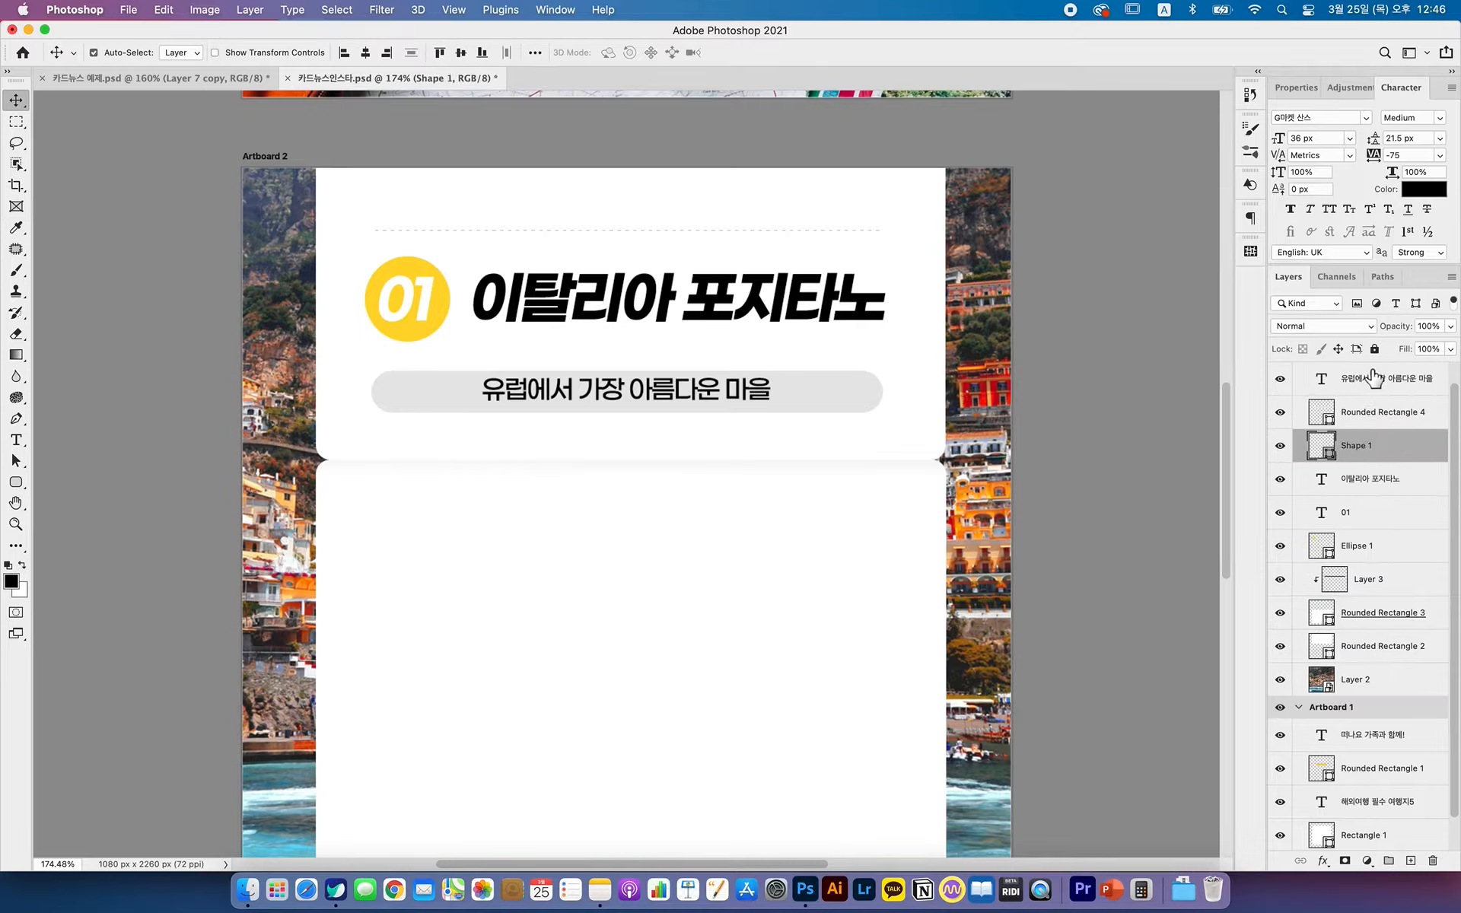
pyautogui.click(1370, 378)
pyautogui.click(1424, 189)
pyautogui.moveTo(1077, 472); pyautogui.dragTo(934, 491)
pyautogui.moveTo(1073, 486); pyautogui.dragTo(991, 487)
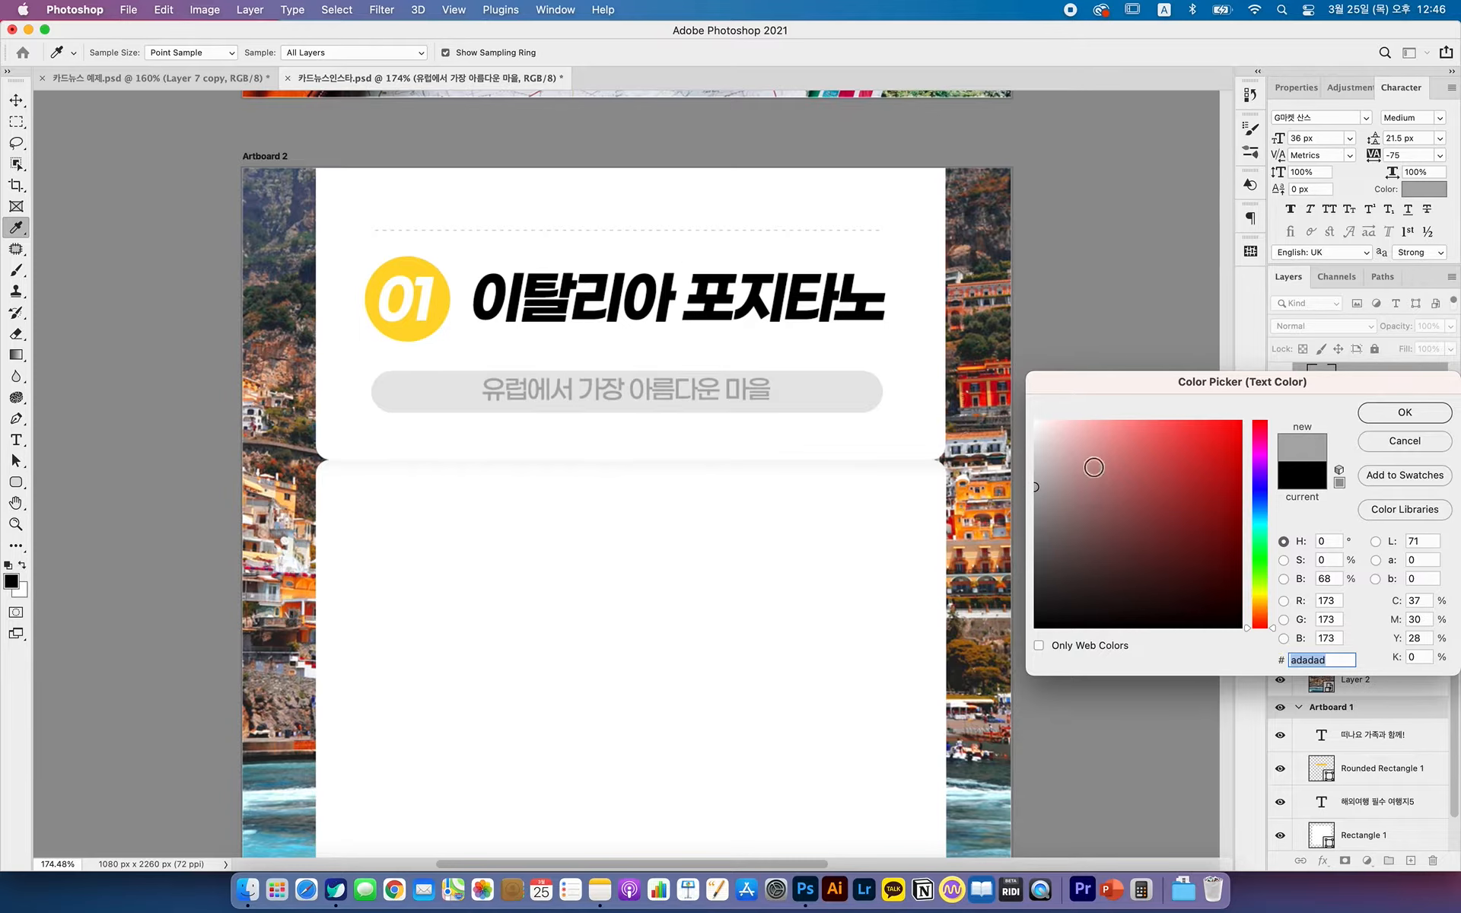
pyautogui.click(1367, 420)
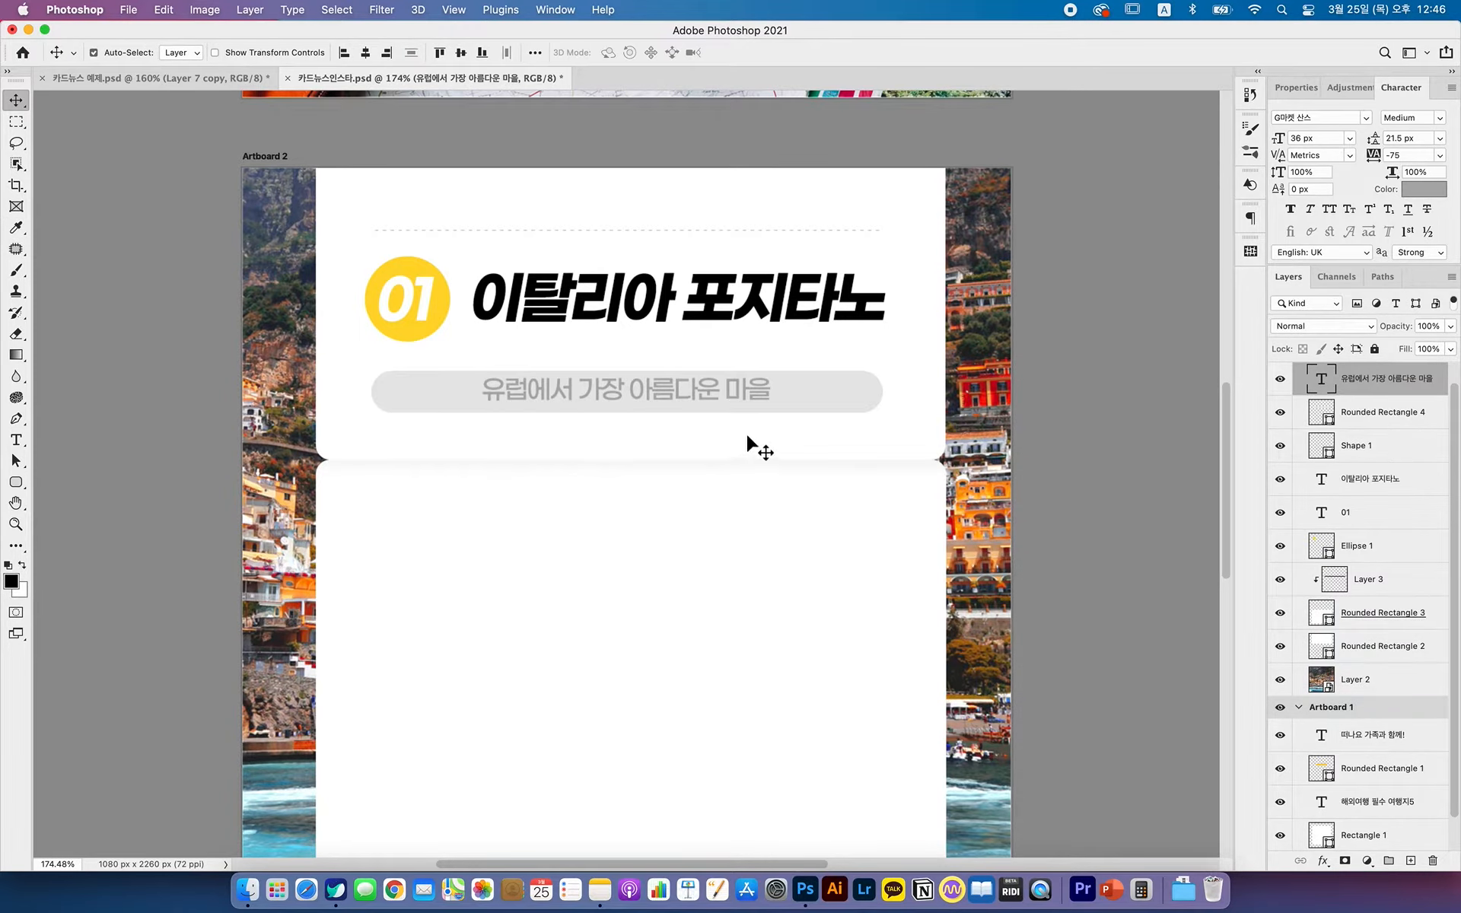
# - Select the subtitle text together with its bar and nudge both slightly up, closer to the title
pyautogui.keyDown('shift'); pyautogui.click(820, 387); pyautogui.keyUp('shift')
pyautogui.press('Up')
pyautogui.press('Up')
pyautogui.press('Up')
pyautogui.press('Up')
pyautogui.press('Up')
pyautogui.press('Up')
pyautogui.press('Up')
pyautogui.press('Up')
pyautogui.press('Up')
pyautogui.press('Up')
pyautogui.press('Up')
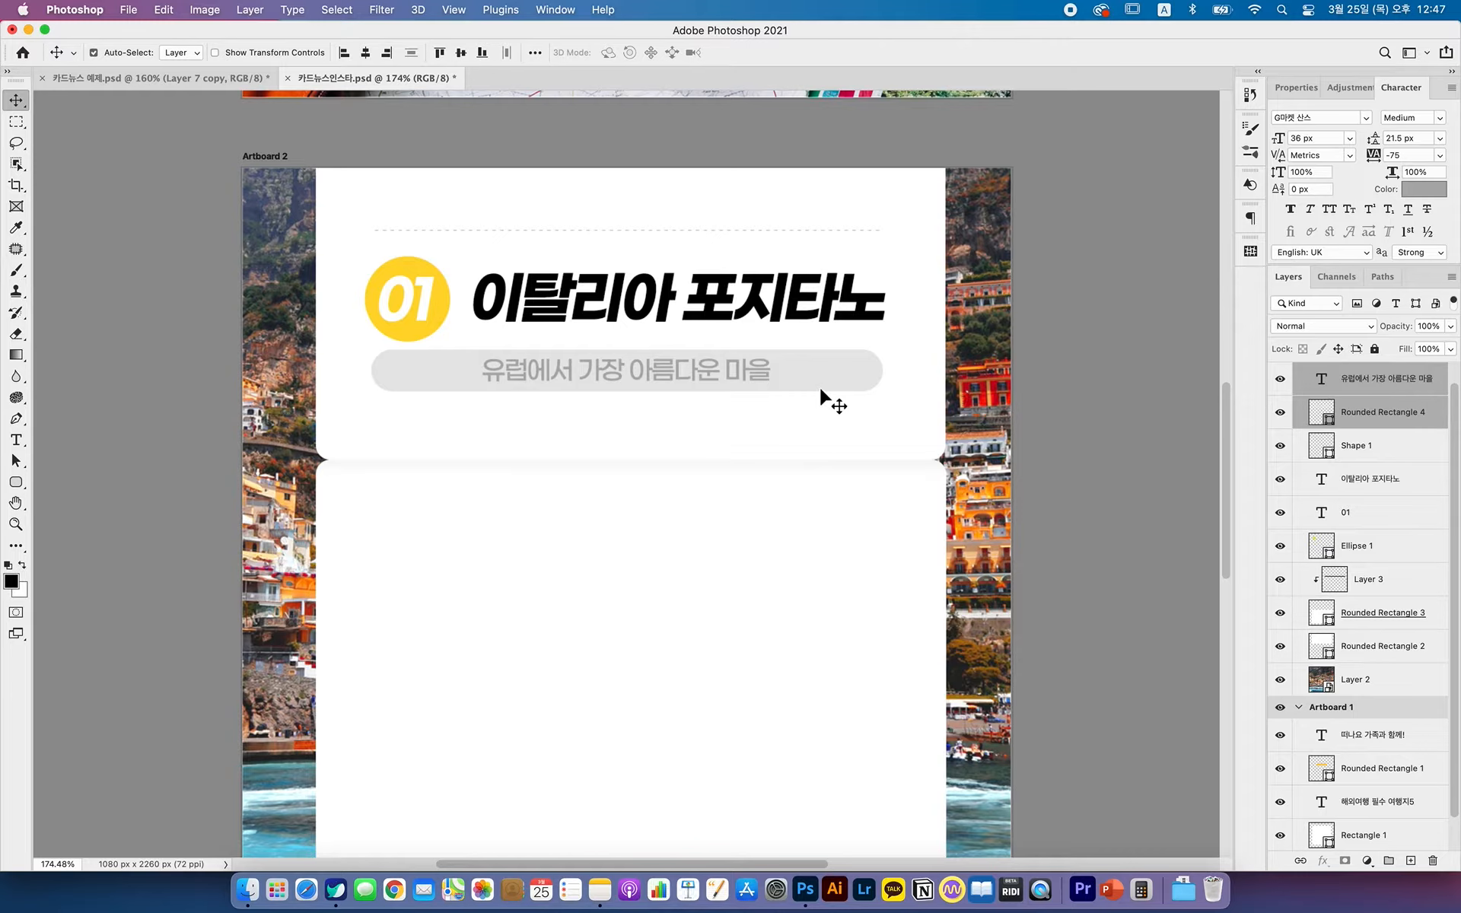
pyautogui.press('Down')
pyautogui.press('Down')
pyautogui.press('Down')
pyautogui.press('Down')
pyautogui.press('Down')
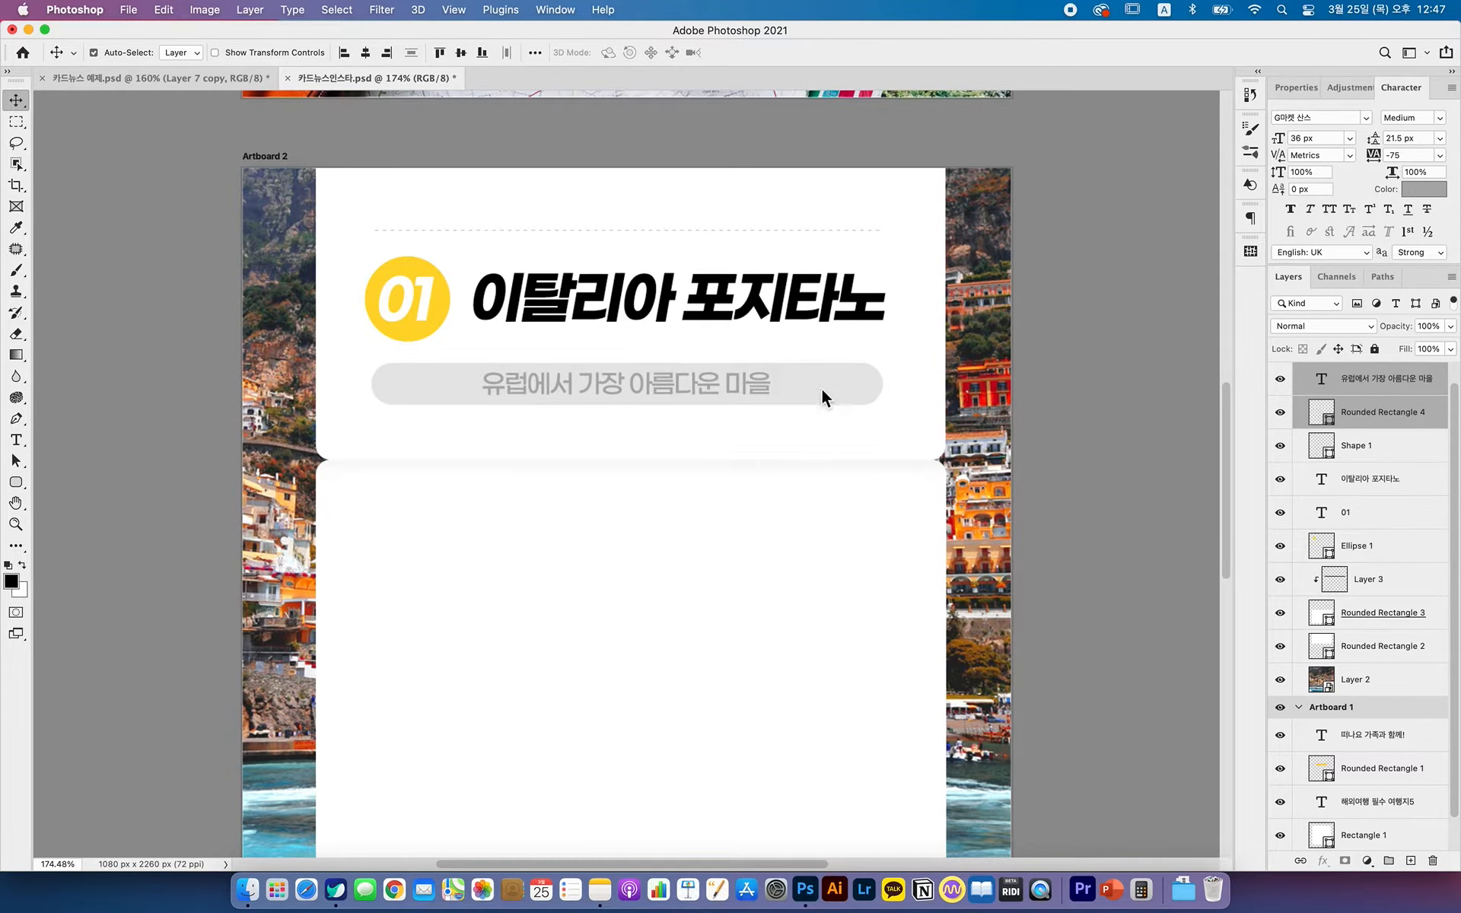
# - Compare the header layout with the finished example document and return to the working document
pyautogui.click(202, 70)
pyautogui.moveTo(424, 347); pyautogui.dragTo(504, 301)
pyautogui.click(371, 84)
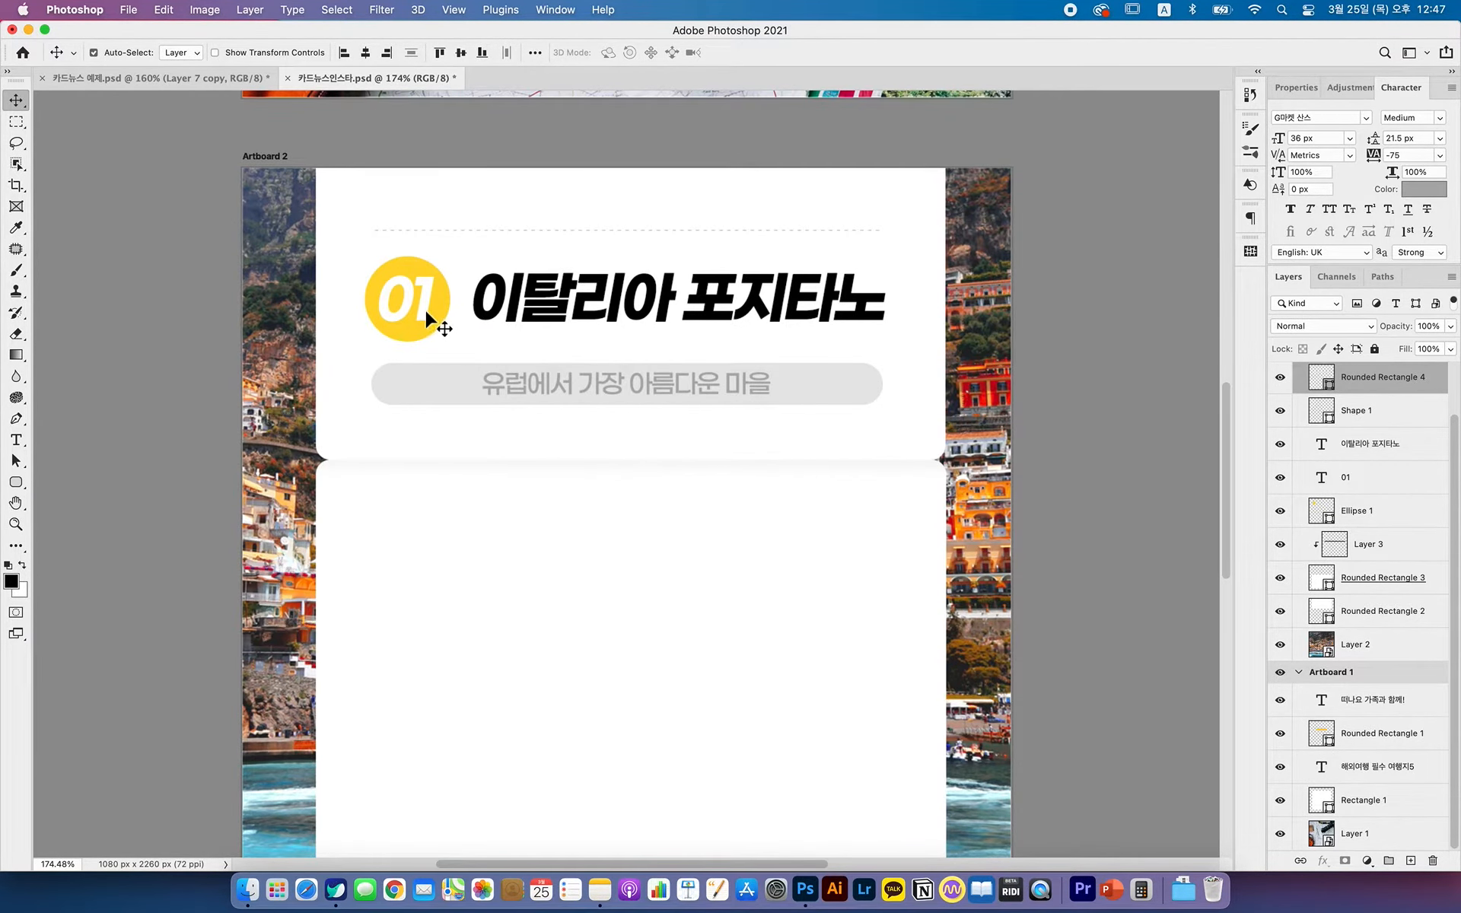
# - Scale the 01 numeral and its yellow circle together down to about 91 percent
pyautogui.press('super+t')
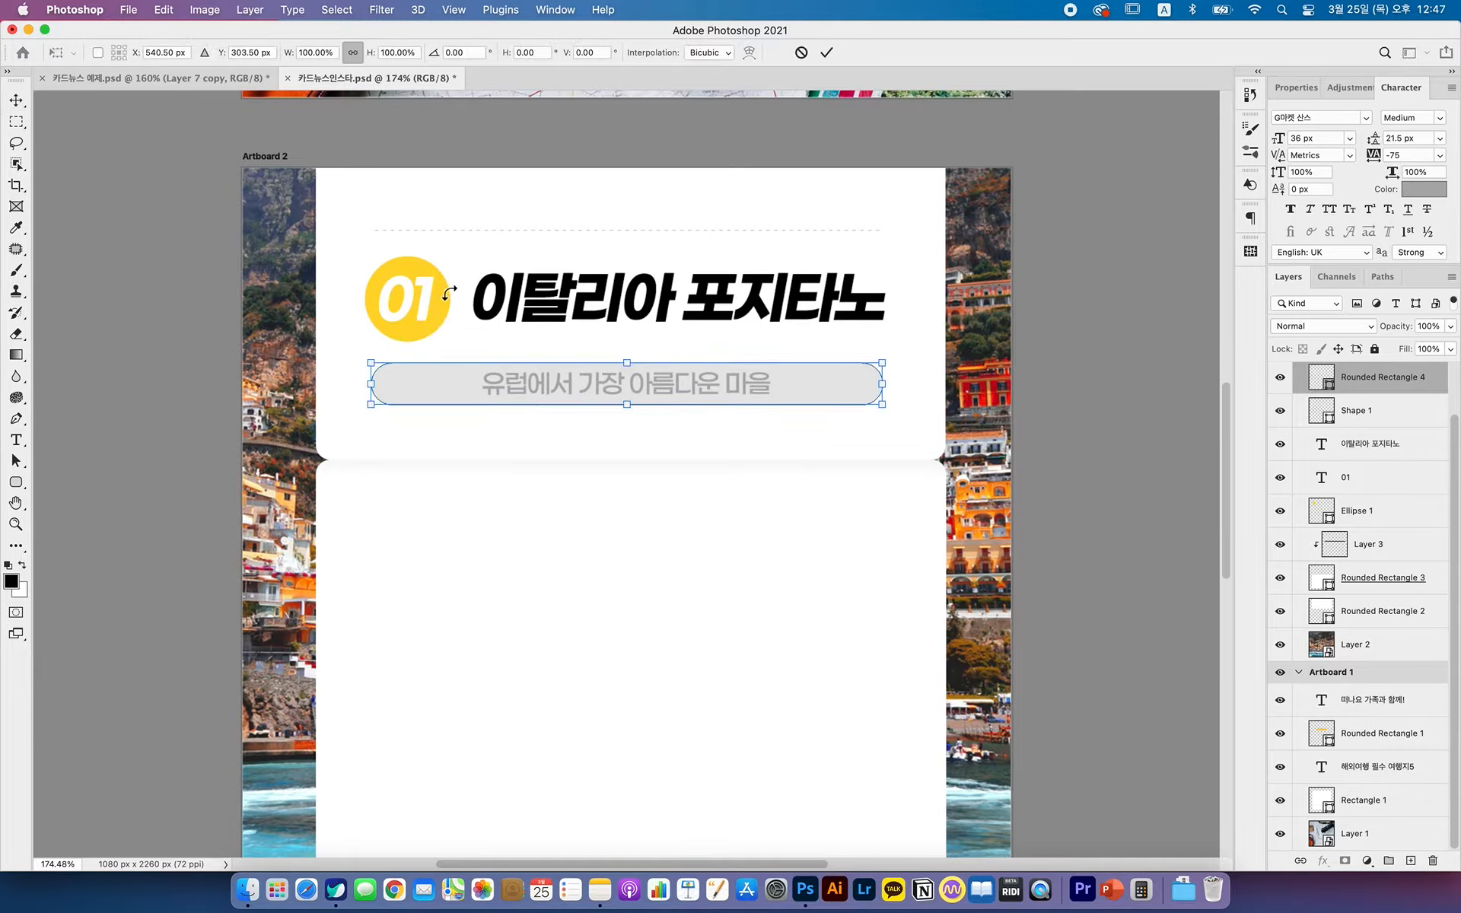
pyautogui.press('Escape')
pyautogui.click(423, 295)
pyautogui.keyDown('shift'); pyautogui.click(433, 298); pyautogui.keyUp('shift')
pyautogui.press('super+t')
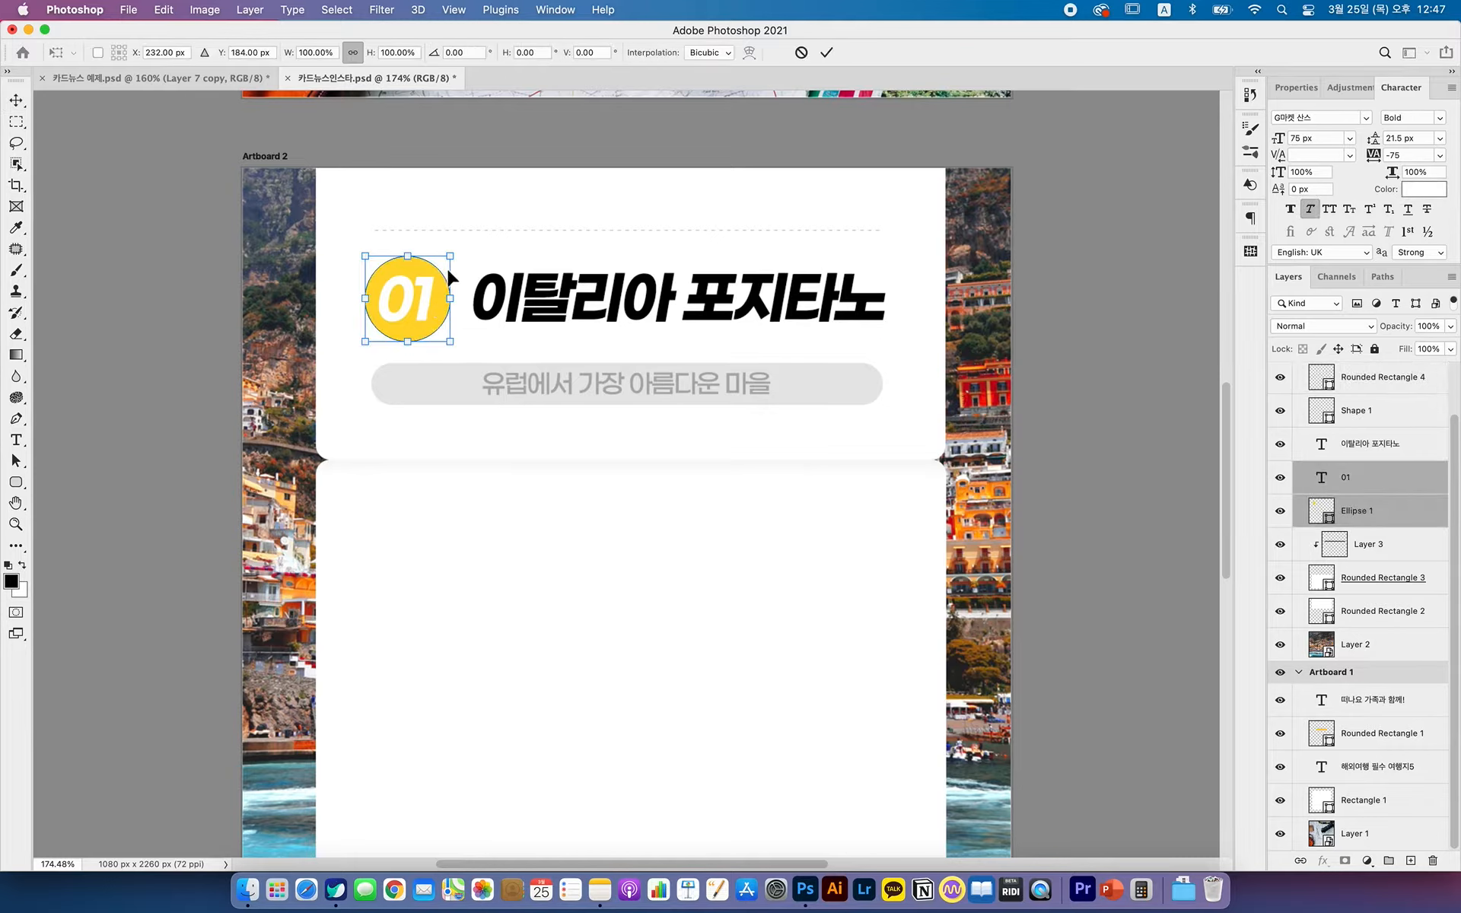
pyautogui.moveTo(451, 257); pyautogui.dragTo(447, 264)
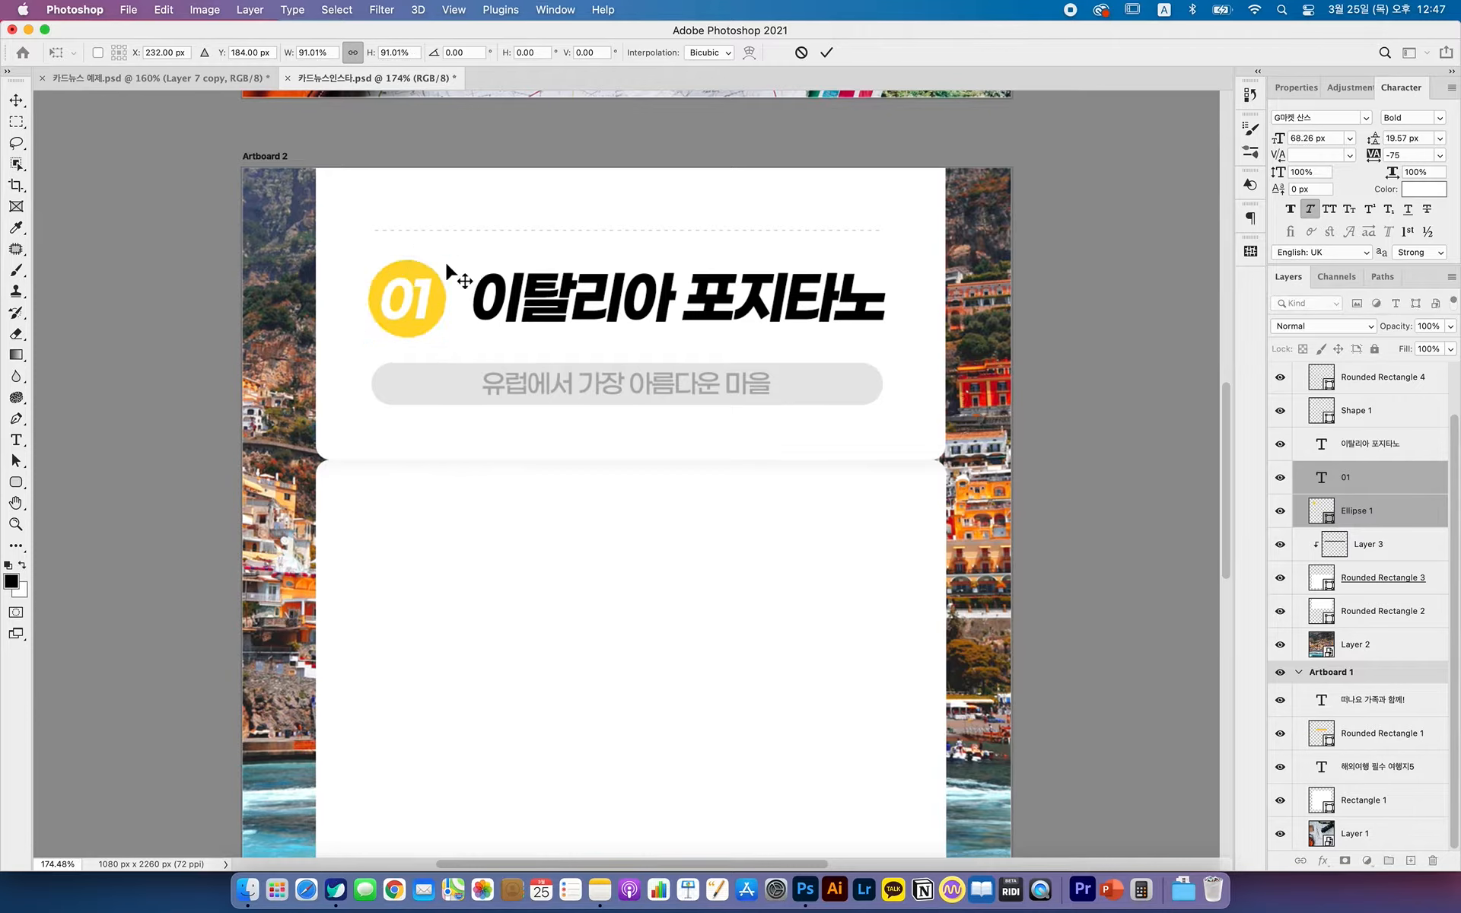
pyautogui.press('Return')
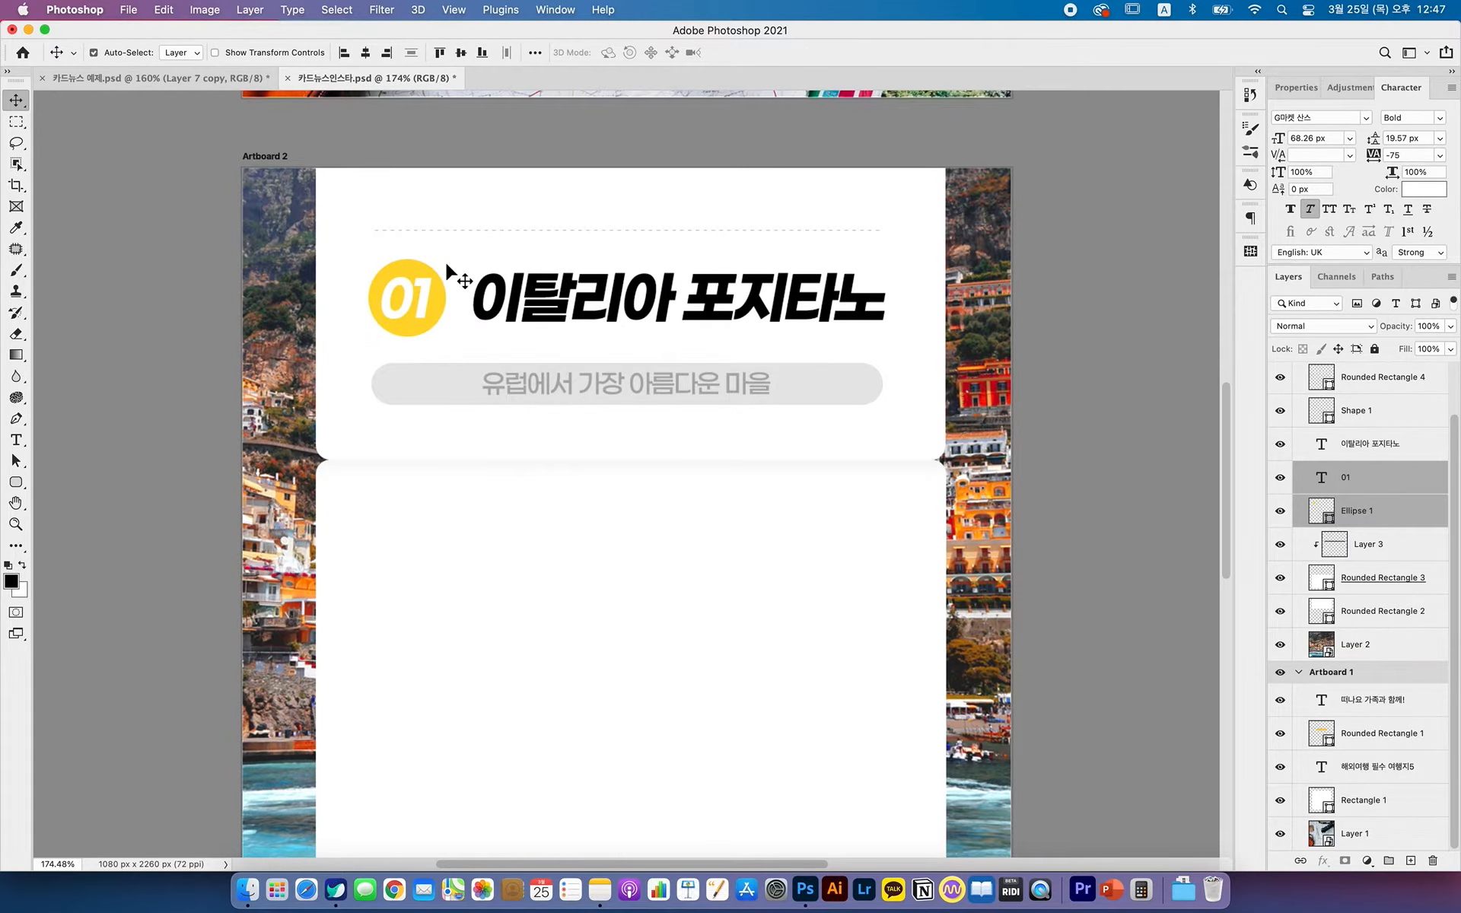
# - Select the subtitle text together with its grey bar and move both slightly up towards the title
pyautogui.scroll(-5, 757, 431)
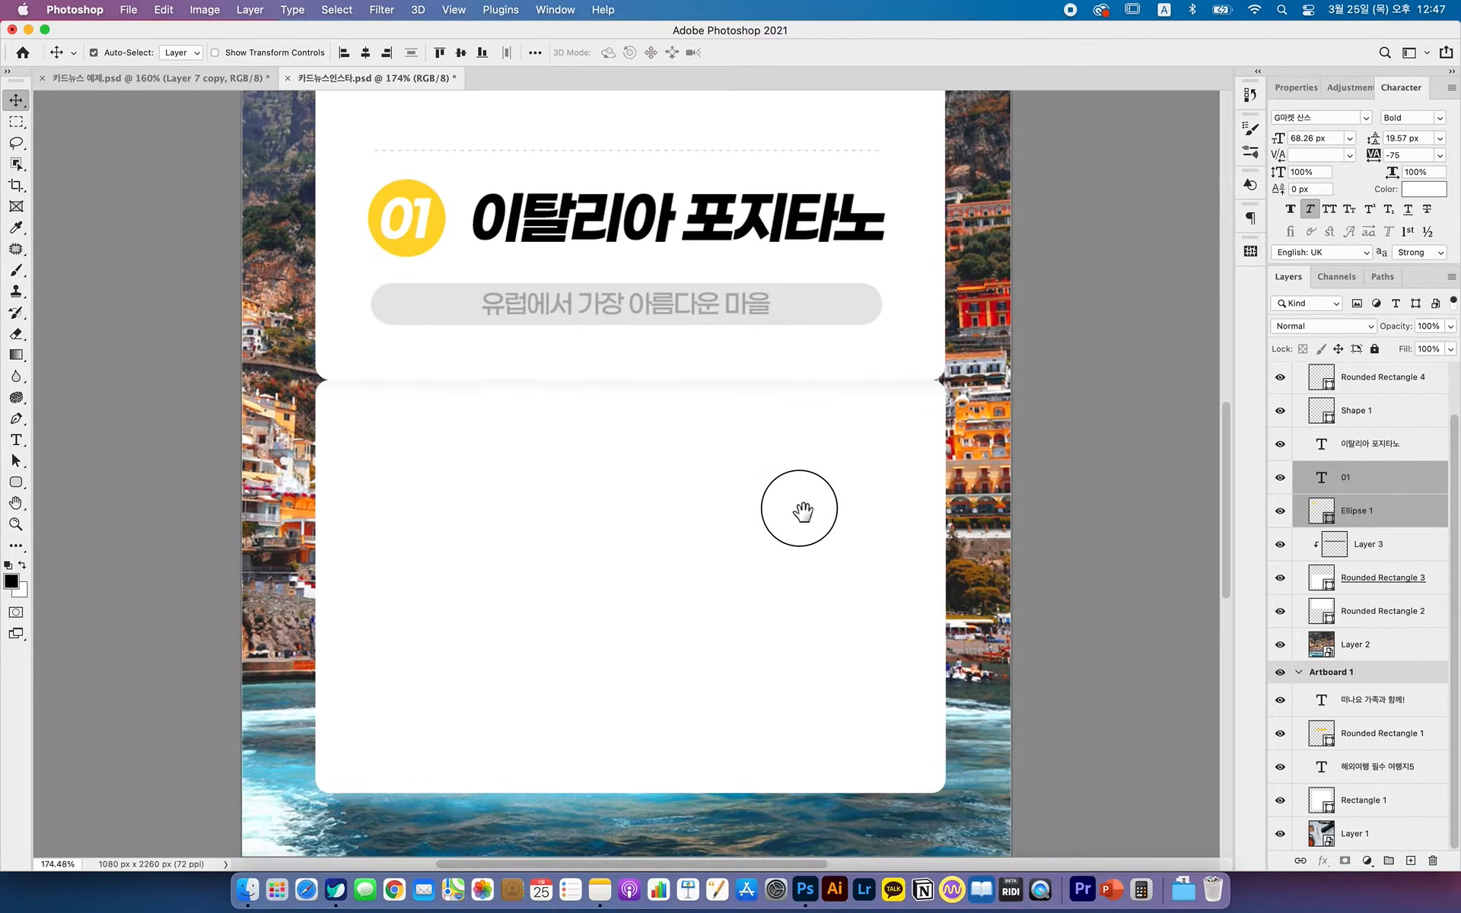
pyautogui.click(756, 317)
pyautogui.keyDown('shift'); pyautogui.click(835, 316); pyautogui.keyUp('shift')
pyautogui.moveTo(835, 317); pyautogui.dragTo(838, 317)
pyautogui.click(1062, 336)
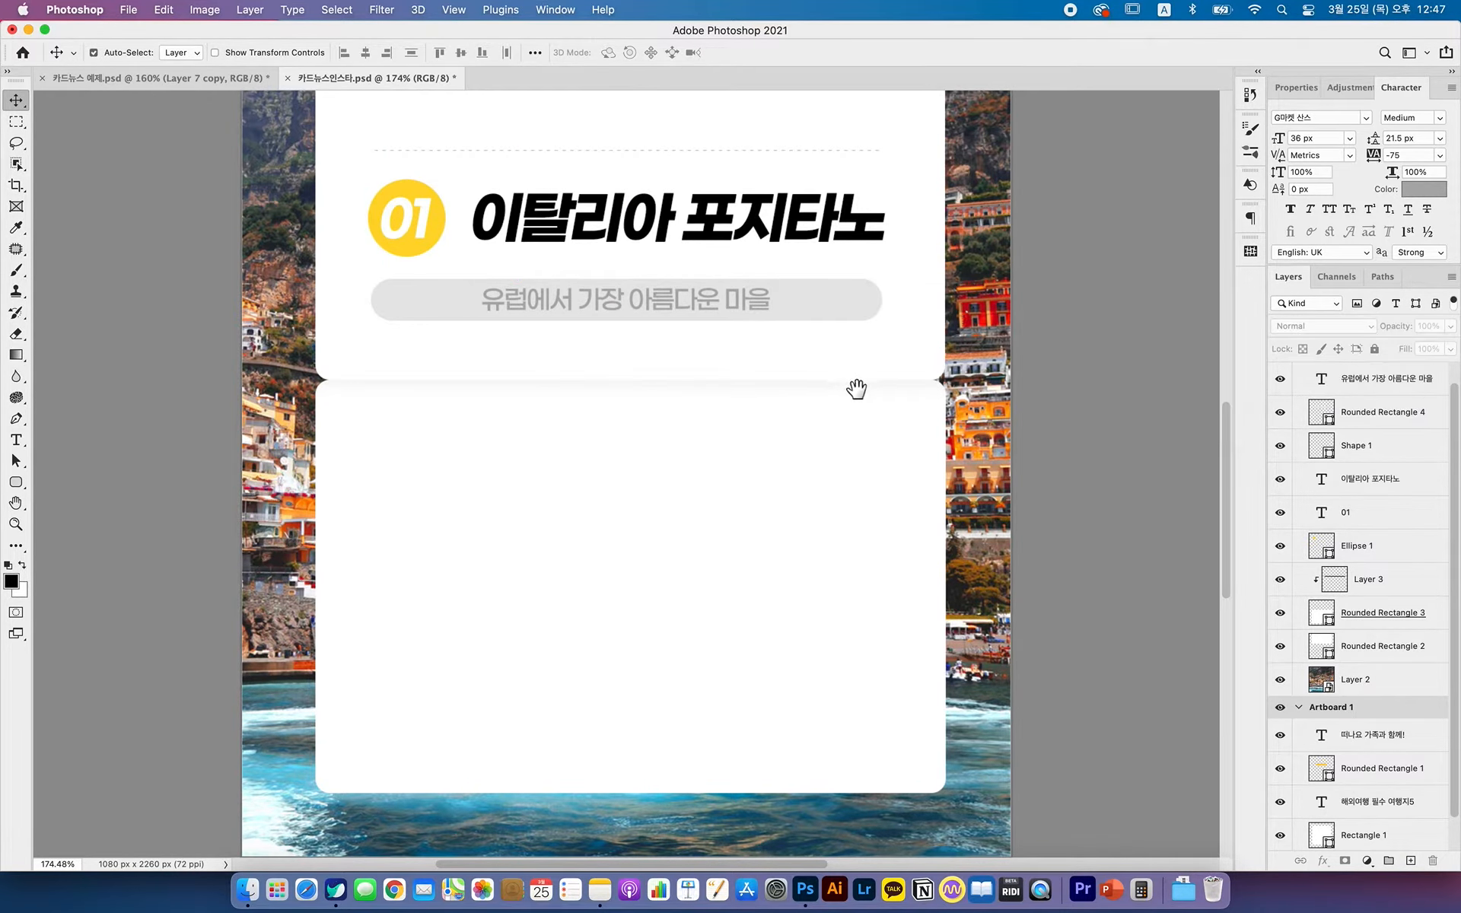
pyautogui.scroll(3, 856, 389)
pyautogui.scroll(-6, 529, 532)
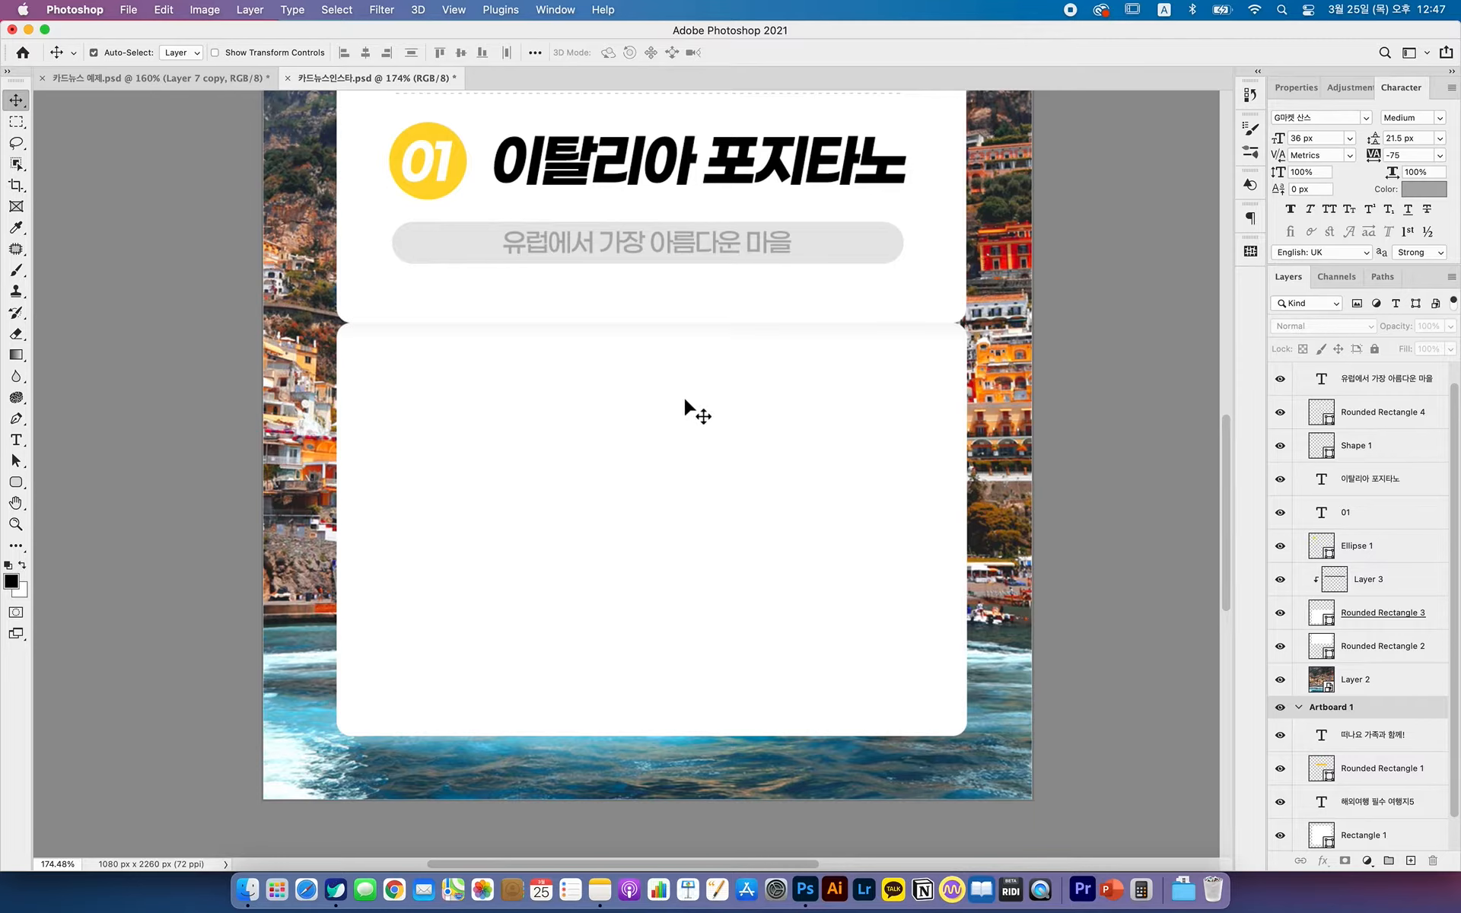
# - Draw a rounded rectangle with a 20 px corner radius, about 317 × 419 px, in the left part of the lower white panel
pyautogui.click(16, 482)
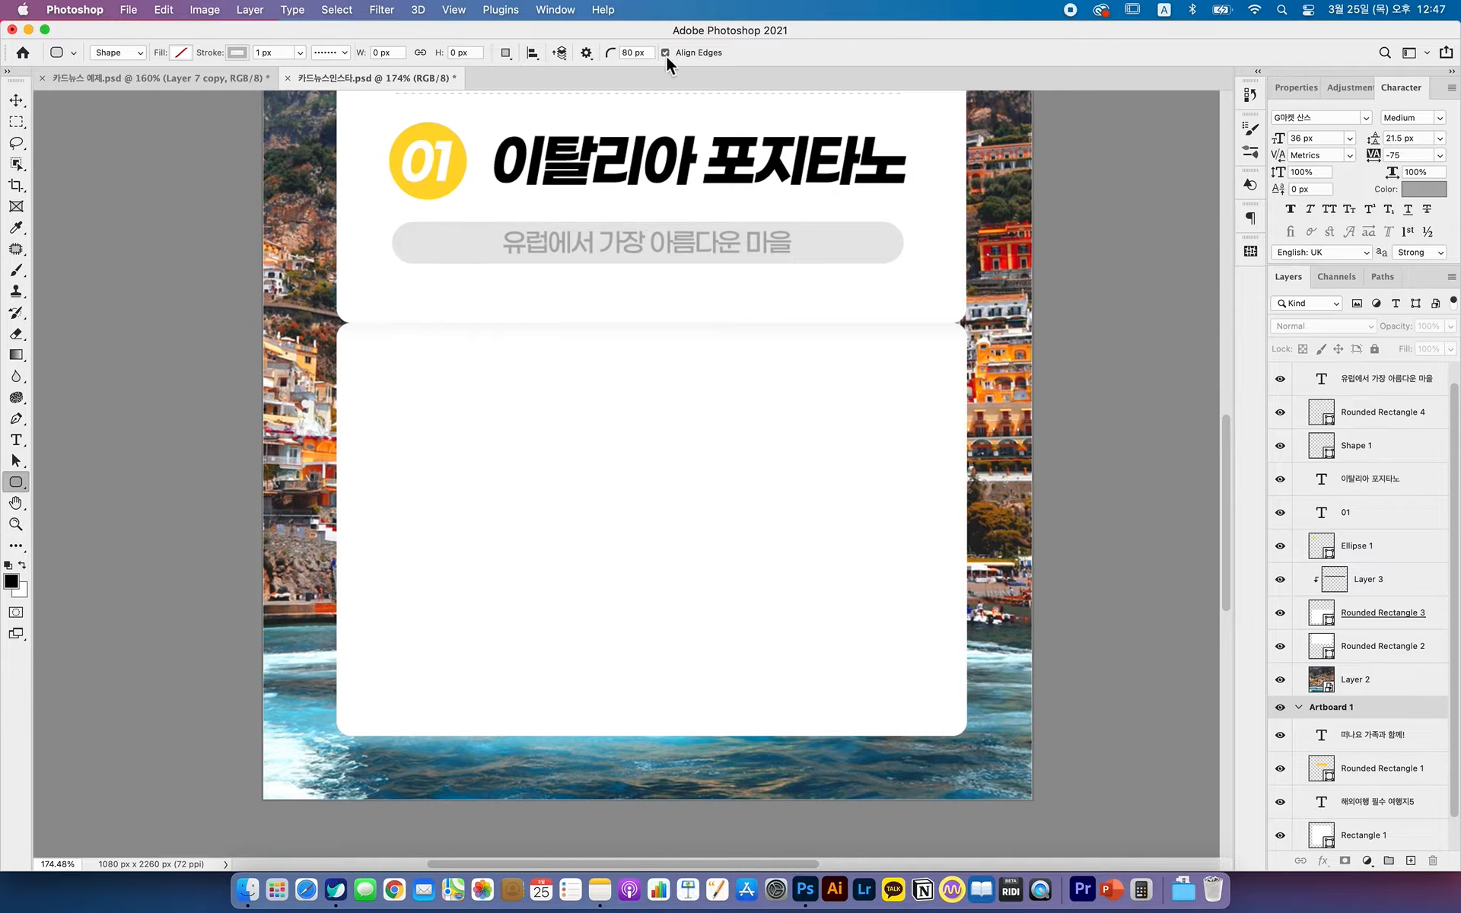
pyautogui.click(647, 53)
pyautogui.write('20')
pyautogui.press('Return')
pyautogui.moveTo(406, 380); pyautogui.dragTo(635, 682)
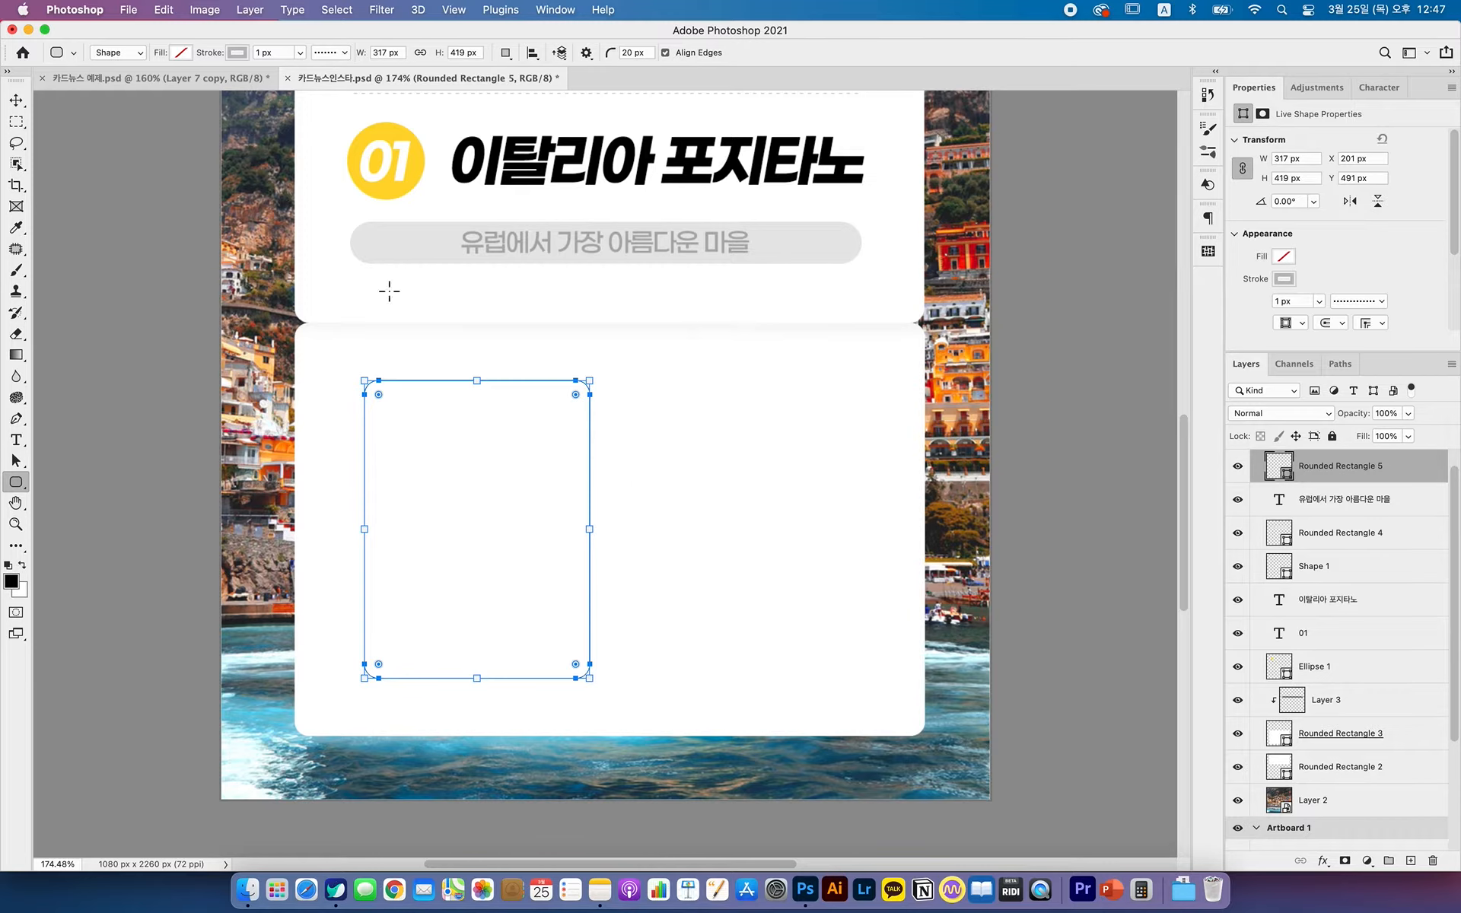
# - Remove the new rounded rectangle's stroke and fill the shape with the title circle's yellow
pyautogui.click(236, 53)
pyautogui.click(144, 85)
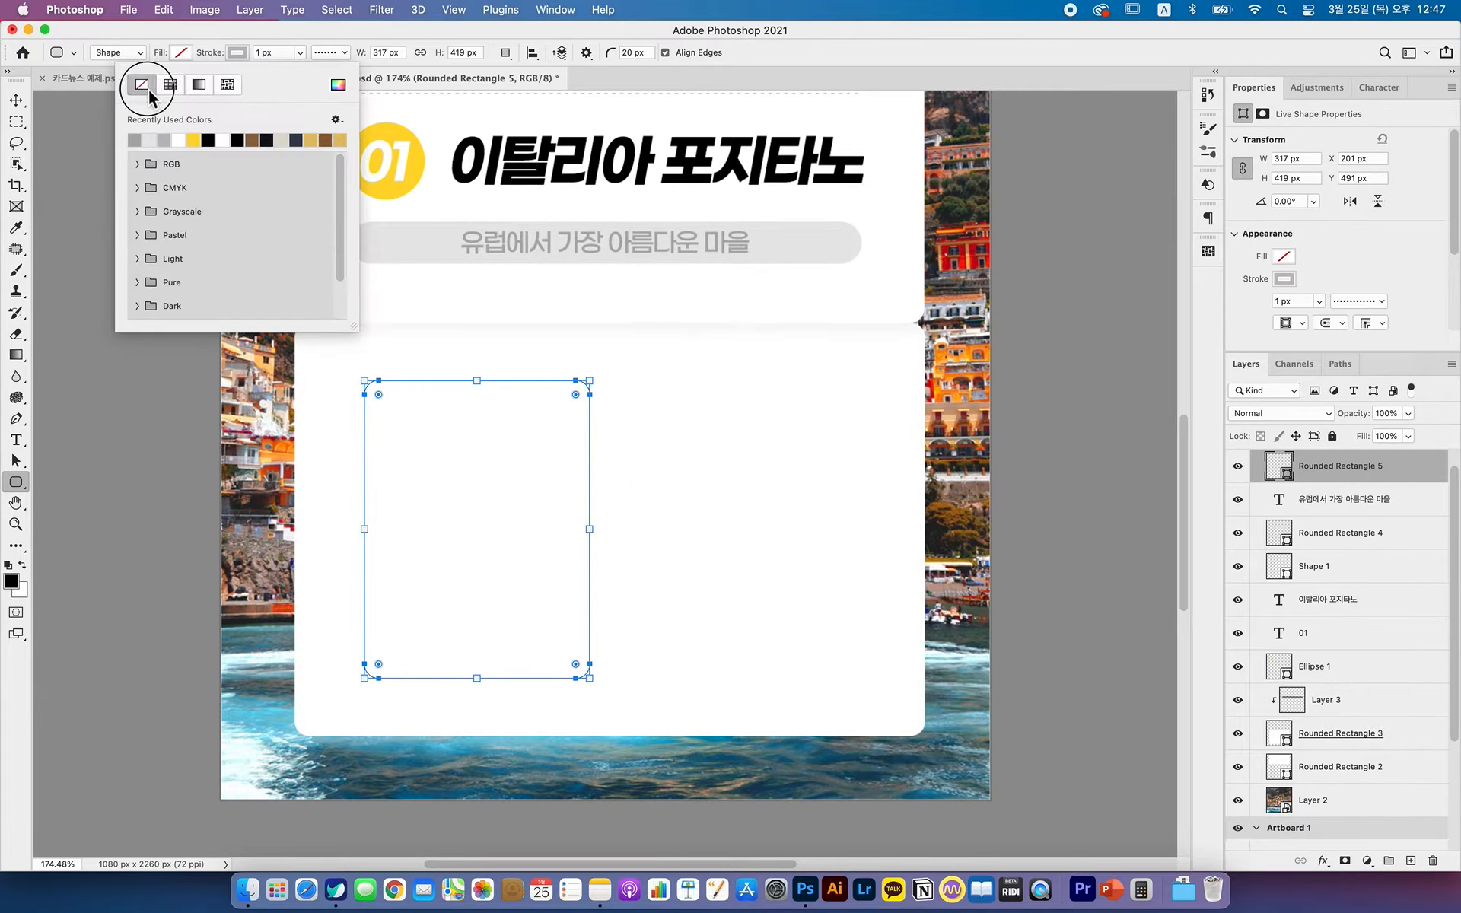
pyautogui.click(181, 52)
pyautogui.click(143, 141)
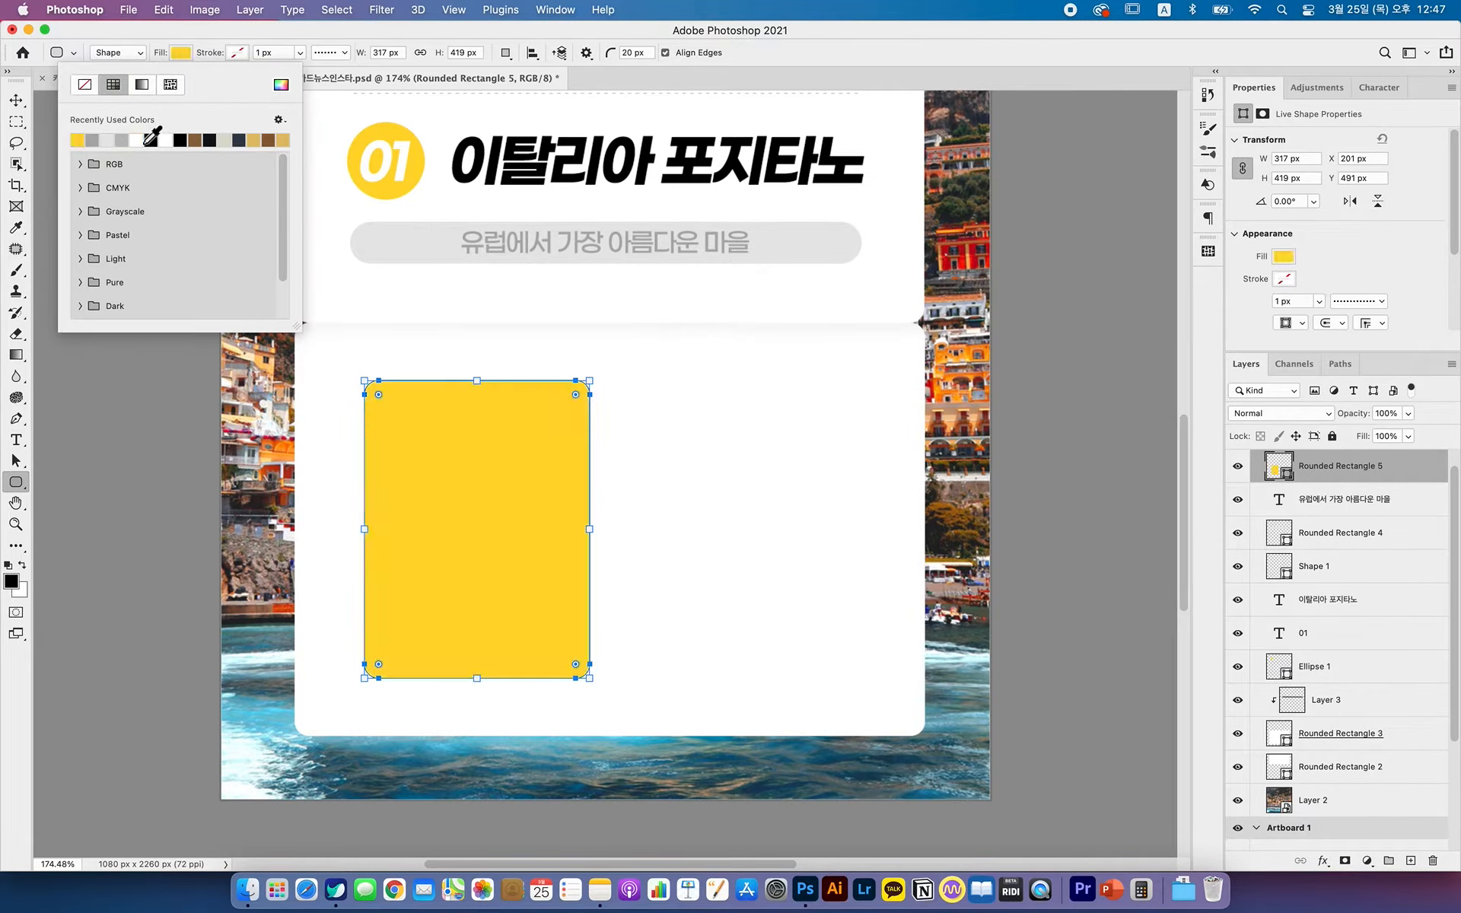
pyautogui.click(15, 100)
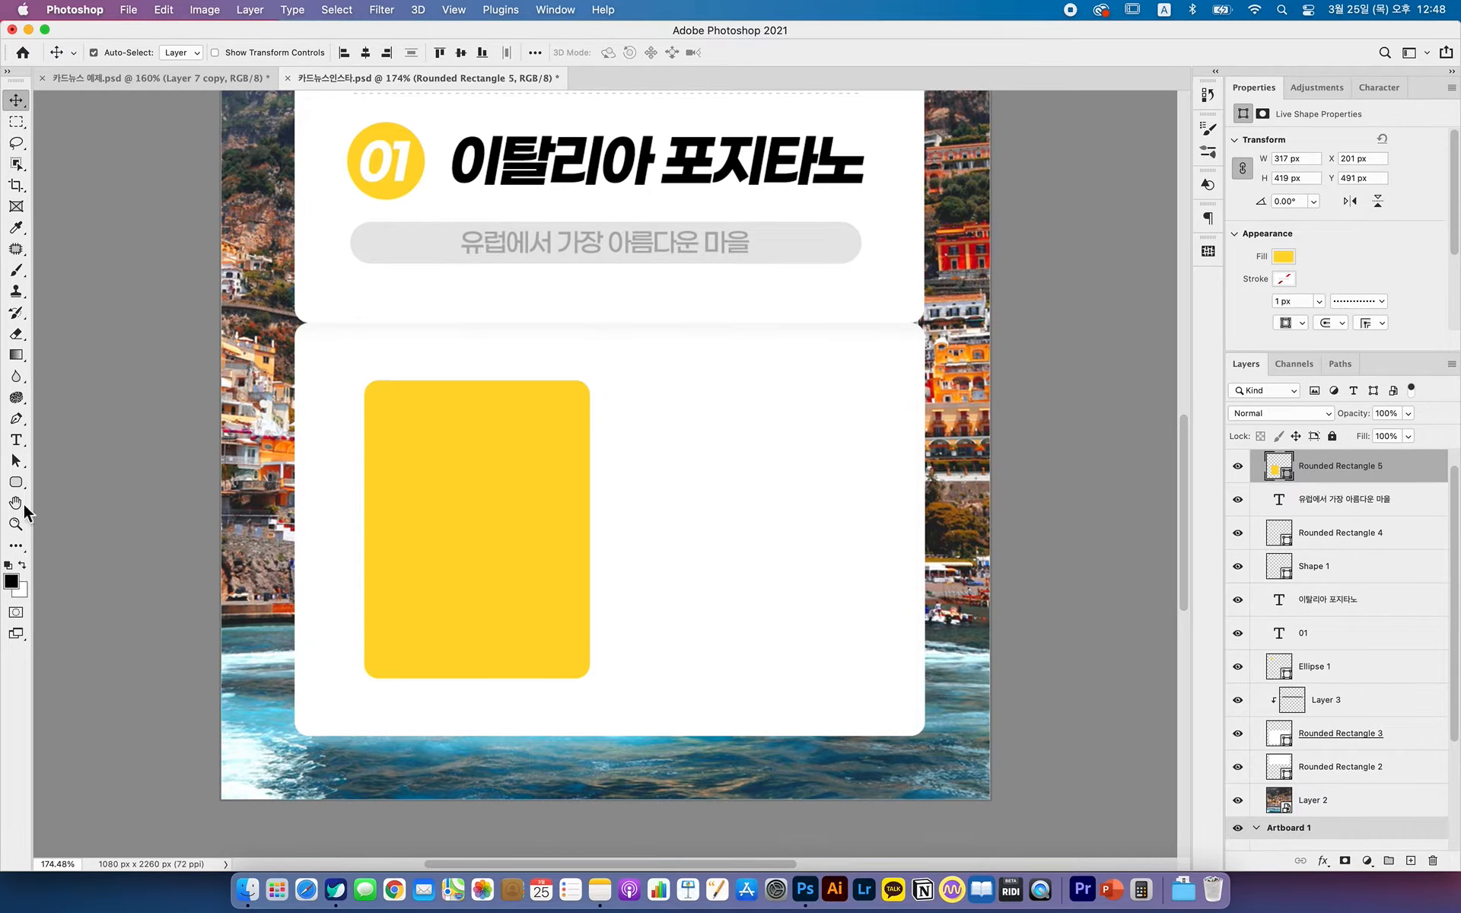
# - Try the rounded rectangle with no fill and a black stroke, then a yellow stroke
pyautogui.click(15, 482)
pyautogui.click(179, 52)
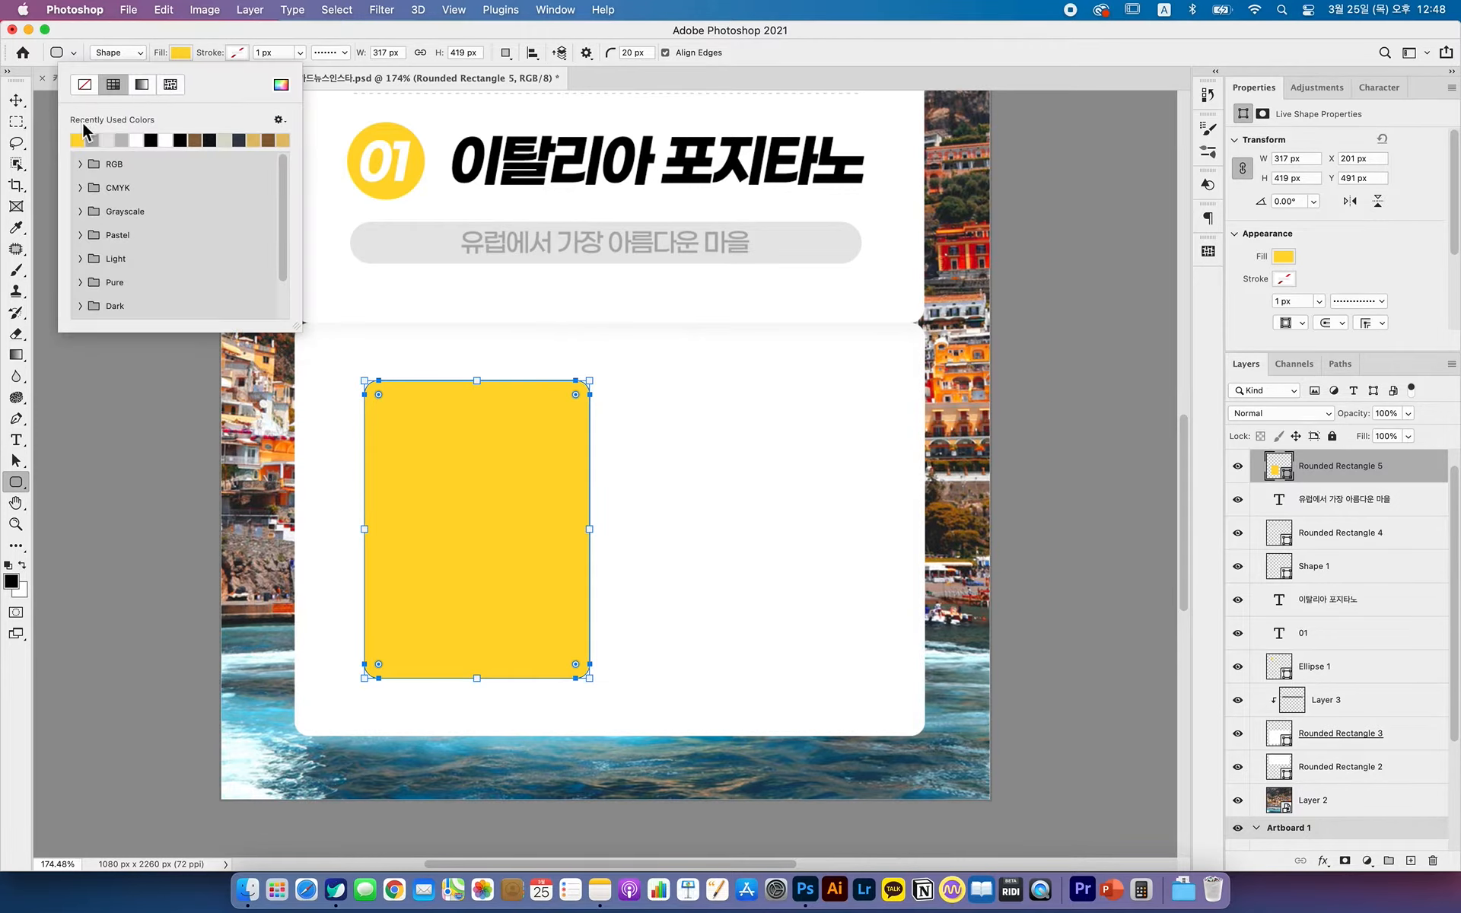
pyautogui.click(84, 90)
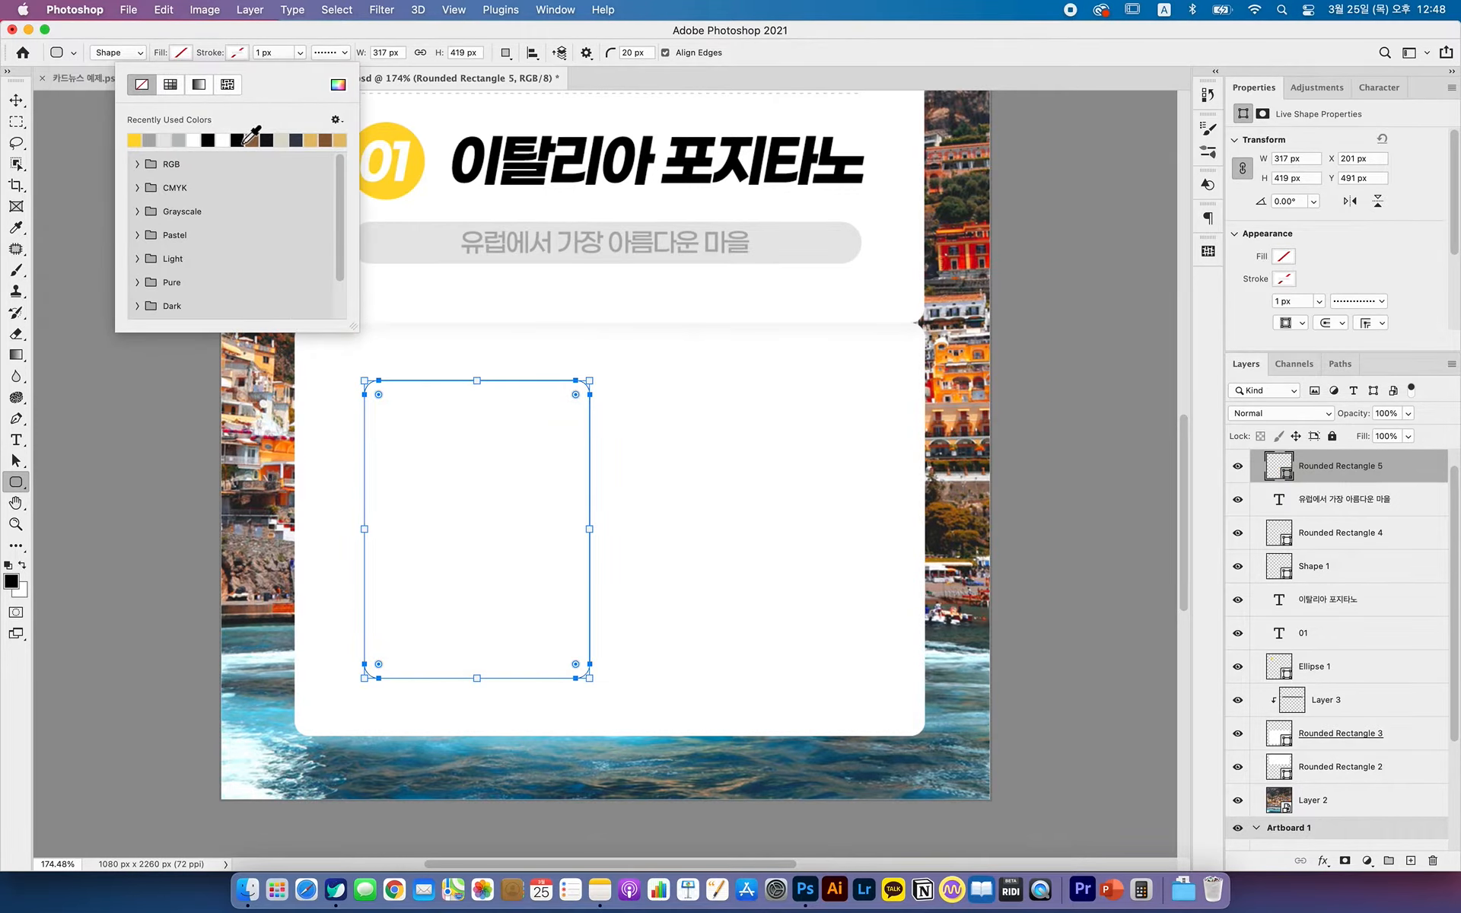
pyautogui.click(242, 141)
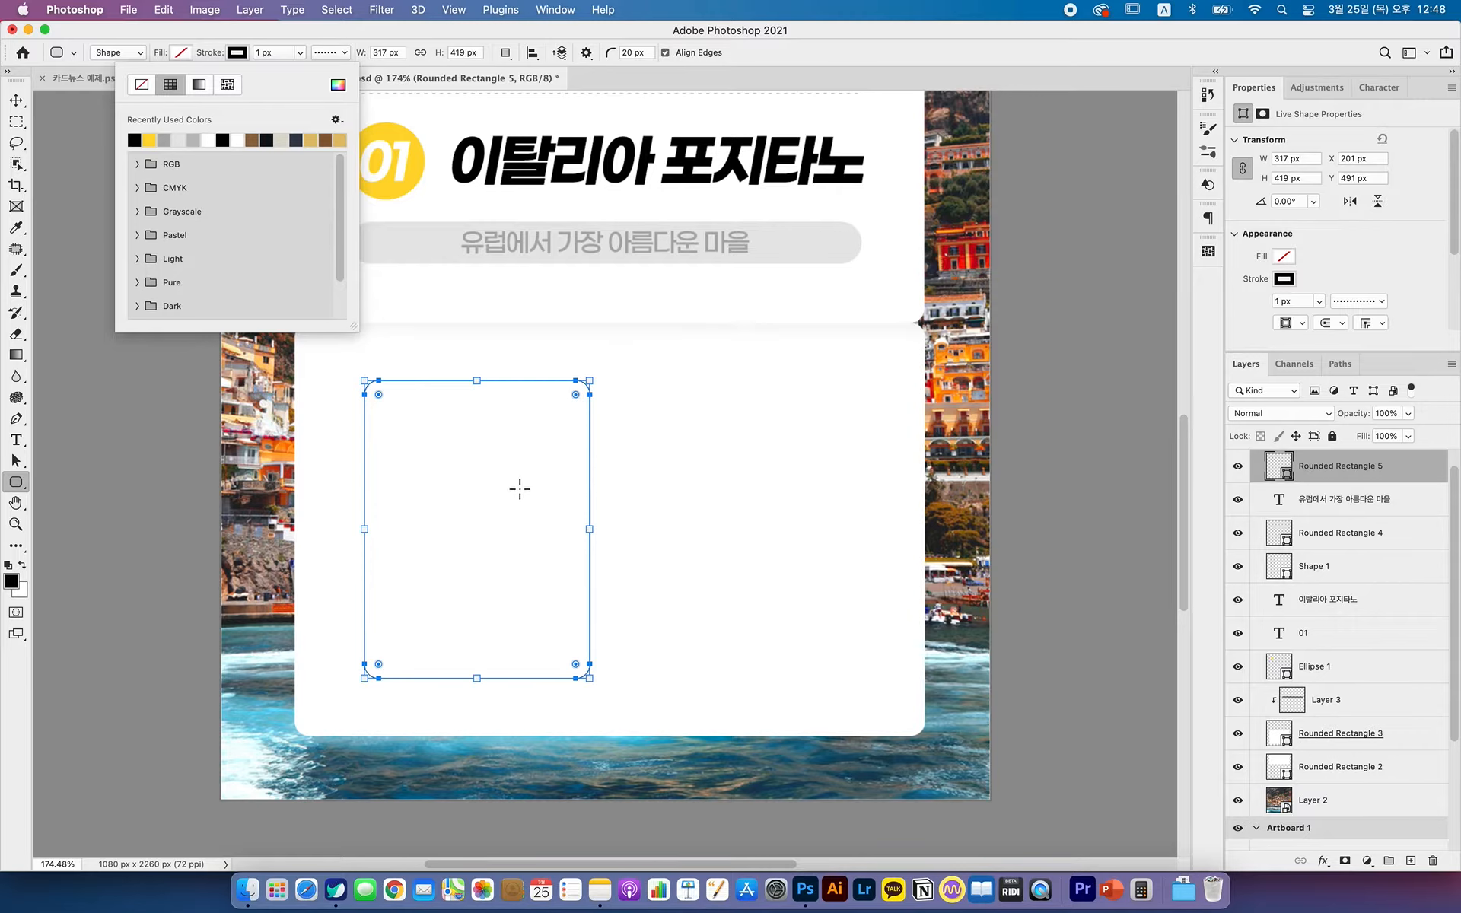
pyautogui.click(150, 142)
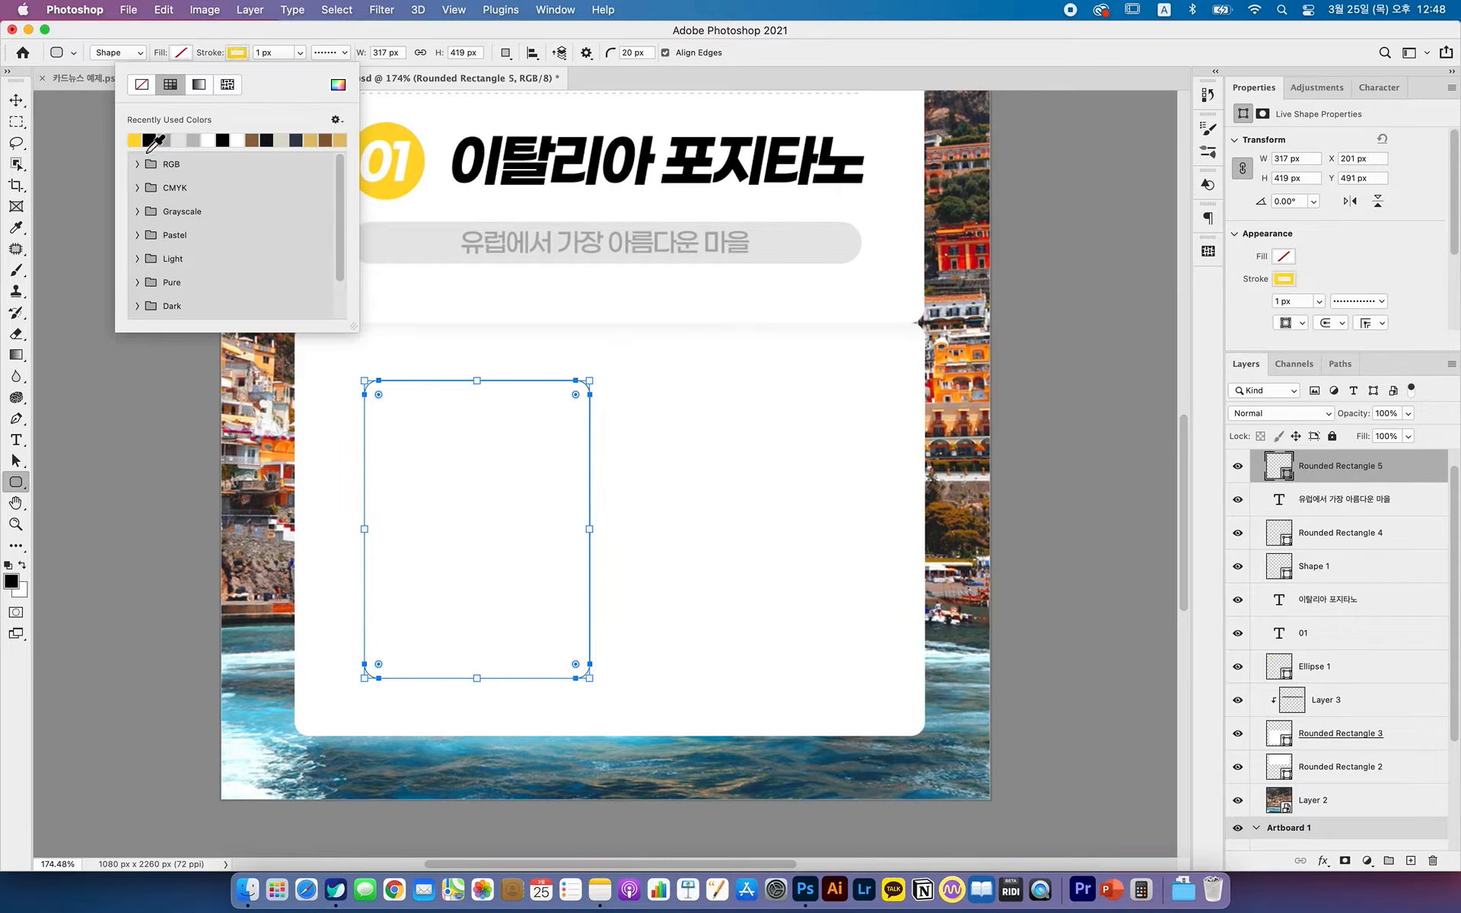
# - Remove the rounded rectangle's yellow stroke and restore its yellow fill
pyautogui.click(140, 85)
pyautogui.click(183, 52)
pyautogui.click(77, 140)
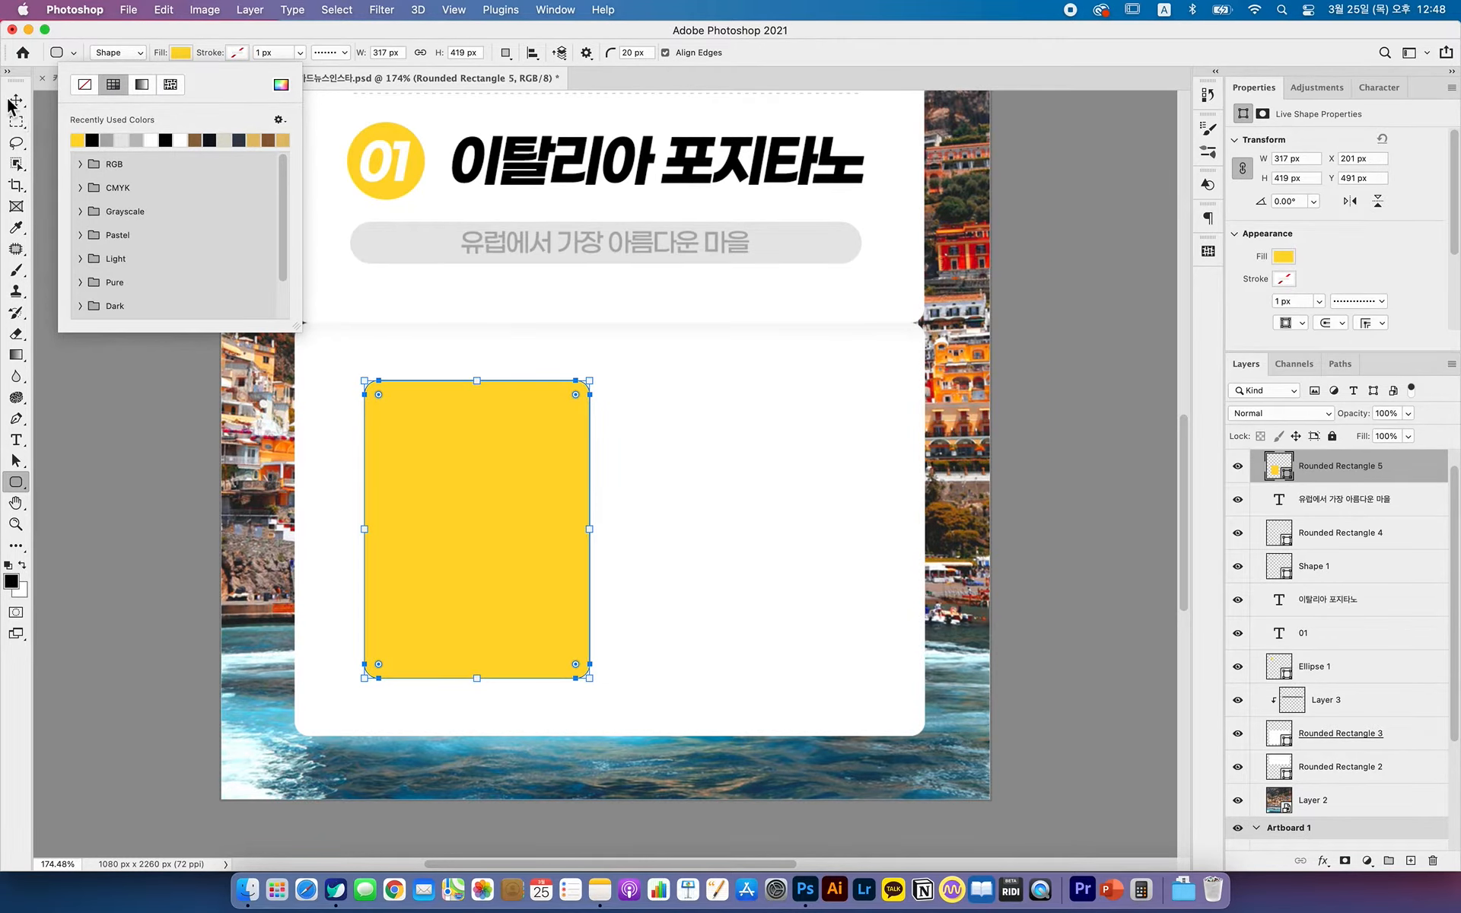
pyautogui.click(16, 100)
pyautogui.click(57, 128)
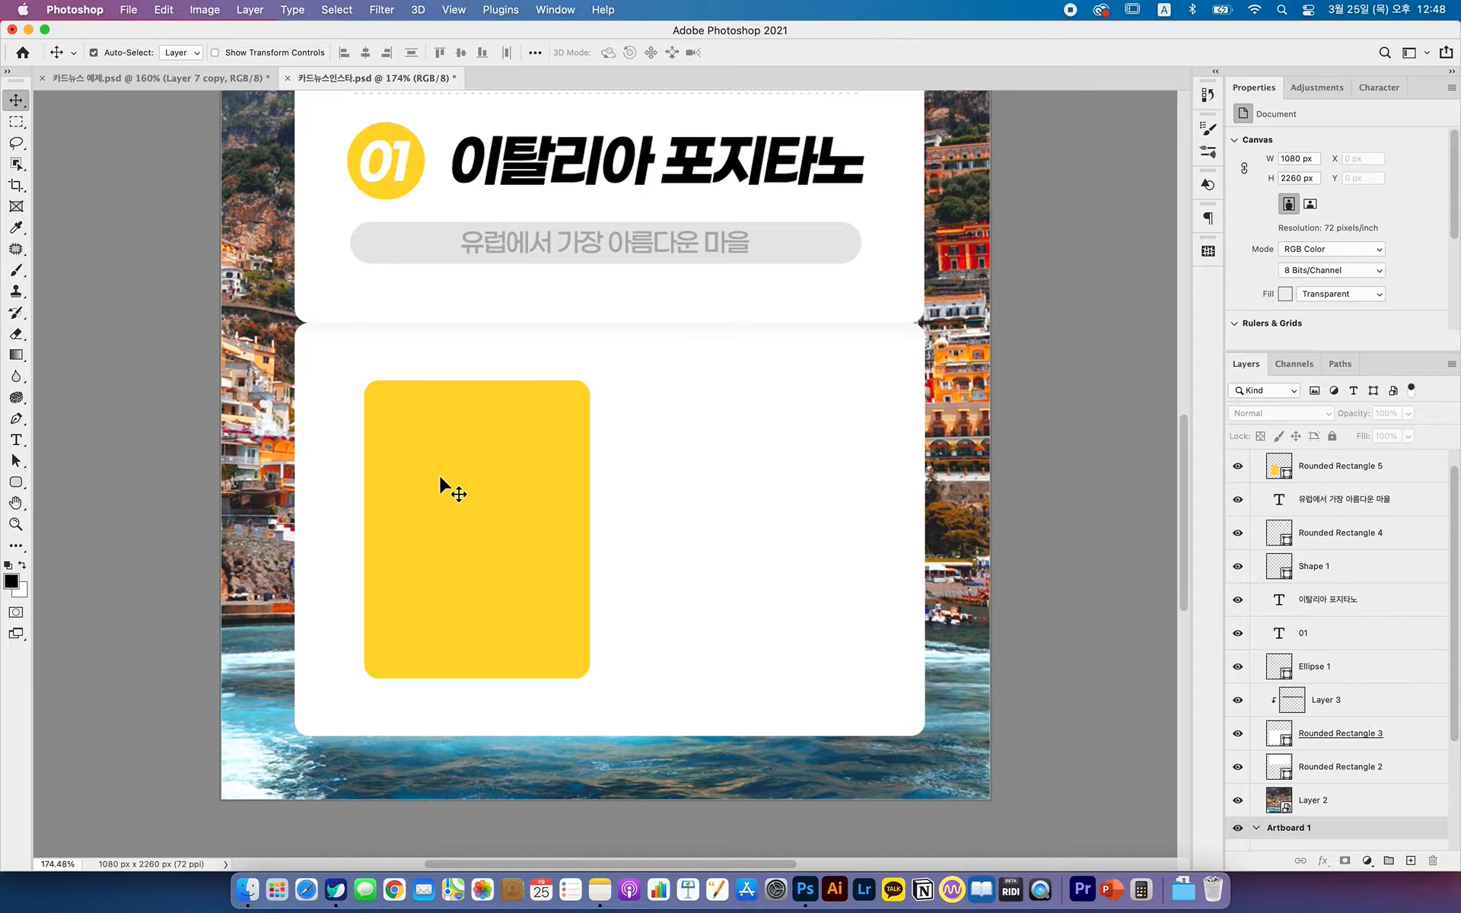
# - Copy the seven-line Positano description from the Notes app and paste it into Photoshop as new text beside the yellow rectangle
pyautogui.click(609, 901)
pyautogui.moveTo(332, 382); pyautogui.dragTo(333, 314)
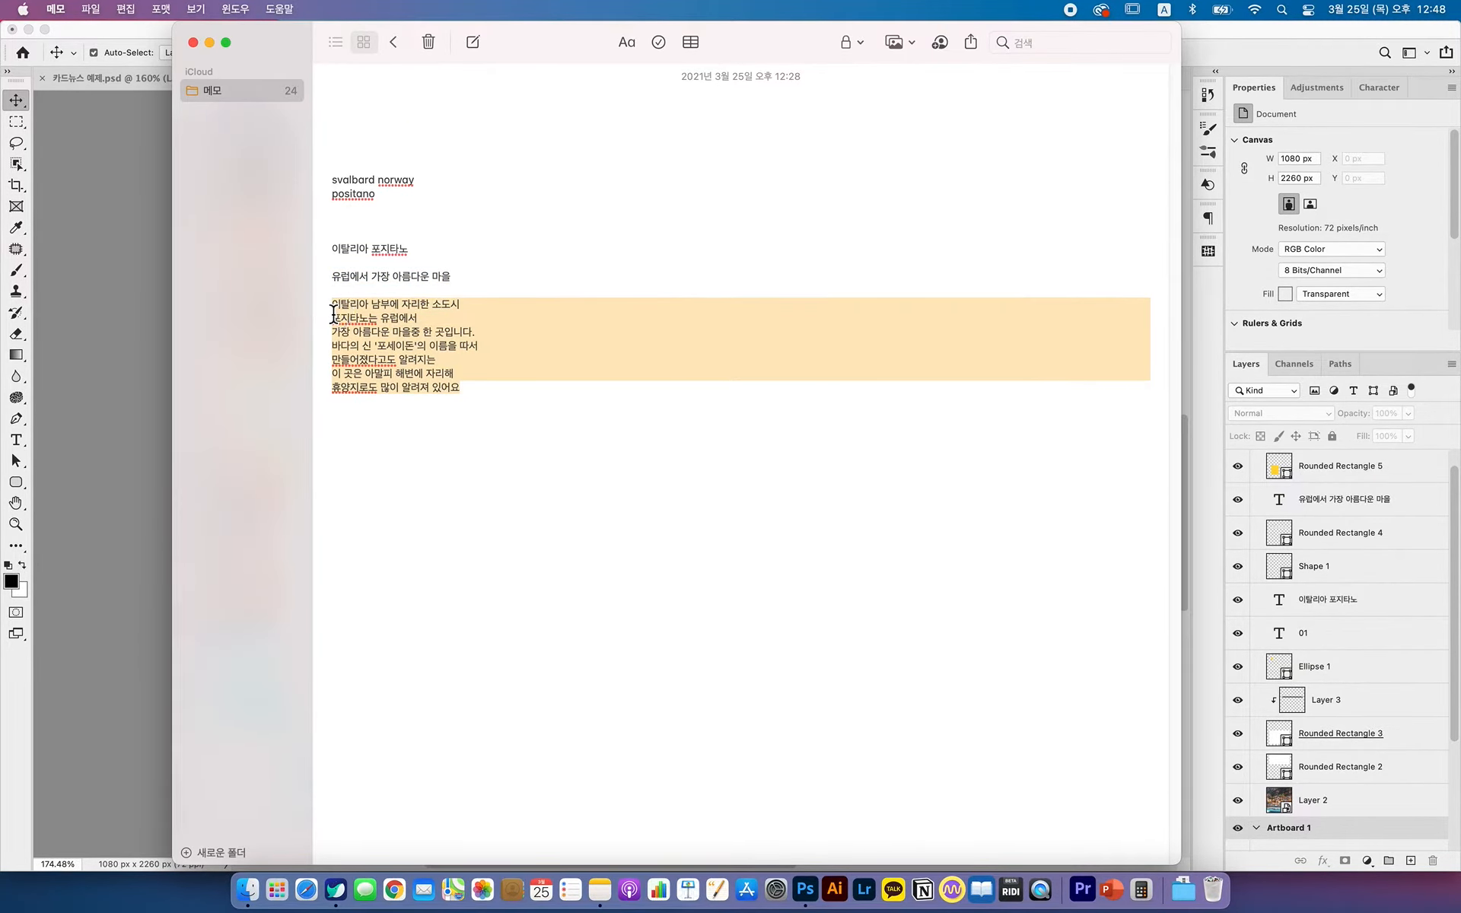
pyautogui.press('super+c')
pyautogui.click(135, 420)
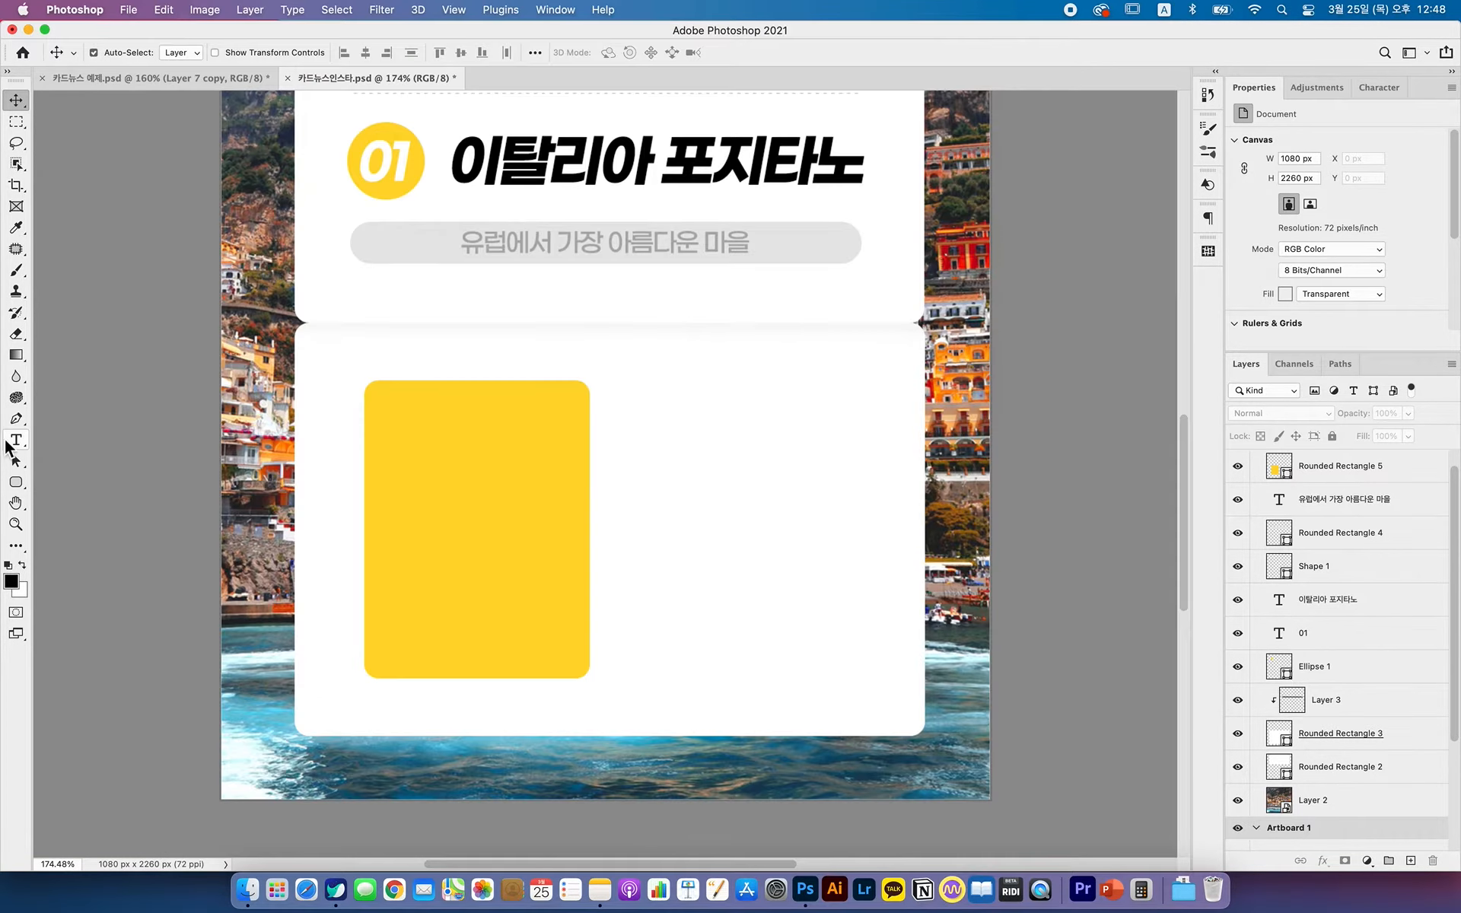
pyautogui.click(16, 440)
pyautogui.click(641, 420)
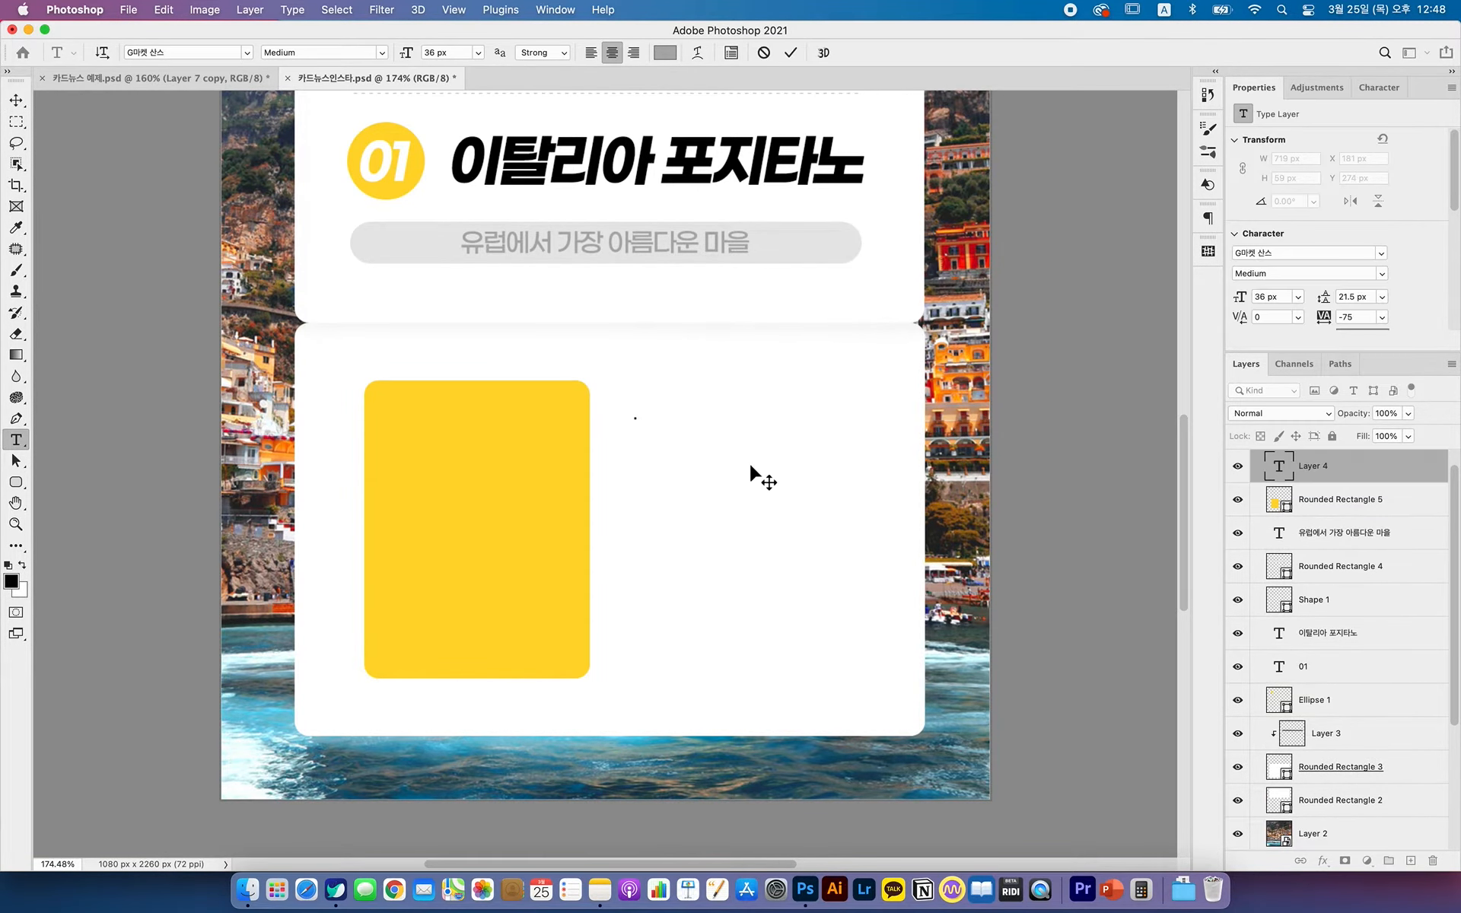
pyautogui.press('super+v')
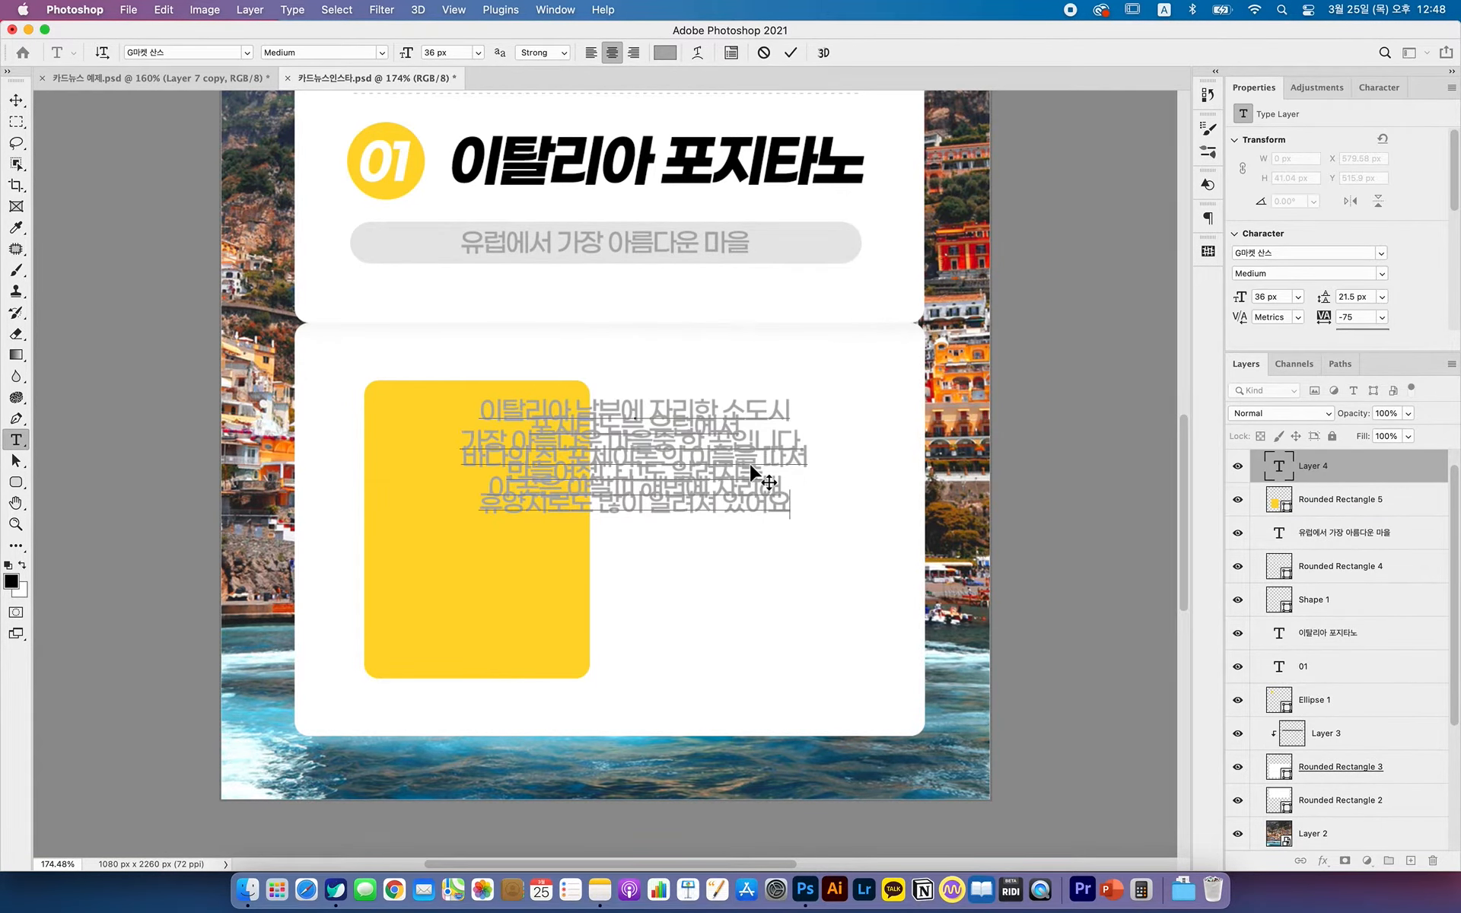
# - Left-align the whole description text and set its font size to 27 px and its leading to 46 px
pyautogui.press('super+a')
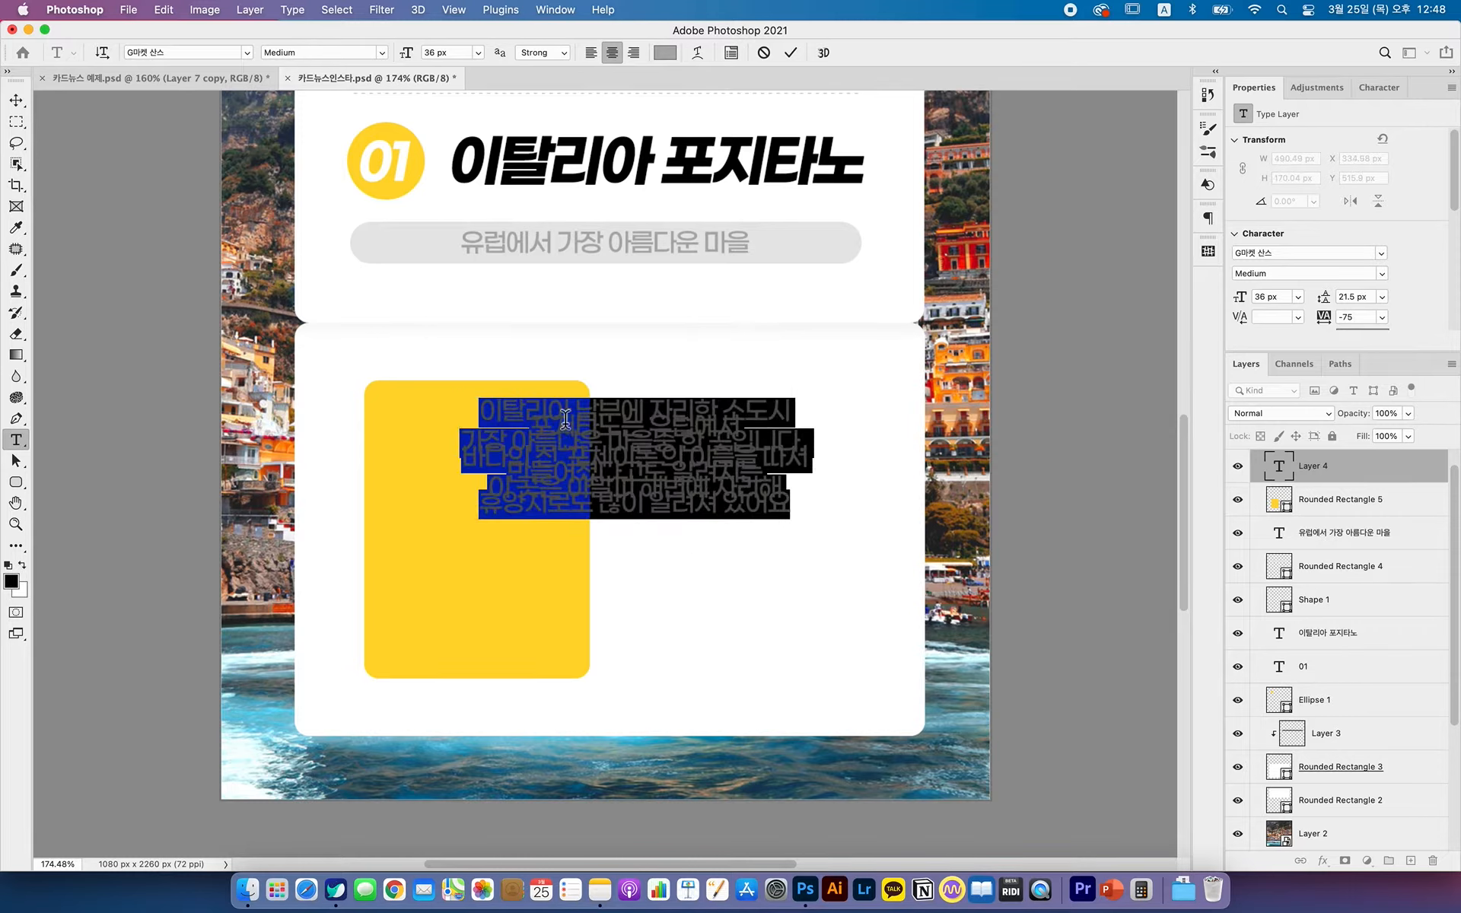
pyautogui.click(596, 60)
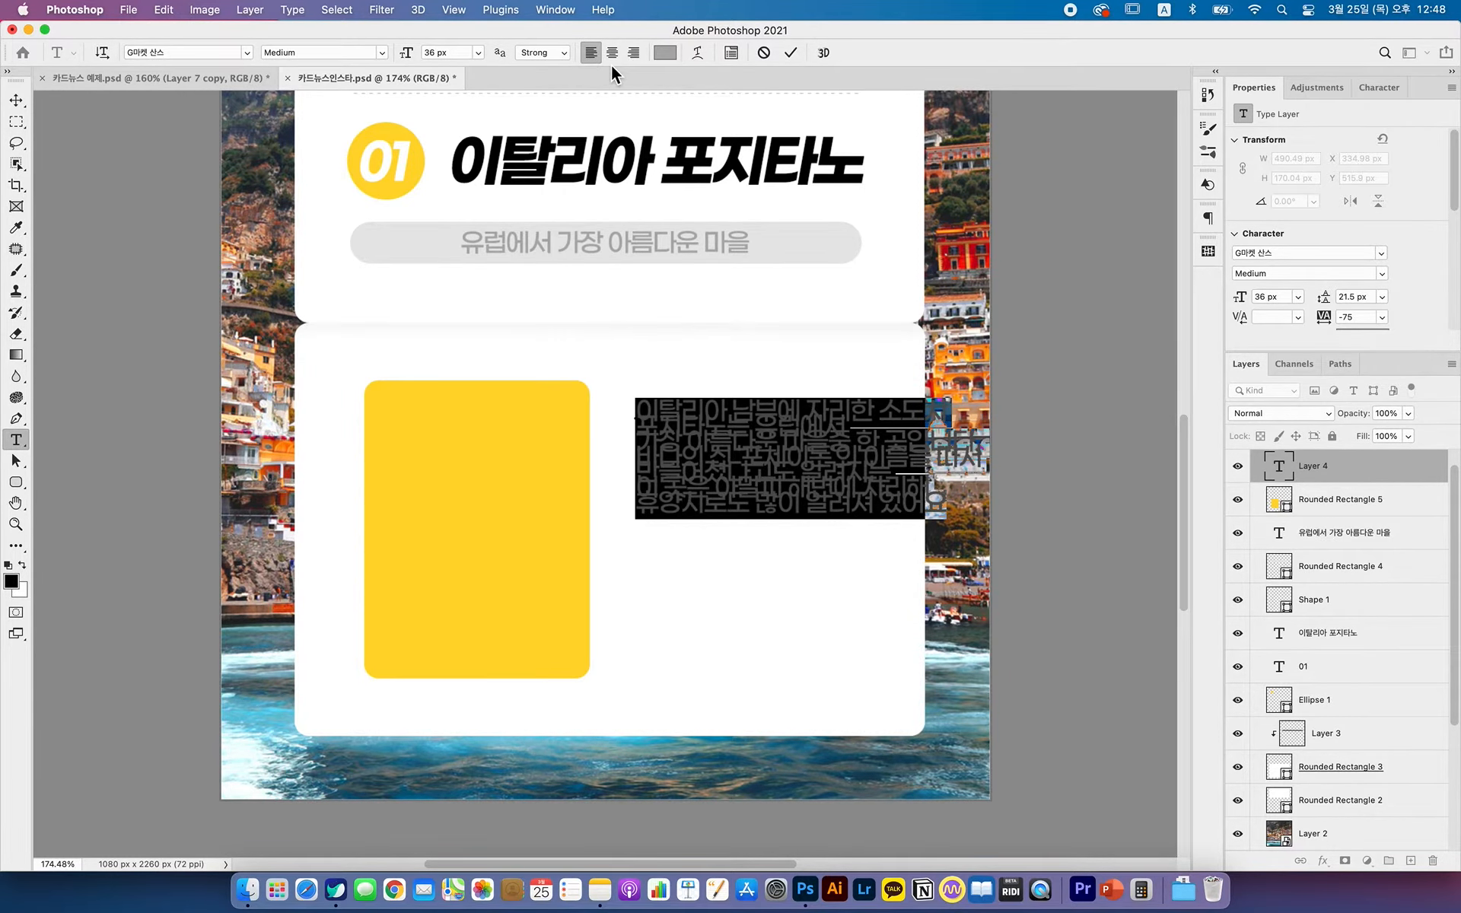
pyautogui.click(1372, 90)
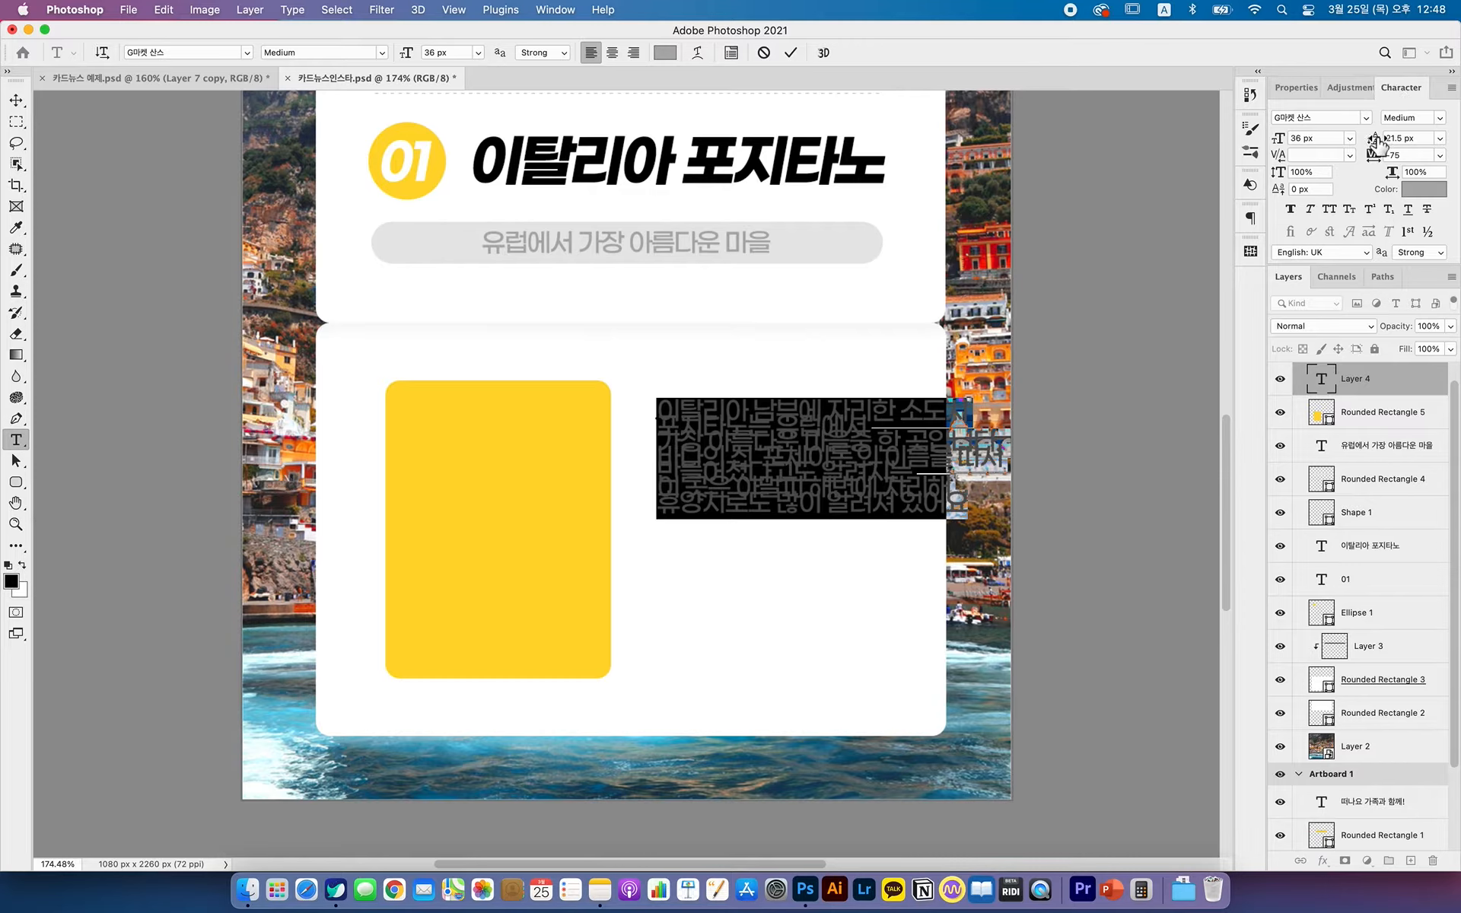
pyautogui.moveTo(1376, 142); pyautogui.dragTo(1403, 141)
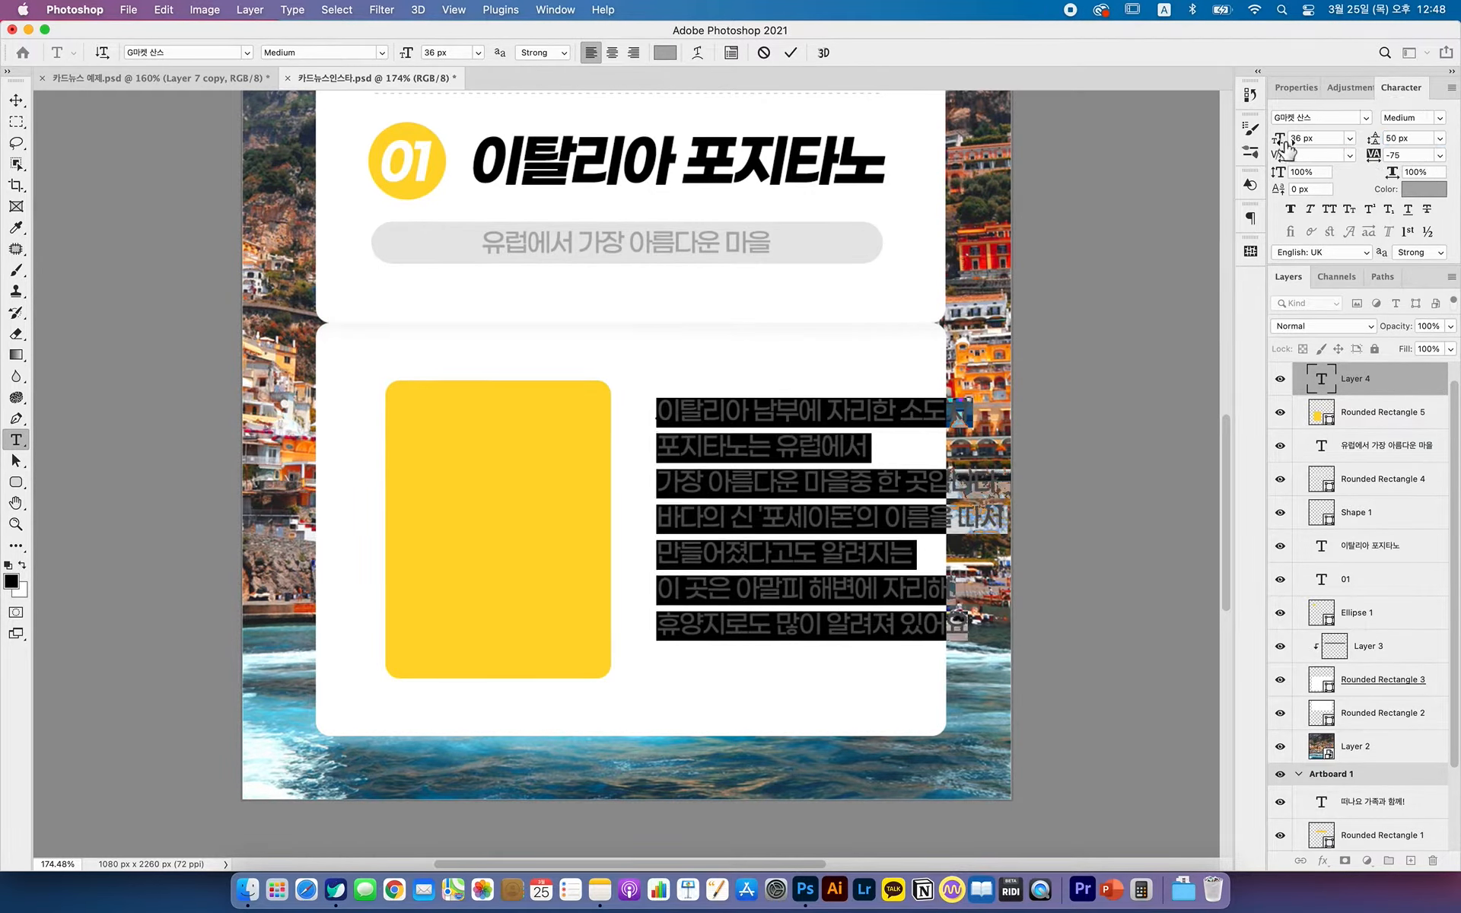
pyautogui.moveTo(1279, 146); pyautogui.dragTo(1275, 150)
pyautogui.moveTo(1384, 137); pyautogui.dragTo(1380, 146)
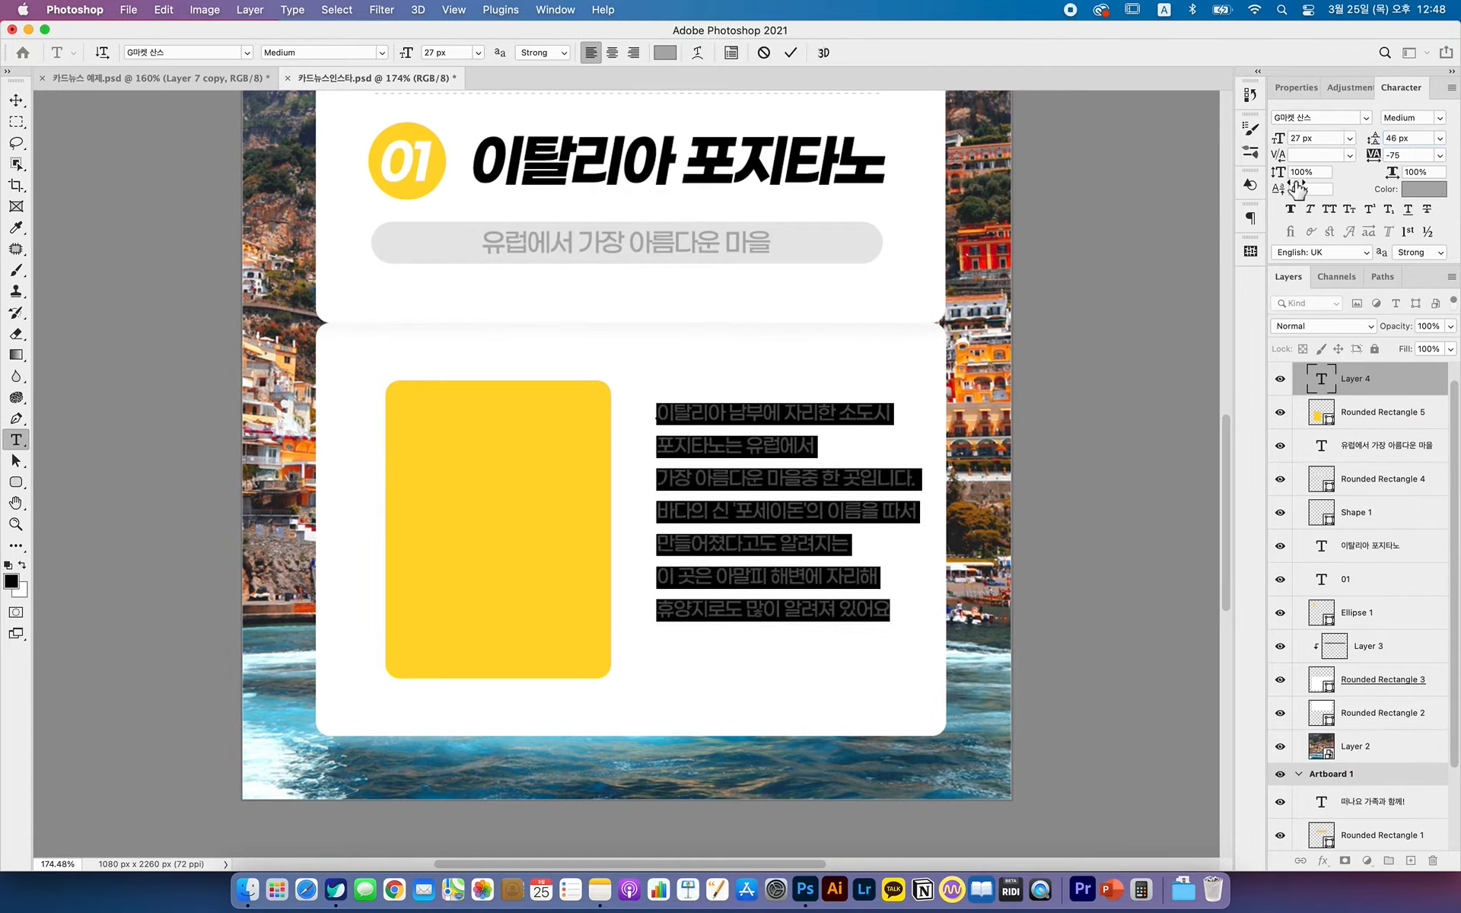
pyautogui.click(16, 100)
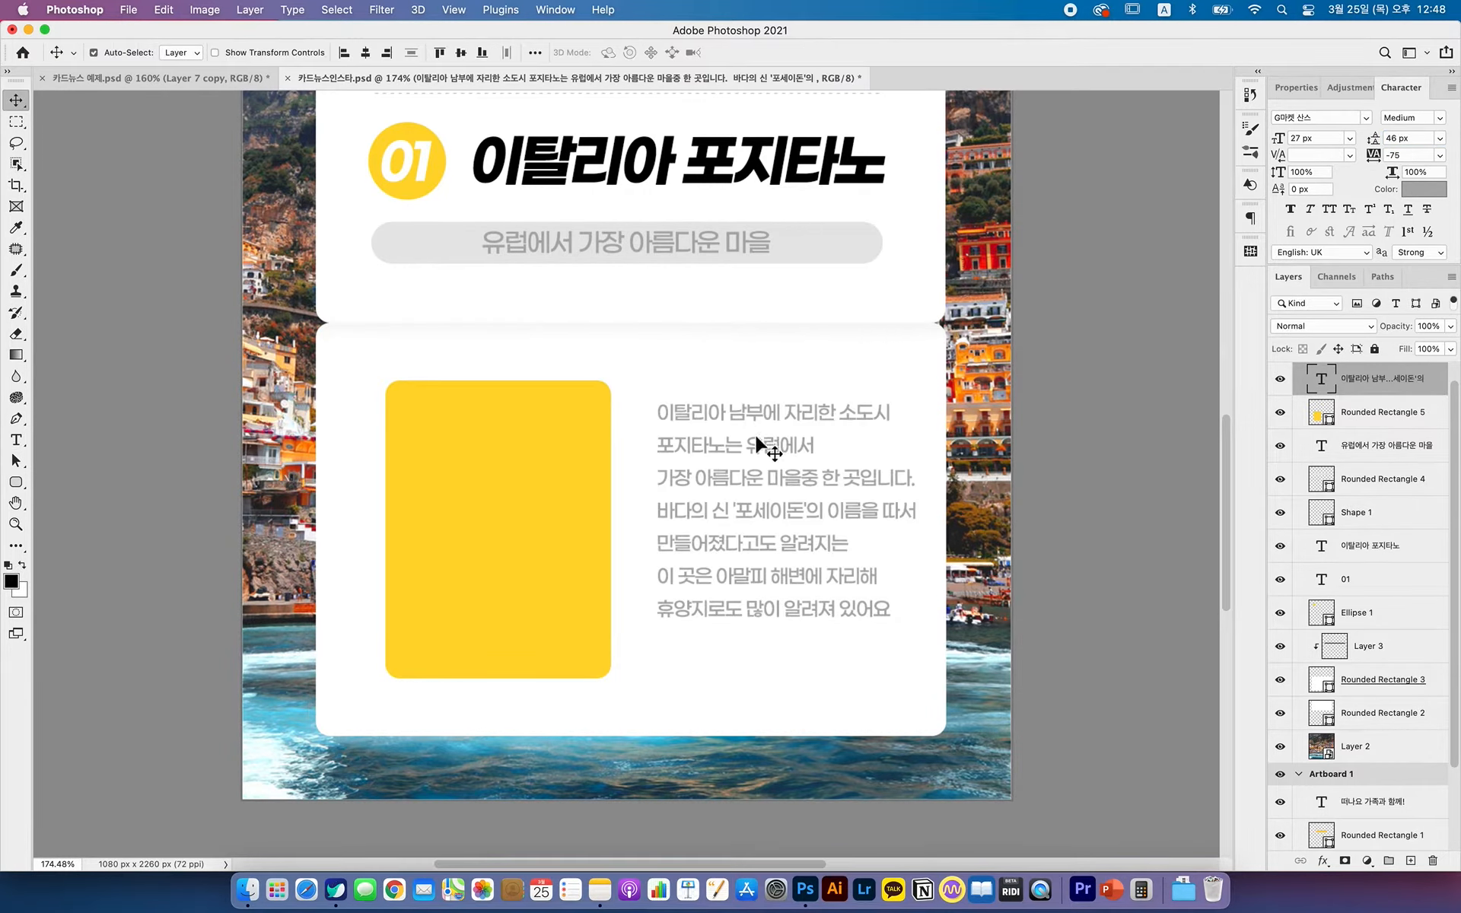
# - Move the description text slightly left and down beside the yellow rectangle and set its font weight to Light
pyautogui.moveTo(757, 453); pyautogui.dragTo(745, 464)
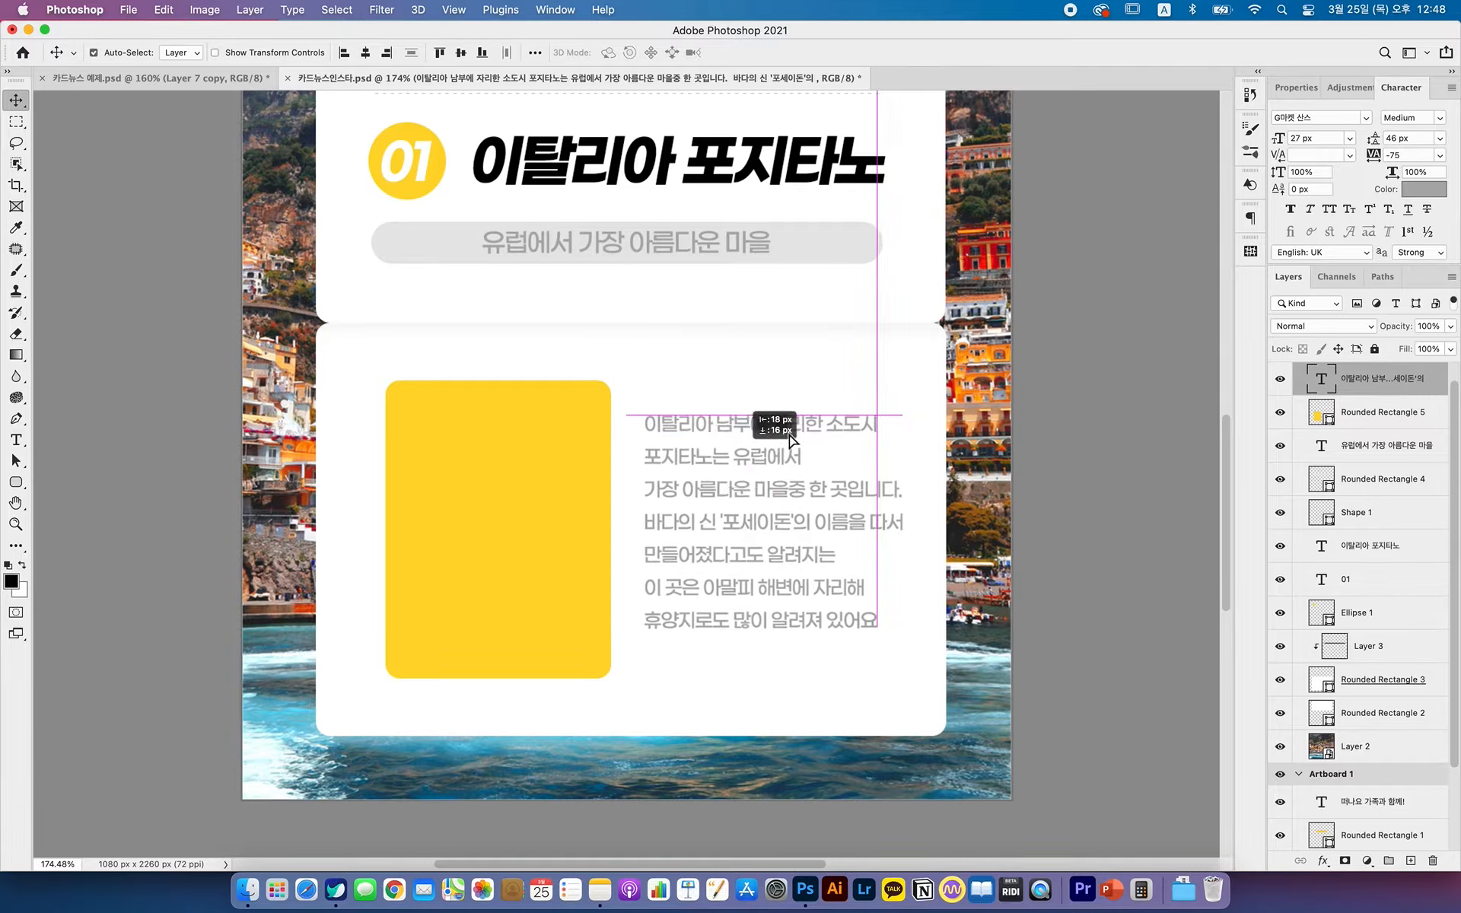
pyautogui.click(1422, 119)
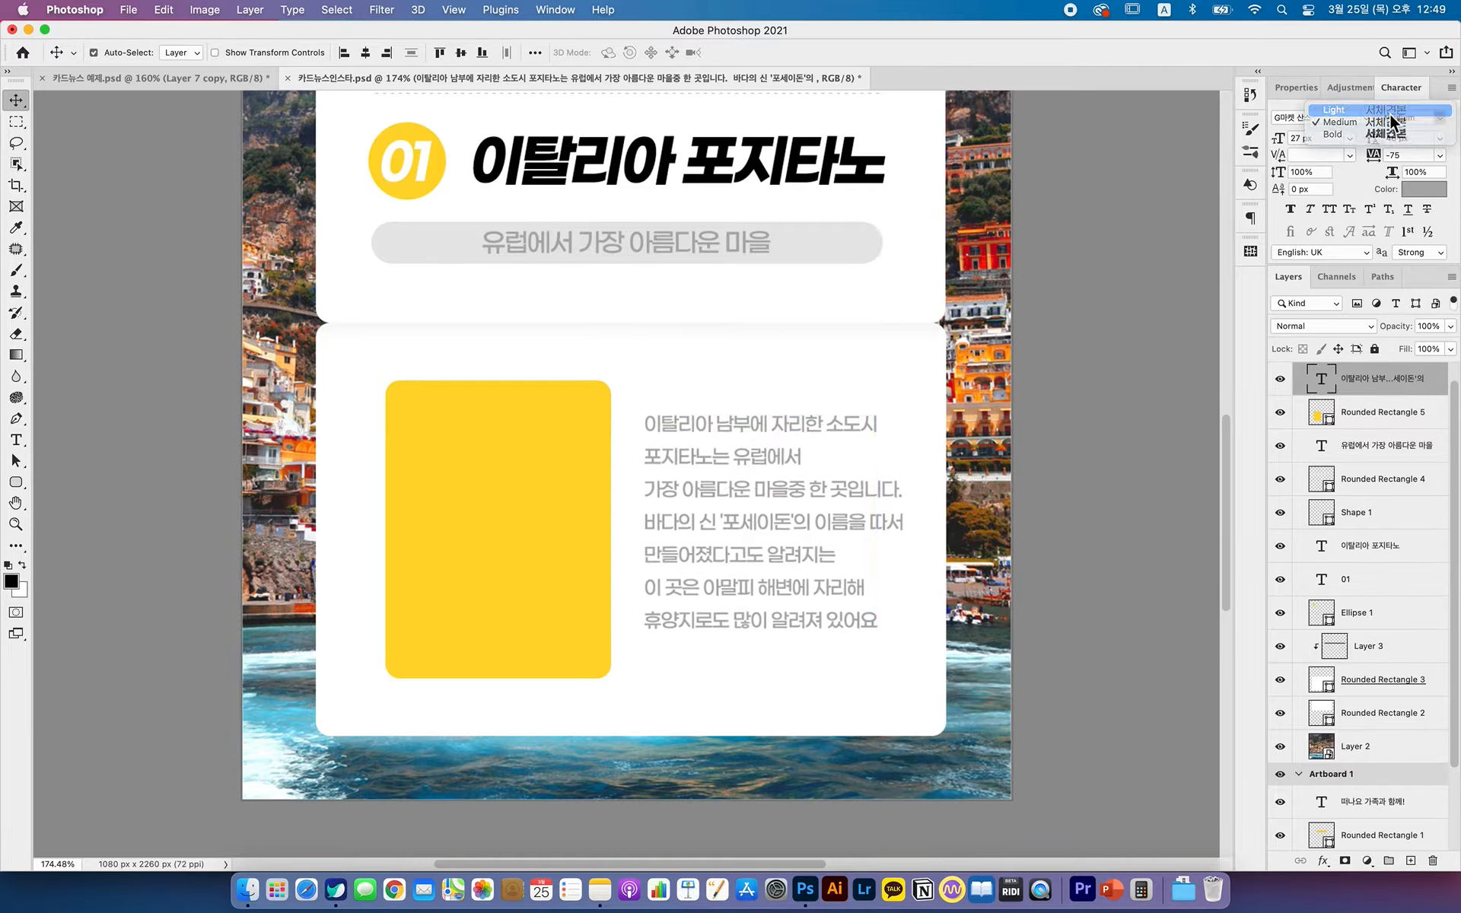
pyautogui.click(1388, 115)
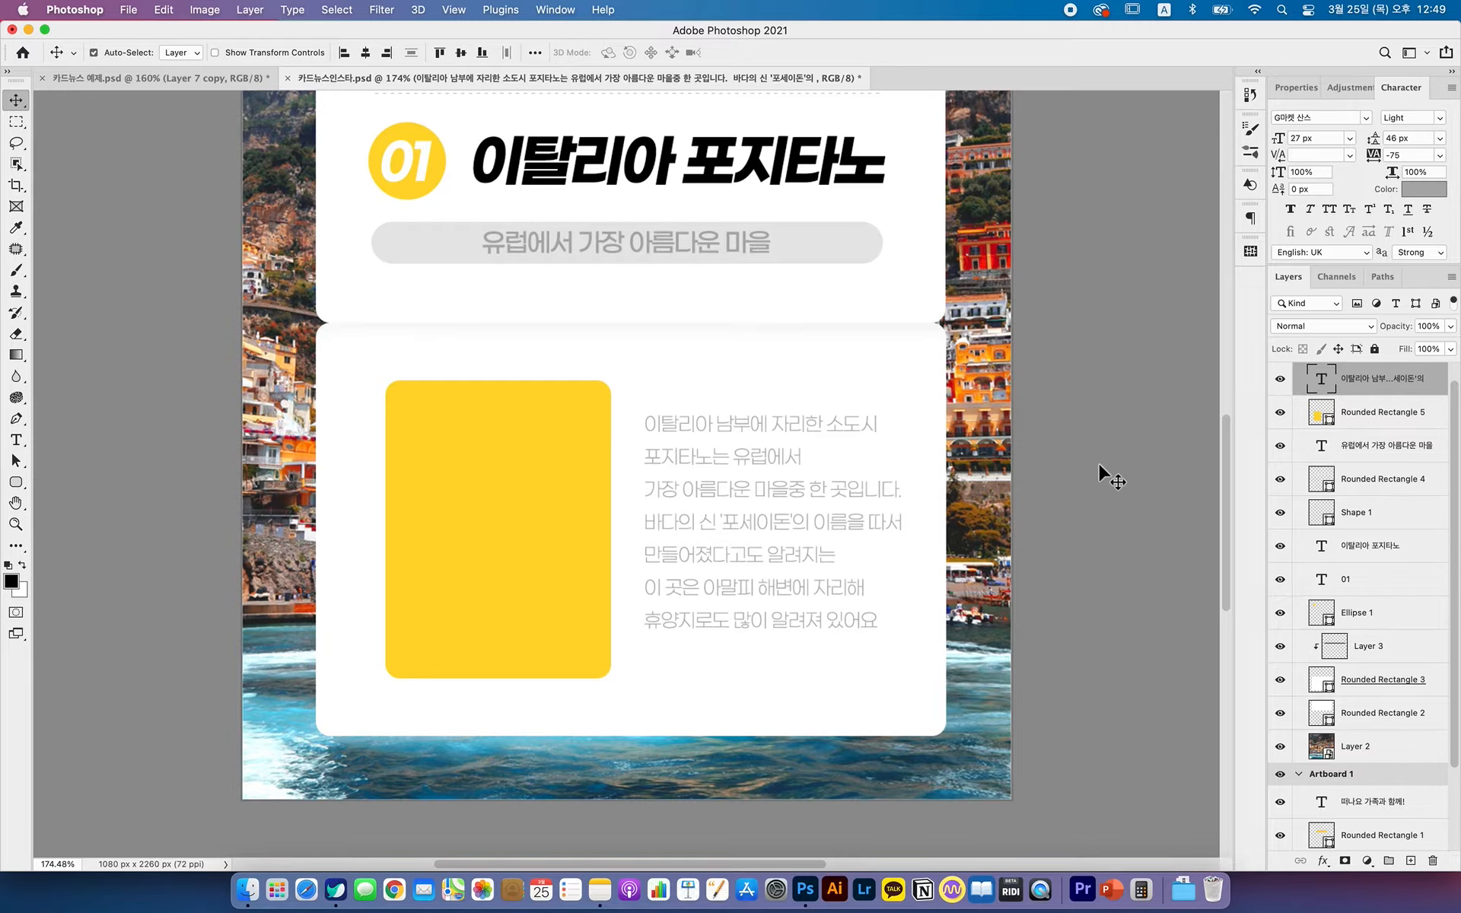
pyautogui.click(752, 493)
pyautogui.moveTo(751, 500); pyautogui.dragTo(752, 507)
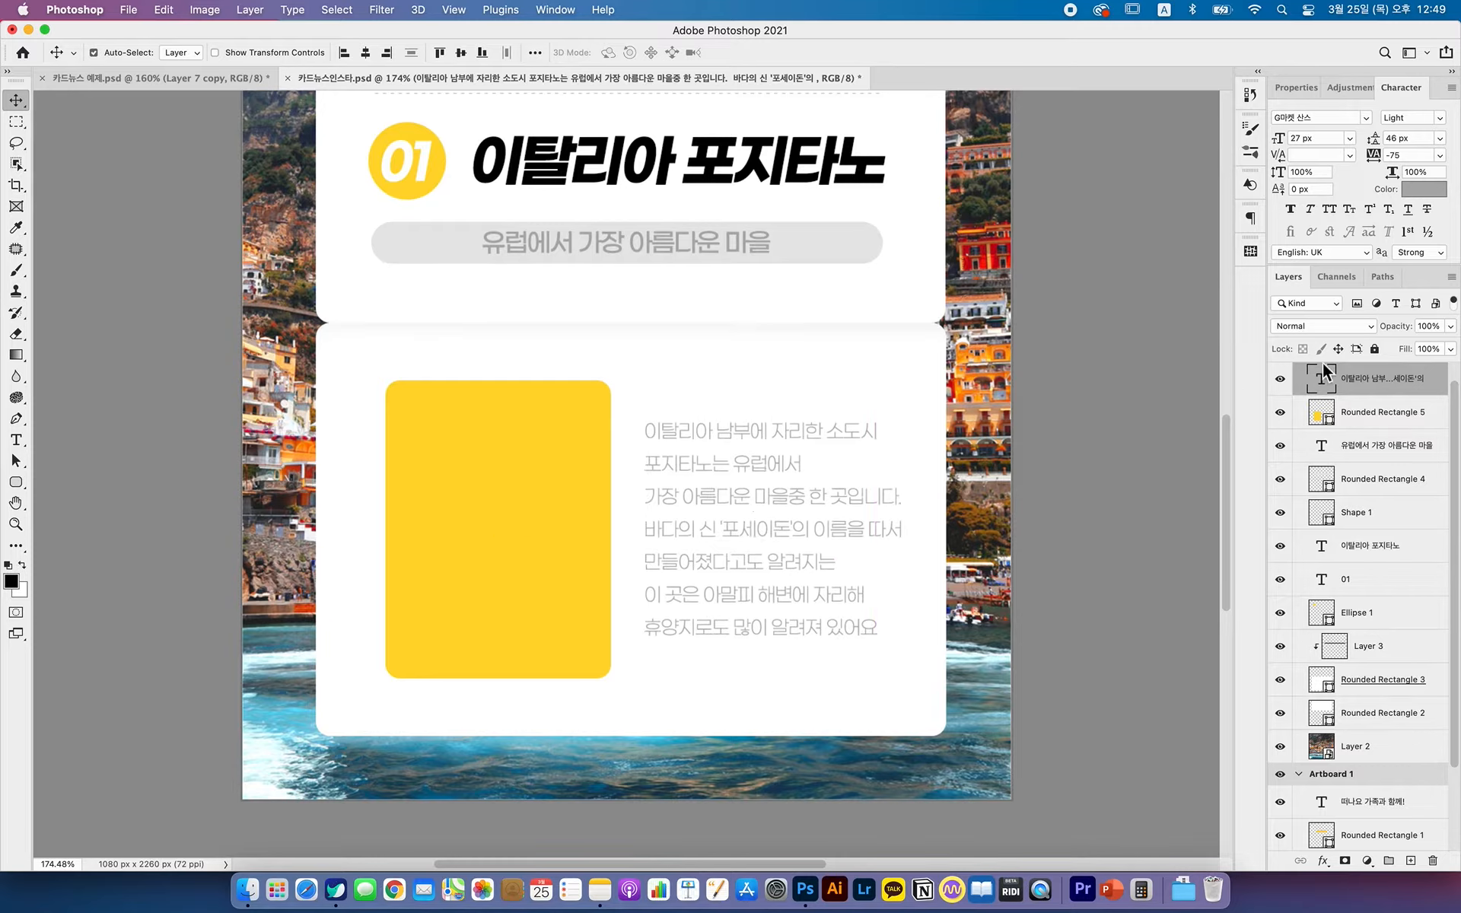
# - Change the Positano description text's color to dark gray #5e5e5e
pyautogui.click(1429, 190)
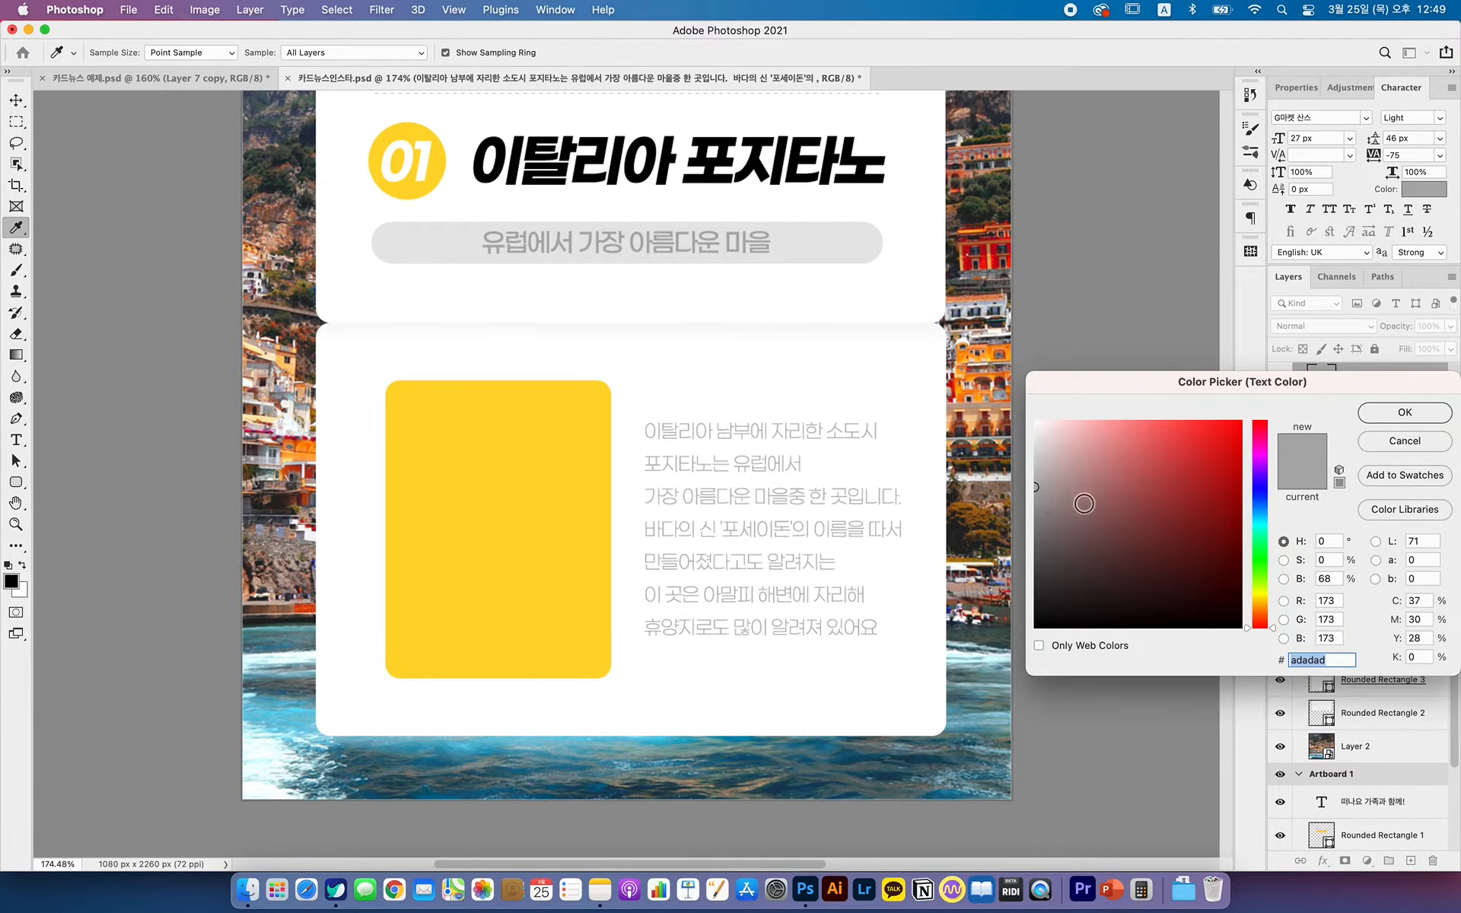
pyautogui.moveTo(1084, 503); pyautogui.dragTo(930, 531)
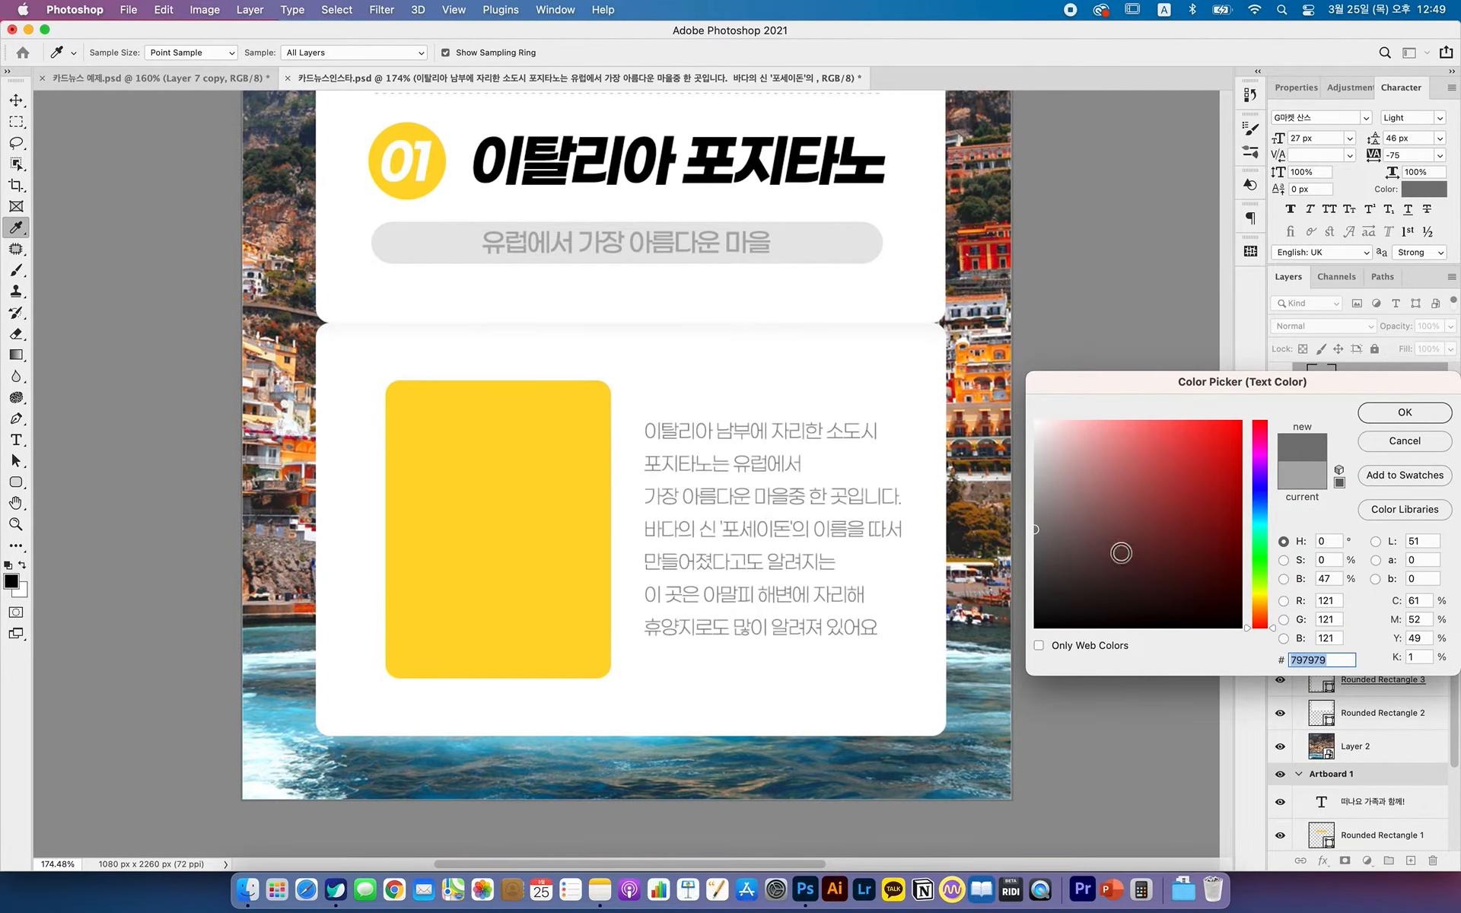
pyautogui.moveTo(1122, 549); pyautogui.dragTo(1007, 556)
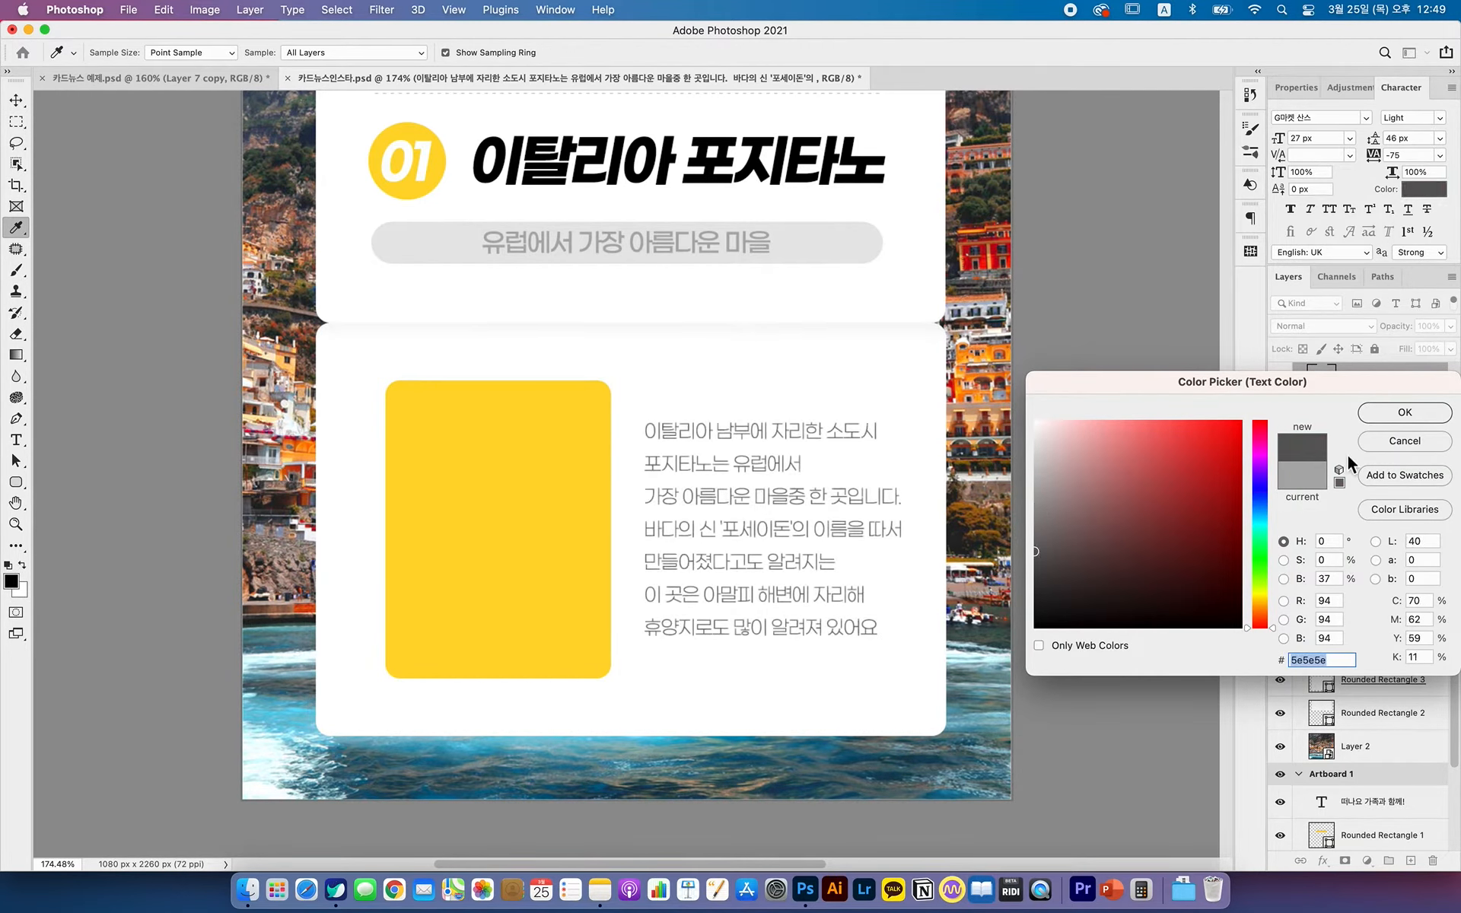
pyautogui.click(1379, 418)
# - Copy the Positano photo from the Unsplash page in the browser and paste it into Photoshop directly above the yellow rounded rectangle
pyautogui.click(542, 519)
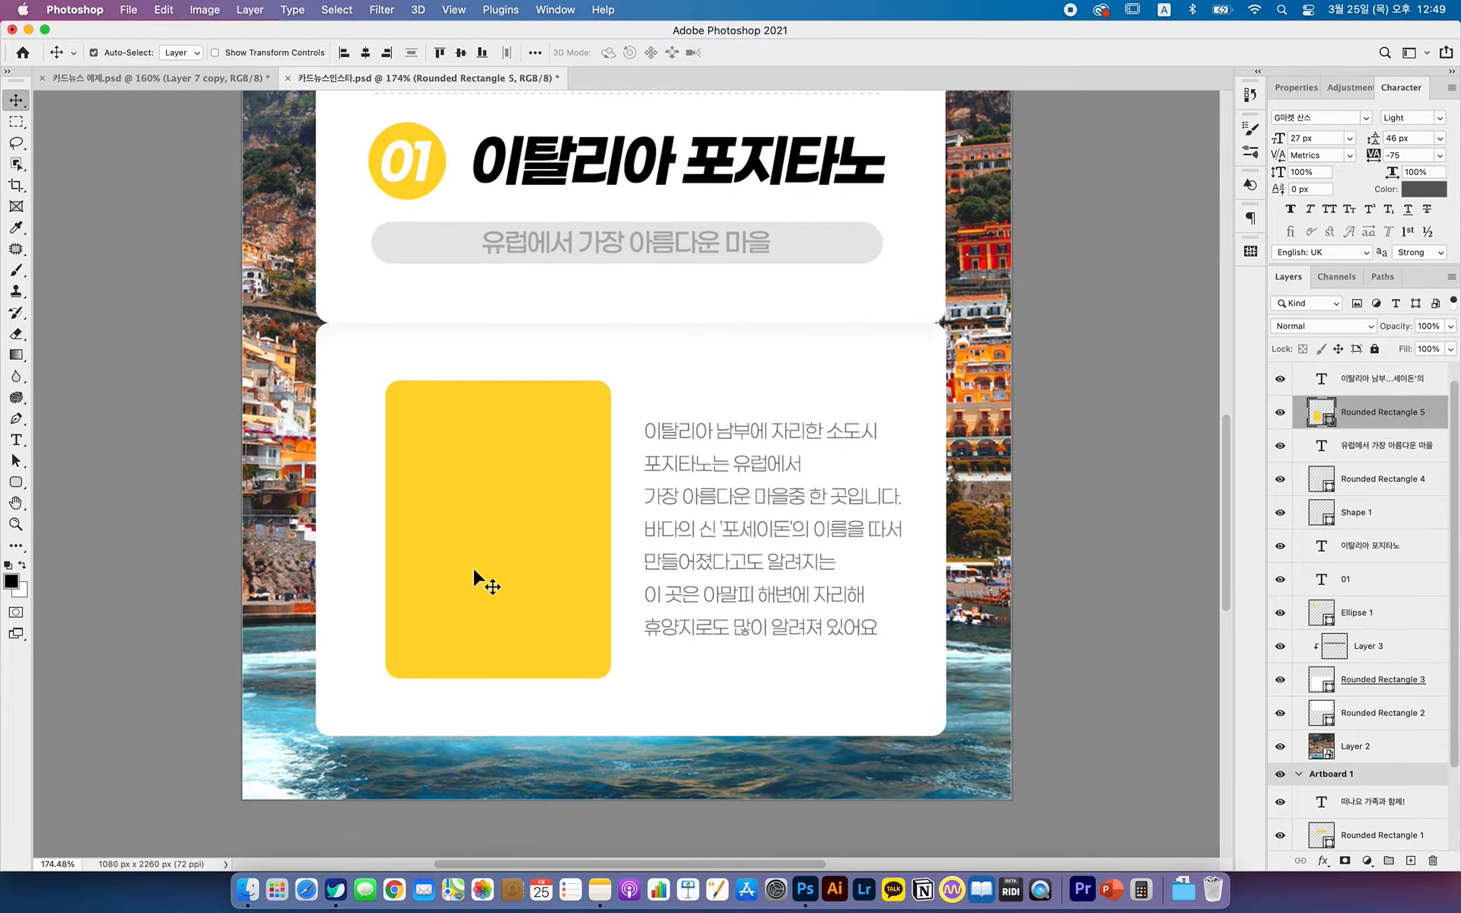
pyautogui.click(476, 516)
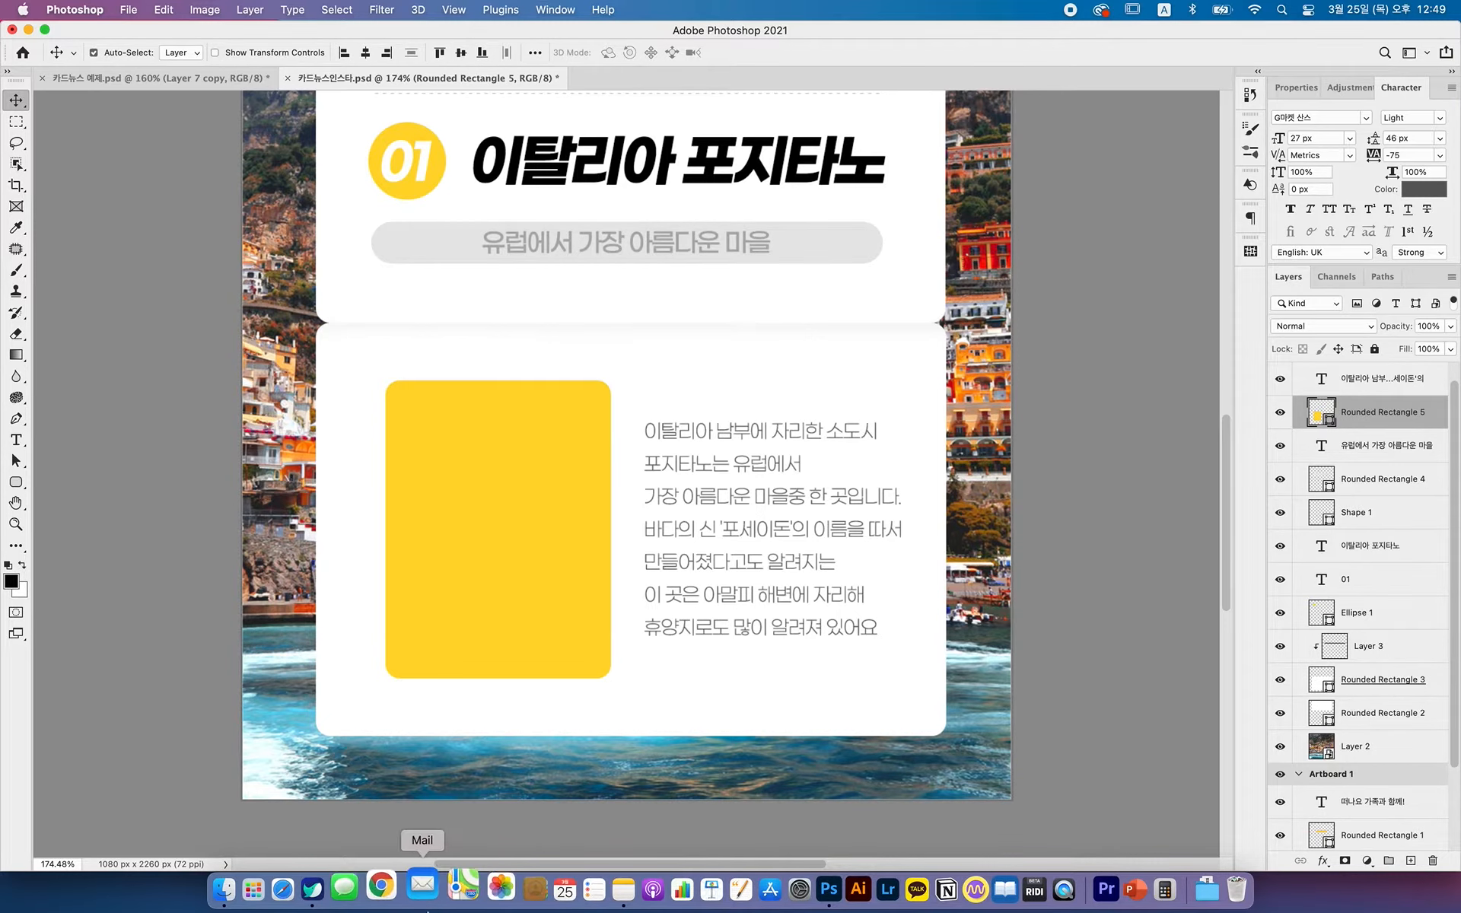
pyautogui.click(345, 898)
pyautogui.rightClick(634, 562)
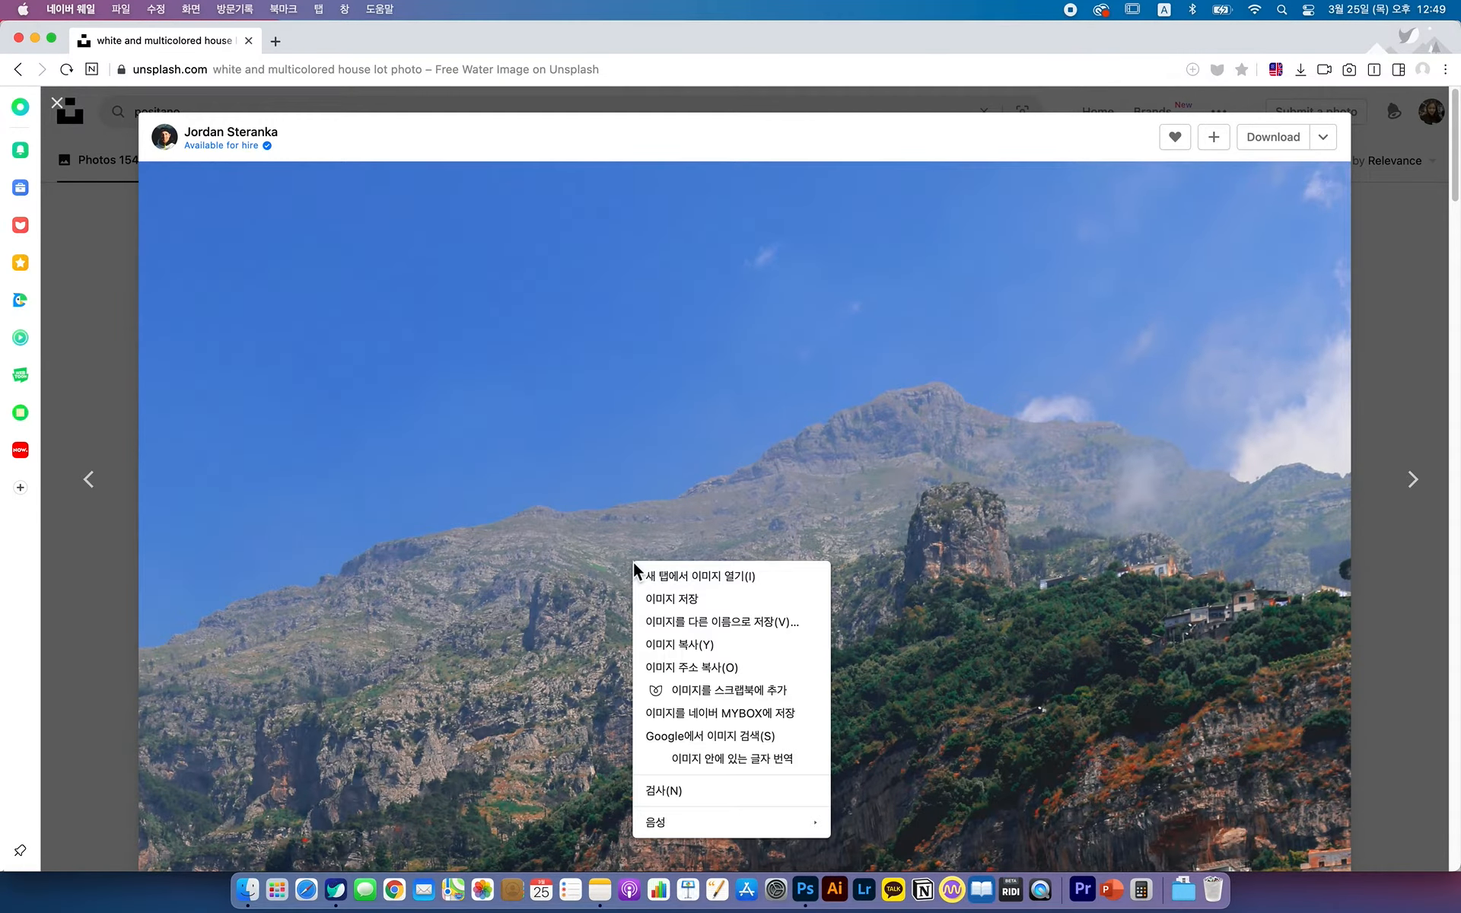
pyautogui.click(672, 643)
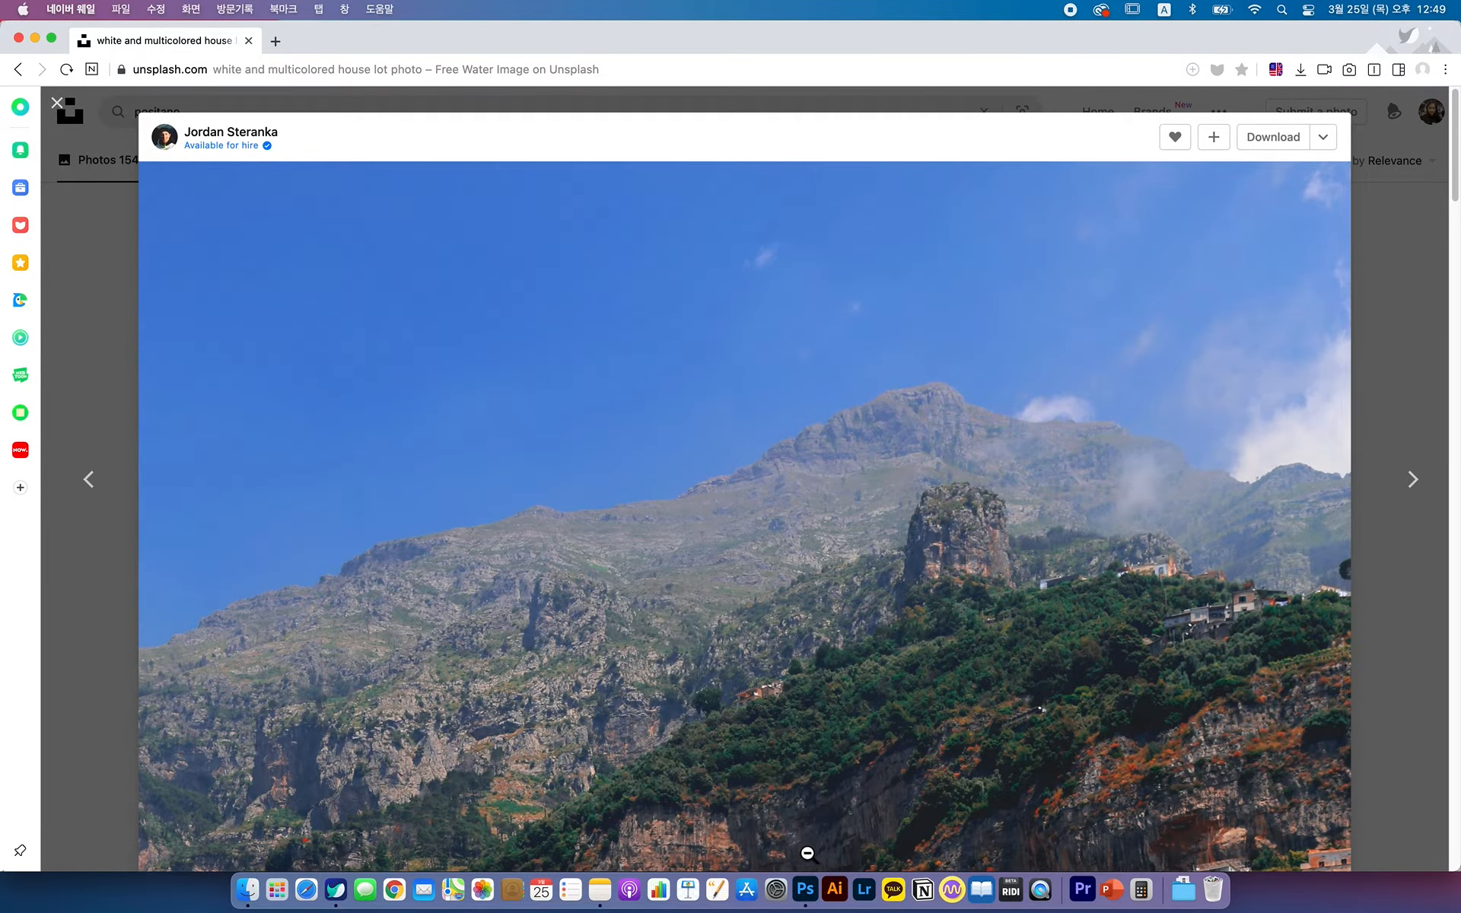
pyautogui.click(807, 890)
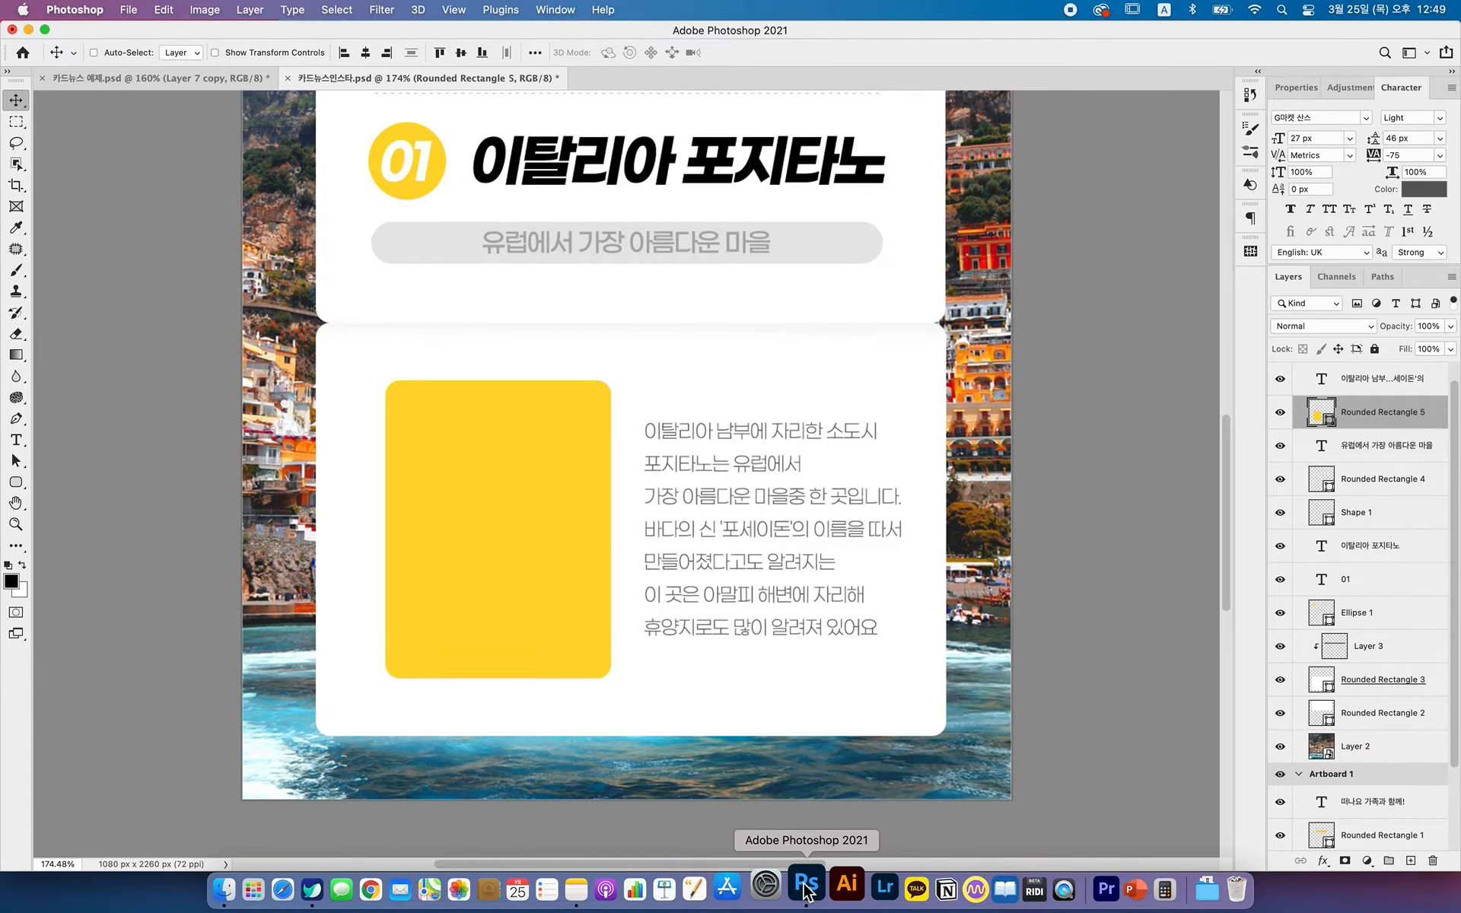
pyautogui.press('super+v')
# - Convert the pasted Positano photo layer to a Smart Object
pyautogui.click(1361, 461)
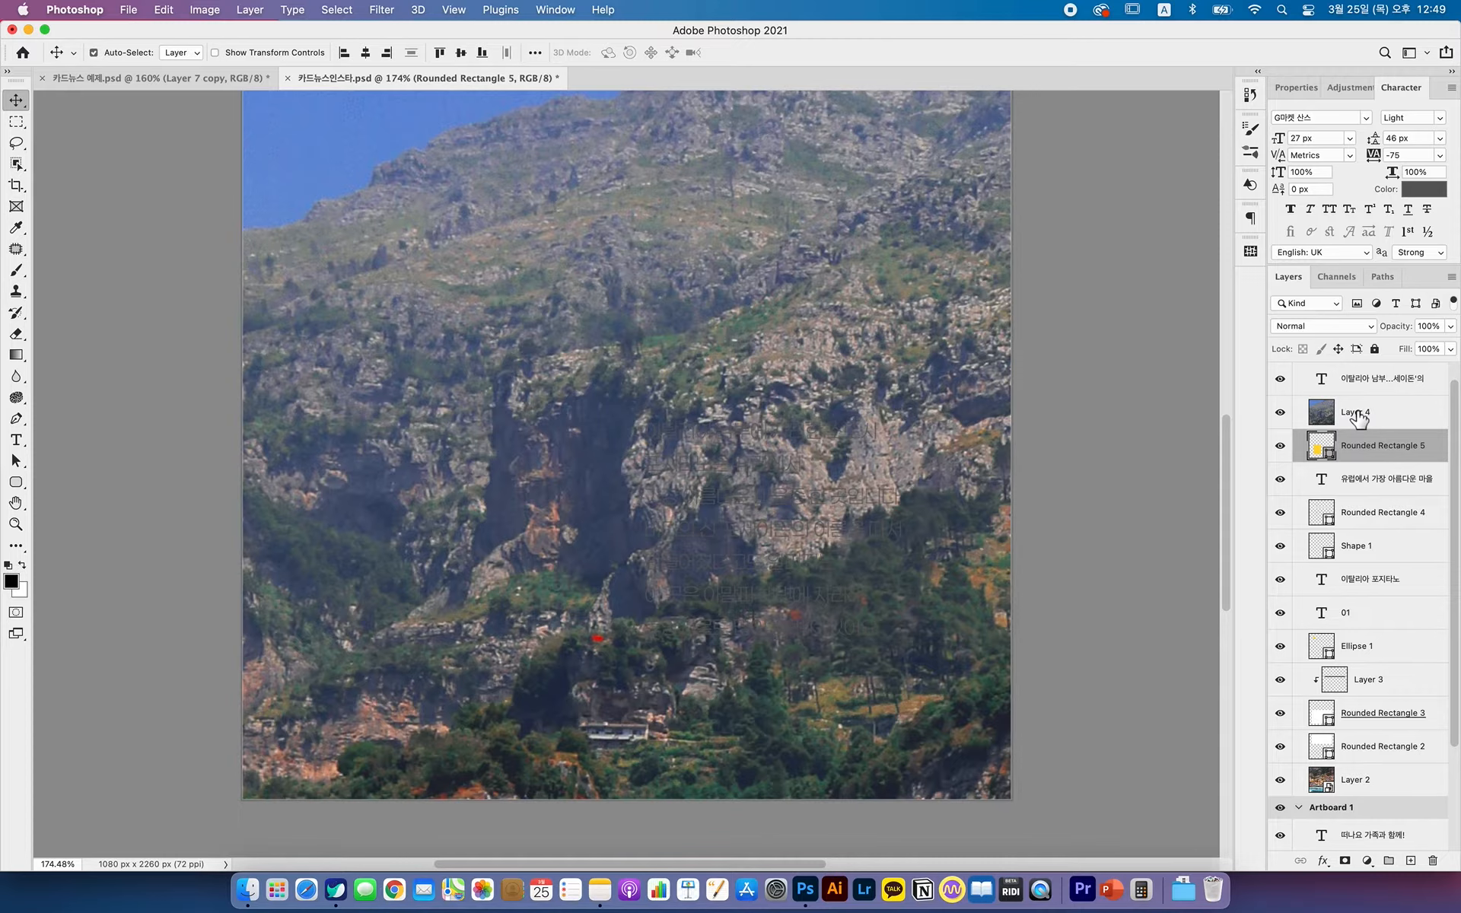
pyautogui.click(1358, 417)
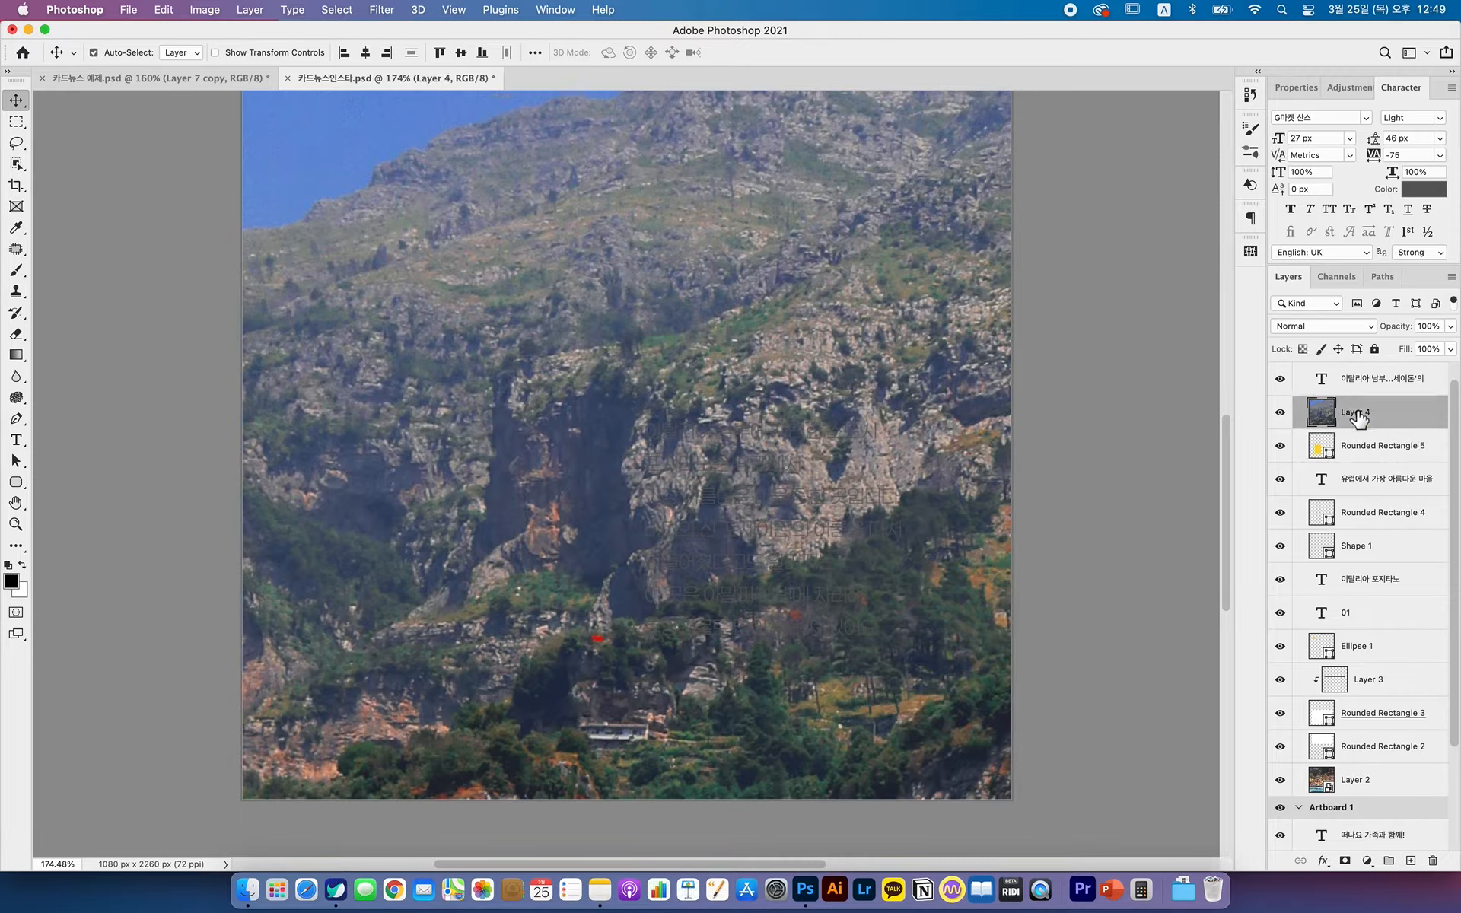
pyautogui.rightClick(1393, 416)
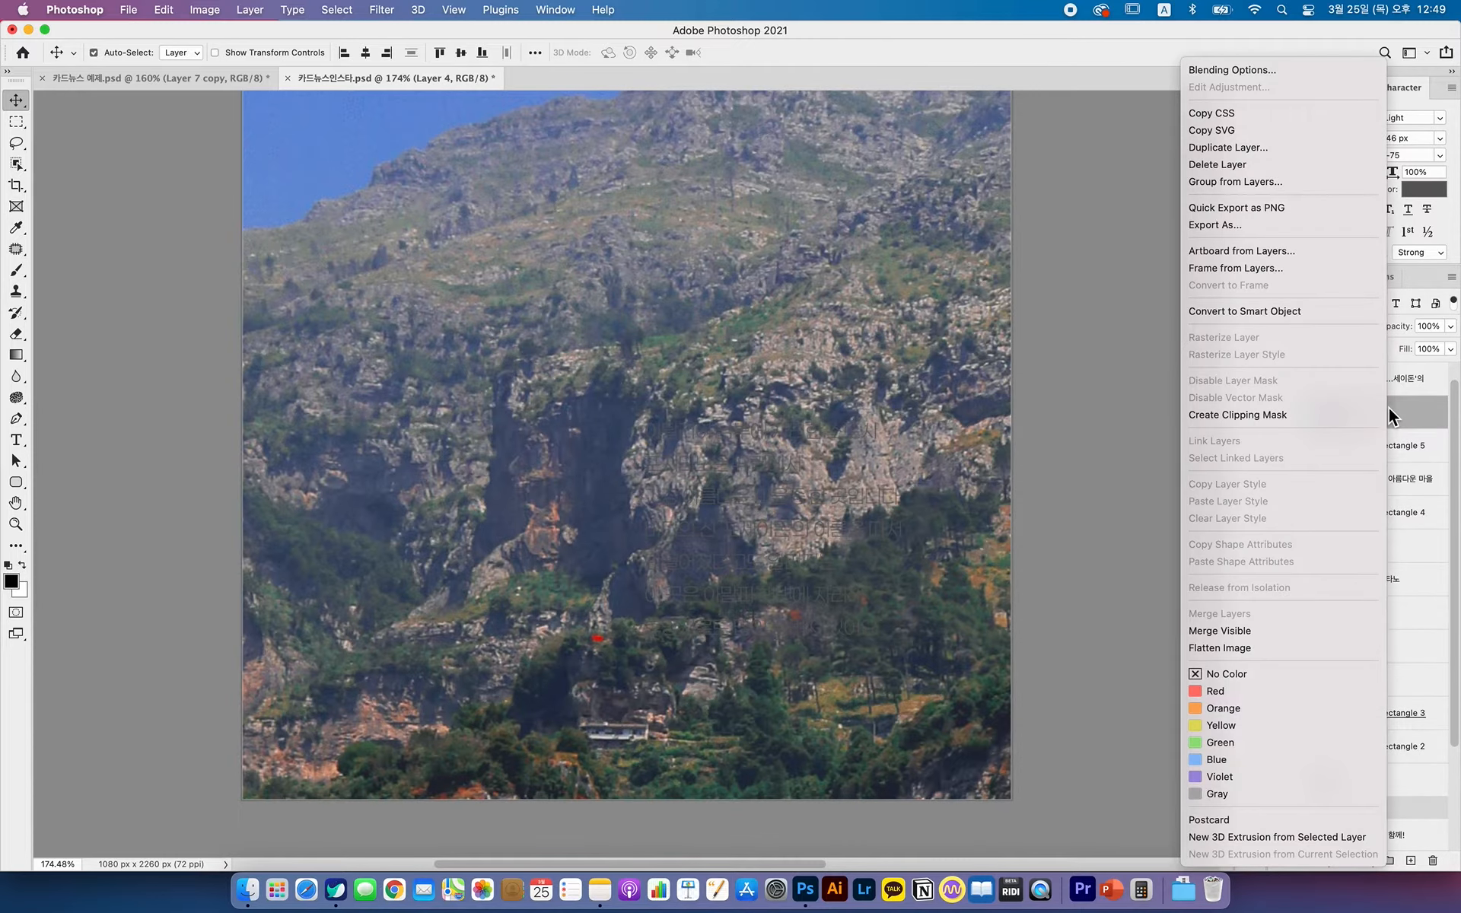
pyautogui.click(1291, 317)
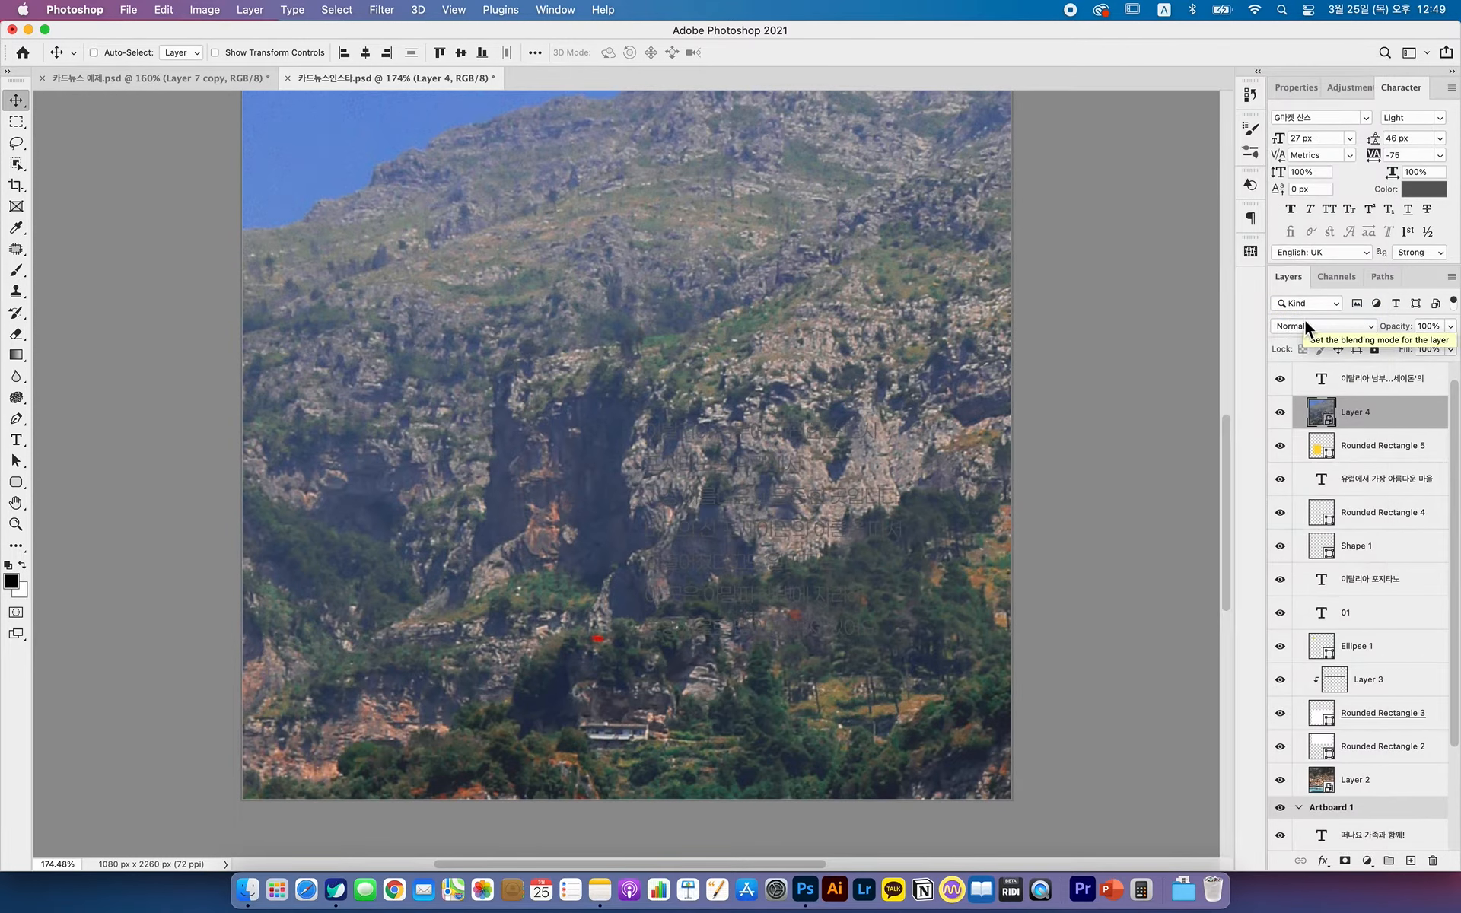
# - Scale the oversized photo down to roughly half the artboard's width and place it over the yellow rounded rectangle
pyautogui.press('super+t')
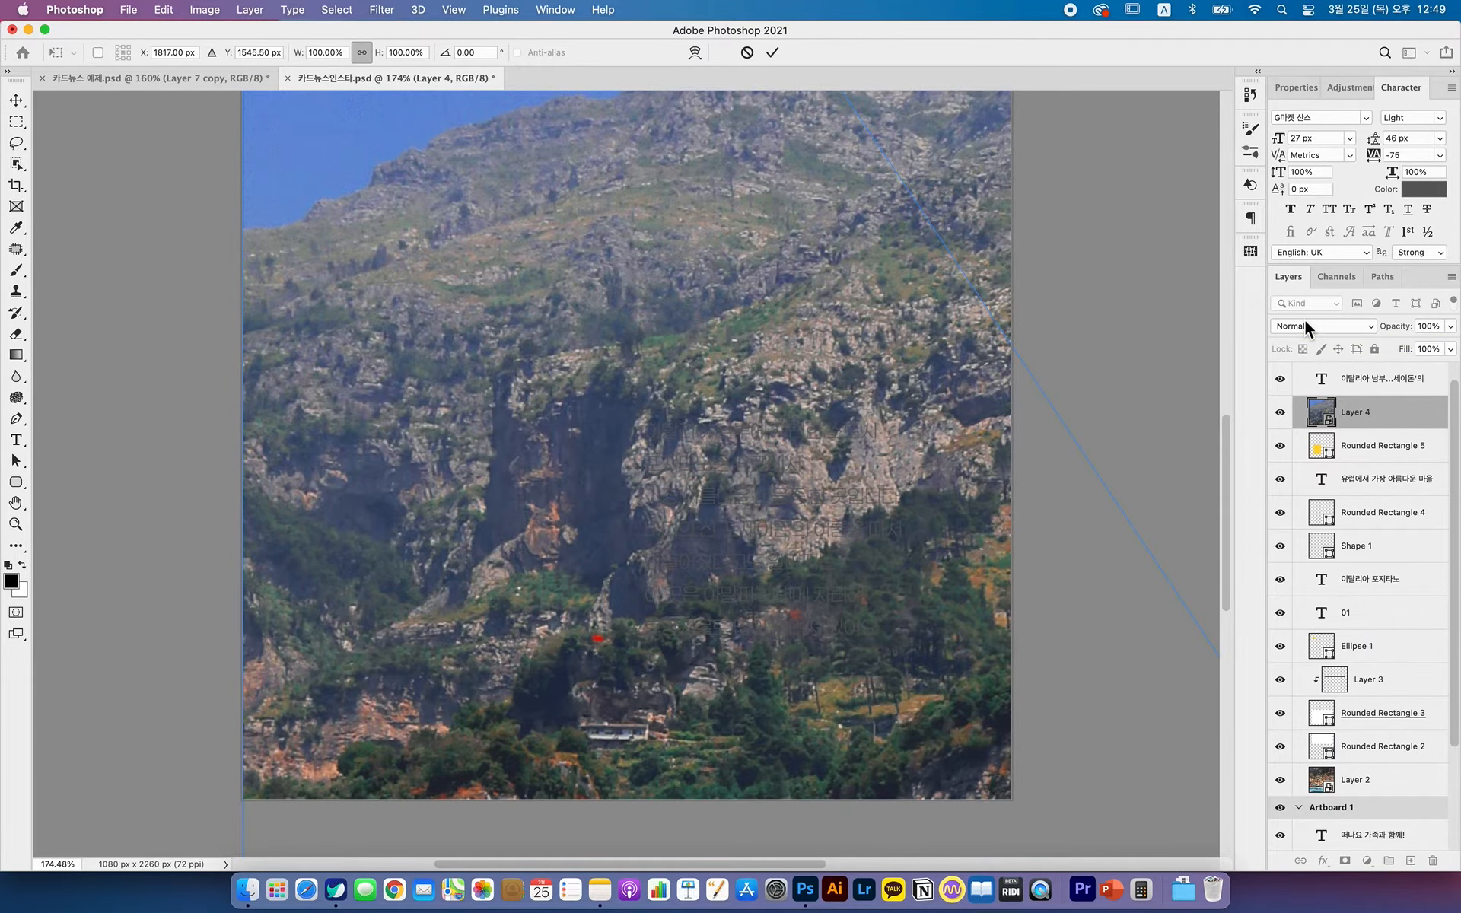
pyautogui.scroll(-6, 972, 457)
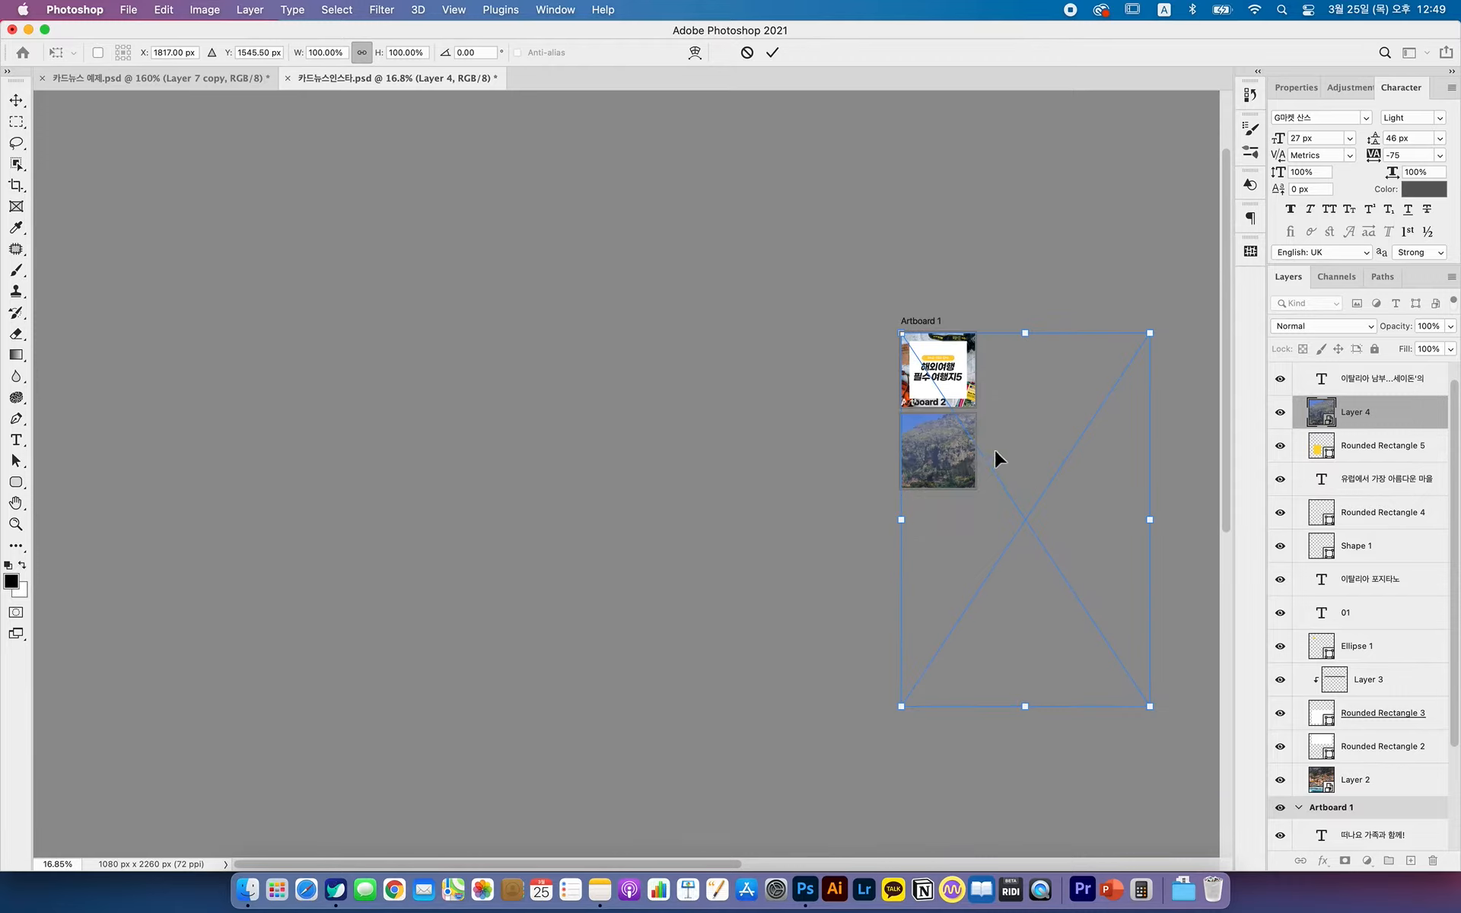
pyautogui.moveTo(994, 449); pyautogui.dragTo(893, 401)
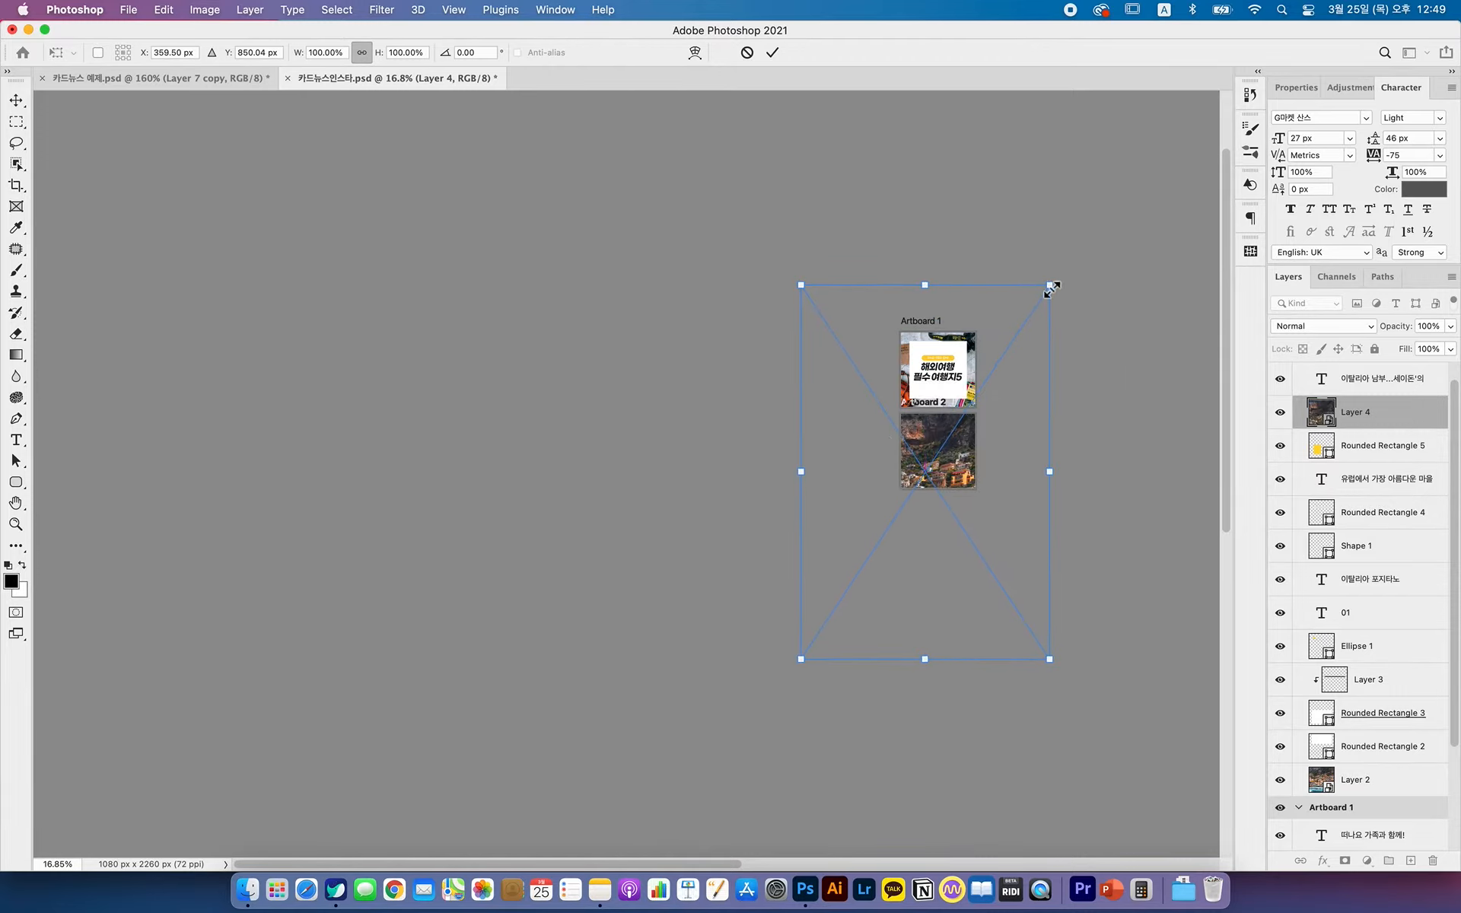
pyautogui.moveTo(1052, 286); pyautogui.dragTo(1103, 460)
pyautogui.press('Return')
pyautogui.press('z')
pyautogui.press('v')
pyautogui.moveTo(668, 445); pyautogui.dragTo(675, 325)
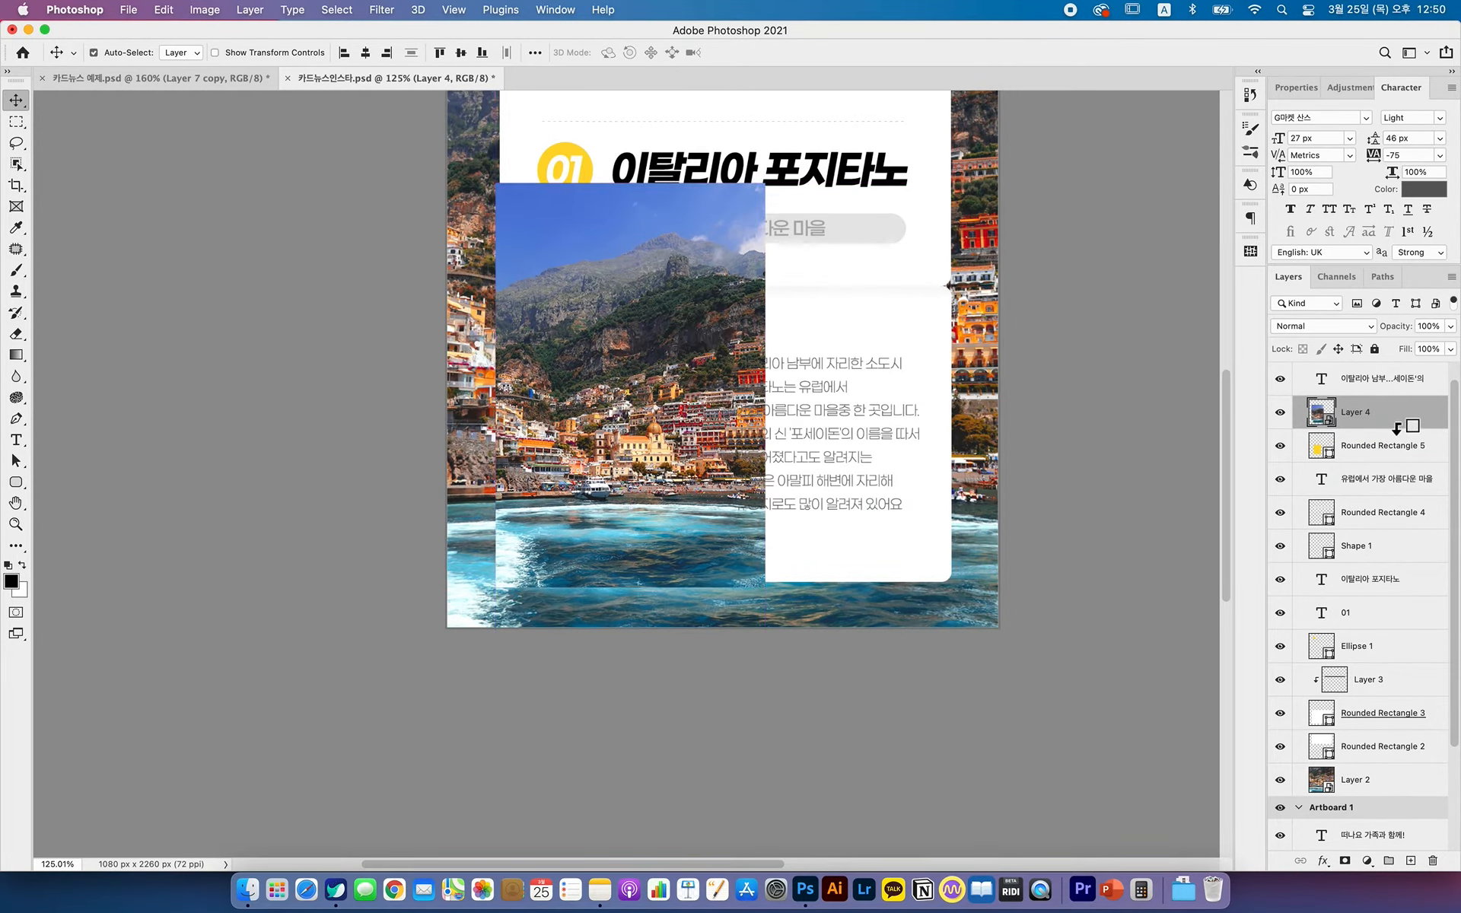
# - Clip the photo to the yellow rounded rectangle and shift it slightly up and right inside the frame
pyautogui.click(1280, 412)
pyautogui.click(1280, 446)
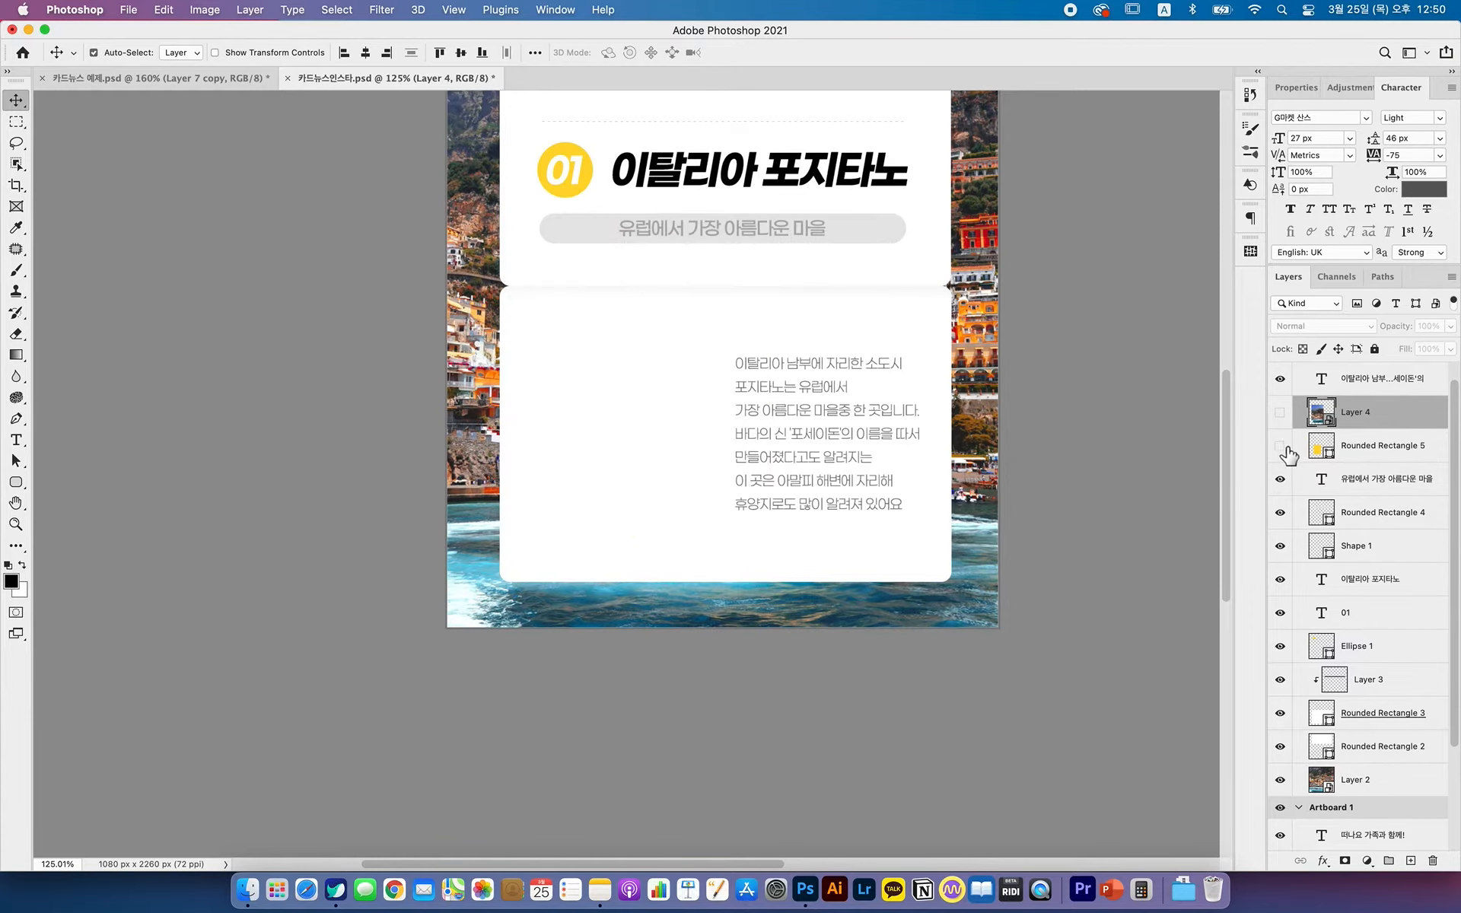
pyautogui.click(1280, 446)
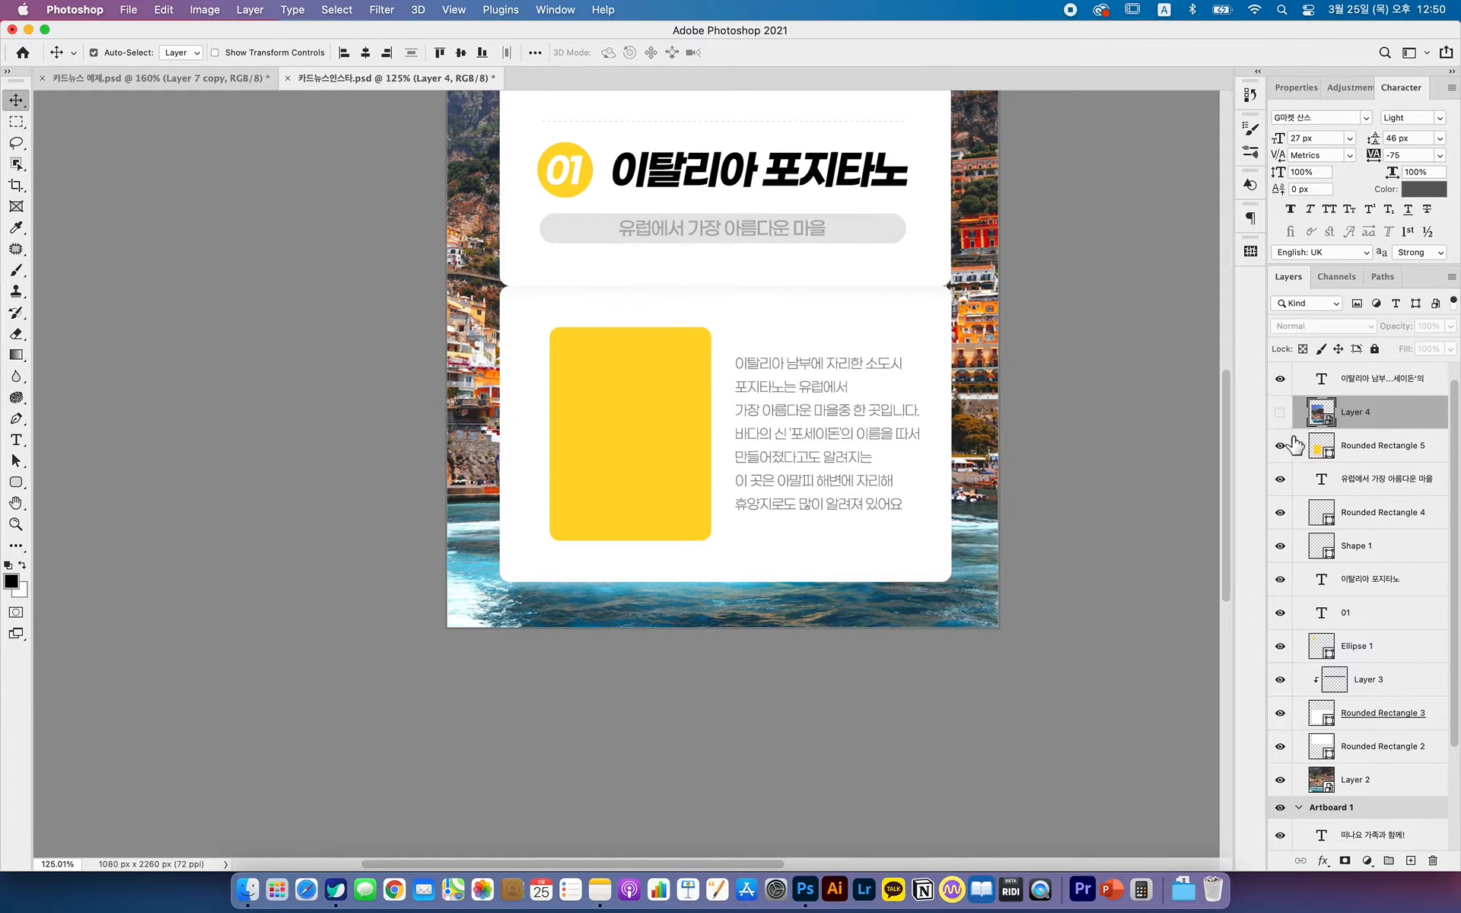
pyautogui.click(1280, 412)
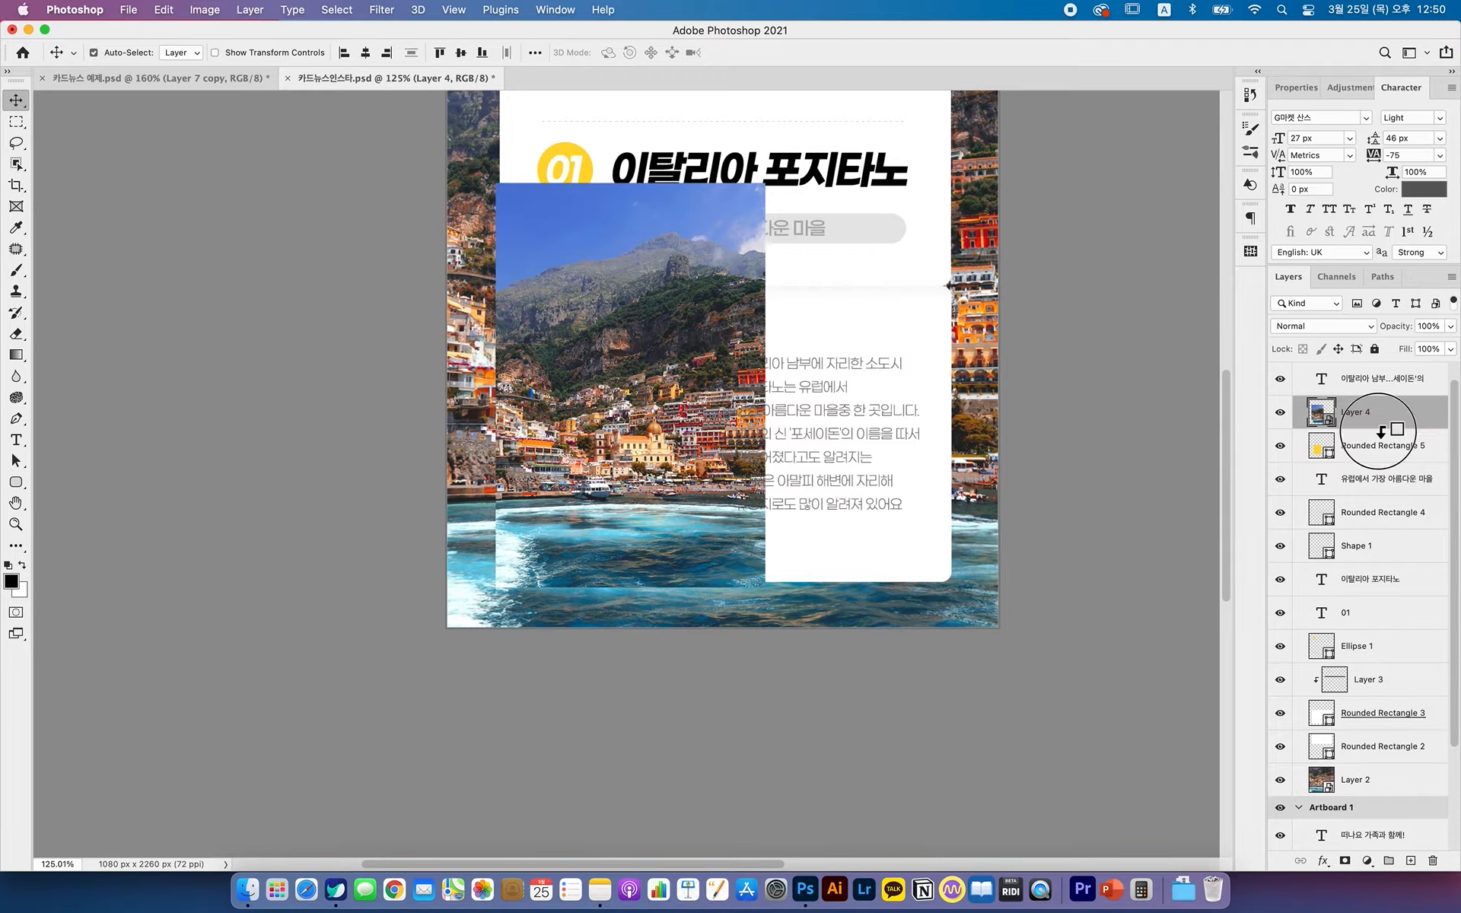
pyautogui.keyDown('alt'); pyautogui.click(1386, 428); pyautogui.keyUp('alt')
pyautogui.moveTo(641, 439); pyautogui.dragTo(656, 422)
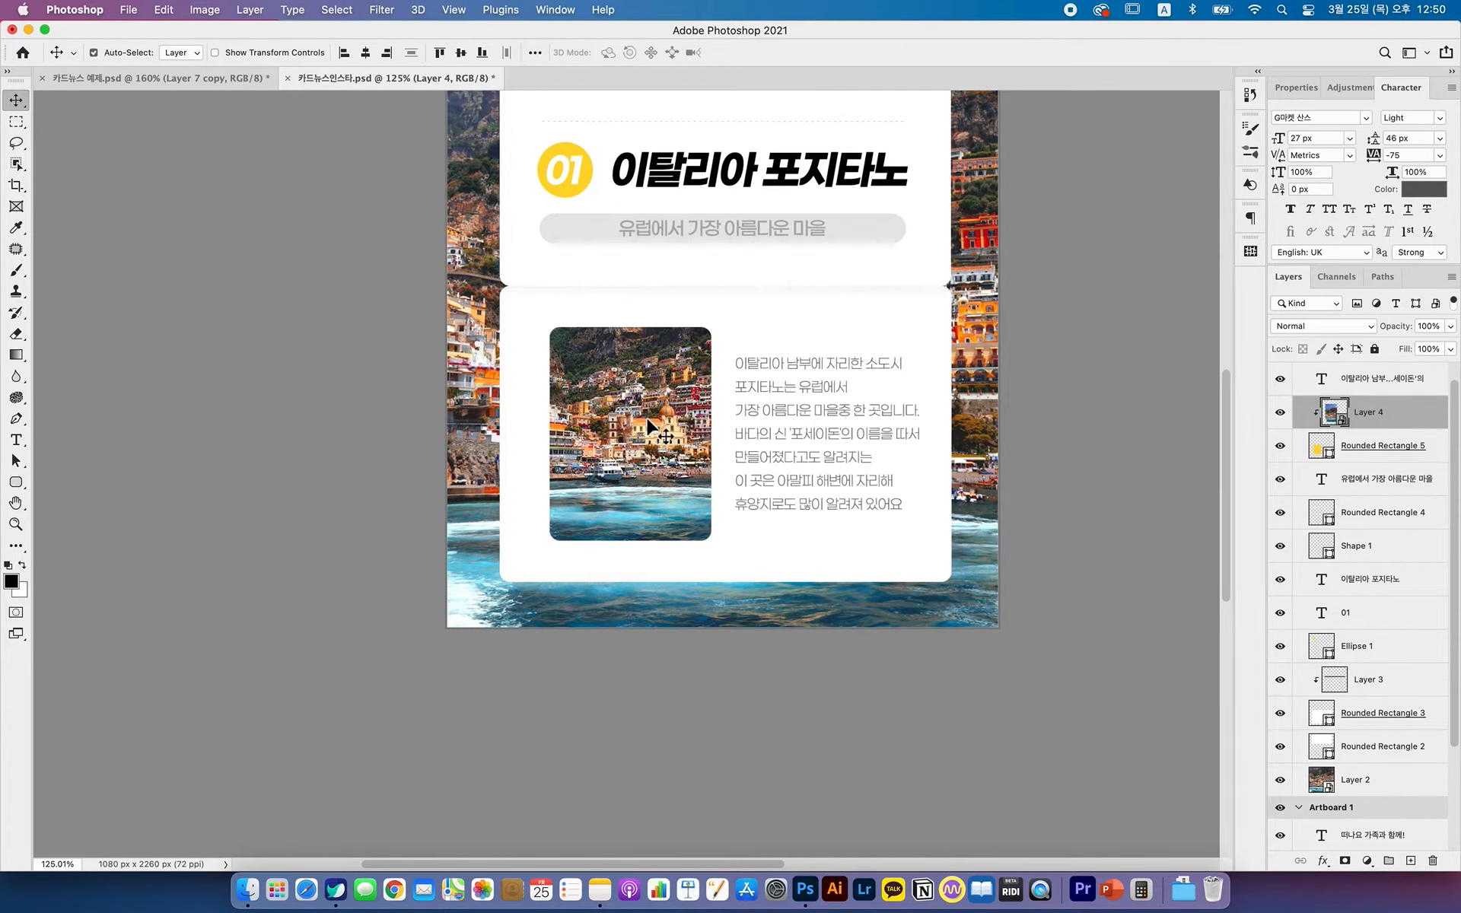
# - Shrink the clipped photo further and reposition it so the sky, hillside town and sea fill the rounded frame
pyautogui.press('super+t')
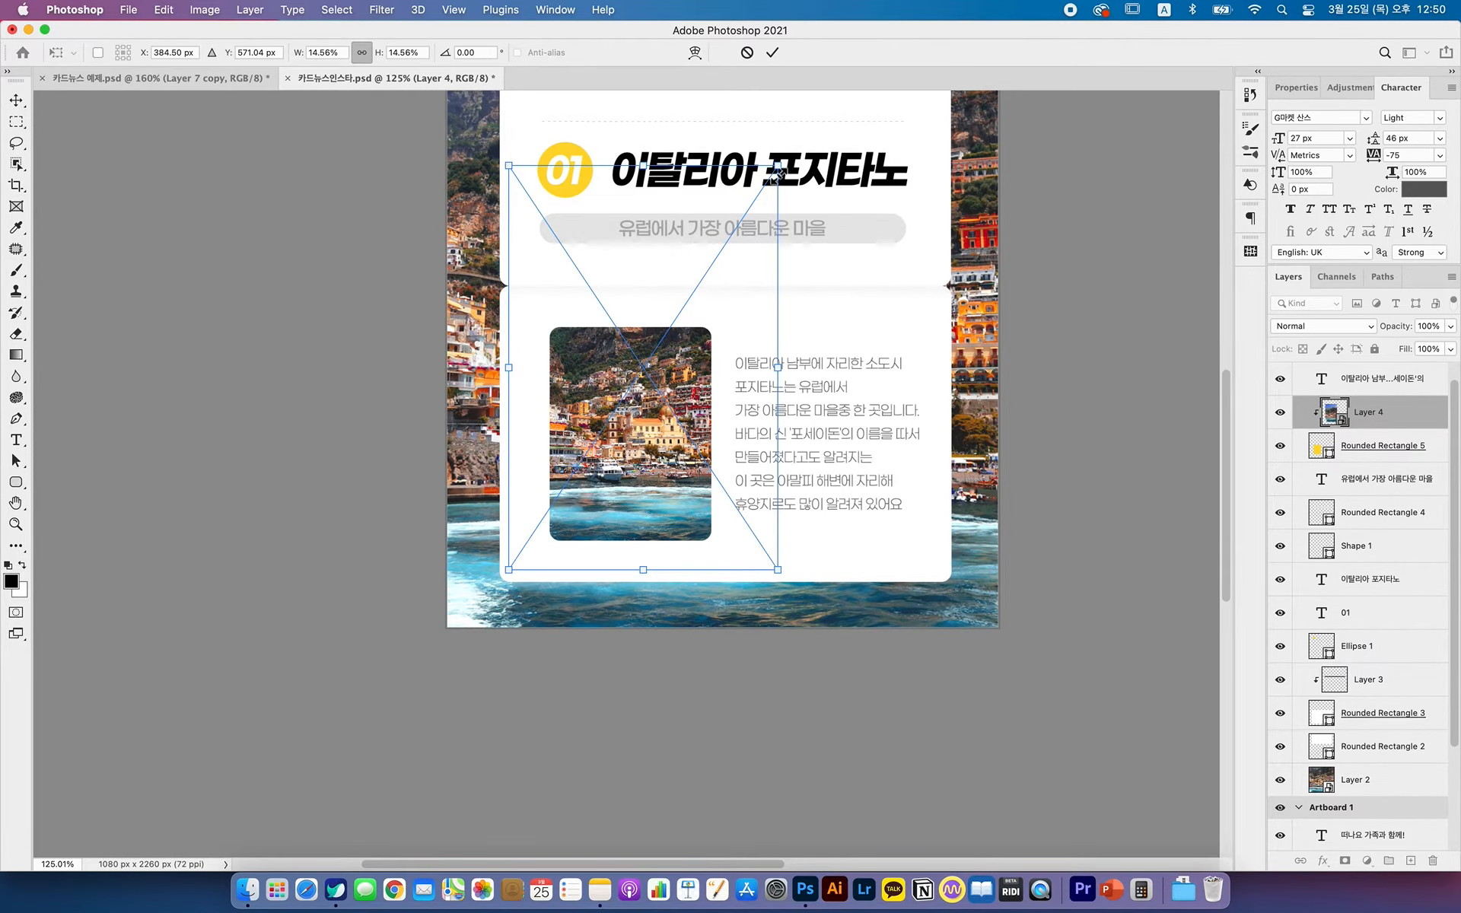
pyautogui.moveTo(777, 167); pyautogui.dragTo(724, 245)
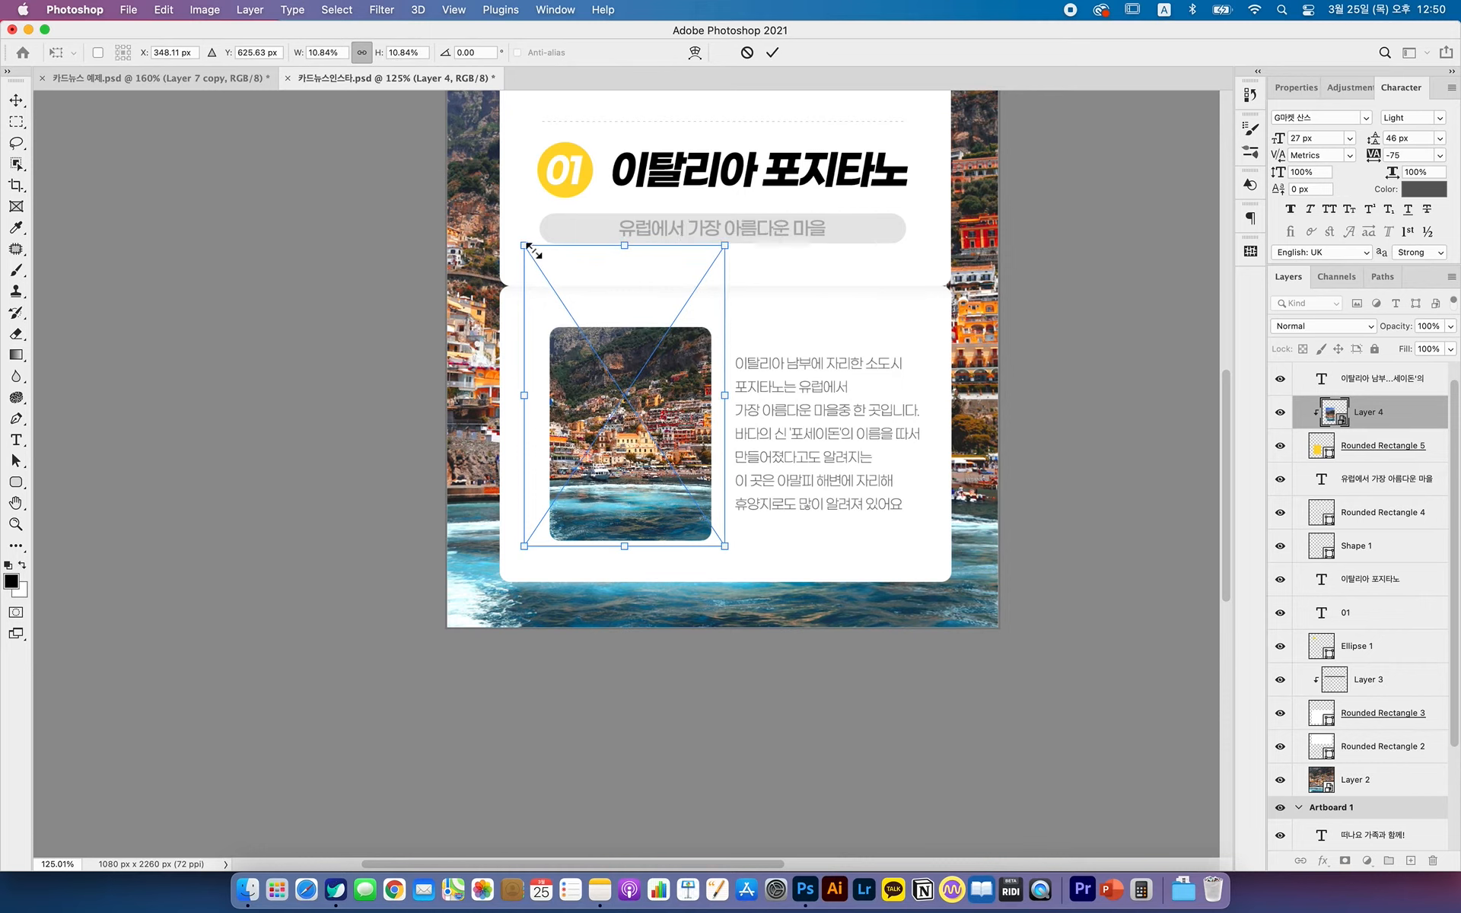
pyautogui.moveTo(525, 246); pyautogui.dragTo(538, 266)
pyautogui.moveTo(615, 306); pyautogui.dragTo(619, 315)
pyautogui.press('Return')
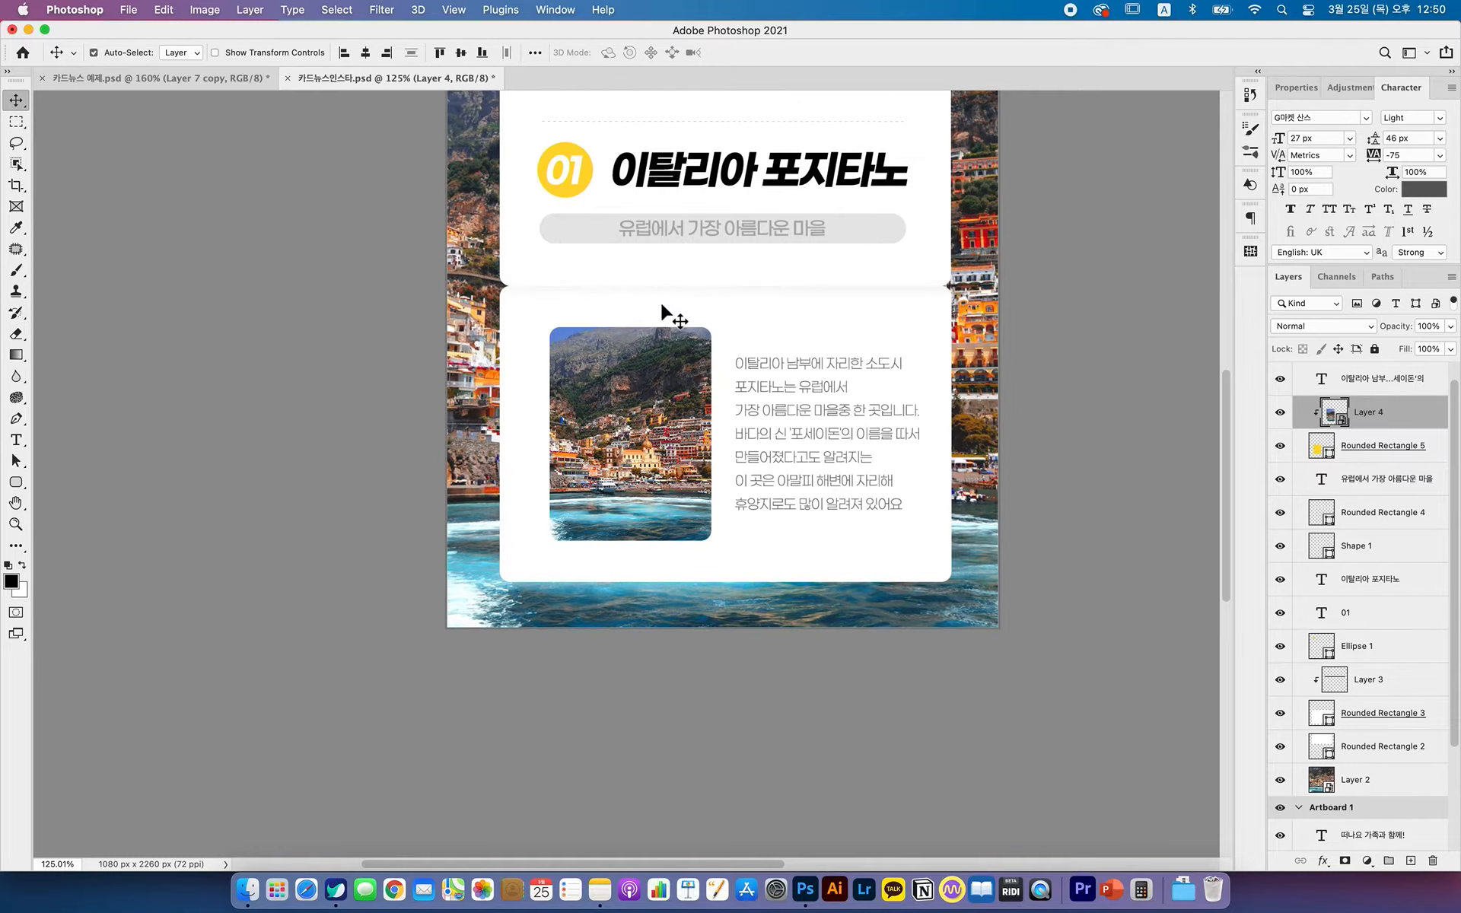
# - Compare the Artboard 2 layout with the Positano and Norway pages in the example document 카드뉴스 예제.psd
pyautogui.press('super+space')
pyautogui.moveTo(757, 345); pyautogui.dragTo(742, 424)
pyautogui.press('space')
pyautogui.moveTo(845, 354); pyautogui.dragTo(846, 362)
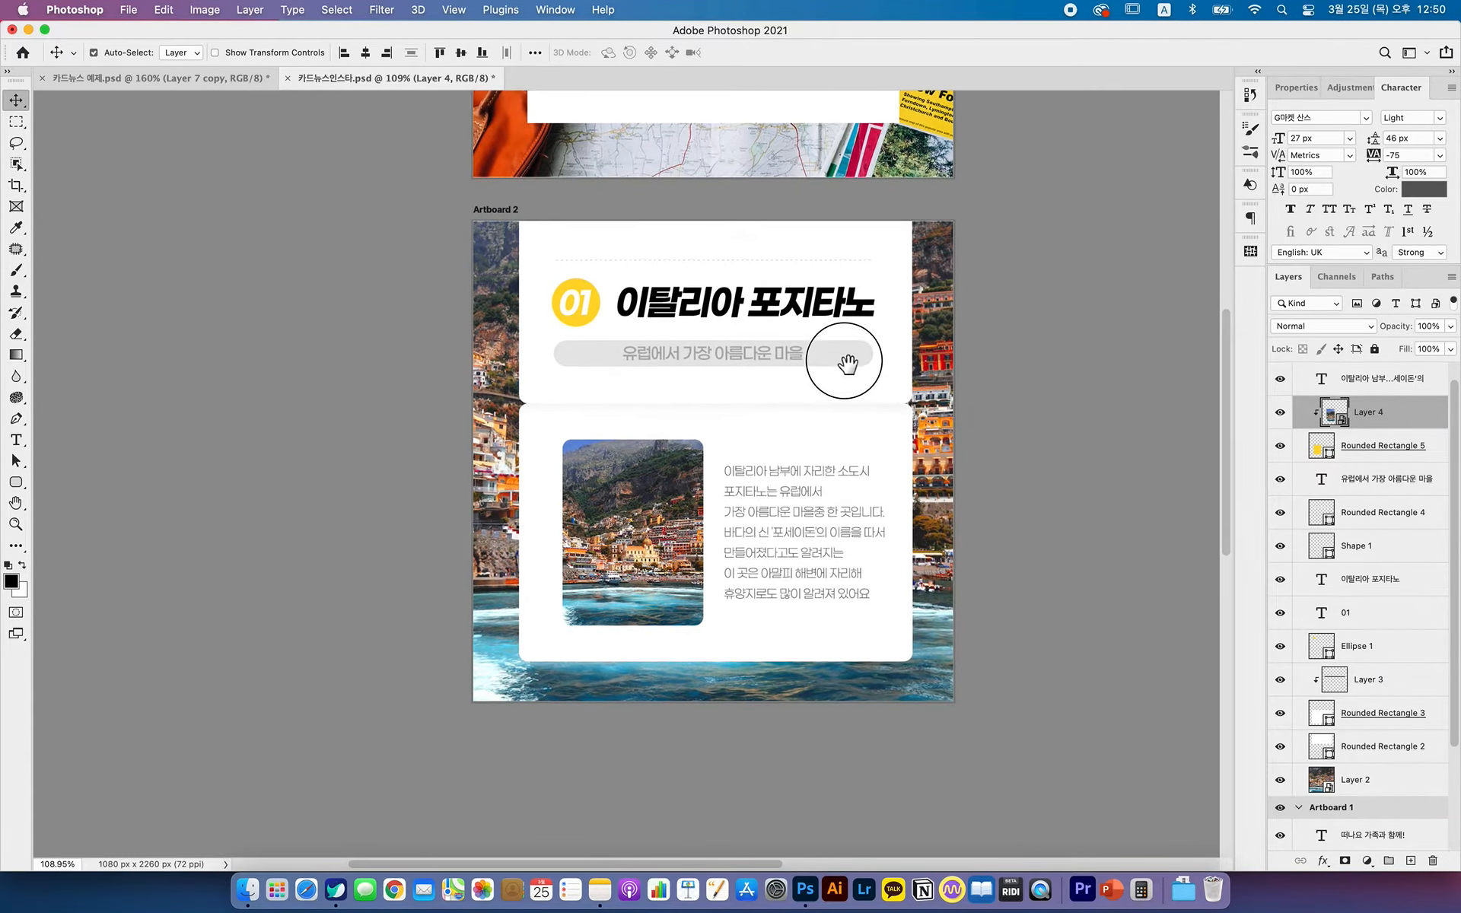
pyautogui.click(187, 86)
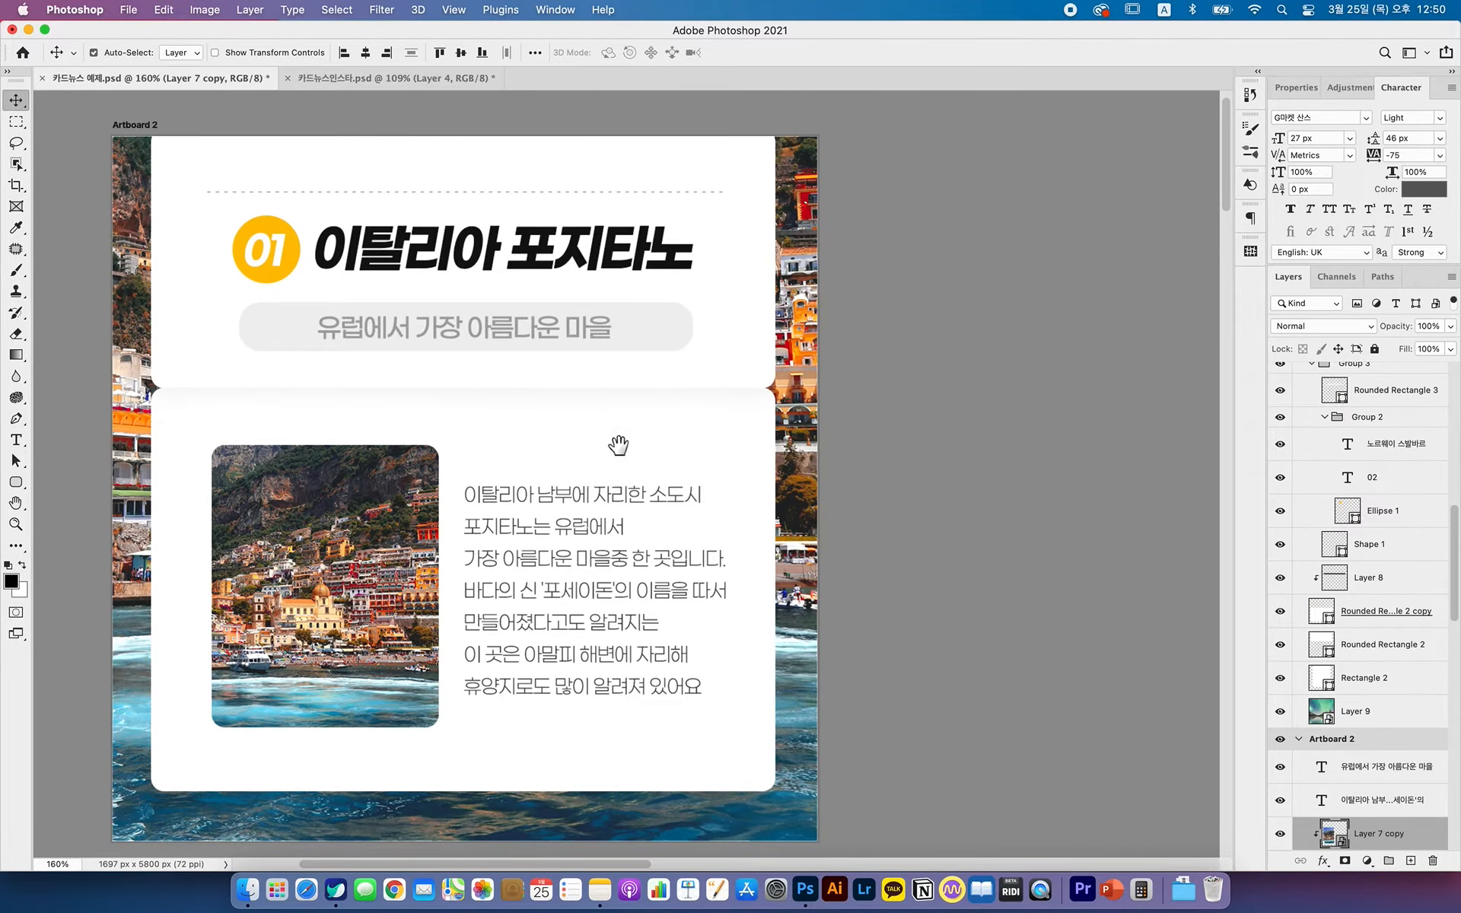
pyautogui.scroll(-3, 618, 444)
pyautogui.press('z')
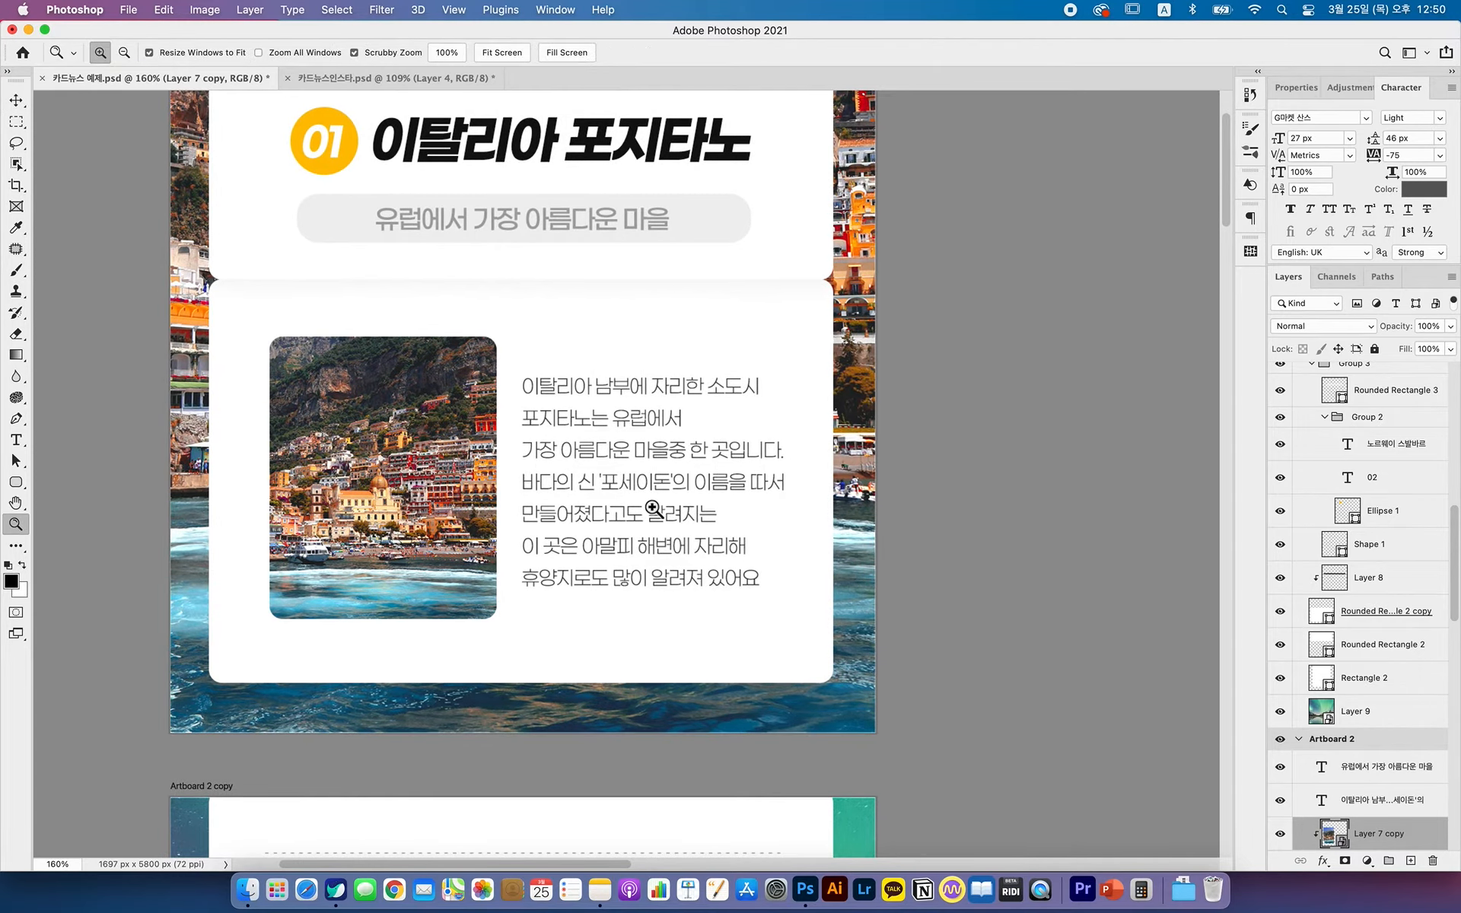
pyautogui.moveTo(653, 510); pyautogui.dragTo(594, 513)
pyautogui.press('v')
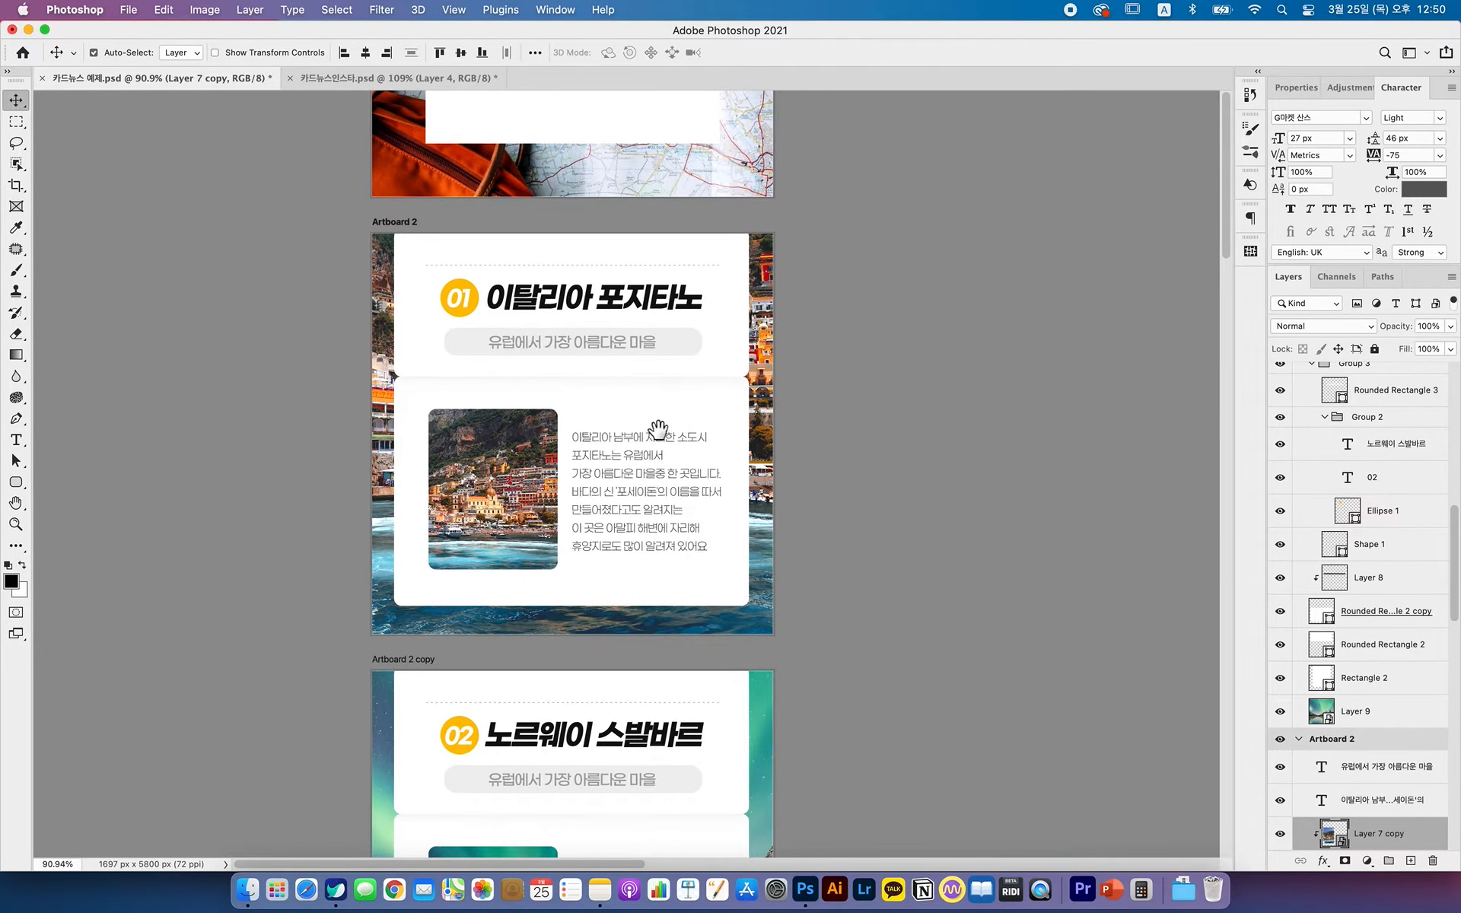
pyautogui.scroll(-5, 658, 428)
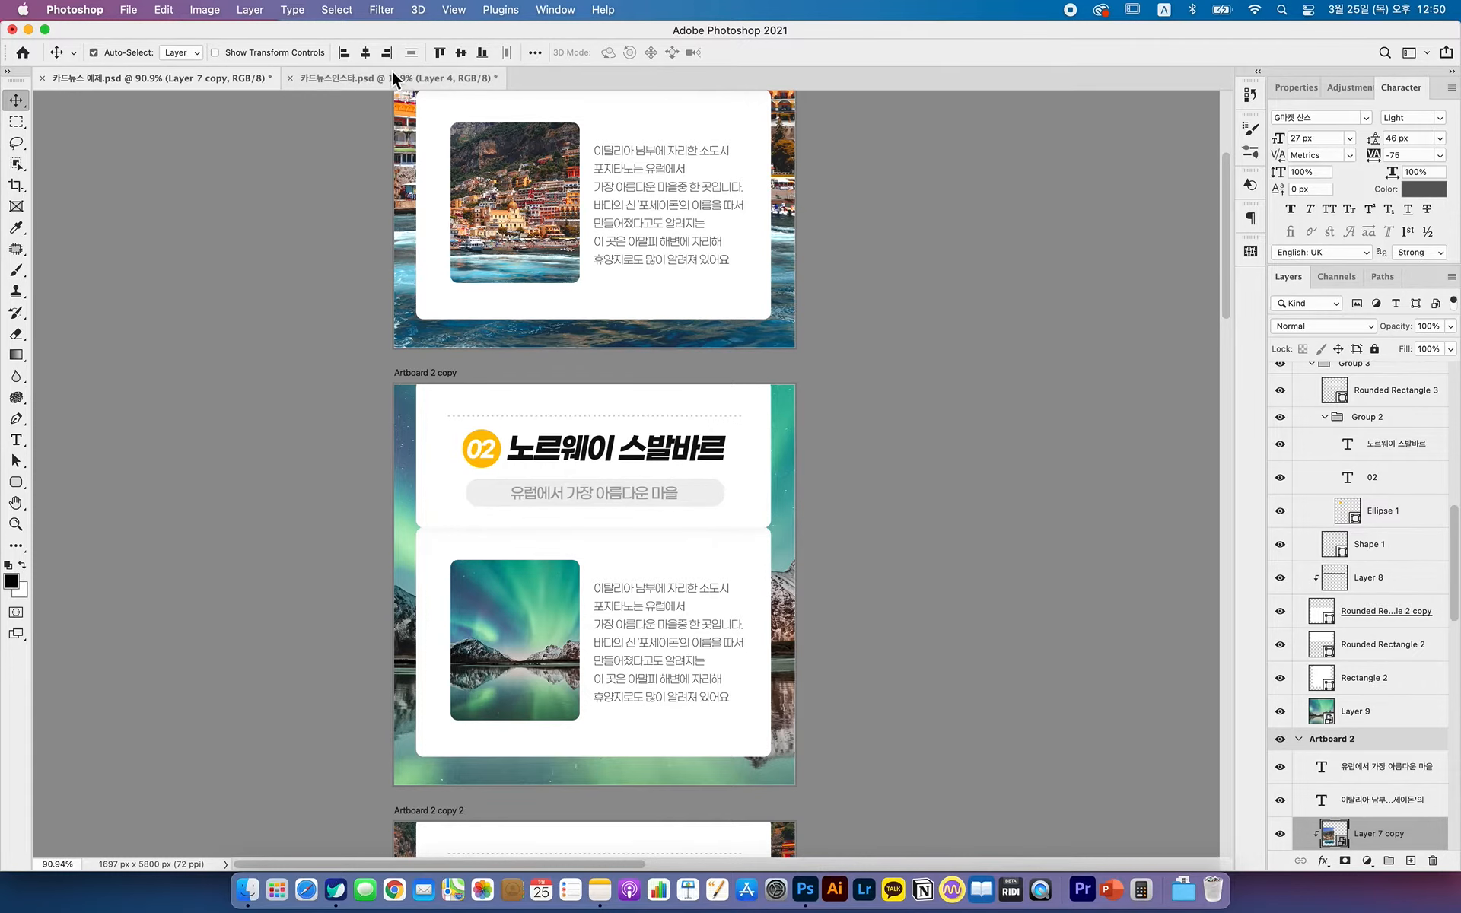
# - Return to 카드뉴스인스타.psd and duplicate the whole Artboard 2 directly below the original with the Artboard tool
pyautogui.click(428, 77)
pyautogui.scroll(-4, 820, 480)
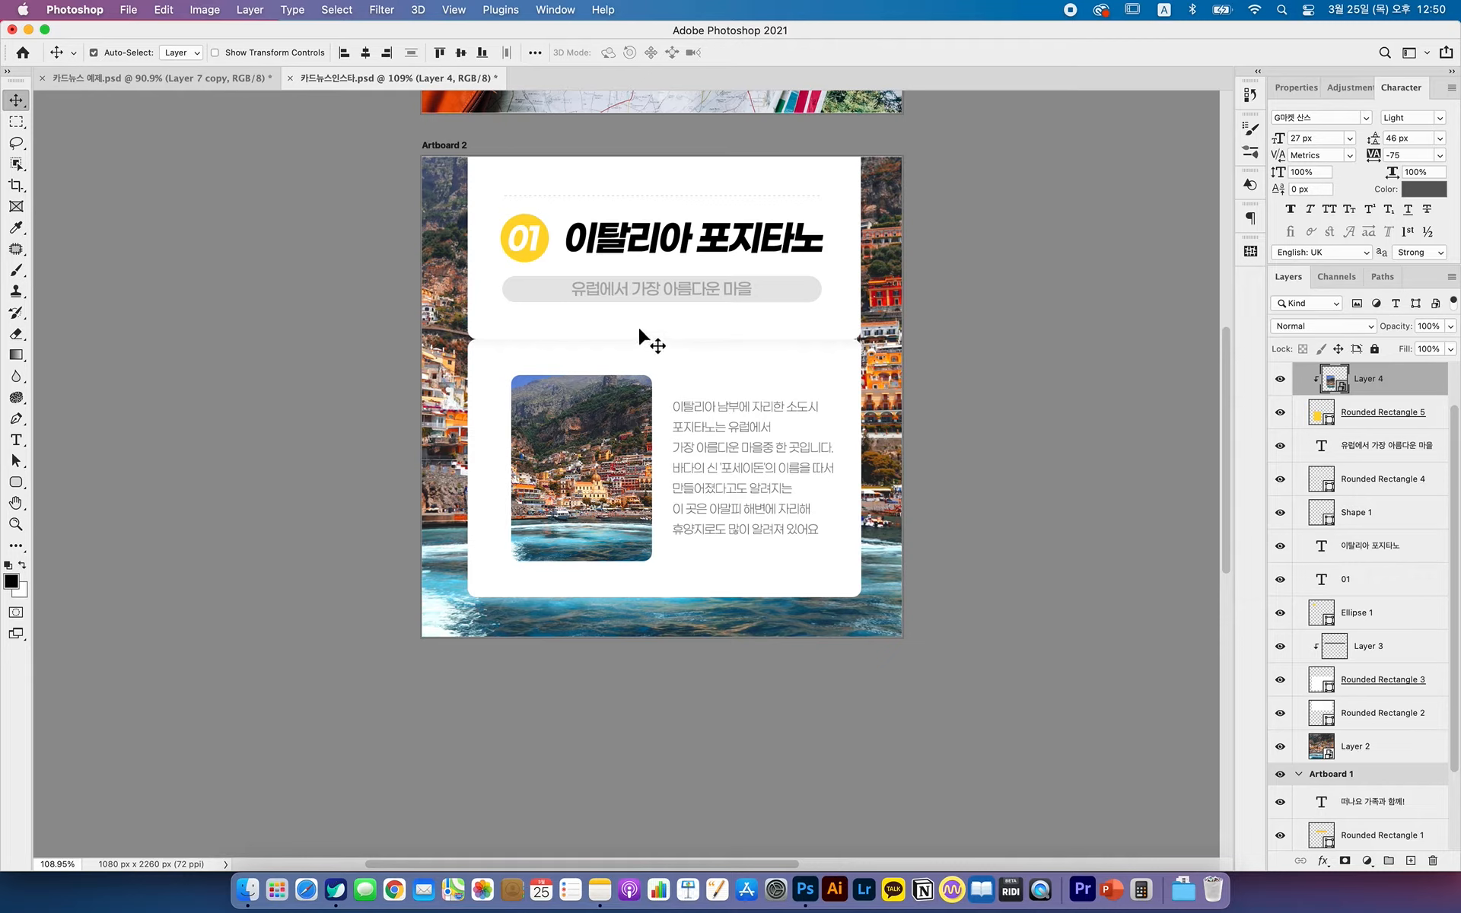
pyautogui.scroll(2, 1370, 457)
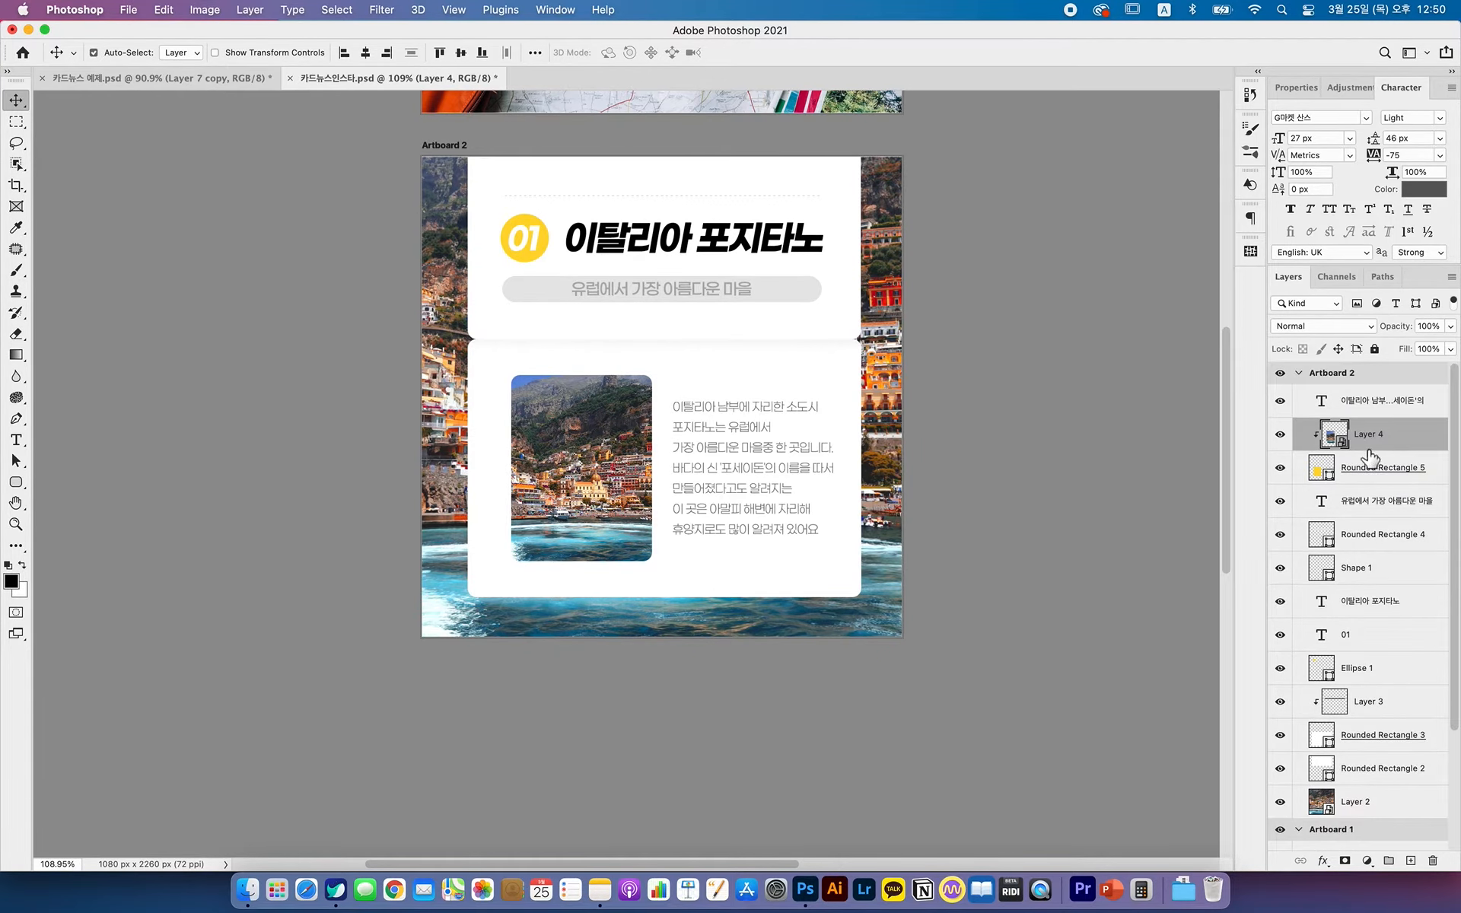
pyautogui.click(1350, 373)
pyautogui.scroll(1, 926, 370)
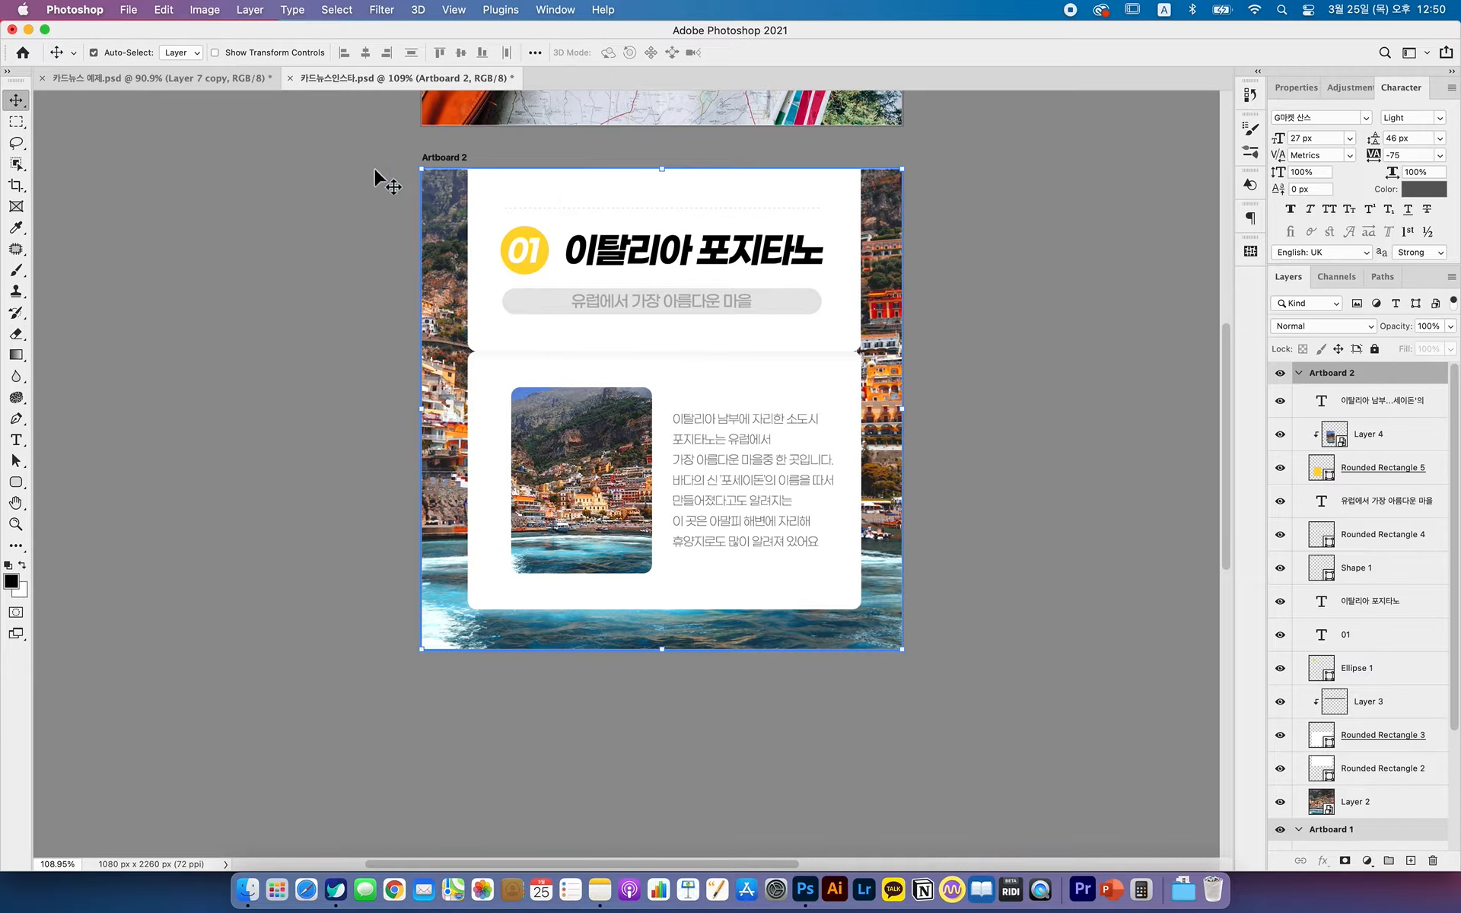
pyautogui.hotkey('shift', 'v')
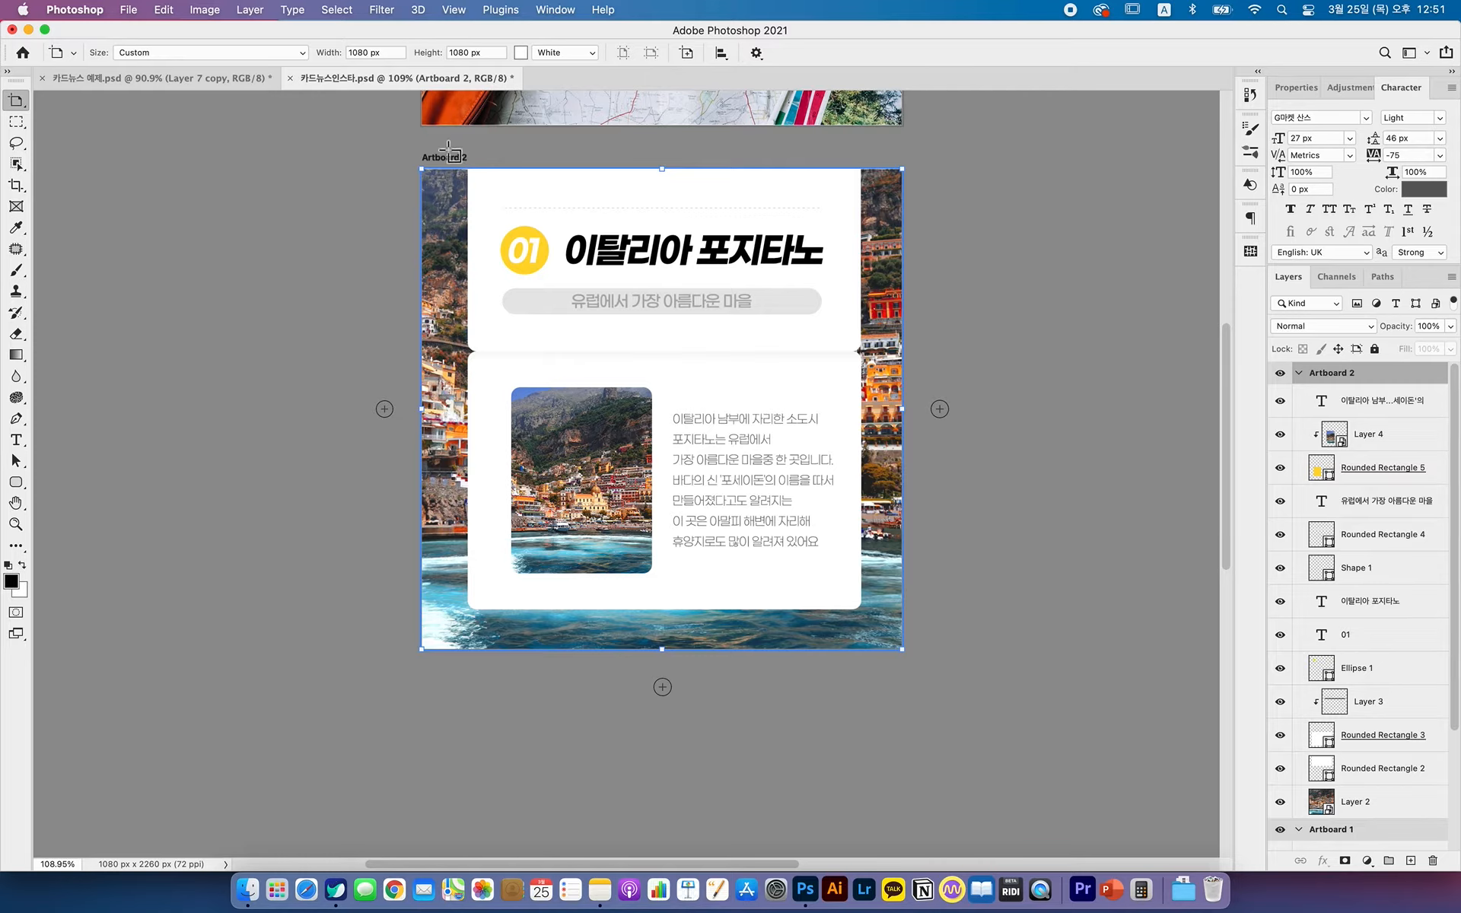
pyautogui.moveTo(449, 164); pyautogui.dragTo(449, 684)
# - Change the number in the yellow circle on the duplicated Positano page to 02
pyautogui.scroll(-10, 887, 610)
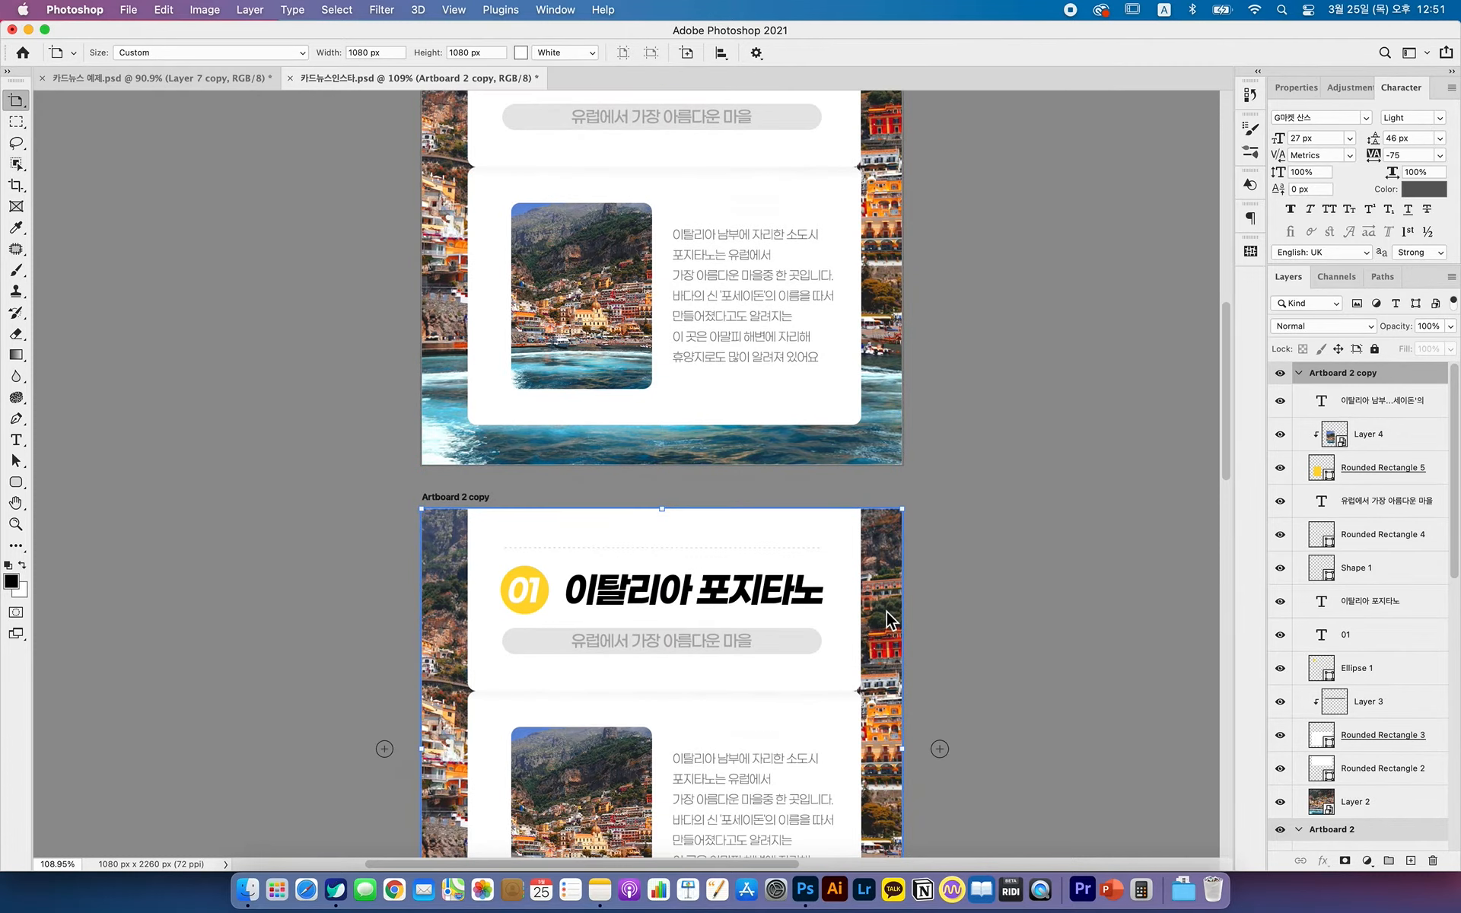
pyautogui.scroll(1, 885, 609)
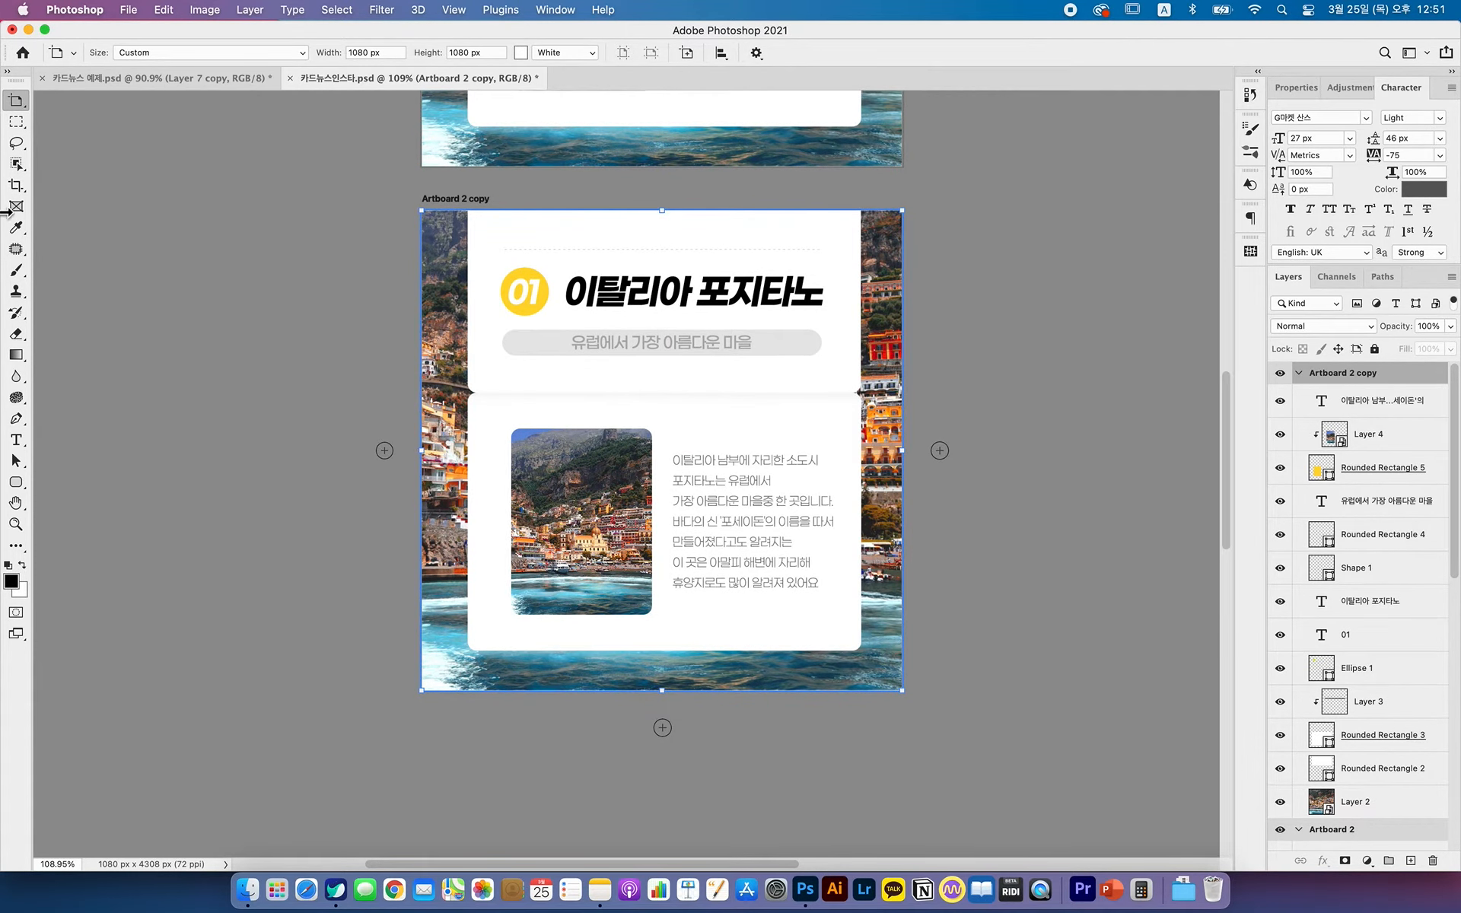
pyautogui.click(25, 105)
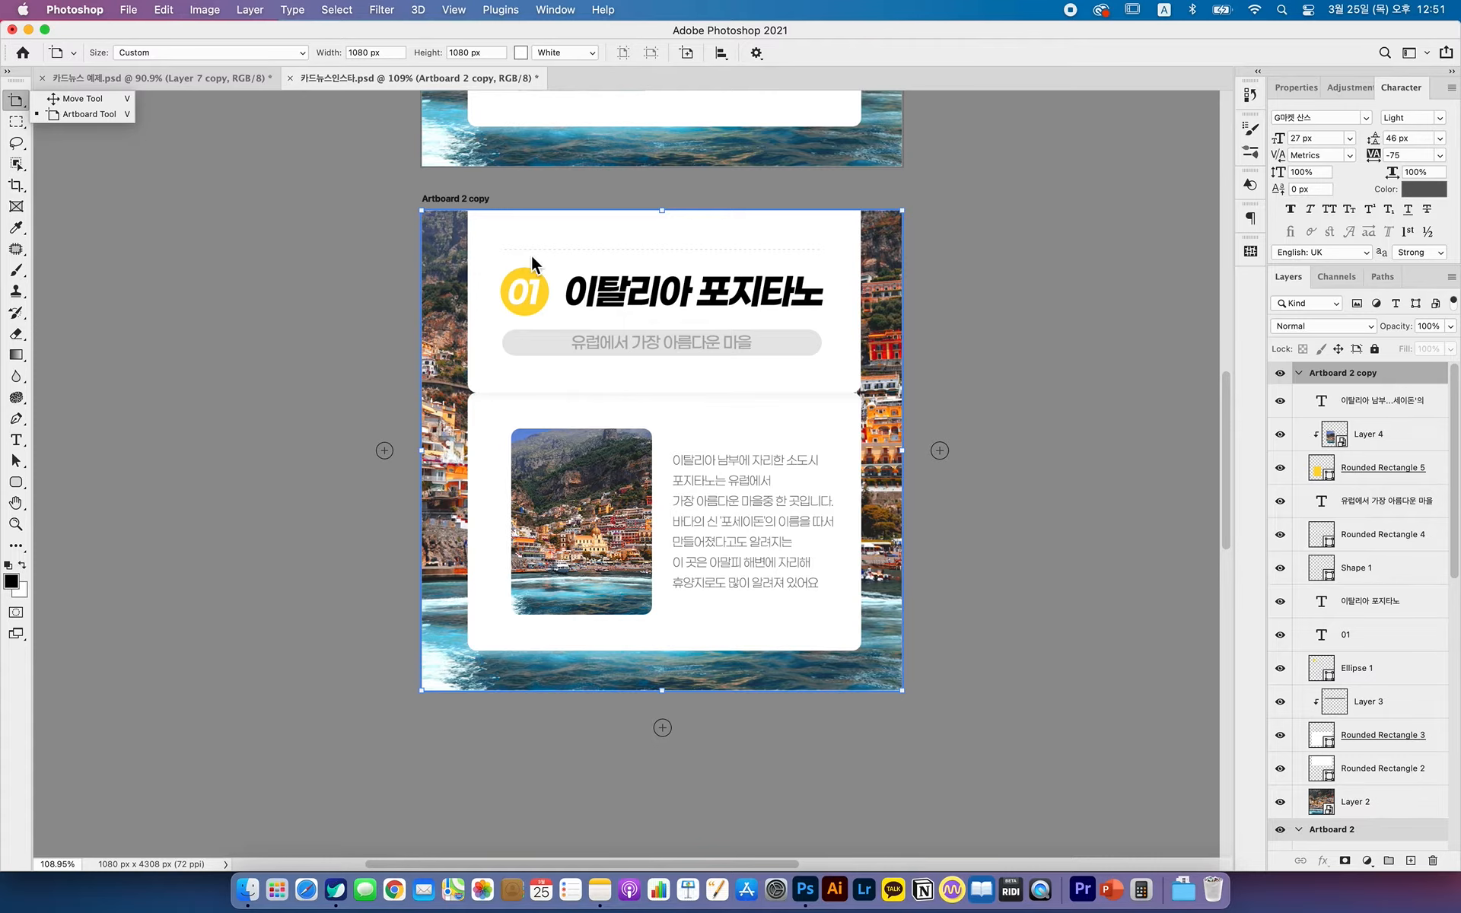
pyautogui.press('v')
pyautogui.moveTo(935, 272); pyautogui.dragTo(576, 334)
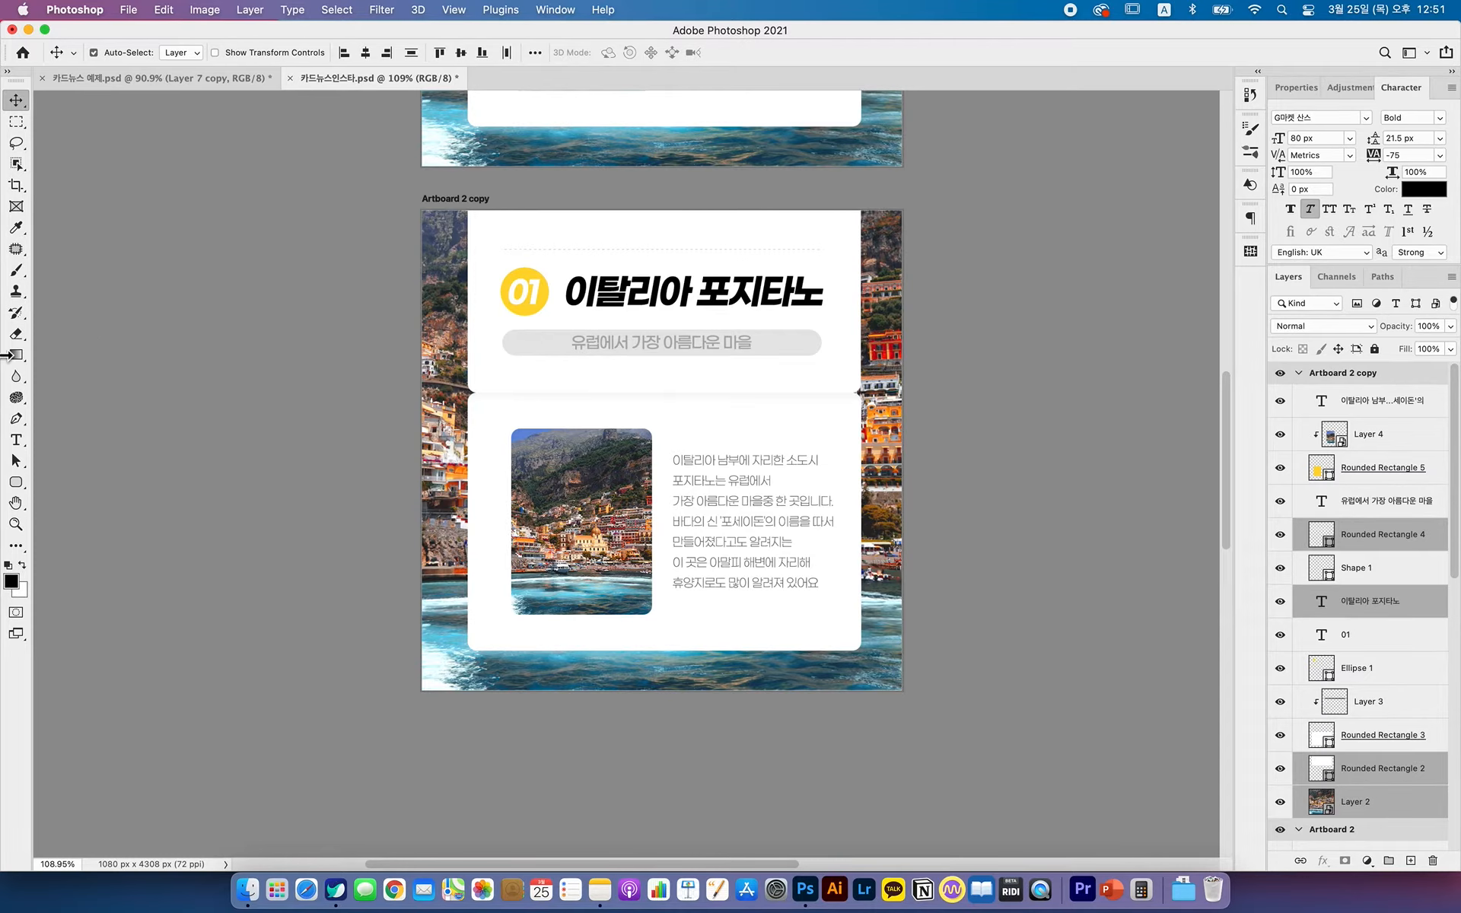
pyautogui.click(16, 440)
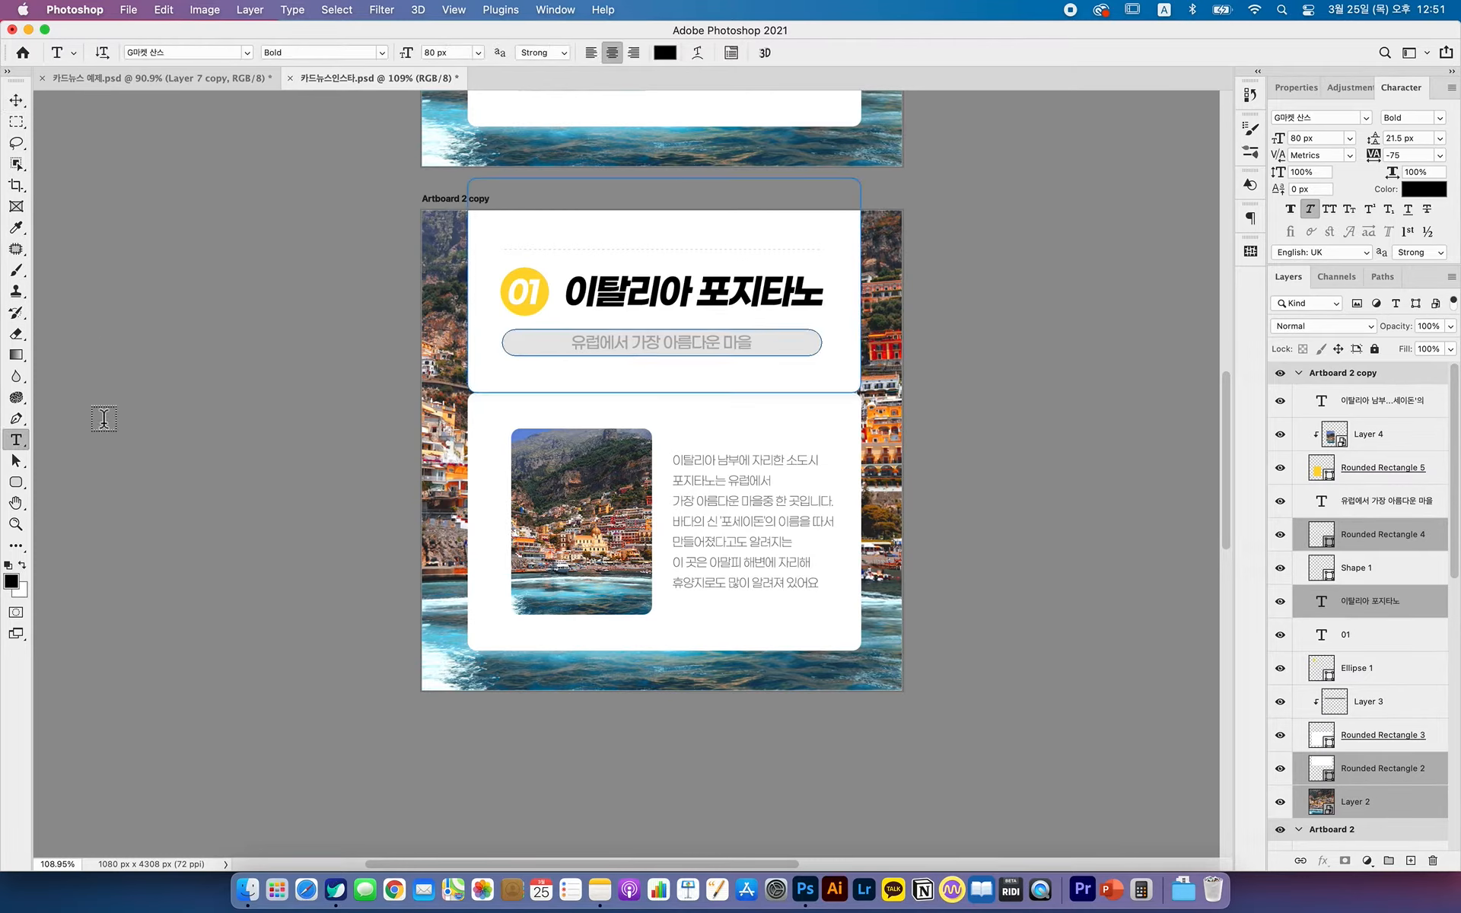
pyautogui.click(535, 297)
pyautogui.doubleClick(532, 296)
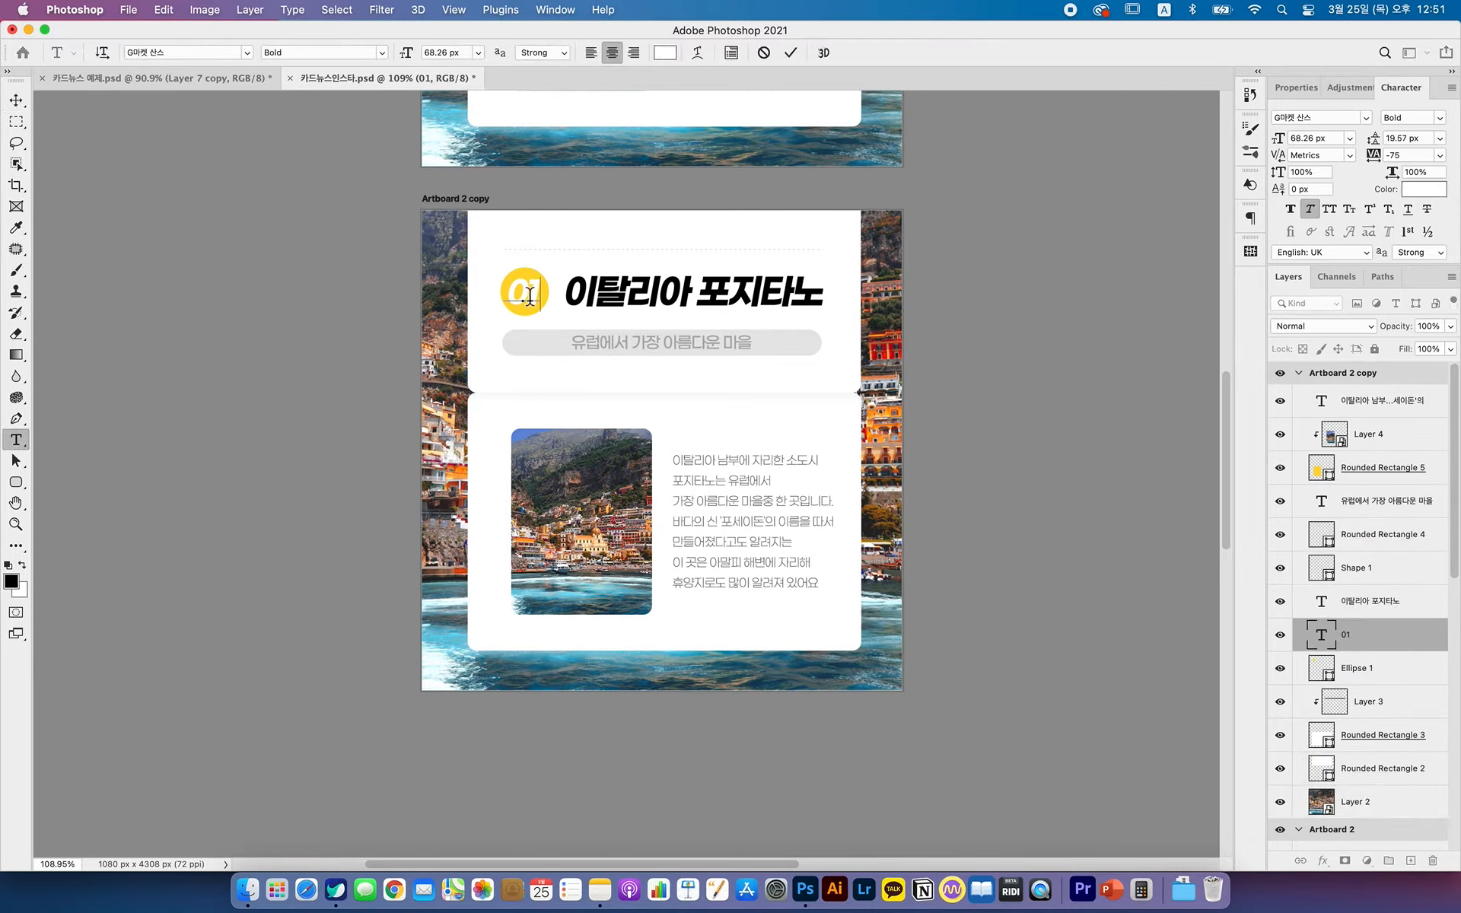
pyautogui.write('02')
# - Replace the duplicated page's heading with 노르웨이 스발바르
pyautogui.click(606, 295)
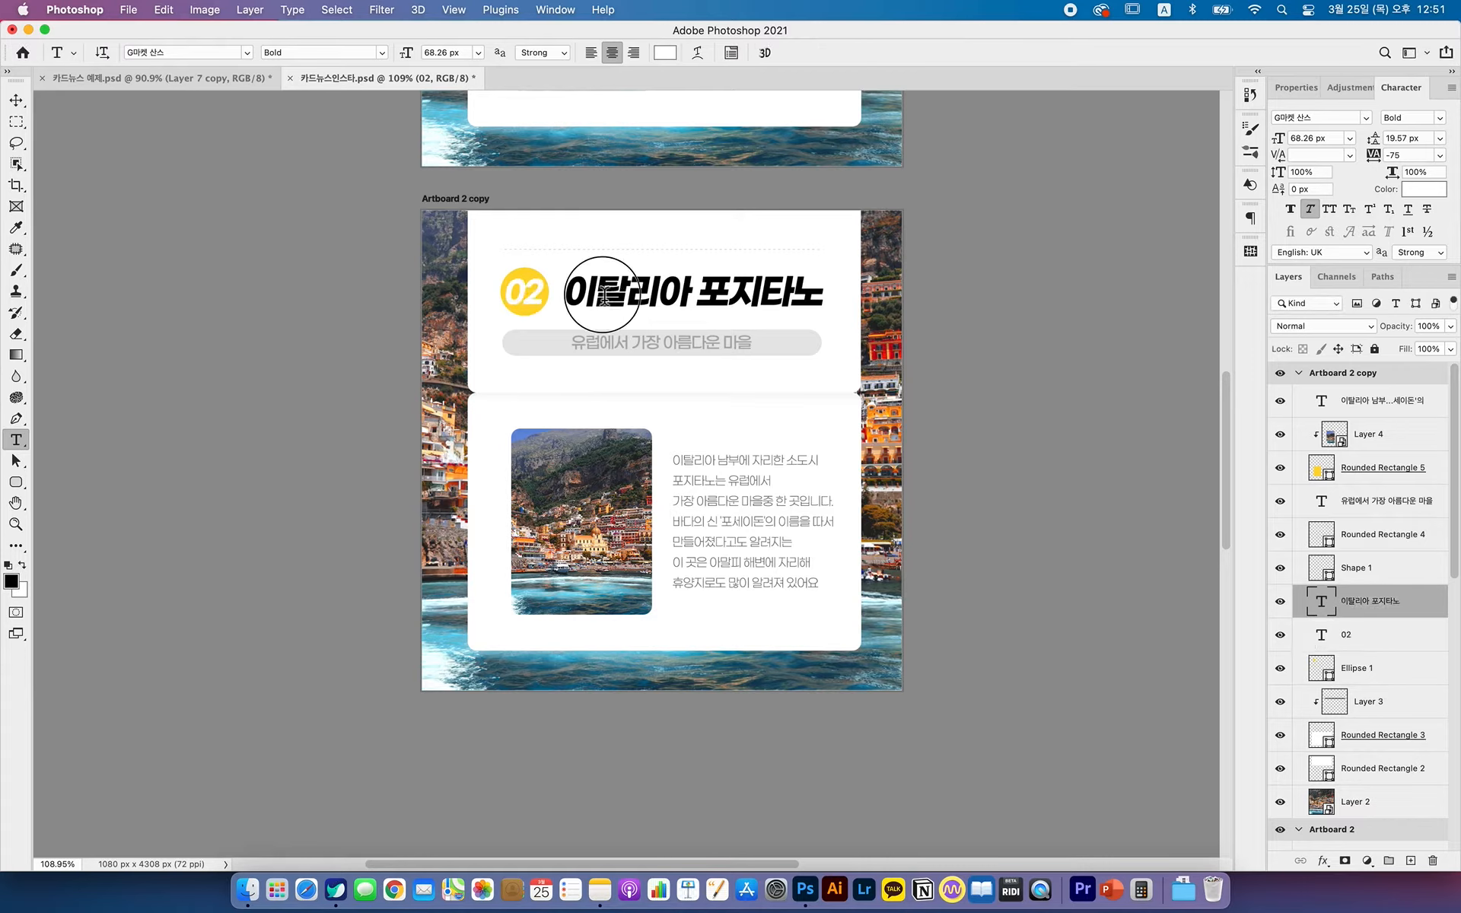
pyautogui.moveTo(574, 298); pyautogui.dragTo(842, 304)
pyautogui.write('sh')
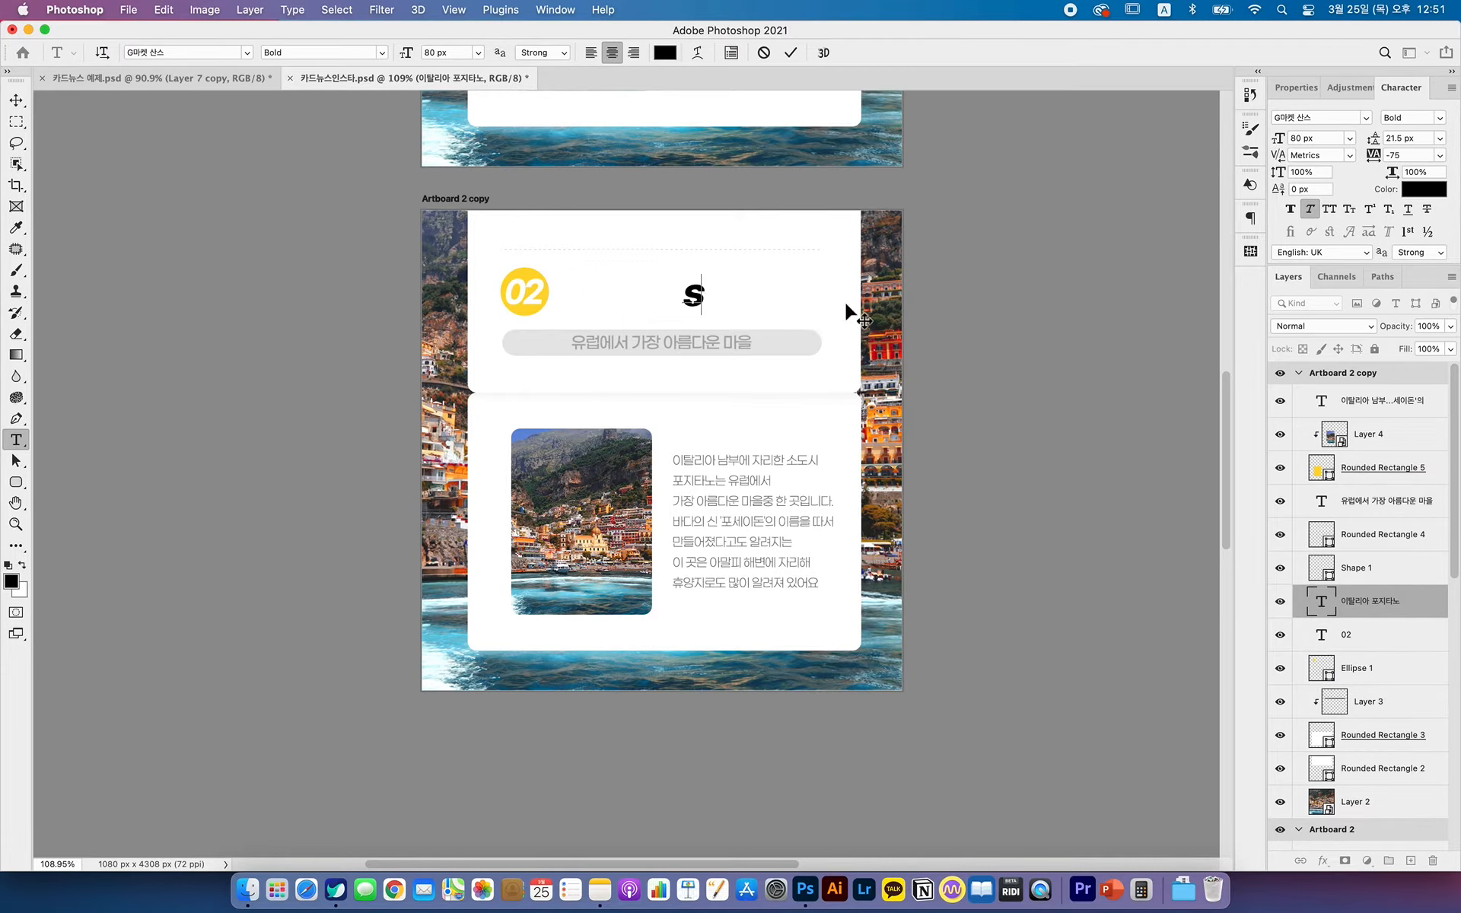
pyautogui.press('BackSpace')
pyautogui.press('BackSpace')
pyautogui.hotkey('ctrl', 'space')
pyautogui.write('ㄴㅗ르')
pyautogui.press('BackSpace')
pyautogui.press('BackSpace')
pyautogui.press('BackSpace')
pyautogui.press('BackSpace')
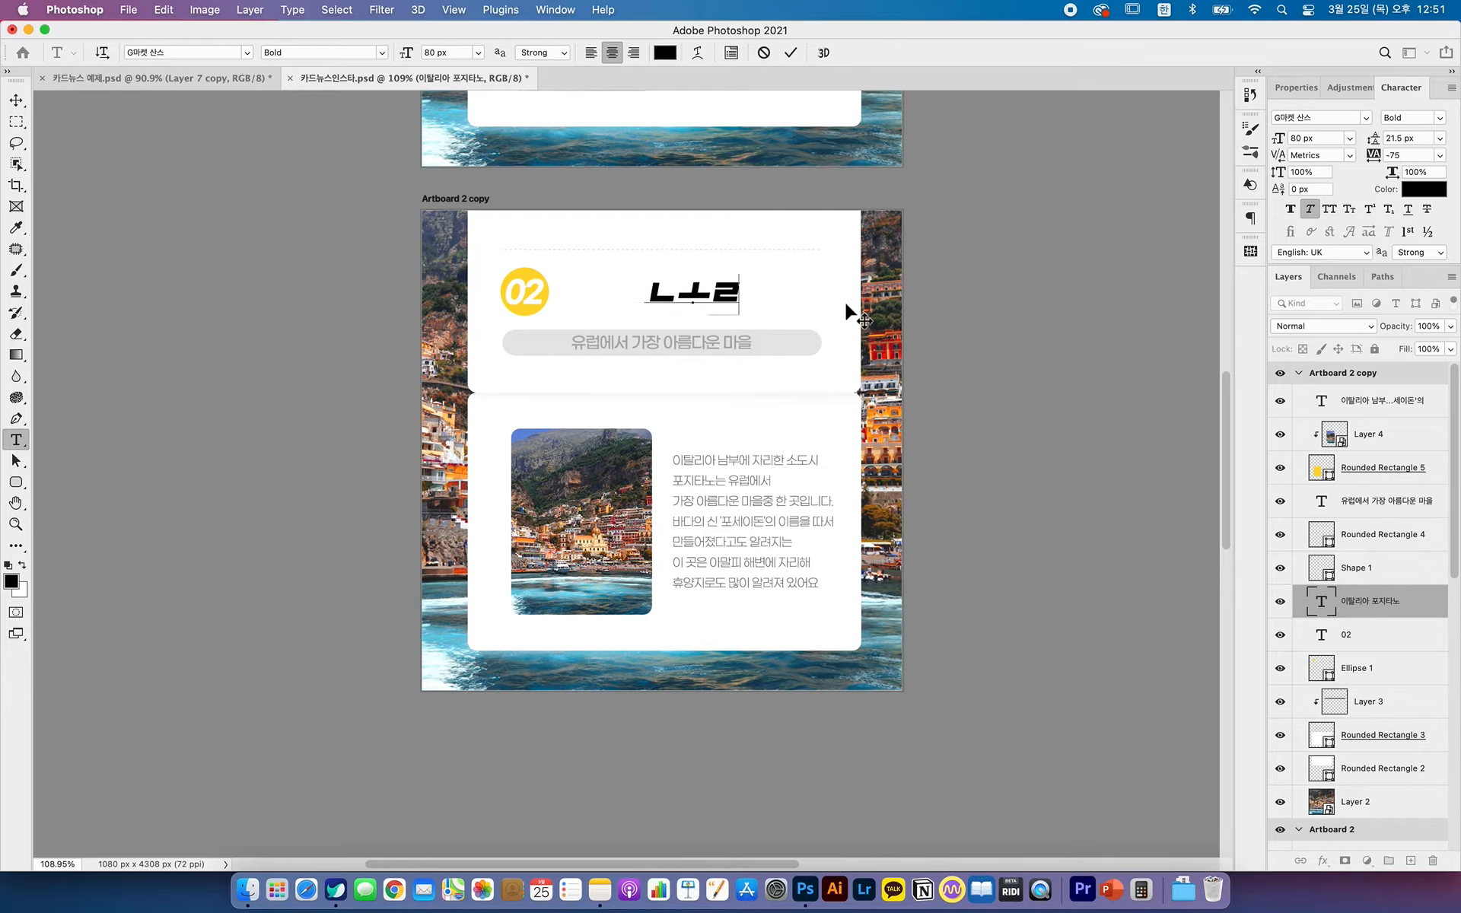
pyautogui.write('놀르웨이 스발바르')
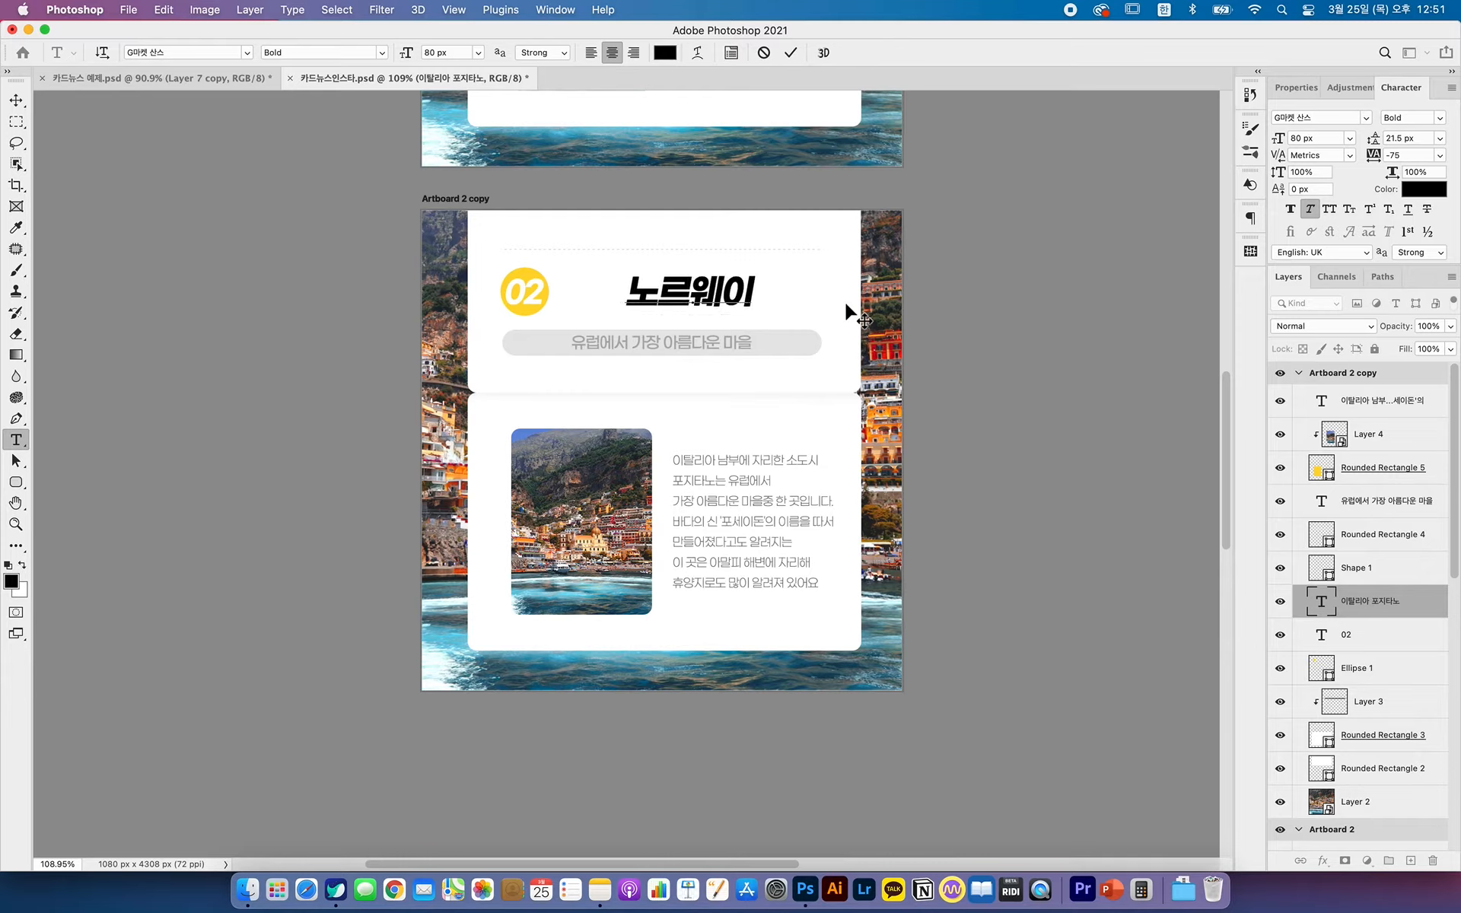
pyautogui.press('super+Return')
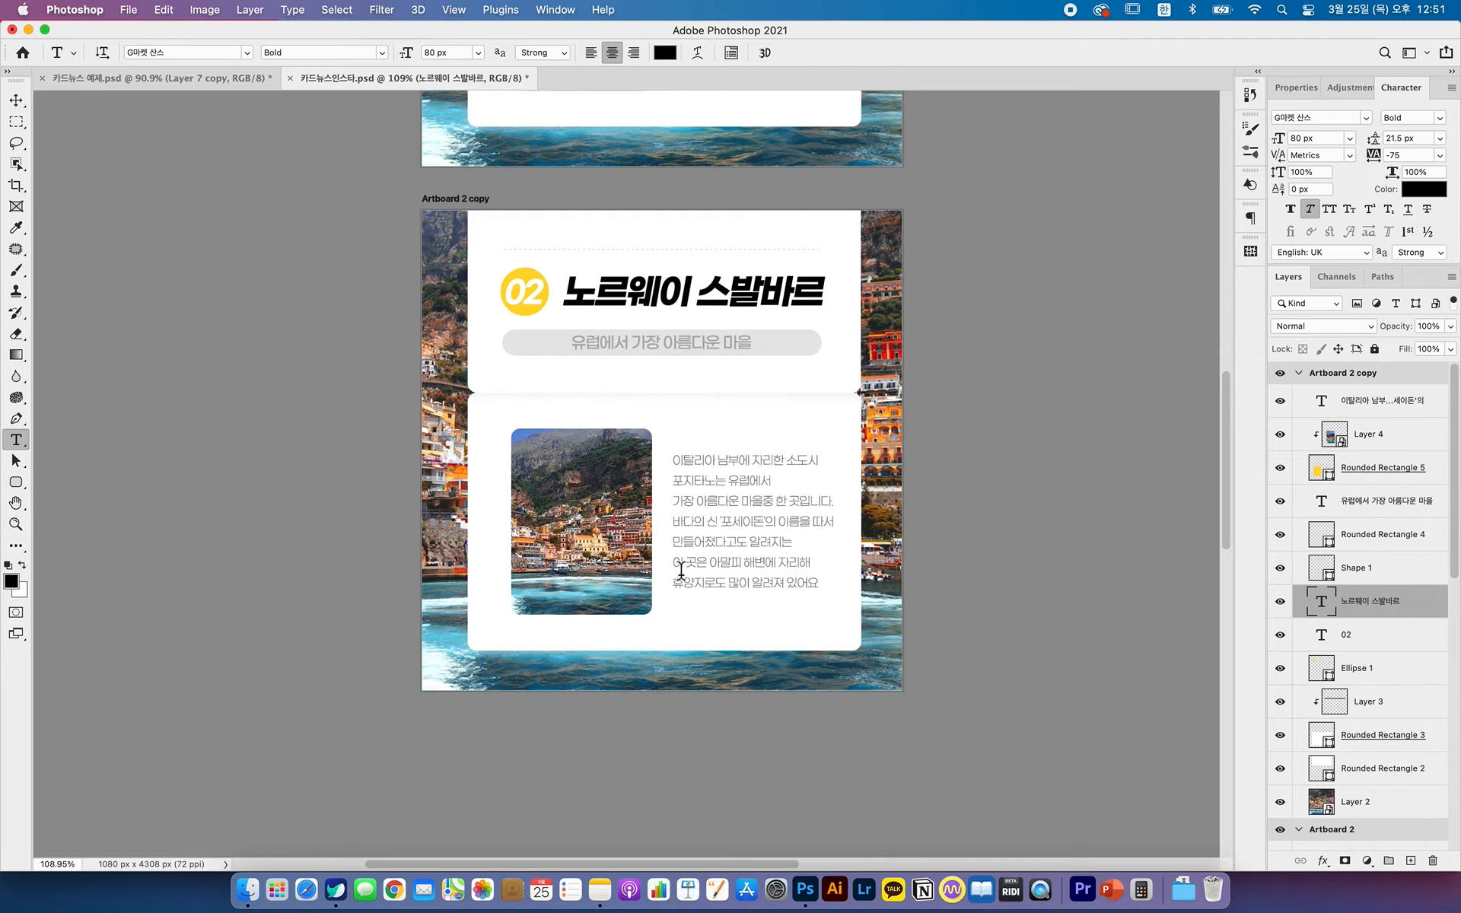
# - Switch to Naver Whale and search Unsplash for svalbard norway photos
pyautogui.click(19, 102)
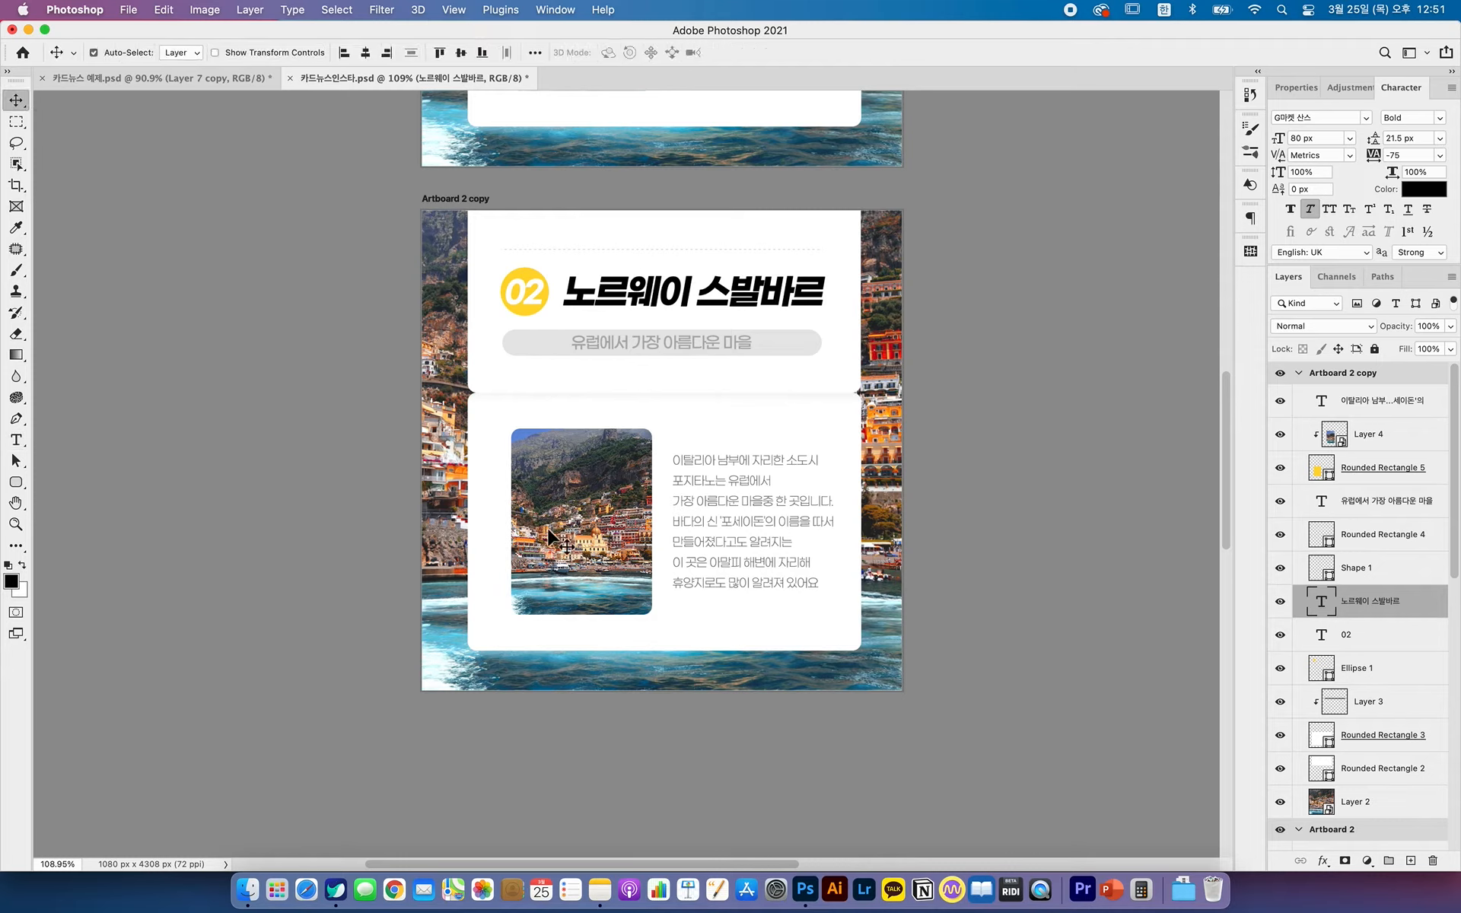
pyautogui.click(337, 890)
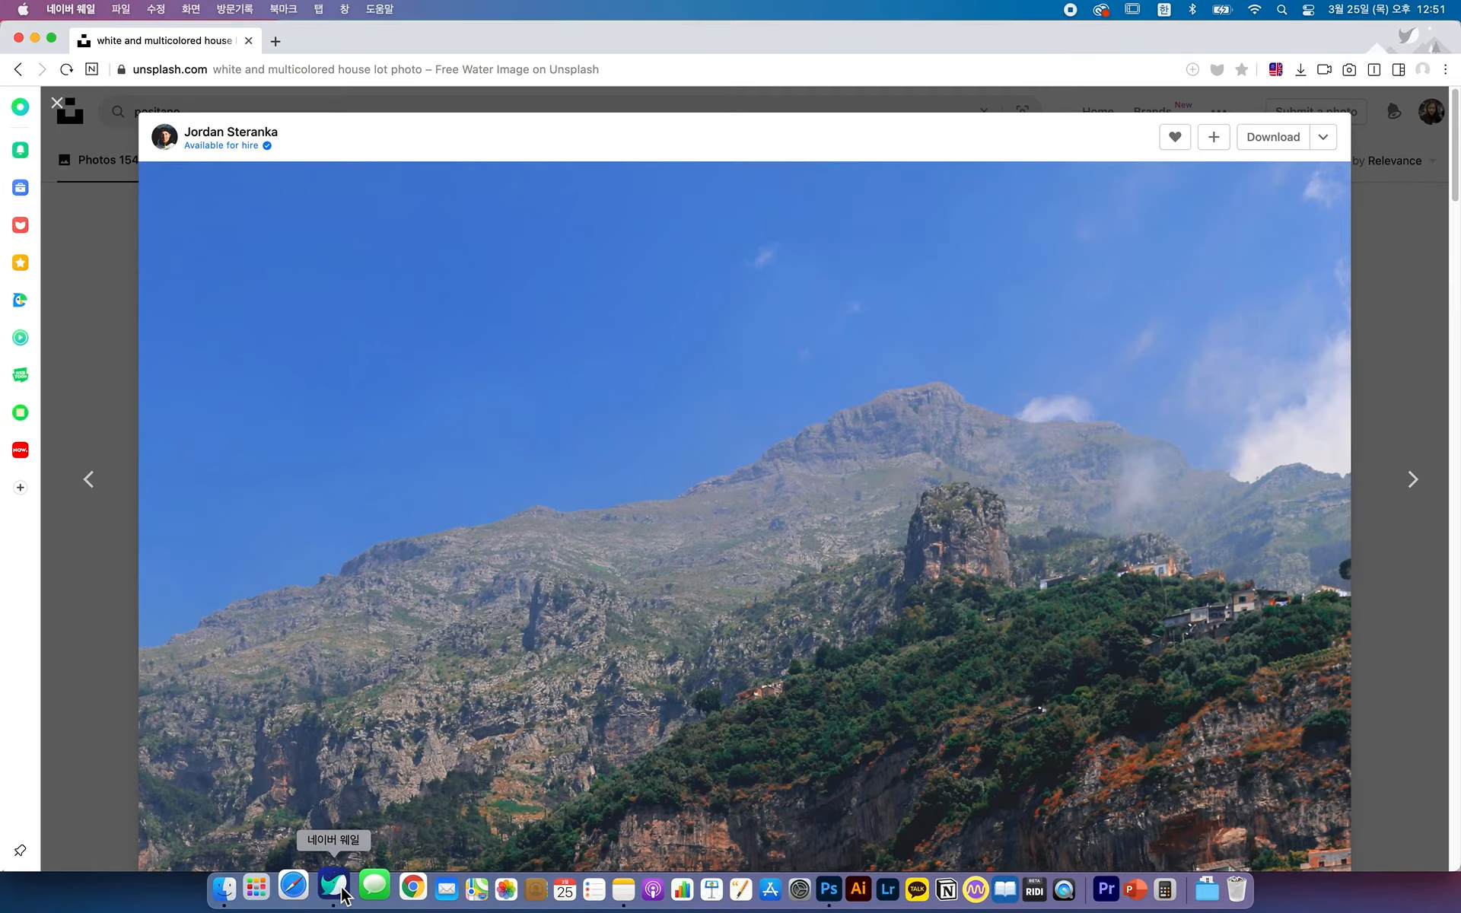
pyautogui.click(97, 233)
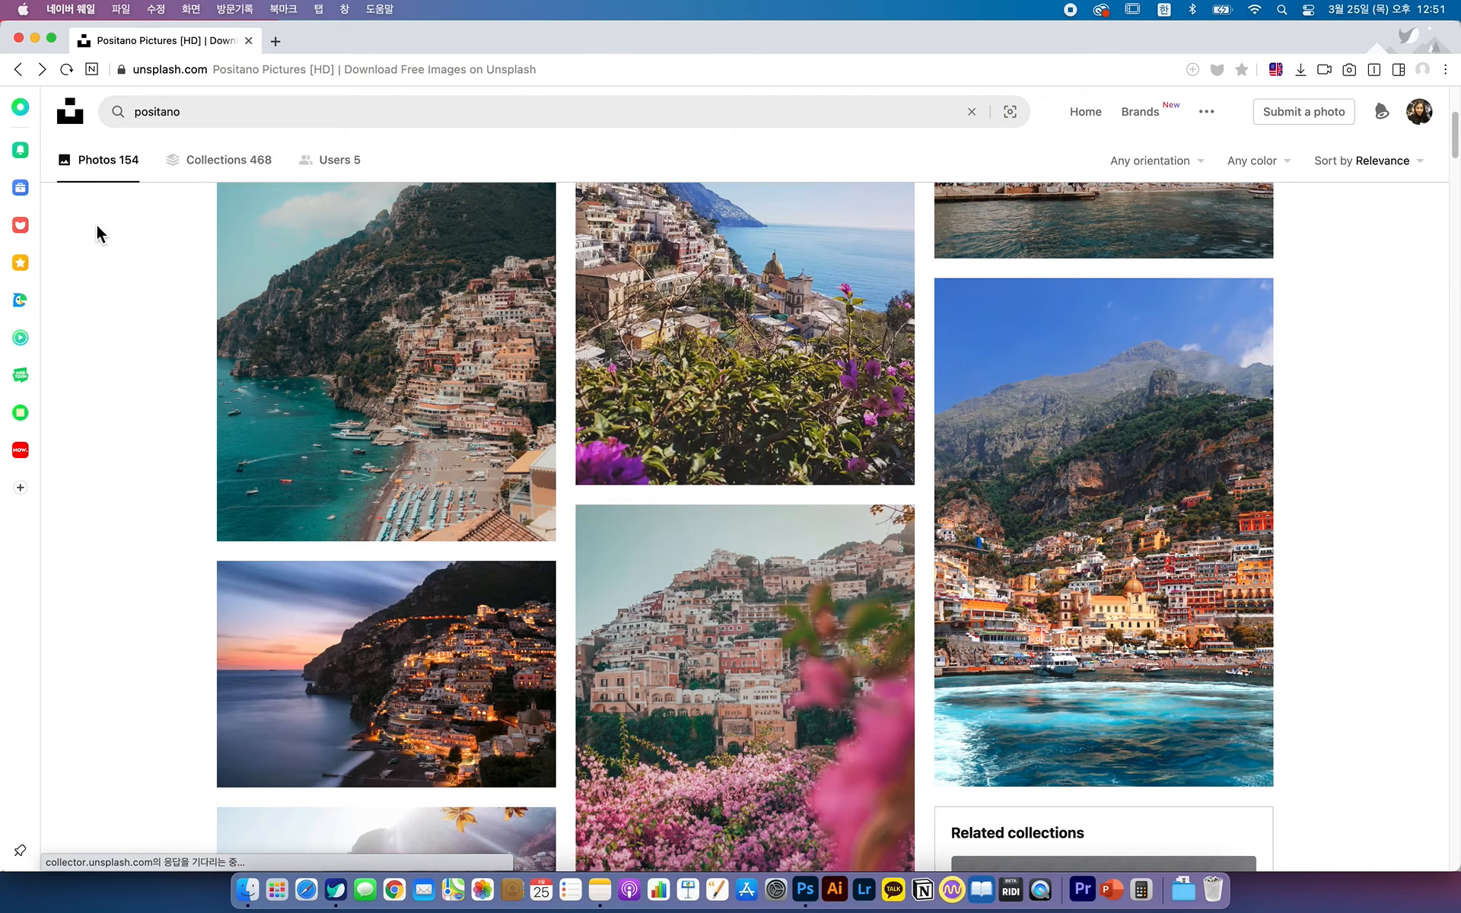
pyautogui.doubleClick(179, 114)
pyautogui.write('ㄴ')
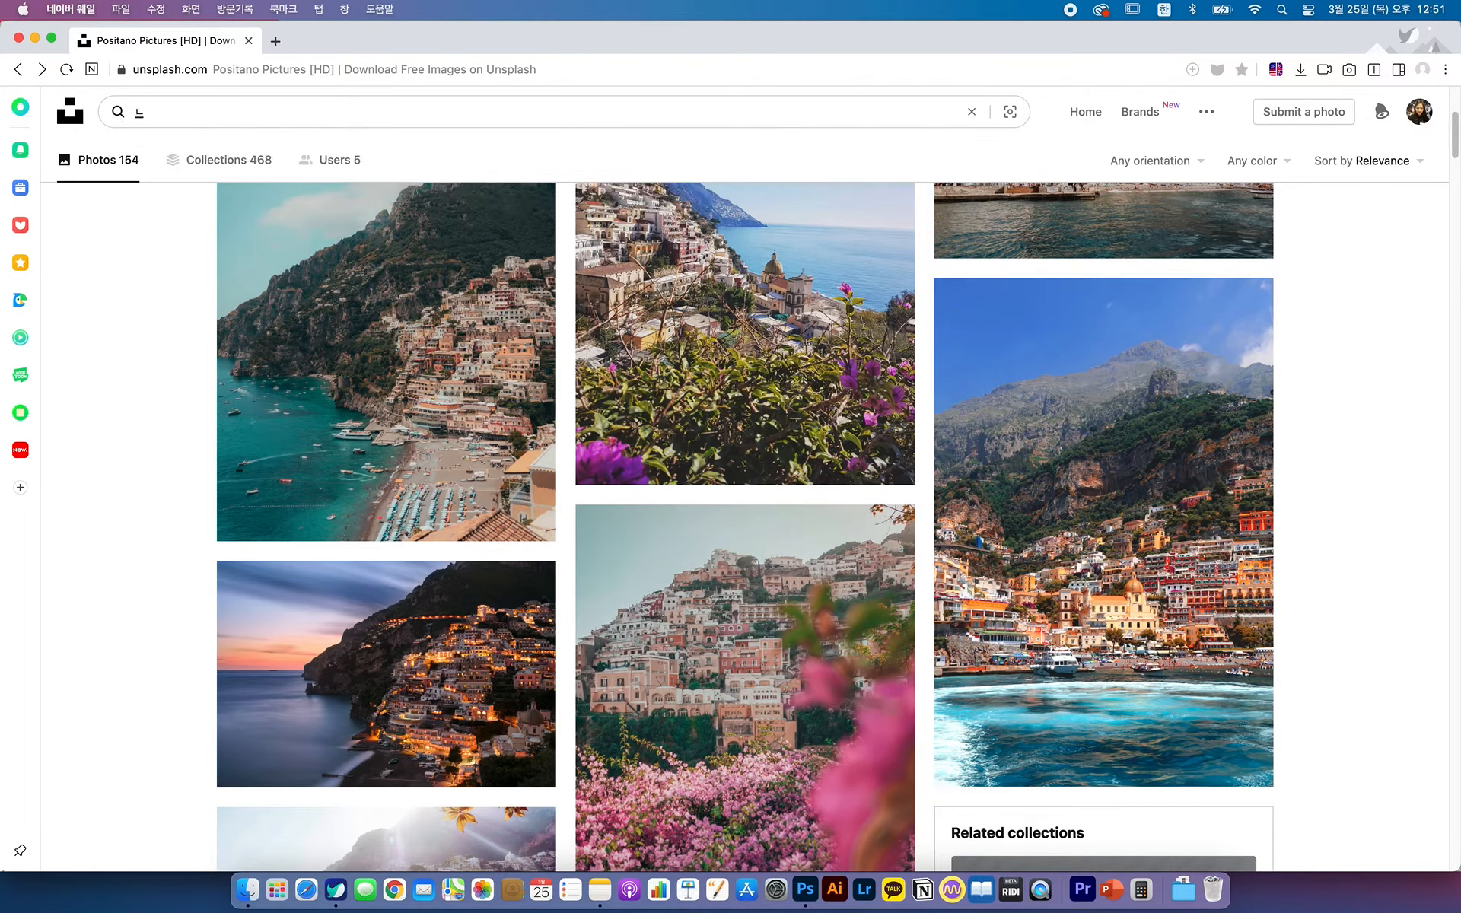
pyautogui.press('BackSpace')
pyautogui.write('sva')
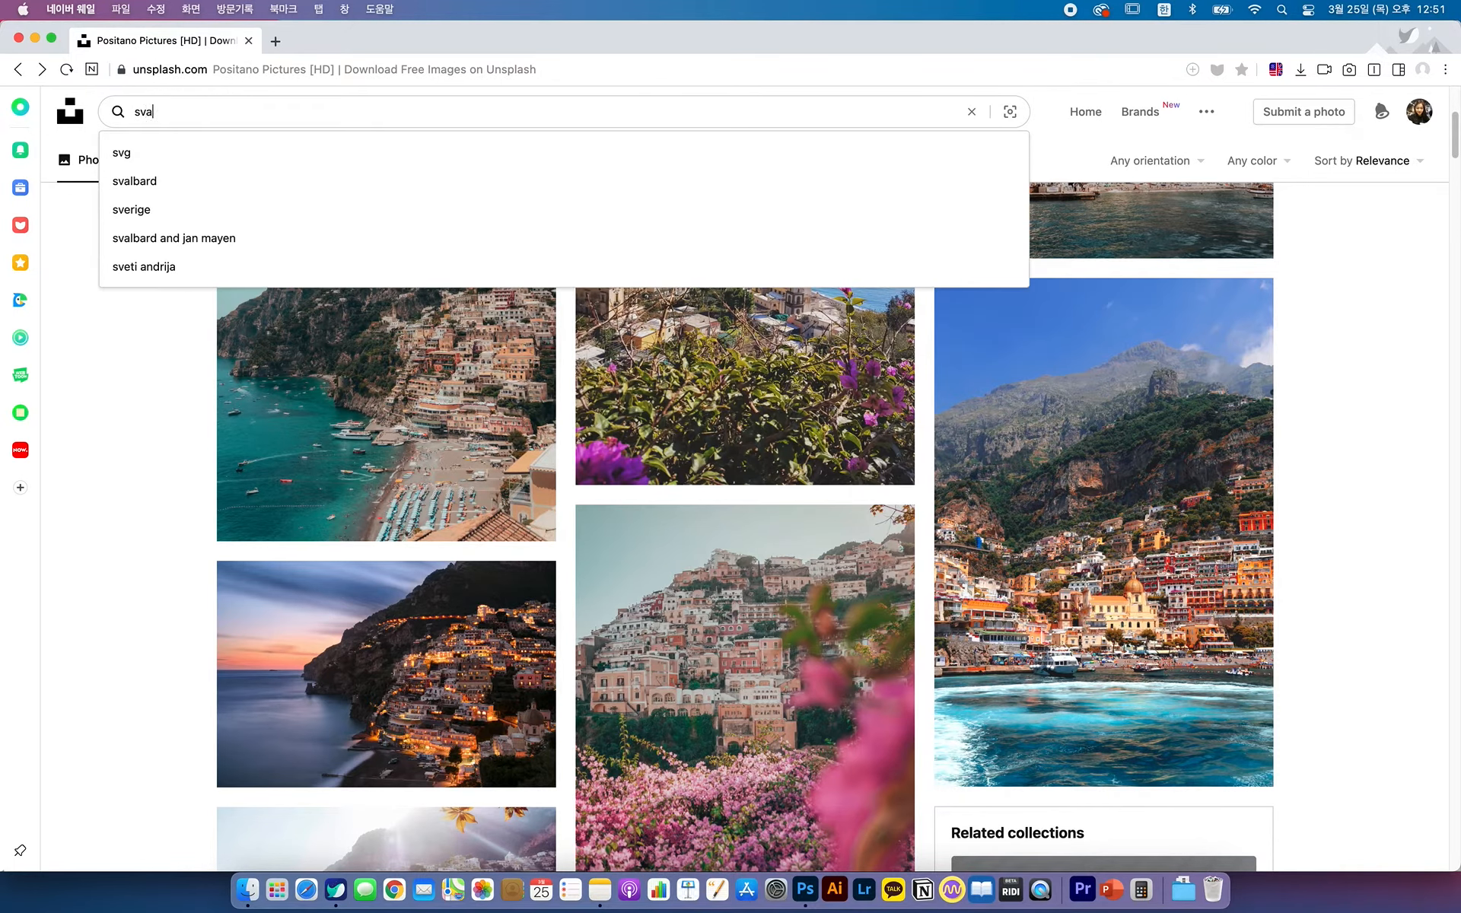
pyautogui.press('Down')
pyautogui.press('Down')
pyautogui.press('Down')
pyautogui.press('Down')
pyautogui.press('Down')
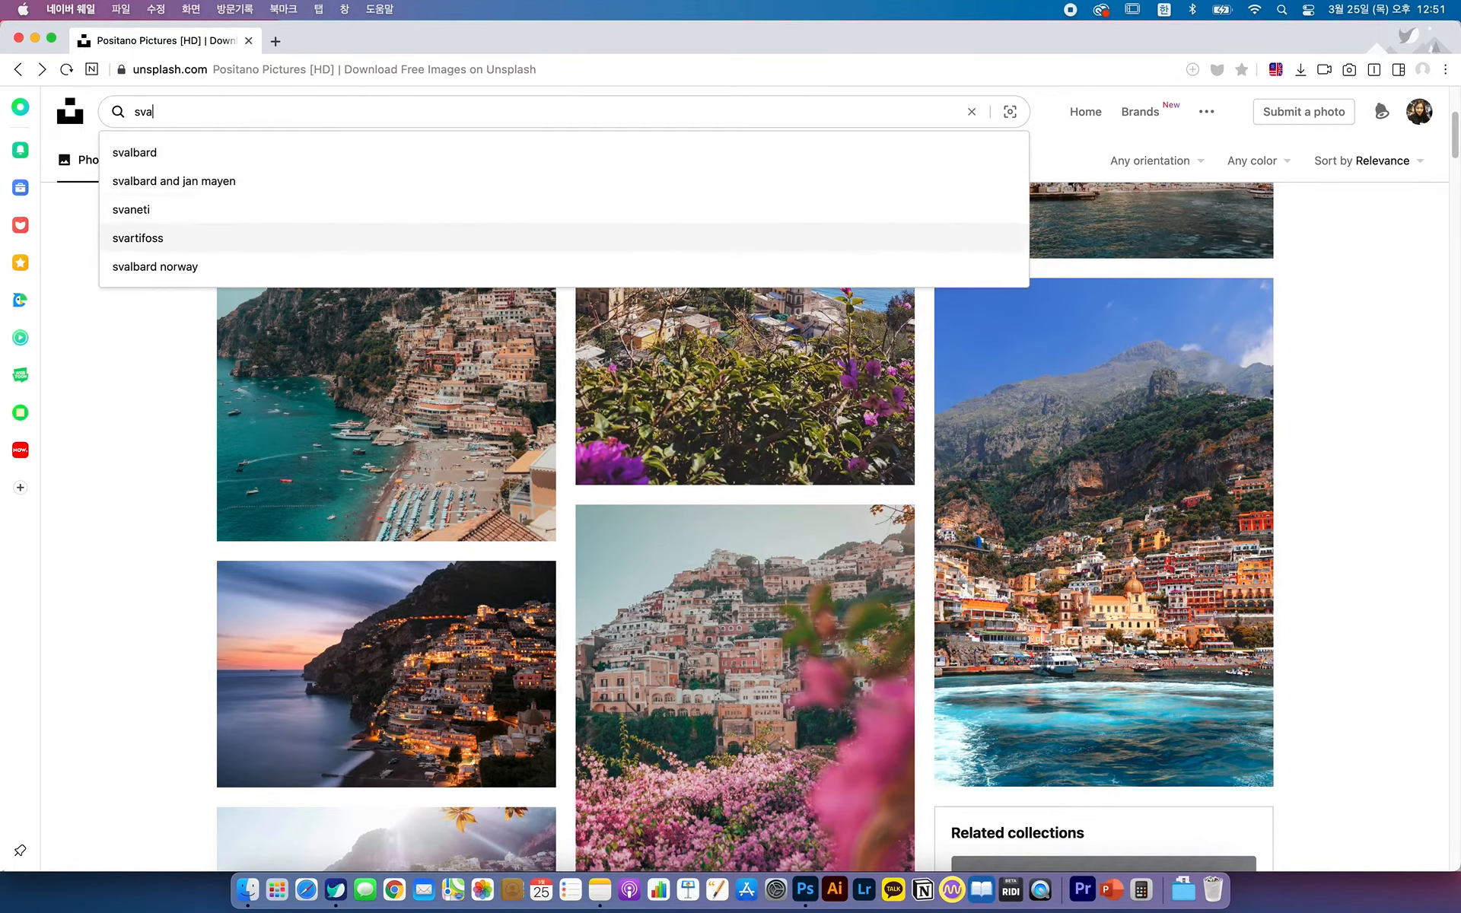
pyautogui.press('Return')
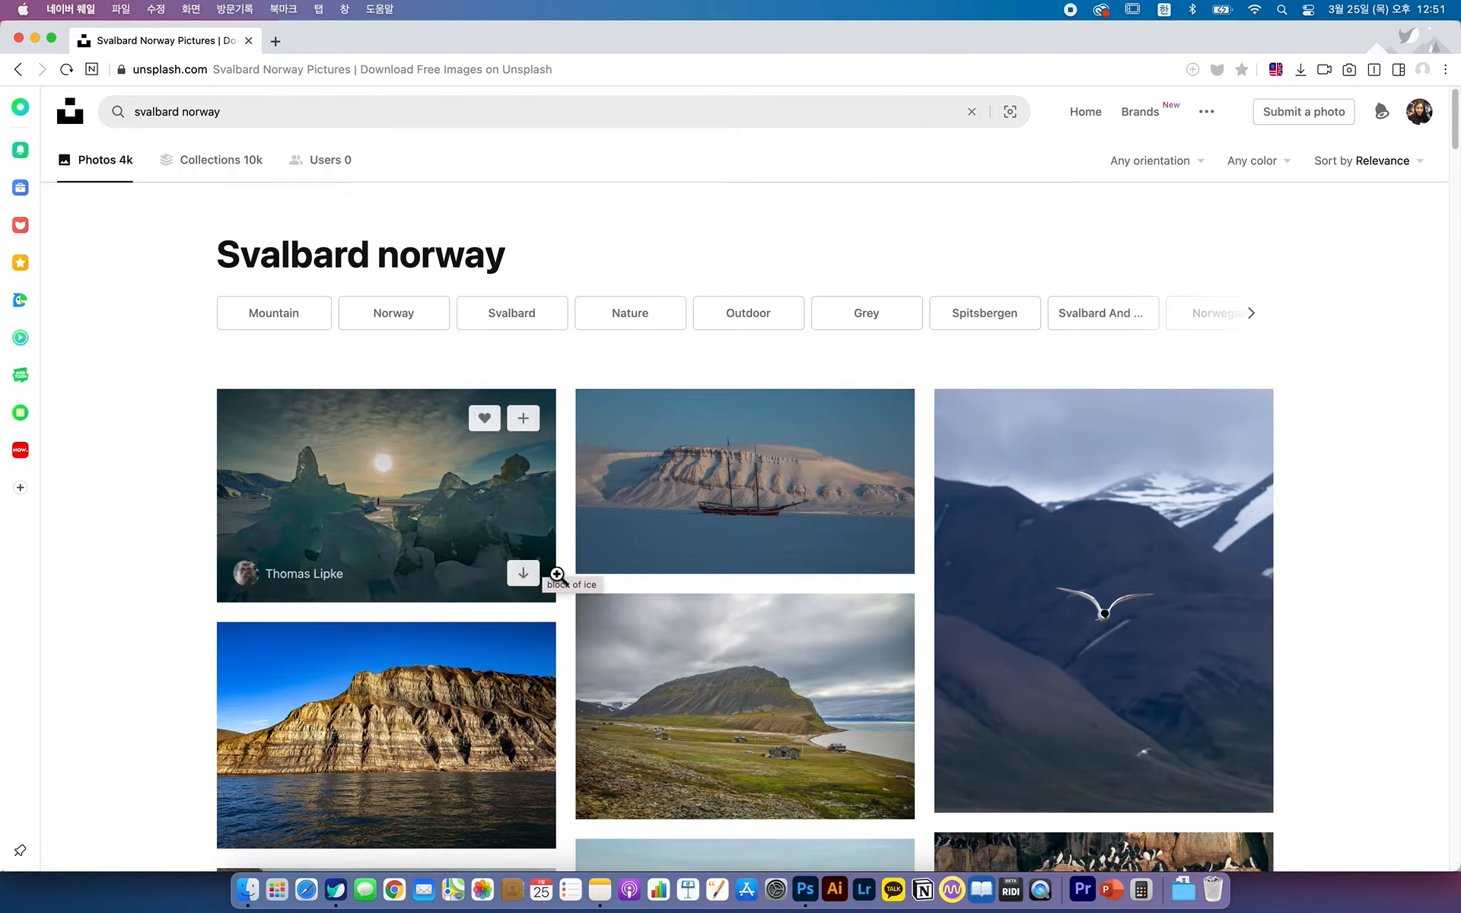
# - Find the green aurora photo with mountains beside a lake, open it enlarged and copy the image
pyautogui.scroll(-20, 563, 593)
pyautogui.scroll(-5, 566, 601)
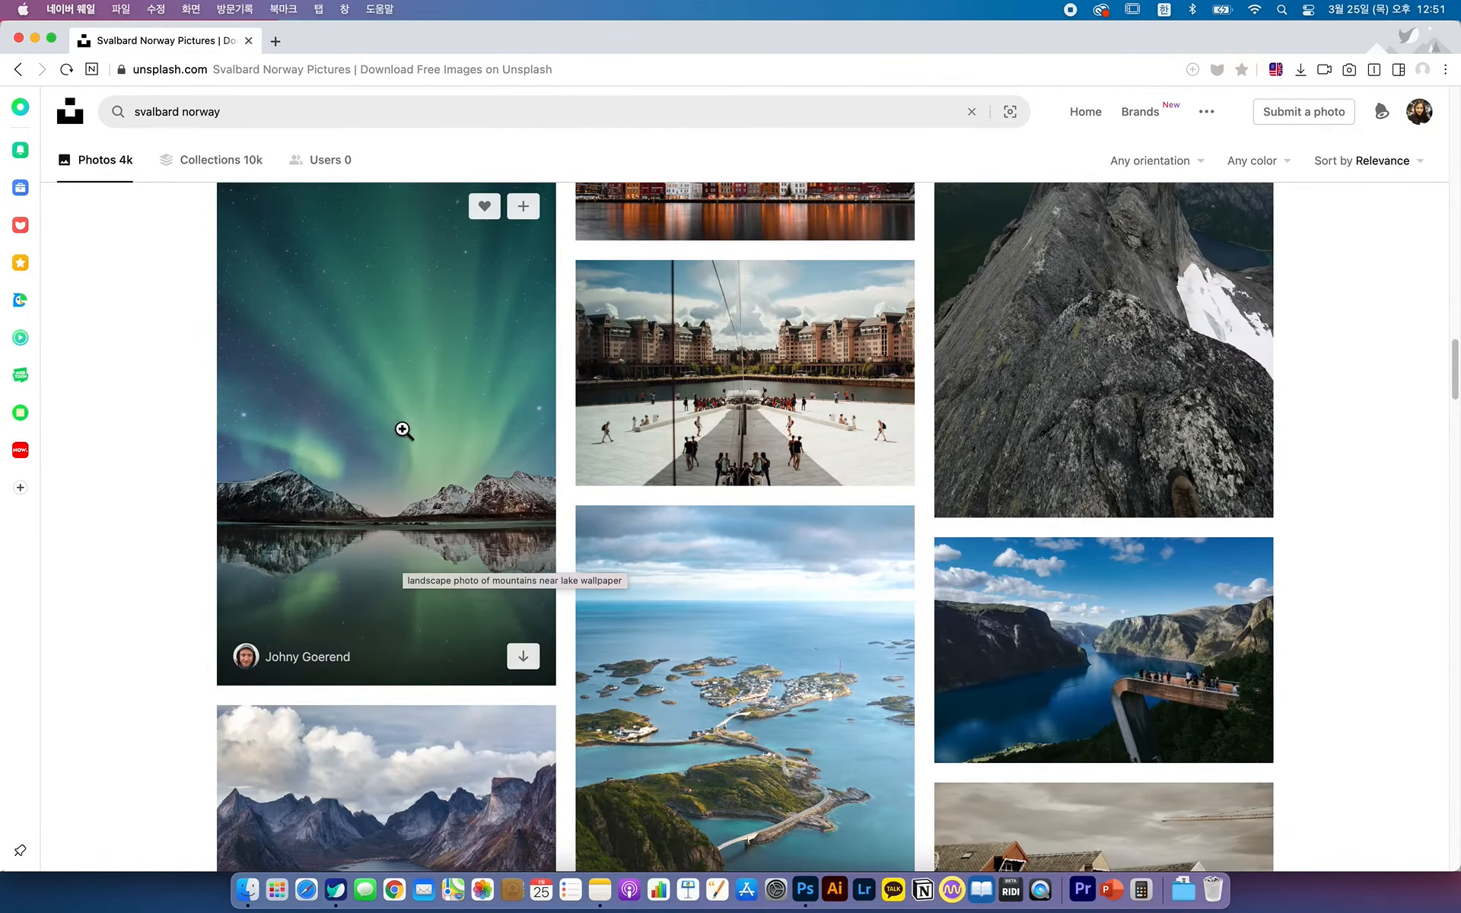
pyautogui.click(404, 427)
pyautogui.click(717, 470)
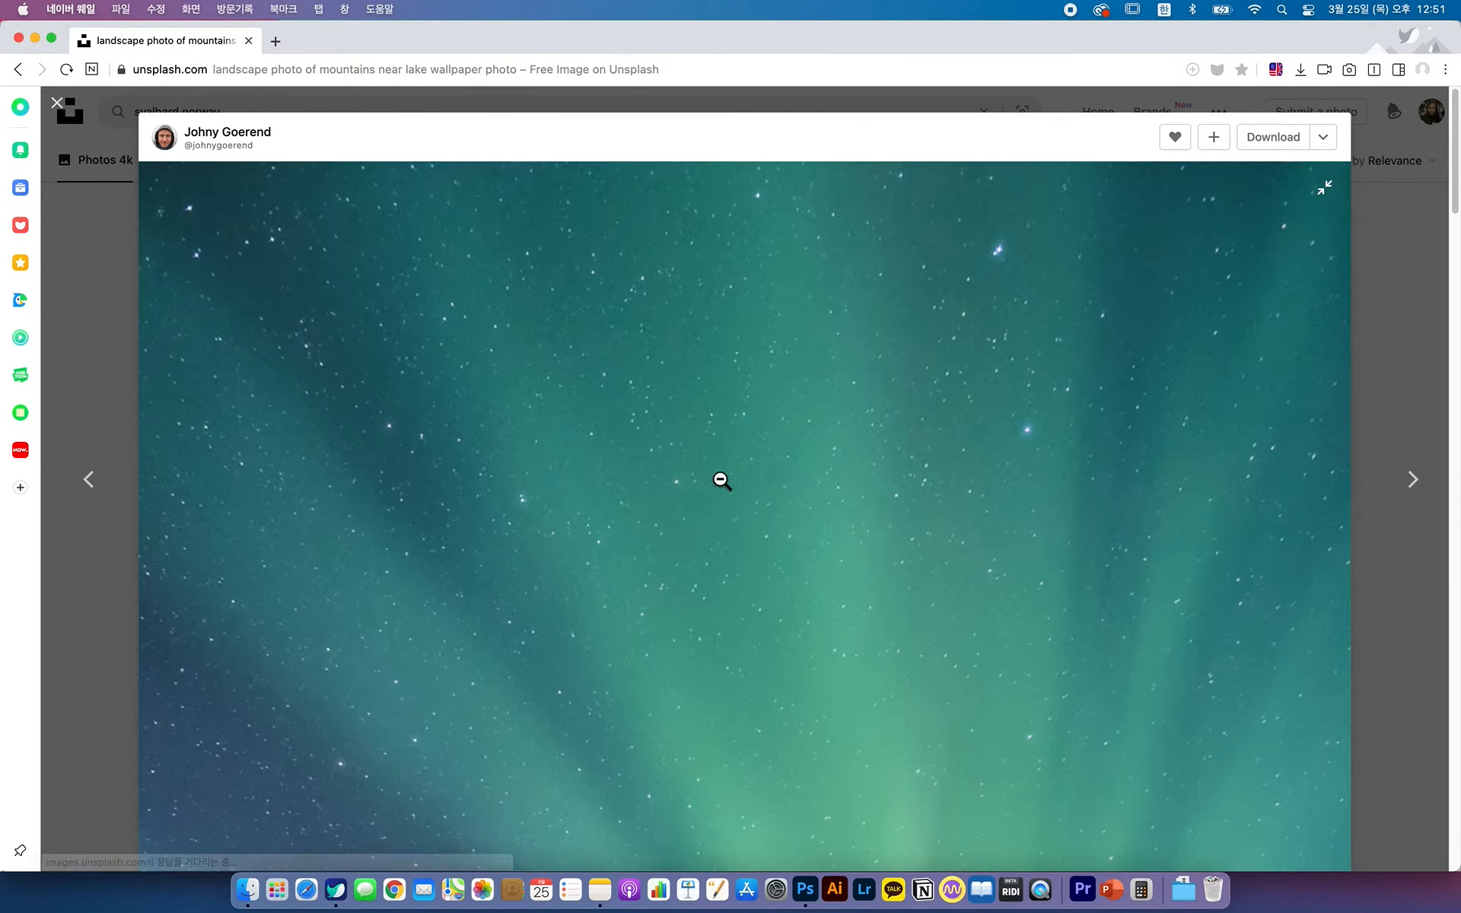
pyautogui.rightClick(756, 384)
pyautogui.click(793, 468)
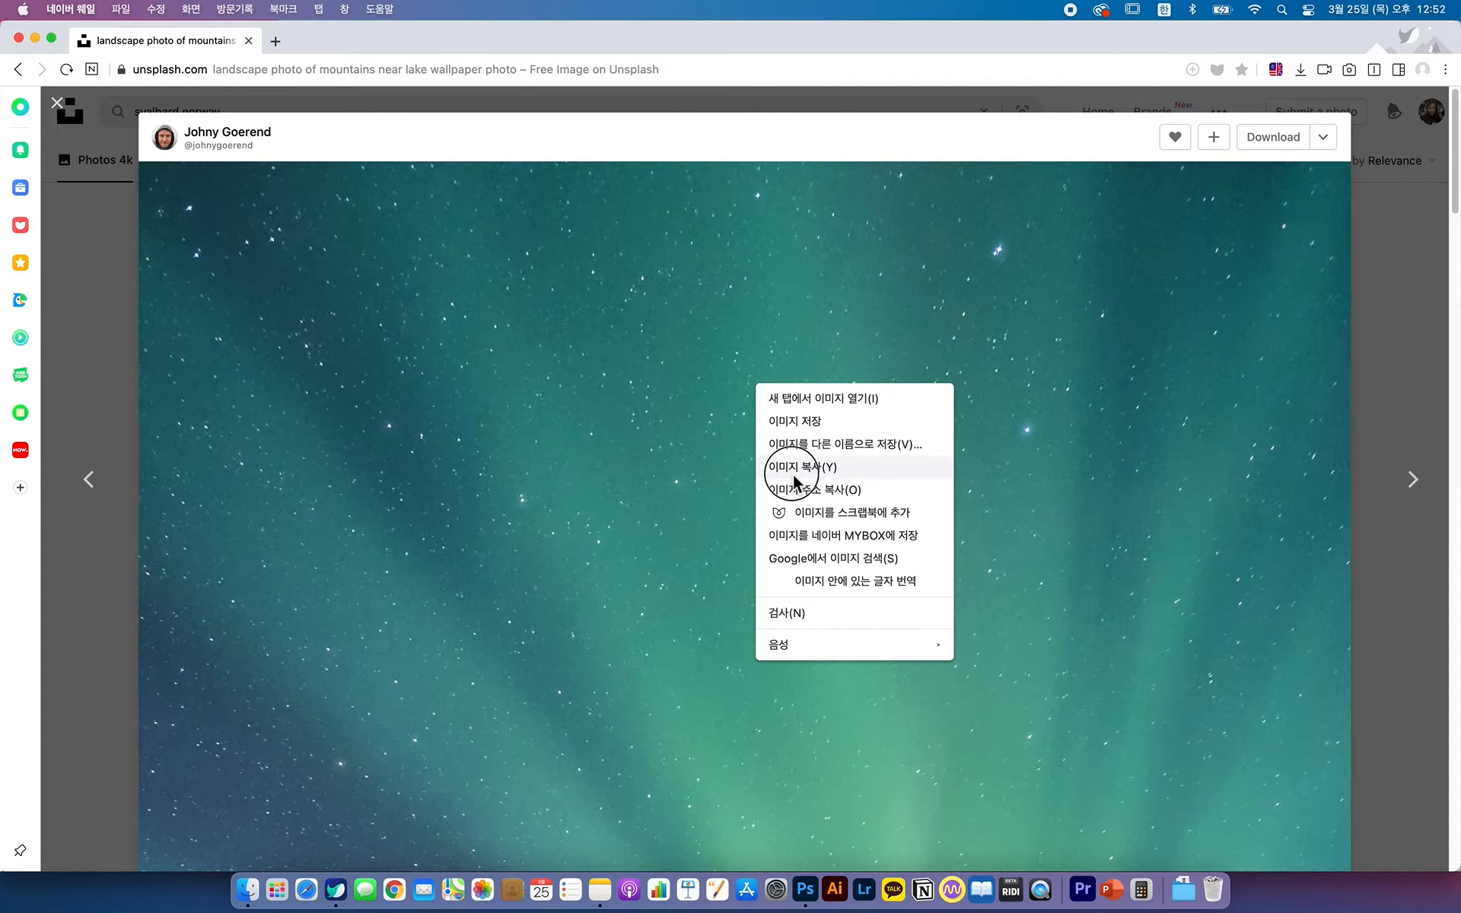
# - Switch back to Photoshop and paste the aurora photo directly above the Positano background, Layer 2, in Artboard 2 copy
pyautogui.click(804, 896)
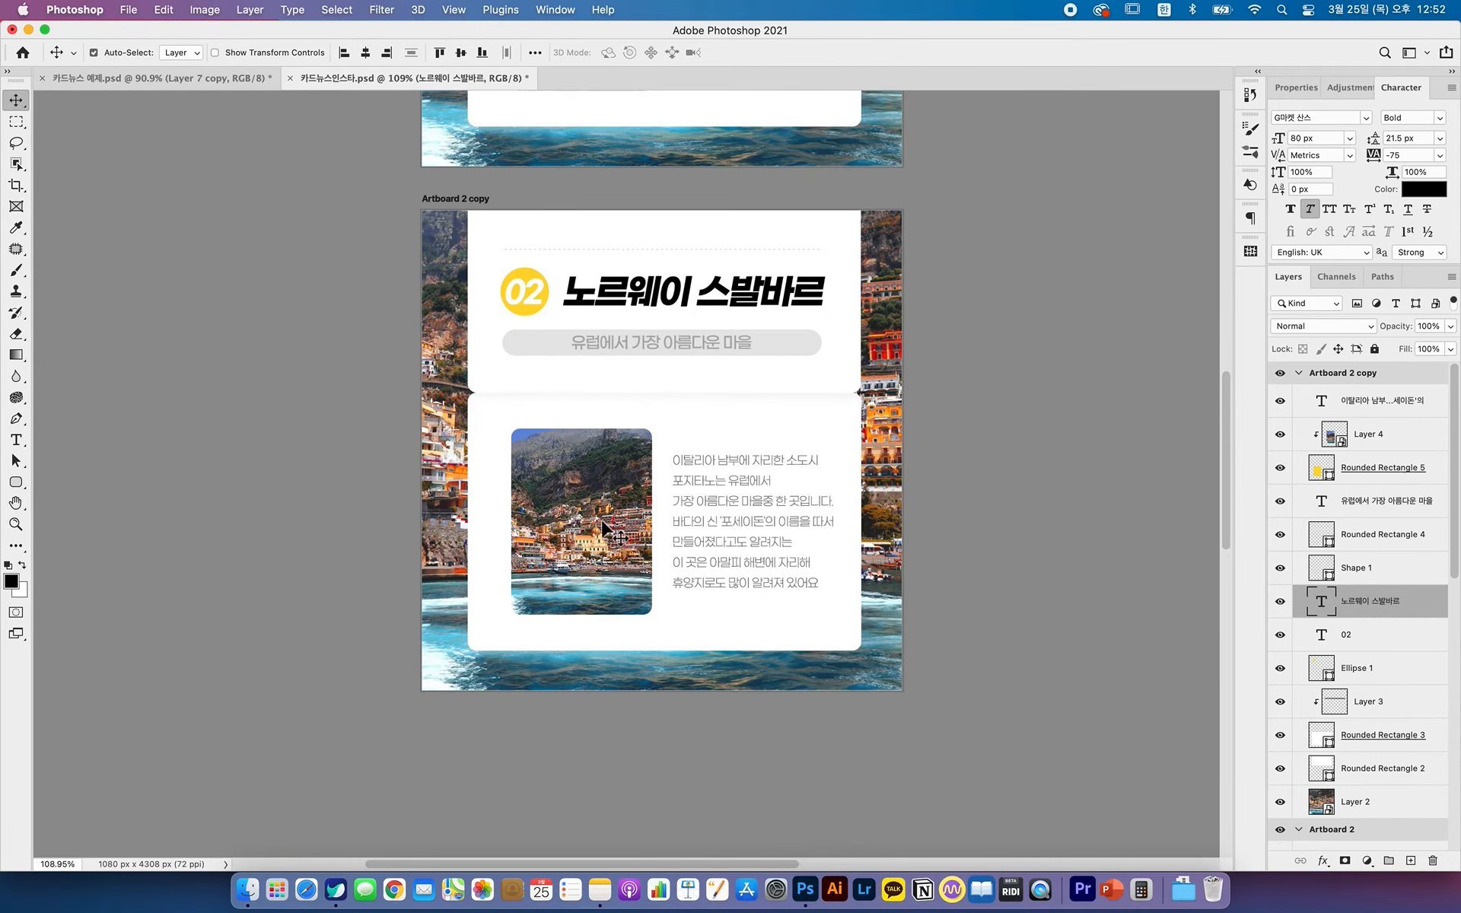
pyautogui.click(887, 384)
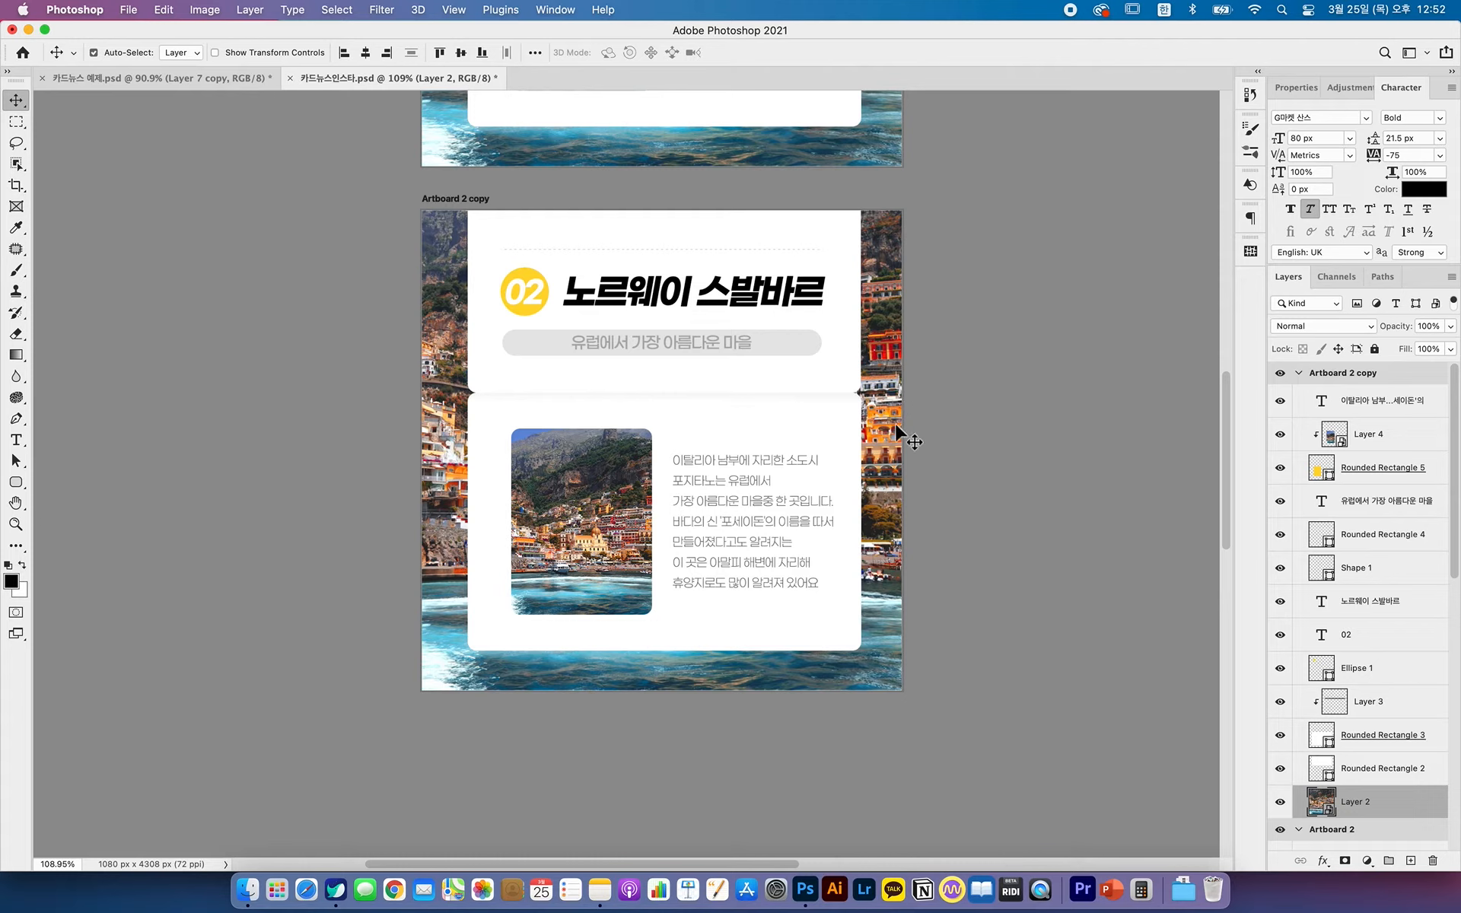
pyautogui.scroll(-3, 1314, 756)
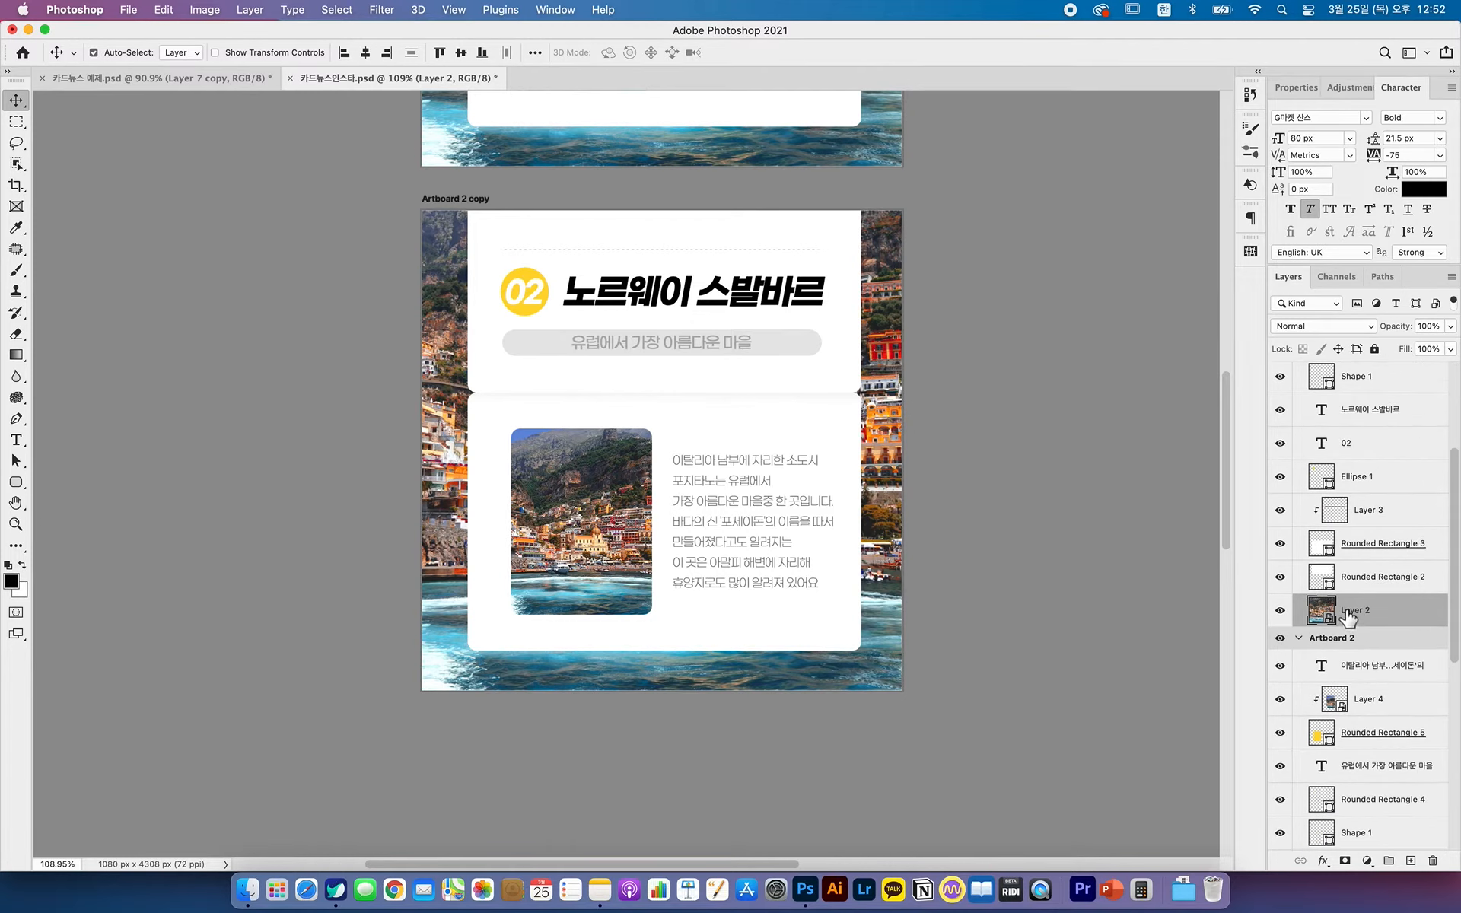
pyautogui.click(1281, 612)
pyautogui.click(1280, 611)
pyautogui.press('super+v')
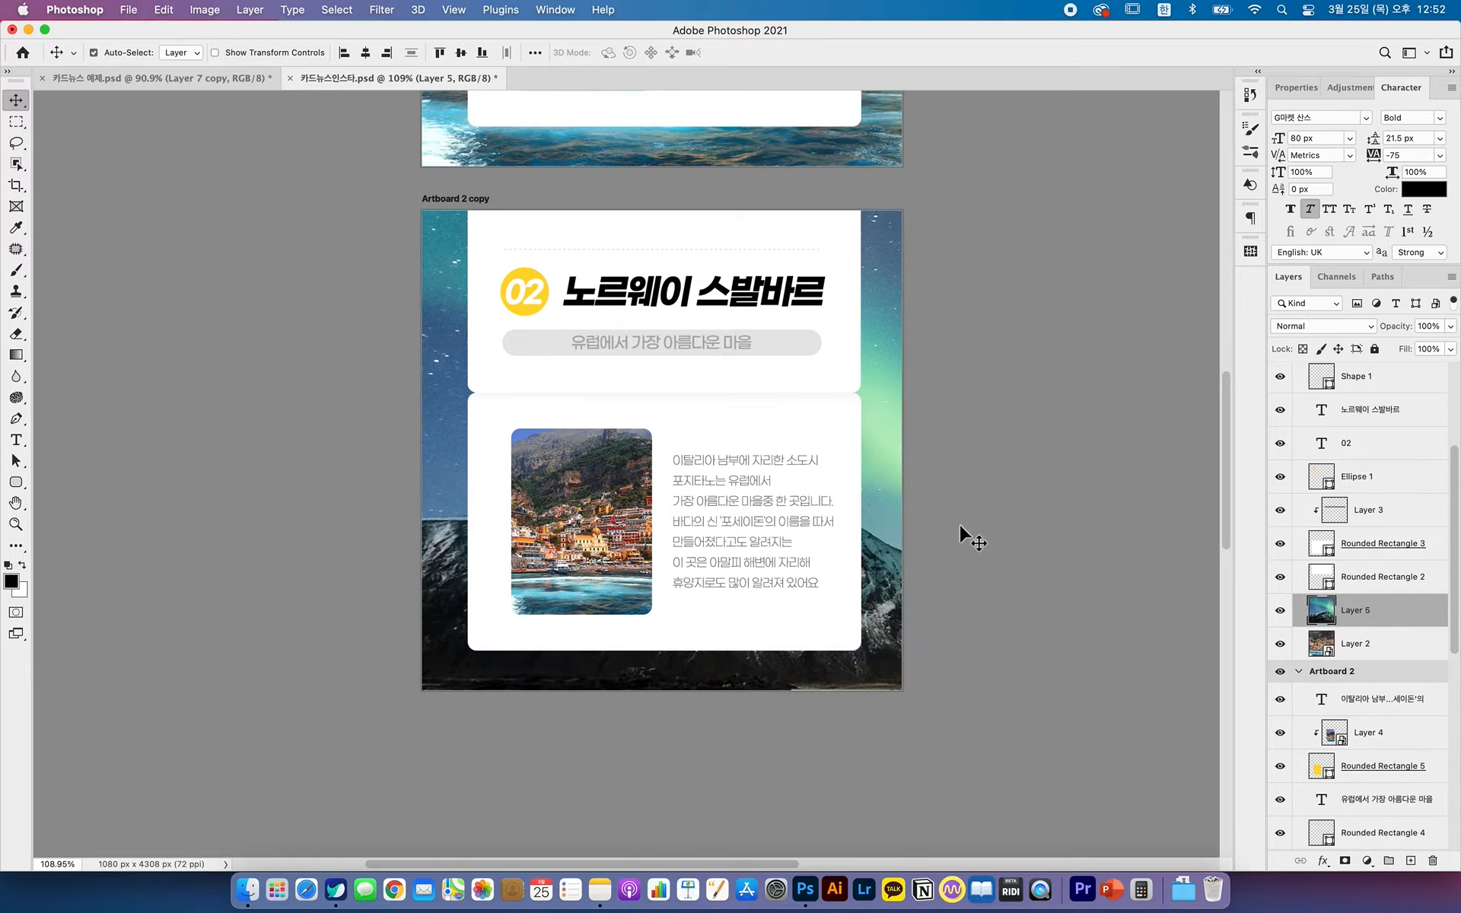
# - Convert the pasted aurora photo to a smart object and move it so it fills the artboard behind the white cards
pyautogui.rightClick(1359, 614)
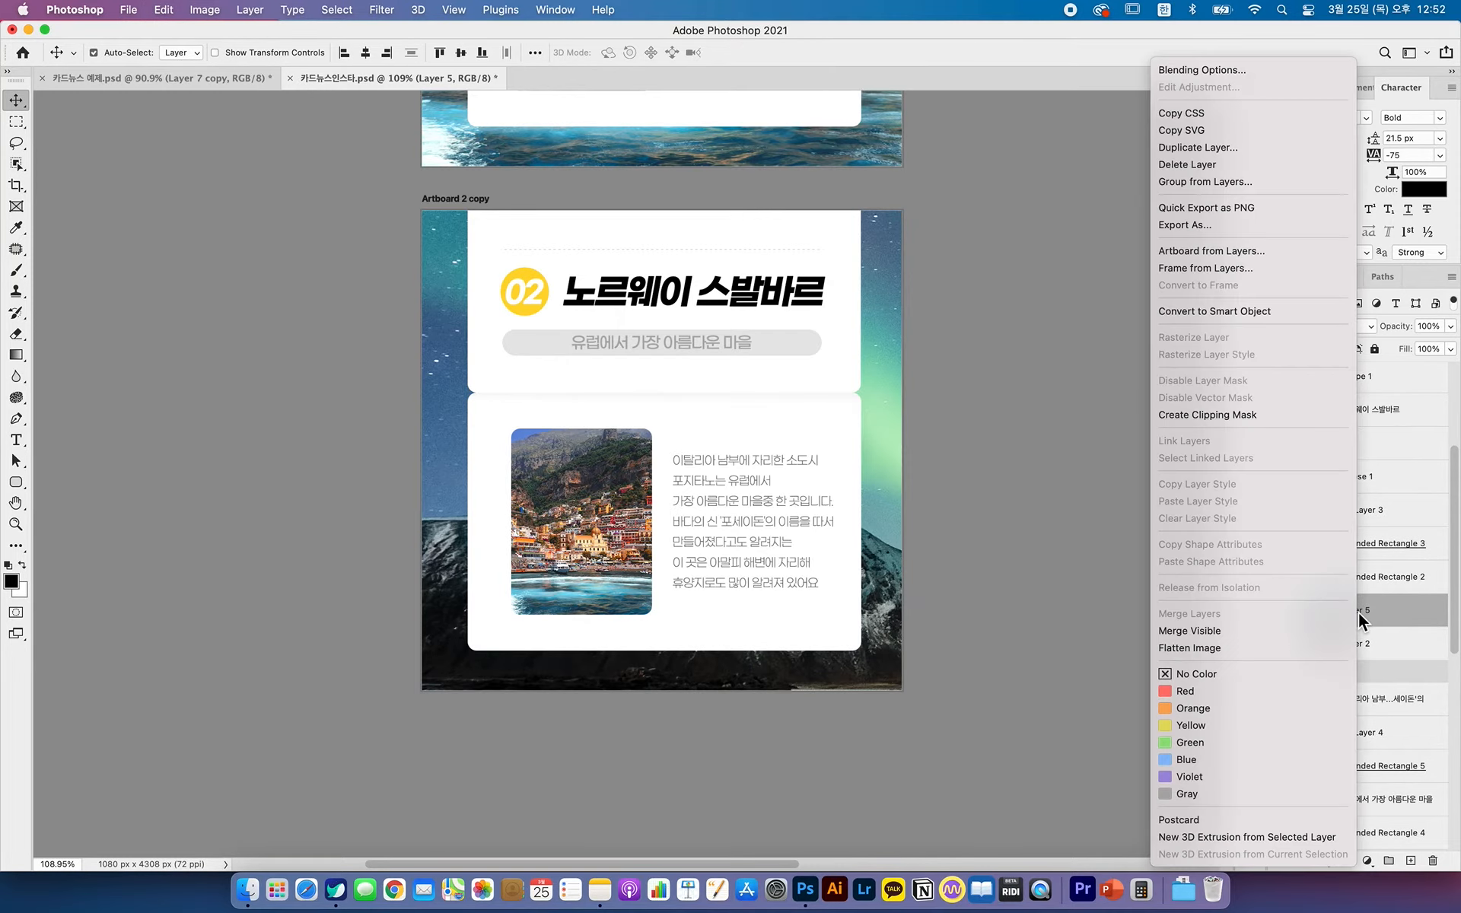
pyautogui.click(1234, 310)
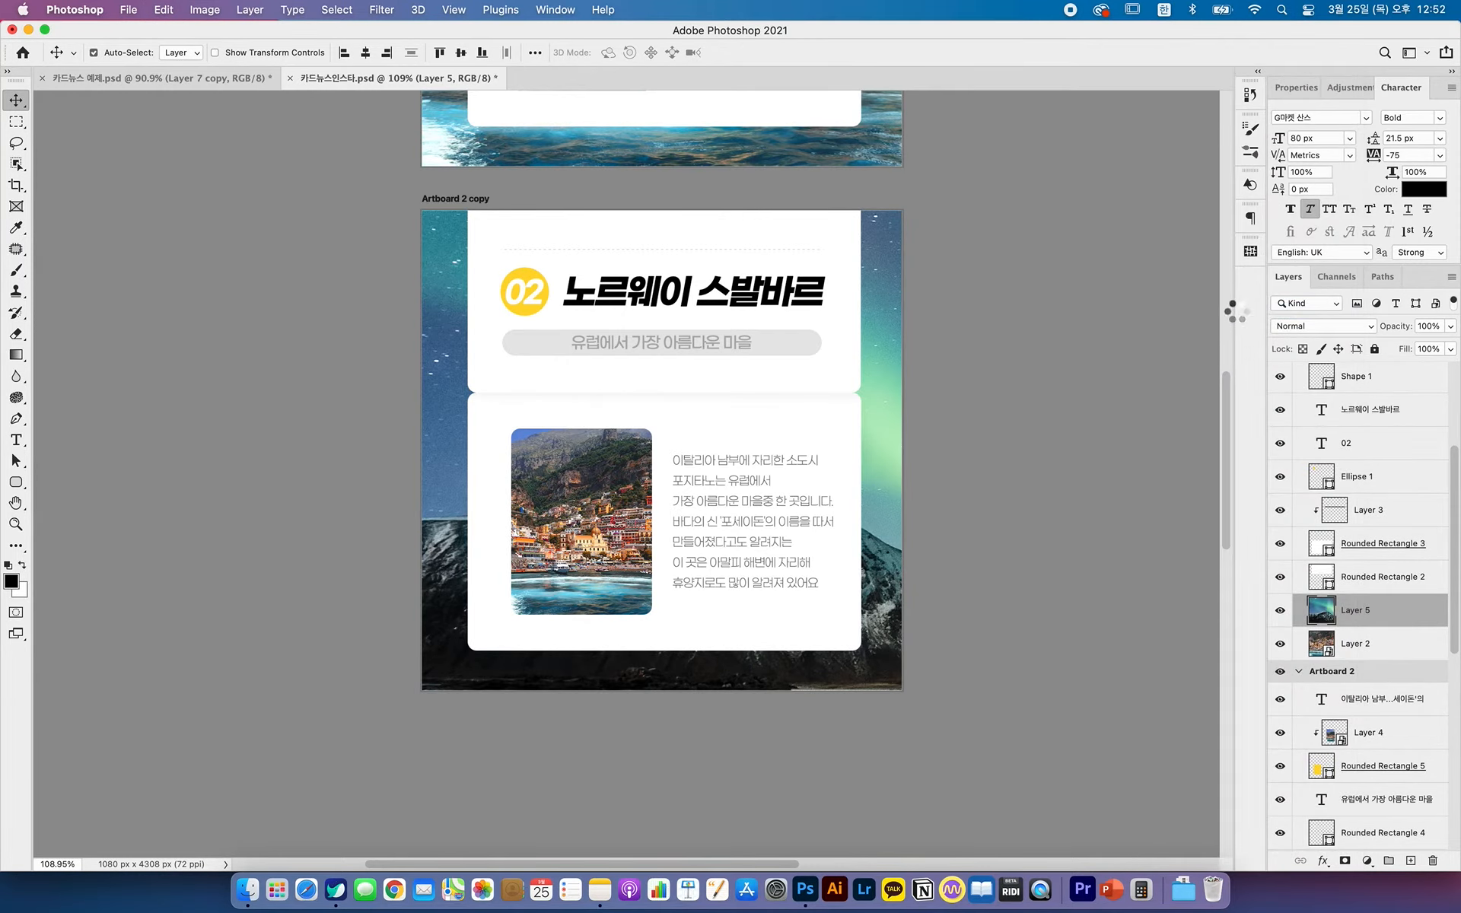
pyautogui.press('super+t')
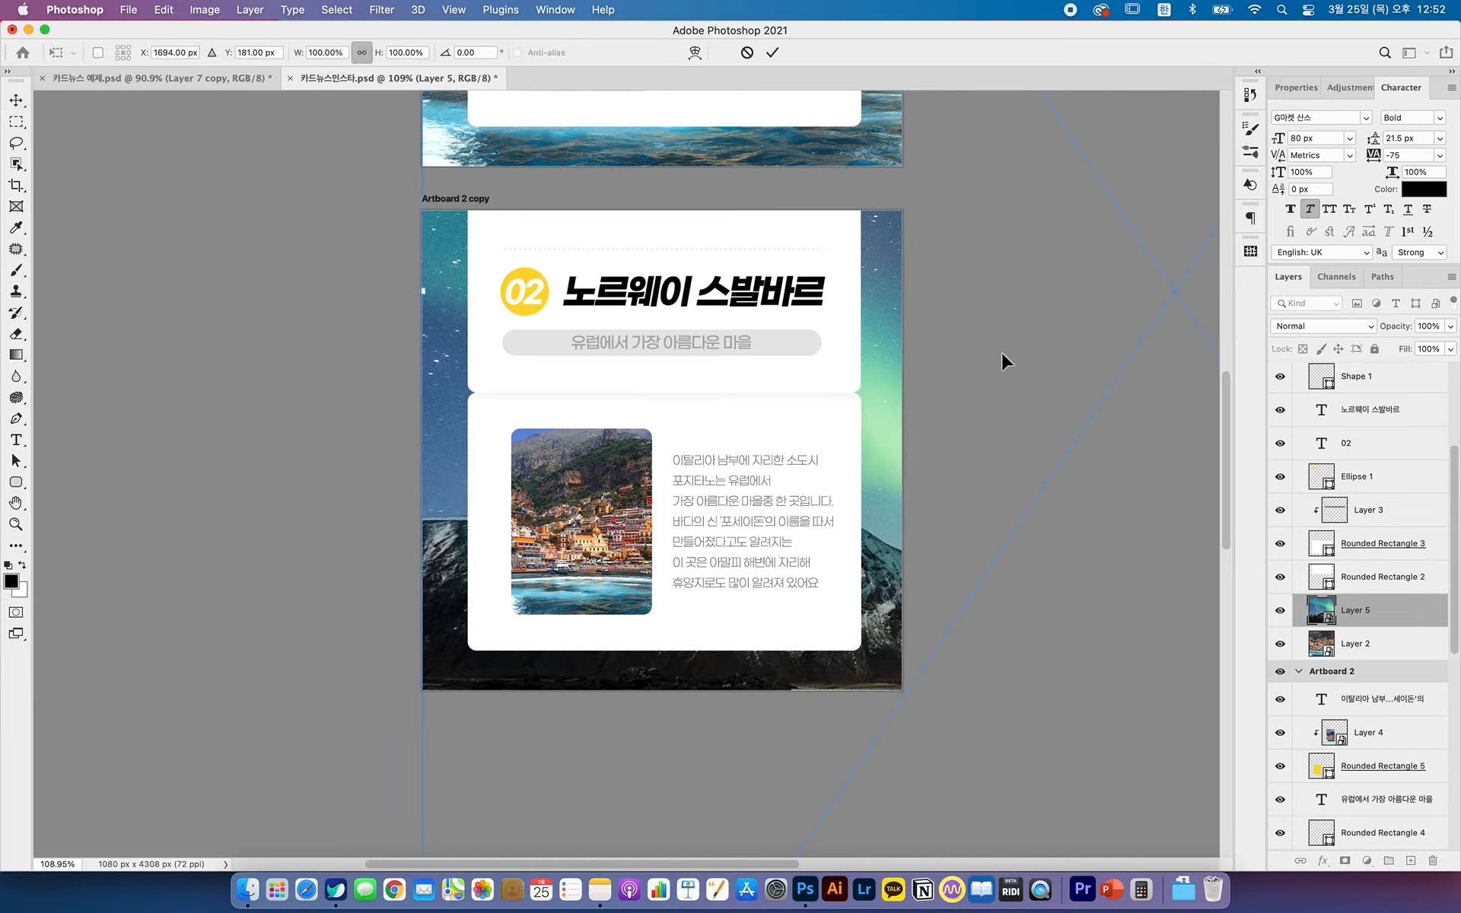
pyautogui.moveTo(738, 481); pyautogui.dragTo(768, 582)
pyautogui.press('Return')
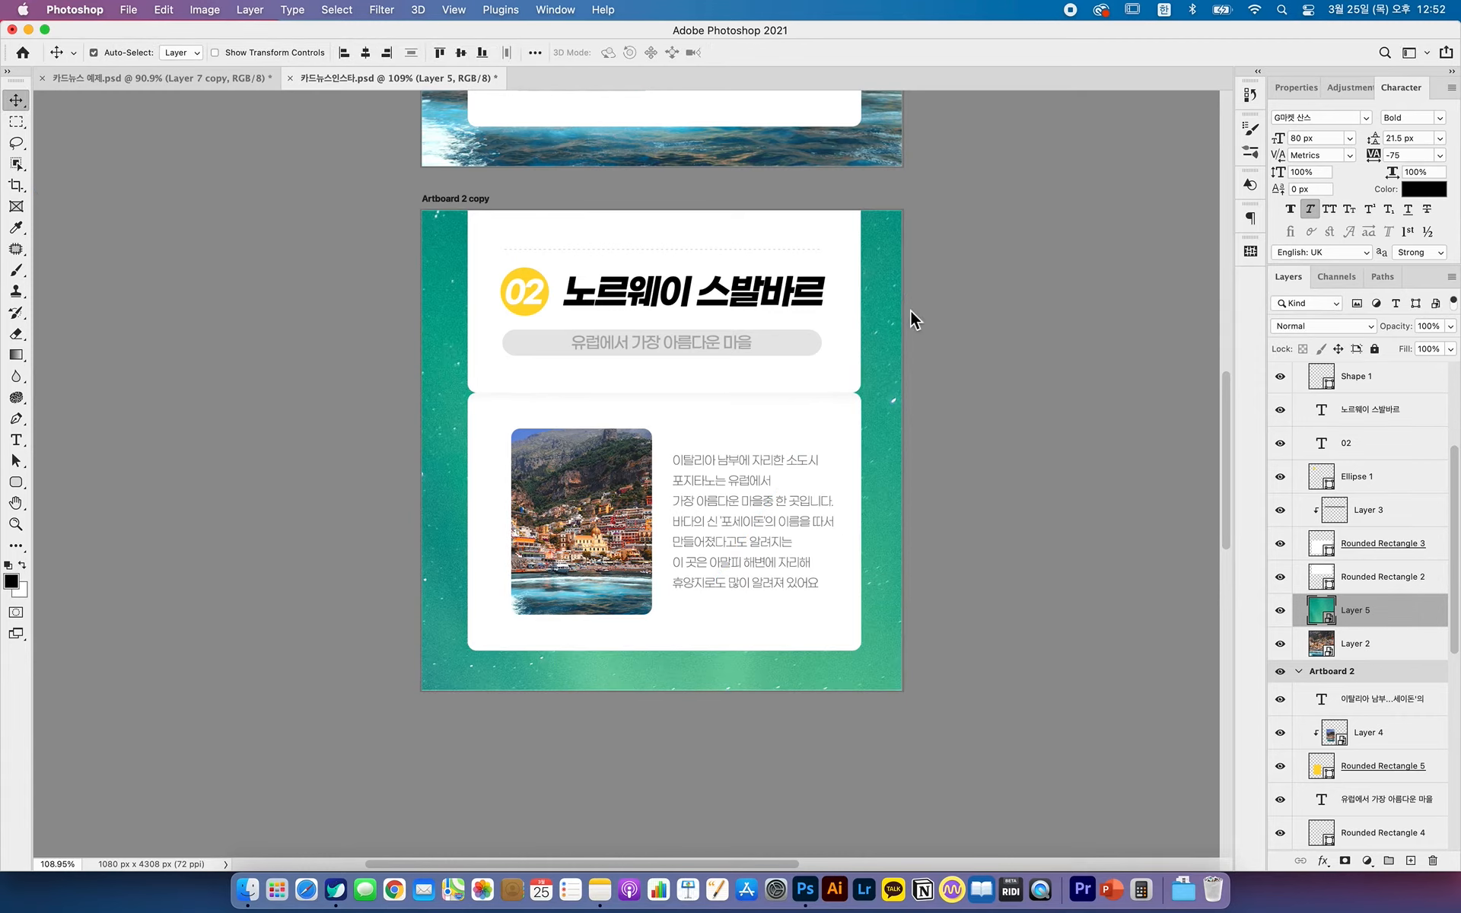
# - Shrink the aurora background and reposition it so the sky, mountains and lake show around the white cards
pyautogui.press('z')
pyautogui.keyDown('alt'); pyautogui.click(912, 370); pyautogui.keyUp('alt')
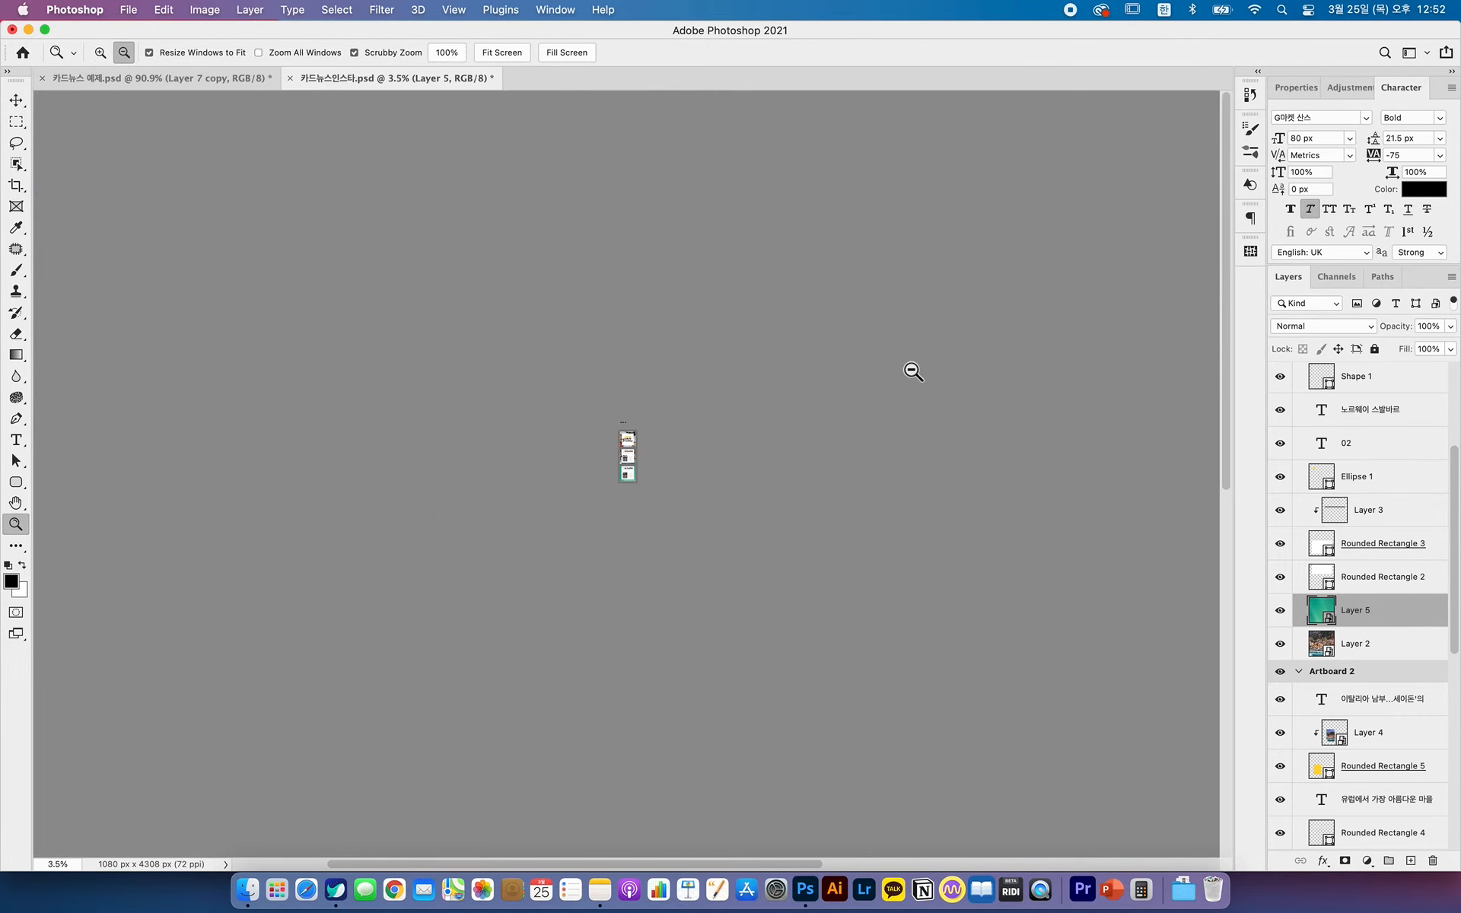
pyautogui.scroll(10, 727, 424)
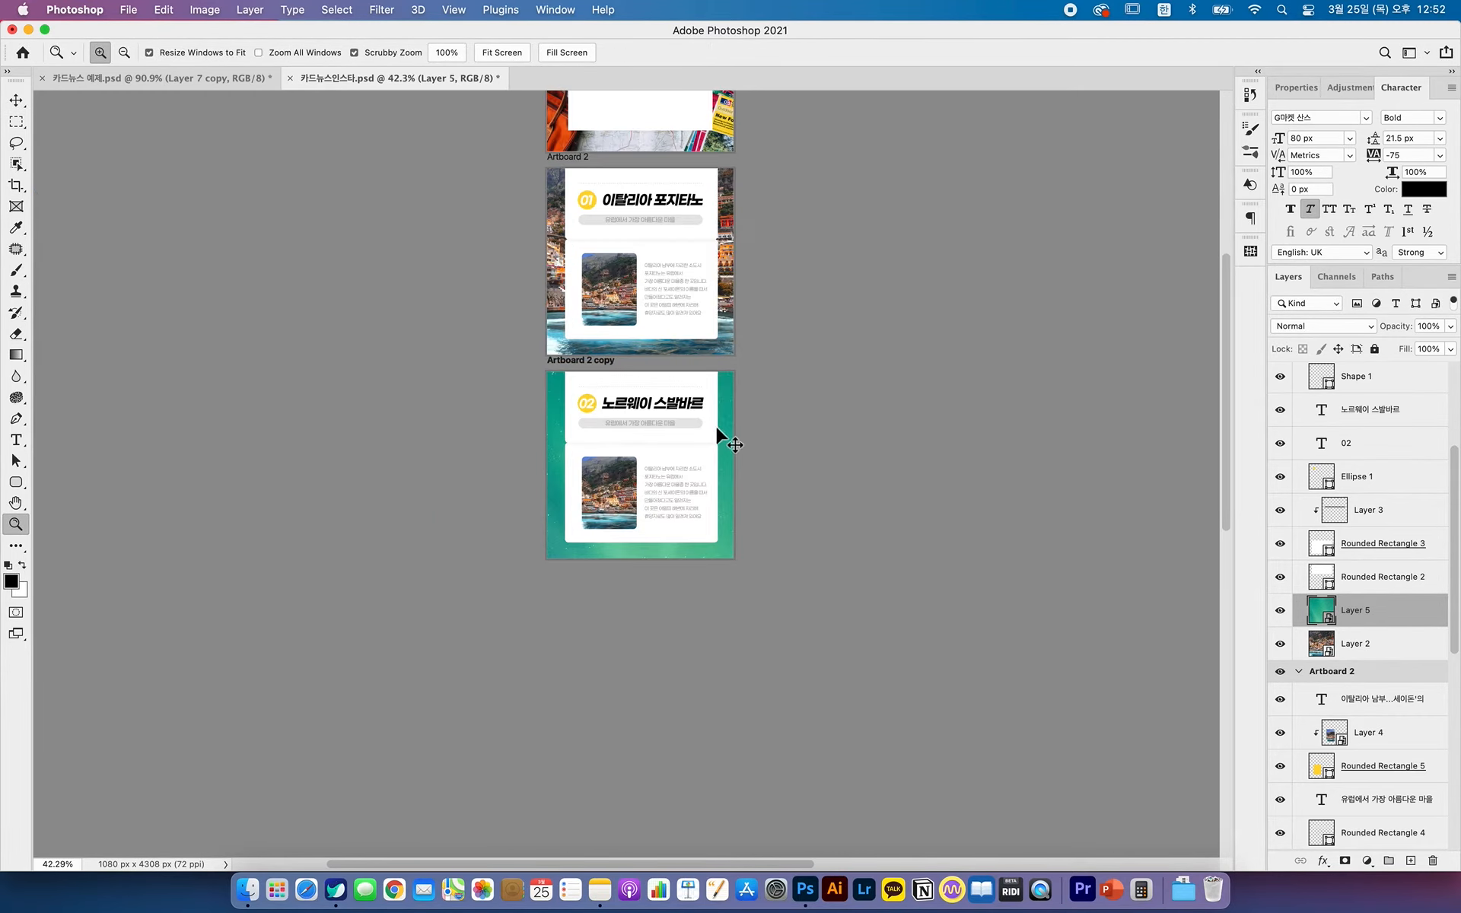
pyautogui.press('super+t')
pyautogui.moveTo(798, 298); pyautogui.dragTo(760, 354)
pyautogui.moveTo(894, 166); pyautogui.dragTo(706, 270)
pyautogui.press('Return')
# - Delete the clipped Positano photo, Layer 4, from the rounded frame on the Norway page
pyautogui.press('z')
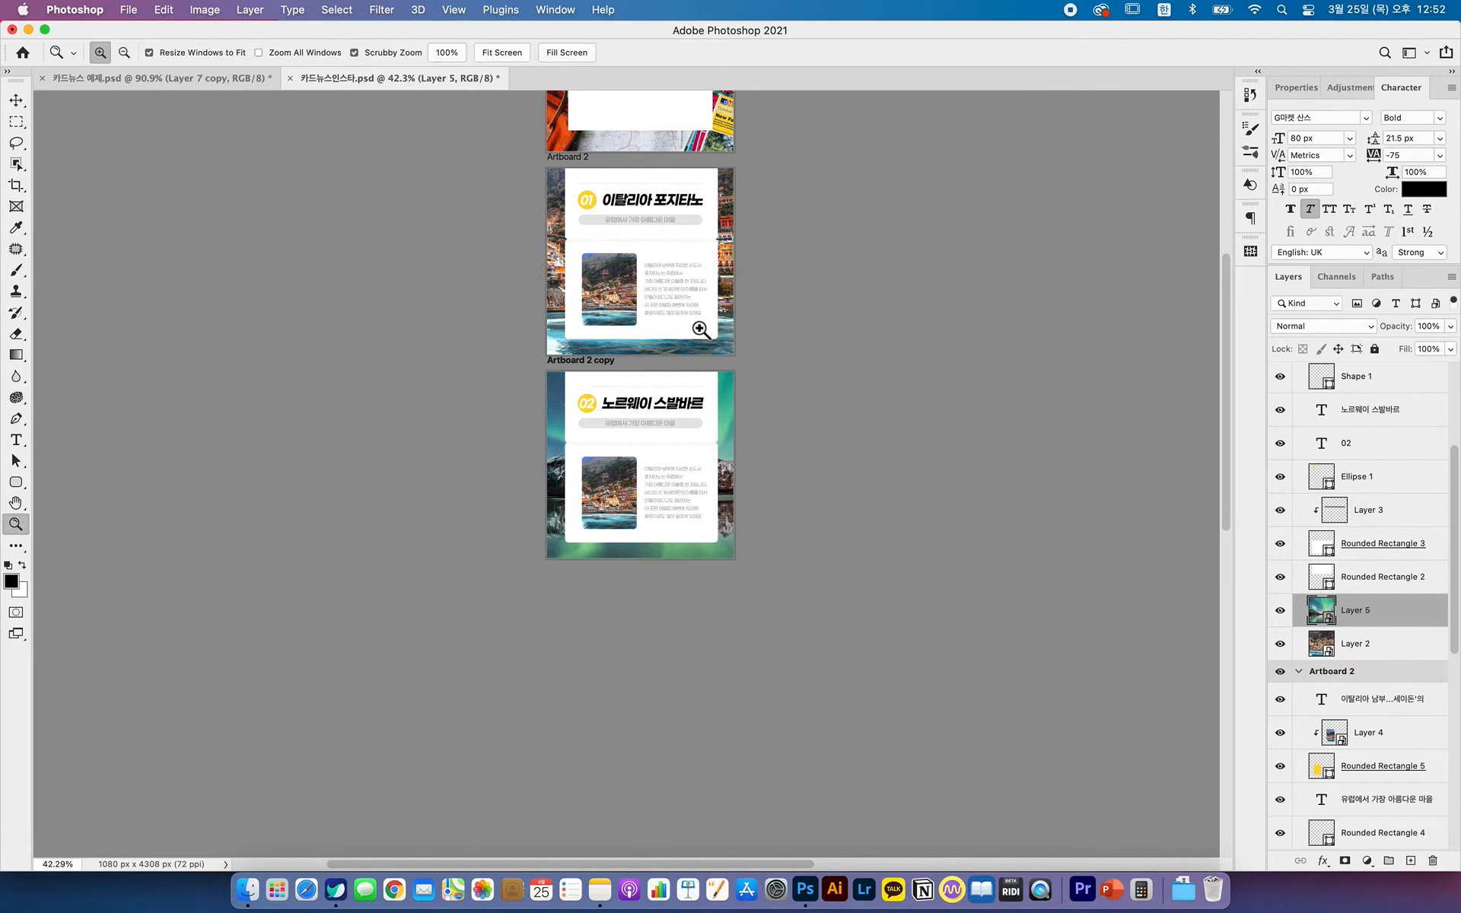
pyautogui.moveTo(650, 475); pyautogui.dragTo(708, 476)
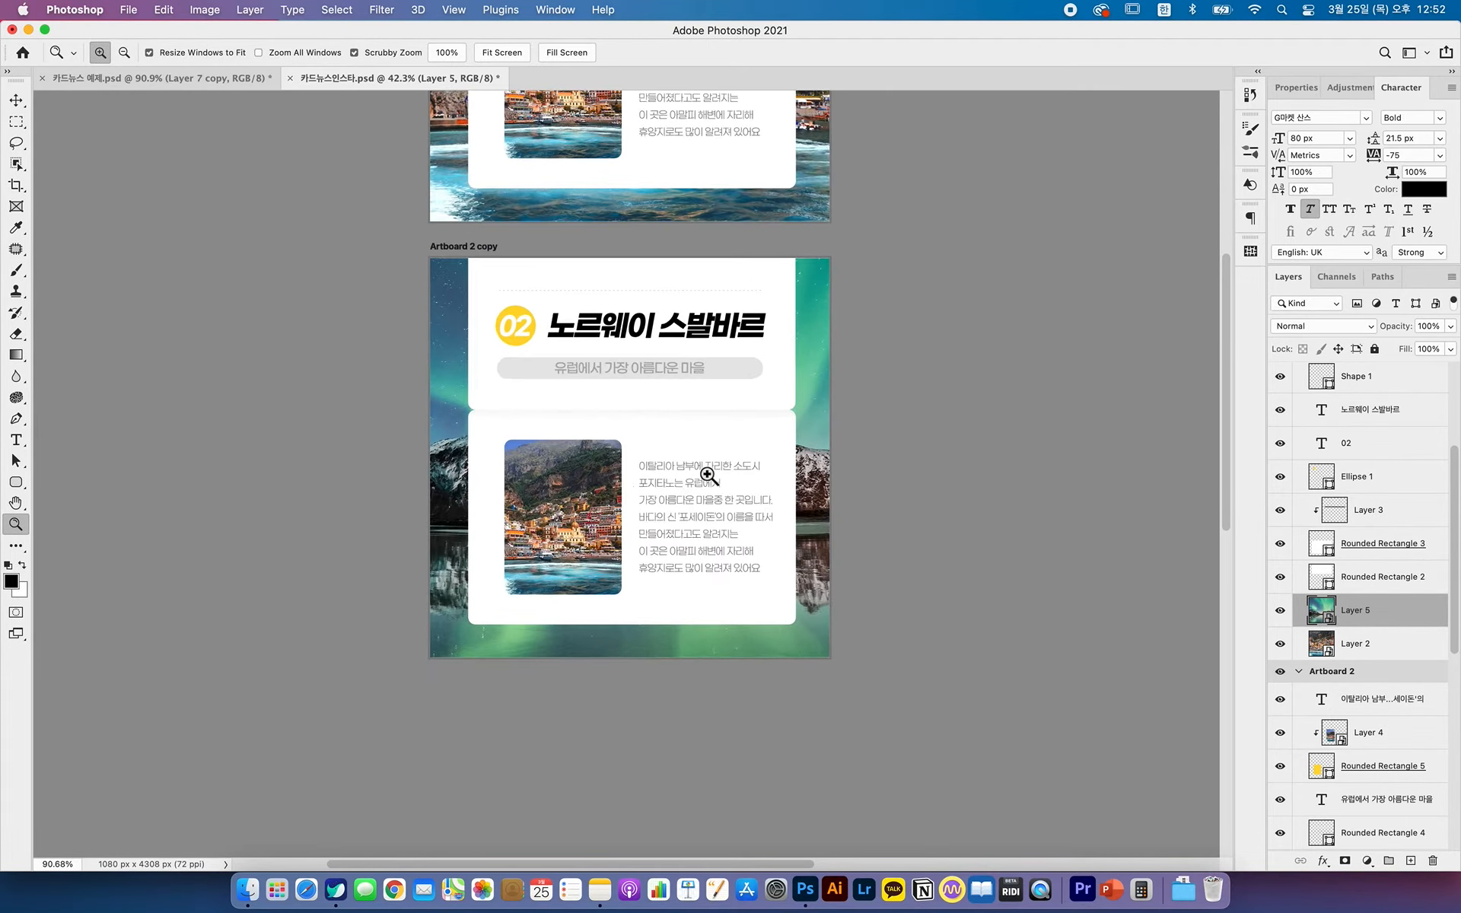
pyautogui.press('v')
pyautogui.click(581, 480)
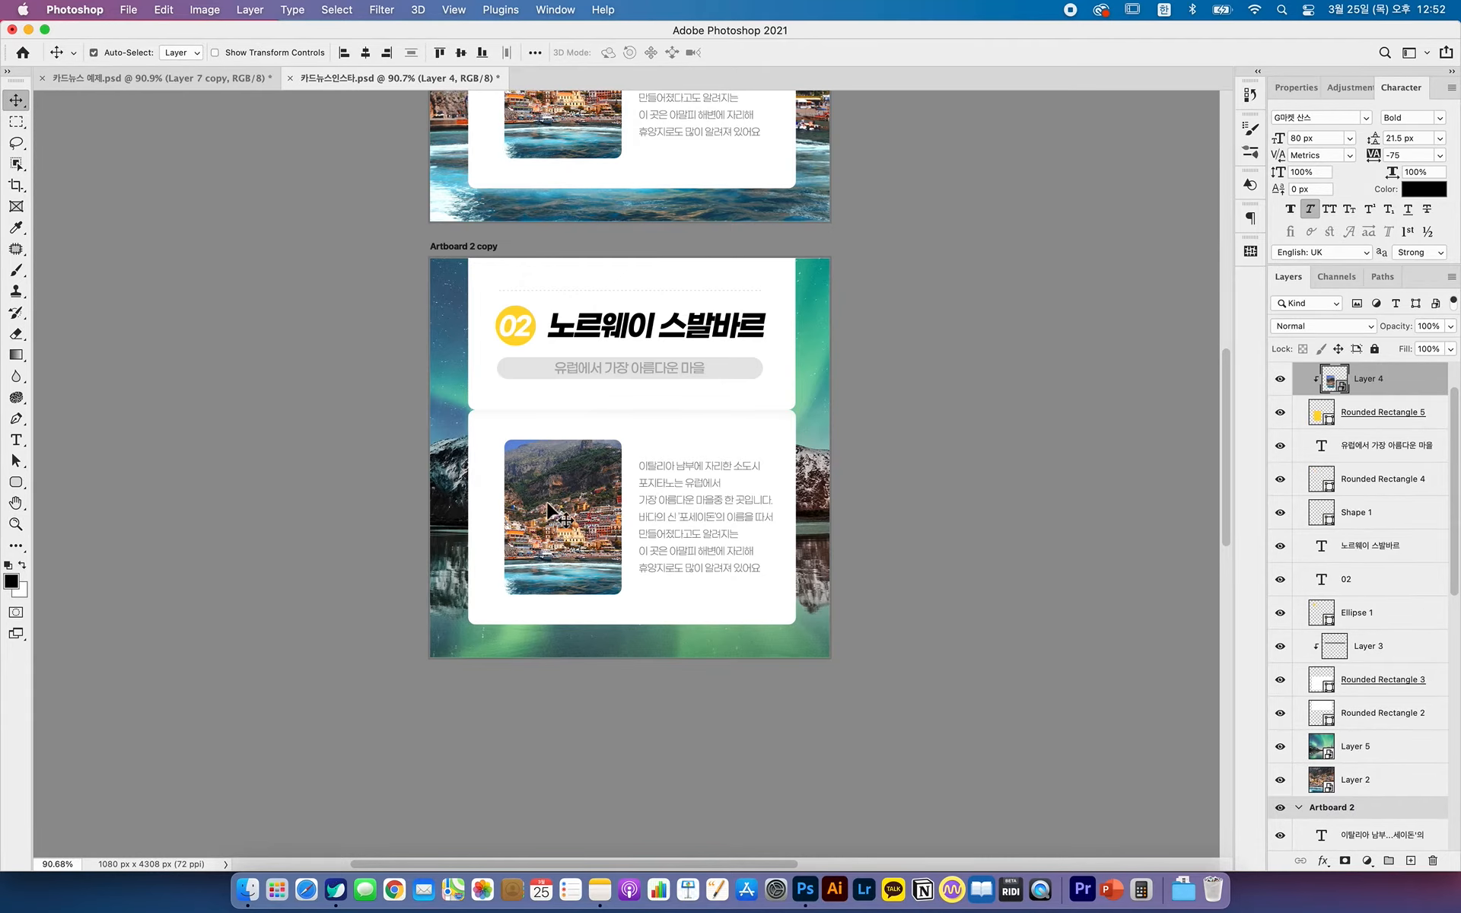
pyautogui.press('Delete')
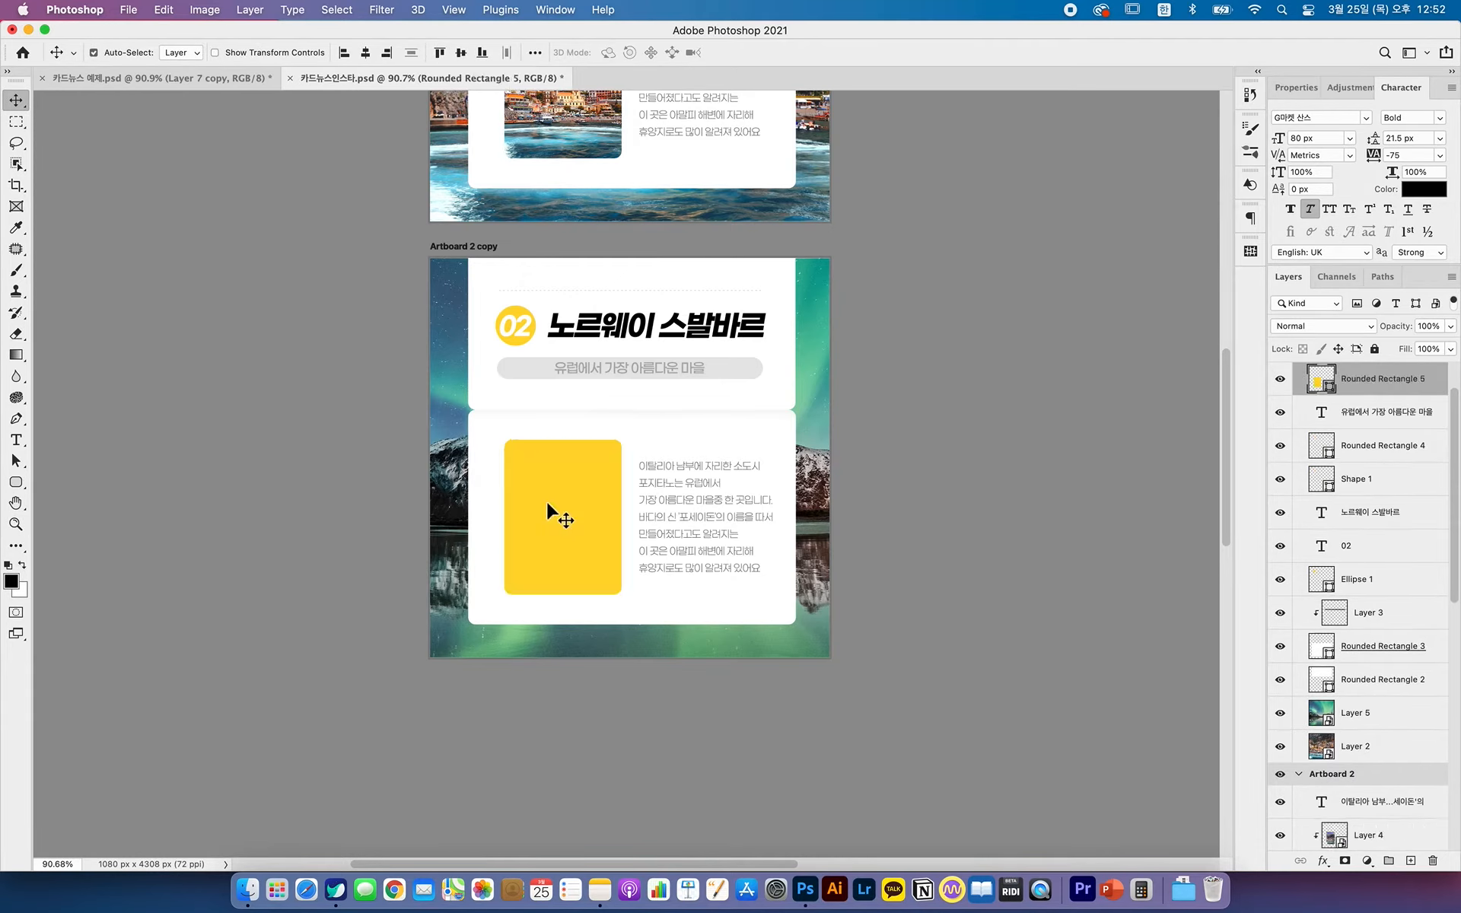
# - Paste the aurora photo above the yellow rounded frame, Rounded Rectangle 5, and clip it to that frame on the Norway page
pyautogui.click(1279, 379)
pyautogui.click(1280, 378)
pyautogui.press('super+v')
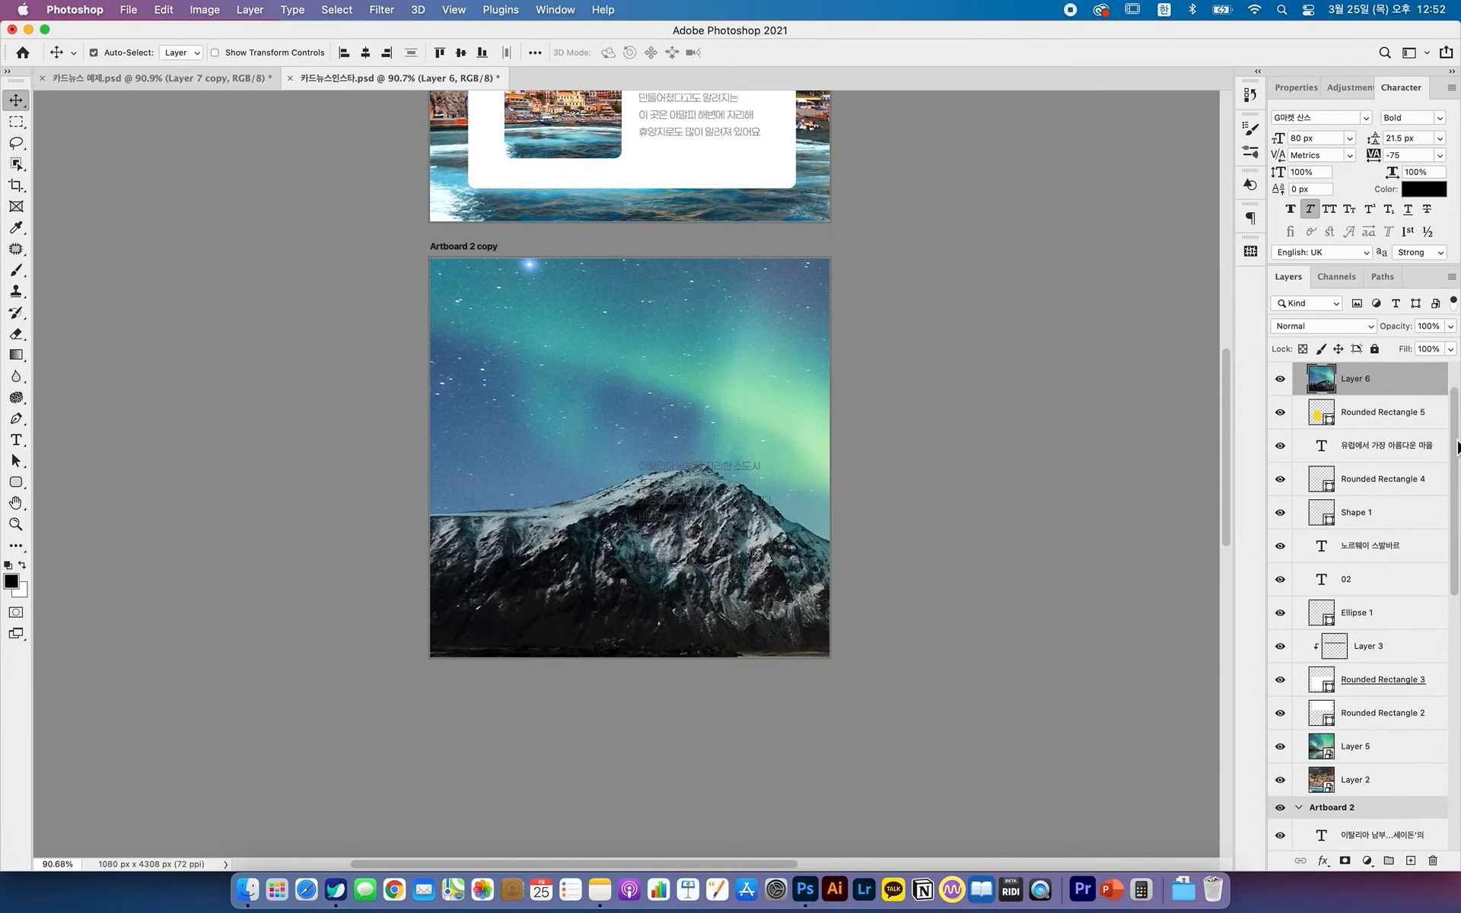
pyautogui.keyDown('alt'); pyautogui.click(1401, 395); pyautogui.keyUp('alt')
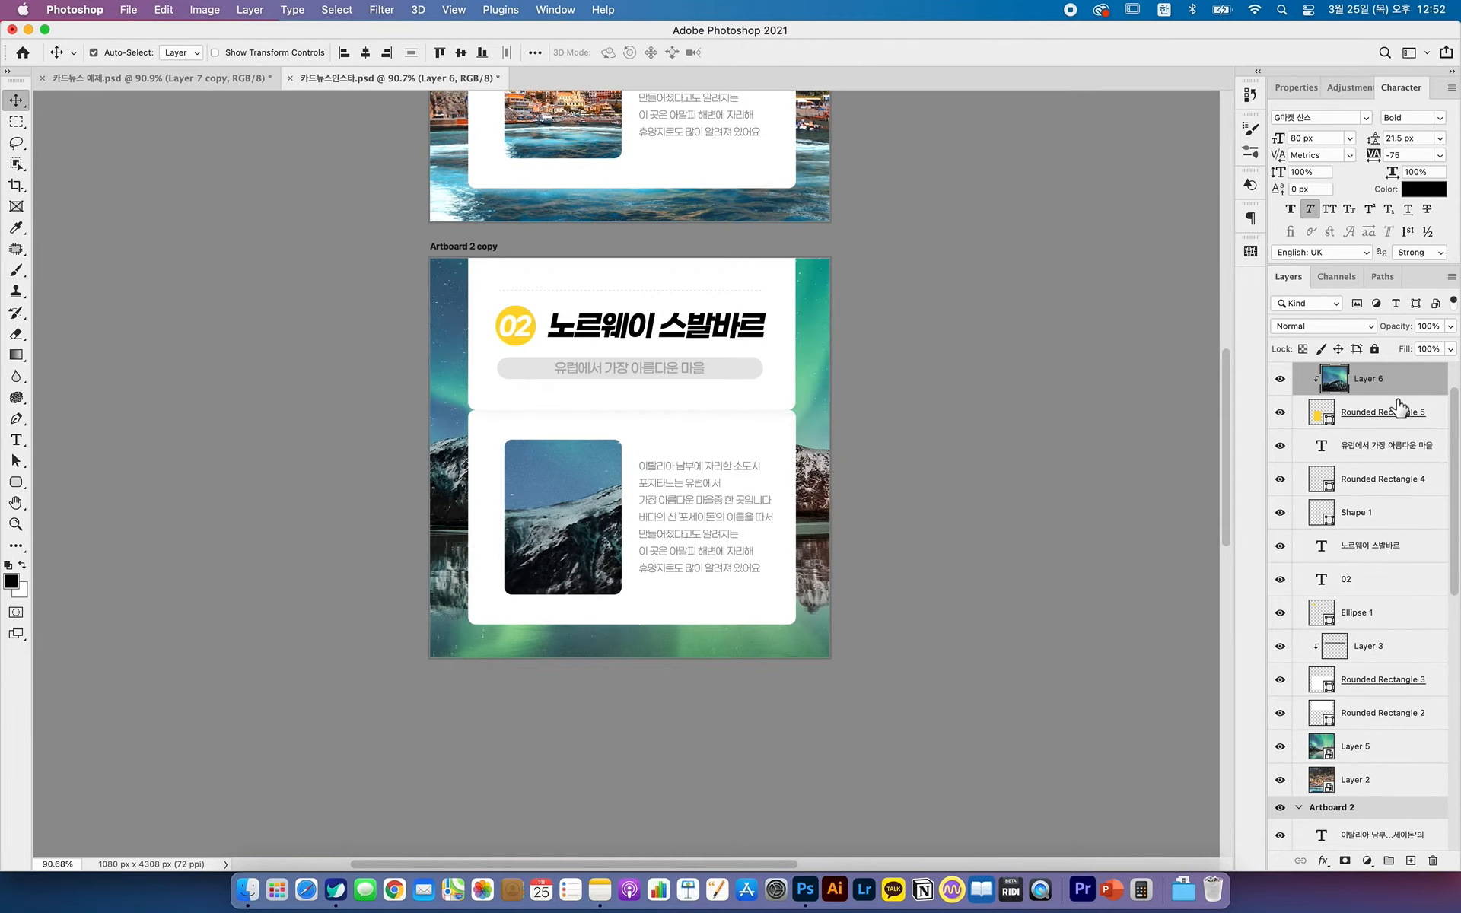
# - Convert the clipped aurora photo to a smart object and scale it to about 23%, positioned so sky, mountains and lake fill the frame
pyautogui.rightClick(1397, 377)
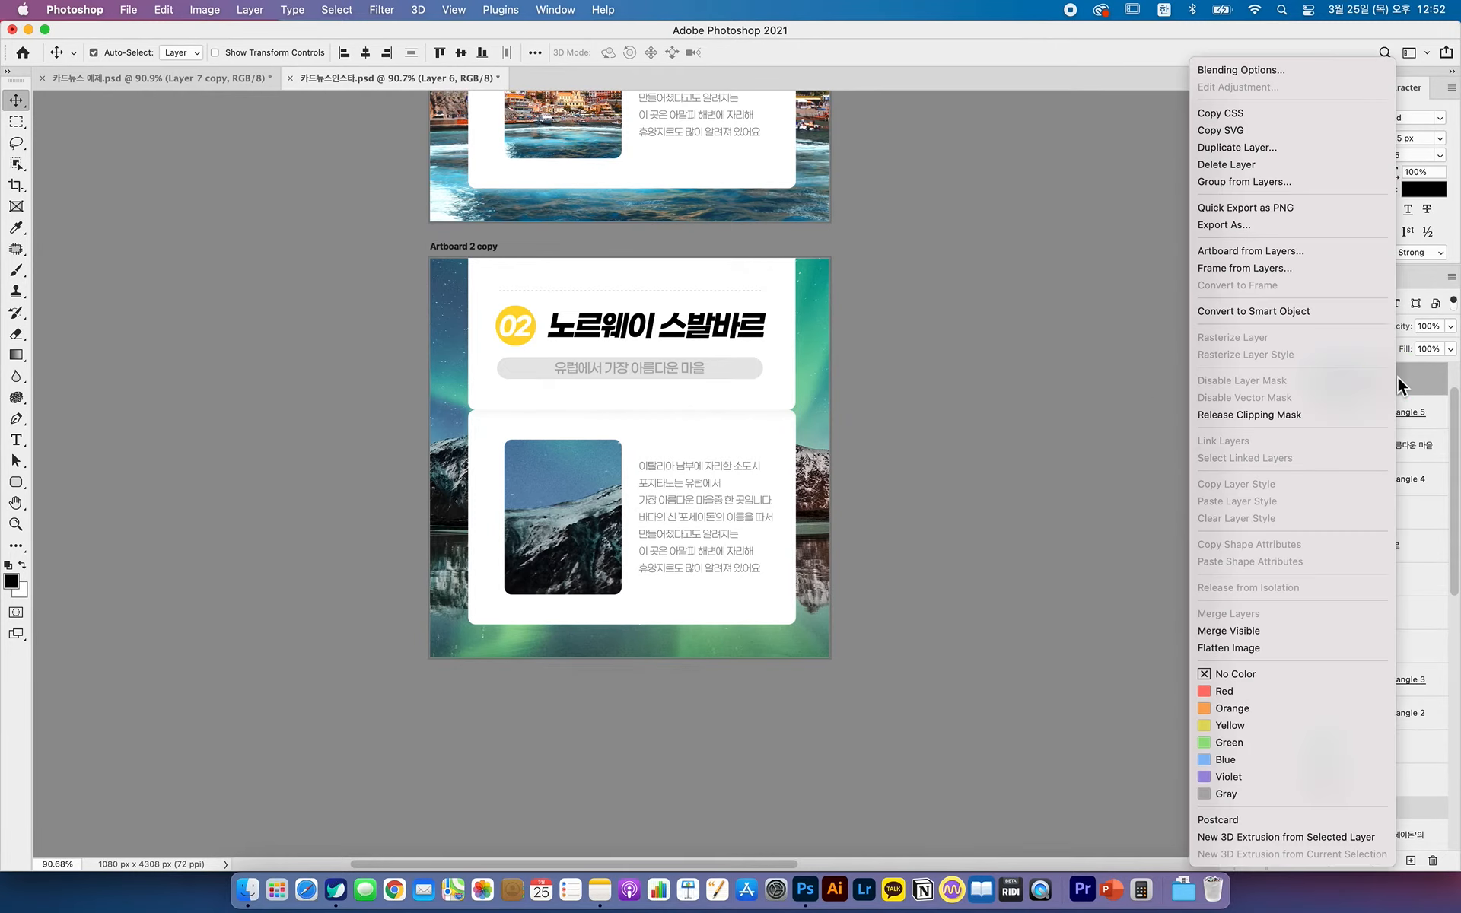
pyautogui.click(1294, 313)
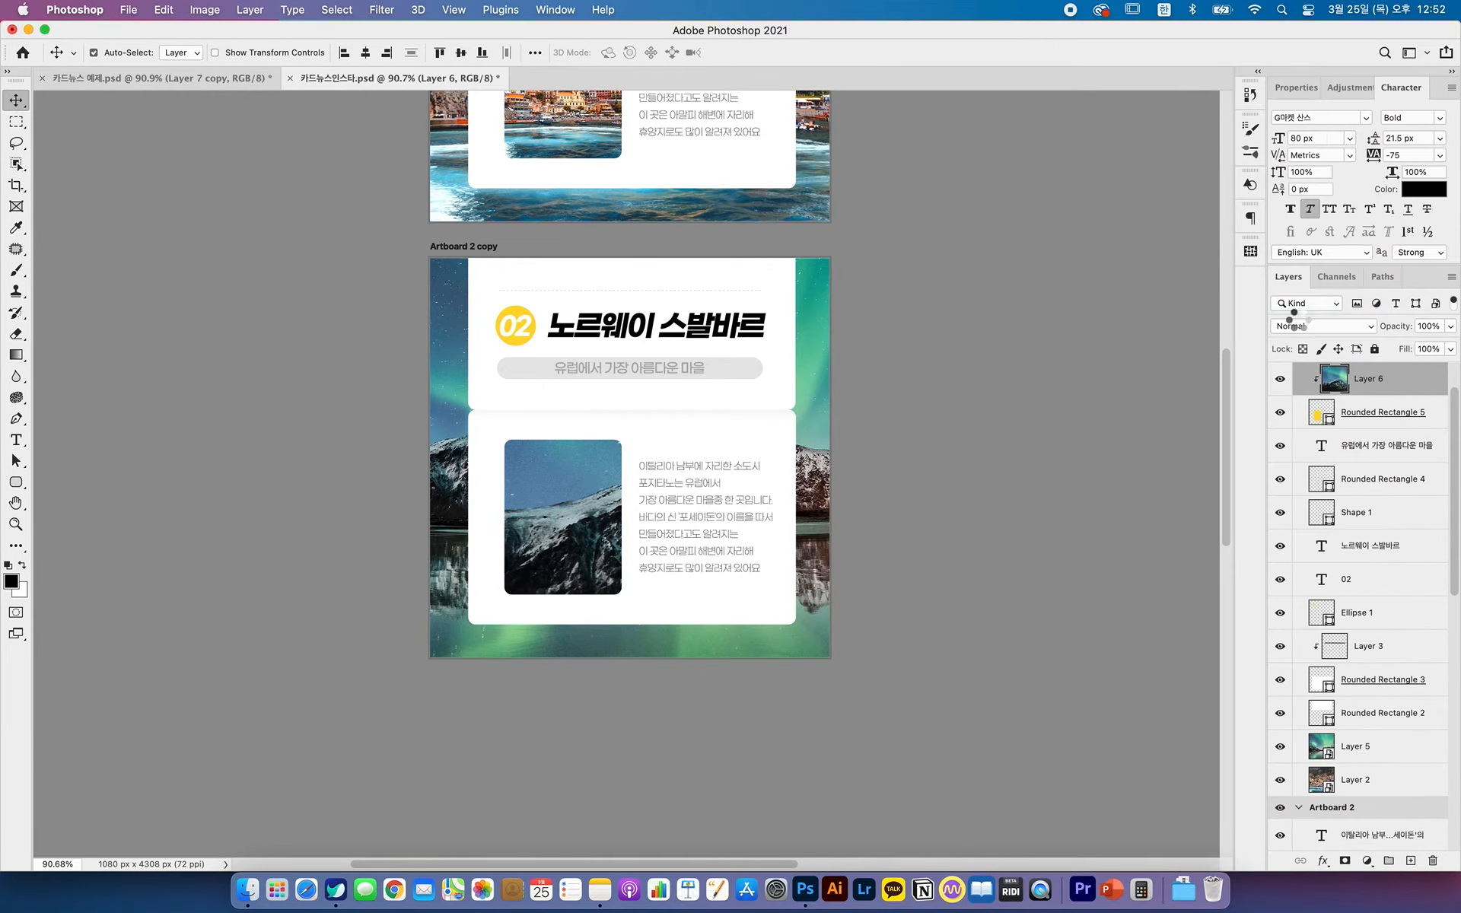
pyautogui.press('super+t')
pyautogui.moveTo(740, 466); pyautogui.dragTo(623, 746)
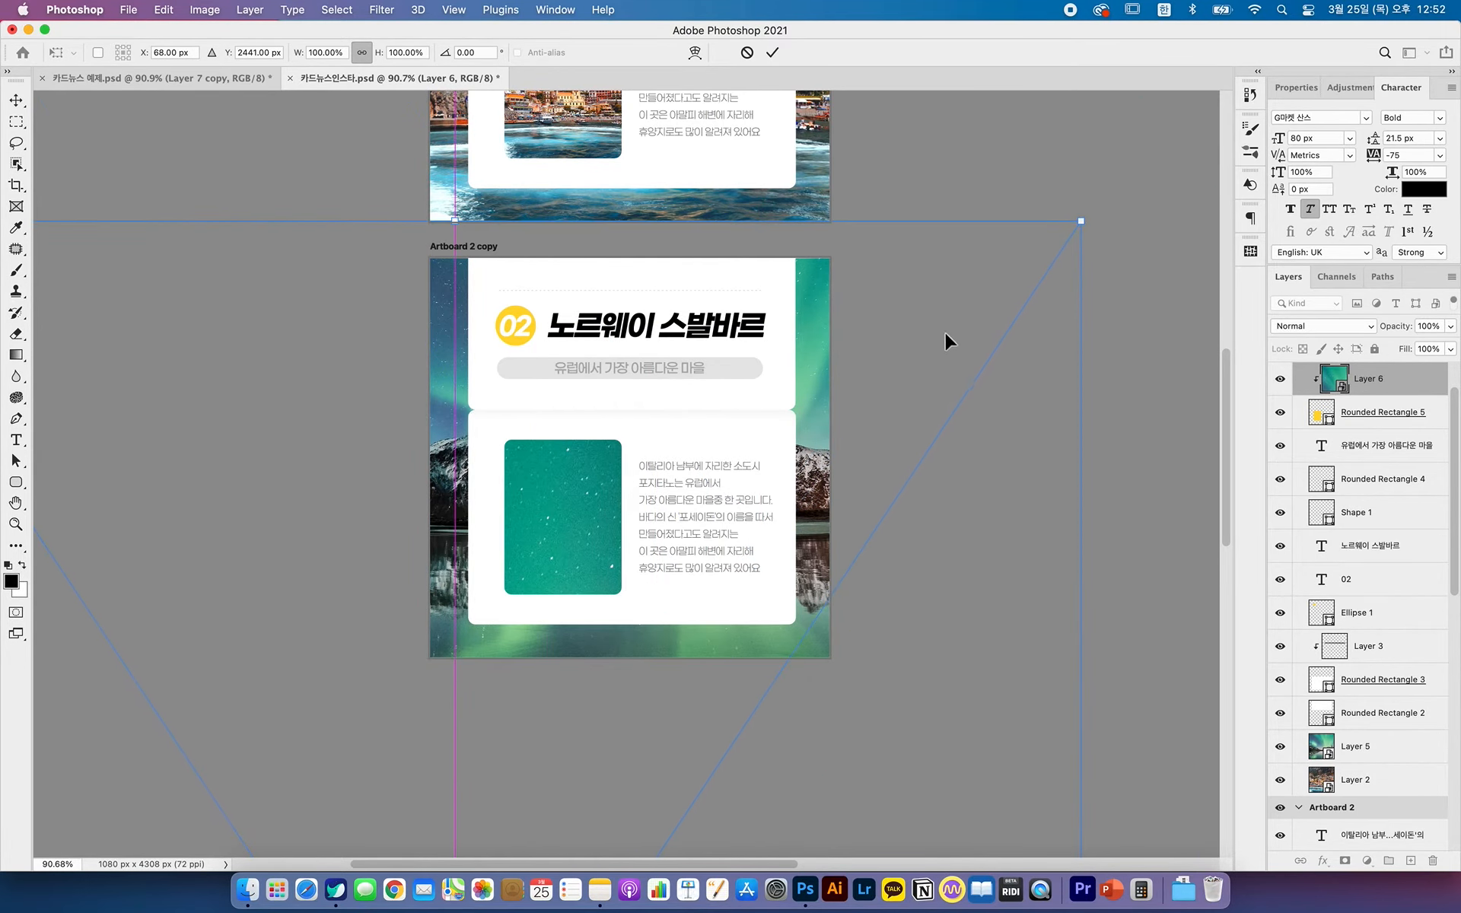
pyautogui.moveTo(1081, 227); pyautogui.dragTo(767, 697)
pyautogui.moveTo(707, 726); pyautogui.dragTo(867, 309)
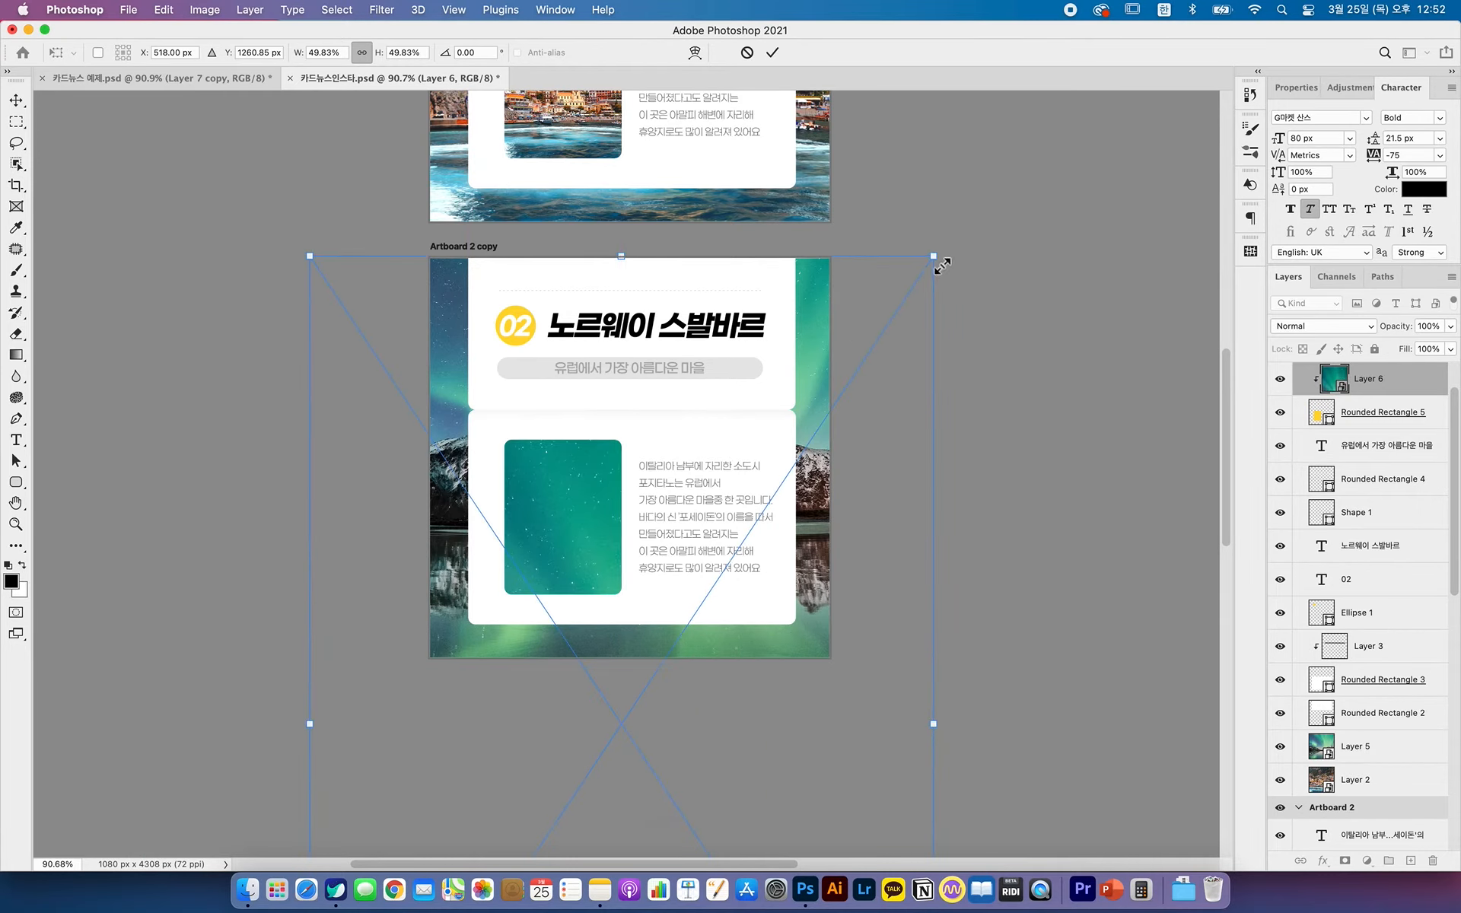
pyautogui.moveTo(935, 262); pyautogui.dragTo(789, 534)
pyautogui.moveTo(697, 579); pyautogui.dragTo(643, 306)
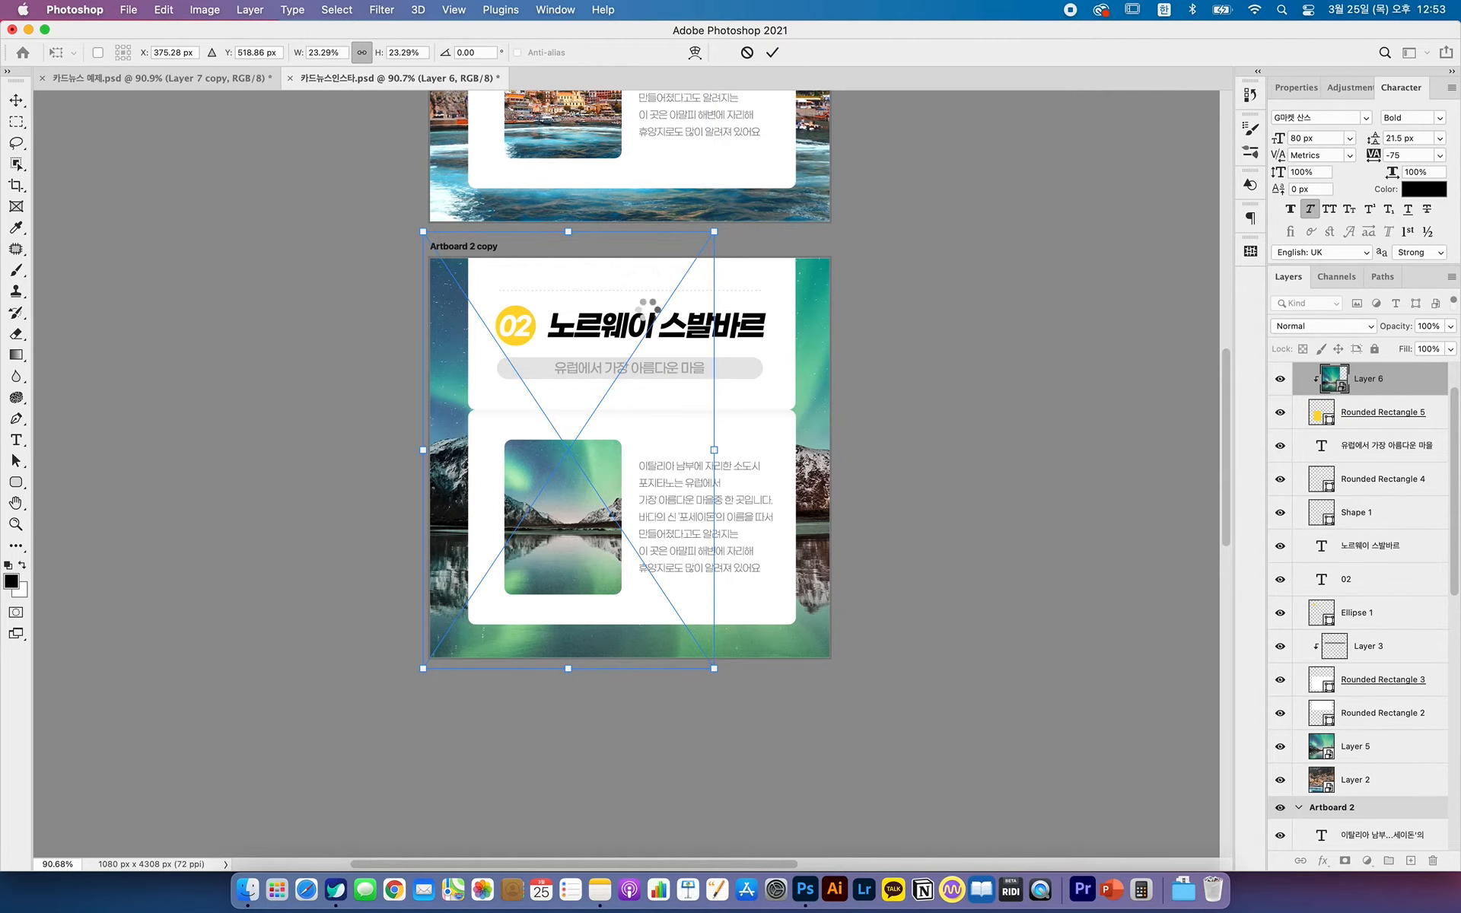
pyautogui.press('Return')
# - Duplicate the Artboard 1 cover page and place the copy directly below the Norway page, aligned with the other artboards
pyautogui.scroll(5, 835, 561)
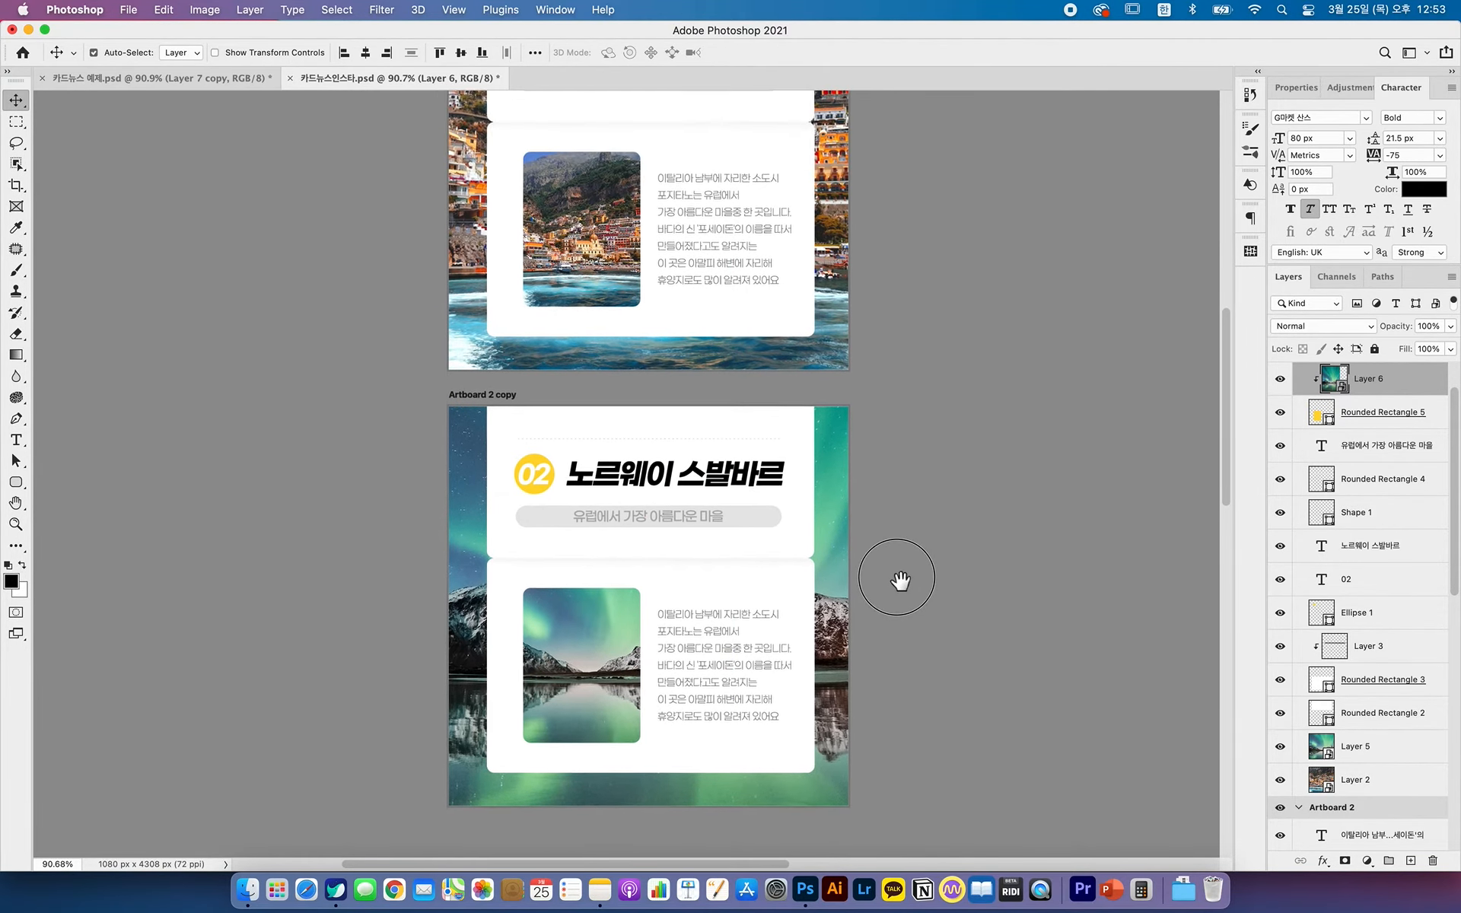
pyautogui.scroll(2, 923, 428)
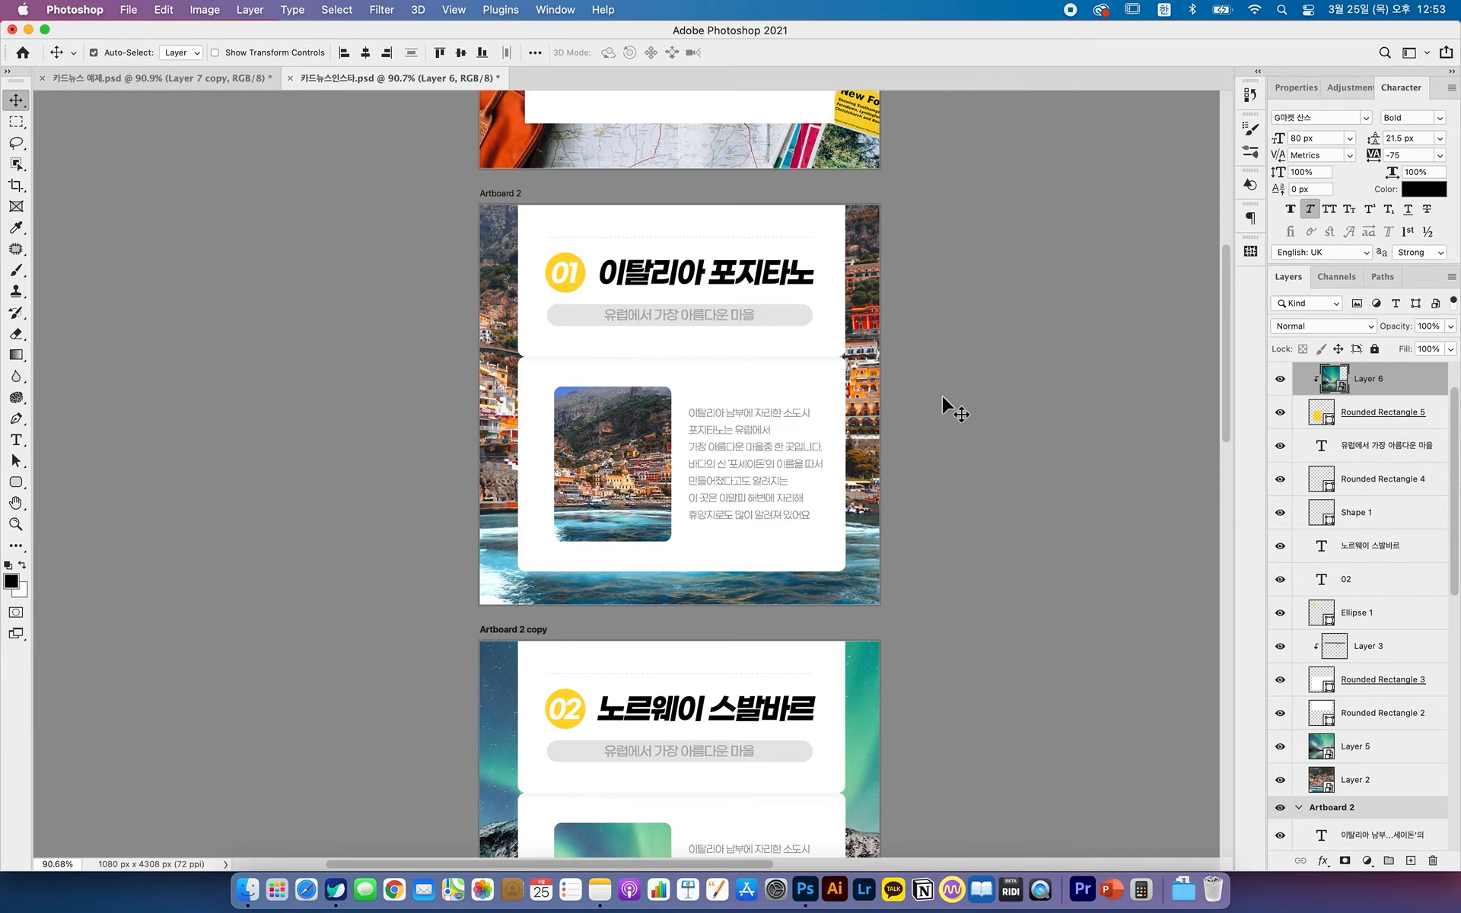
pyautogui.scroll(-5, 942, 394)
pyautogui.press('z')
pyautogui.moveTo(954, 409); pyautogui.dragTo(855, 368)
pyautogui.moveTo(817, 154); pyautogui.dragTo(794, 226)
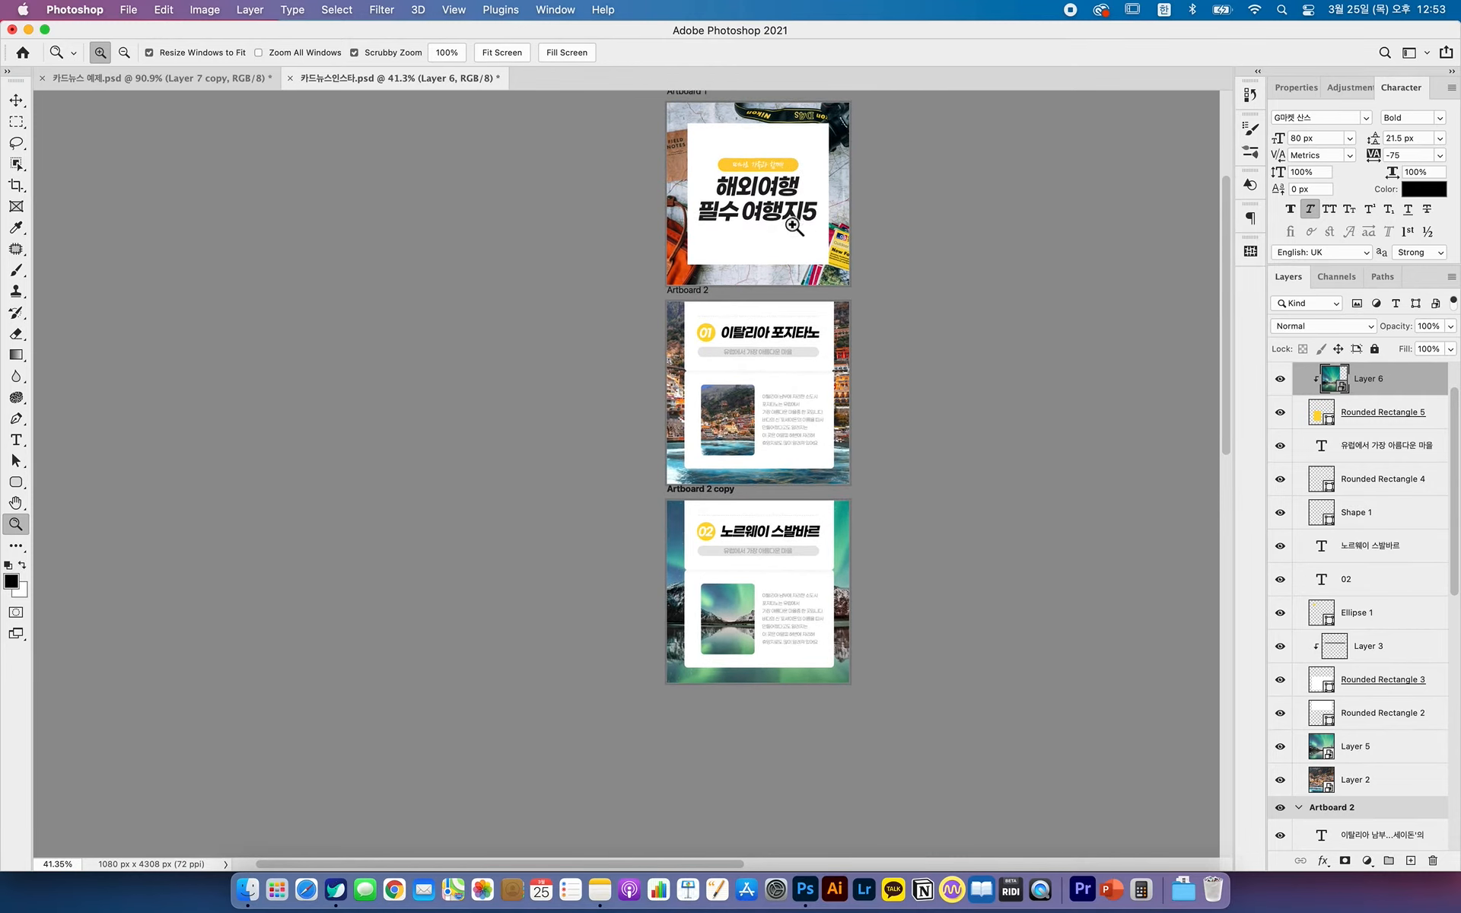
pyautogui.moveTo(733, 165); pyautogui.dragTo(682, 143)
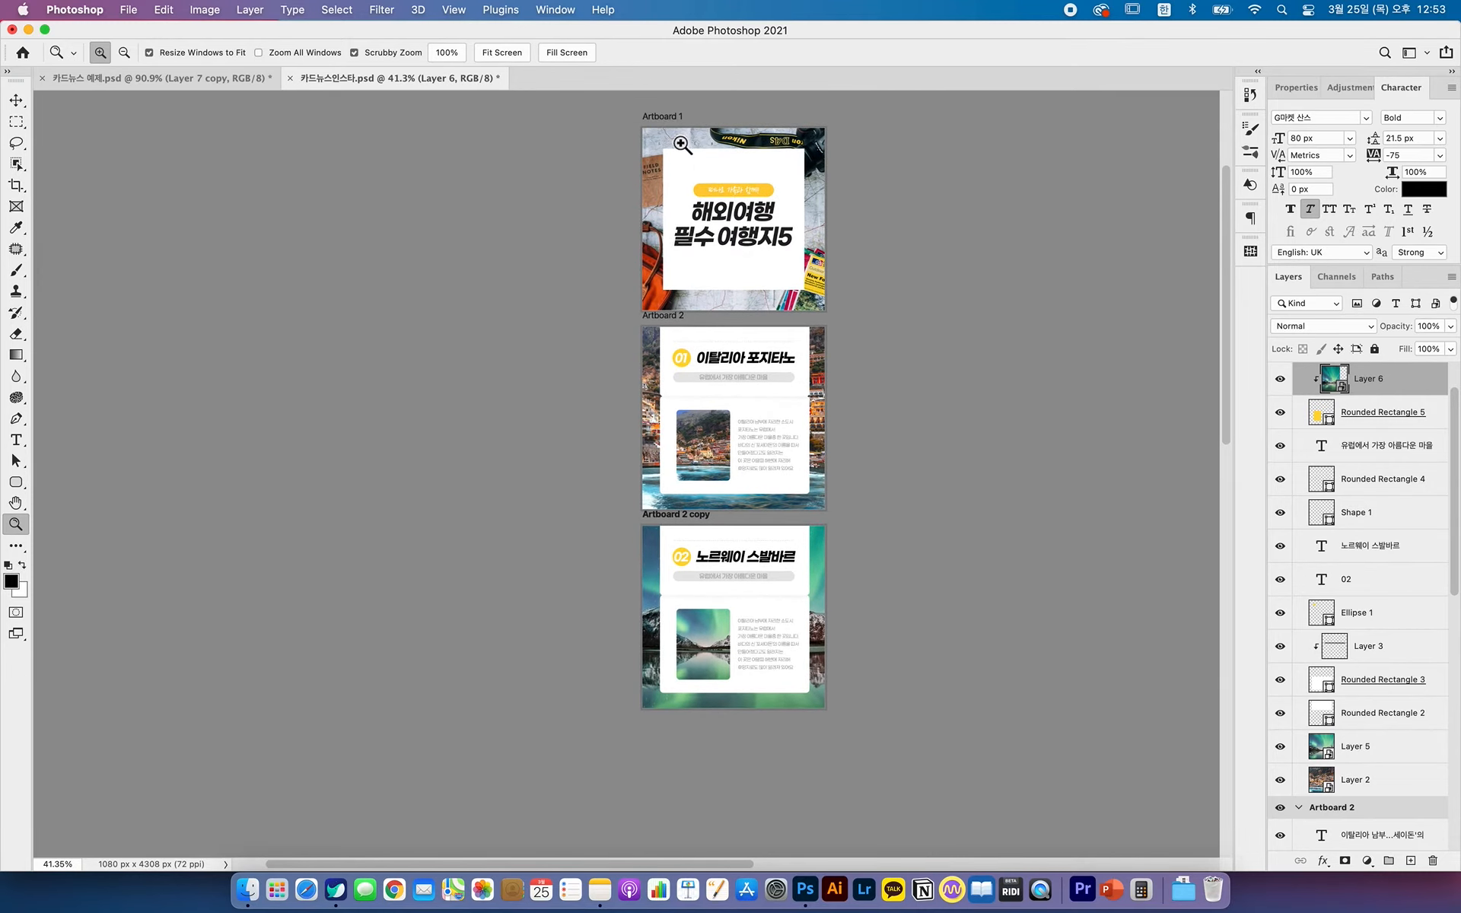
pyautogui.click(16, 101)
pyautogui.click(673, 117)
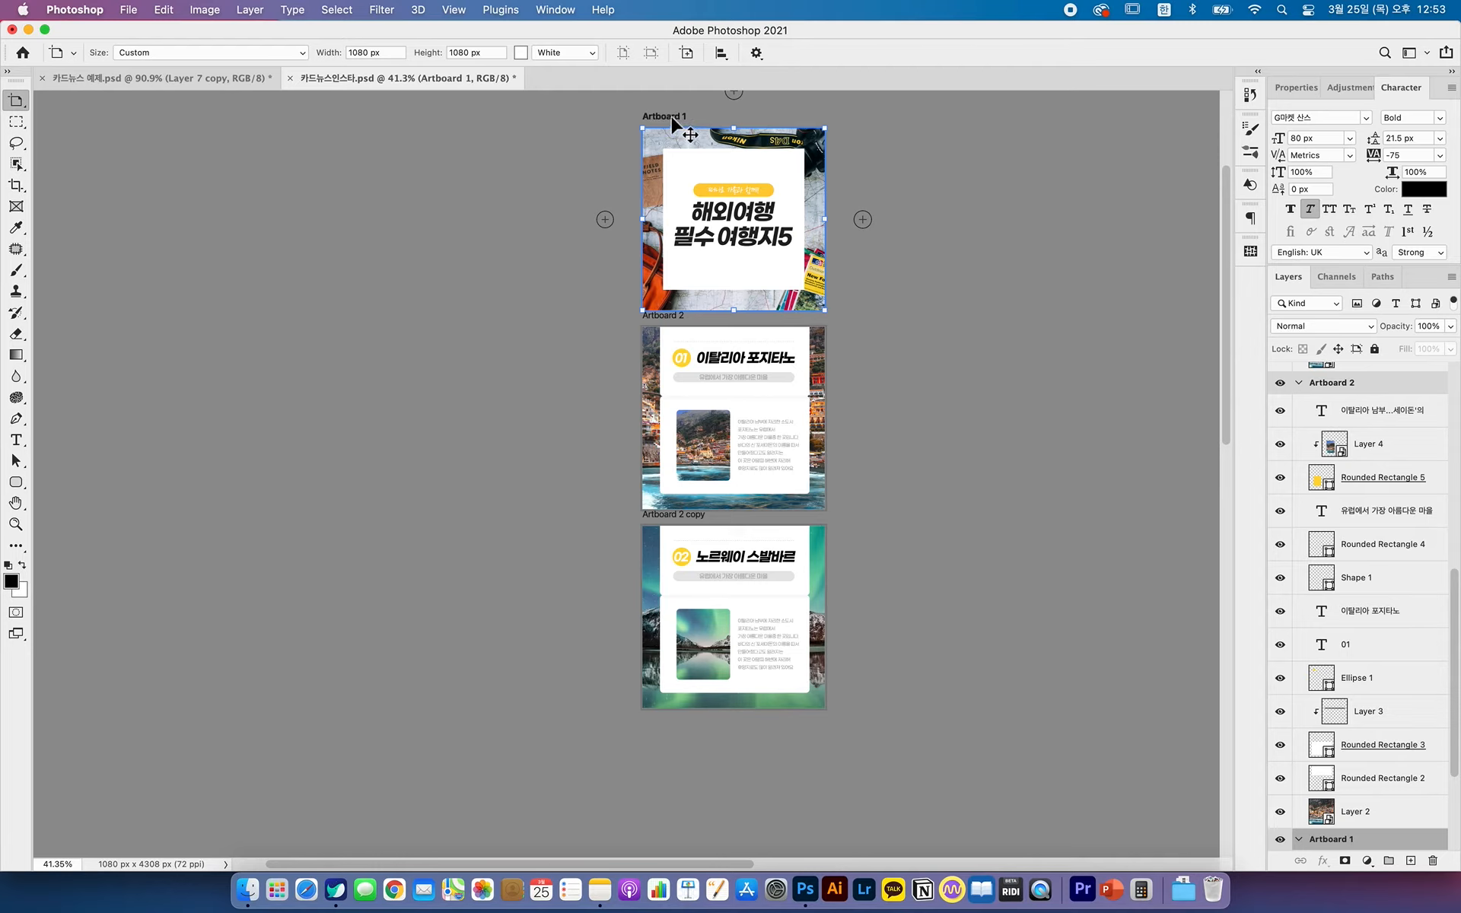
pyautogui.moveTo(669, 118); pyautogui.dragTo(669, 729)
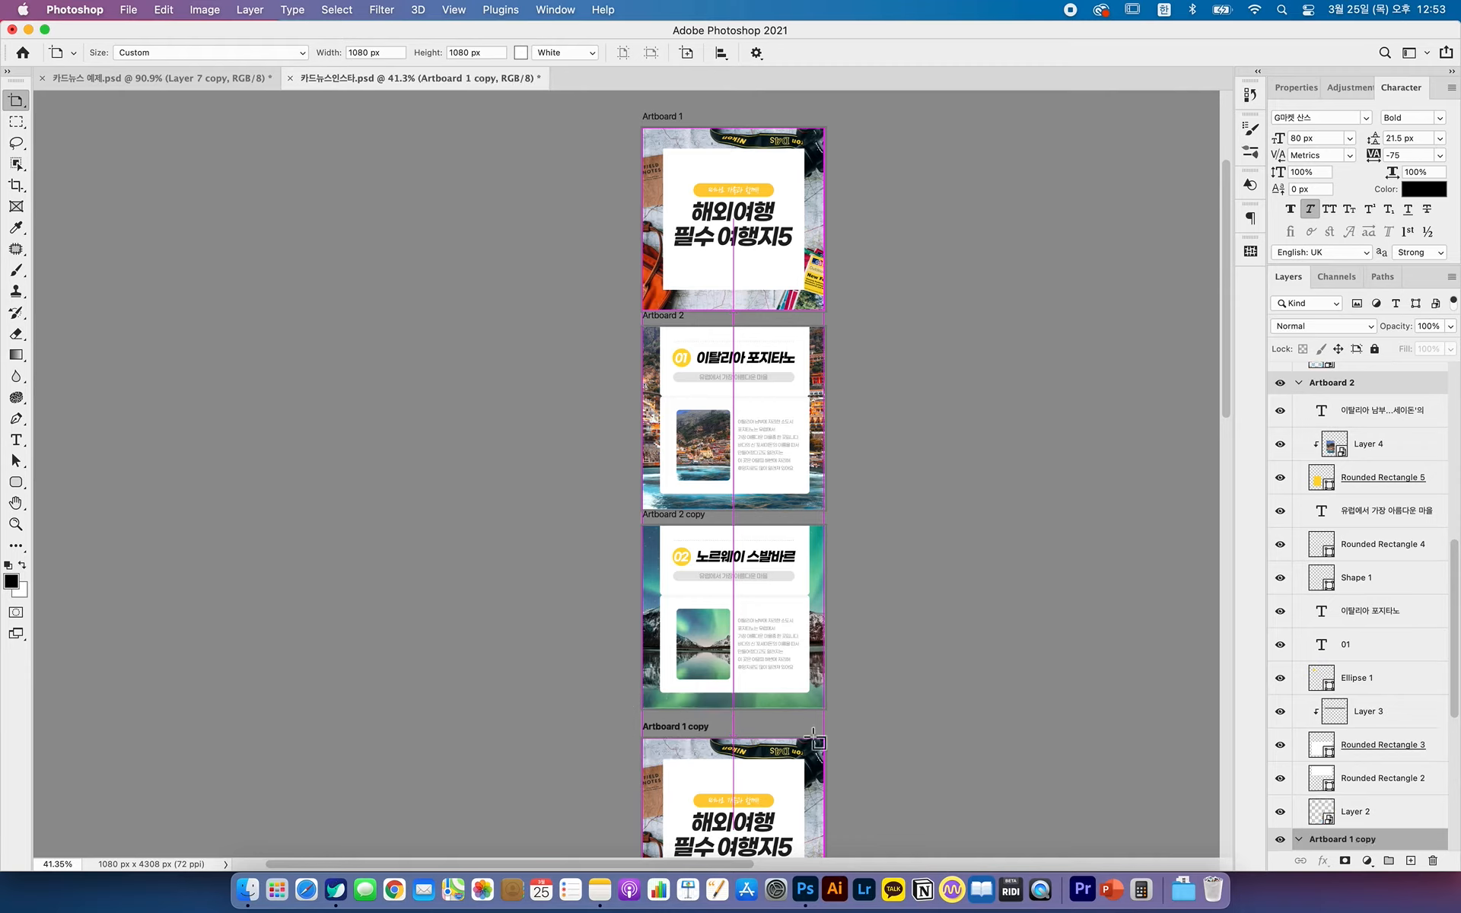
pyautogui.moveTo(13, 113); pyautogui.dragTo(61, 100)
pyautogui.click(408, 216)
# - Review the card-news pages as a set, and examine the Norway, Positano and cover layouts up close
pyautogui.moveTo(876, 373); pyautogui.dragTo(843, 295)
pyautogui.moveTo(877, 574); pyautogui.dragTo(868, 523)
pyautogui.moveTo(897, 299); pyautogui.dragTo(892, 428)
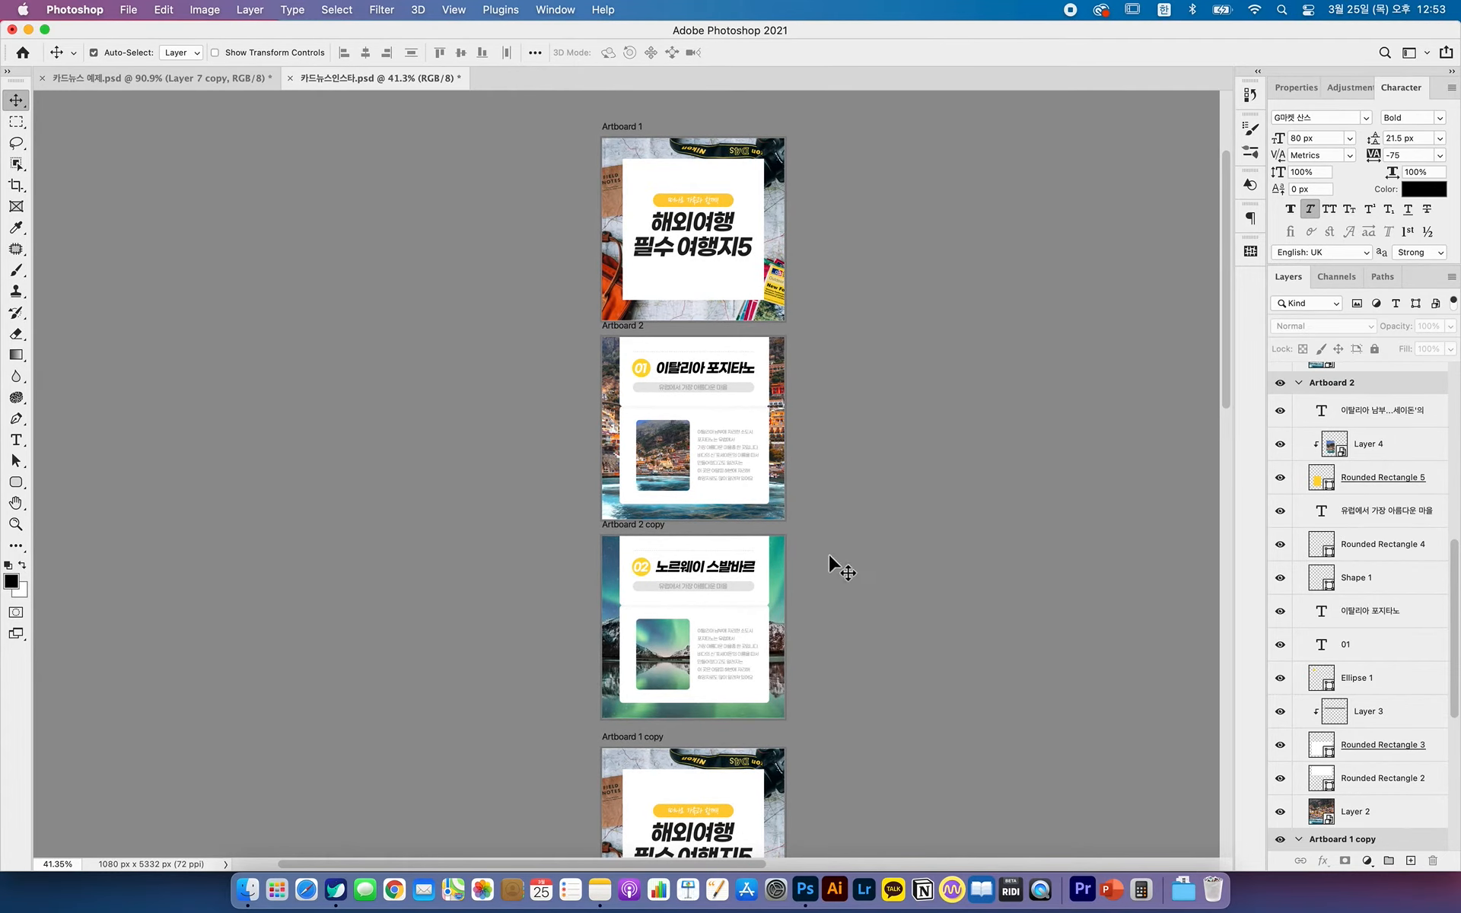
pyautogui.press('z')
pyautogui.moveTo(784, 463); pyautogui.dragTo(913, 465)
pyautogui.moveTo(757, 489); pyautogui.dragTo(892, 305)
pyautogui.press('v')
pyautogui.moveTo(872, 487); pyautogui.dragTo(873, 541)
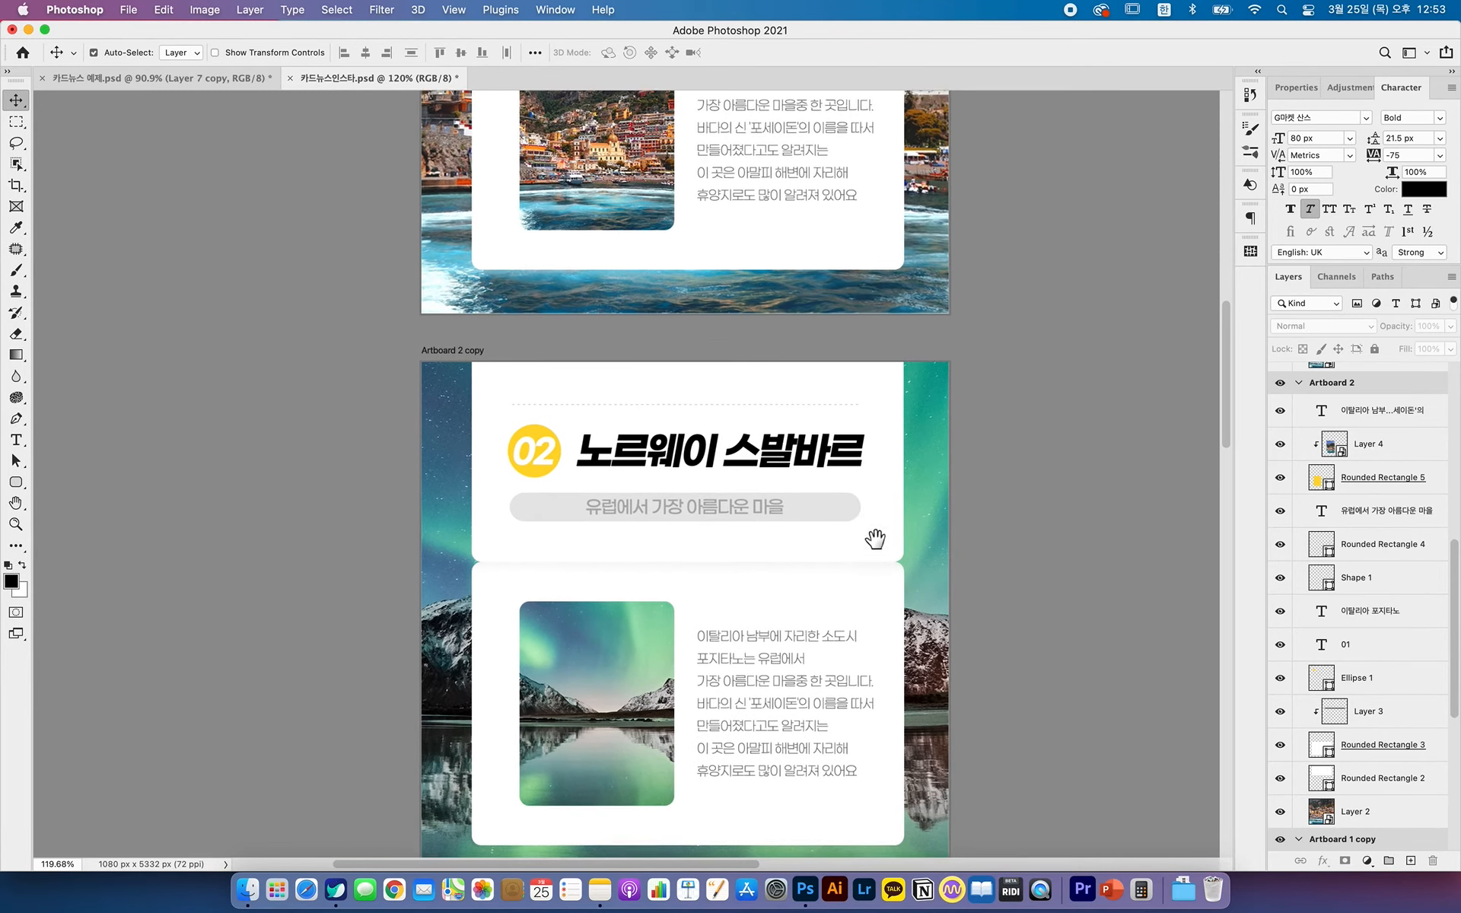
pyautogui.moveTo(867, 259); pyautogui.dragTo(865, 548)
pyautogui.moveTo(871, 380); pyautogui.dragTo(870, 502)
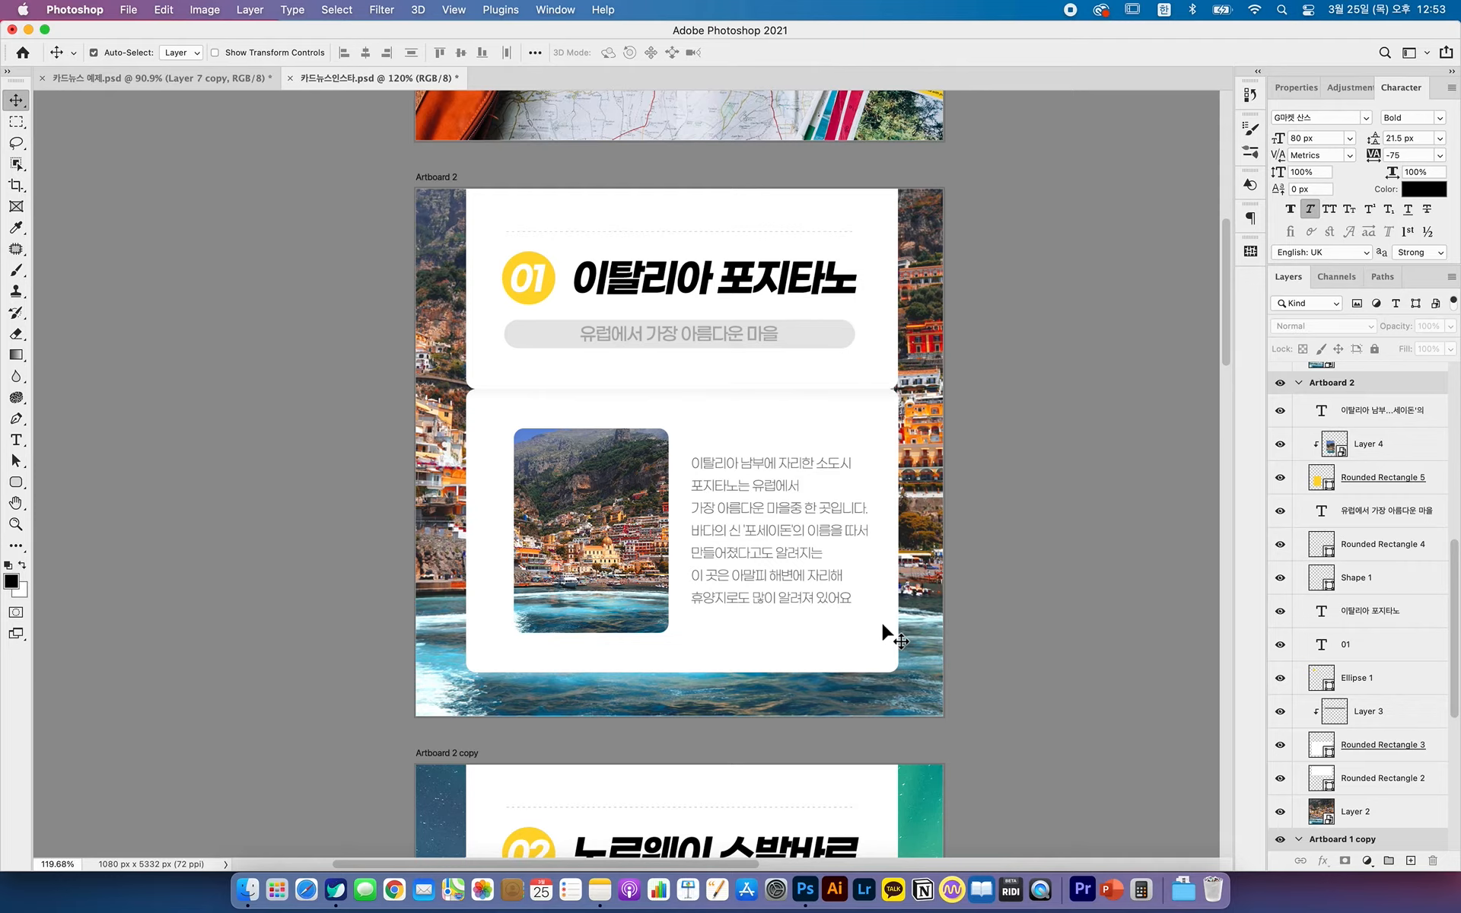
pyautogui.scroll(10, 942, 509)
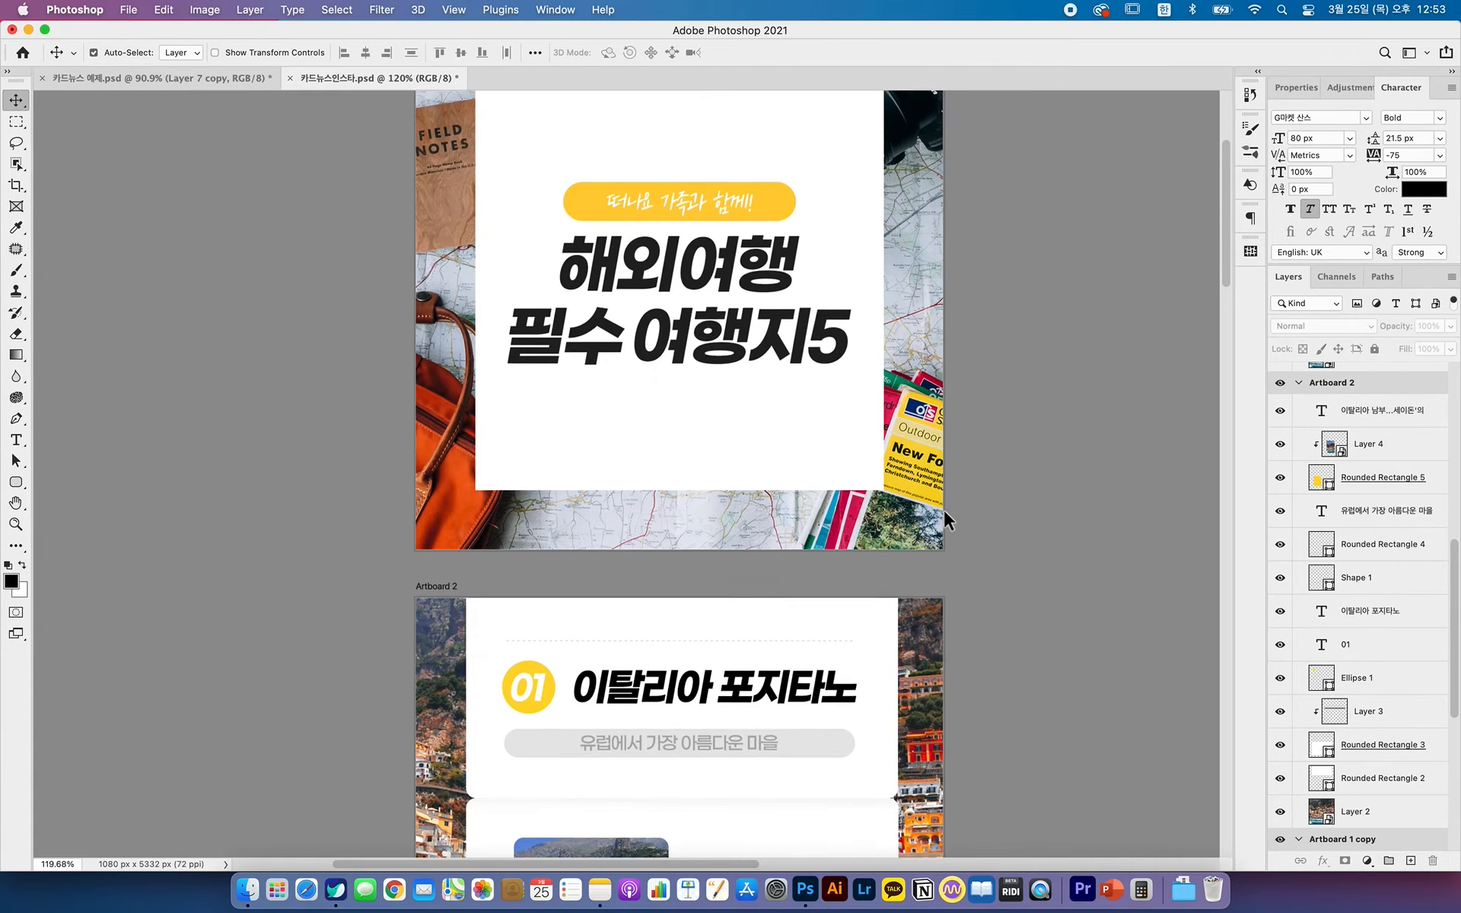
pyautogui.scroll(-5, 979, 678)
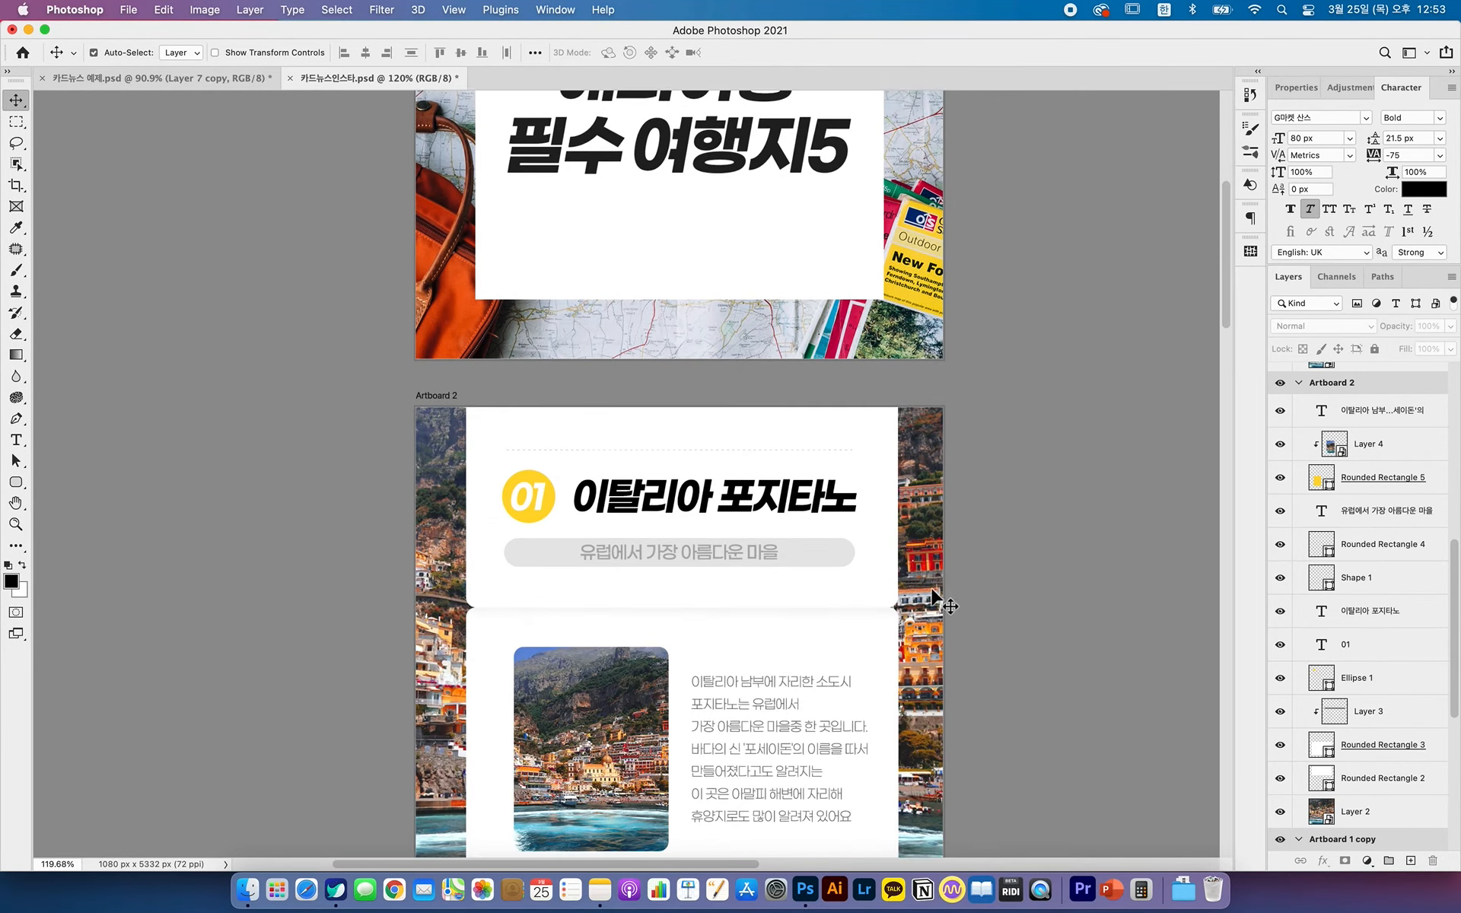
# - Set up an Artboards to Files export with the Desktop folder 카드뉴스예제 as the destination
pyautogui.click(129, 9)
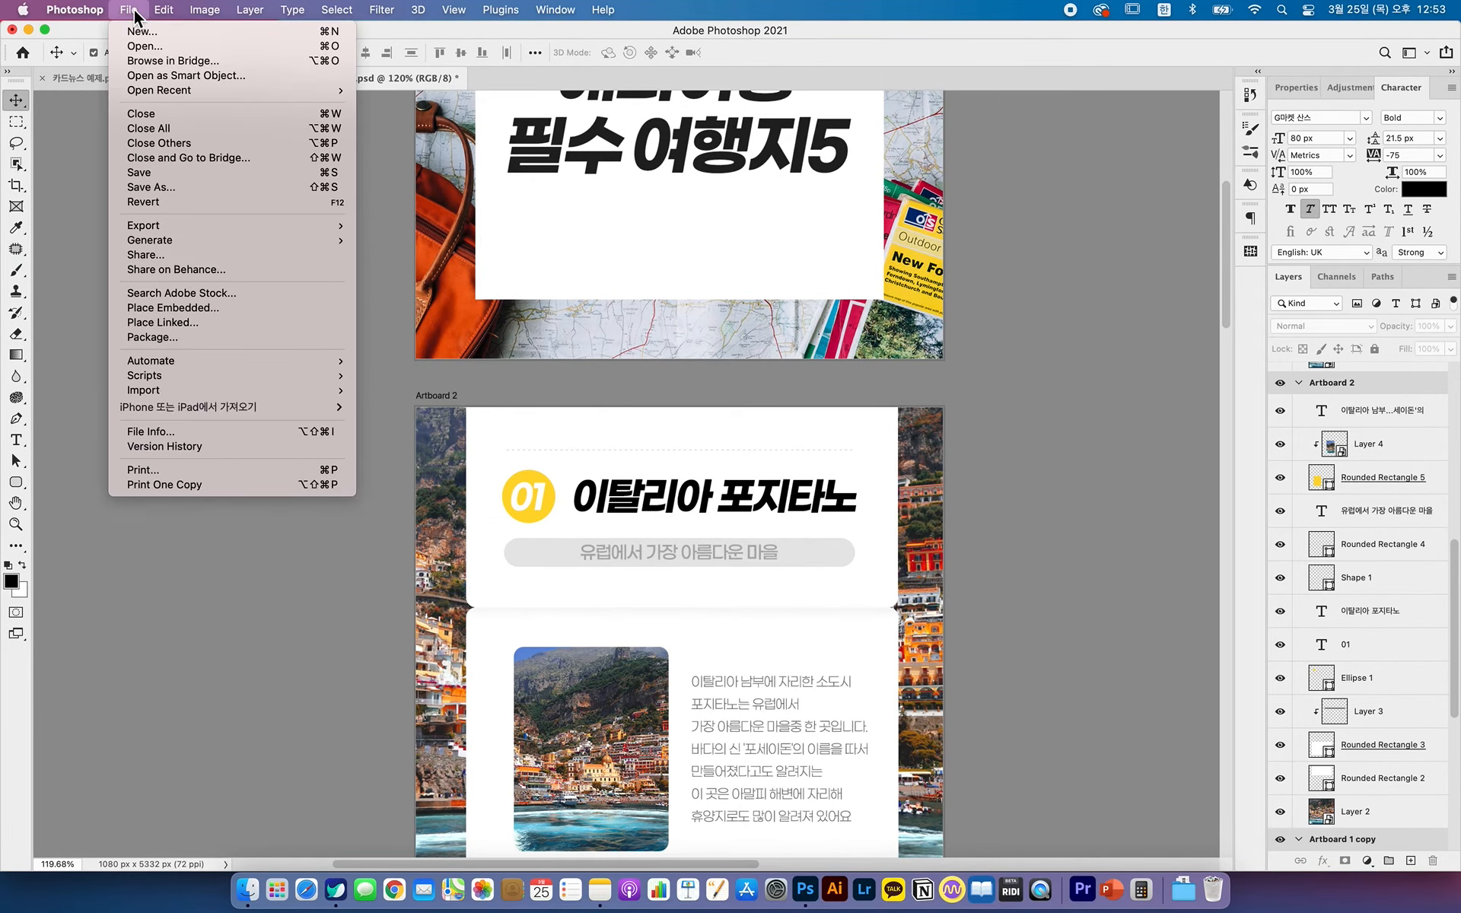
pyautogui.moveTo(190, 226)
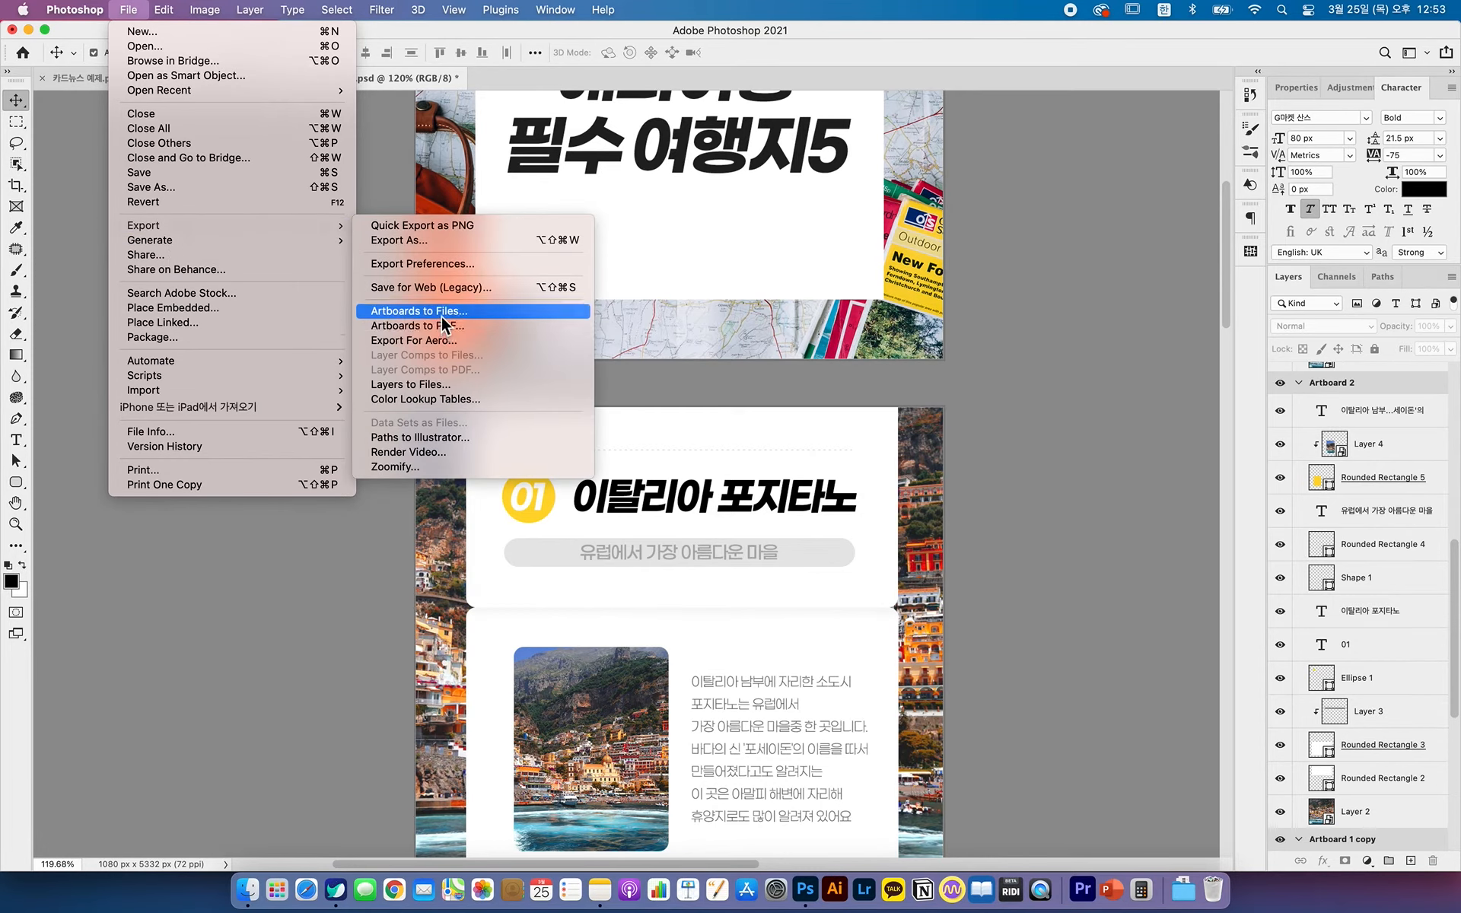
pyautogui.click(442, 315)
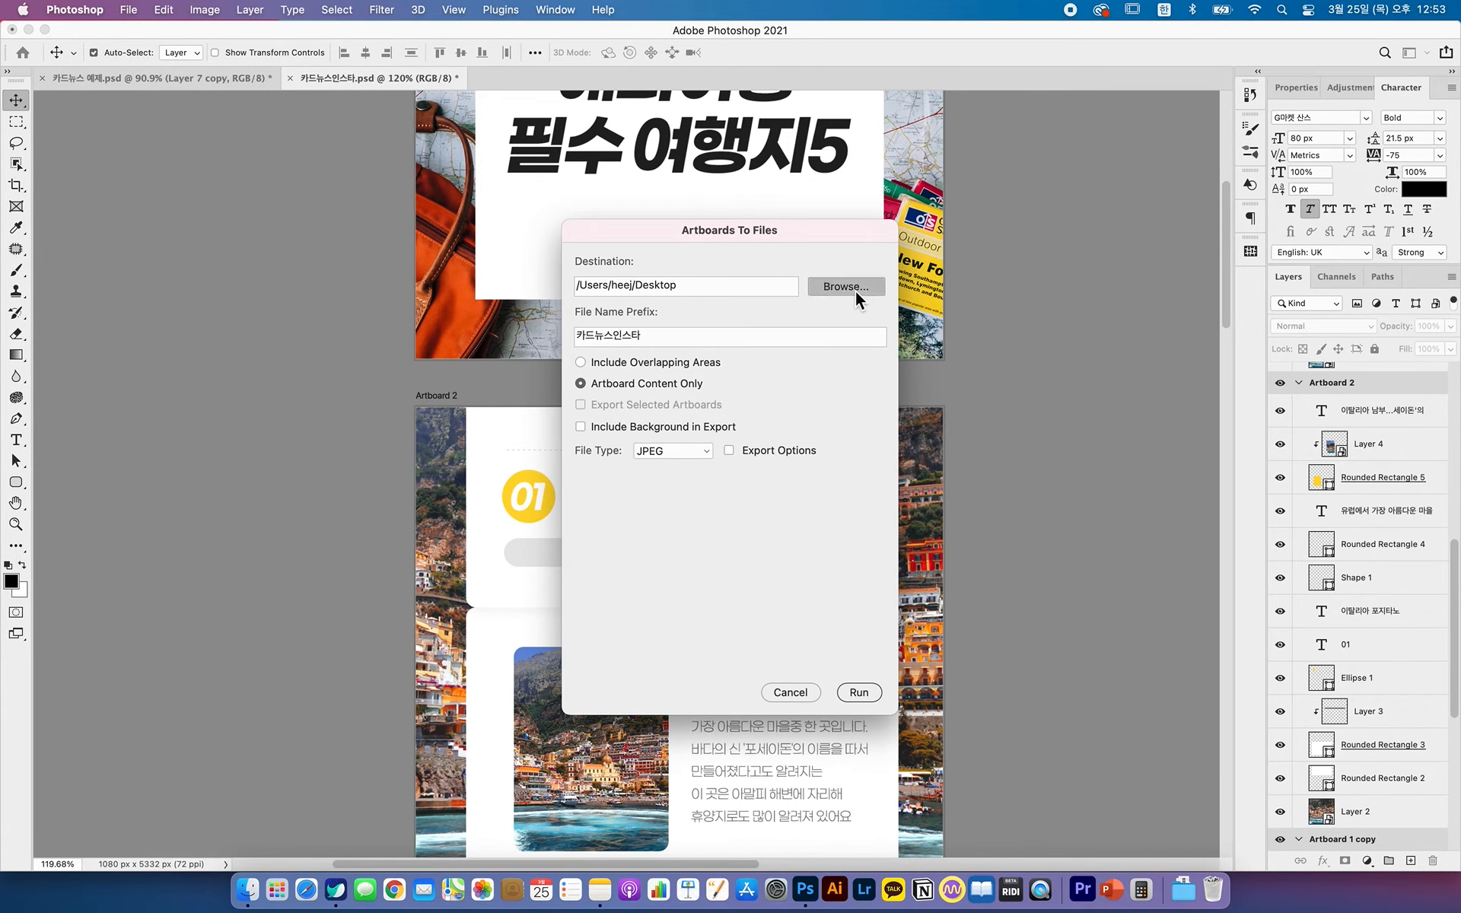
pyautogui.click(855, 289)
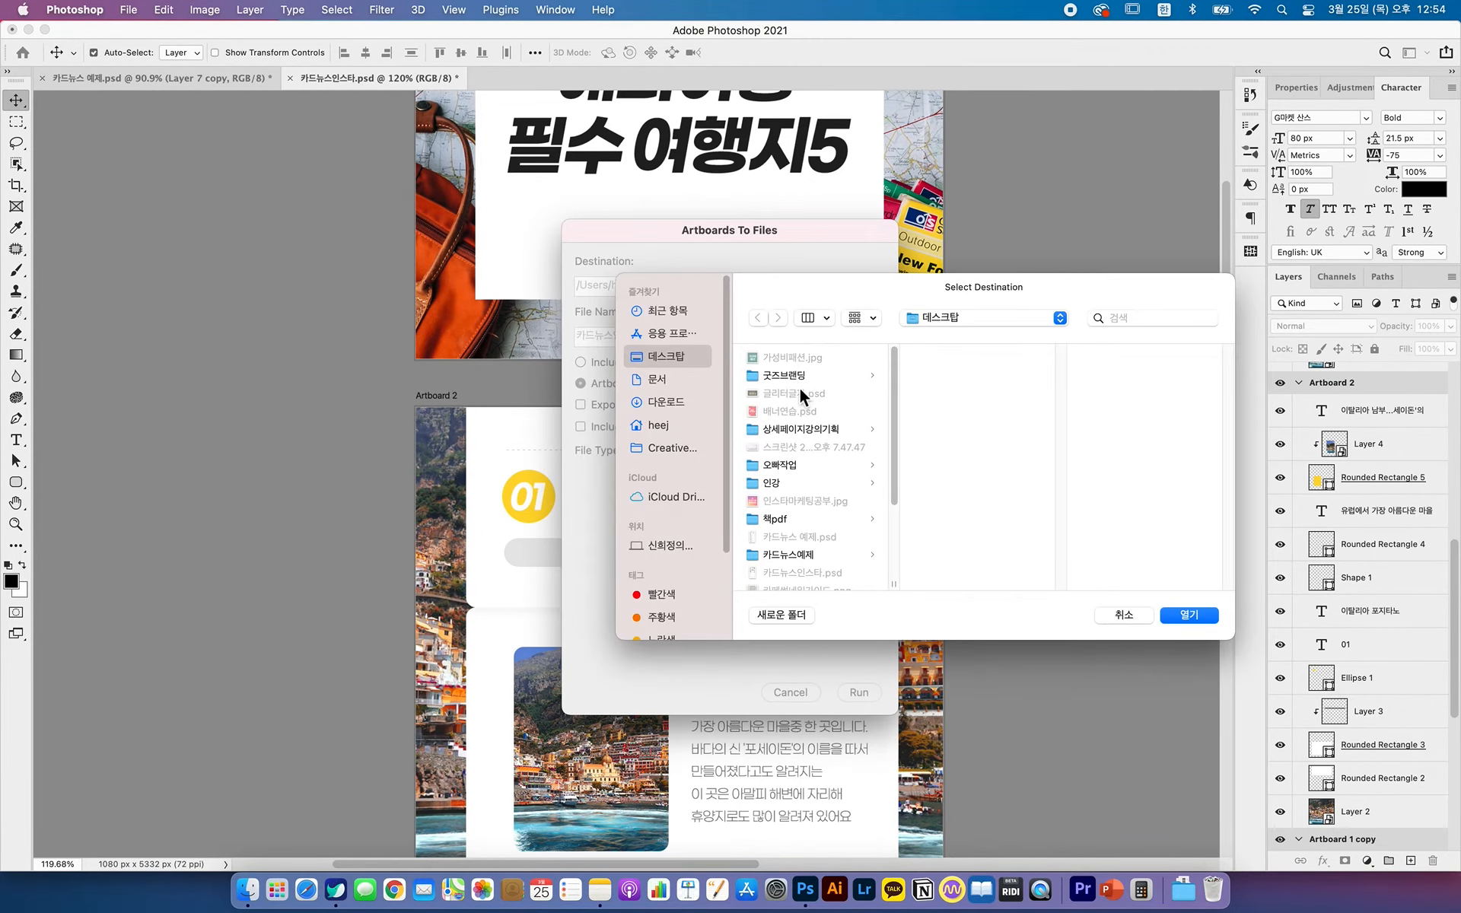
pyautogui.scroll(-5, 803, 447)
pyautogui.click(799, 394)
pyautogui.press('Return')
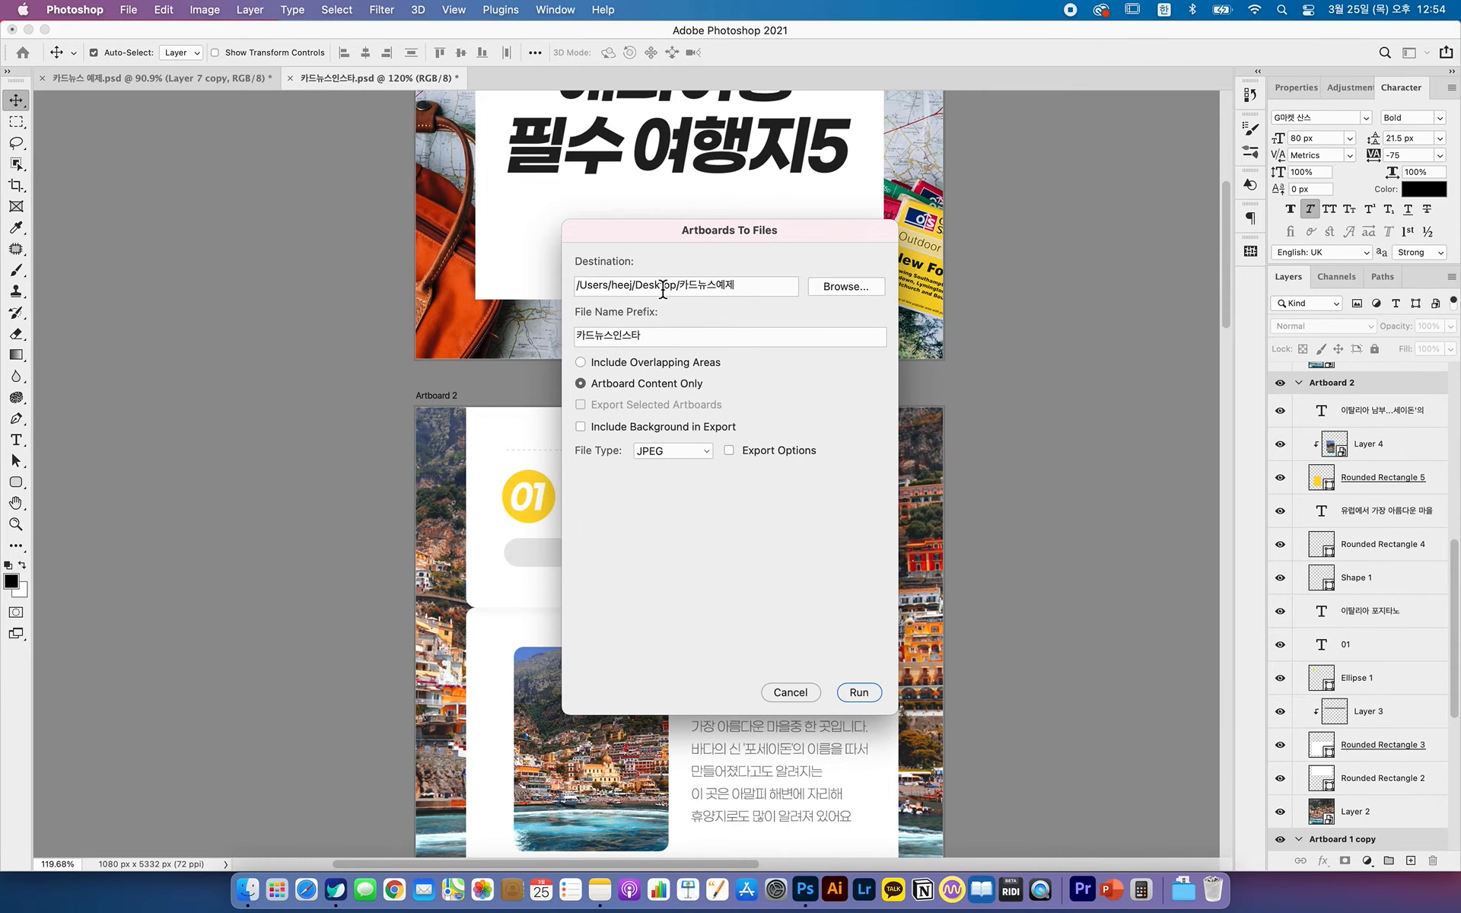
# - Set the file name prefix to 카드뉴스 with JPEG as the file type and run the artboard export
pyautogui.doubleClick(663, 343)
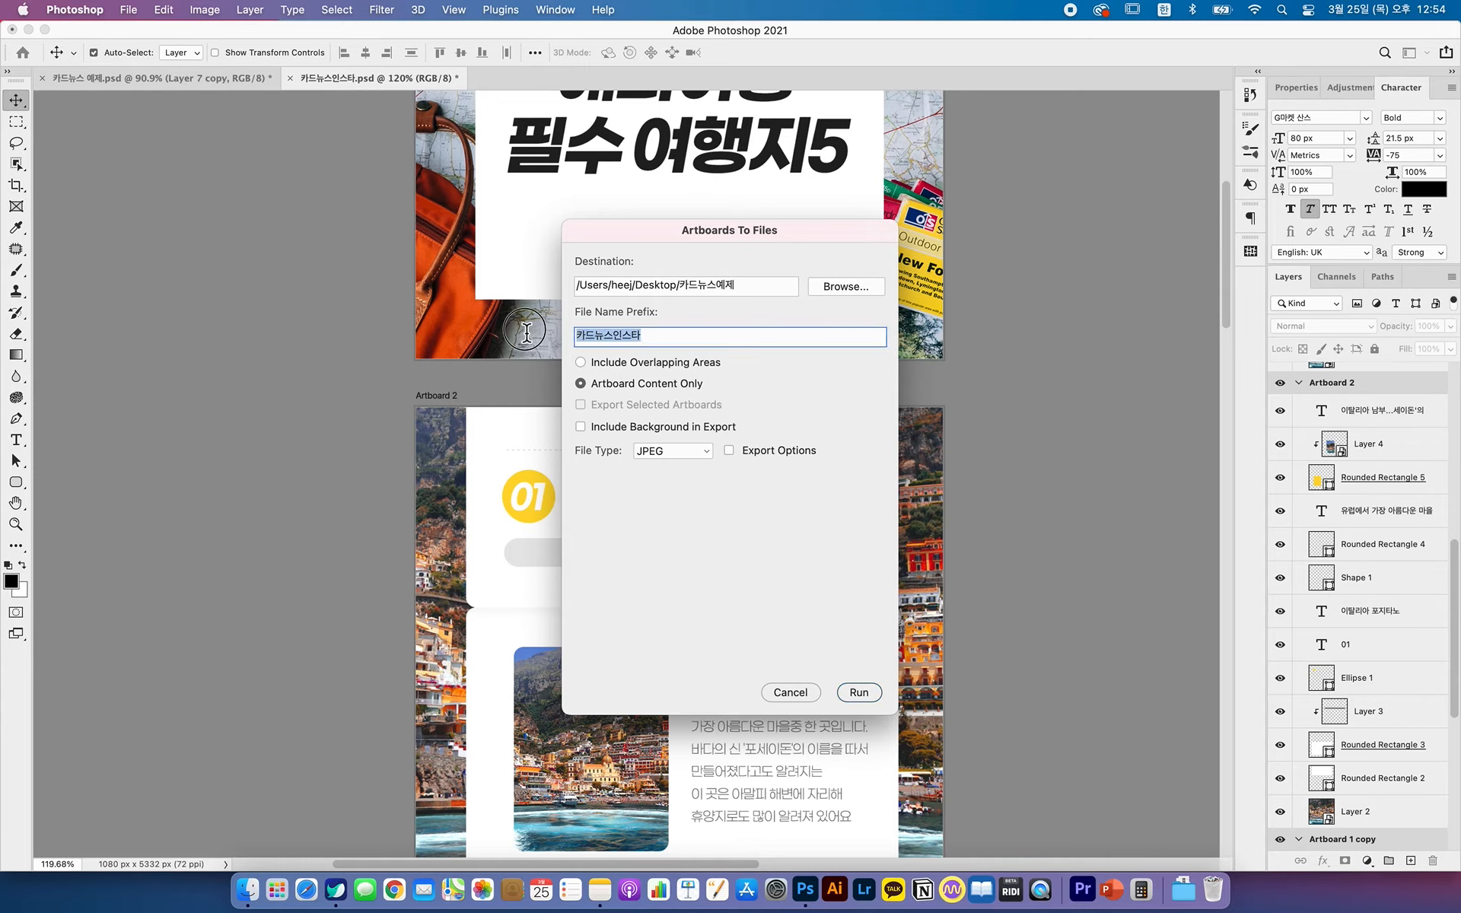
pyautogui.write('캐')
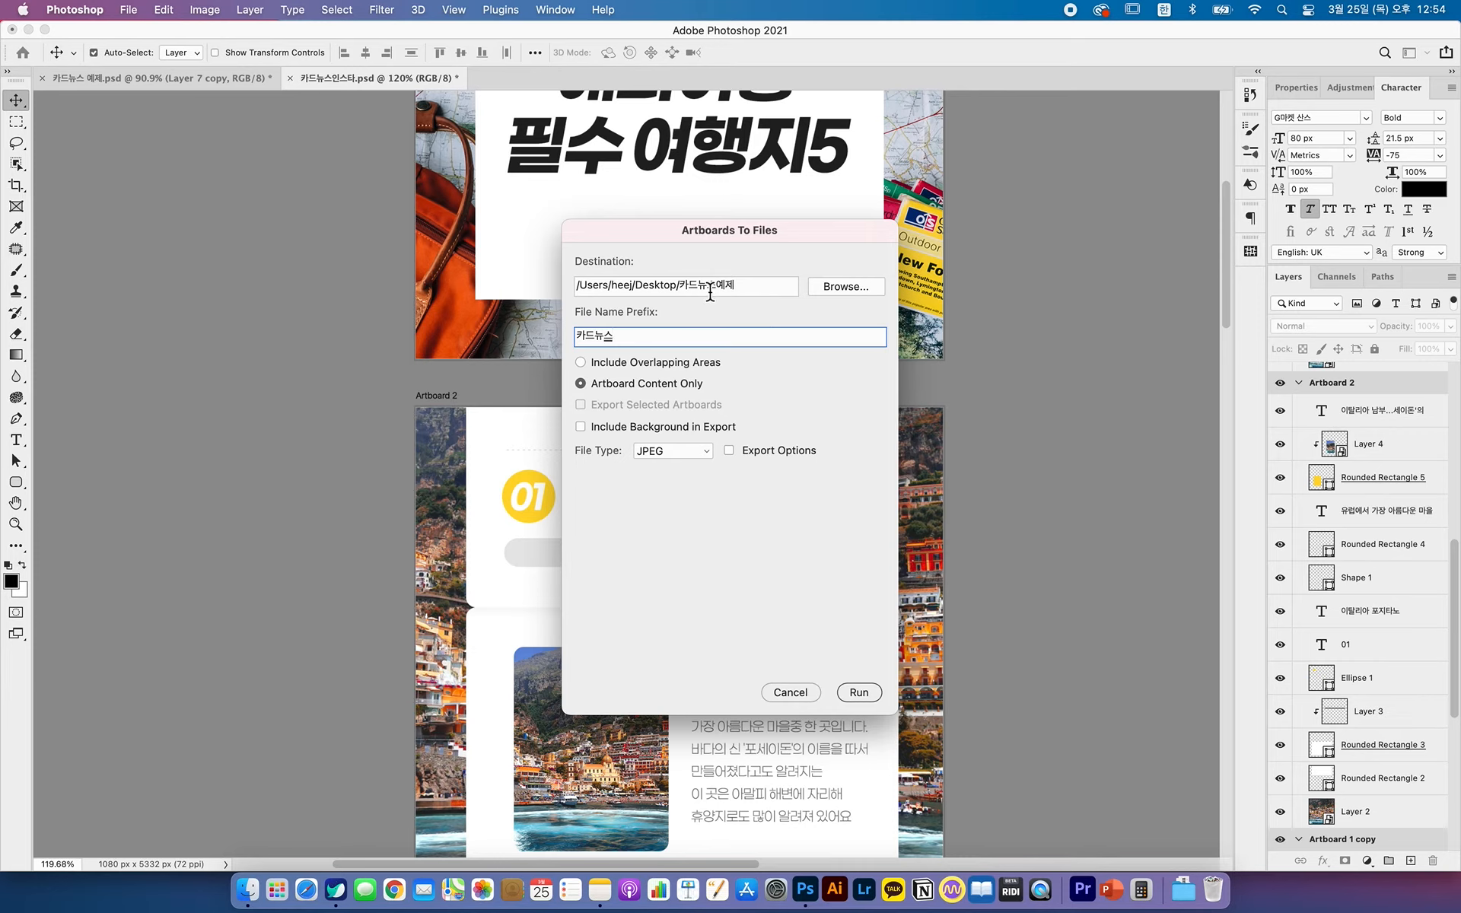
pyautogui.click(591, 342)
pyautogui.click(666, 455)
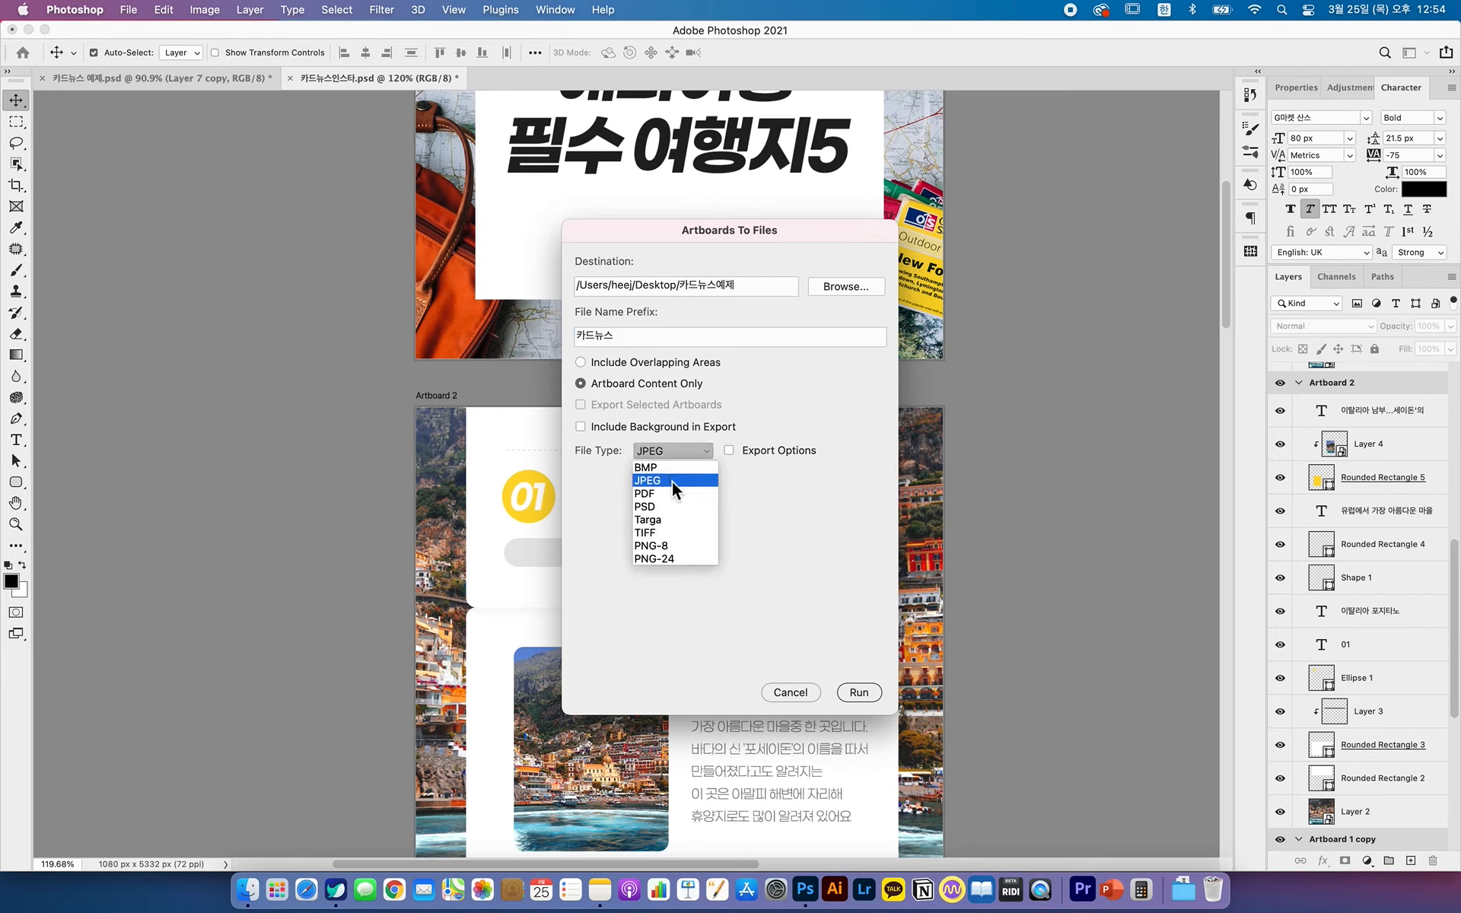
pyautogui.click(672, 482)
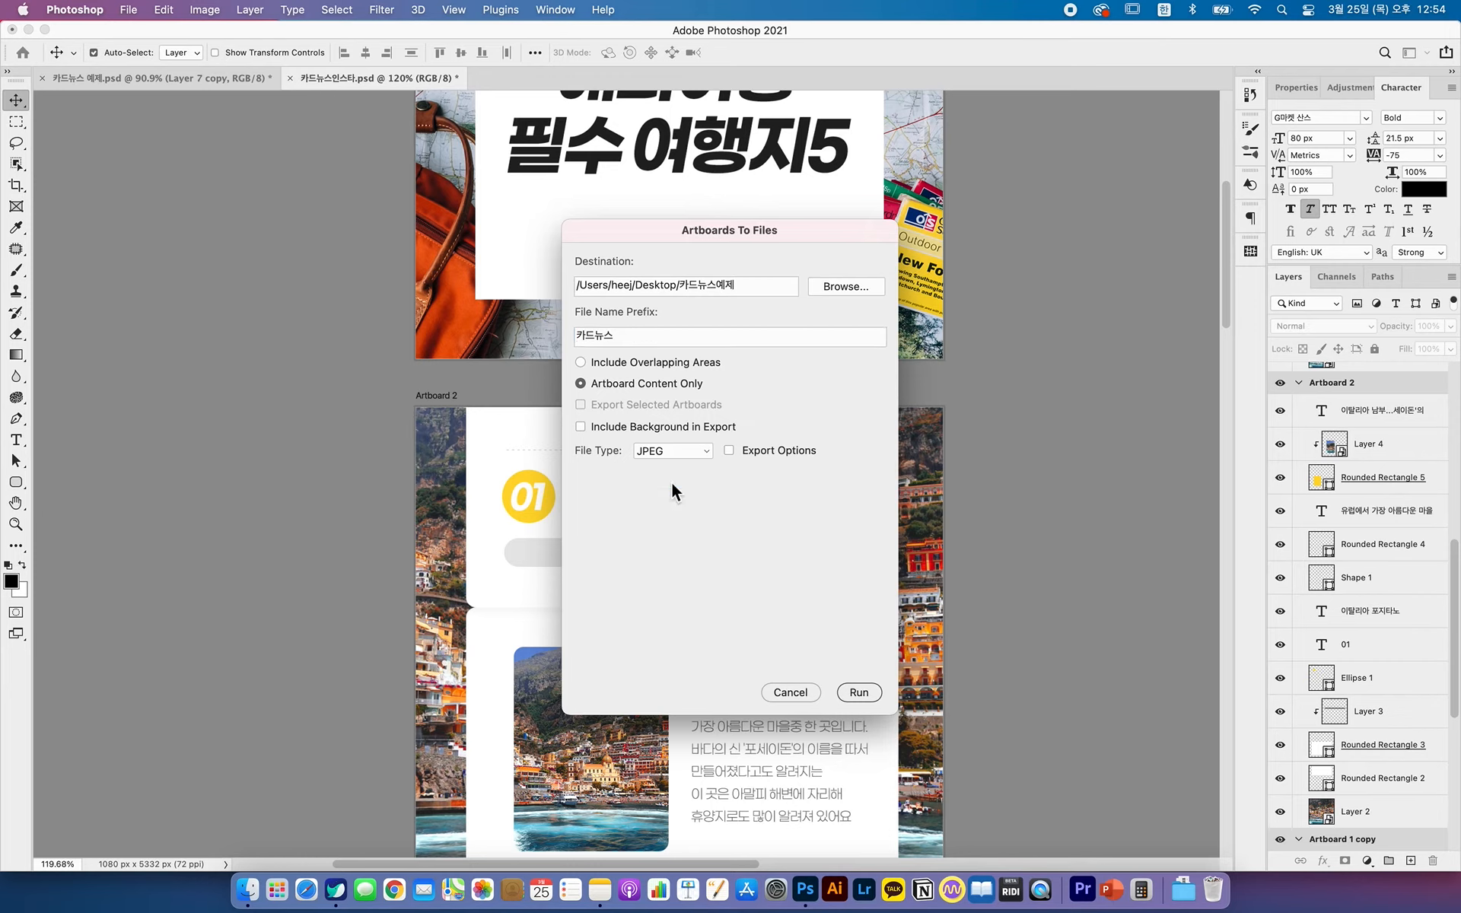
pyautogui.click(851, 693)
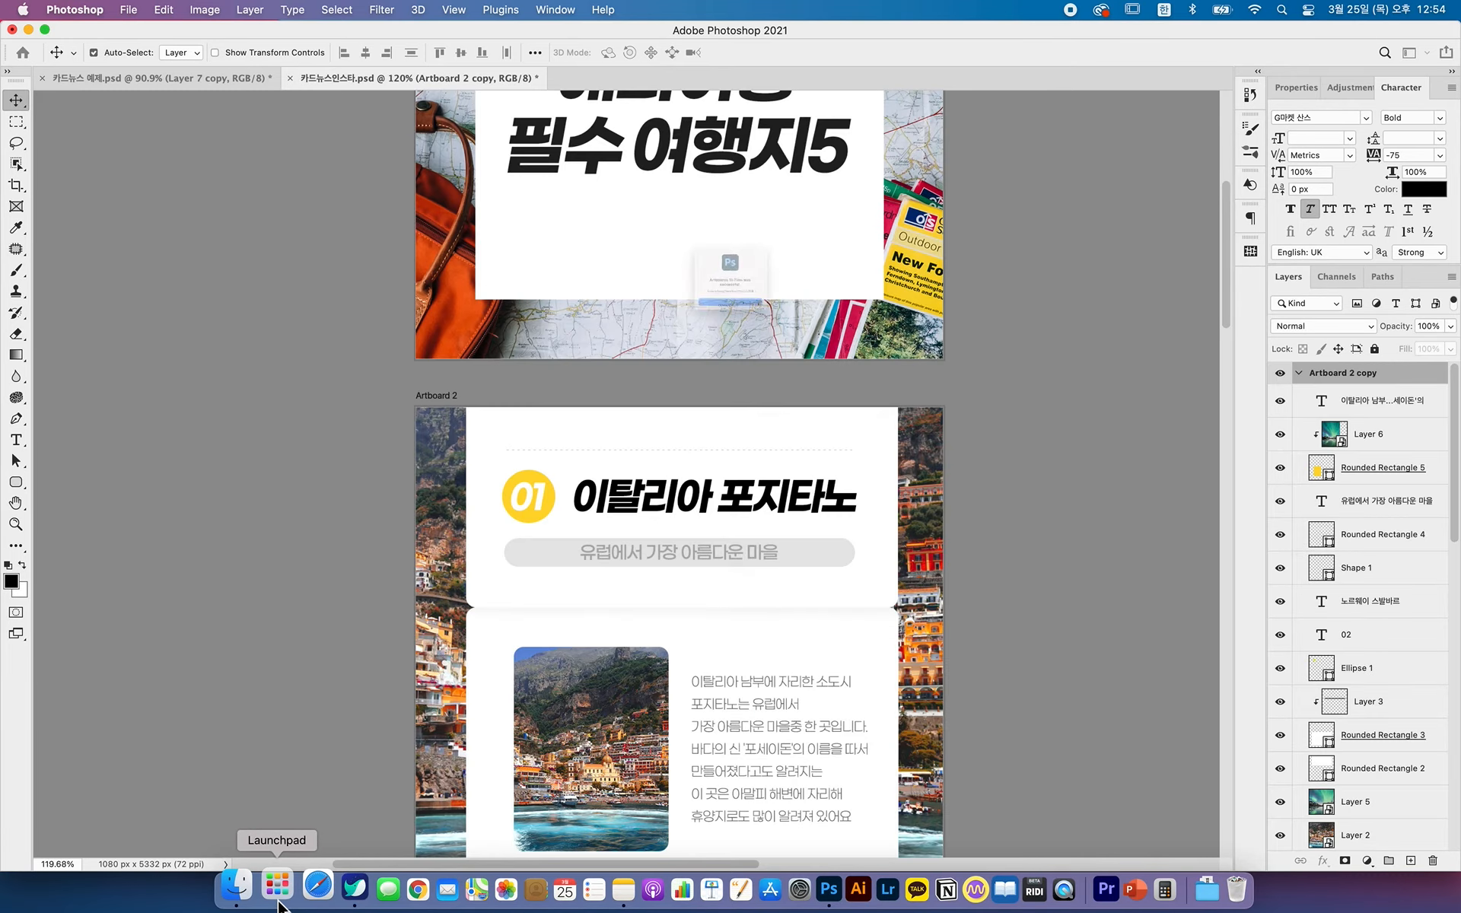
pyautogui.click(734, 350)
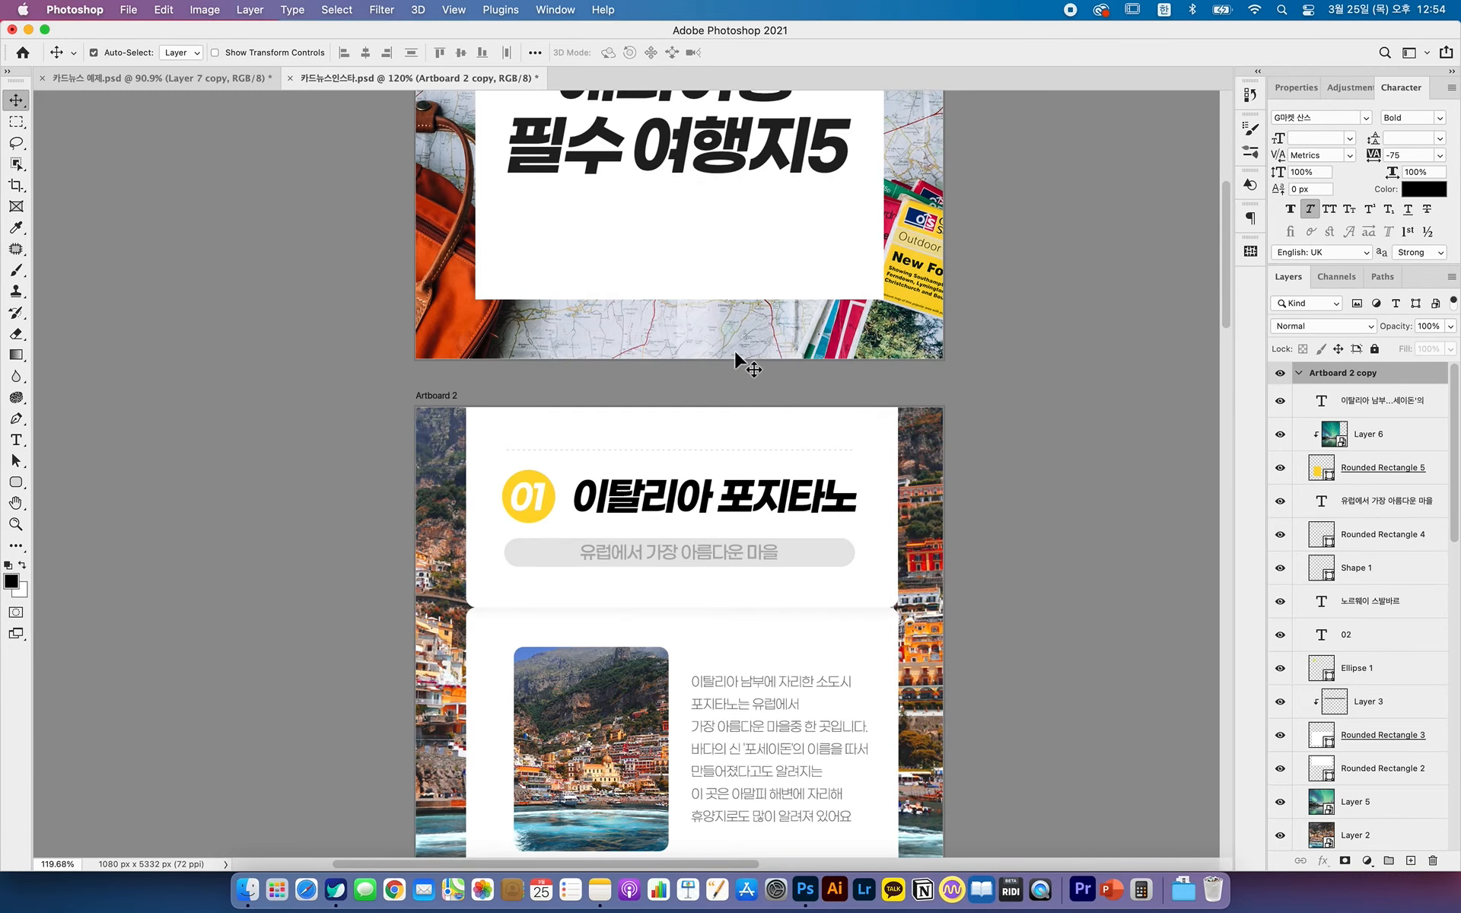
# - Switch to Finder, open the Desktop folder 카드뉴스예제 and preview the exported image 카드뉴스Artboard 1 copy.jpg
pyautogui.click(259, 898)
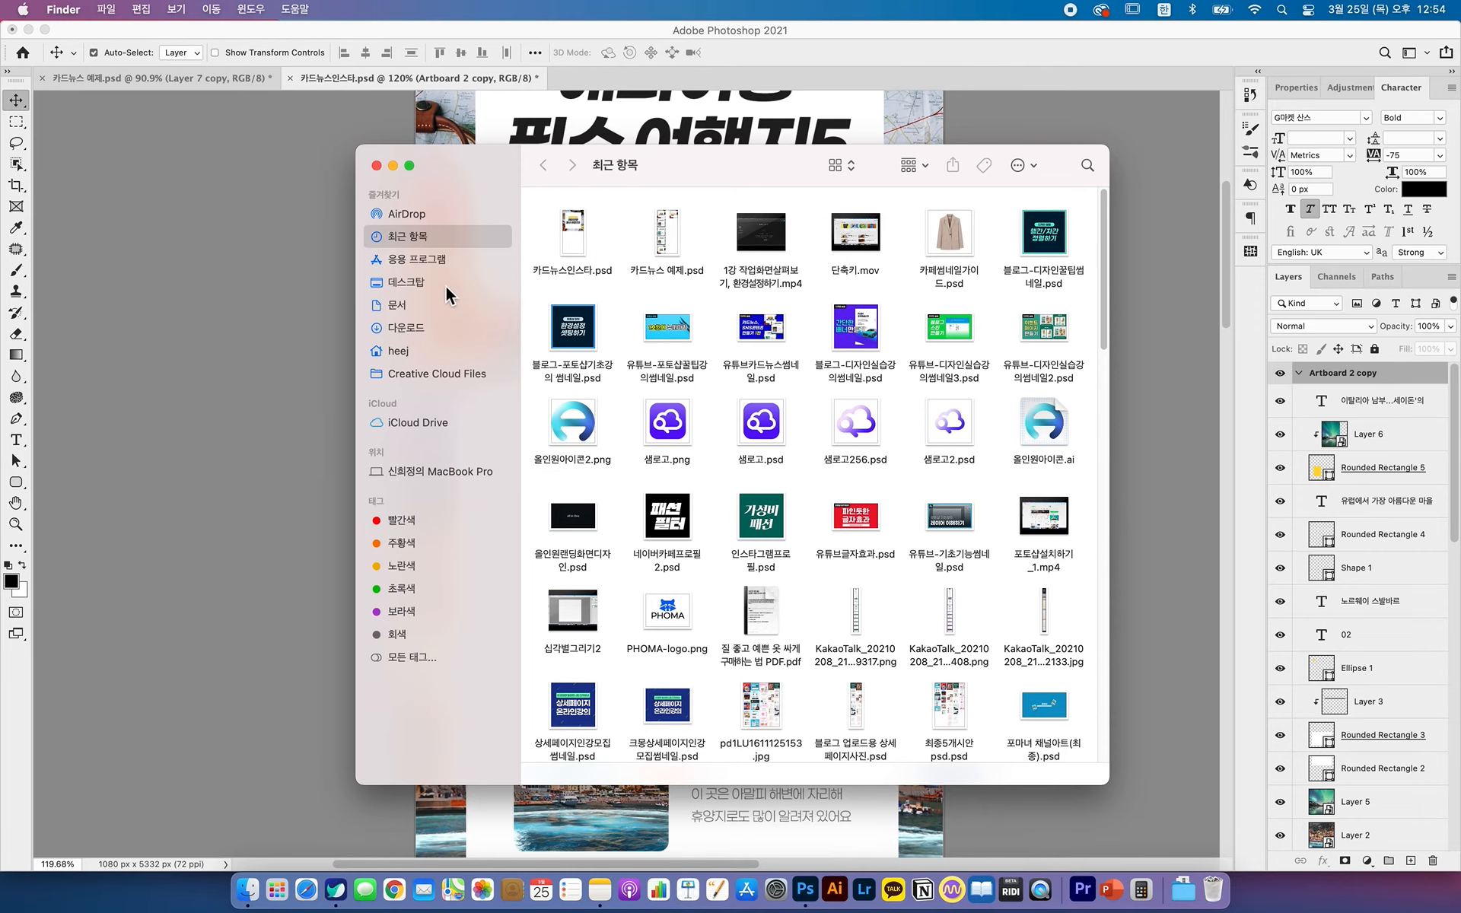
pyautogui.click(412, 284)
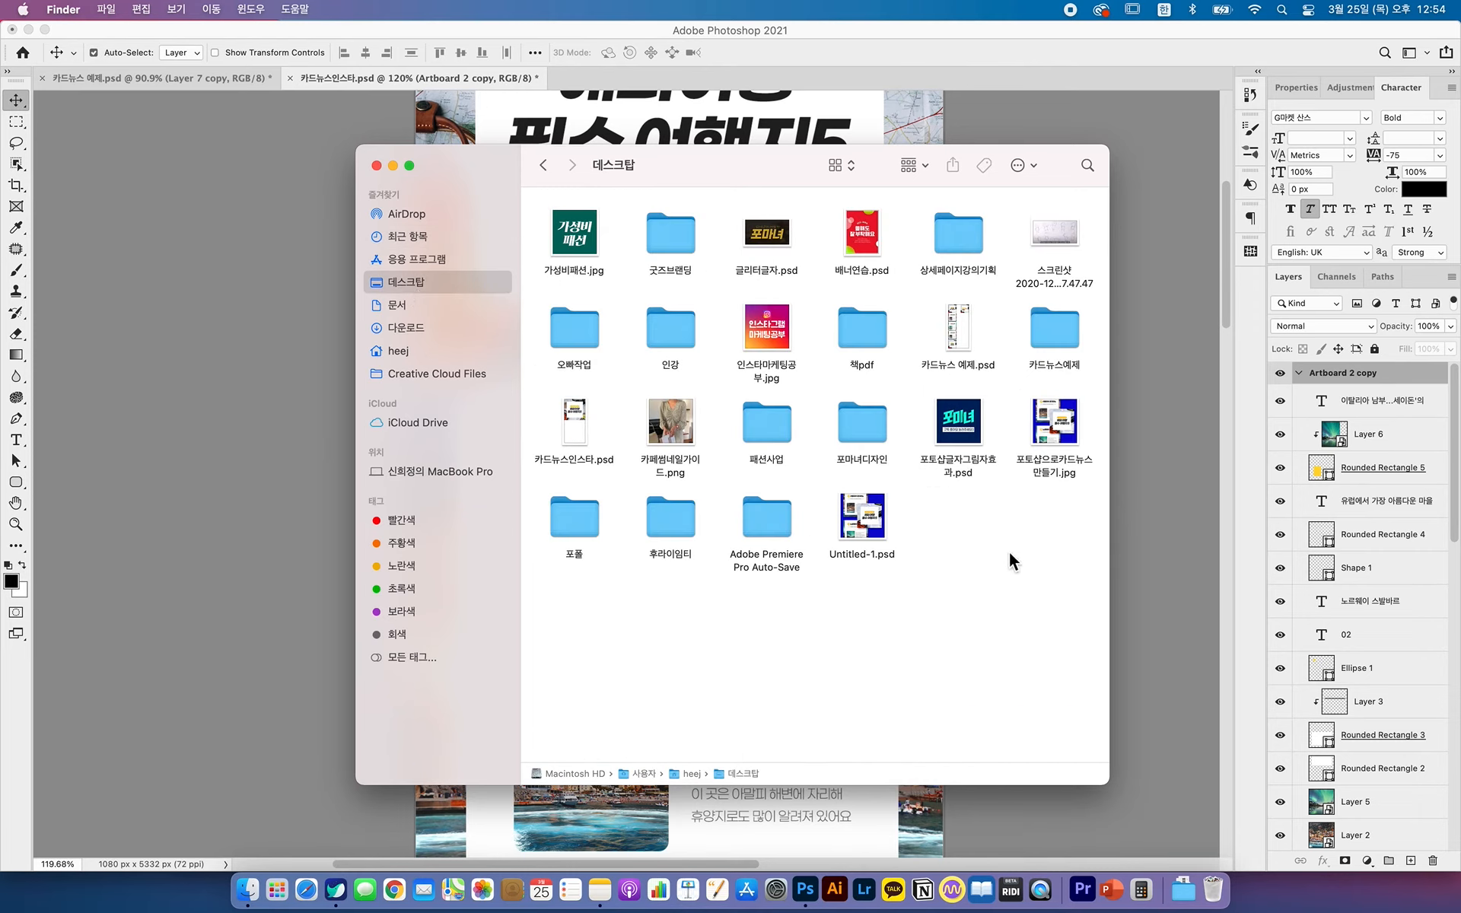
pyautogui.doubleClick(1051, 346)
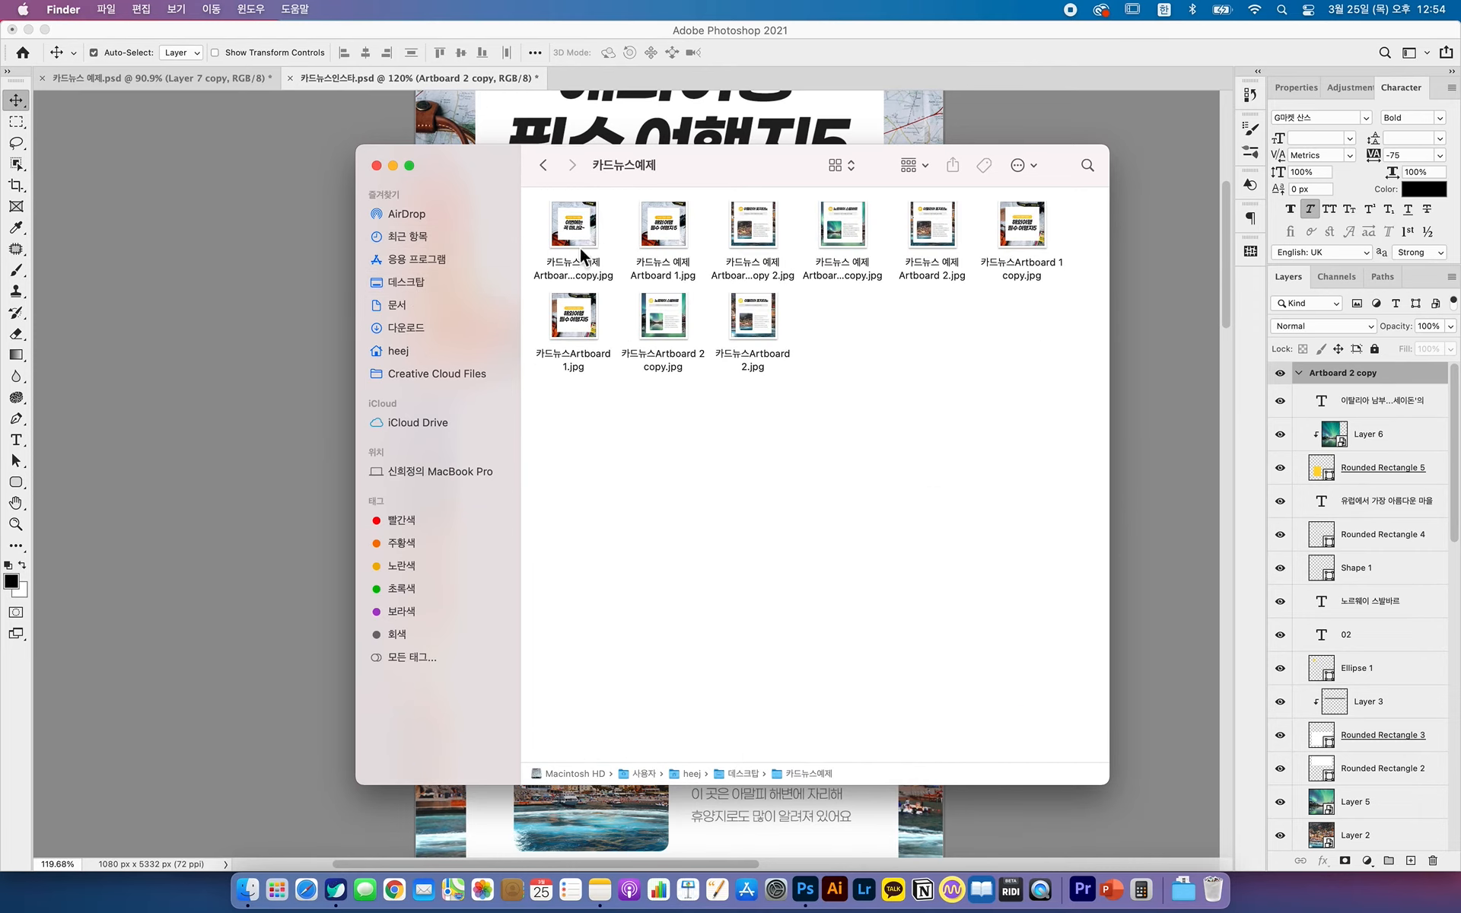
pyautogui.click(672, 336)
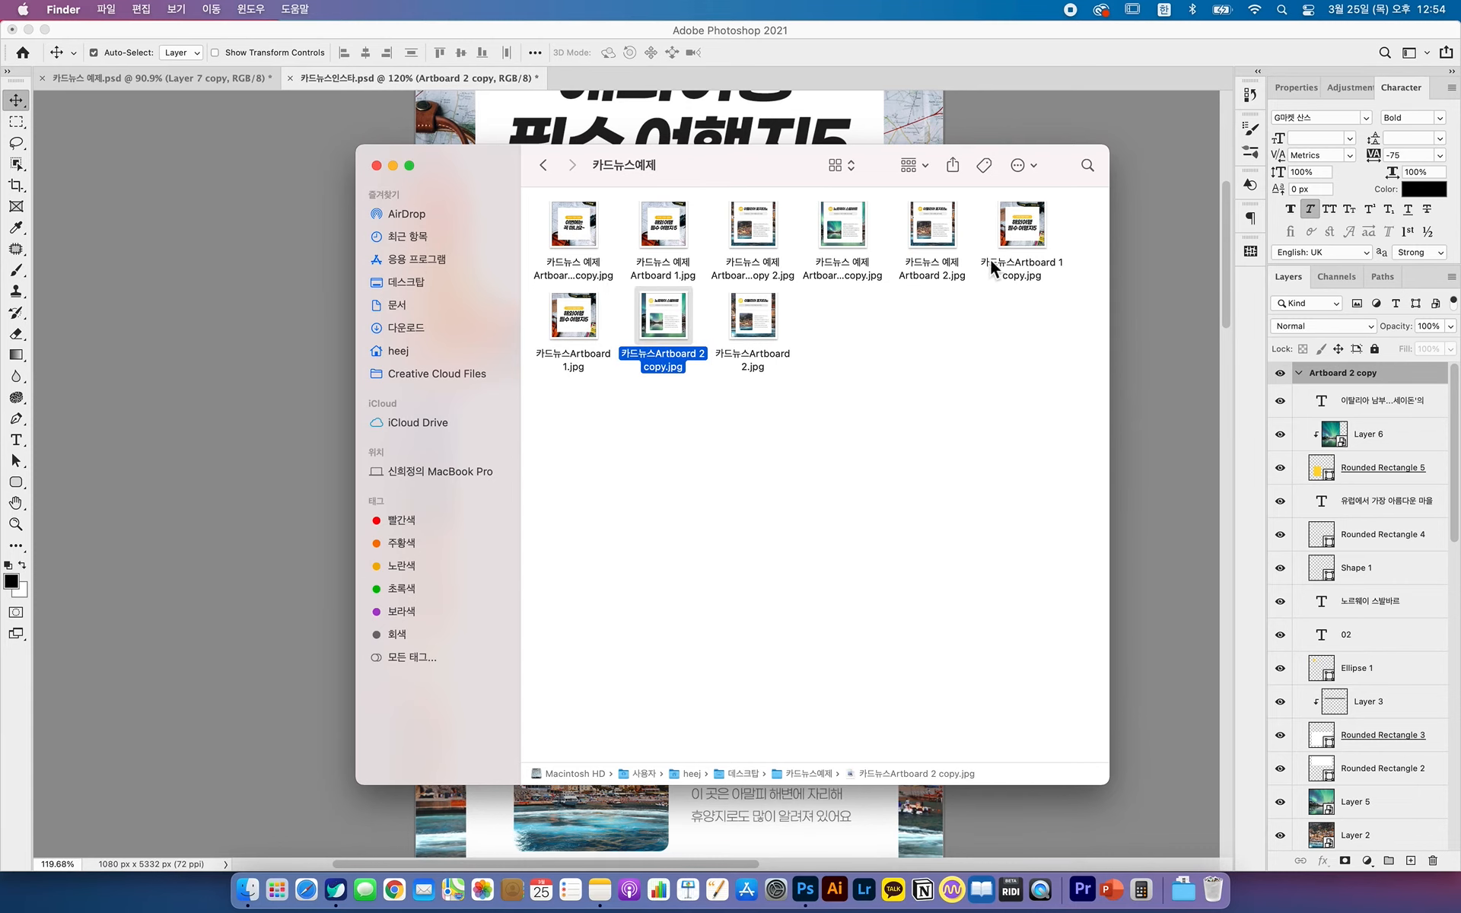
pyautogui.click(1014, 247)
pyautogui.press('space')
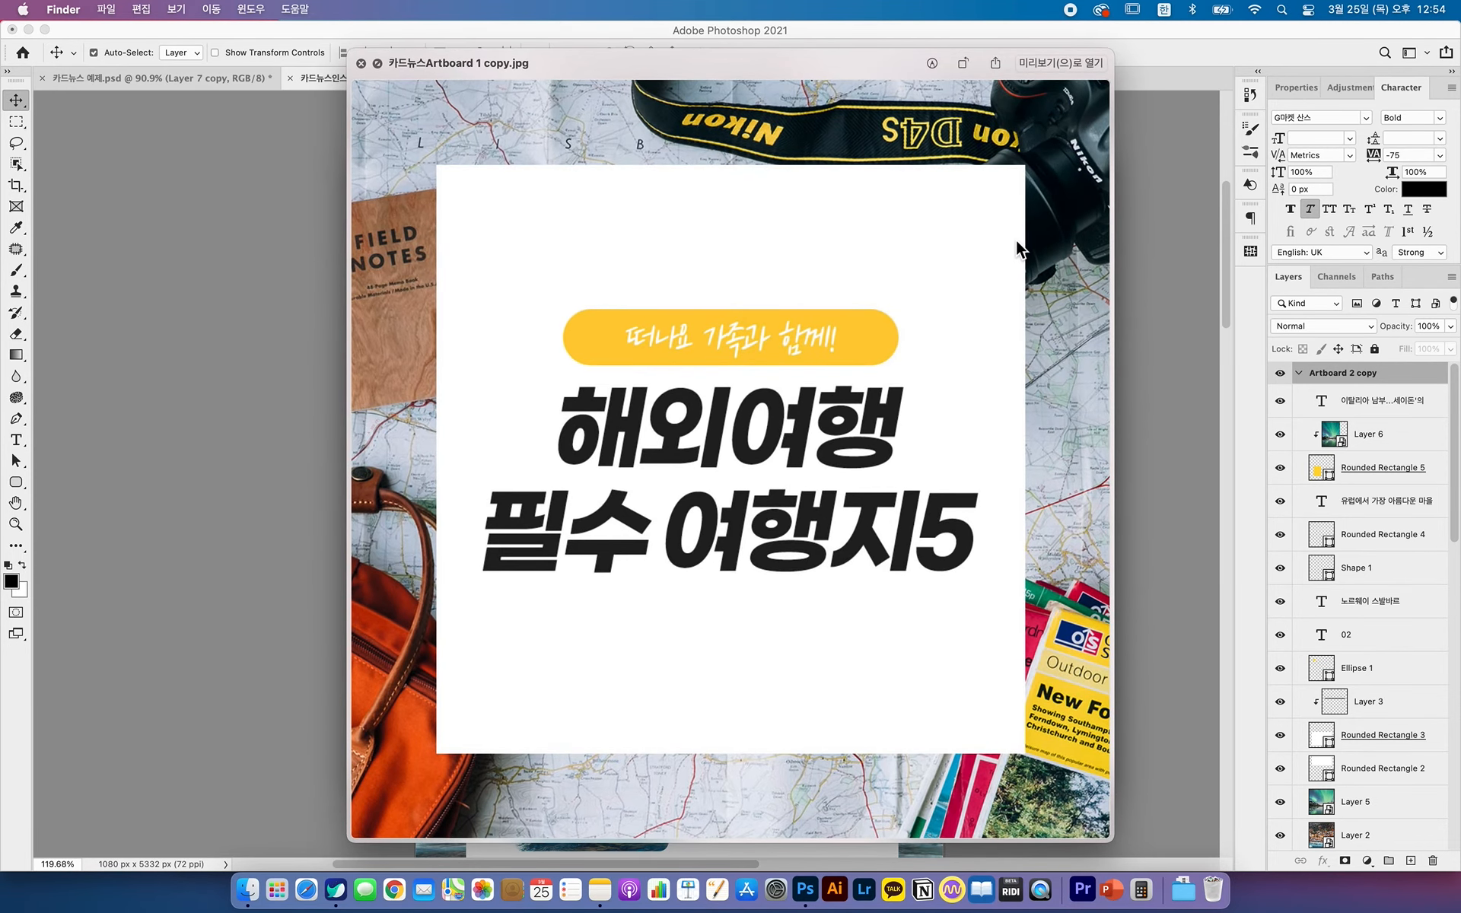
pyautogui.press('space')
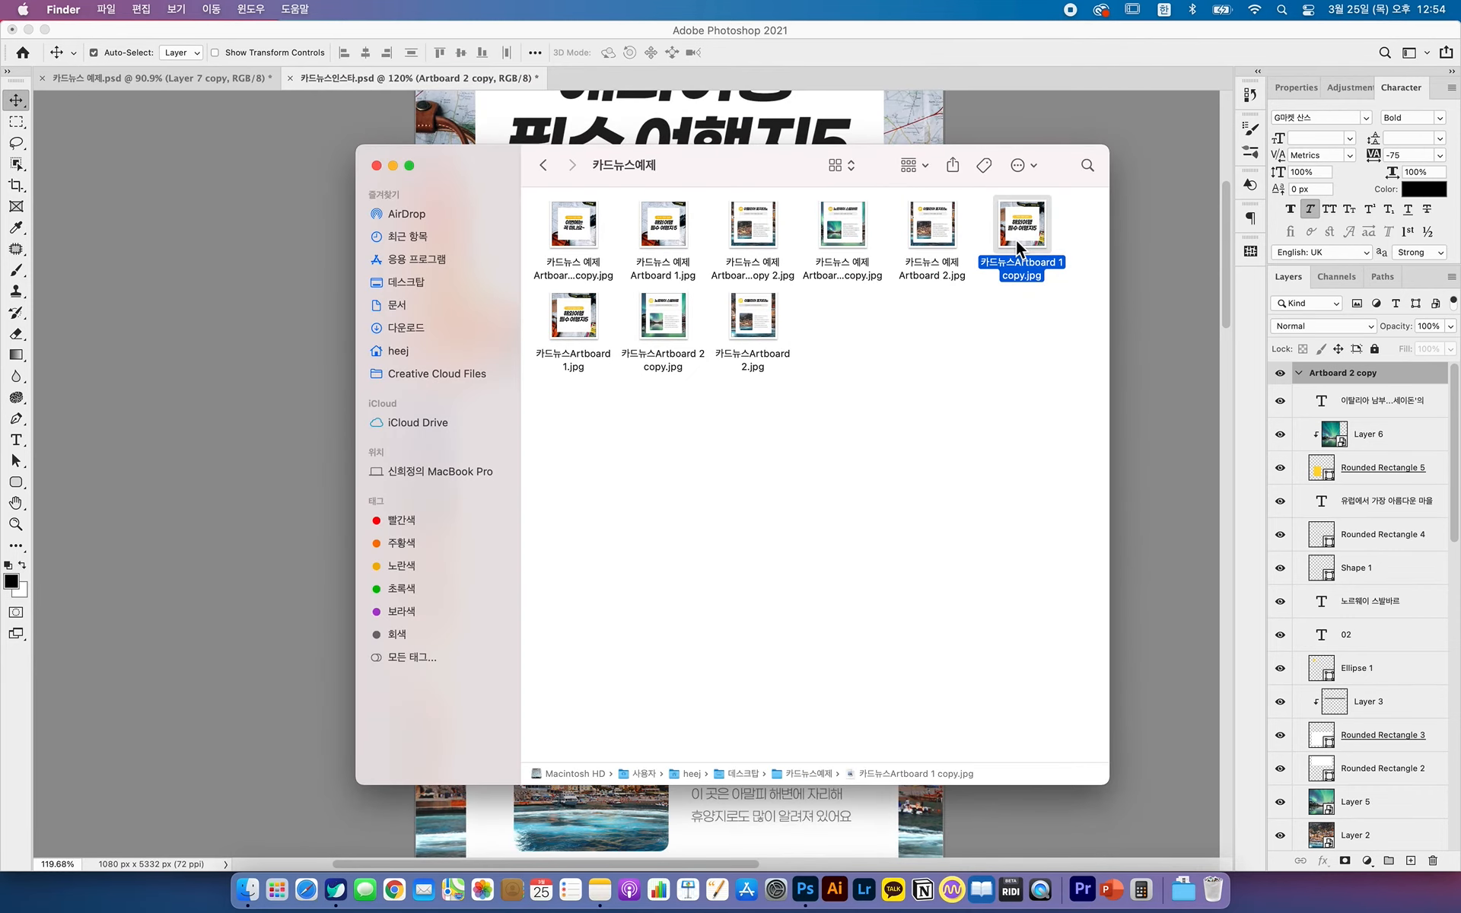
# - Preview the exported Norway and Positano pages, 카드뉴스Artboard 2 copy.jpg and 카드뉴스Artboard 2.jpg
pyautogui.click(586, 319)
pyautogui.click(668, 324)
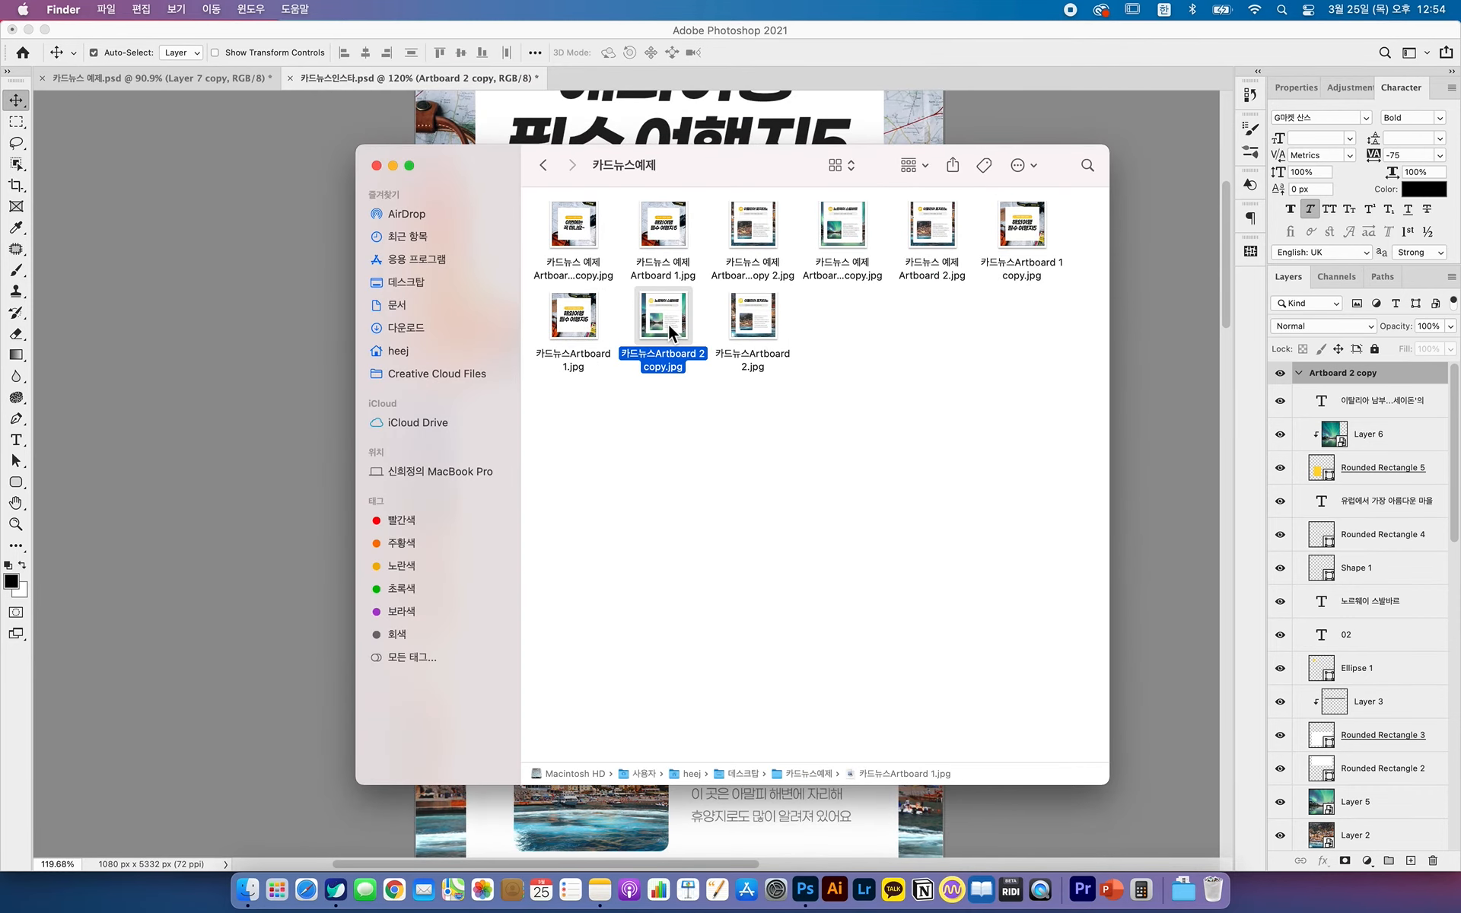
pyautogui.press('space')
pyautogui.press('Right')
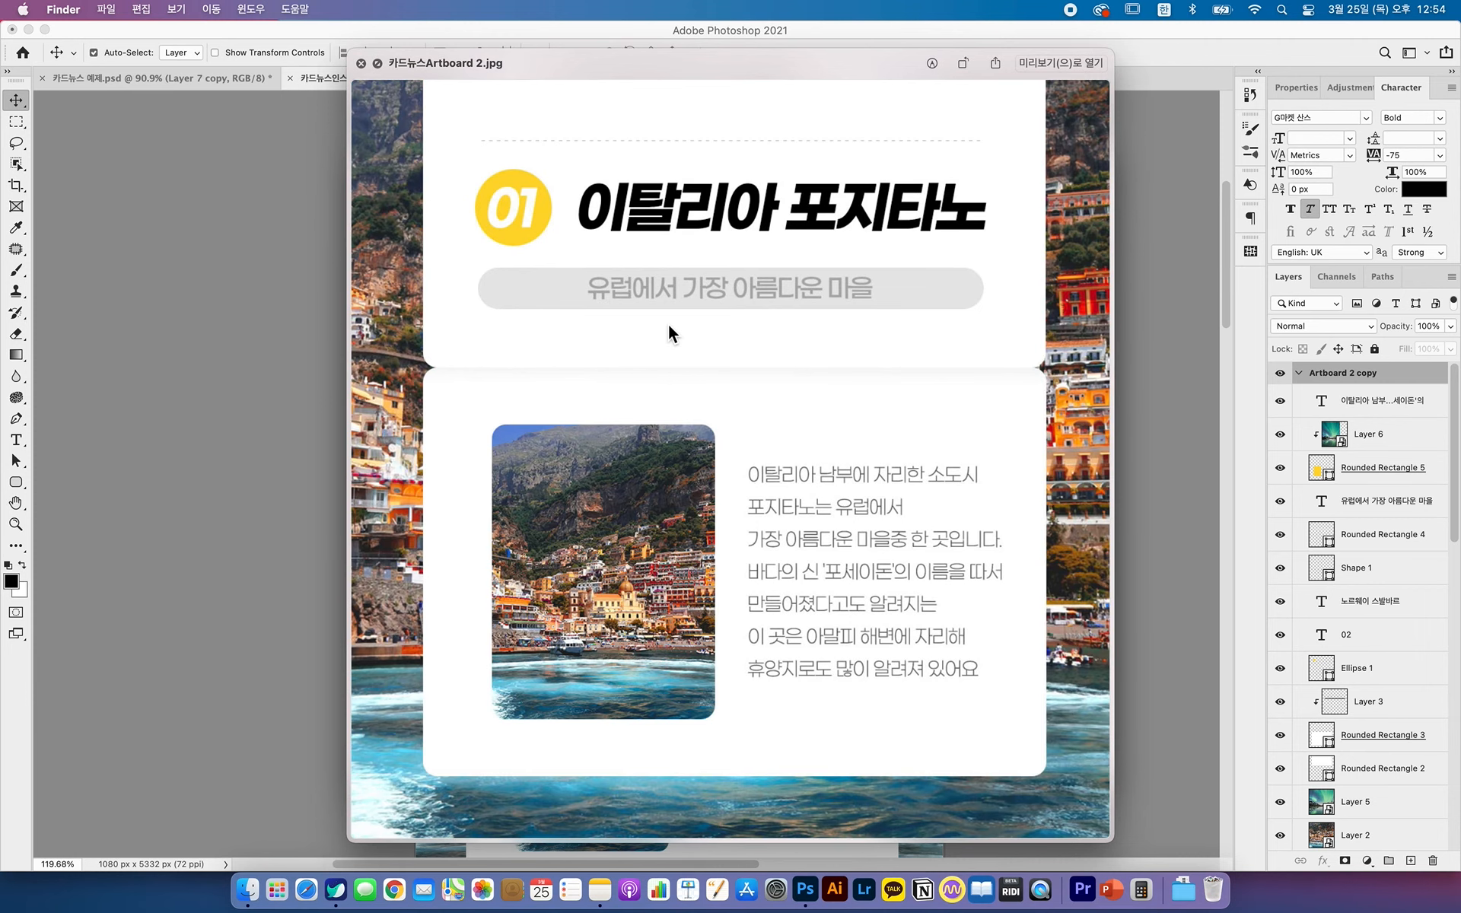
# - Look through the 카드뉴스 예제 images in the same folder, comparing the cover, Positano and Norway pages, and close the preview
pyautogui.press('Up')
pyautogui.press('Left')
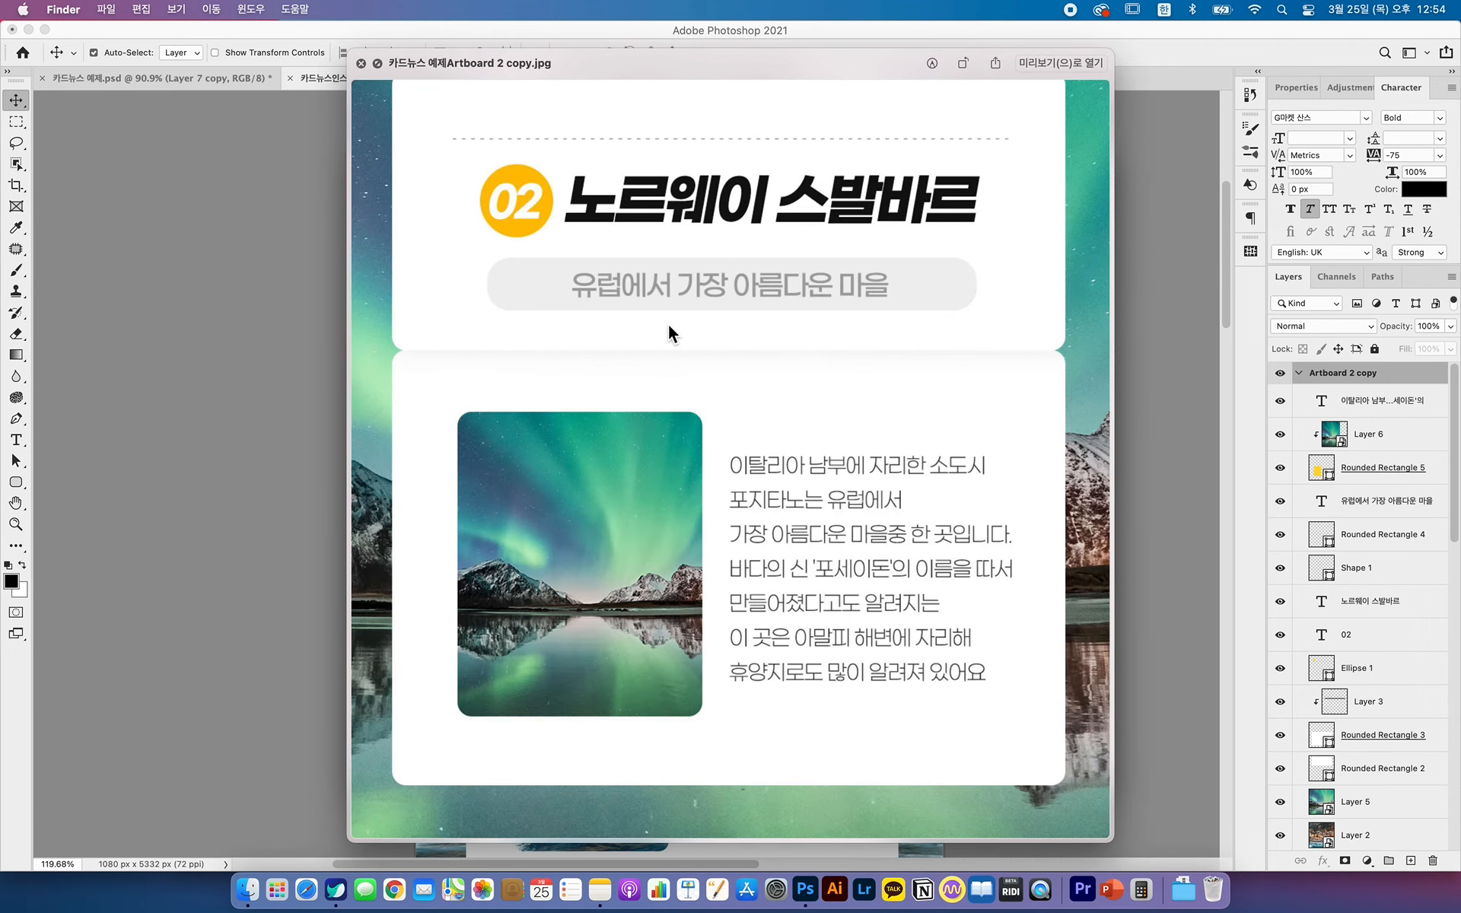
pyautogui.press('Right')
pyautogui.press('Left')
pyautogui.press('Right')
pyautogui.press('Left')
pyautogui.press('Right')
pyautogui.press('Left')
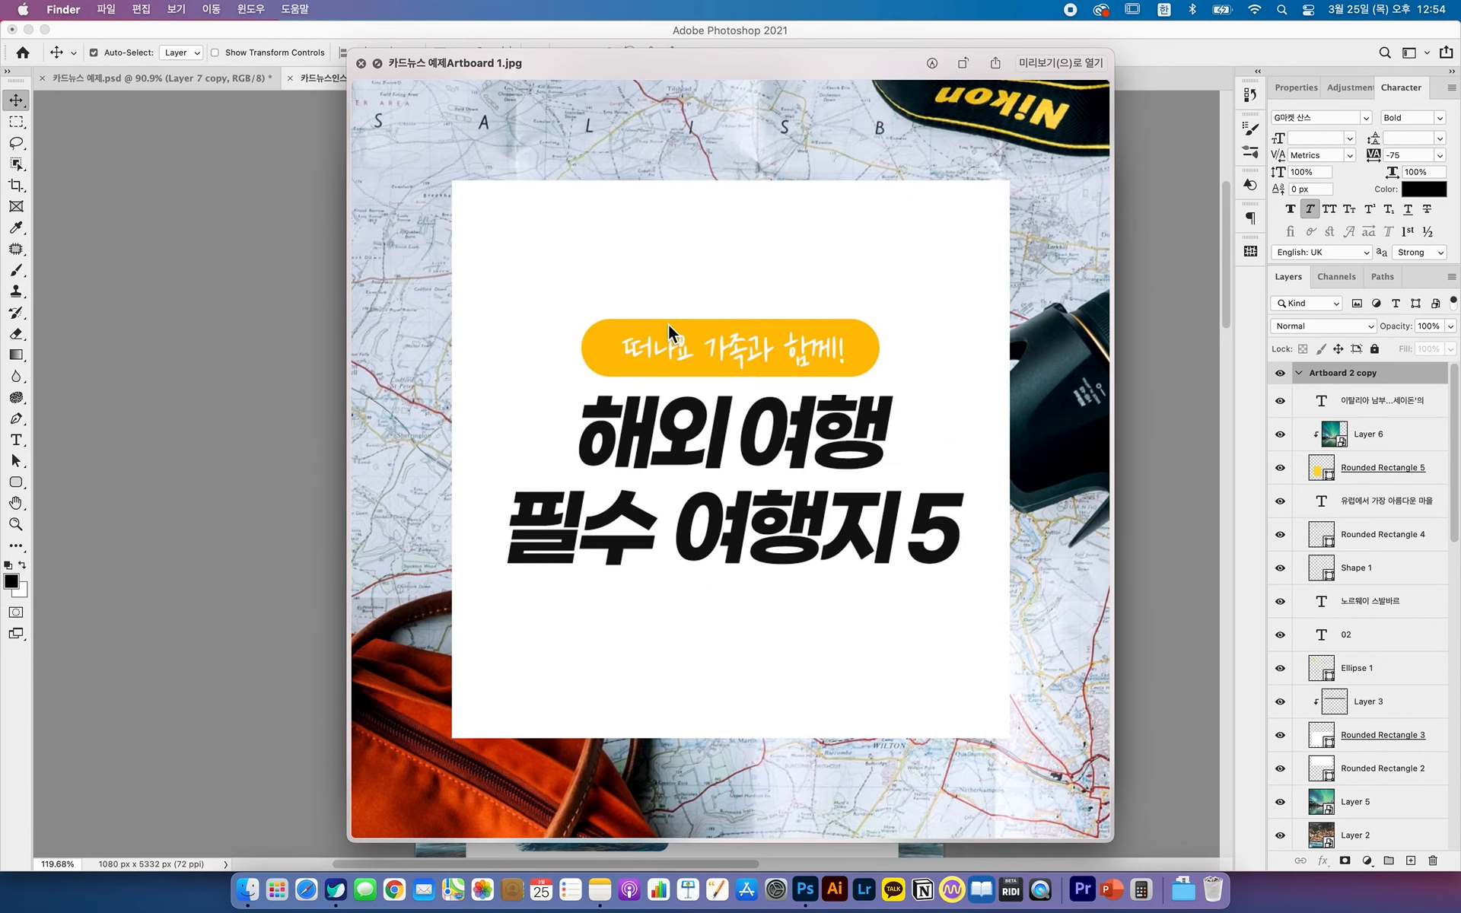
pyautogui.press('Right')
pyautogui.press('Right')
pyautogui.press('Right')
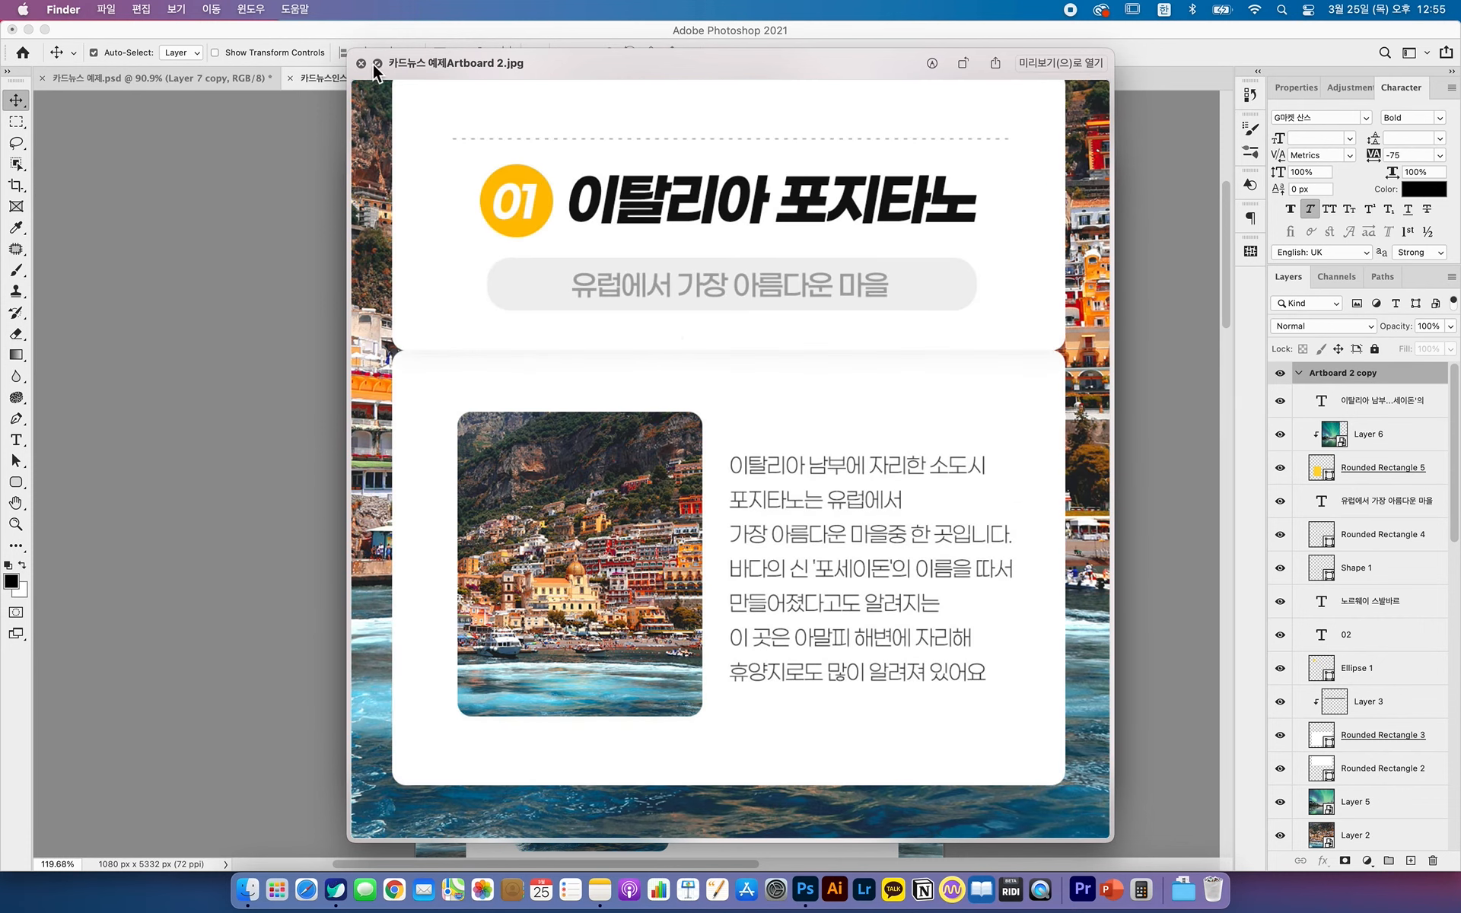
pyautogui.click(362, 63)
# - Select all the JPEG images in the 카드뉴스예제 folder and move them to the trash
pyautogui.click(881, 378)
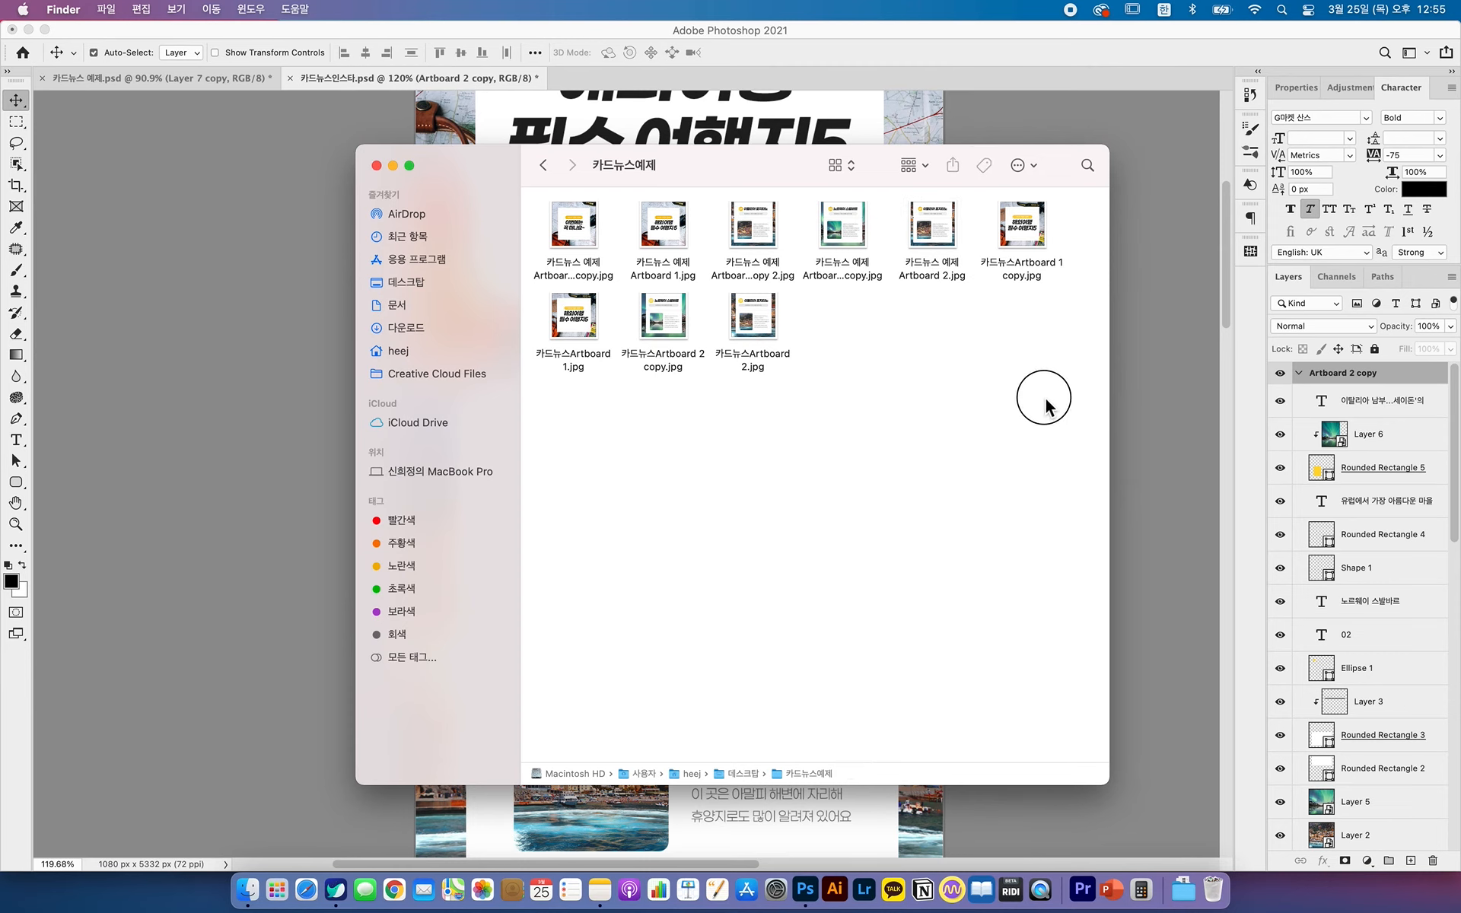
pyautogui.moveTo(1044, 397); pyautogui.dragTo(547, 213)
pyautogui.press('super+BackSpace')
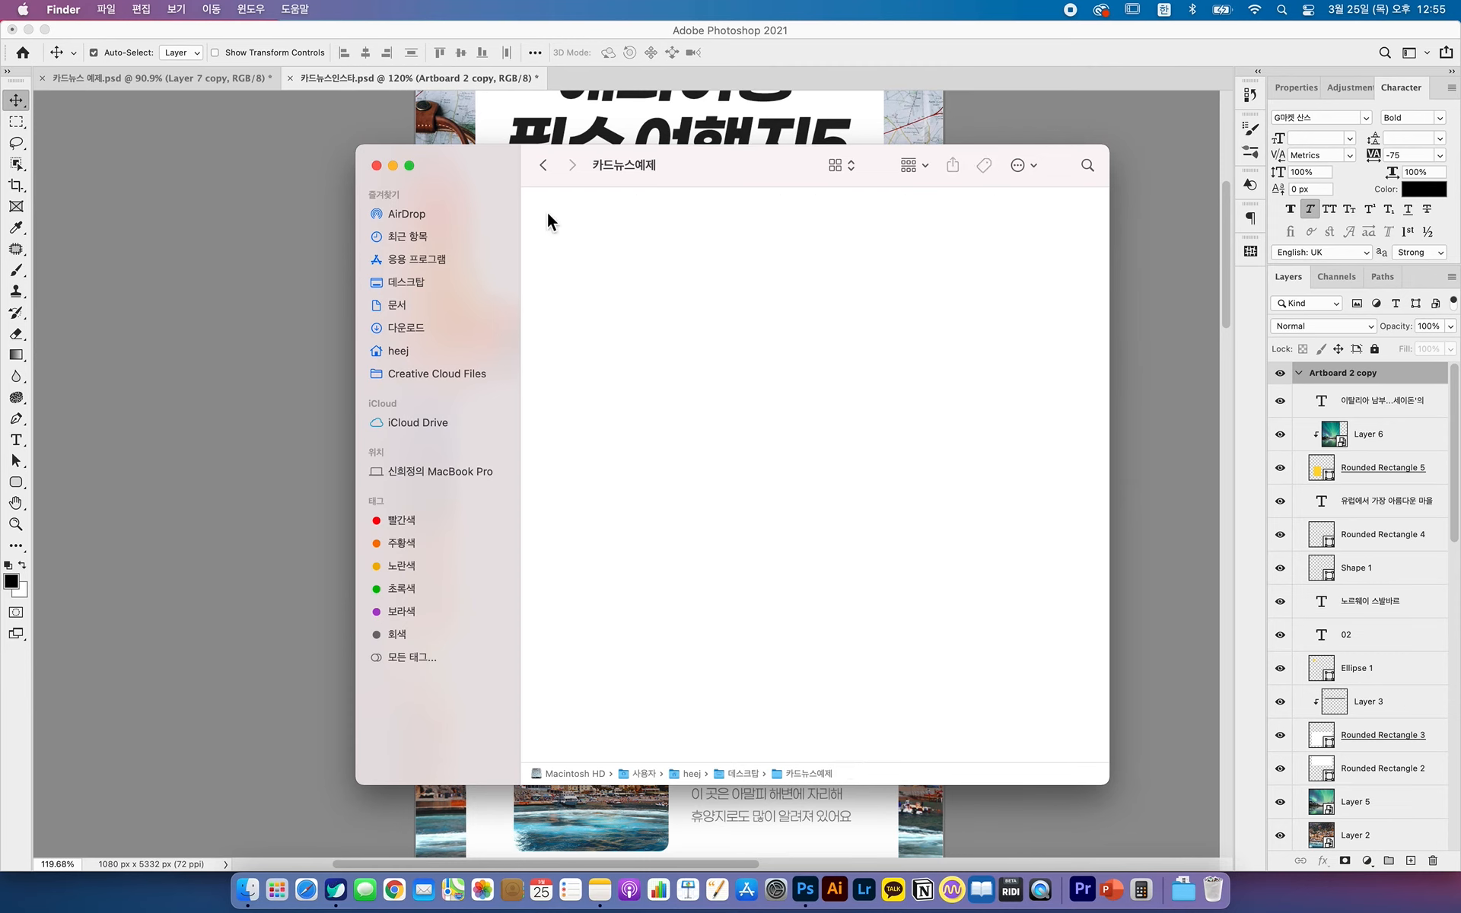
# - Switch back to Photoshop and review the cover, Positano, Norway and closing artboards, returning to the cover
pyautogui.click(268, 383)
pyautogui.scroll(3, 1085, 479)
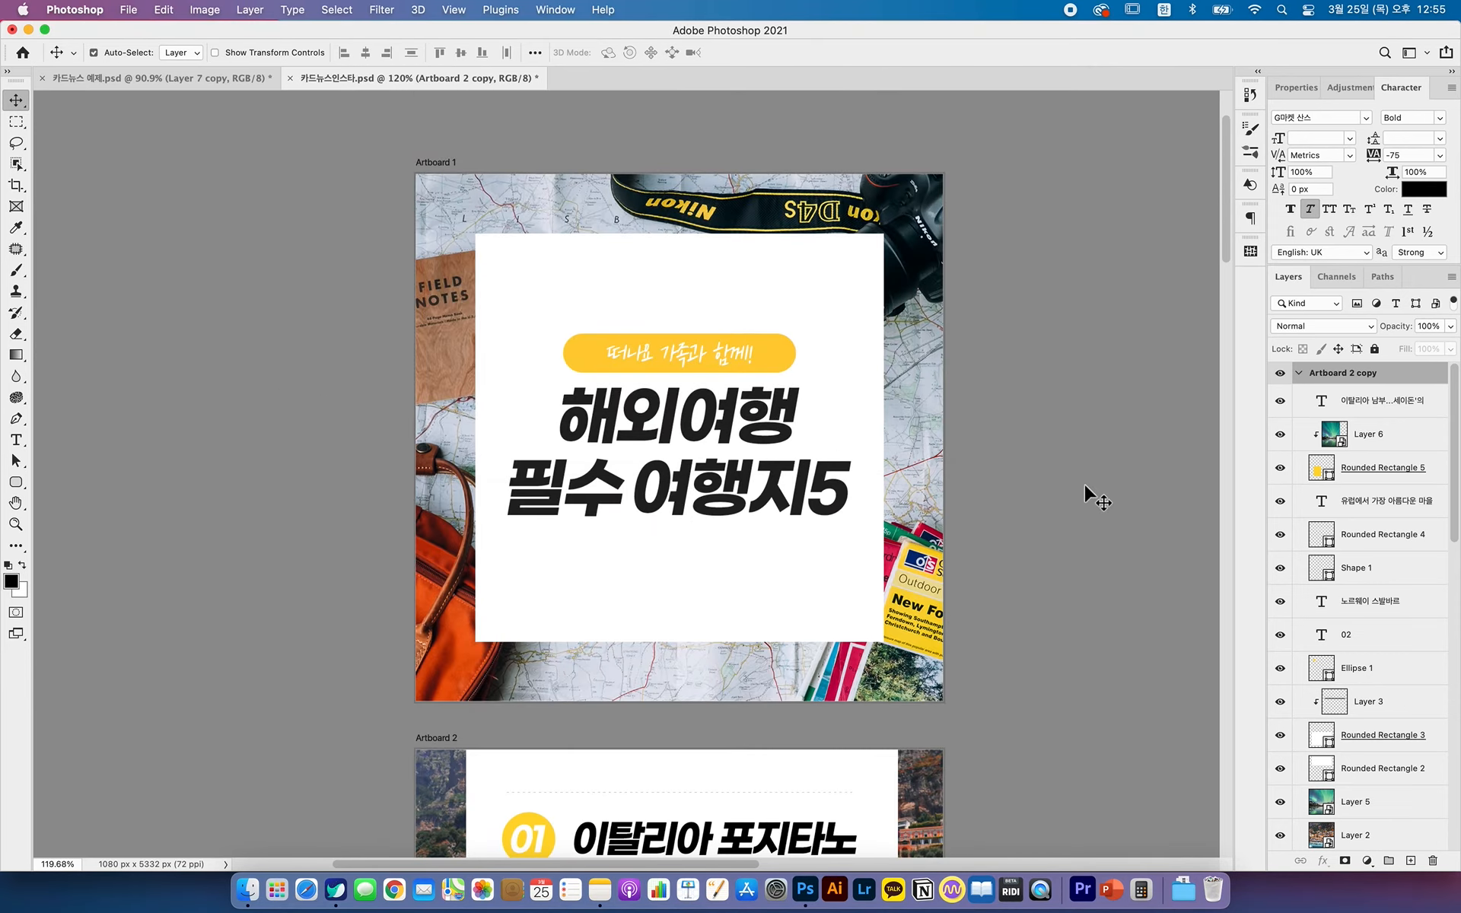
pyautogui.scroll(-8, 1084, 482)
pyautogui.scroll(-2, 1081, 482)
pyautogui.scroll(-8, 1081, 483)
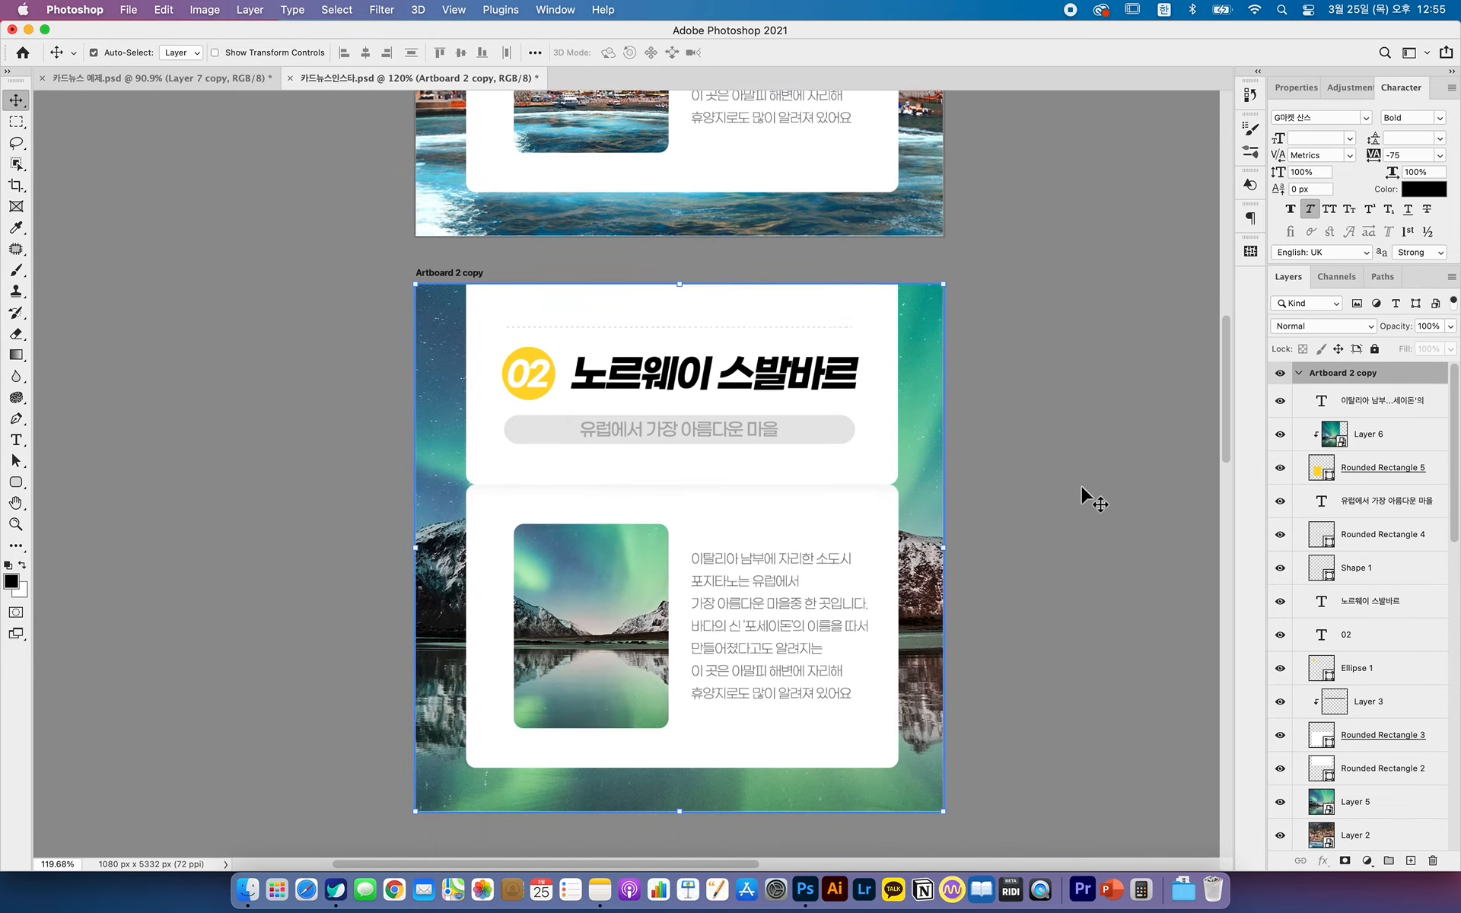
pyautogui.scroll(-5, 986, 449)
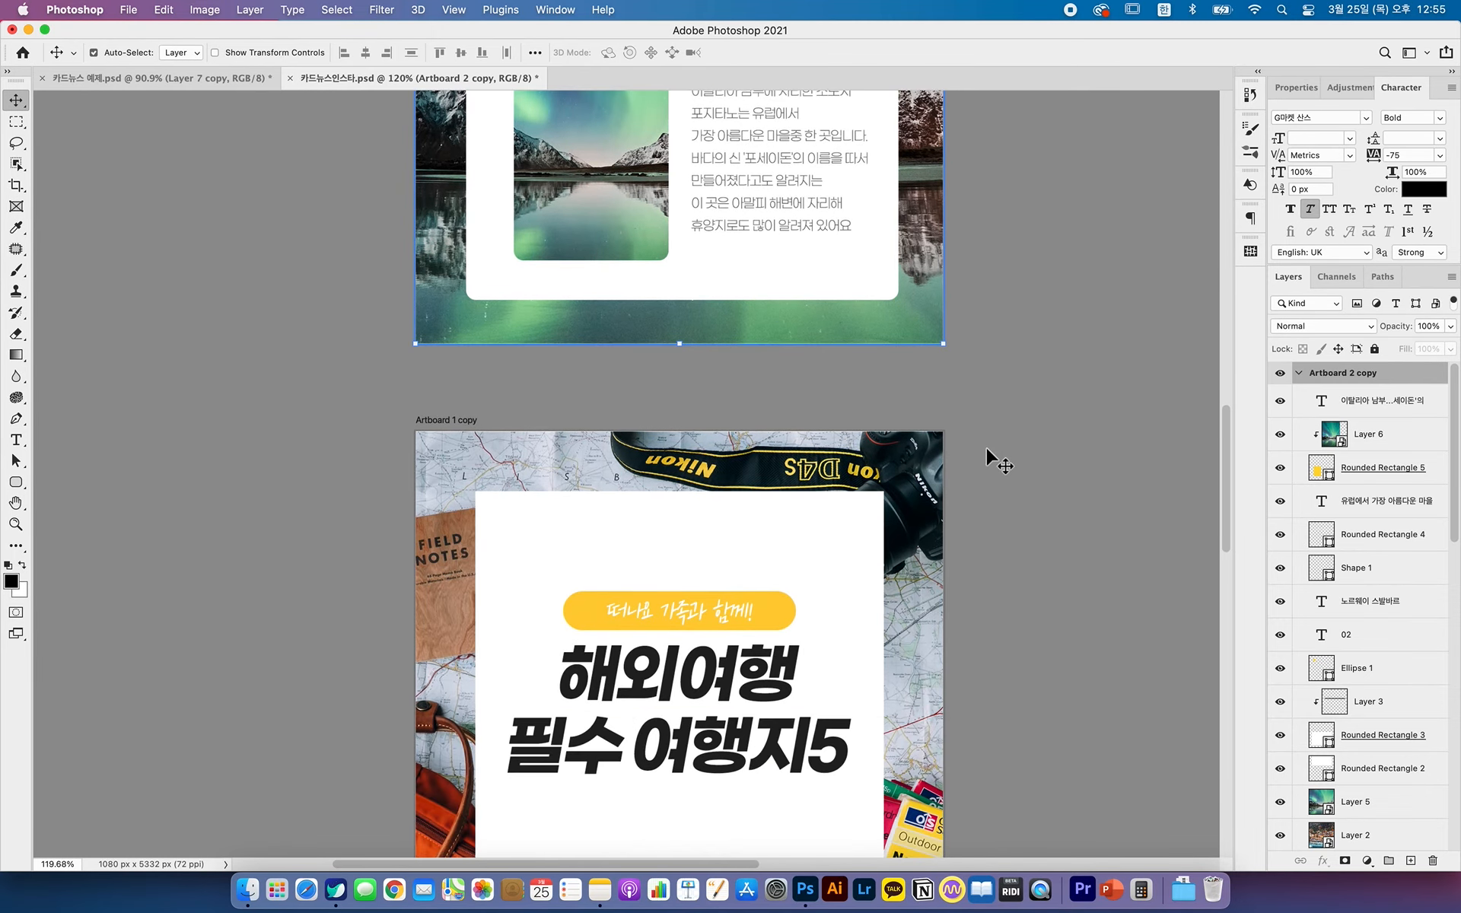
pyautogui.scroll(10, 986, 450)
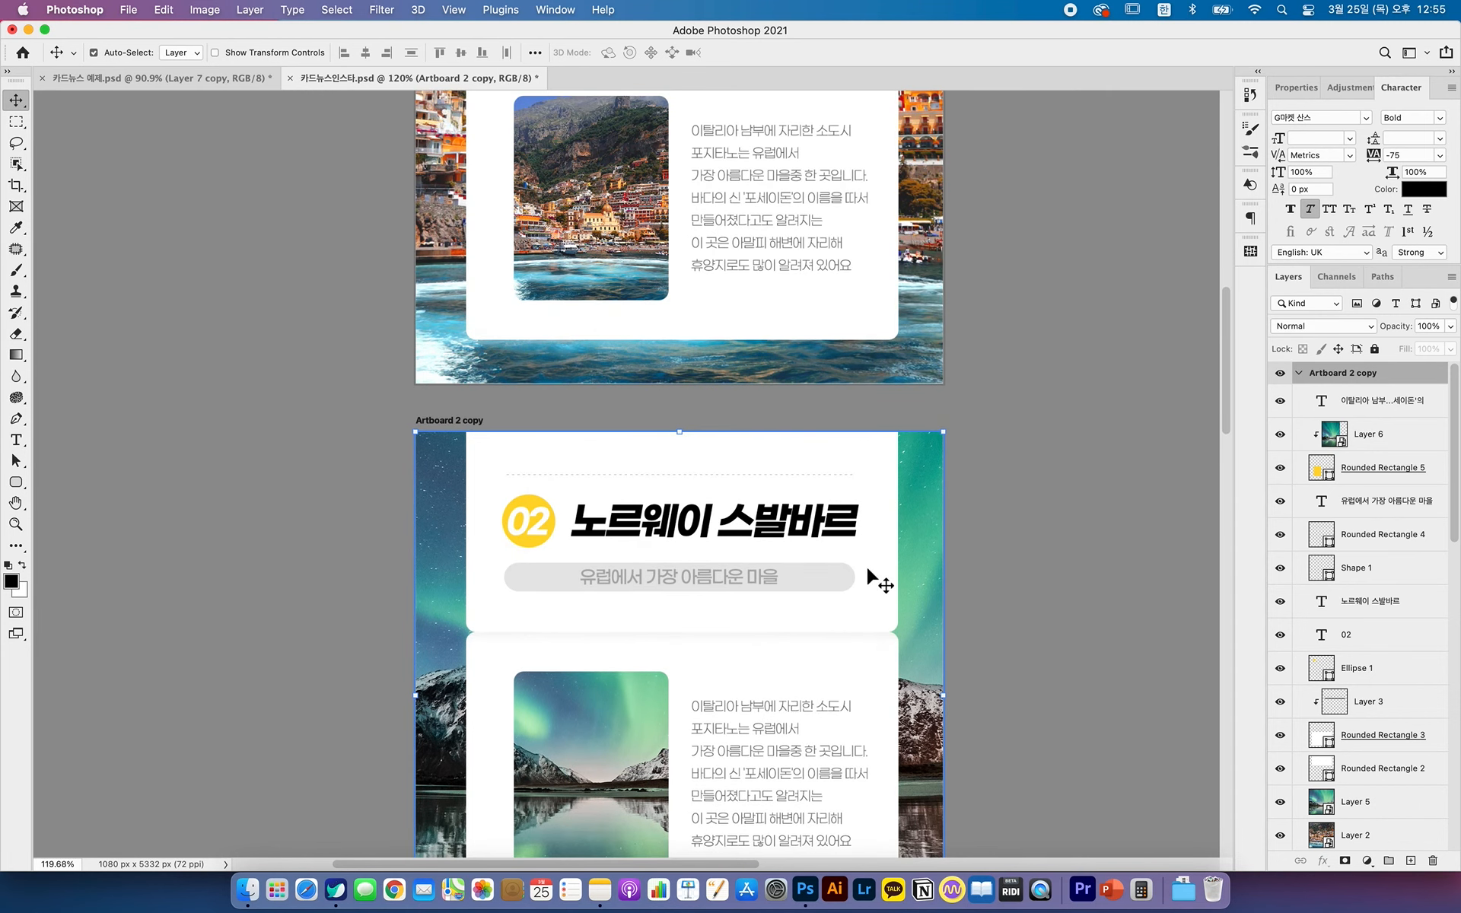
pyautogui.scroll(5, 877, 580)
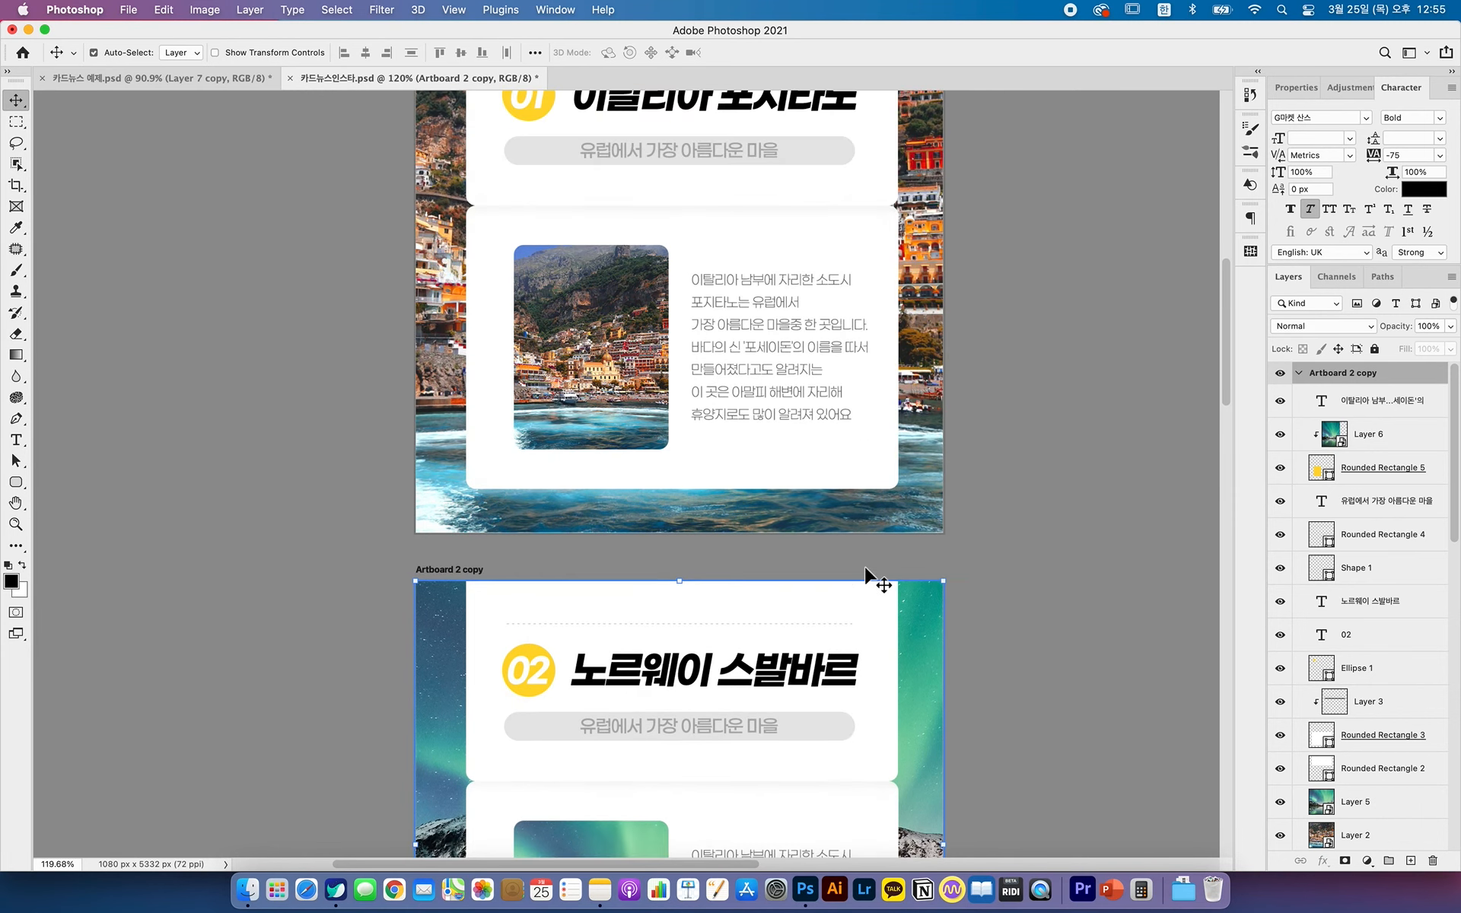
pyautogui.scroll(2, 871, 580)
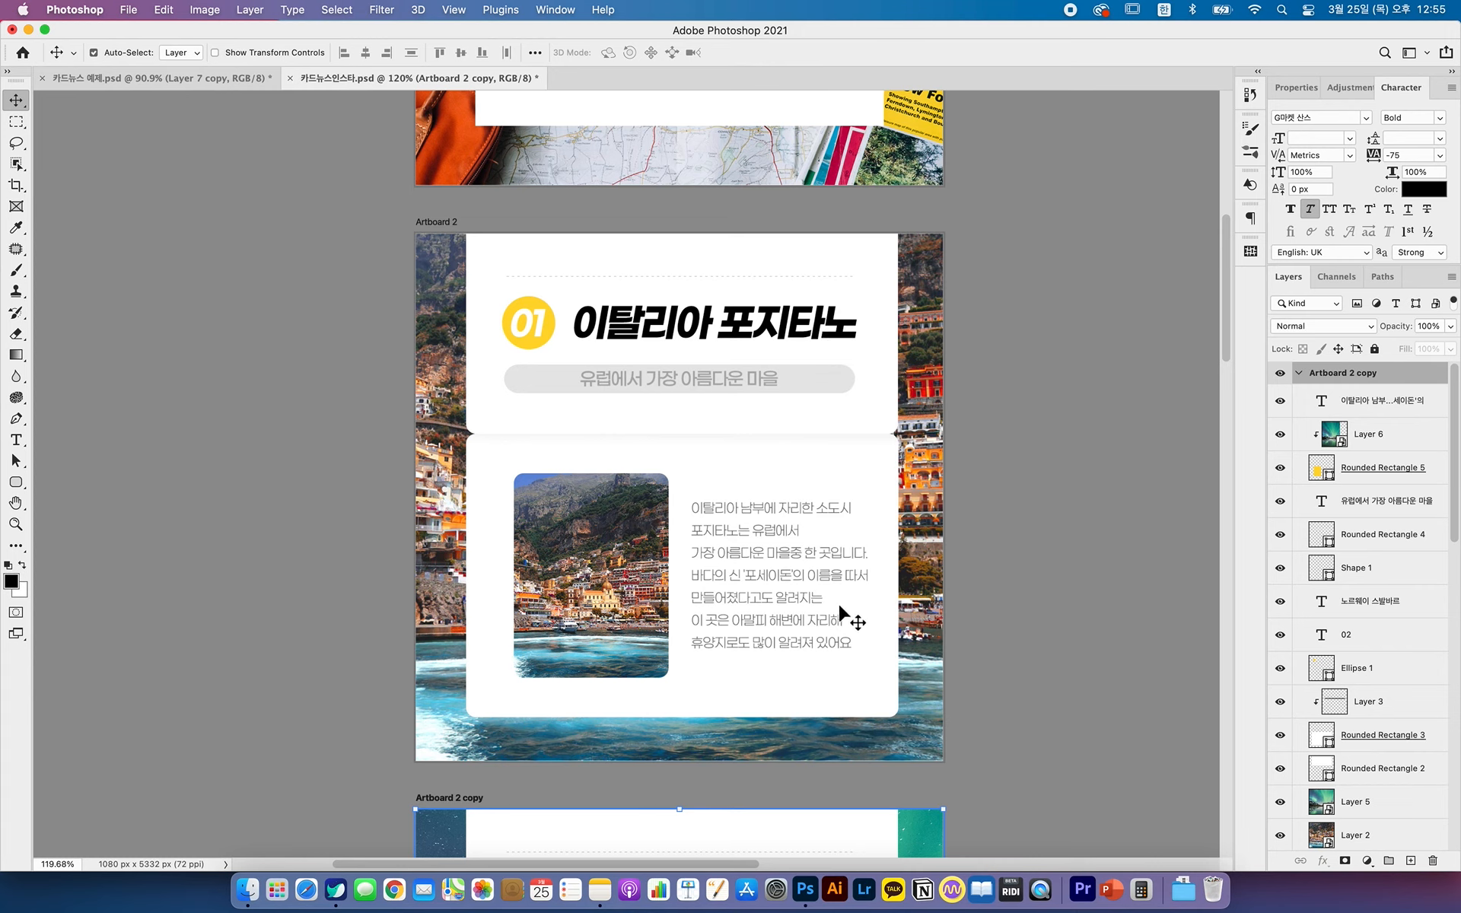
pyautogui.scroll(10, 843, 612)
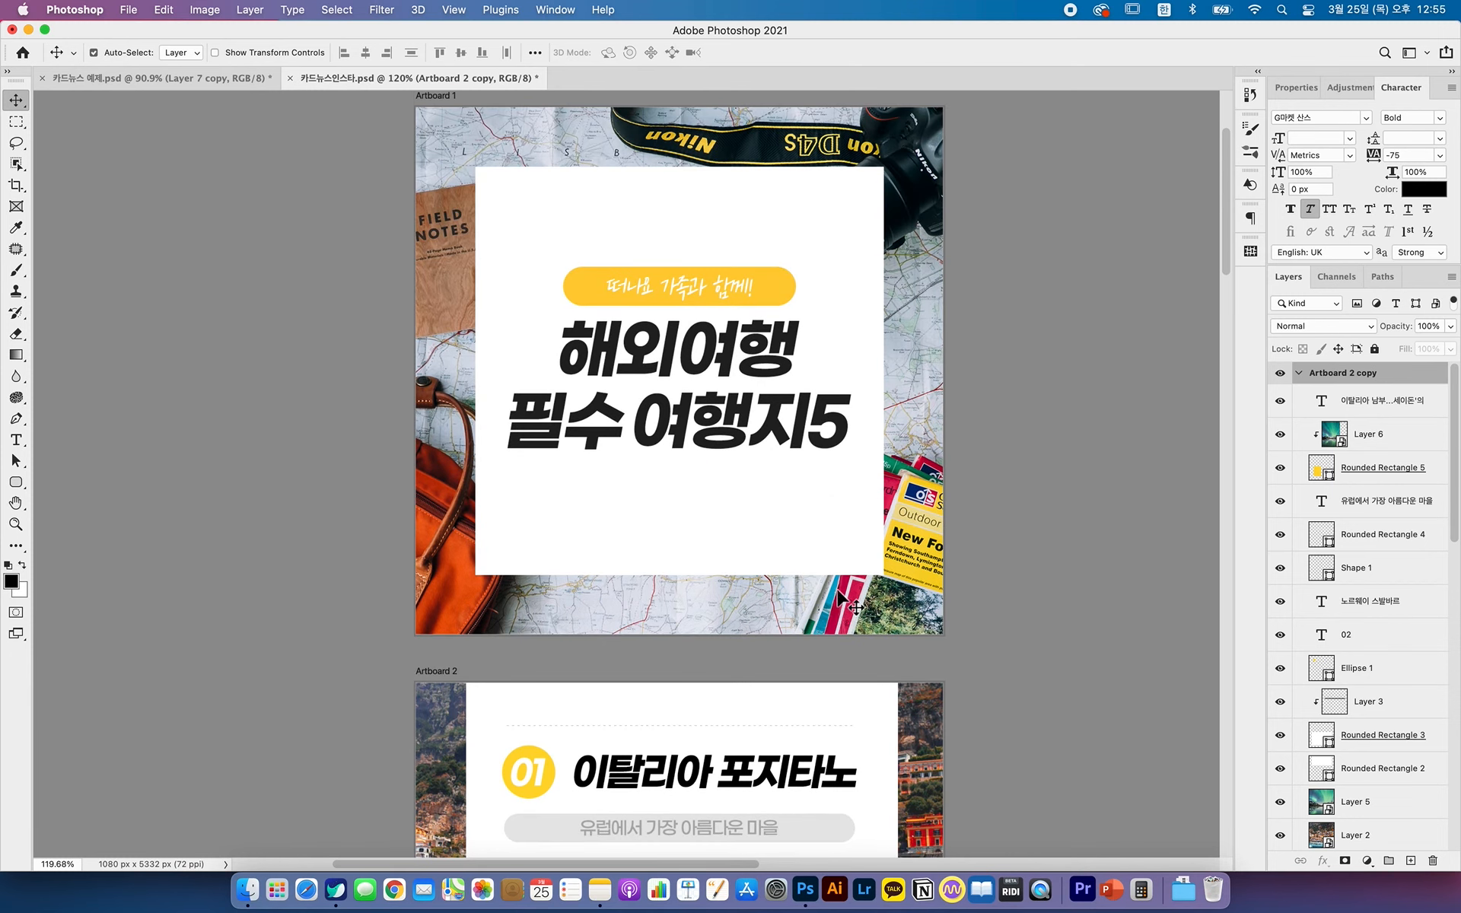